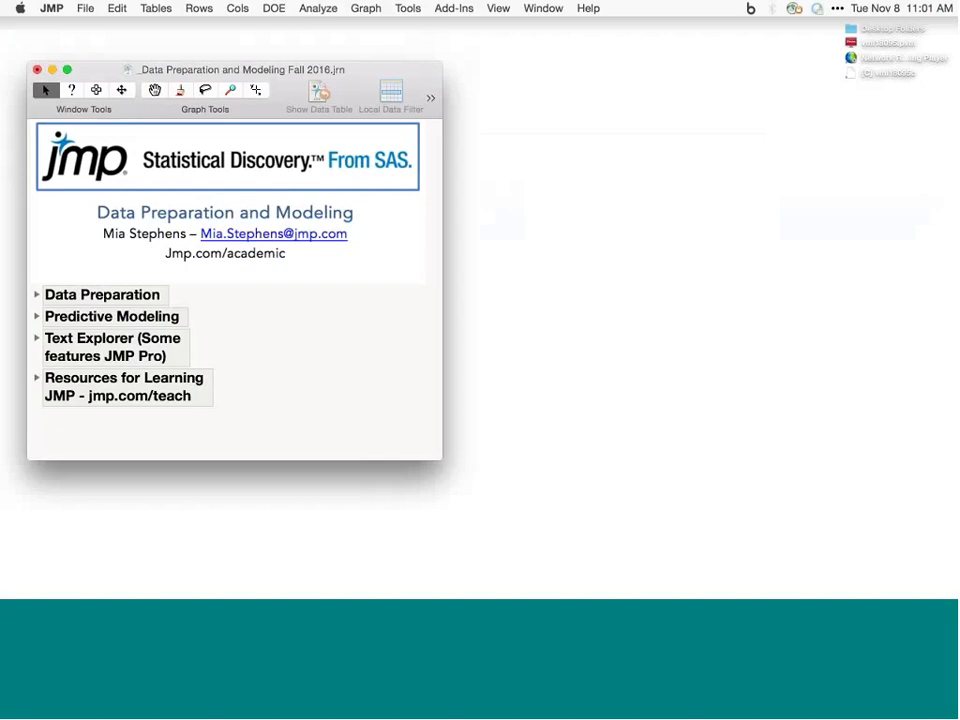
Step: Review the topics under the journal's Data Preparation section, enlarging the window to fit them, and collapse the section again
{"action": "left_click", "coordinate": [36, 295]}
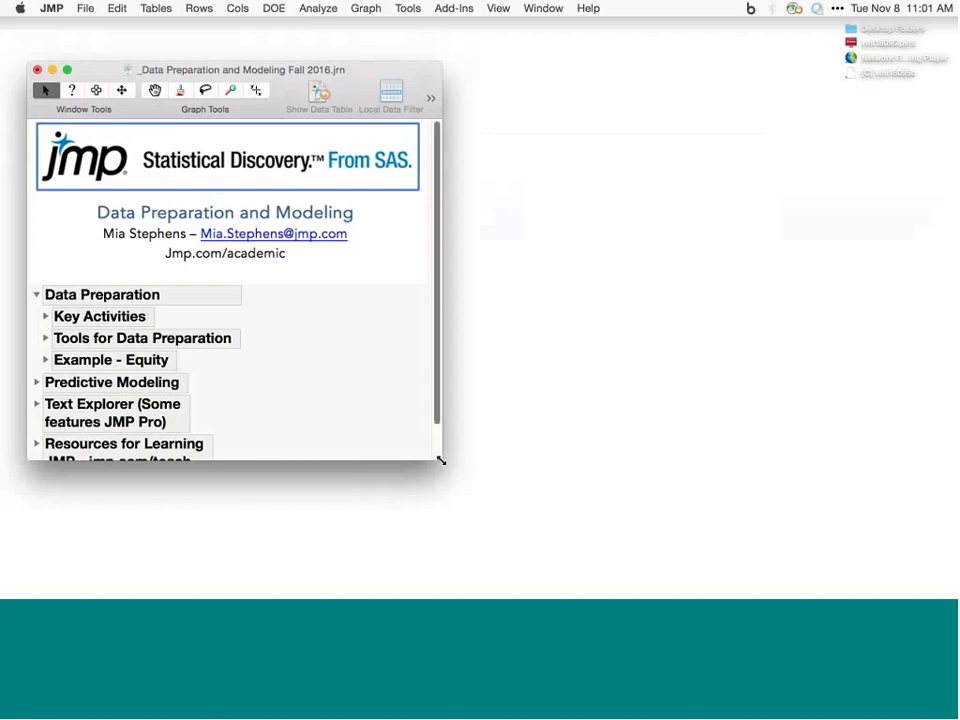
{"action": "left_click_drag", "start_coordinate": [442, 460], "coordinate": [445, 510]}
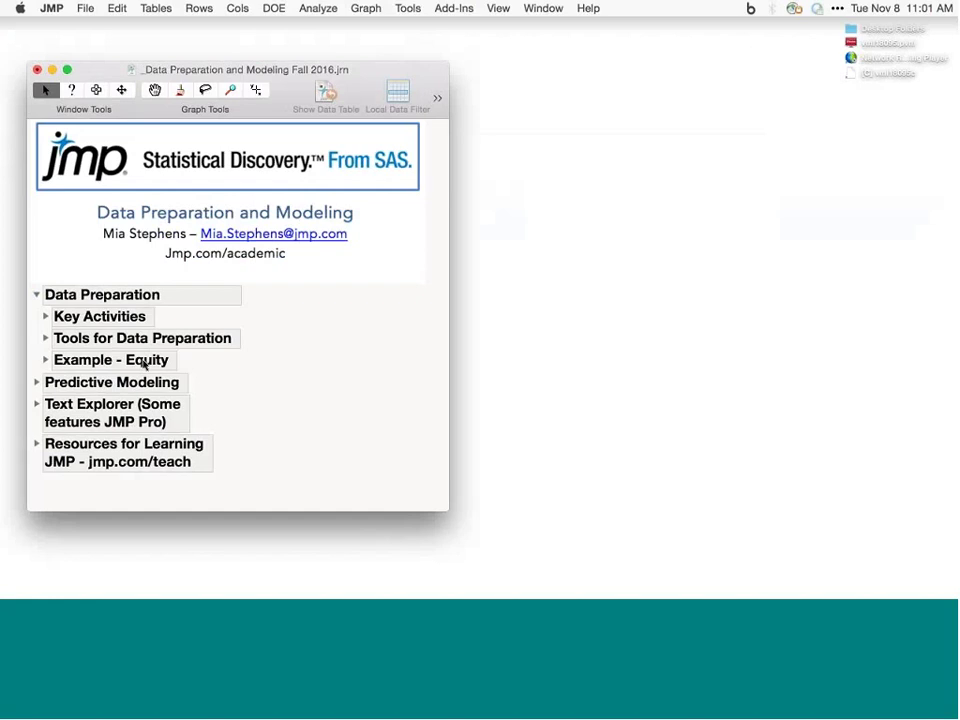
{"action": "left_click", "coordinate": [589, 9]}
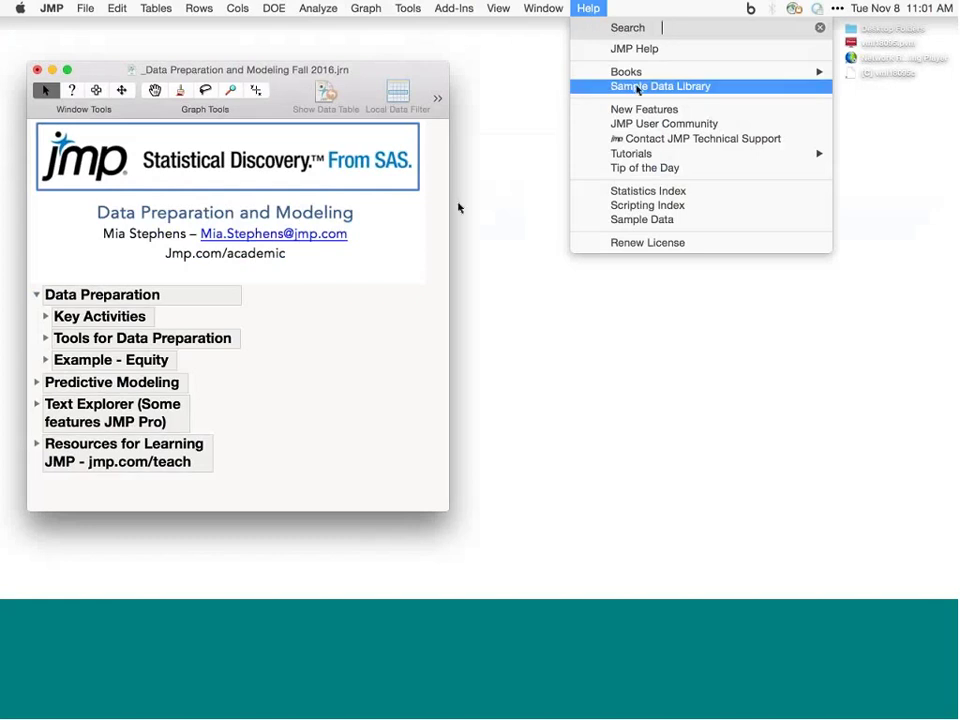
{"action": "left_click", "coordinate": [336, 366]}
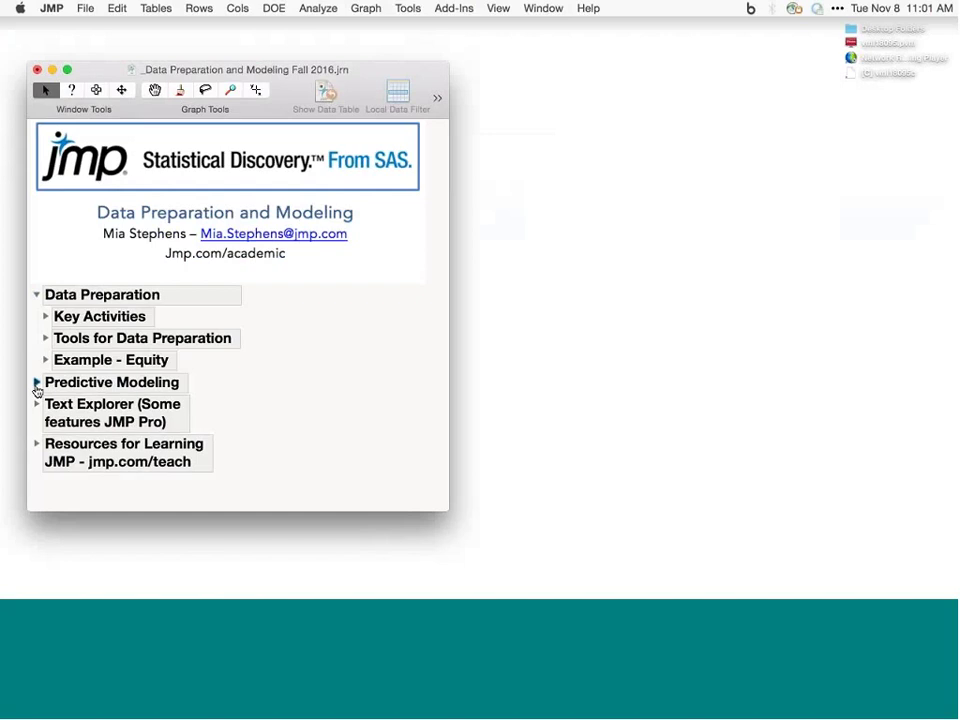
{"action": "left_click", "coordinate": [36, 294]}
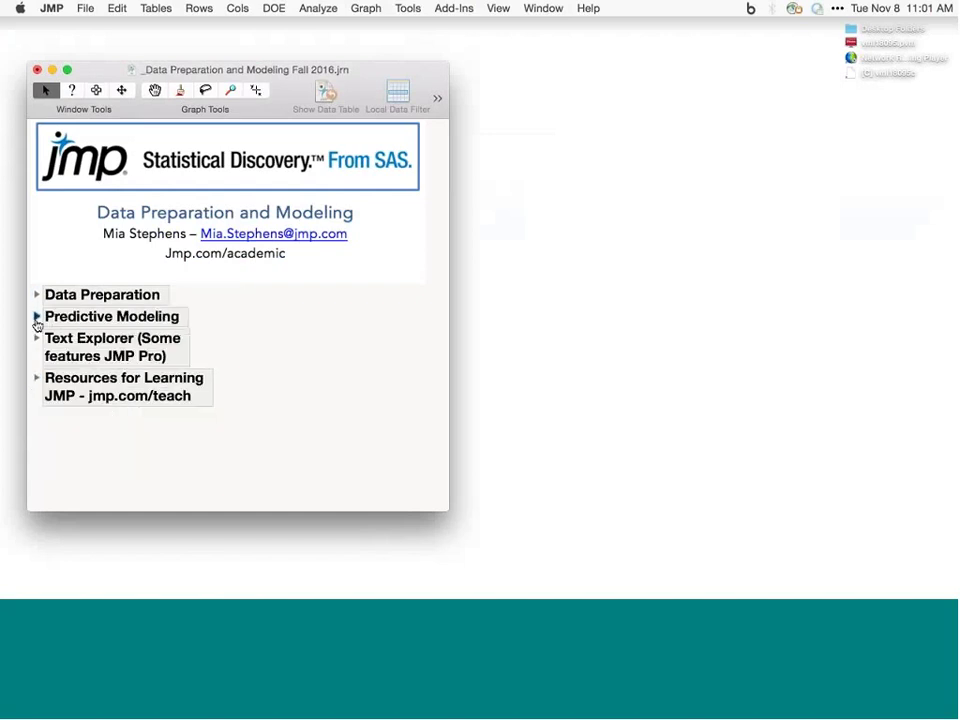
Step: Expand the Predictive Modeling section and enlarge the journal window to view all its topics
{"action": "left_click", "coordinate": [36, 316]}
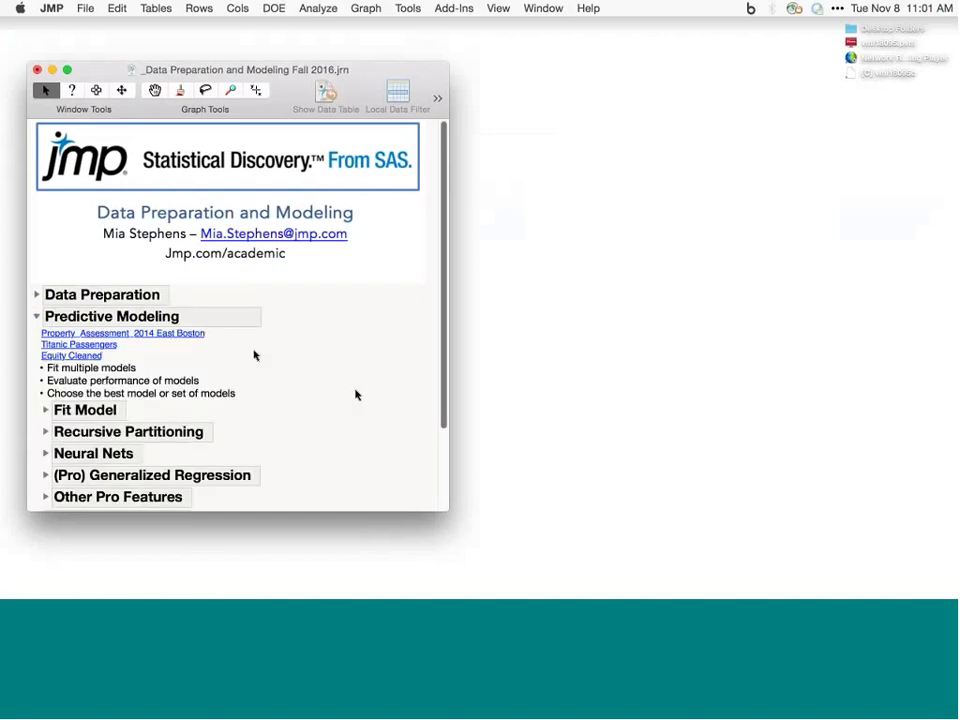
{"action": "scroll", "coordinate": [144, 413], "scroll_direction": "down", "scroll_amount": 1}
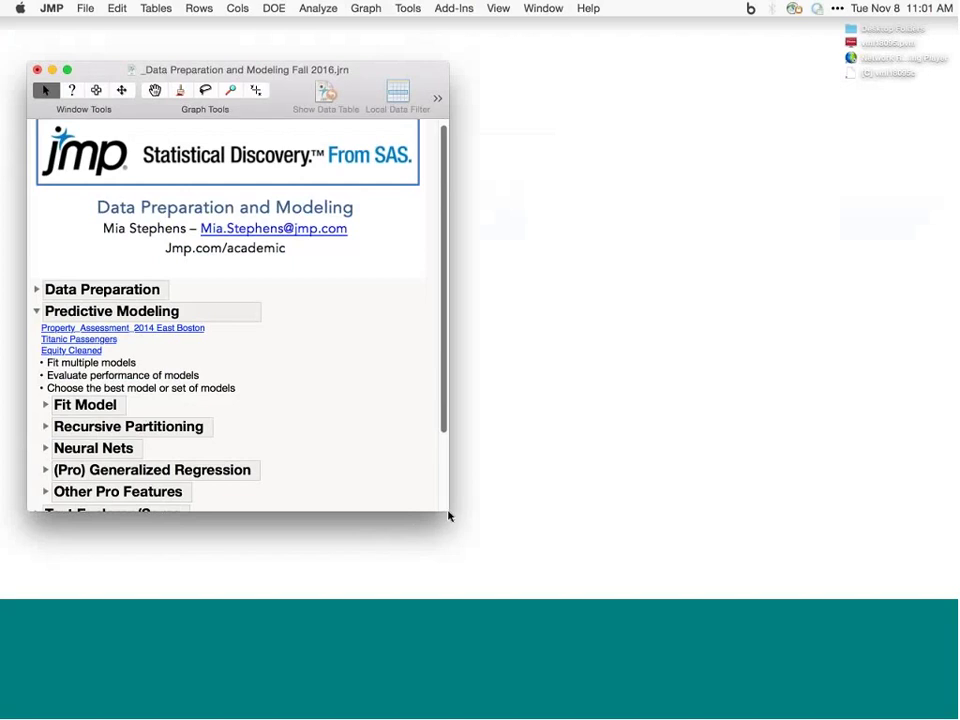
{"action": "left_click_drag", "start_coordinate": [445, 501], "coordinate": [455, 561]}
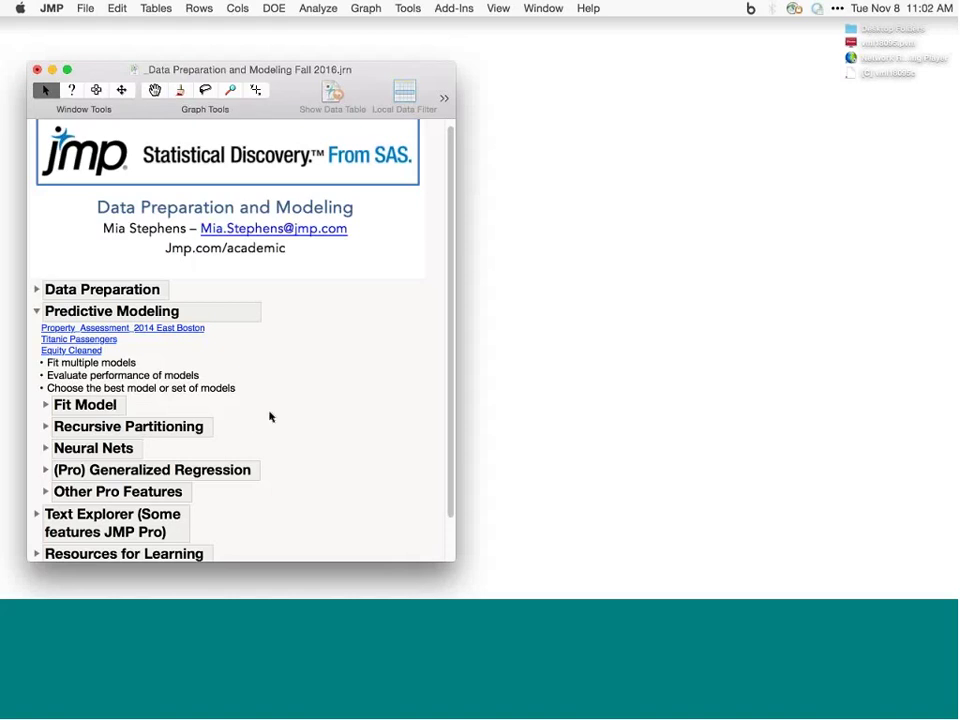
{"action": "scroll", "coordinate": [269, 411], "scroll_direction": "down", "scroll_amount": 1}
{"action": "scroll", "coordinate": [269, 411], "scroll_direction": "down", "scroll_amount": 2}
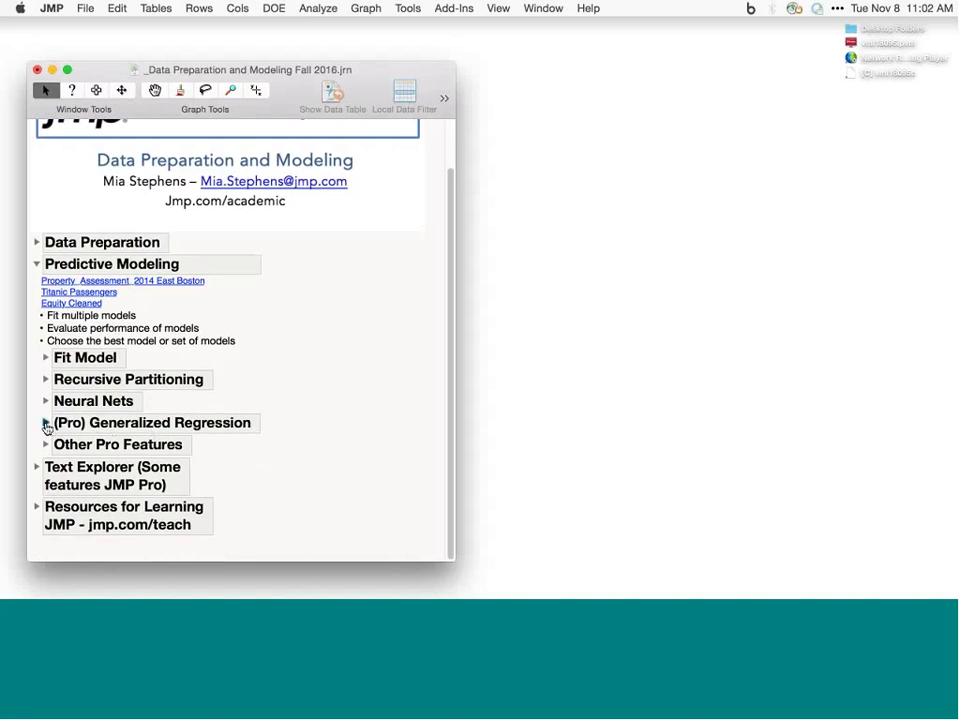
Step: Review the items under (Pro) Generalized Regression and Other Pro Features, and collapse the Predictive Modeling section
{"action": "left_click", "coordinate": [45, 423]}
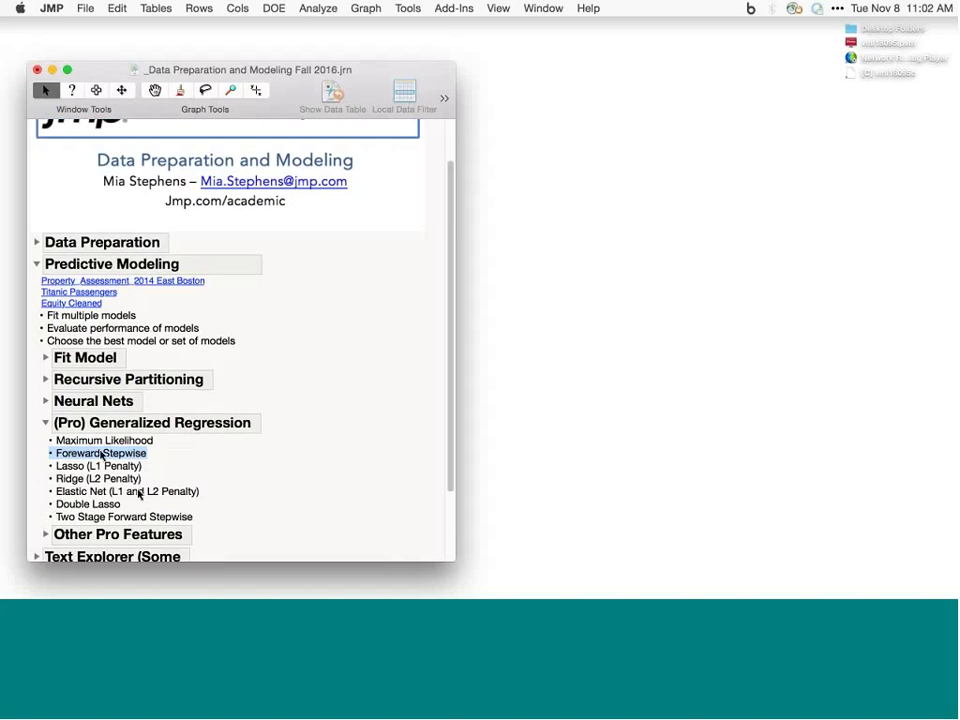
{"action": "left_click", "coordinate": [45, 424]}
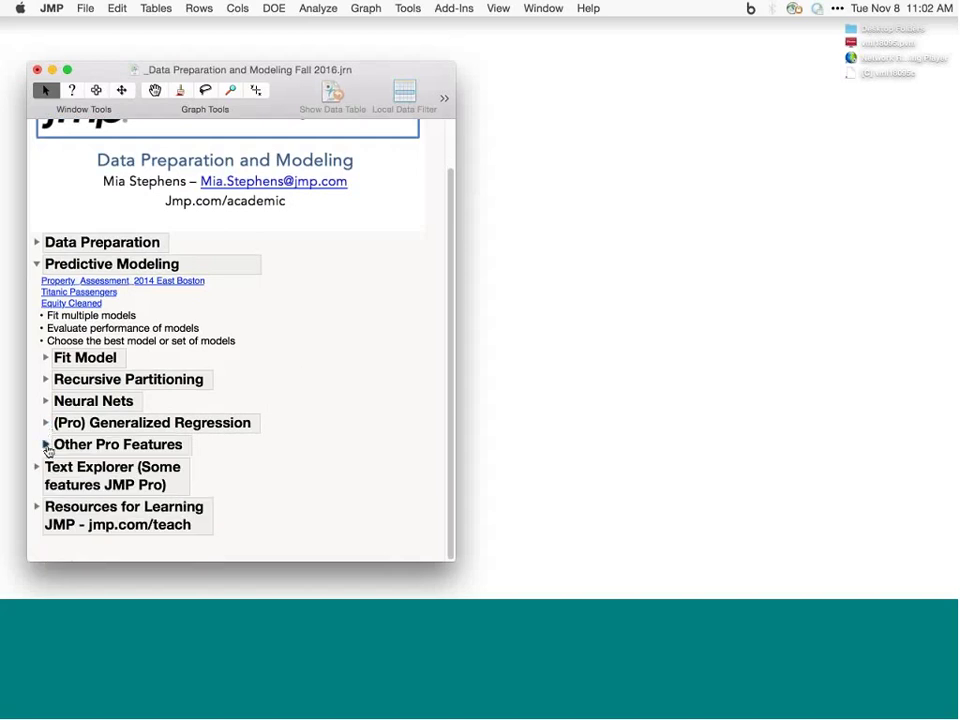
{"action": "left_click", "coordinate": [45, 444]}
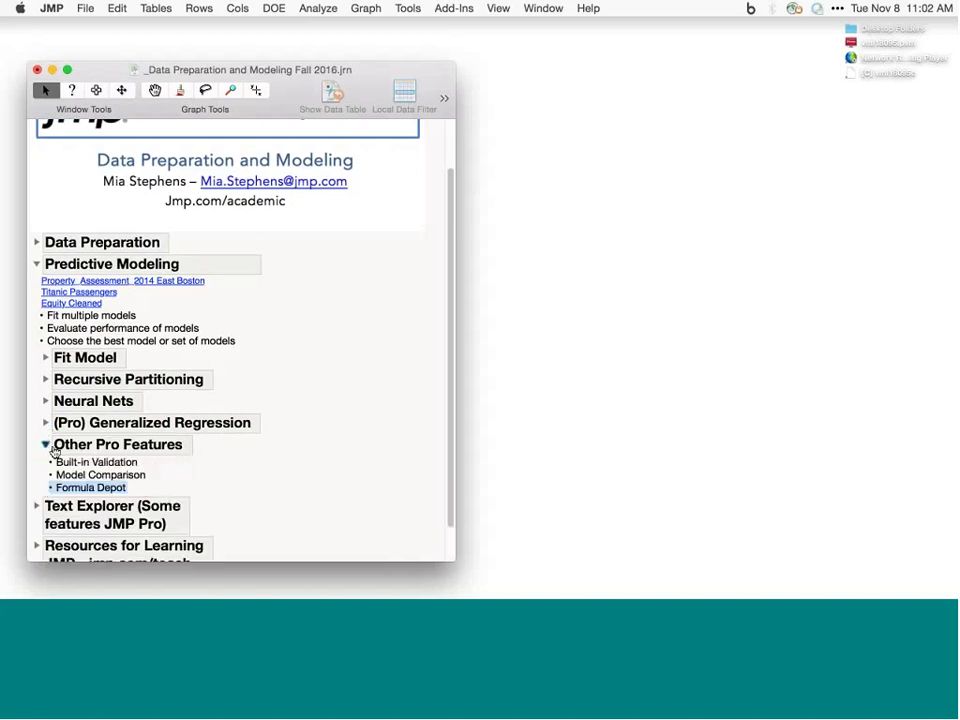
{"action": "left_click", "coordinate": [121, 463]}
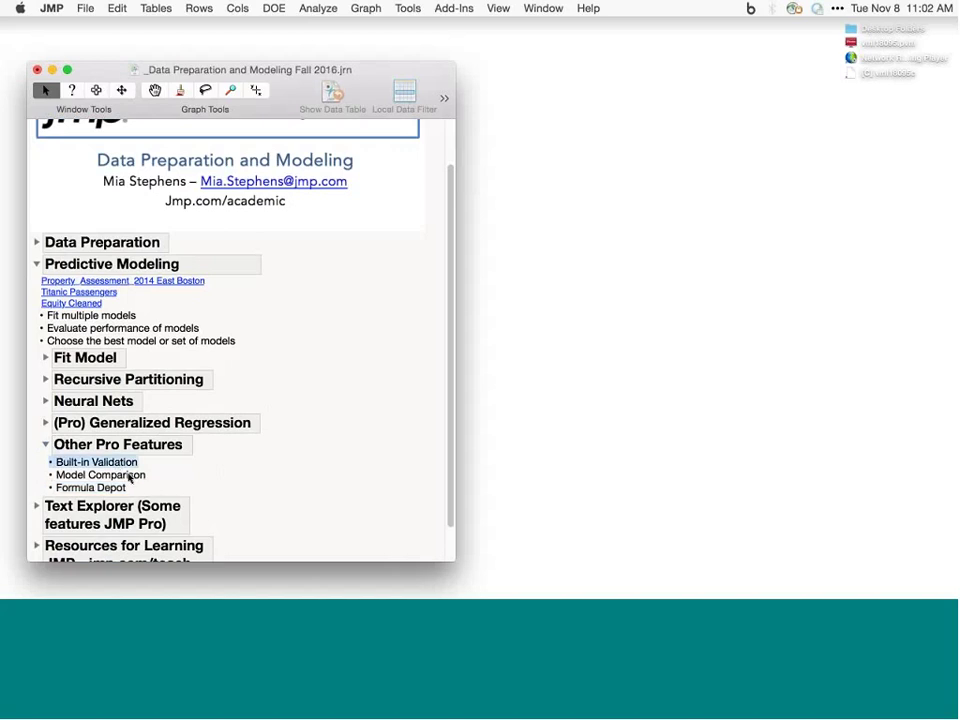
{"action": "left_click", "coordinate": [129, 476]}
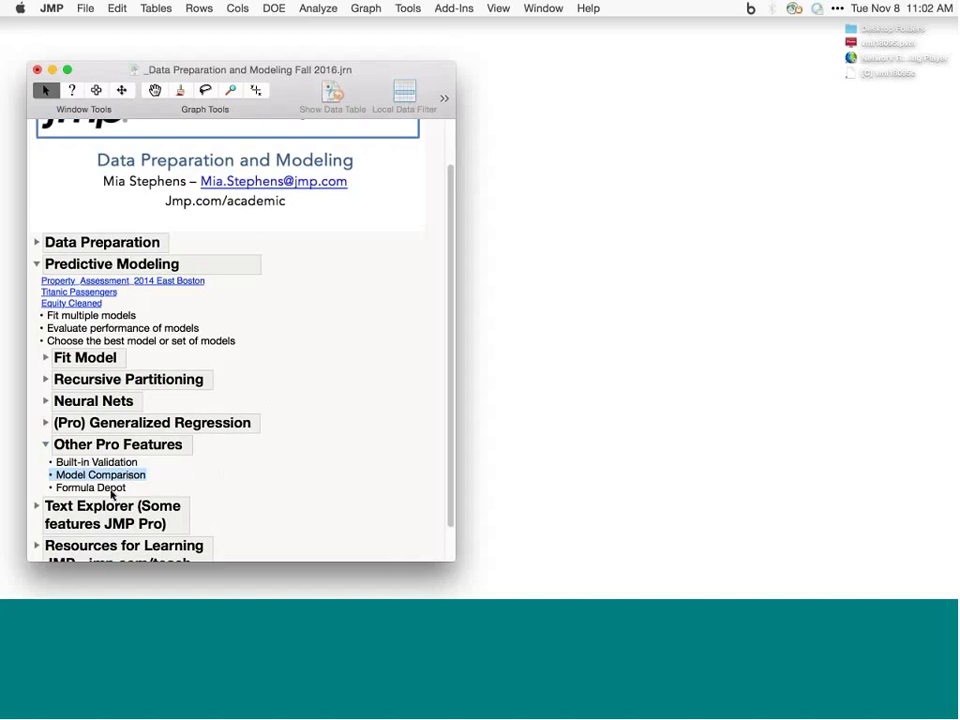
{"action": "left_click", "coordinate": [112, 489]}
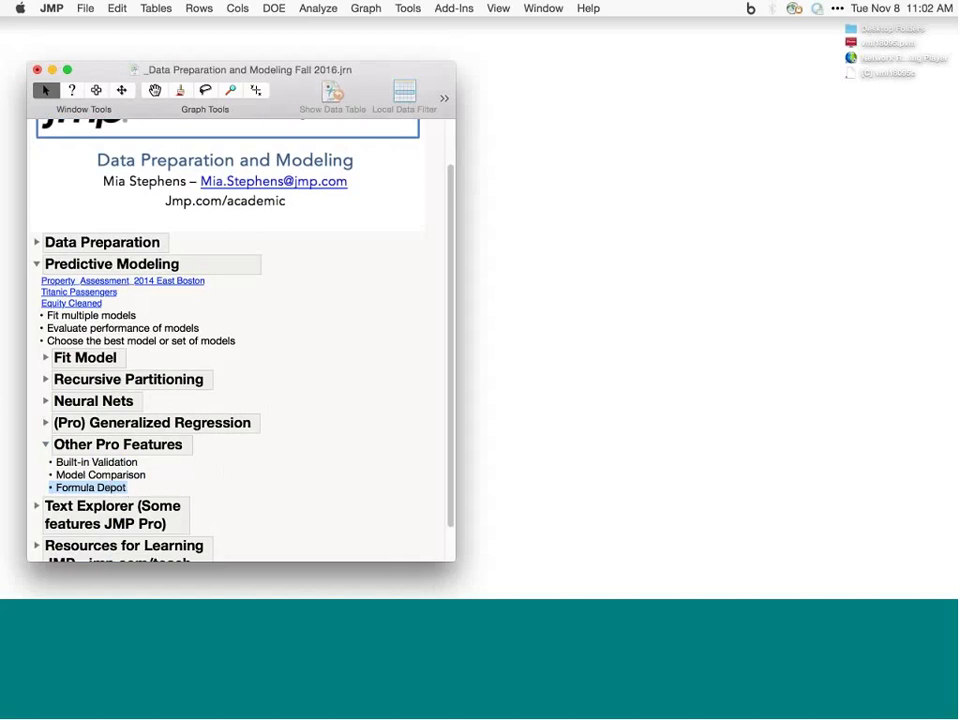
{"action": "left_click", "coordinate": [45, 444]}
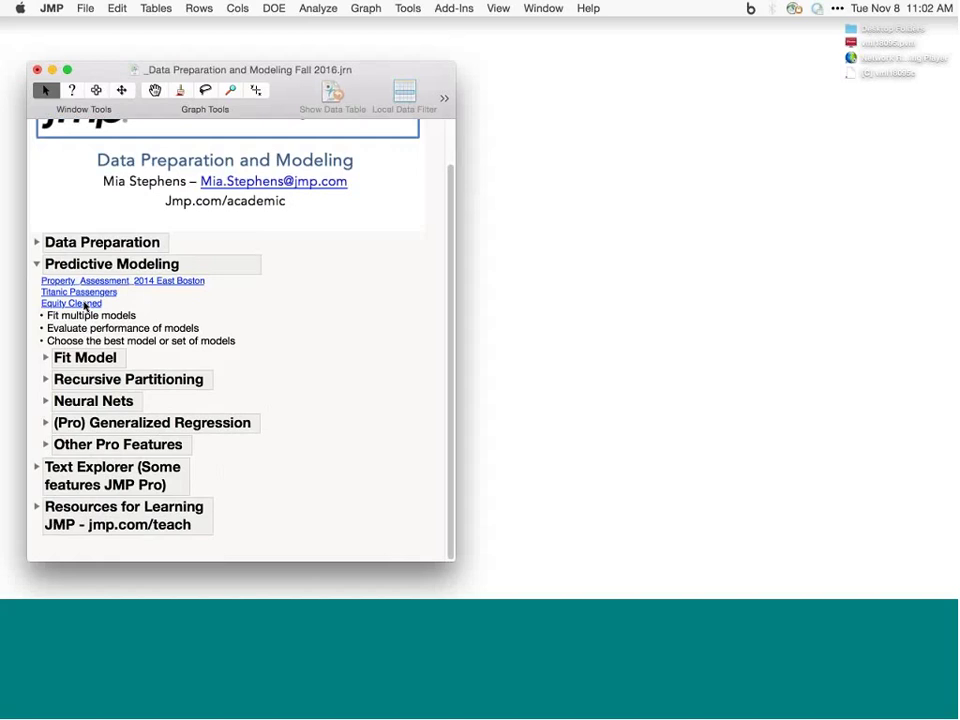
{"action": "left_click", "coordinate": [36, 264]}
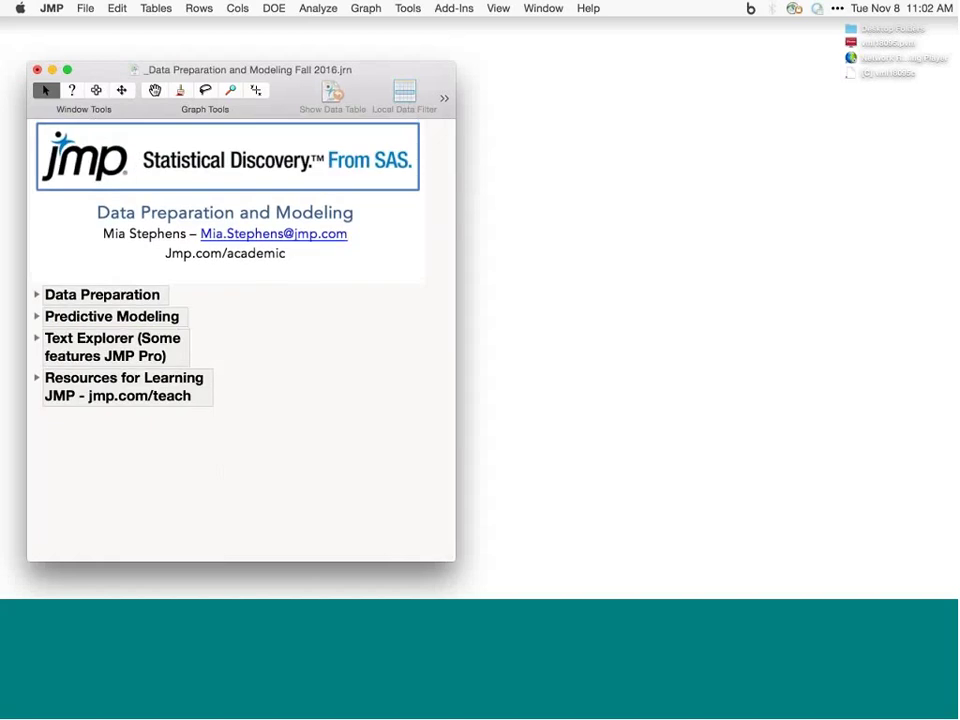
Step: Expand Resources for Learning JMP, then switch to Firefox and view the learning resources on the JMP Academic page in a new tab
{"action": "left_click", "coordinate": [36, 381]}
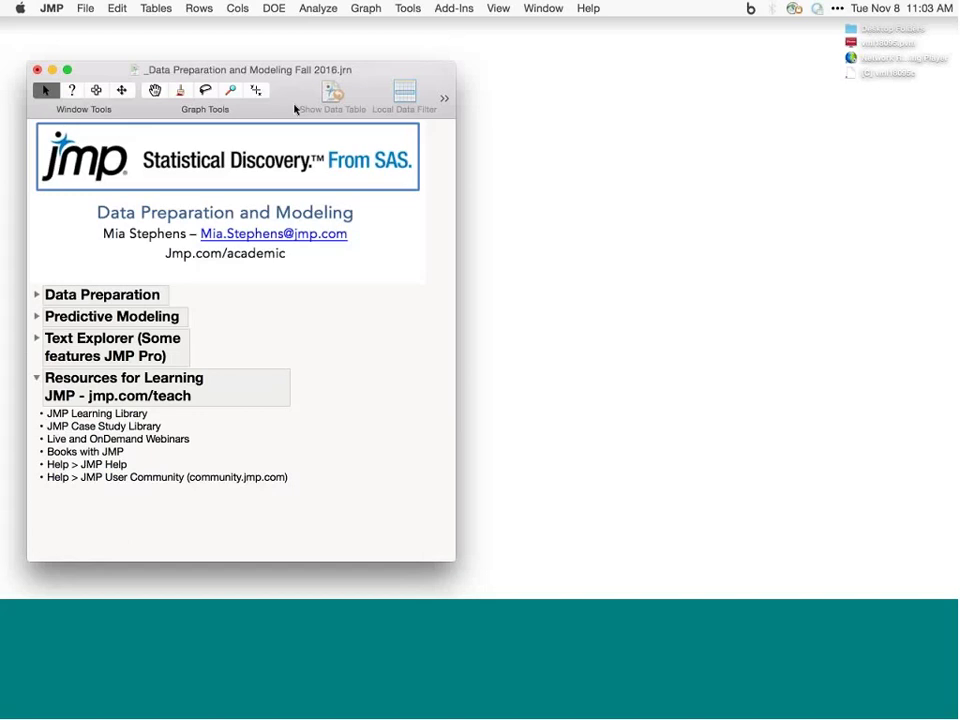
{"action": "key", "text": "super+Tab"}
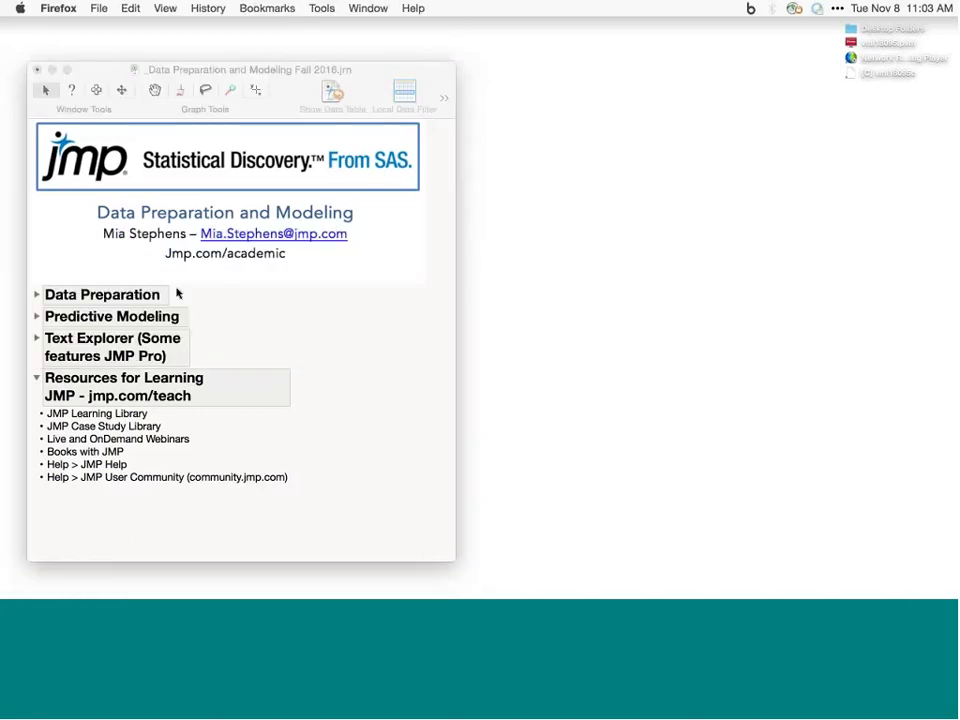
{"action": "left_click", "coordinate": [371, 12]}
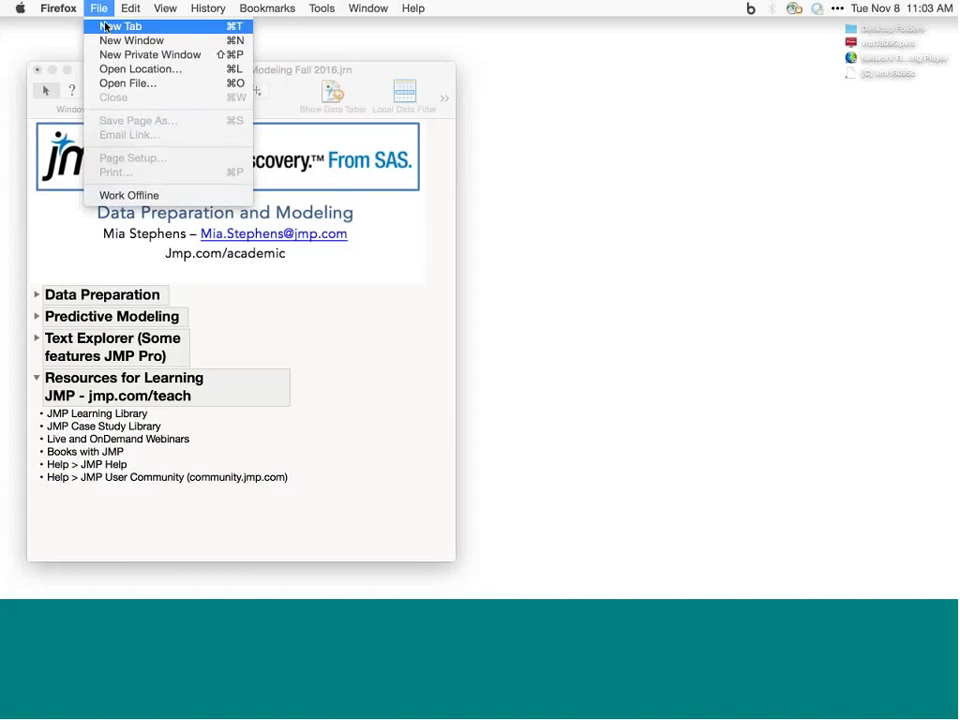
{"action": "left_click", "coordinate": [105, 27]}
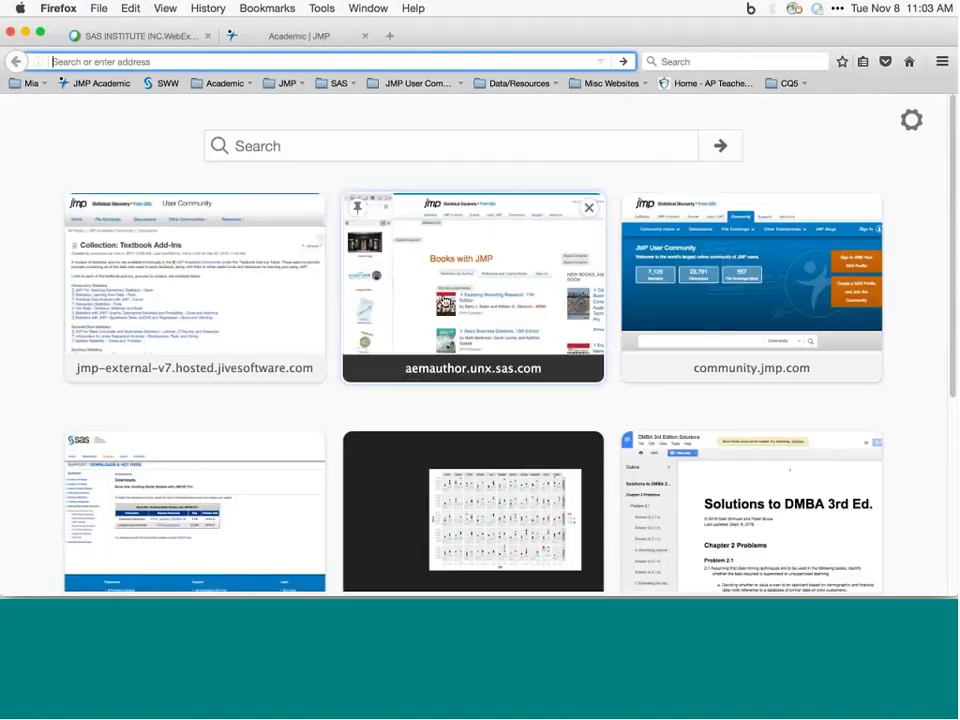
{"action": "left_click", "coordinate": [122, 84]}
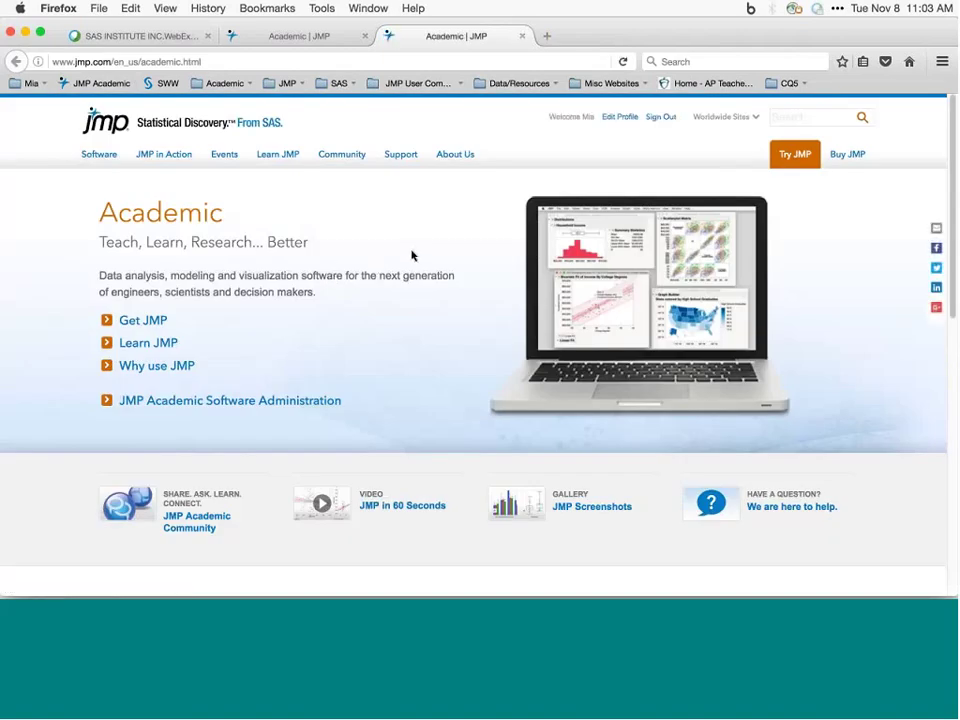
{"action": "scroll", "coordinate": [423, 253], "scroll_direction": "down", "scroll_amount": 3}
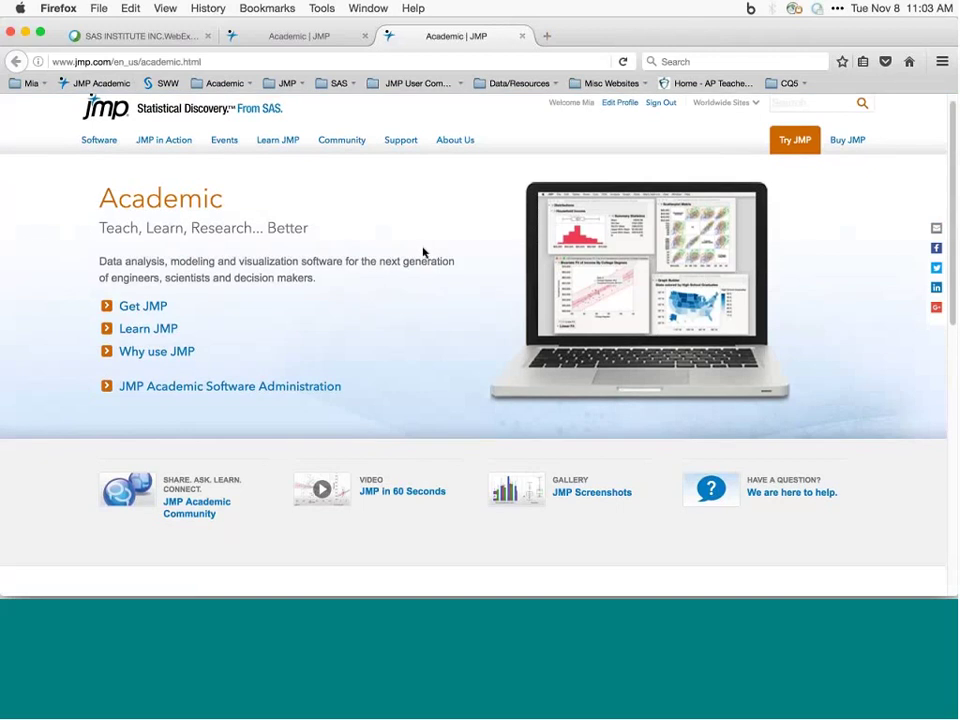
{"action": "scroll", "coordinate": [424, 253], "scroll_direction": "down", "scroll_amount": 5}
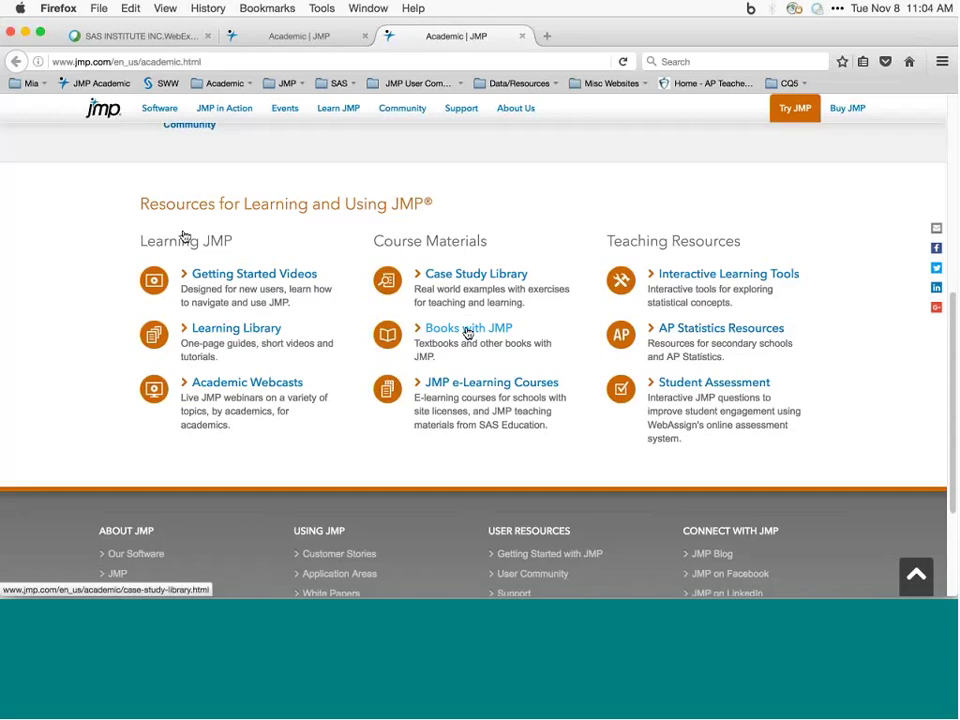
Step: Return to JMP, look over the topic list of JMP Help, and close the help page and hide the browser
{"action": "key", "text": "super+Tab"}
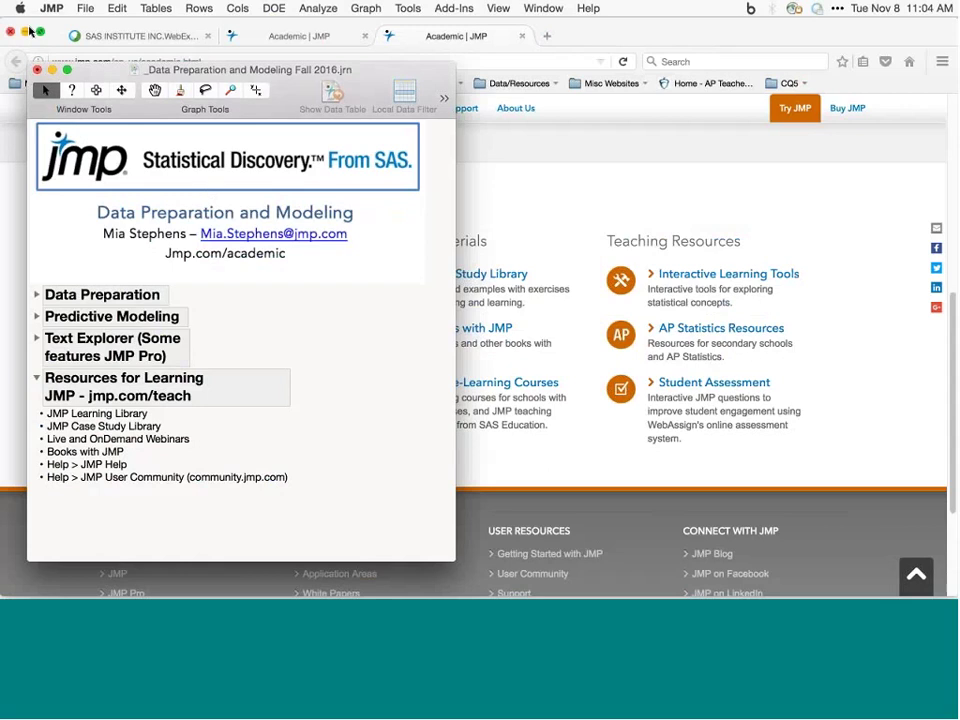
{"action": "left_click", "coordinate": [26, 31]}
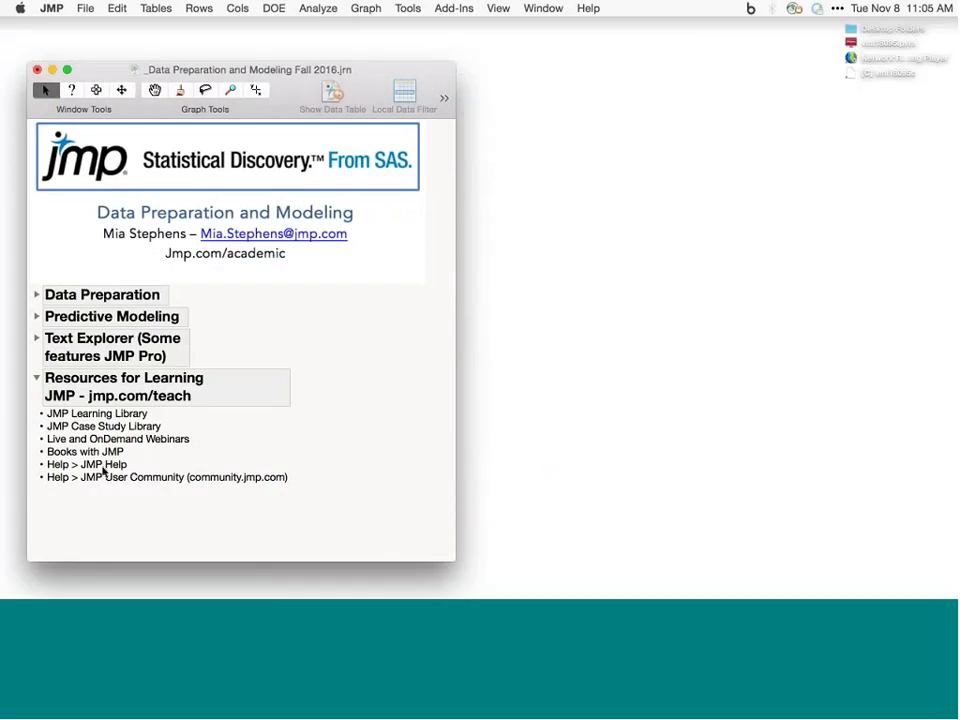
{"action": "left_click", "coordinate": [596, 10]}
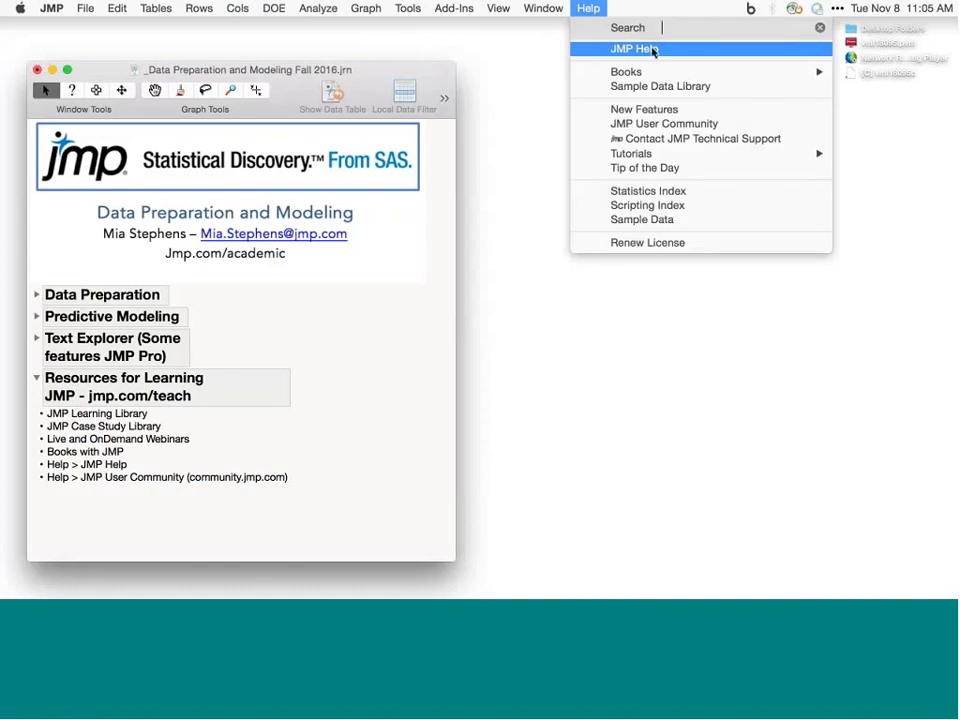
{"action": "left_click", "coordinate": [654, 51]}
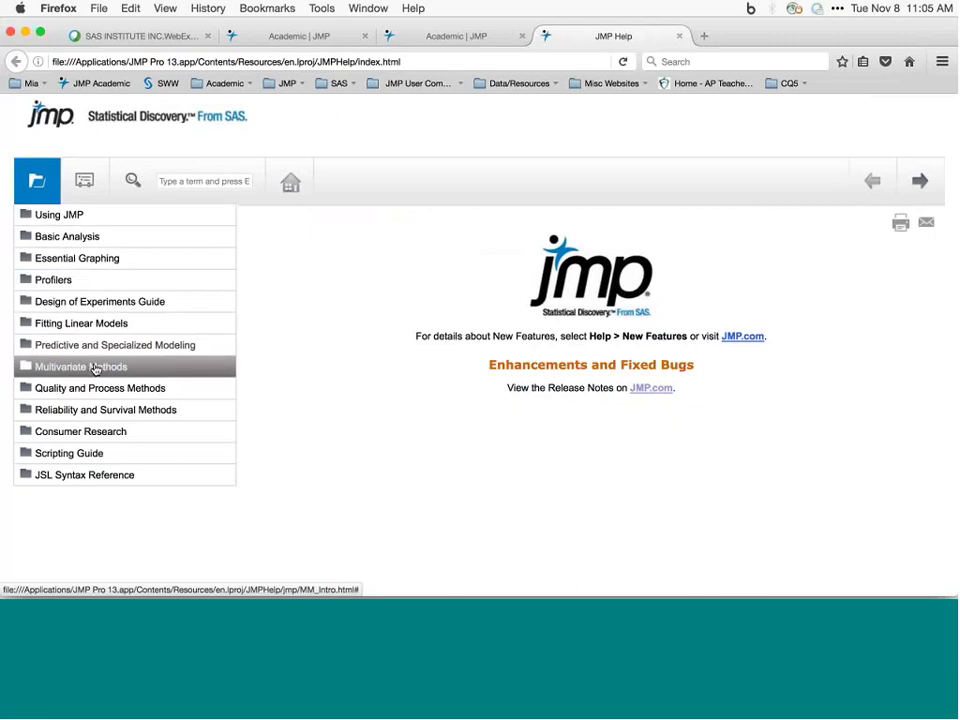
{"action": "left_click", "coordinate": [679, 36]}
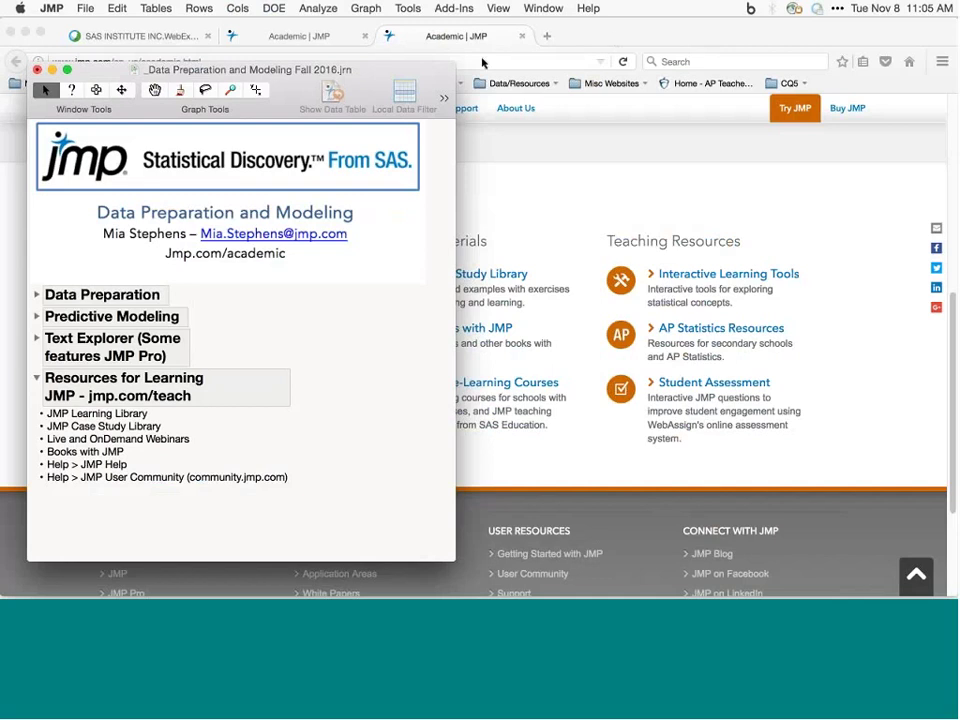
{"action": "left_click", "coordinate": [362, 45]}
{"action": "key", "text": "super+h"}
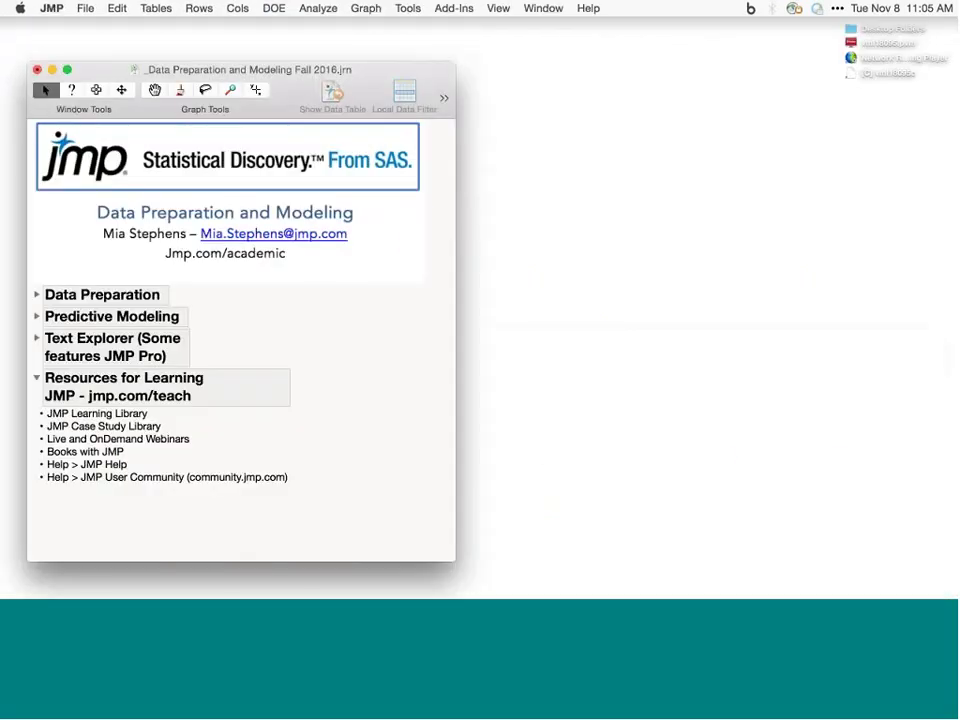
Step: Show the list of documentation books available in JMP's help
{"action": "left_click", "coordinate": [588, 8]}
{"action": "mouse_move", "coordinate": [643, 76]}
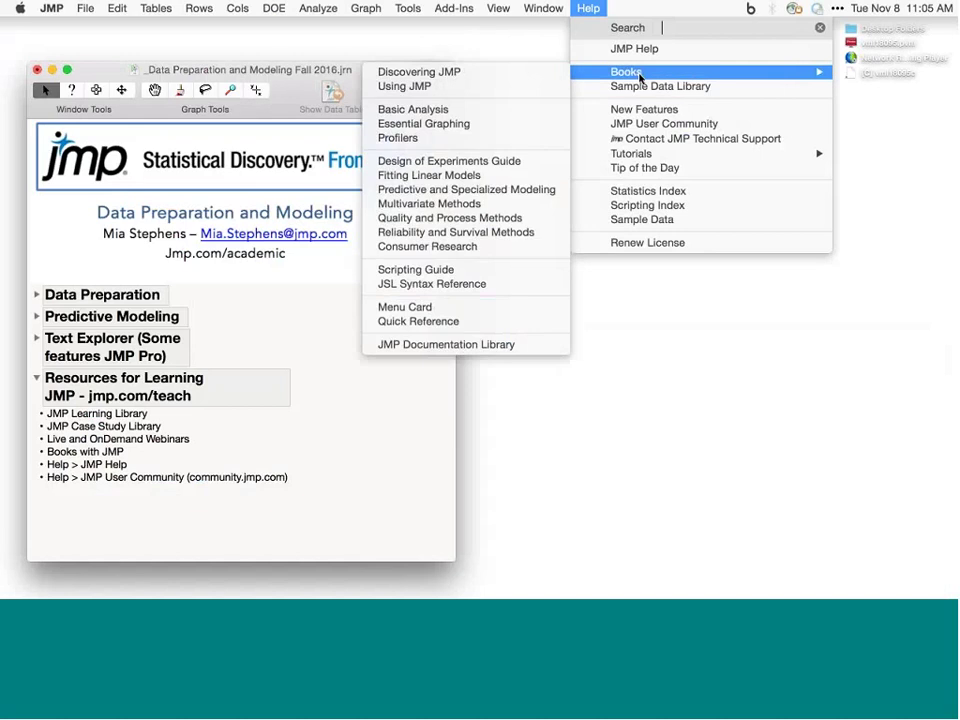
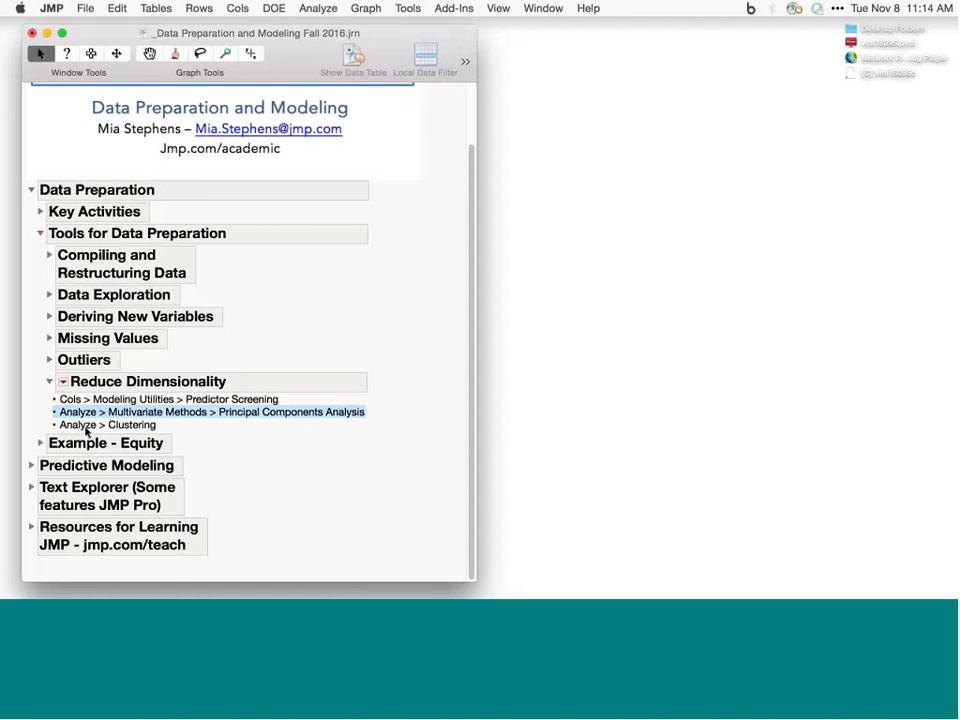
Step: Review the Principal Components Analysis and Clustering entries under Reduce Dimensionality, and collapse the Tools for Data Preparation section
{"action": "left_click", "coordinate": [76, 424]}
{"action": "left_click", "coordinate": [108, 413]}
{"action": "left_click", "coordinate": [112, 424]}
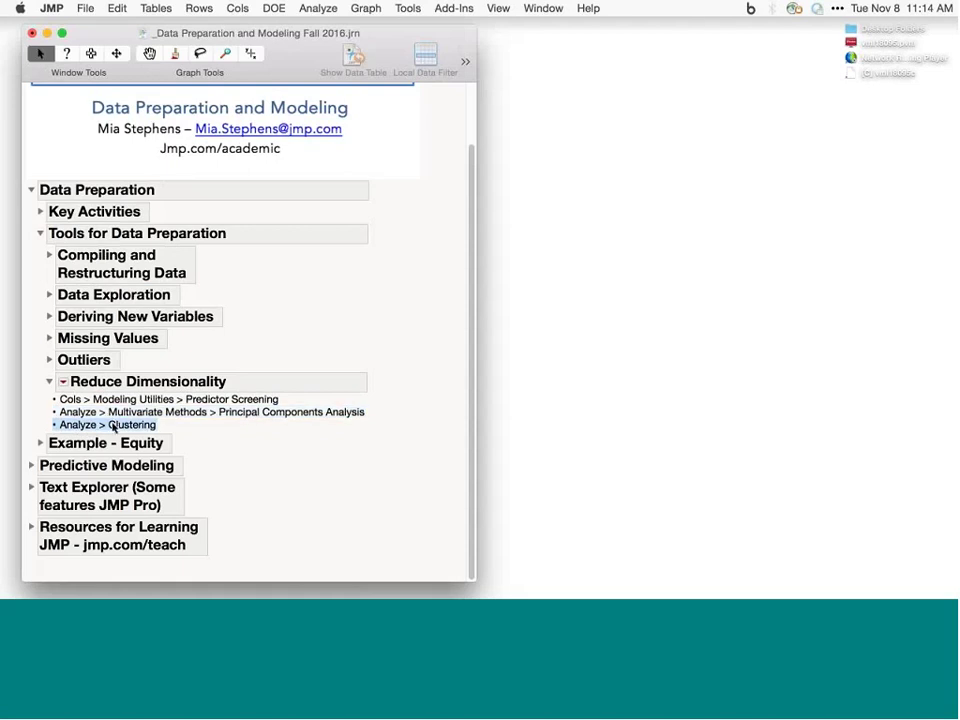
{"action": "left_click", "coordinate": [52, 381]}
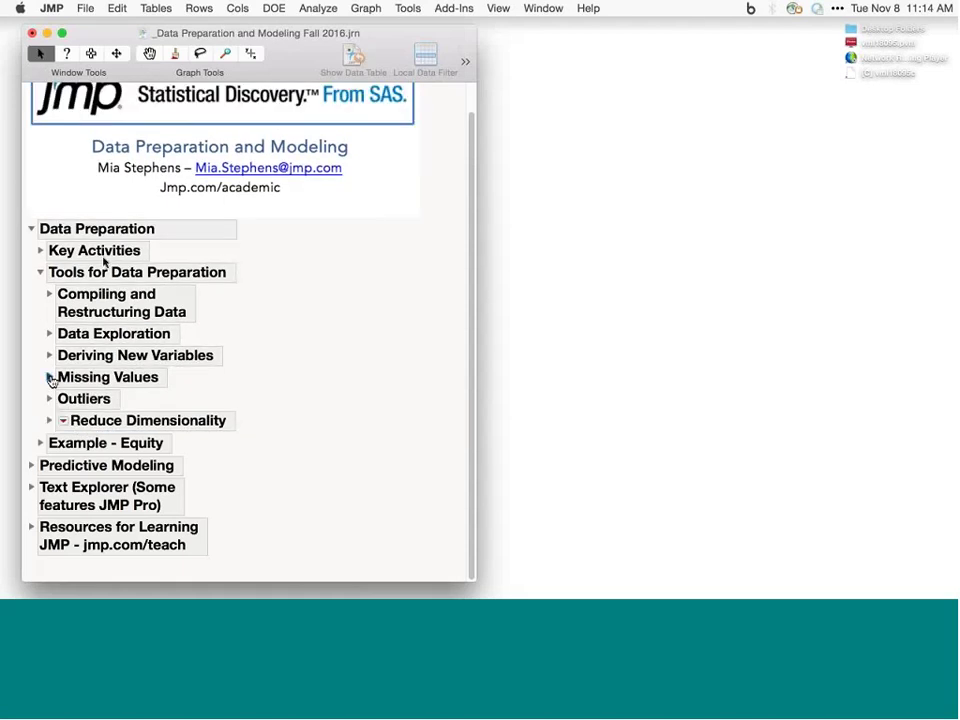
{"action": "left_click", "coordinate": [41, 272]}
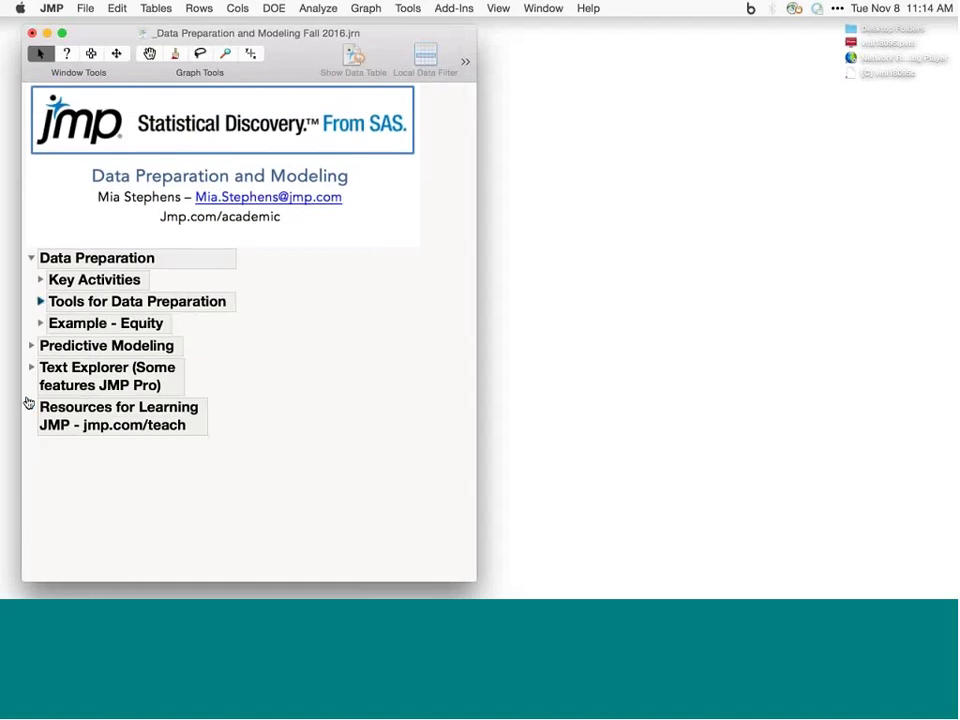
Step: Expand the Example - Equity section, open the Equity data table, and enlarge its window to show more rows and columns
{"action": "left_click", "coordinate": [40, 323]}
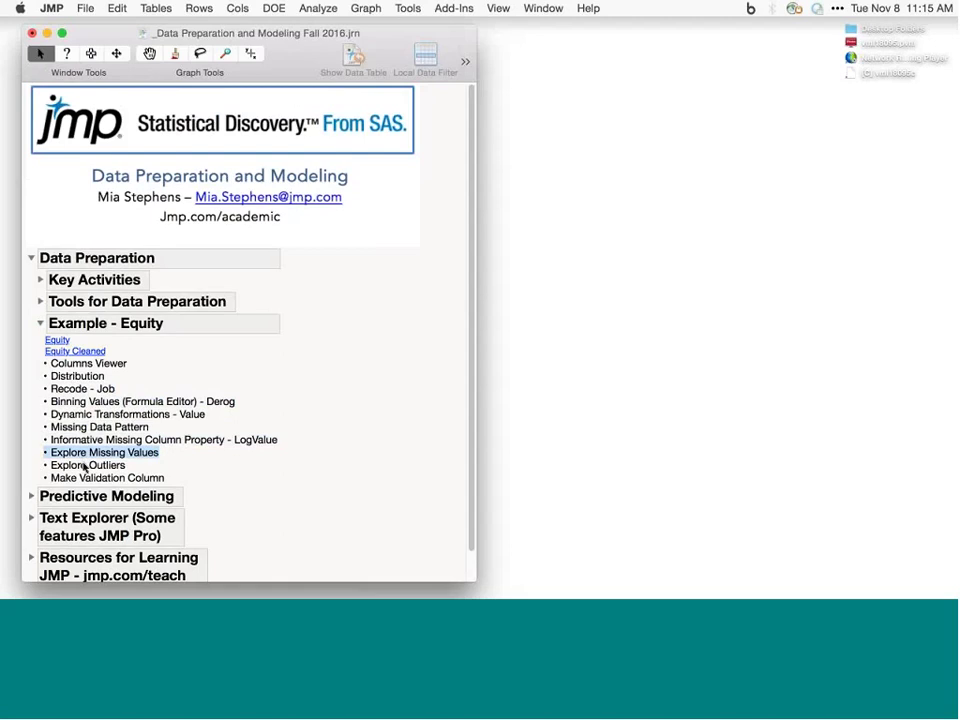
{"action": "left_click", "coordinate": [57, 340]}
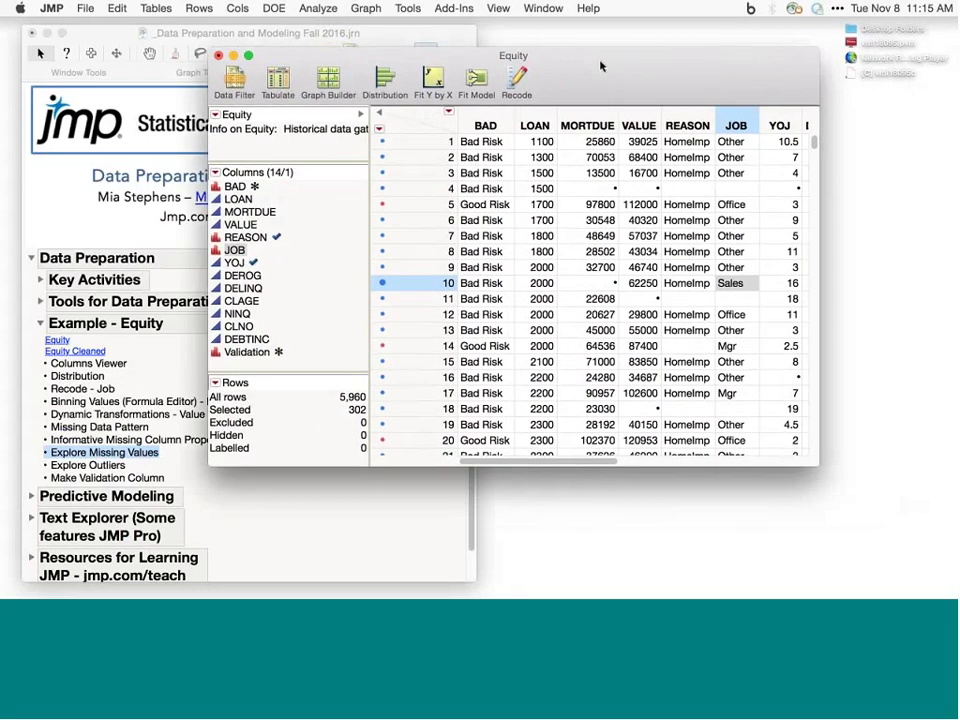
{"action": "left_click", "coordinate": [589, 8]}
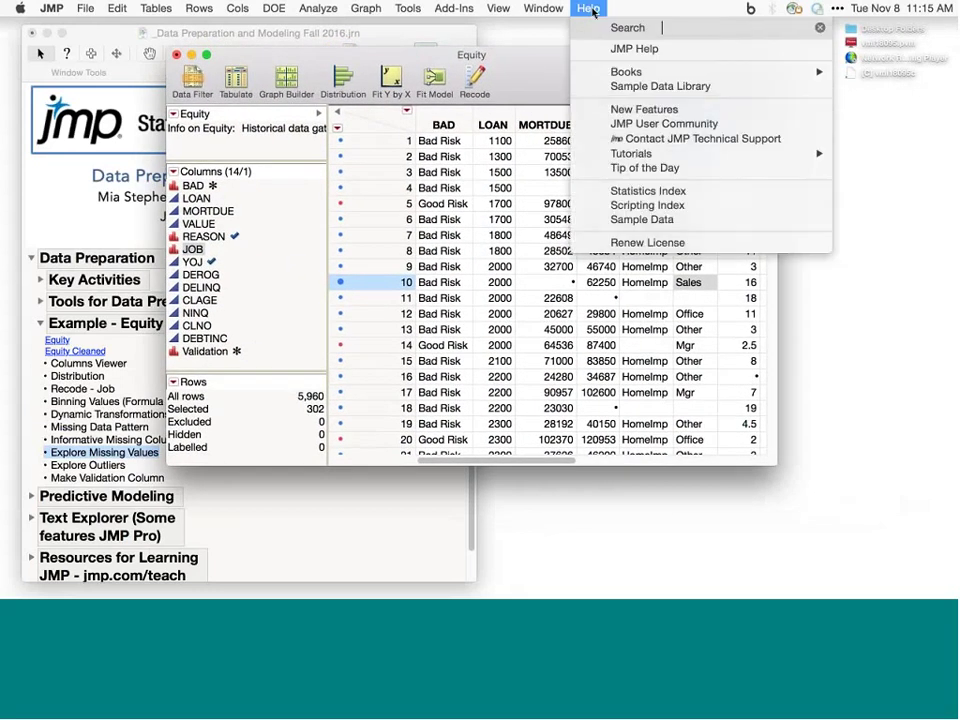
{"action": "left_click", "coordinate": [589, 8]}
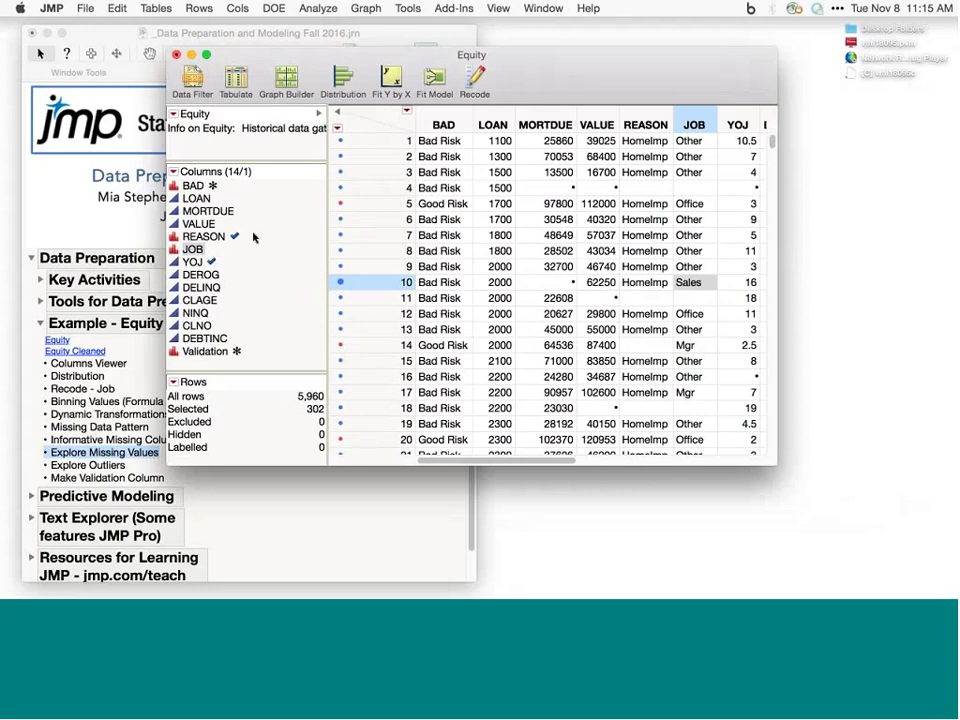
{"action": "scroll", "coordinate": [766, 463], "scroll_direction": "right", "scroll_amount": 5}
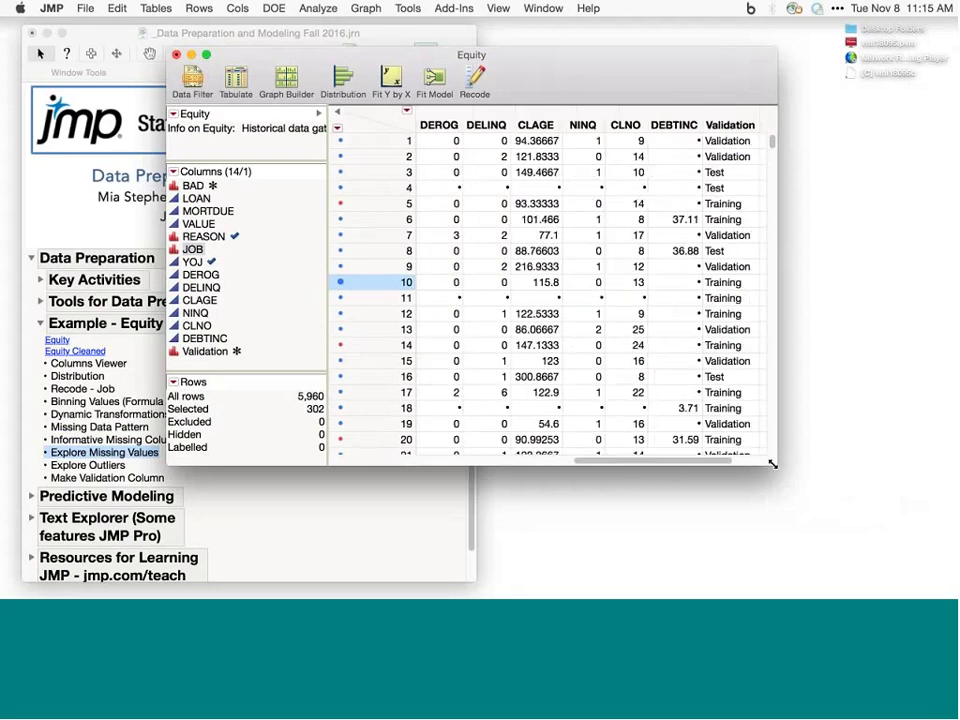
{"action": "left_click_drag", "start_coordinate": [766, 463], "coordinate": [885, 545]}
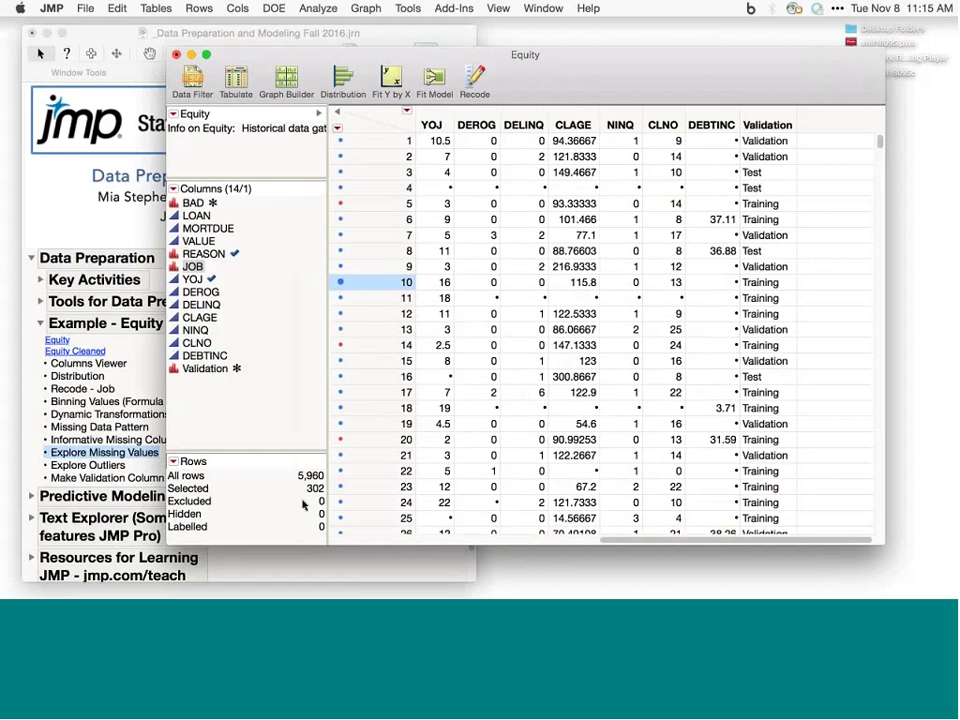
Step: Examine the missing values in row 4 of the Equity table, starting at the YOJ and DEROG columns
{"action": "left_click", "coordinate": [446, 187]}
{"action": "left_click", "coordinate": [479, 188]}
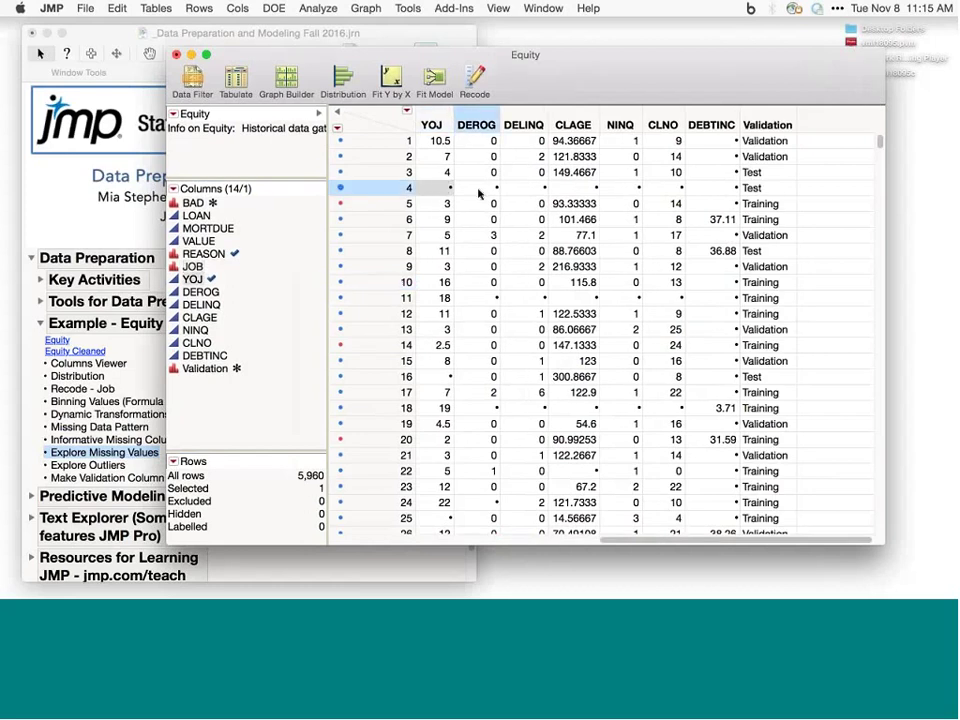
{"action": "key", "text": "Tab"}
{"action": "left_click", "coordinate": [446, 187]}
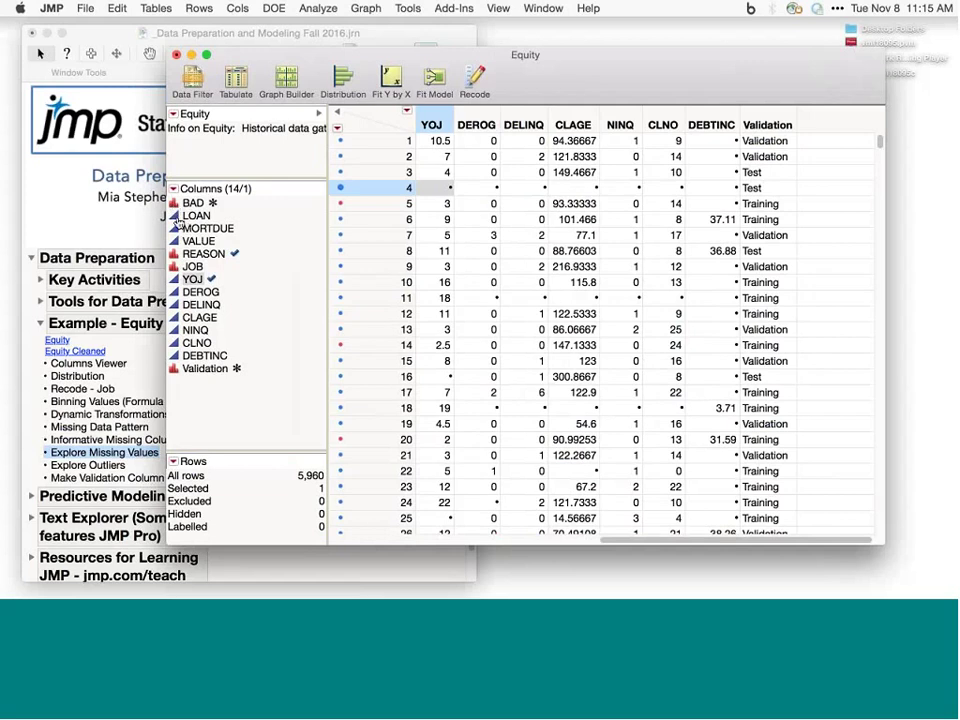
Step: View the note and the available column properties in the MORTDUE column information, and close it without changes
{"action": "mouse_move", "coordinate": [175, 220]}
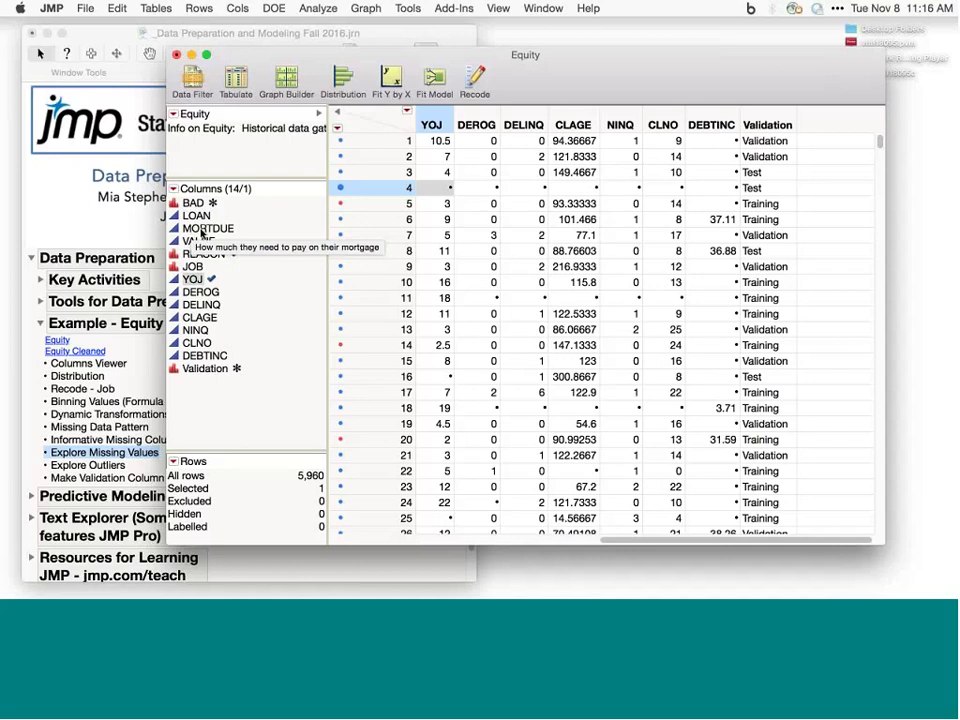
{"action": "right_click", "coordinate": [201, 232]}
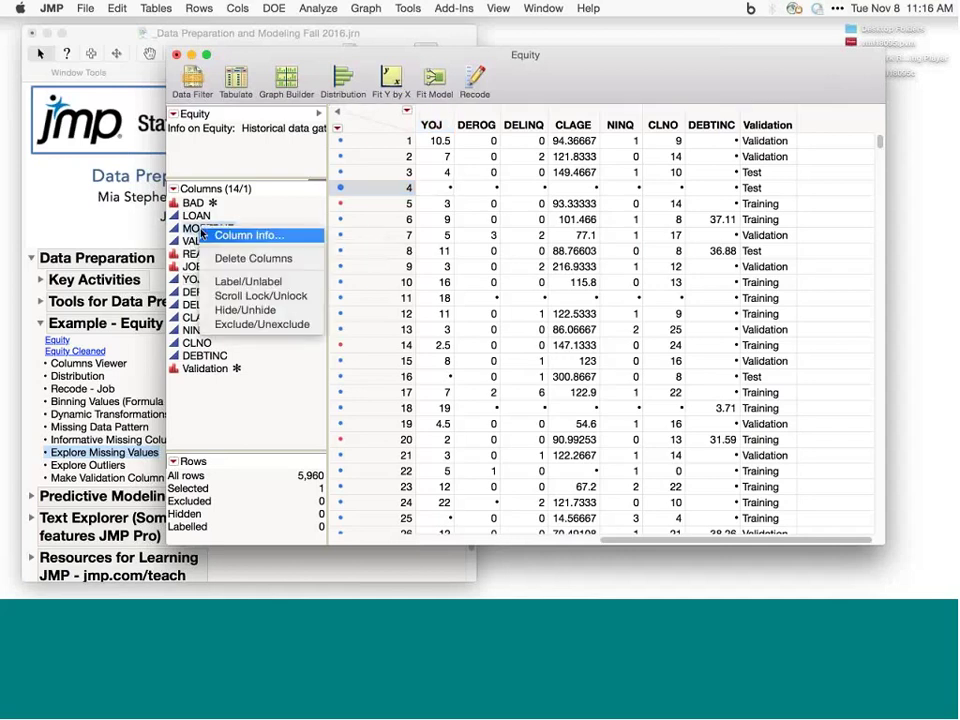
{"action": "left_click", "coordinate": [213, 236]}
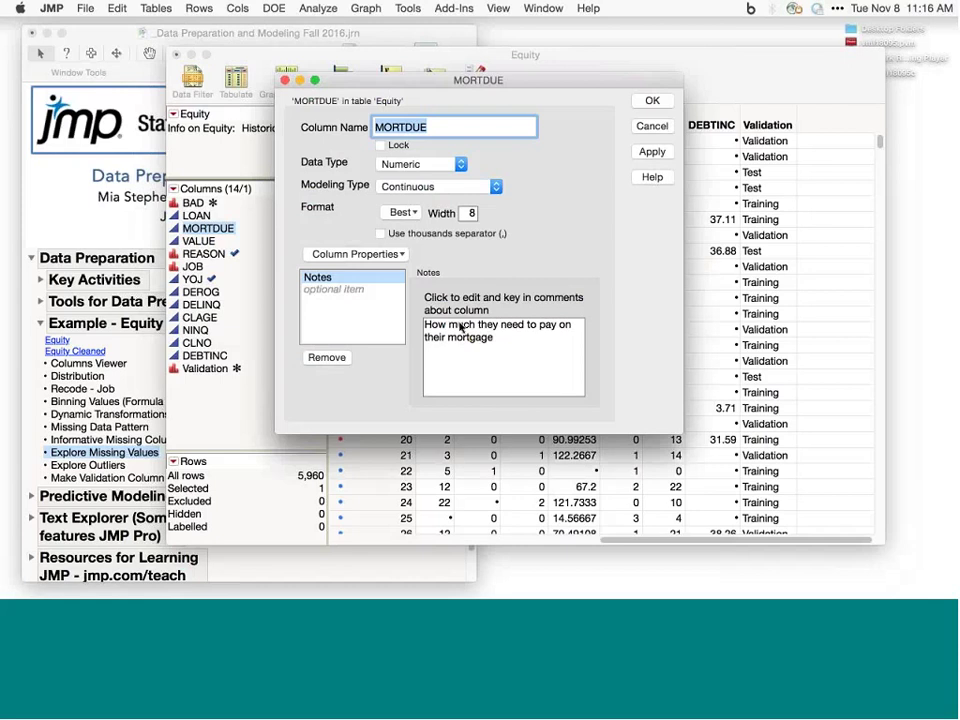
{"action": "left_click", "coordinate": [350, 255]}
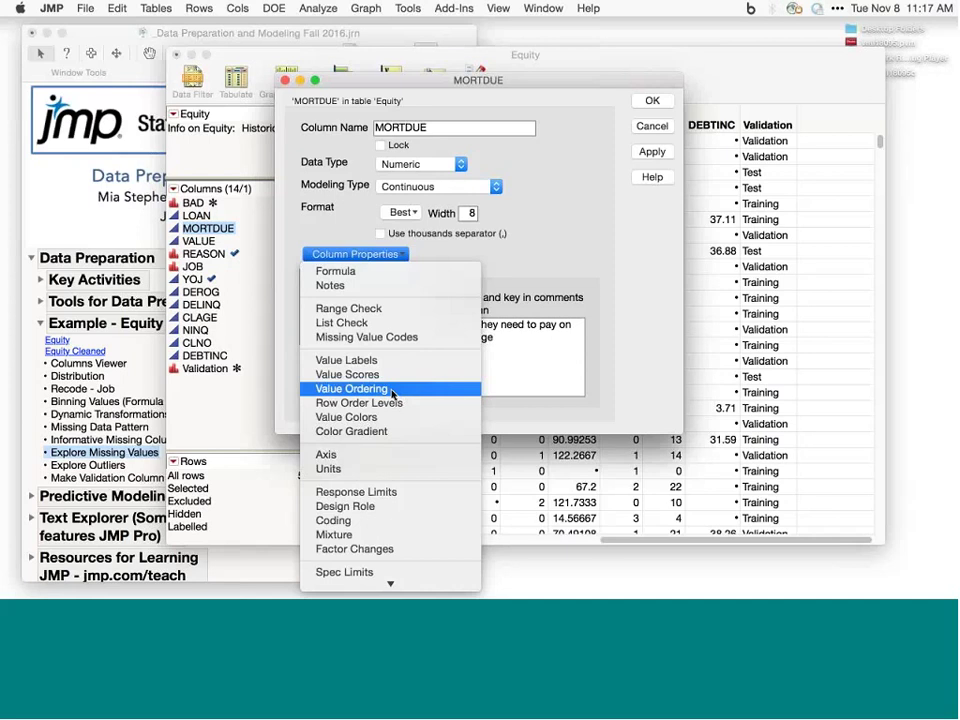
{"action": "mouse_move", "coordinate": [390, 583]}
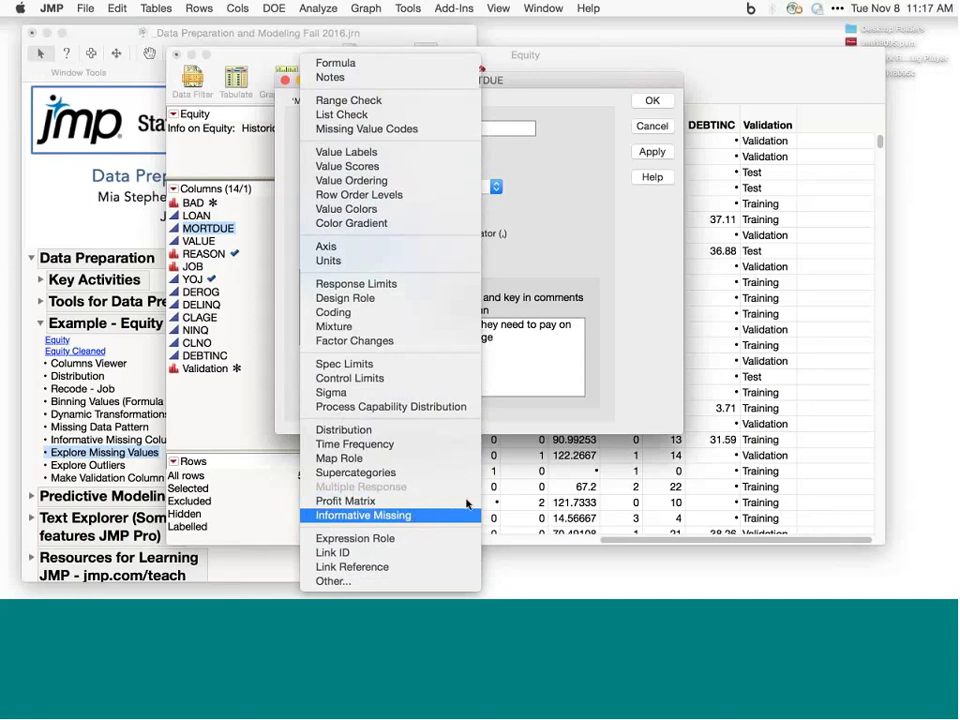
{"action": "key", "text": "Escape"}
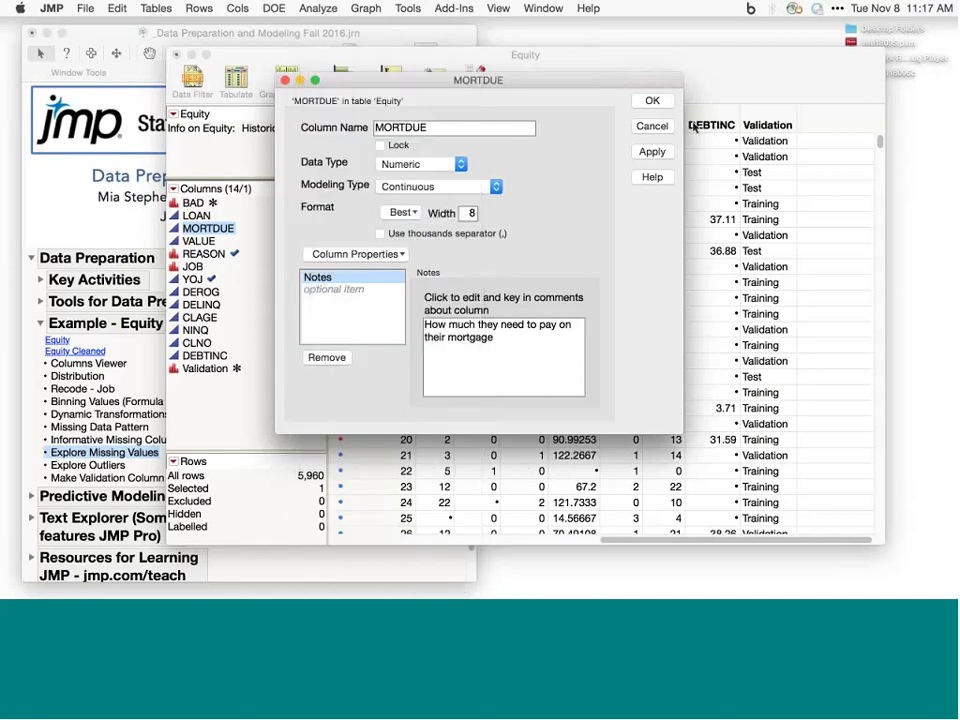
{"action": "left_click", "coordinate": [651, 127]}
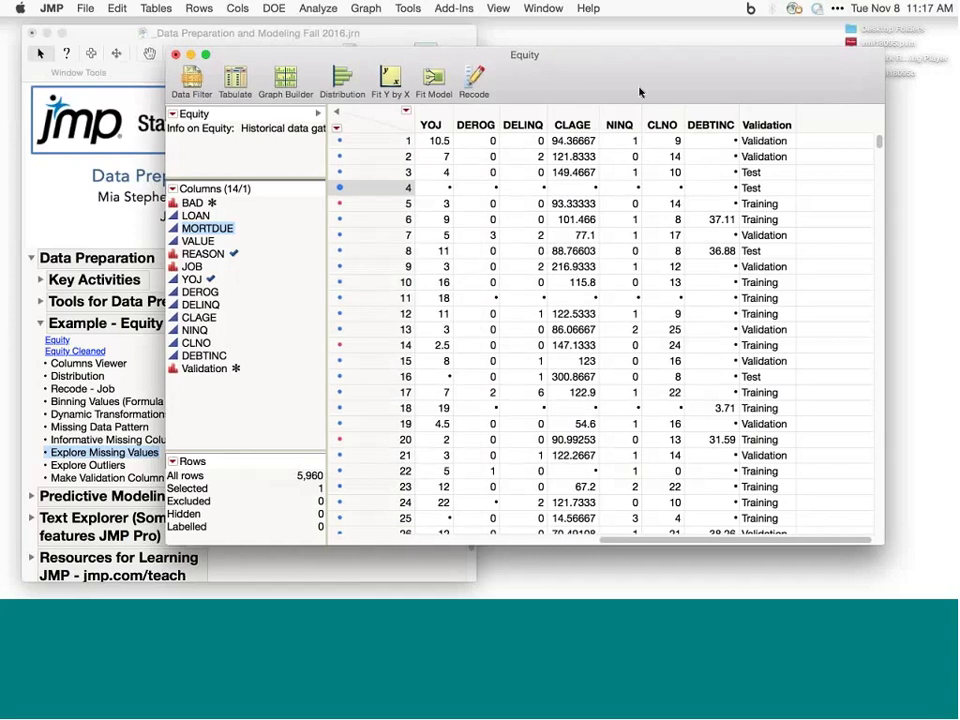
Step: Show summary statistics with quartiles for columns BAD through DEBTINC in the Columns Viewer, clear the selection and shorten the column list
{"action": "left_click_drag", "start_coordinate": [645, 90], "coordinate": [634, 95]}
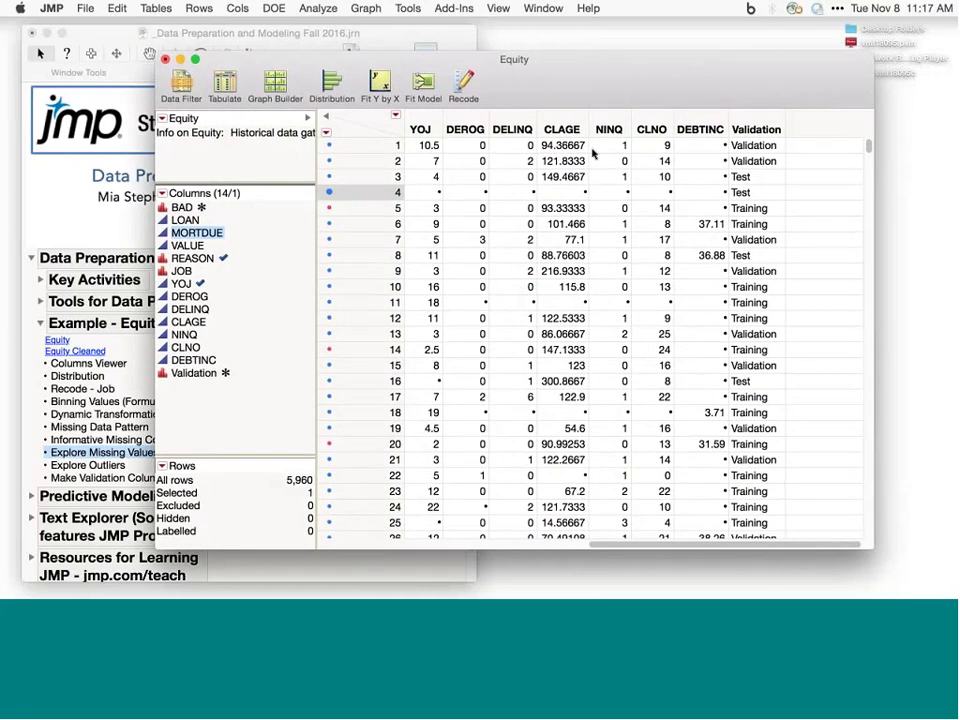
{"action": "left_click", "coordinate": [237, 9]}
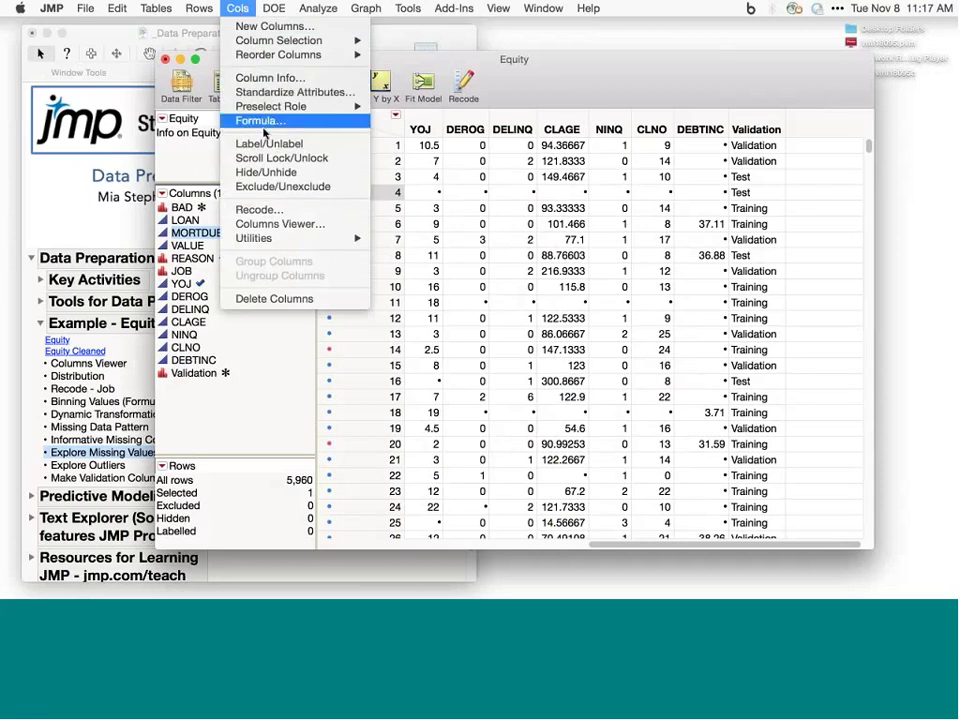
{"action": "left_click", "coordinate": [275, 226]}
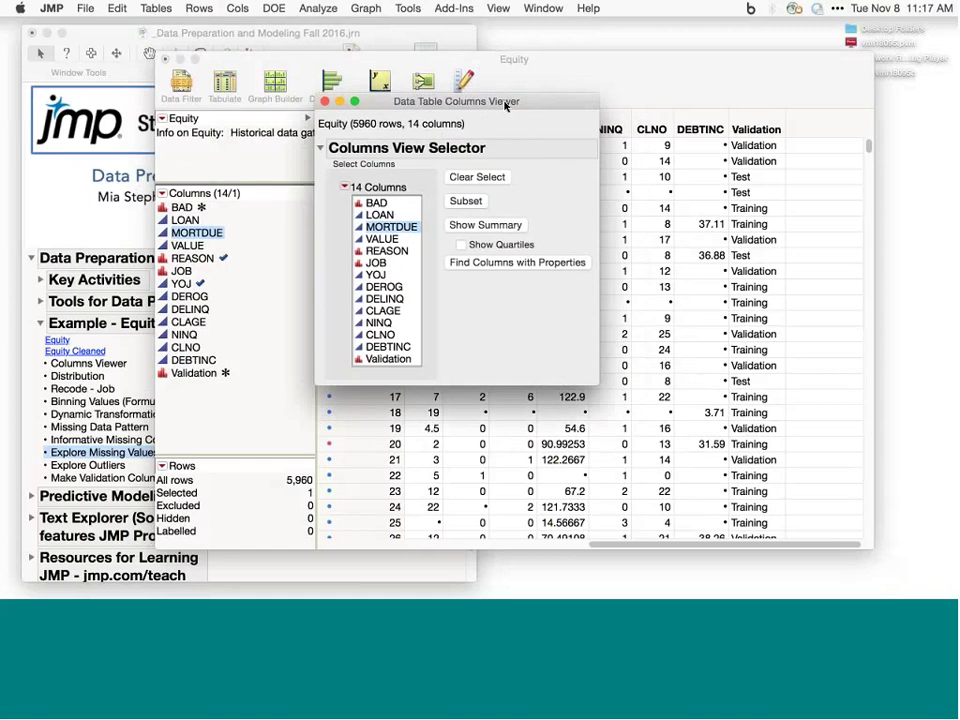
{"action": "left_click_drag", "start_coordinate": [505, 104], "coordinate": [390, 91]}
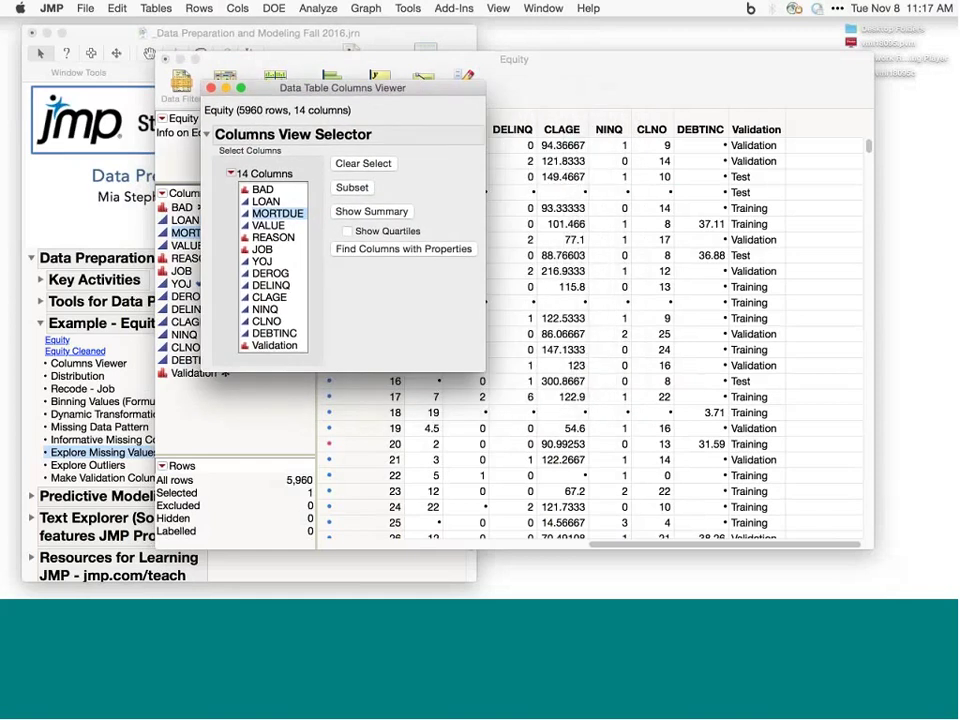
{"action": "left_click_drag", "start_coordinate": [262, 190], "coordinate": [272, 345]}
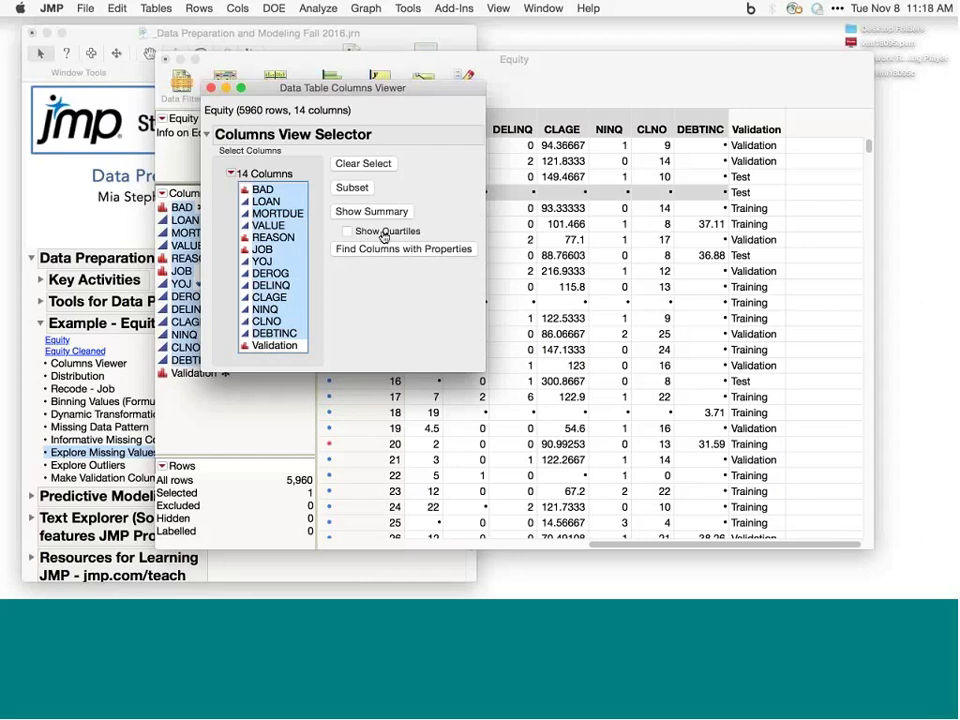
{"action": "left_click", "coordinate": [348, 233]}
{"action": "left_click", "coordinate": [380, 214]}
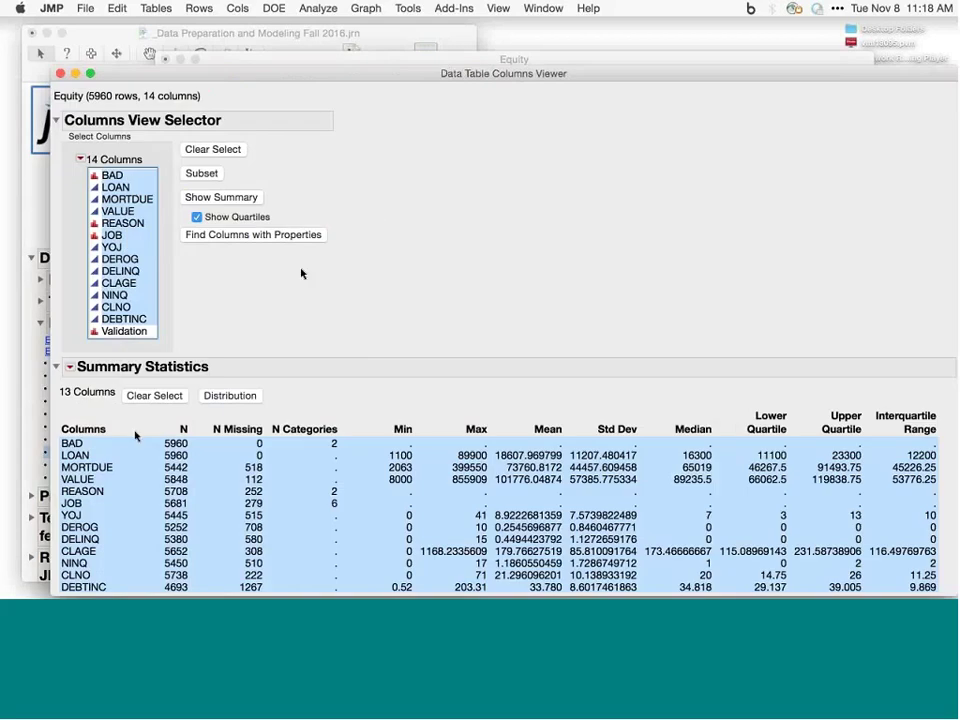
{"action": "left_click", "coordinate": [155, 396]}
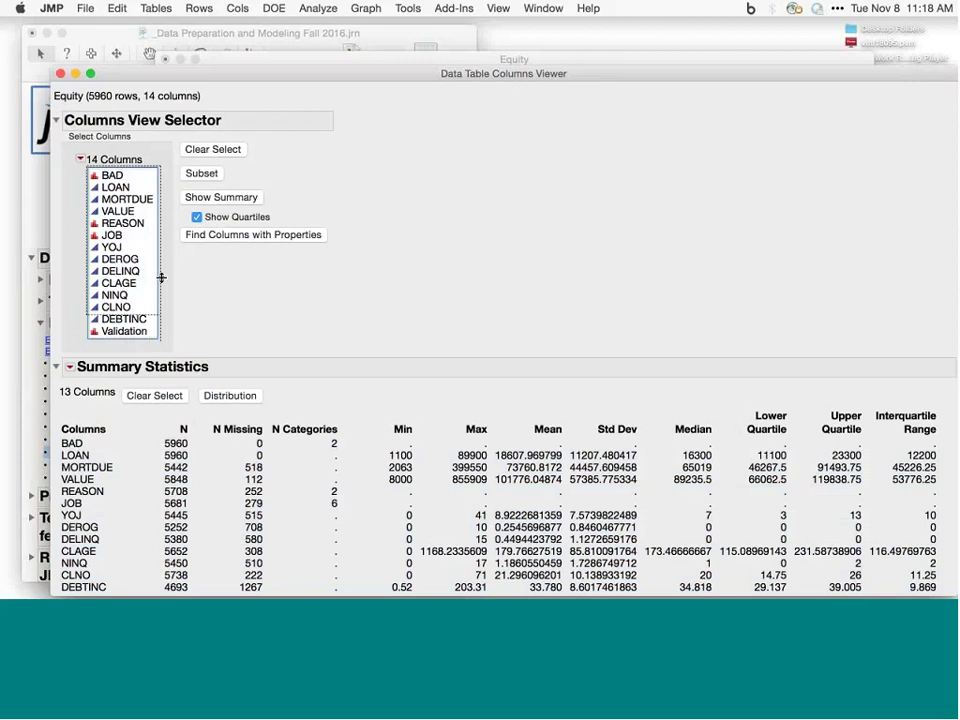
{"action": "left_click_drag", "start_coordinate": [157, 272], "coordinate": [161, 272]}
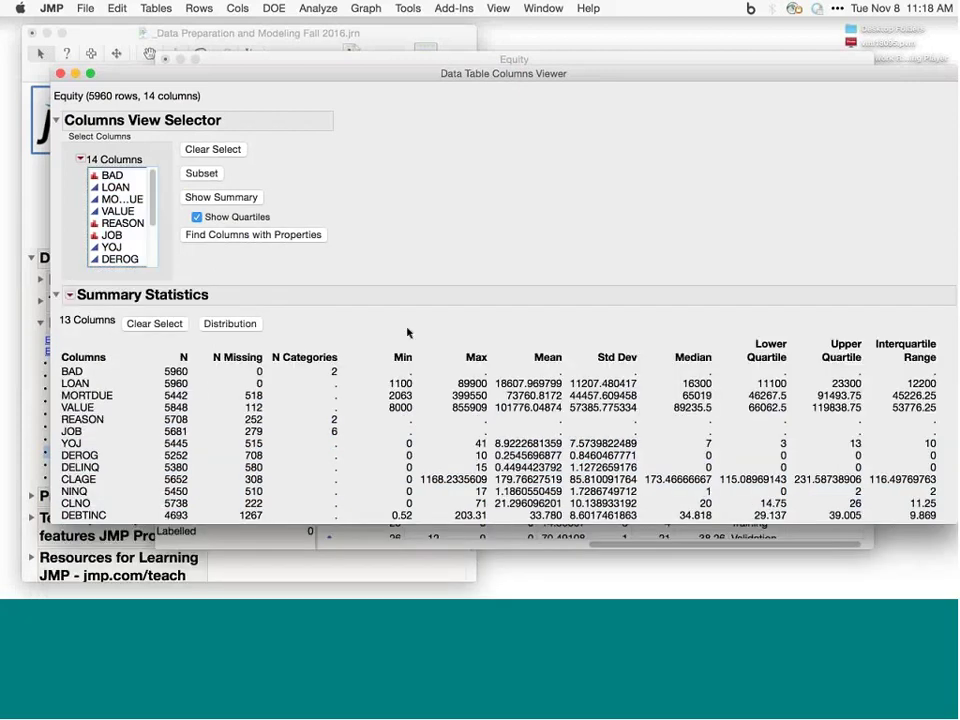
Step: Examine the missing counts for BAD, DEBTINC, CLNO and NINQ, and the category counts for BAD, REASON and JOB in the summary statistics
{"action": "left_click", "coordinate": [232, 371]}
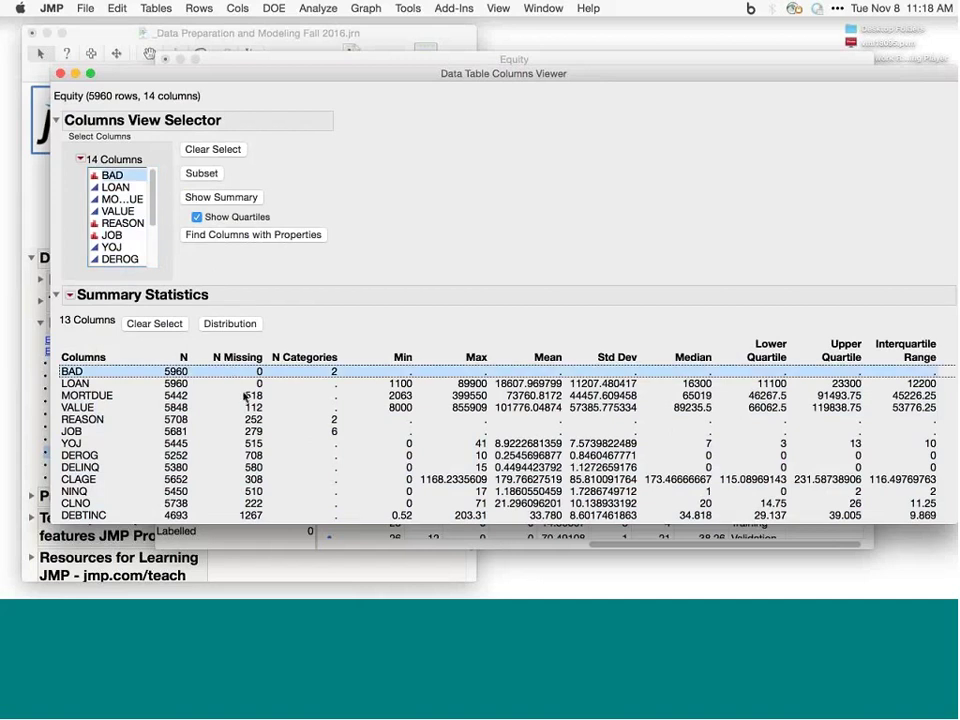
{"action": "left_click", "coordinate": [255, 515]}
{"action": "left_click", "coordinate": [253, 503]}
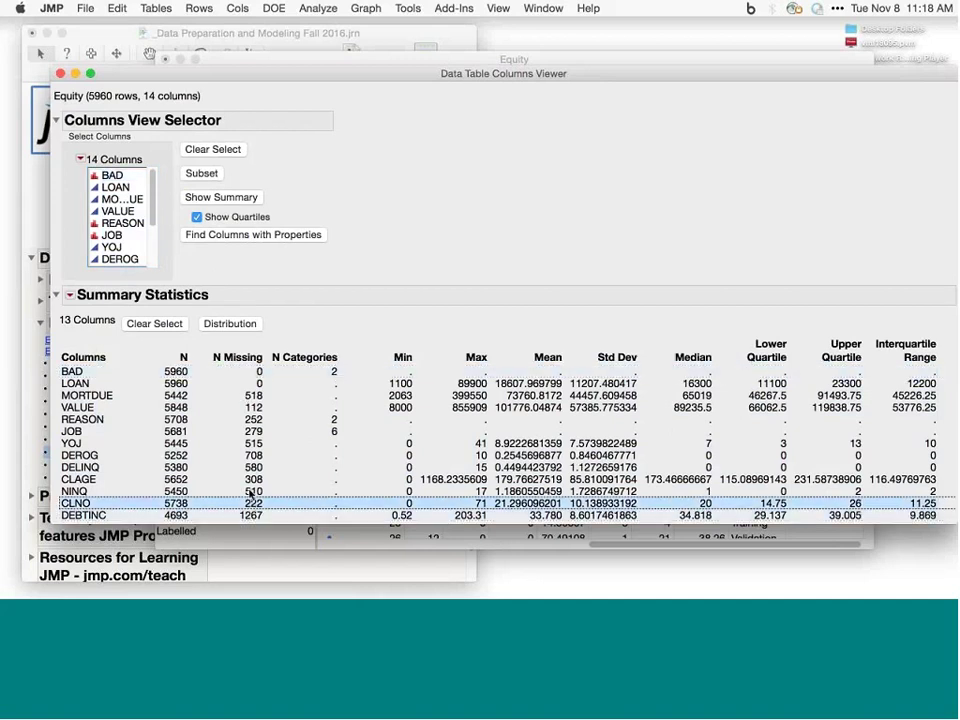
{"action": "left_click", "coordinate": [255, 491]}
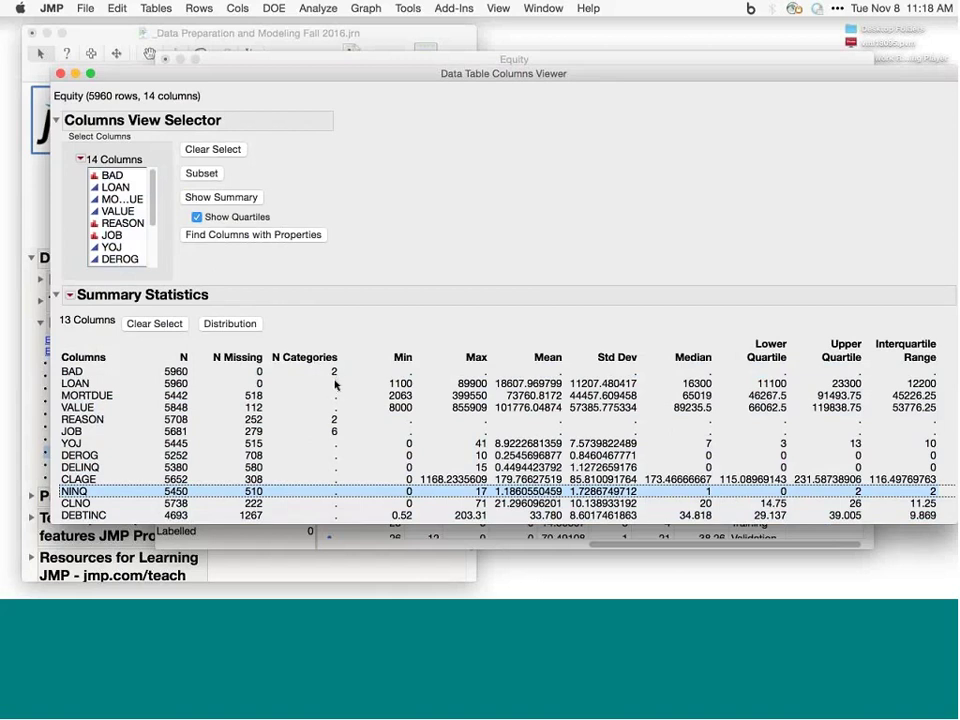
{"action": "left_click", "coordinate": [333, 372]}
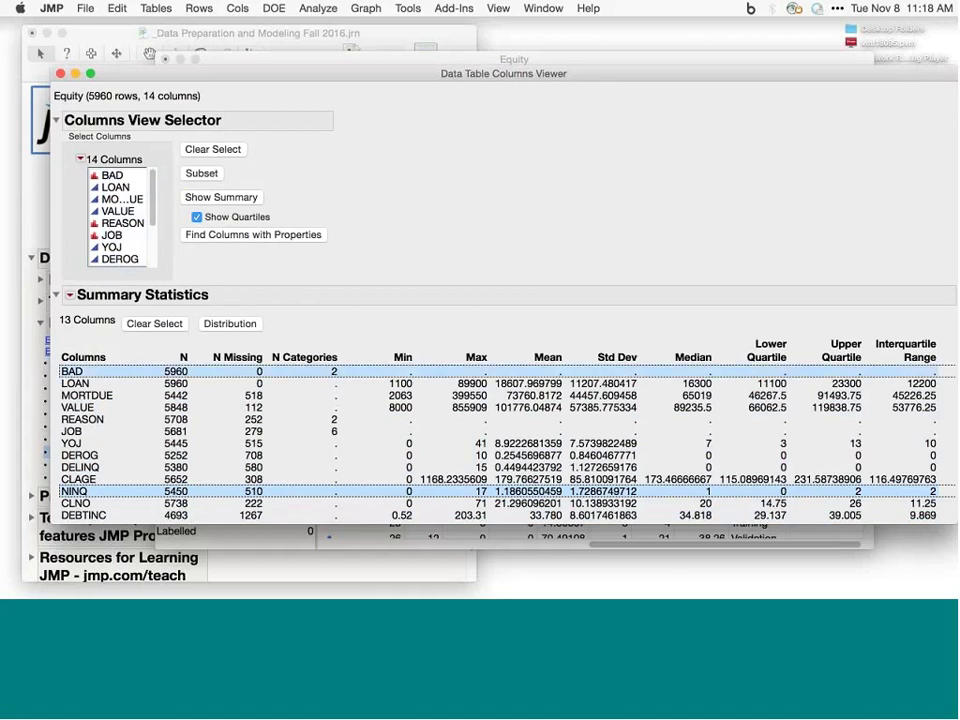
{"action": "left_click", "coordinate": [334, 421]}
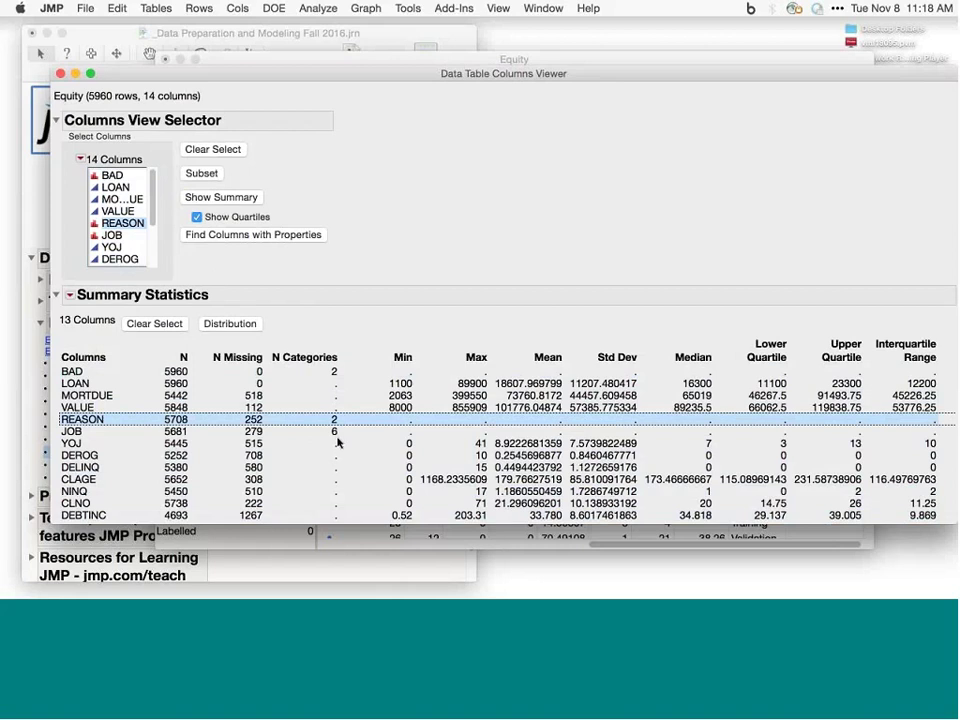
{"action": "left_click", "coordinate": [334, 431]}
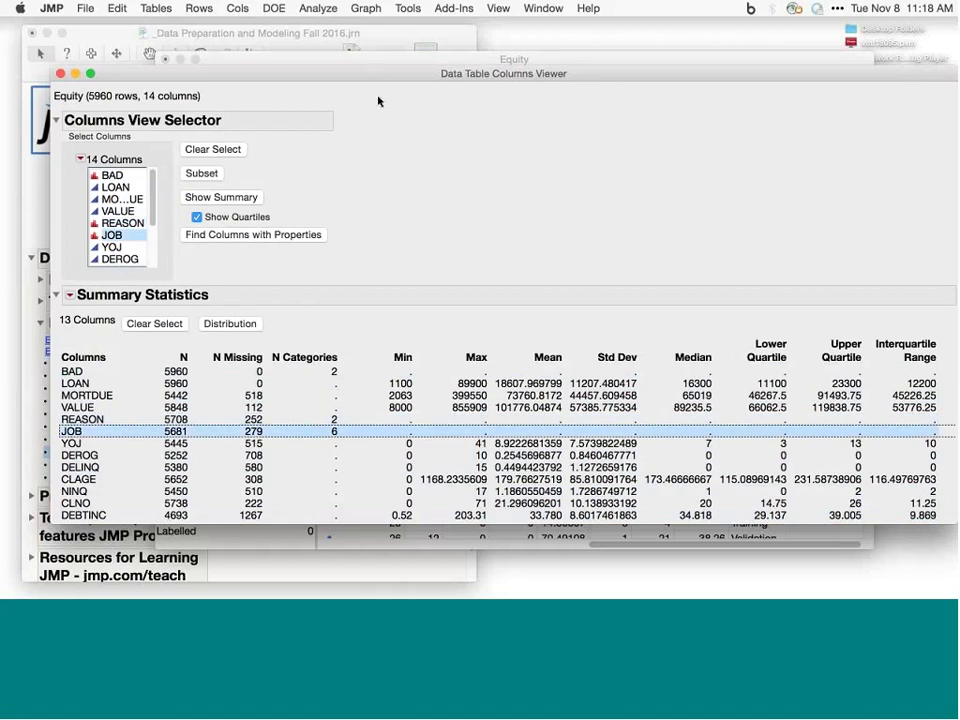
Step: Examine the underlying coded value in row 1 of the BAD column and the properties listed for BAD in the Equity table
{"action": "left_click_drag", "start_coordinate": [378, 74], "coordinate": [360, 373]}
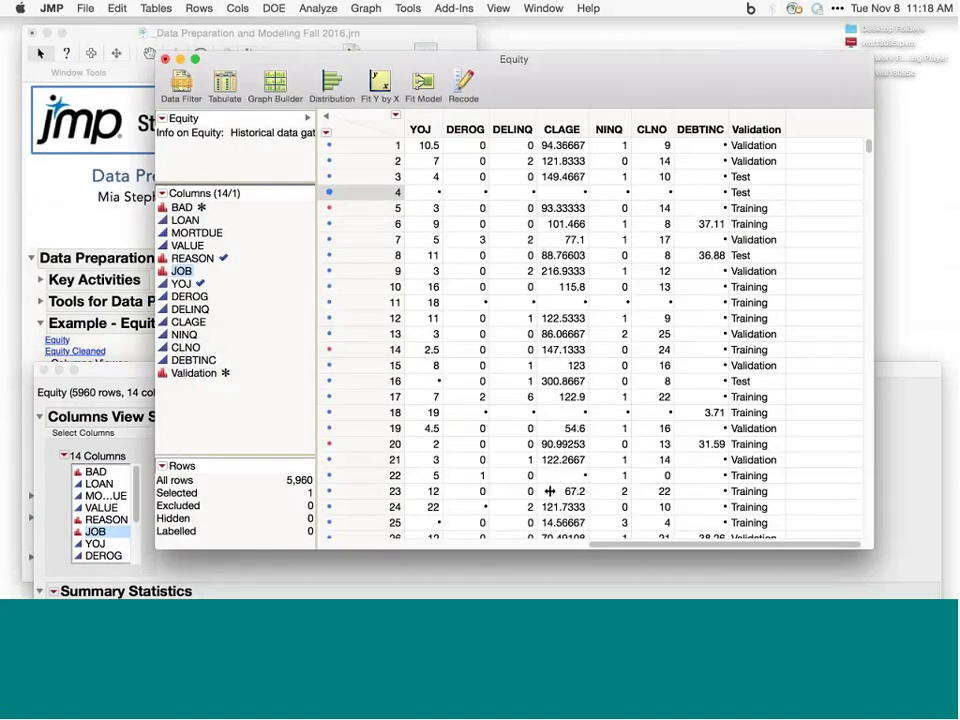
{"action": "left_click_drag", "start_coordinate": [611, 544], "coordinate": [426, 544]}
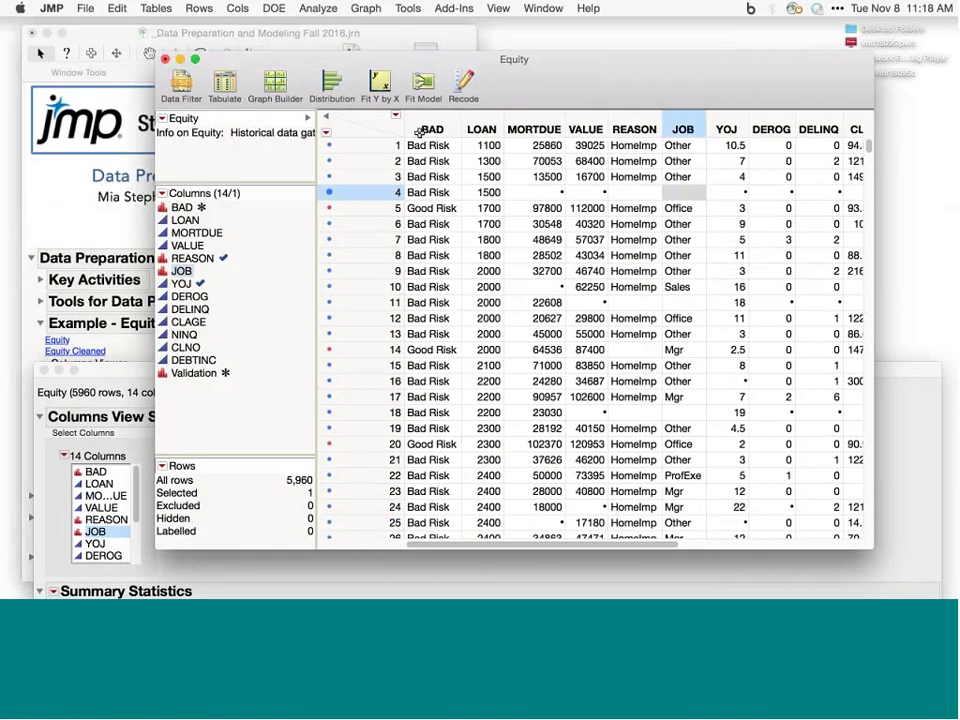
{"action": "left_click", "coordinate": [426, 128]}
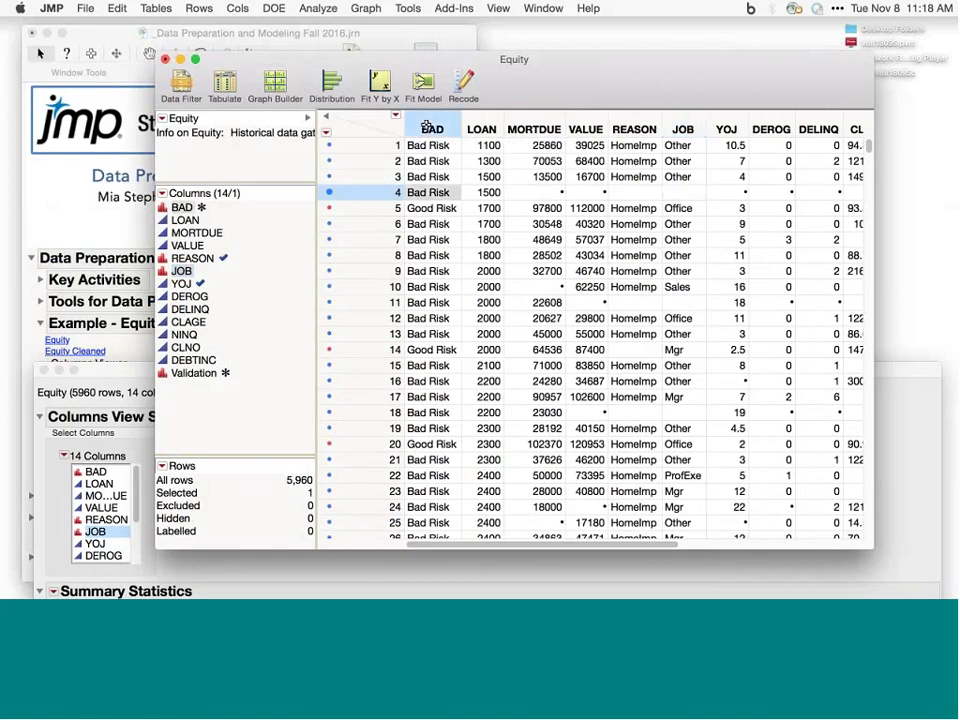
{"action": "left_click", "coordinate": [430, 148]}
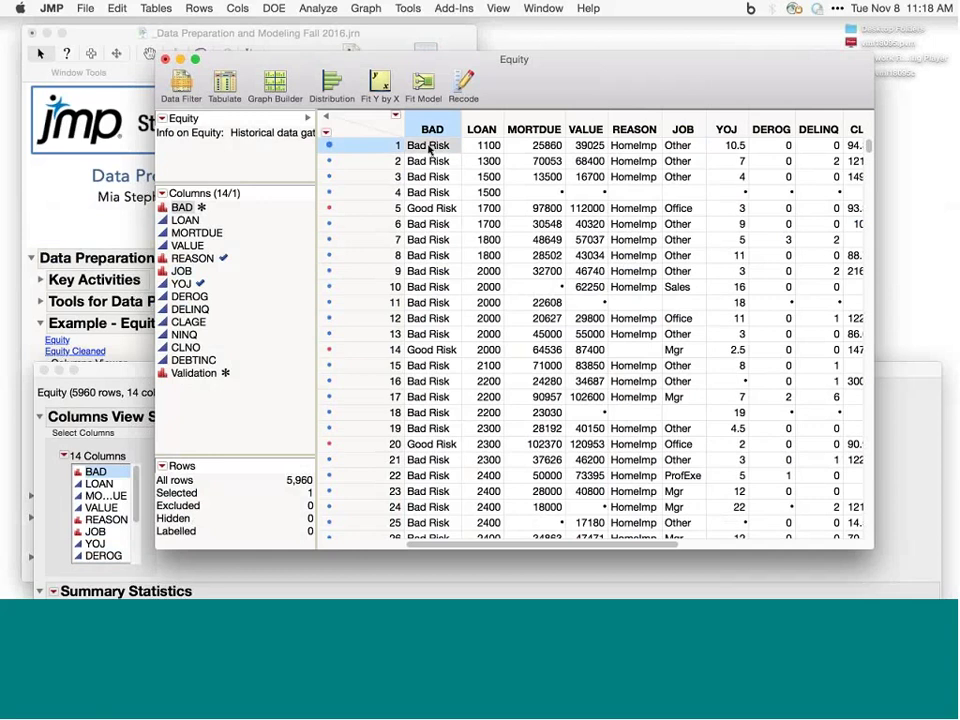
{"action": "double_click", "coordinate": [430, 147]}
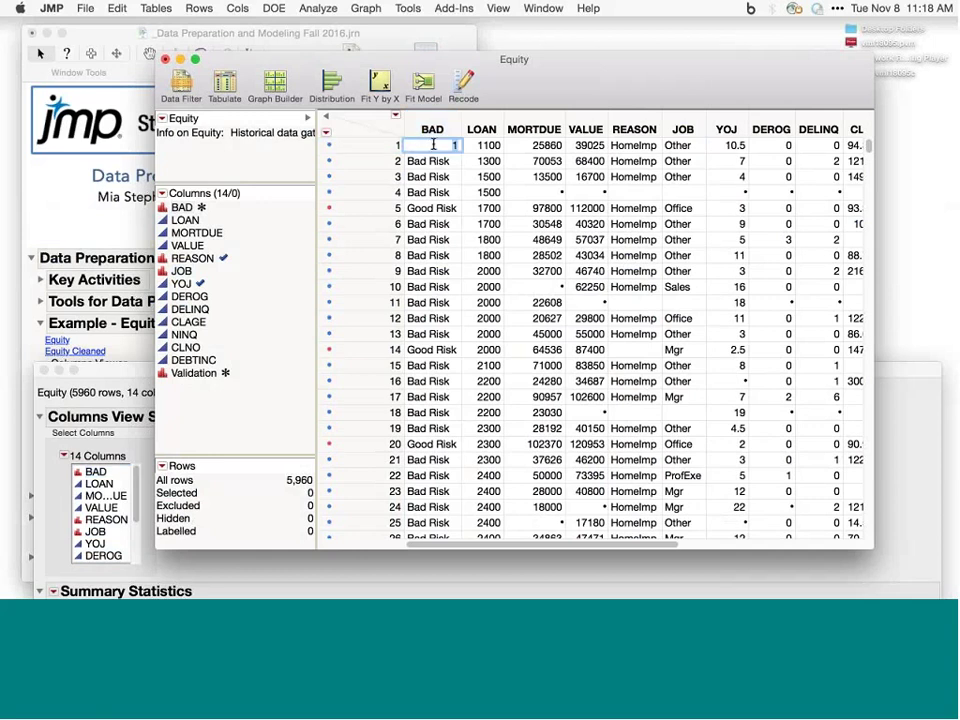
{"action": "left_click", "coordinate": [202, 209]}
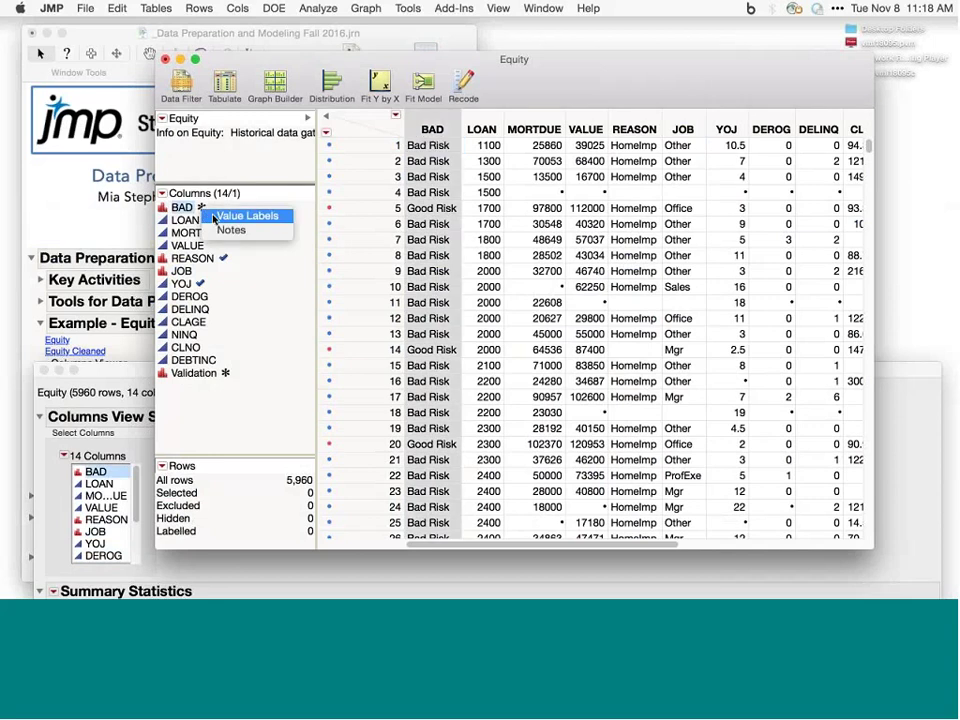
{"action": "left_click", "coordinate": [432, 147]}
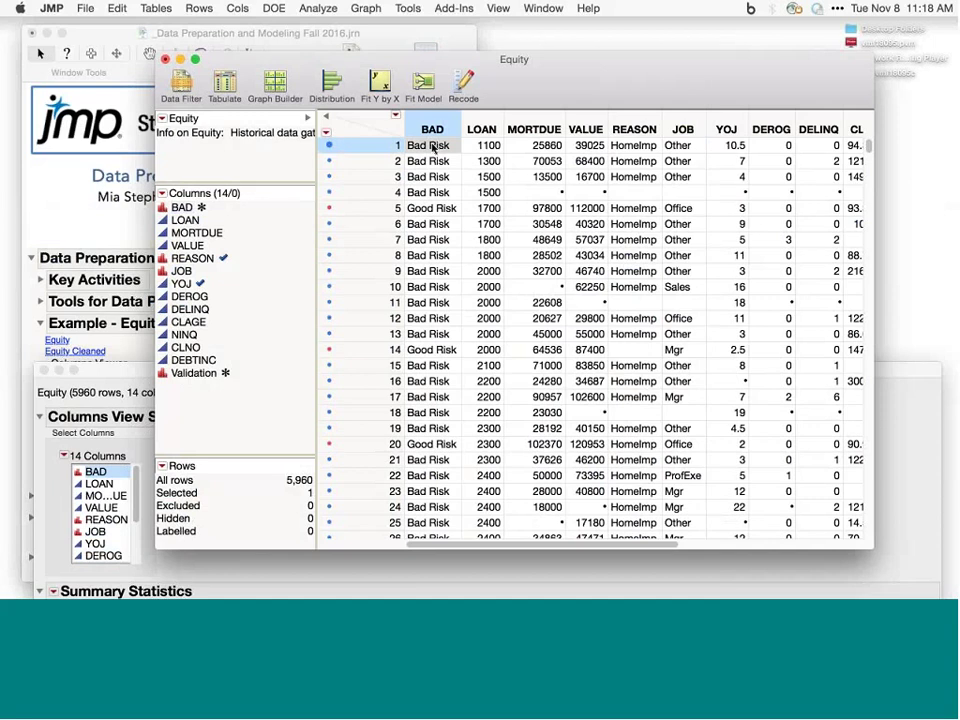
{"action": "double_click", "coordinate": [432, 145]}
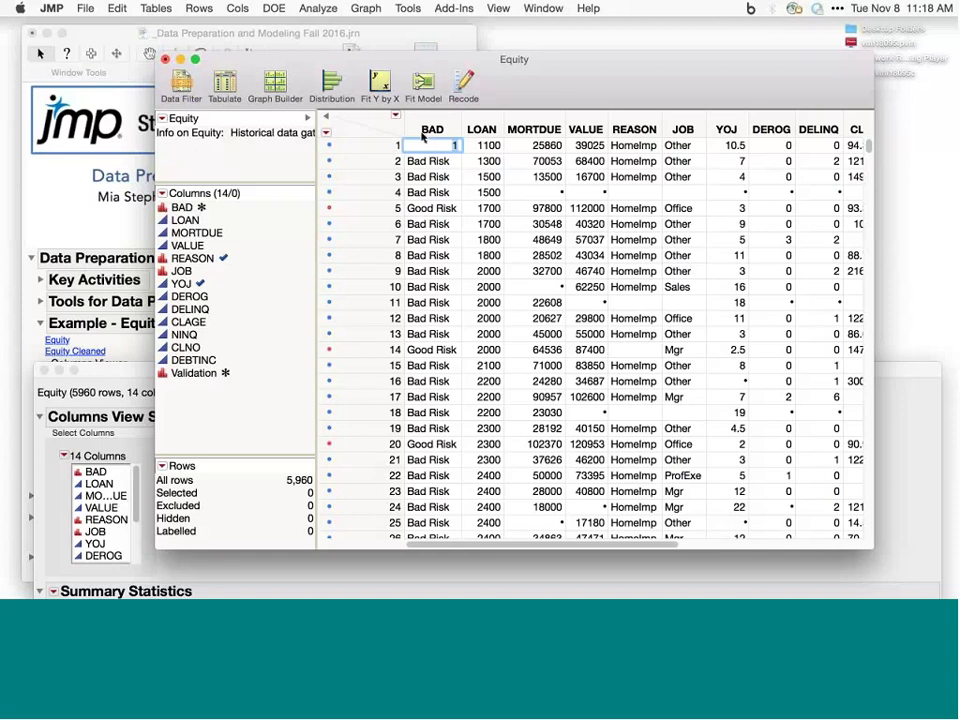
{"action": "left_click", "coordinate": [431, 132]}
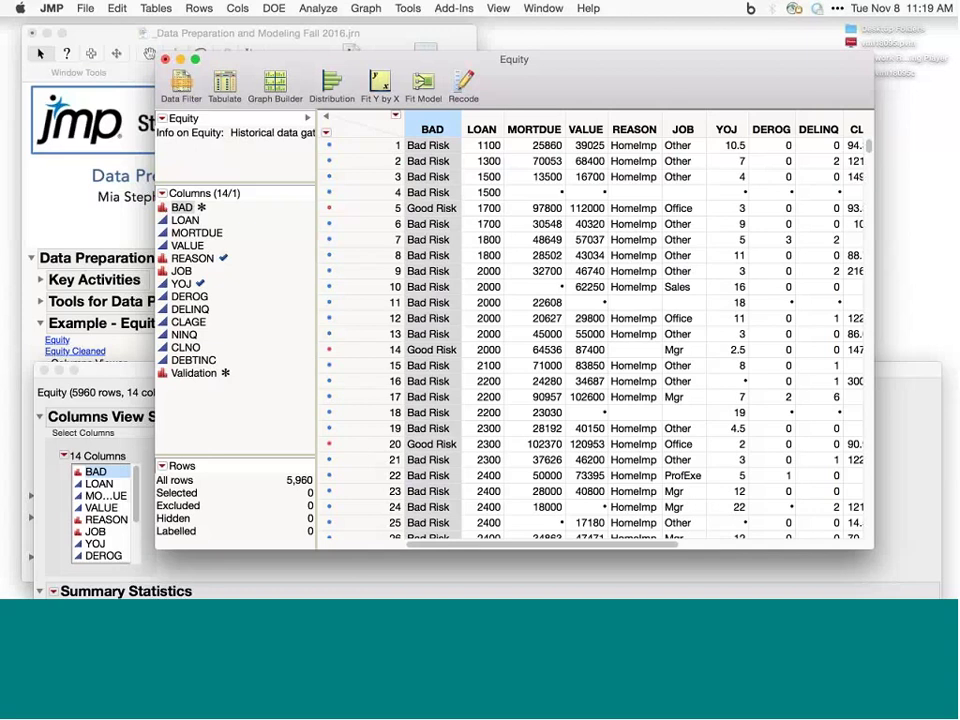
Step: Return to the Columns Viewer and examine the category count for BAD and the minimum and maximum for VALUE
{"action": "left_click", "coordinate": [330, 575]}
{"action": "left_click_drag", "start_coordinate": [320, 370], "coordinate": [318, 62]}
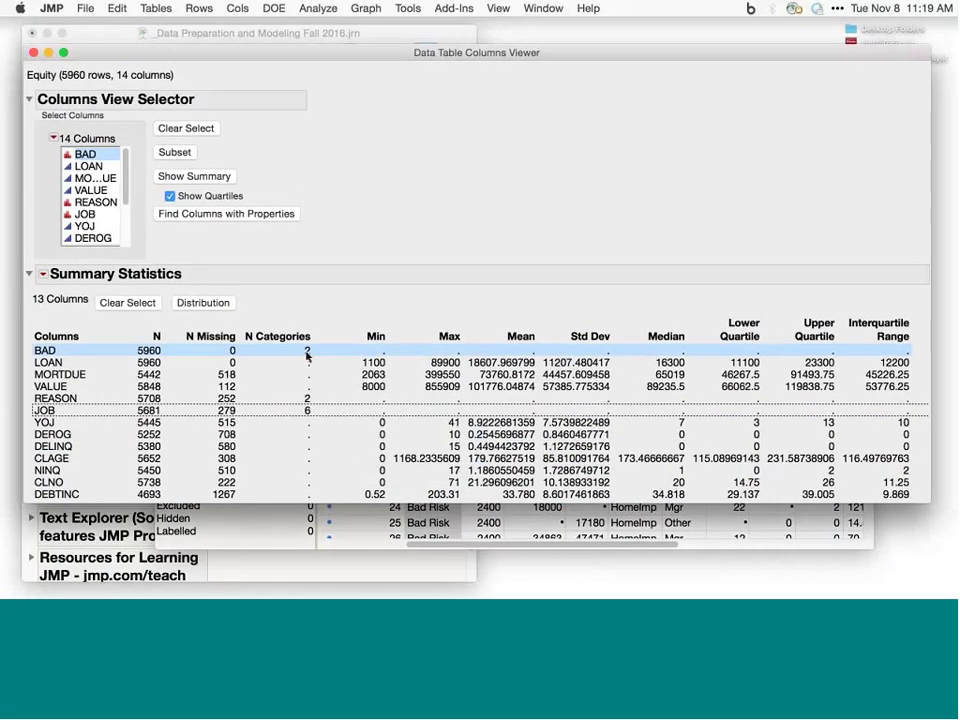
{"action": "left_click", "coordinate": [307, 355]}
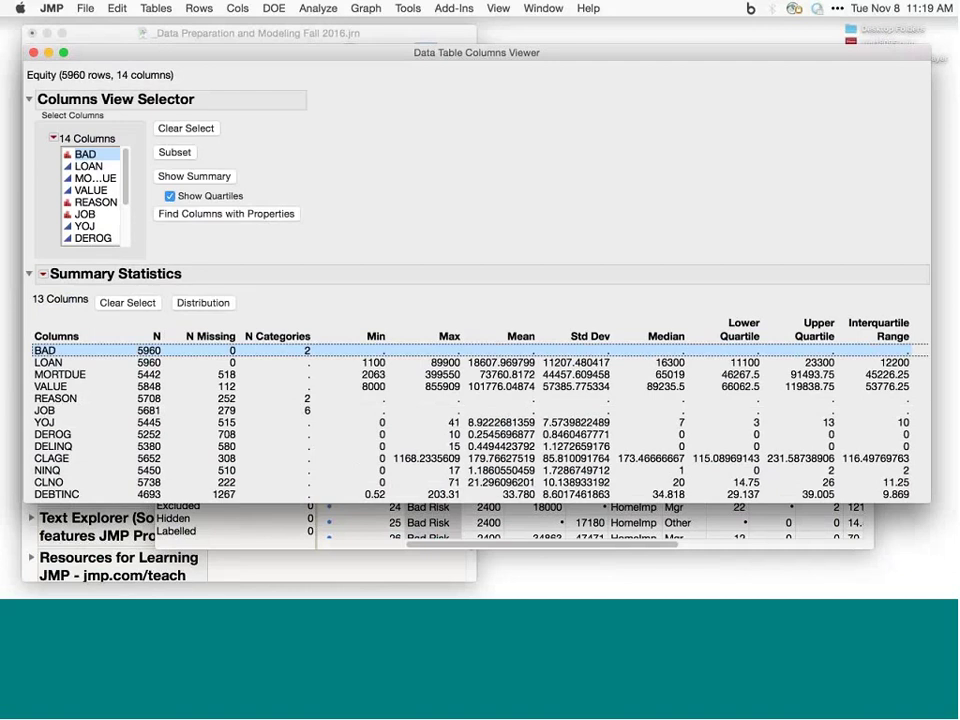
{"action": "left_click", "coordinate": [383, 389]}
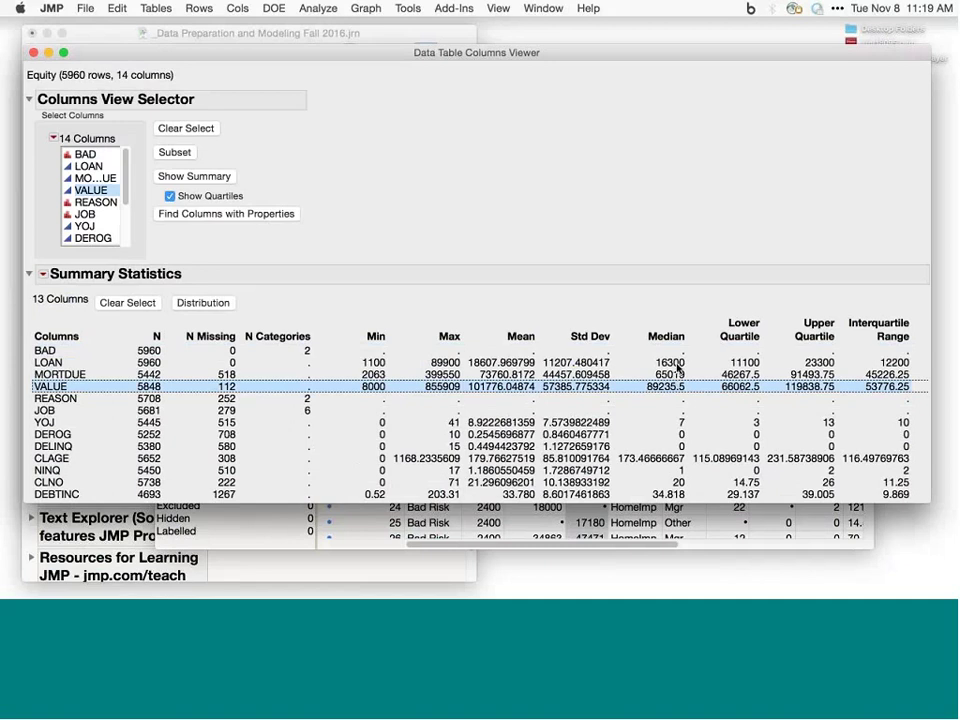
Step: Examine the medians and quartiles for DEROG and DELINQ, and review the summary statistics rows down to CLNO
{"action": "left_click", "coordinate": [658, 446]}
{"action": "left_click", "coordinate": [656, 434]}
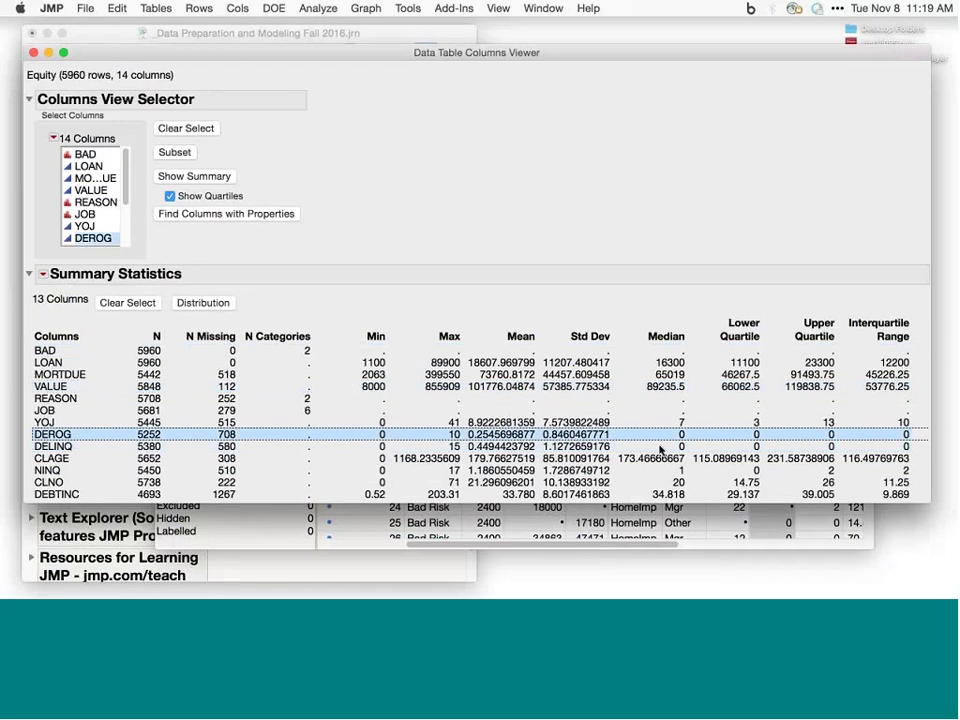
{"action": "left_click", "coordinate": [655, 446]}
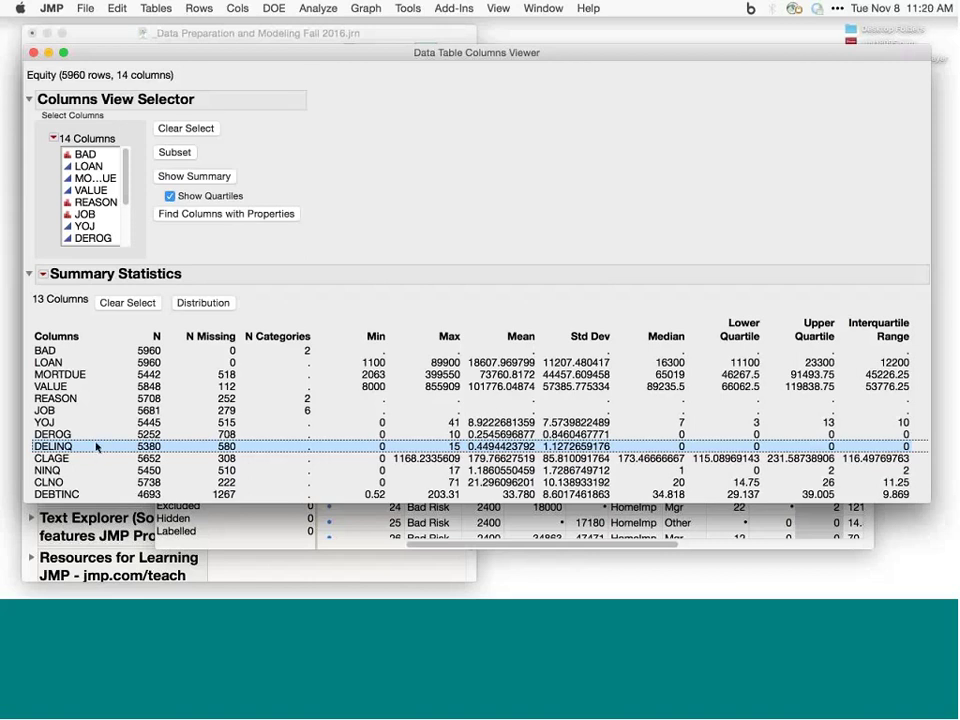
{"action": "key", "text": "Up"}
{"action": "key", "text": "Up"}
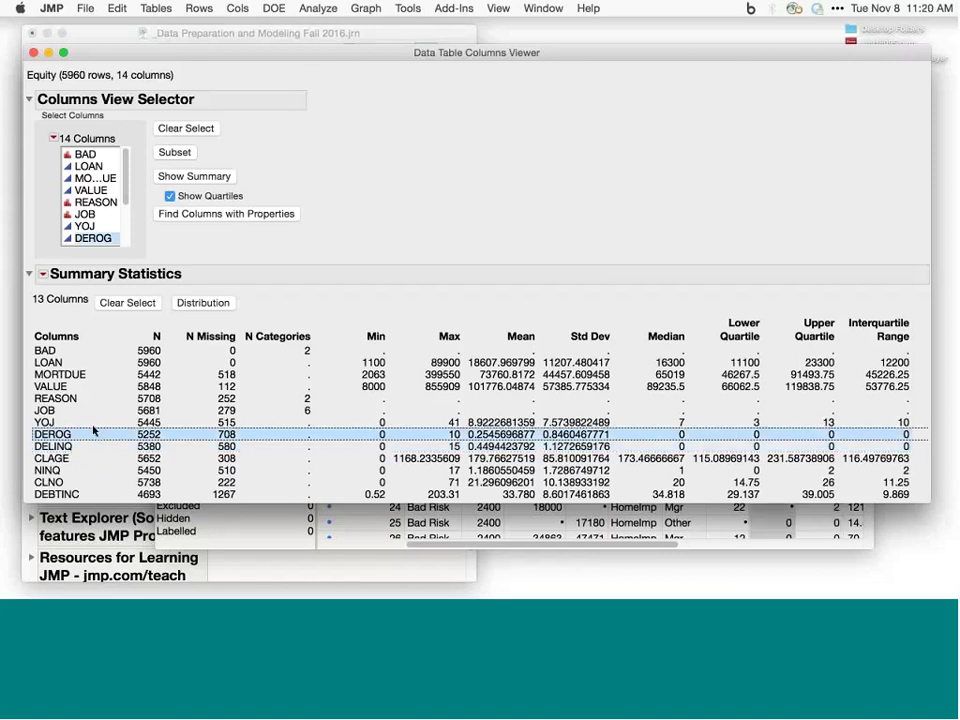
{"action": "key", "text": "Down"}
{"action": "key", "text": "Down"}
{"action": "key", "text": "Down"}
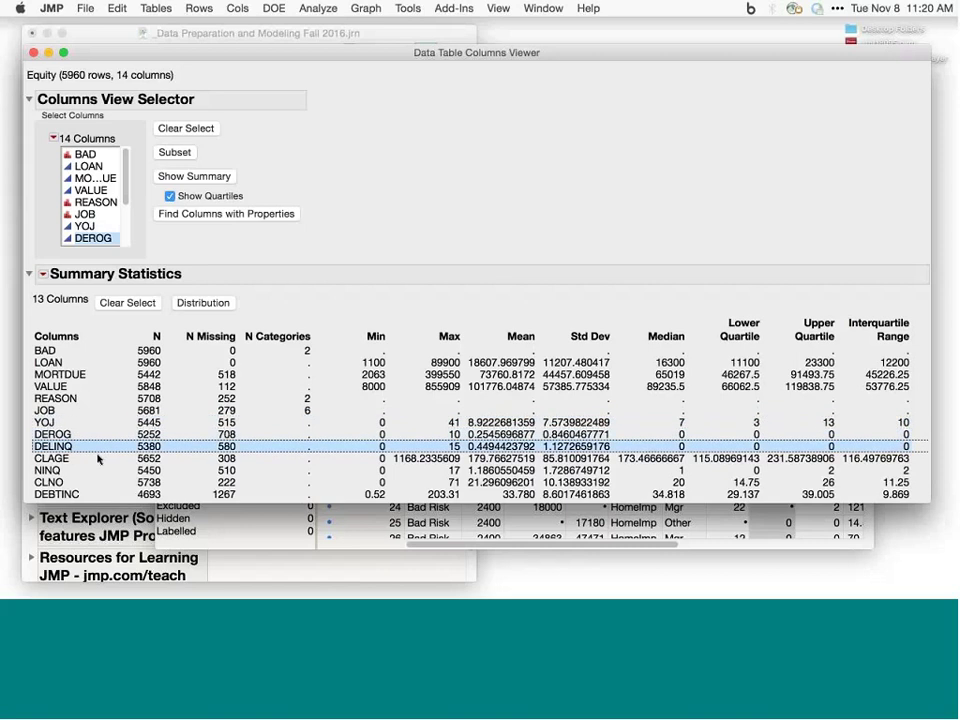
{"action": "key", "text": "Down"}
{"action": "key", "text": "Down"}
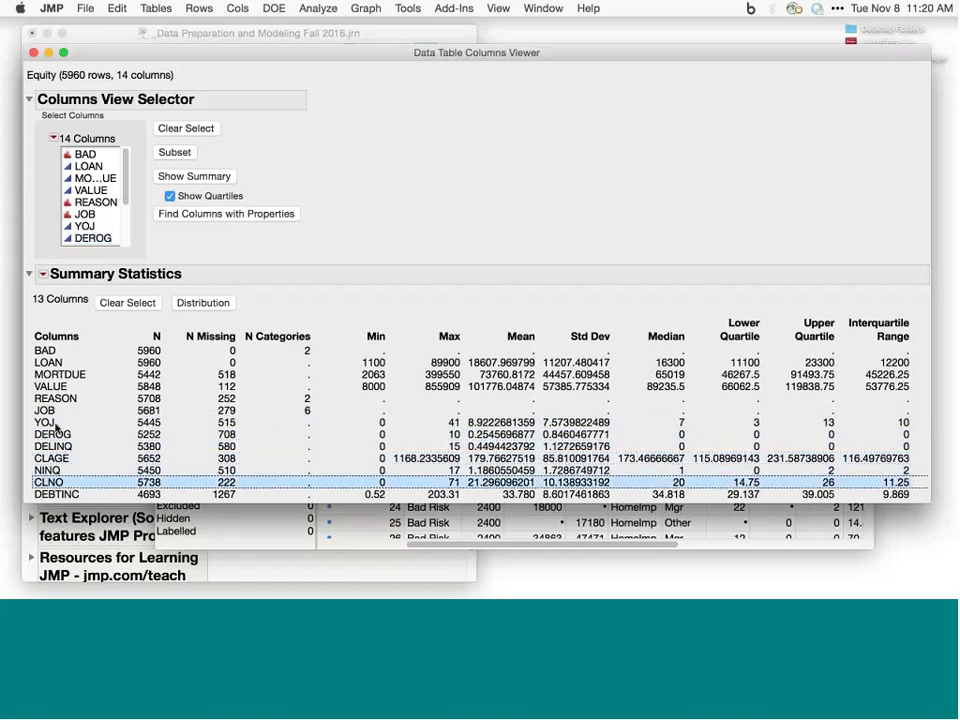
Step: Generate distributions of BAD through DEBTINC from the summary statistics, and close both the report and the Columns Viewer
{"action": "key", "text": "Home"}
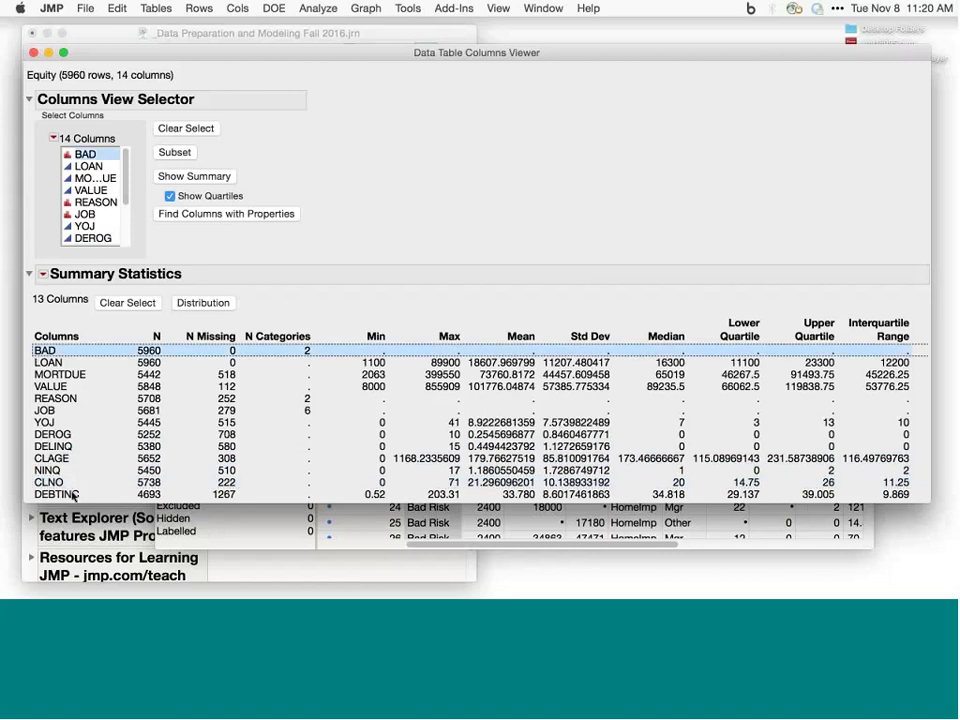
{"action": "key", "text": "shift+End"}
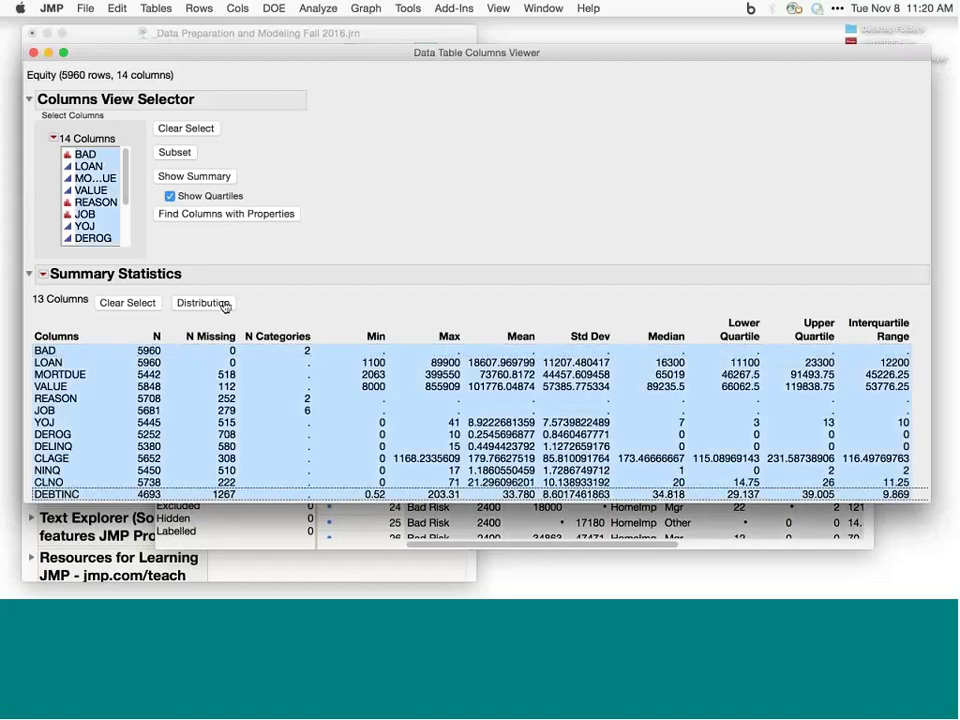
{"action": "left_click", "coordinate": [225, 305]}
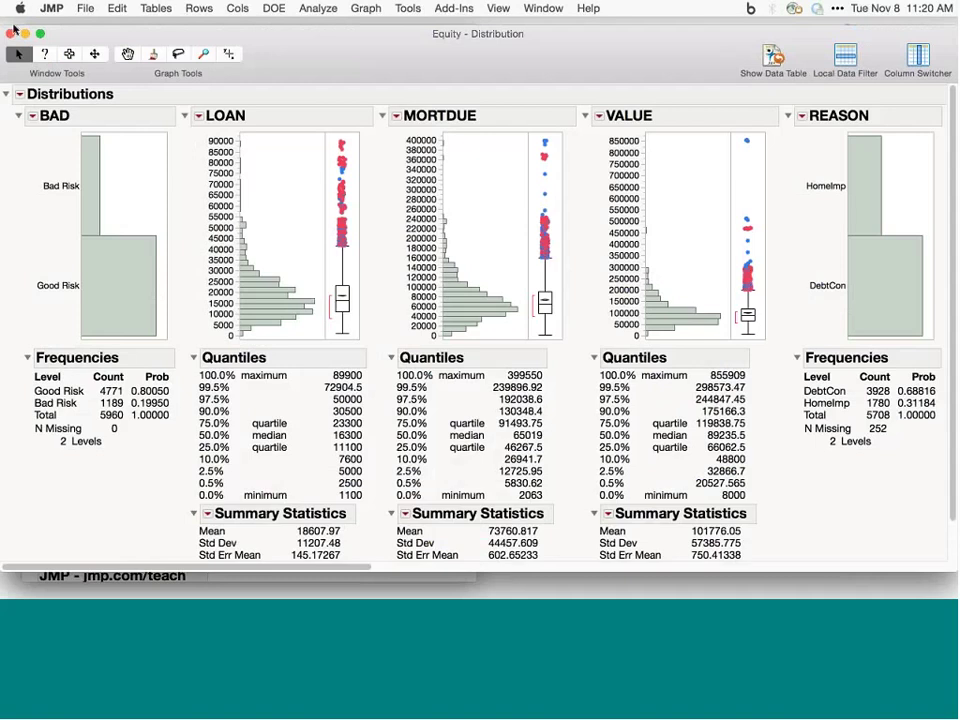
{"action": "left_click", "coordinate": [12, 20]}
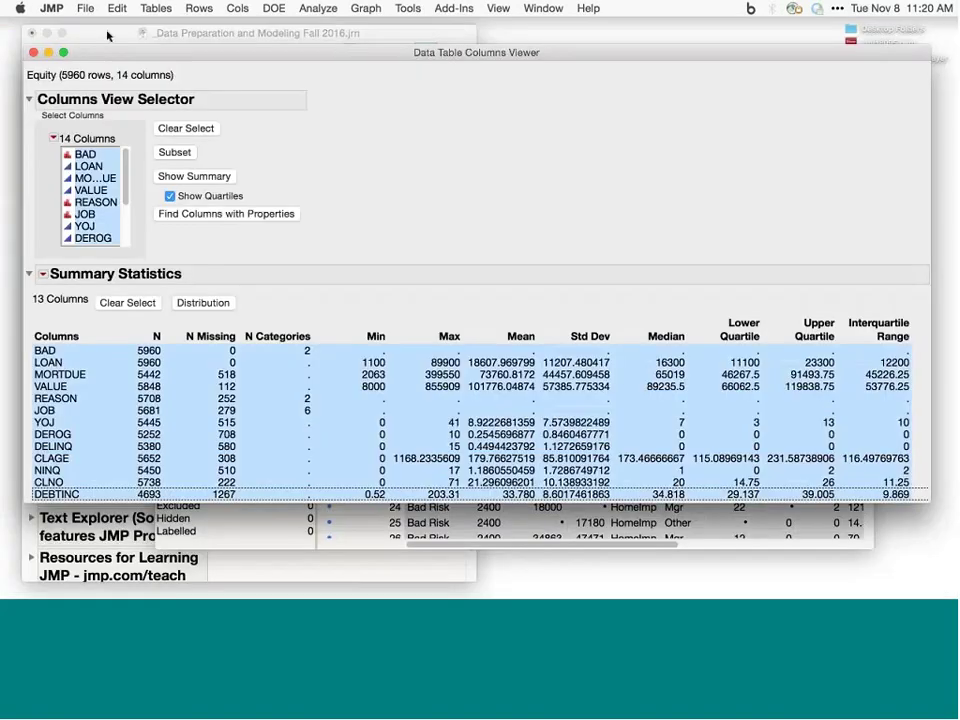
{"action": "left_click", "coordinate": [33, 53]}
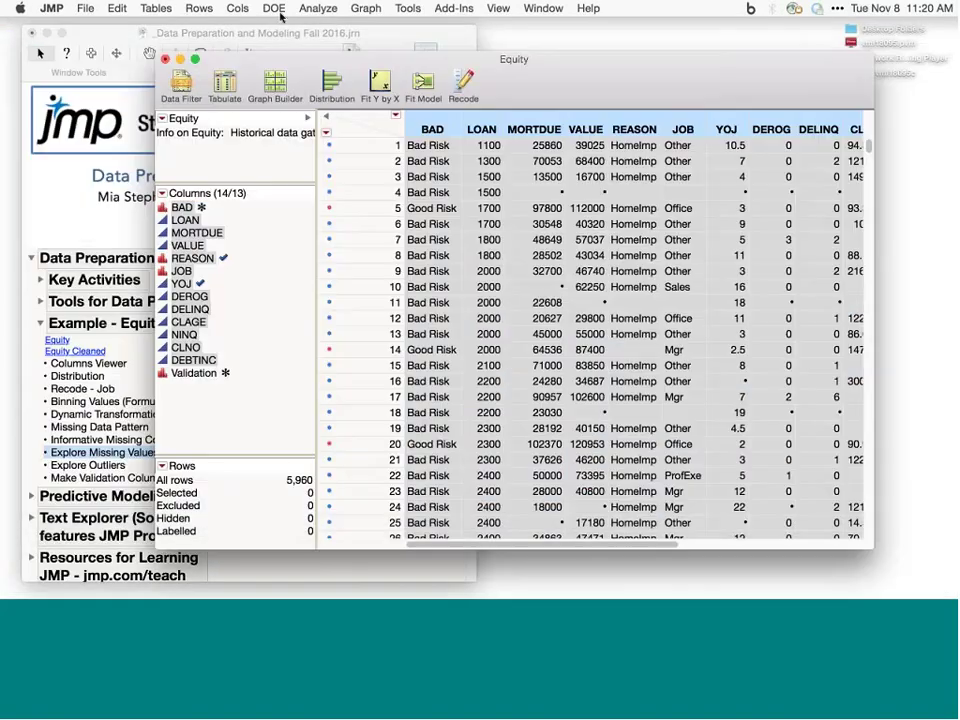
Step: Run the Distribution analysis on the Equity table with columns BAD through DEBTINC assigned as Y, Columns
{"action": "left_click", "coordinate": [316, 9]}
{"action": "left_click", "coordinate": [336, 26]}
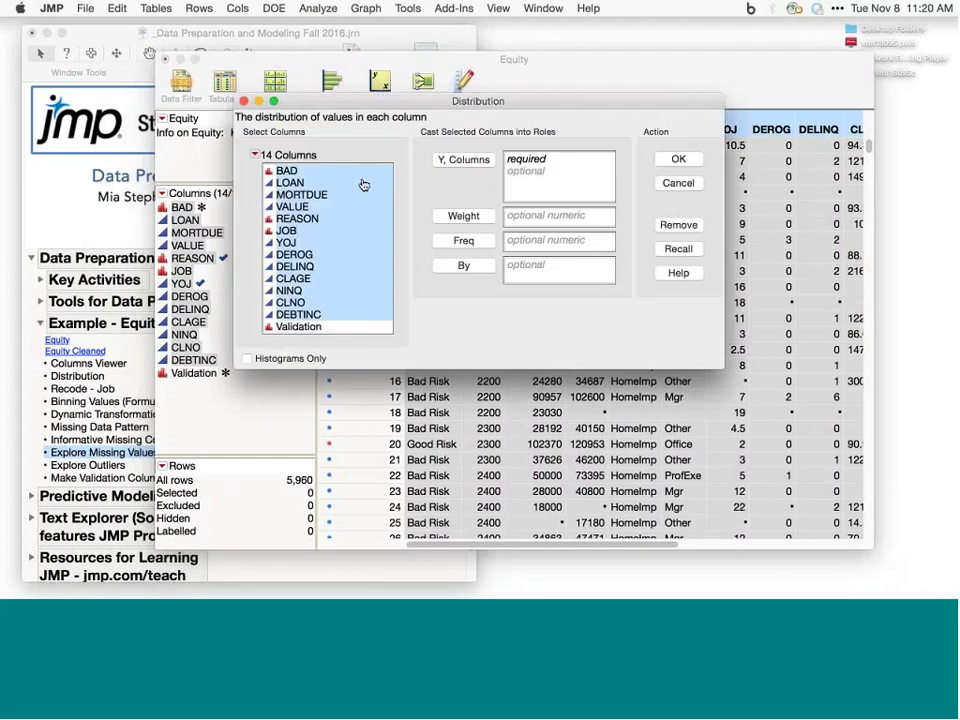
{"action": "left_click", "coordinate": [362, 218]}
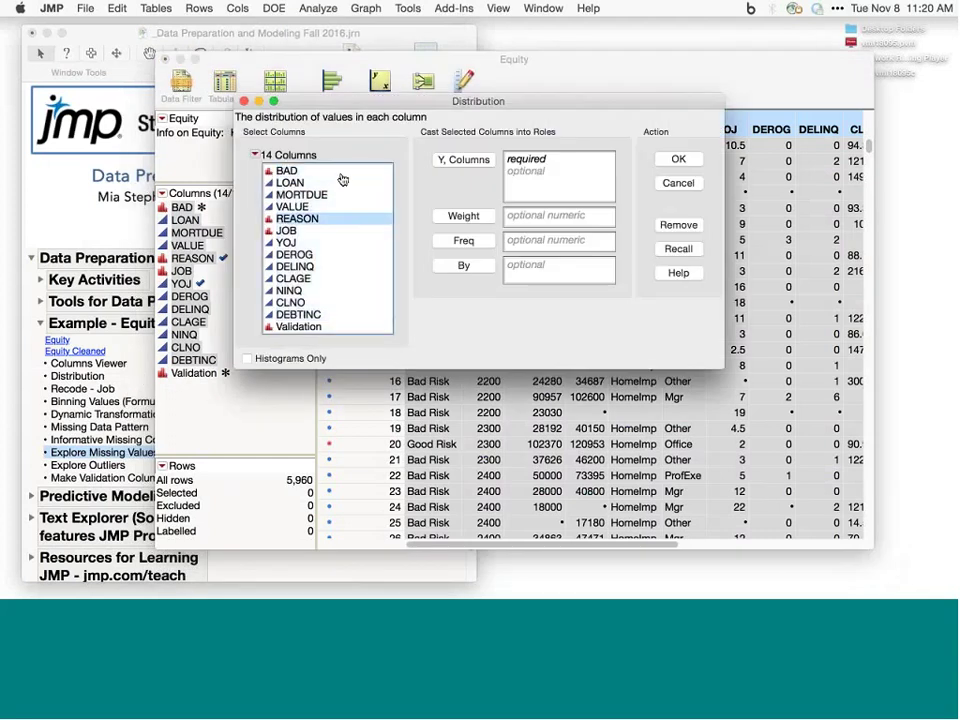
{"action": "left_click_drag", "start_coordinate": [290, 171], "coordinate": [330, 315]}
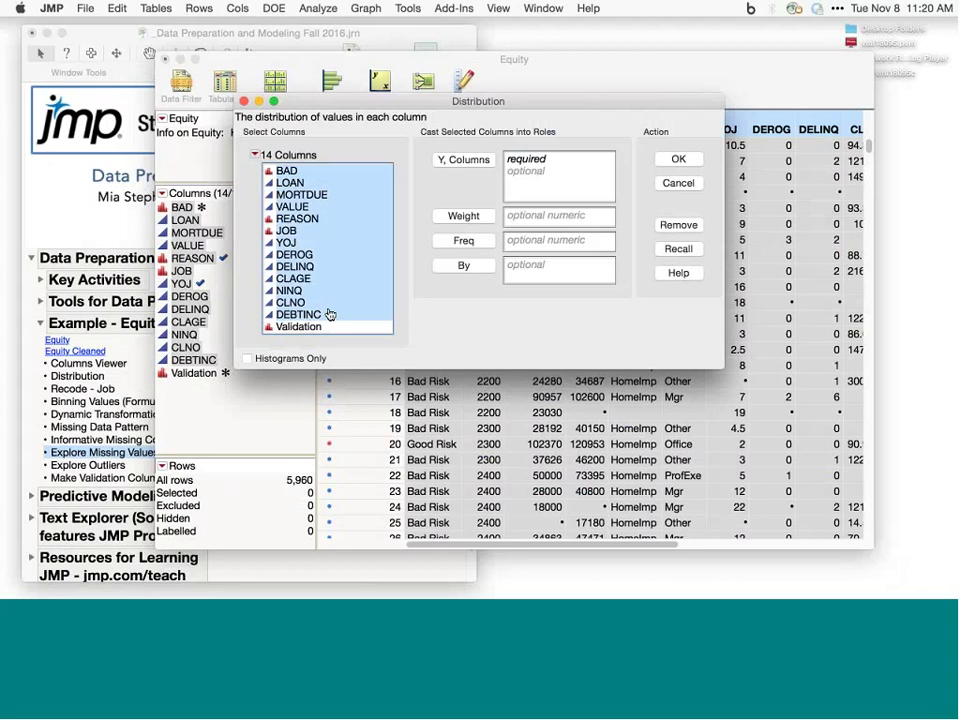
{"action": "left_click", "coordinate": [303, 171]}
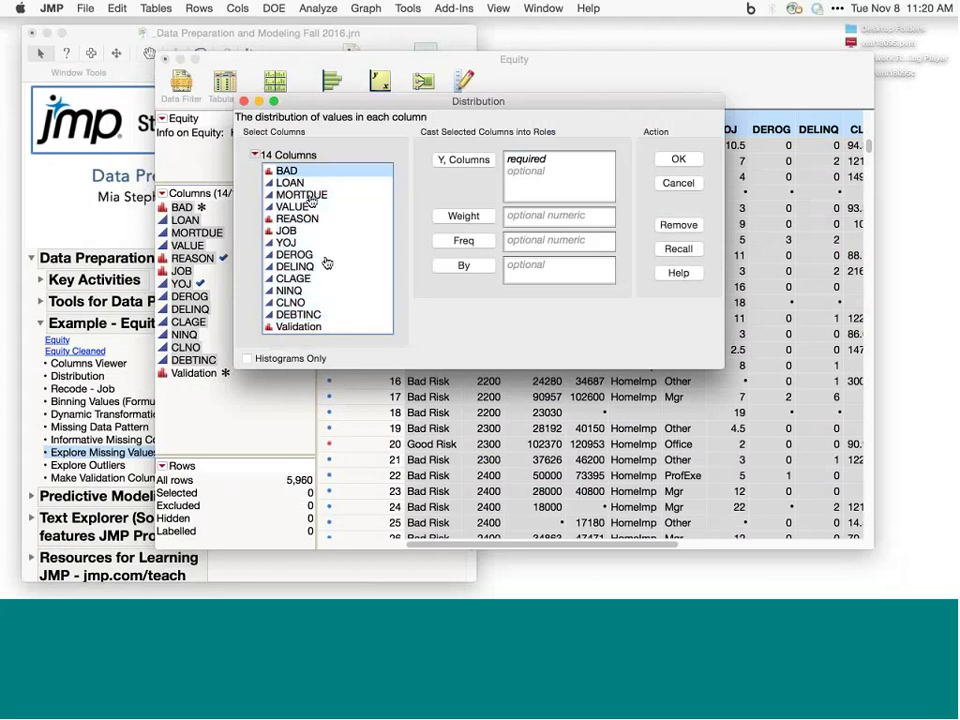
{"action": "left_click", "coordinate": [312, 320], "text": "shift"}
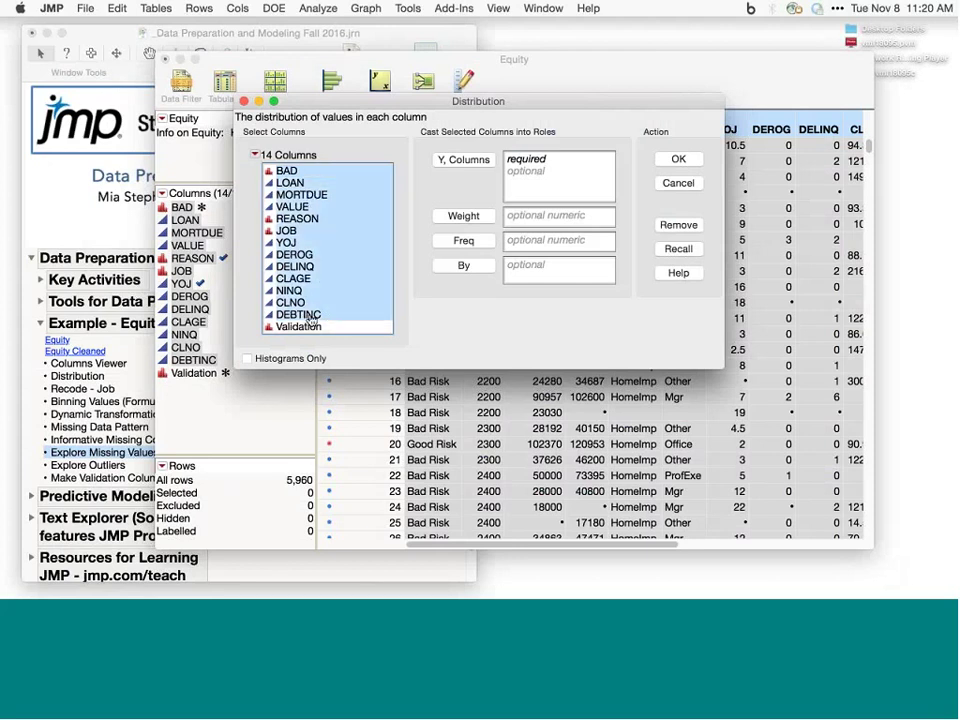
{"action": "left_click", "coordinate": [463, 160]}
{"action": "left_click", "coordinate": [678, 160]}
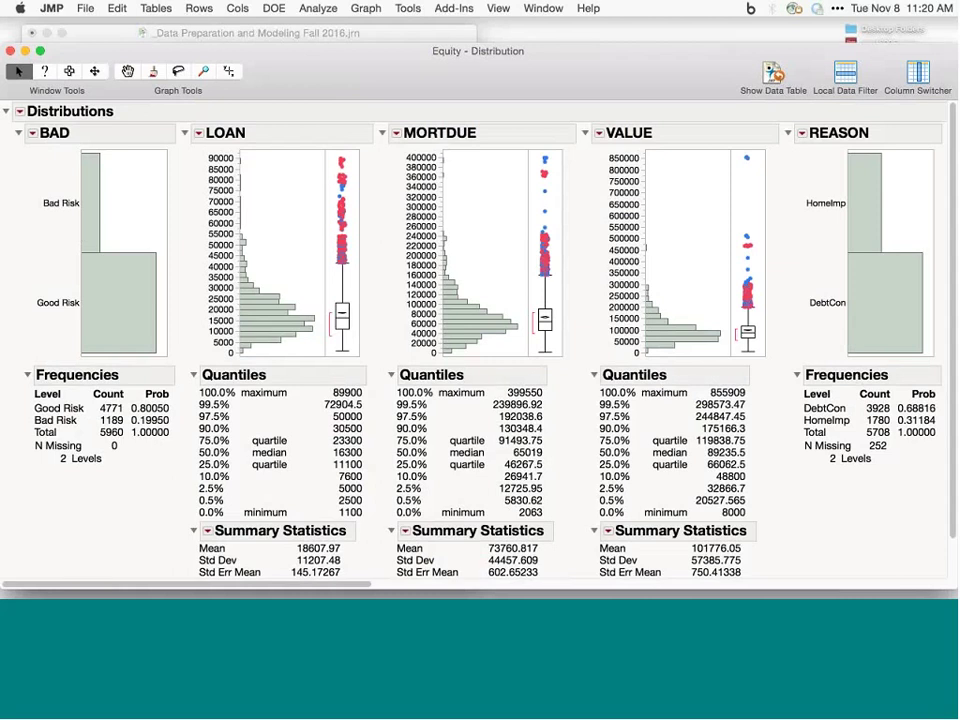
Step: Stack the distributions in the report and reposition the report window over the Equity table
{"action": "left_click", "coordinate": [19, 111]}
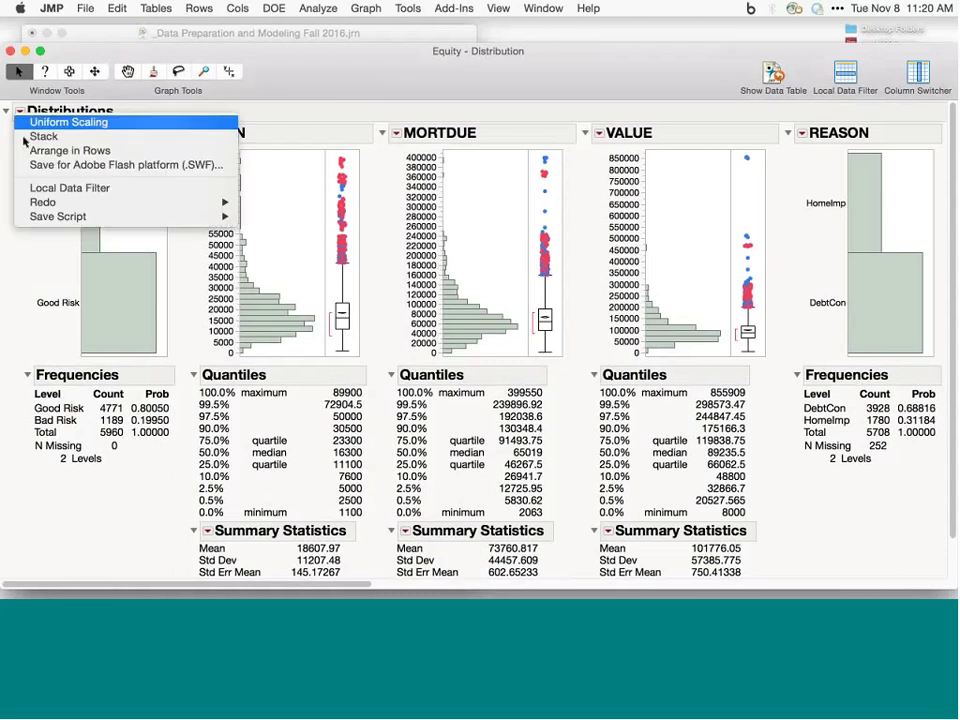
{"action": "left_click", "coordinate": [44, 136]}
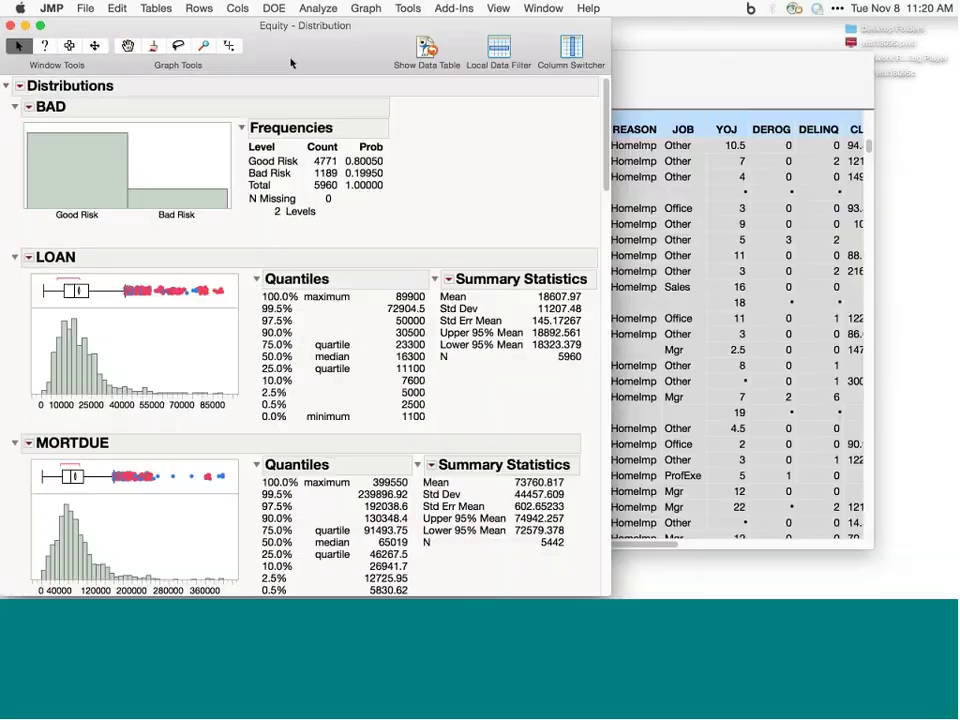
{"action": "left_click_drag", "start_coordinate": [368, 61], "coordinate": [487, 66]}
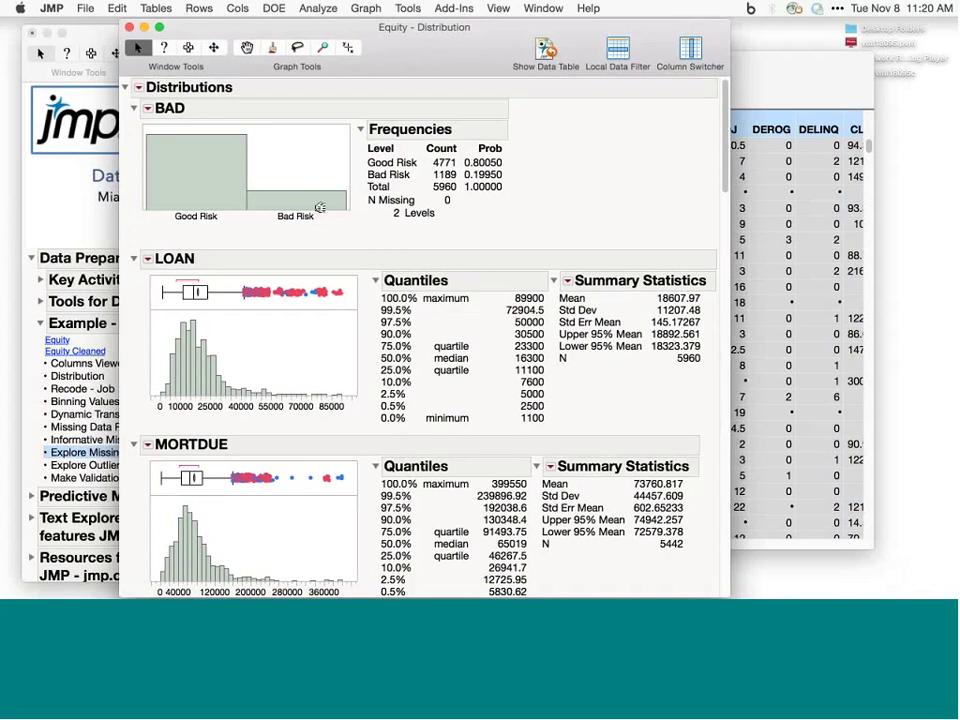
Step: Highlight the Bad Risk bar and the Good Risk bar of BAD in turn to compare them across the LOAN and MORTDUE distributions
{"action": "left_click", "coordinate": [319, 203]}
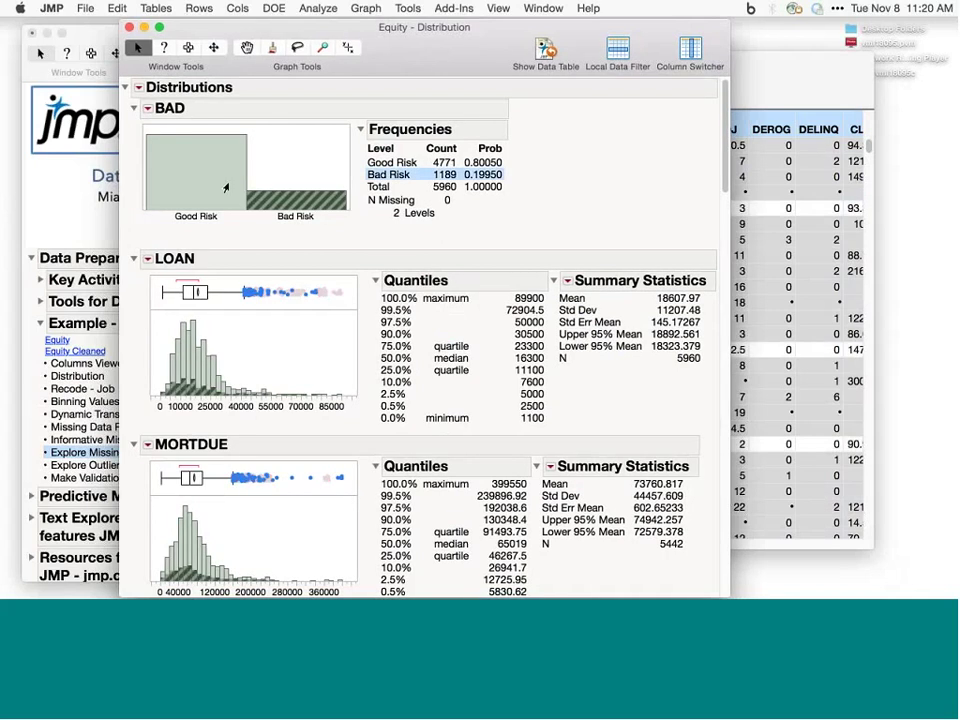
{"action": "left_click", "coordinate": [195, 172]}
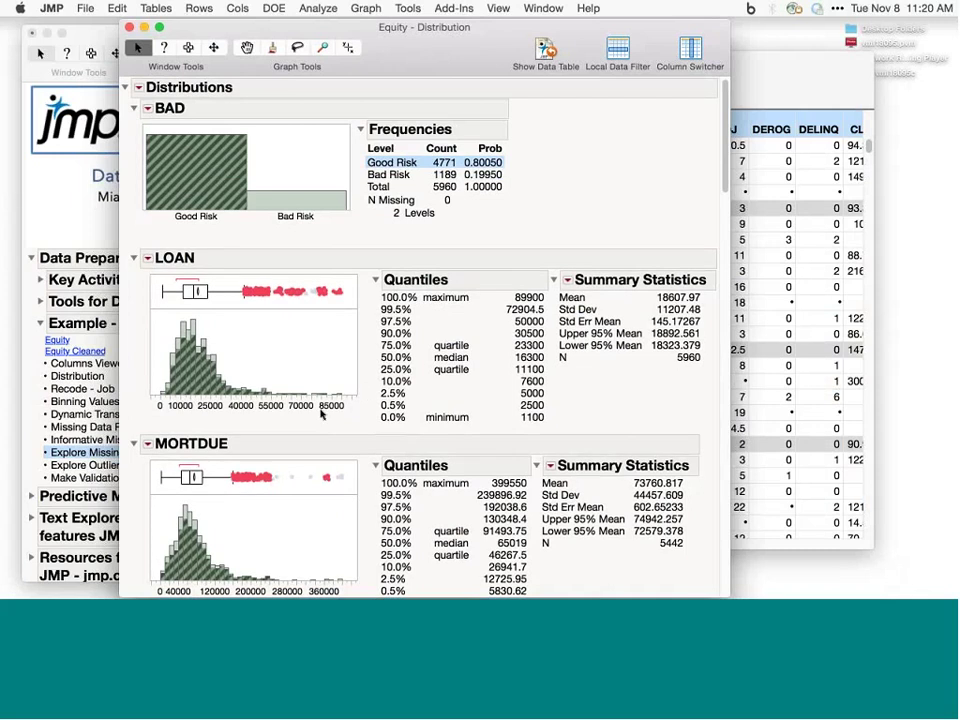
{"action": "left_click", "coordinate": [133, 108]}
Step: Select the highest outliers in the MORTDUE box plot and examine the linked rows in the VALUE and REASON distributions
{"action": "left_click", "coordinate": [320, 373]}
{"action": "left_click_drag", "start_coordinate": [321, 373], "coordinate": [351, 389]}
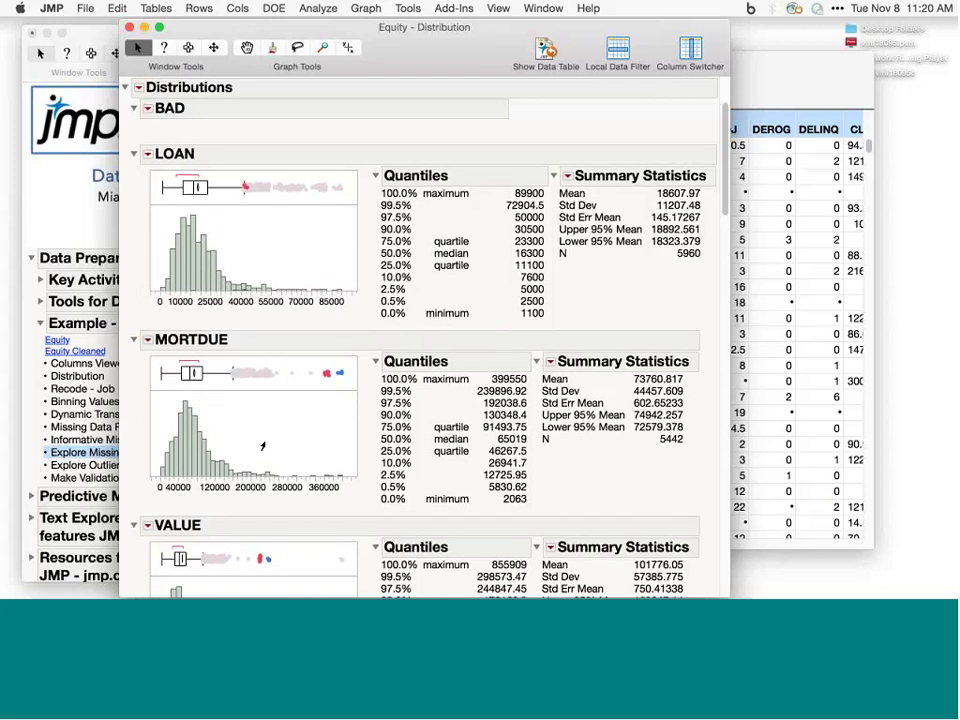
{"action": "scroll", "coordinate": [408, 400], "scroll_direction": "down", "scroll_amount": 3}
{"action": "scroll", "coordinate": [408, 392], "scroll_direction": "down", "scroll_amount": 2}
{"action": "scroll", "coordinate": [420, 394], "scroll_direction": "down", "scroll_amount": 4}
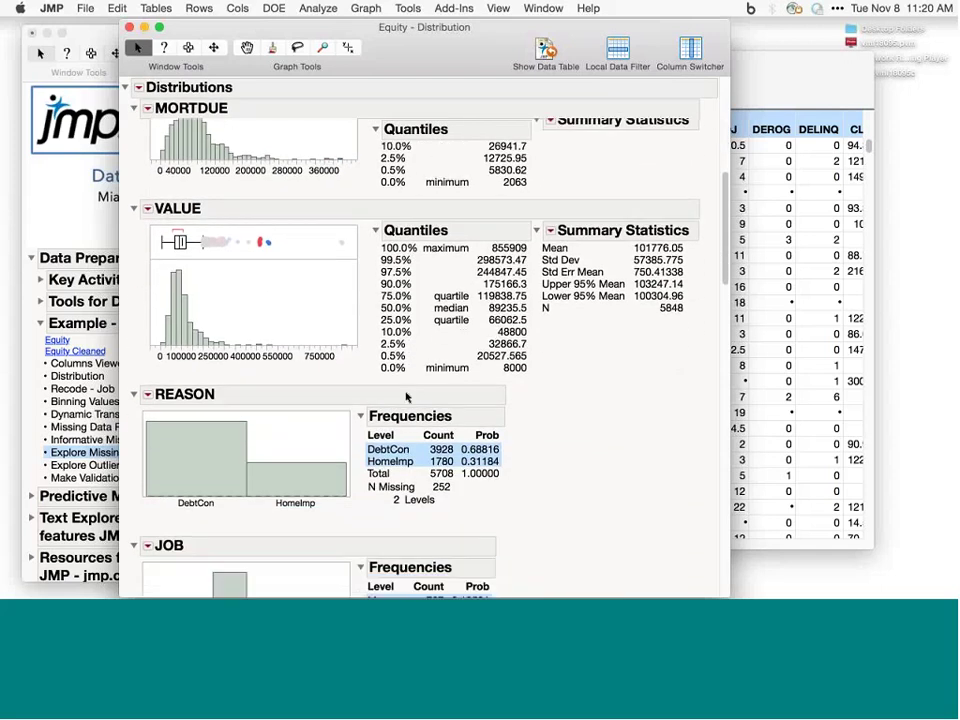
Step: Widen the JOB distribution graph and highlight its Other and Office bars in turn
{"action": "scroll", "coordinate": [210, 390], "scroll_direction": "down", "scroll_amount": 2}
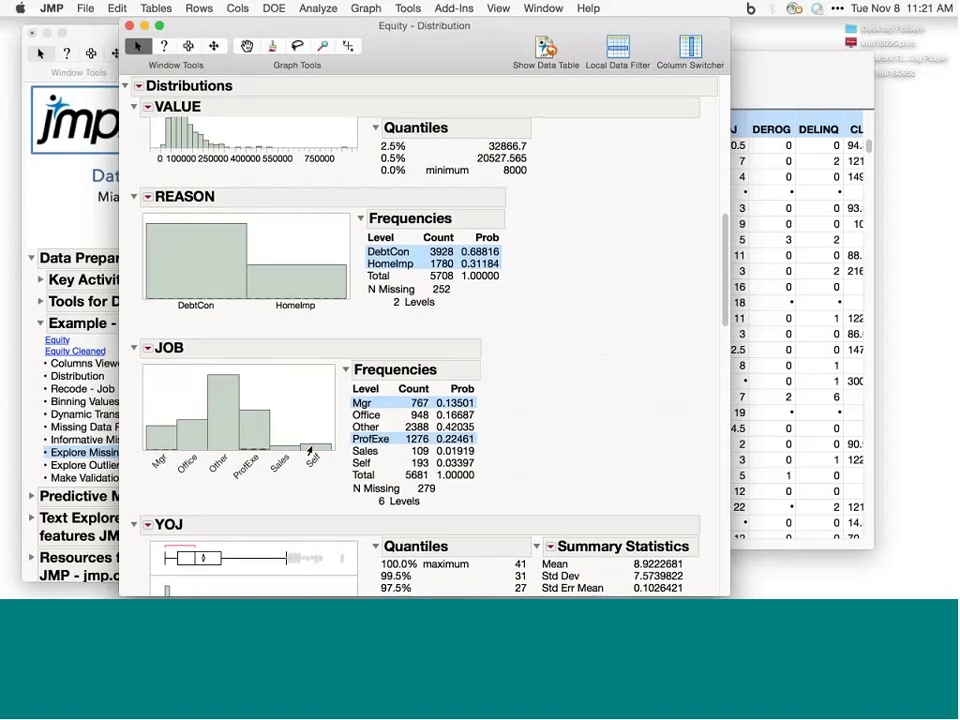
{"action": "left_click", "coordinate": [280, 446]}
{"action": "left_click_drag", "start_coordinate": [333, 449], "coordinate": [390, 473]}
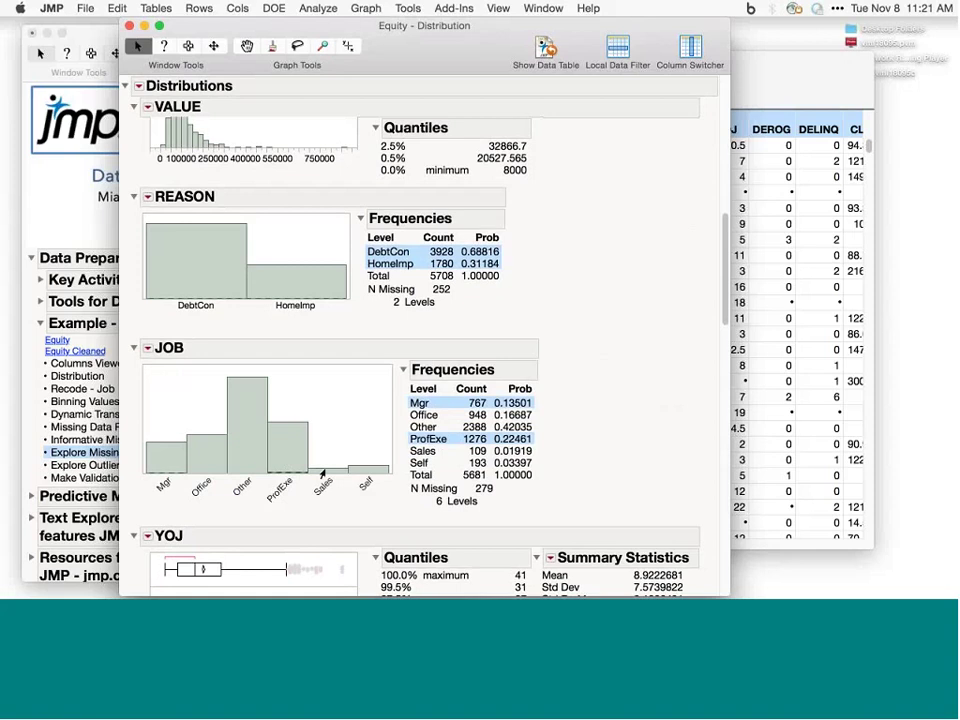
{"action": "left_click", "coordinate": [250, 410]}
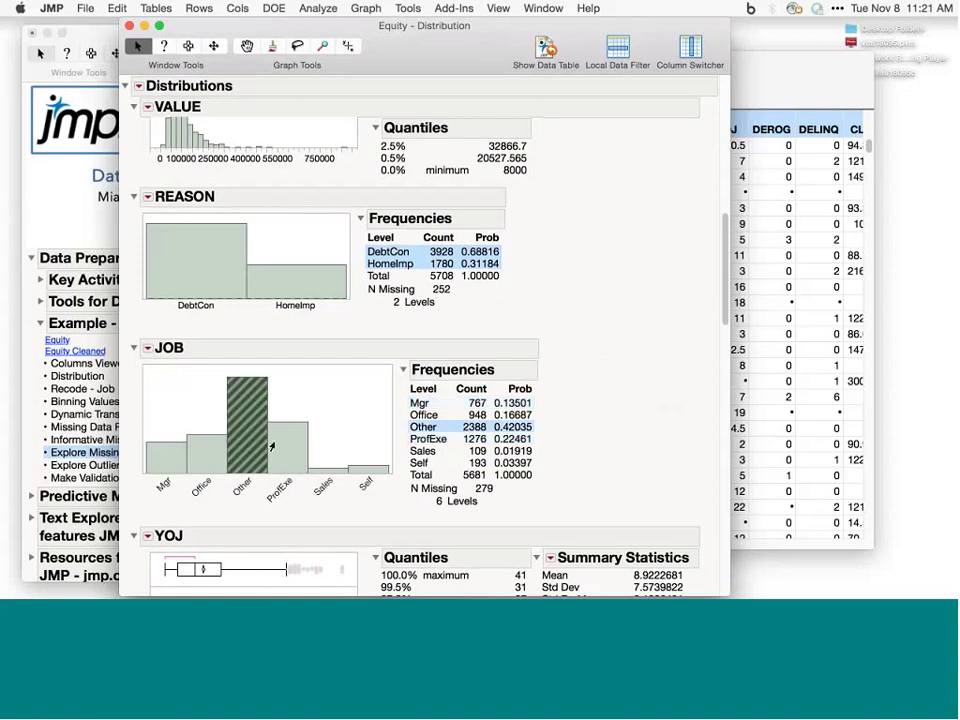
{"action": "left_click", "coordinate": [210, 460]}
Step: Highlight the tallest bar of the YOJ histogram and examine the linked rows in the DEROG, DELINQ and CLAGE distributions
{"action": "scroll", "coordinate": [211, 466], "scroll_direction": "down", "scroll_amount": 5}
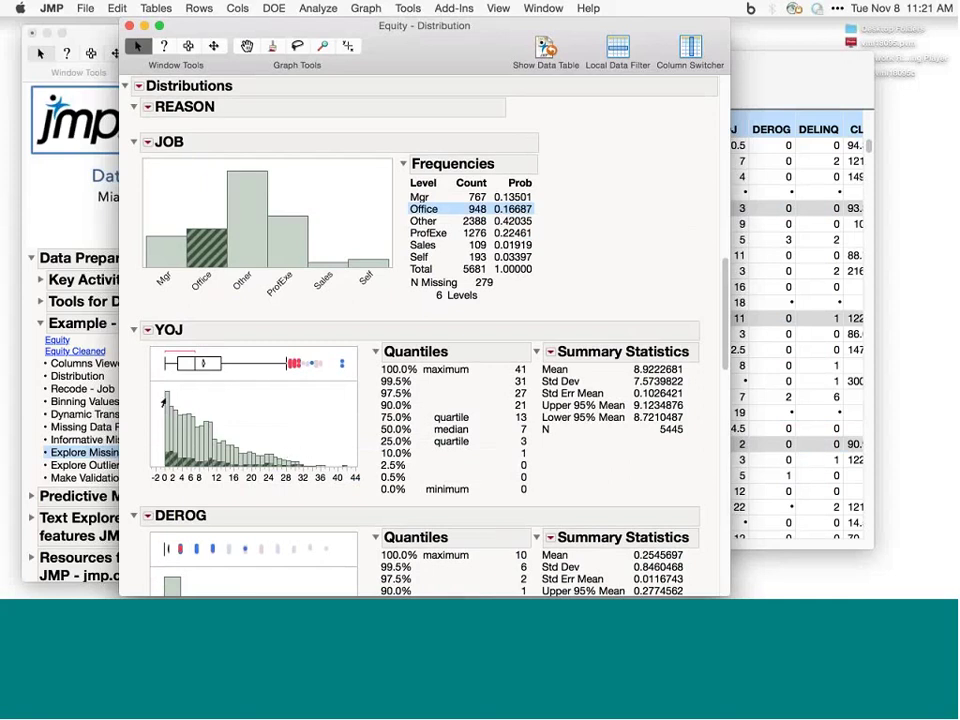
{"action": "left_click", "coordinate": [165, 405]}
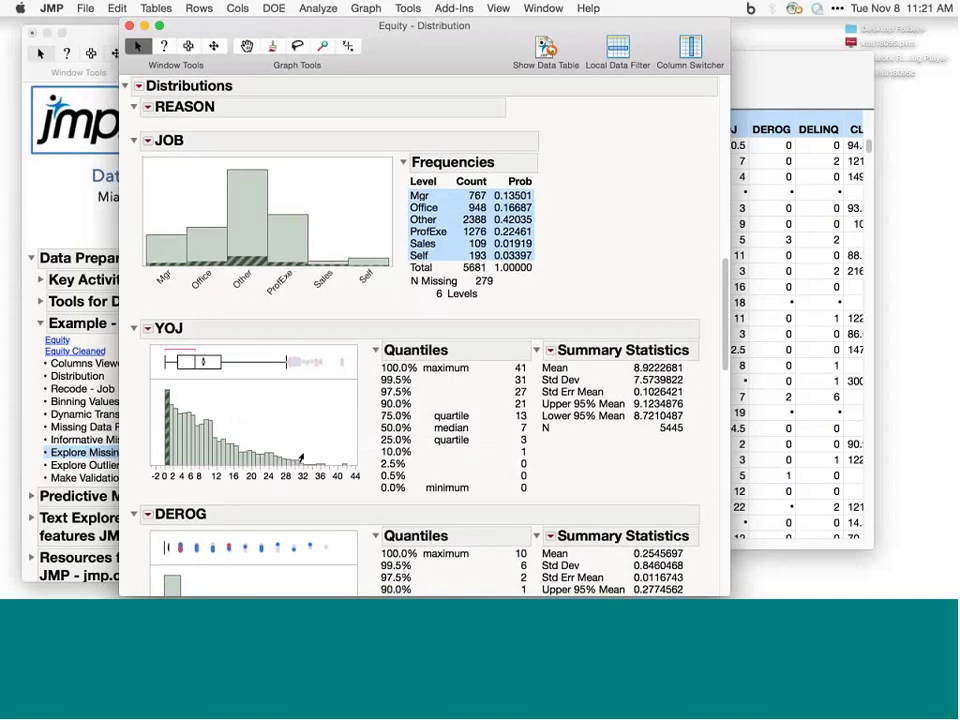
{"action": "scroll", "coordinate": [306, 400], "scroll_direction": "down", "scroll_amount": 5}
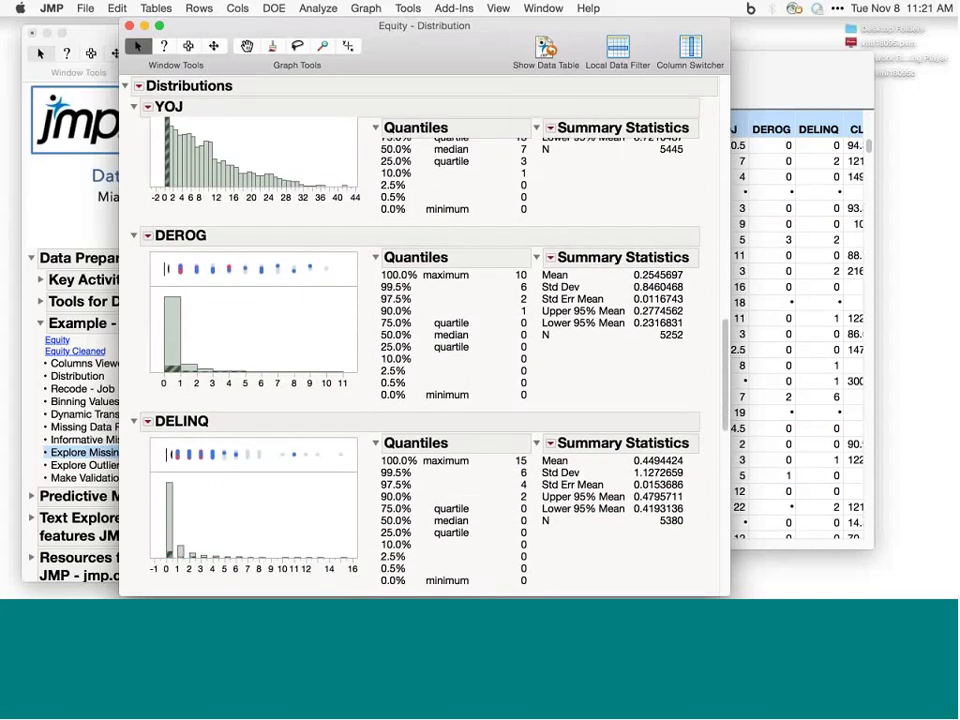
{"action": "scroll", "coordinate": [231, 450], "scroll_direction": "down", "scroll_amount": 5}
Step: Select the DEROG box plot points at 2 and 3 and the histogram bar at 0 in turn to compare linked rows in DELINQ
{"action": "scroll", "coordinate": [231, 452], "scroll_direction": "up", "scroll_amount": 2}
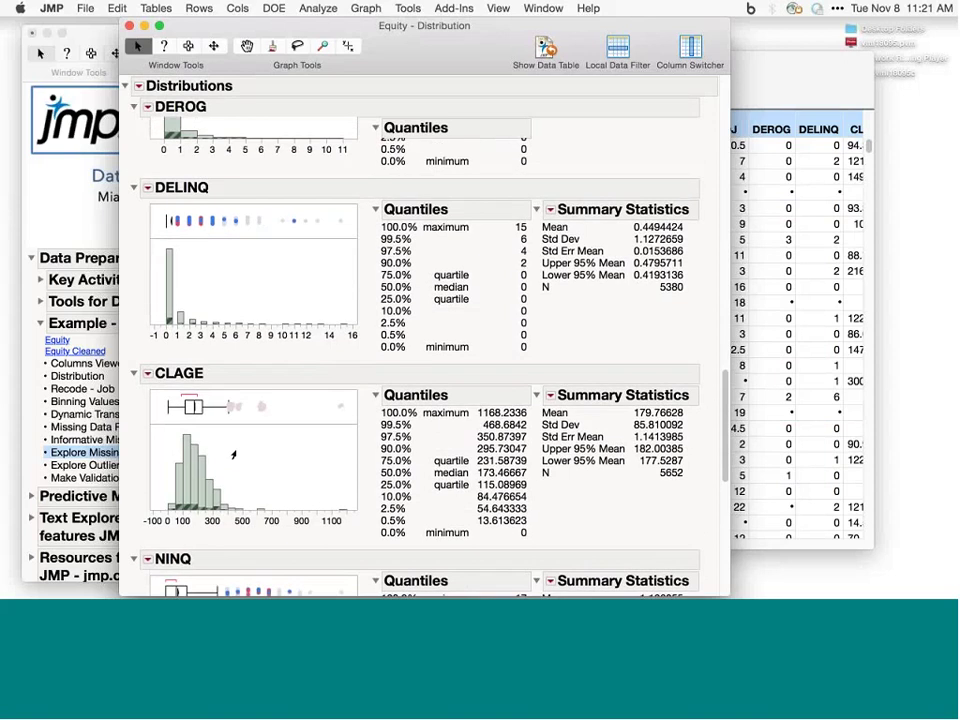
{"action": "scroll", "coordinate": [197, 212], "scroll_direction": "up", "scroll_amount": 1}
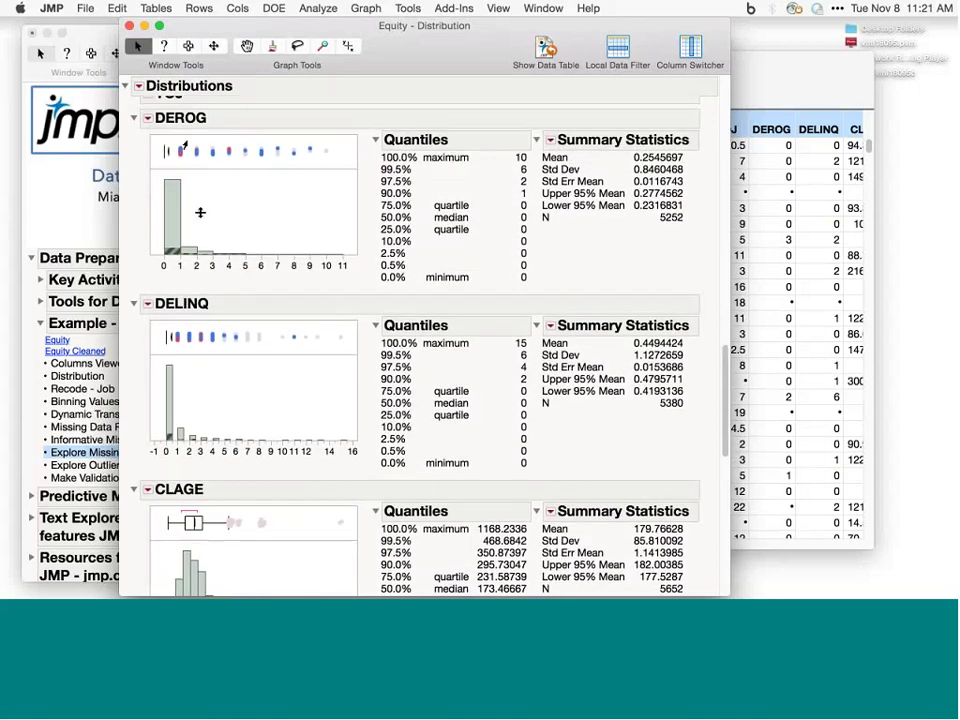
{"action": "left_click", "coordinate": [197, 151]}
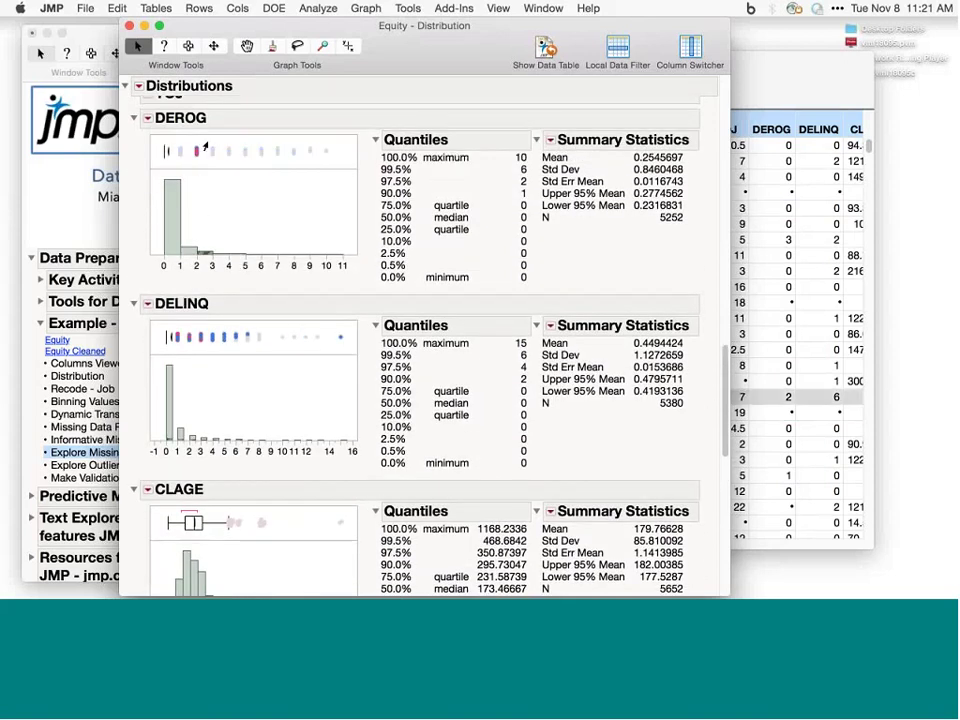
{"action": "left_click", "coordinate": [212, 151]}
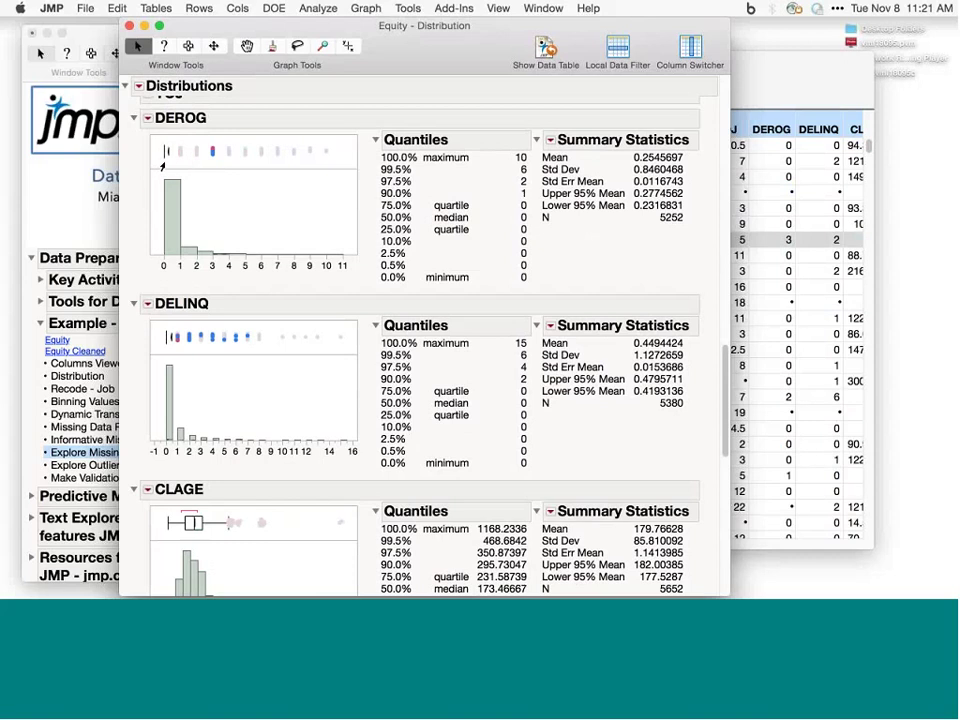
{"action": "left_click", "coordinate": [172, 215]}
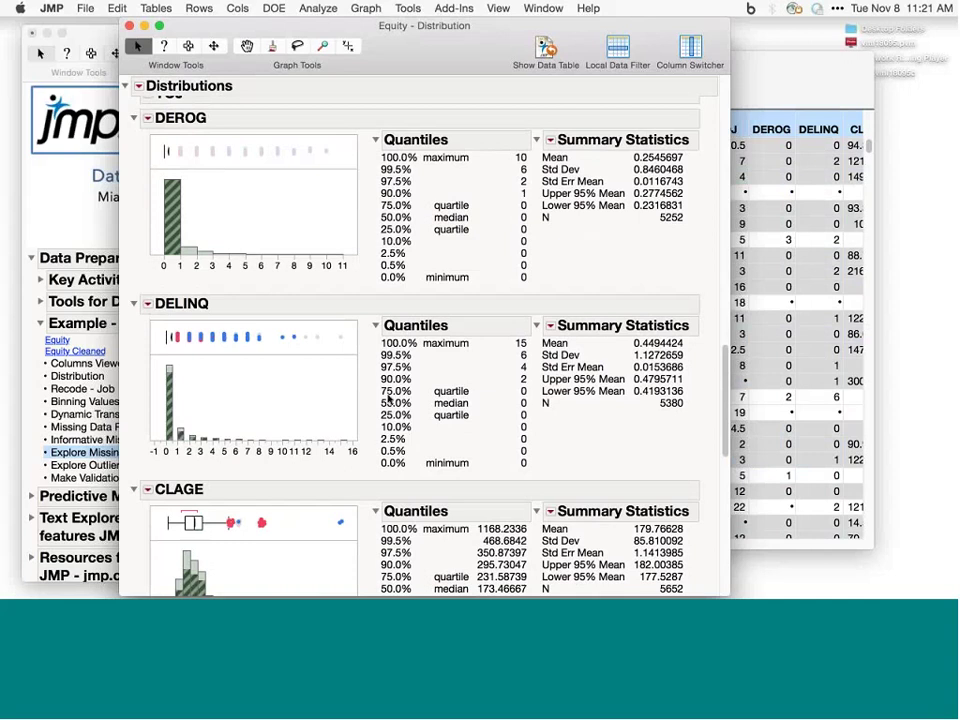
Step: Review the CLAGE, NINQ, CLNO and DEBTINC distributions and close the Distribution report
{"action": "scroll", "coordinate": [311, 362], "scroll_direction": "down", "scroll_amount": 6}
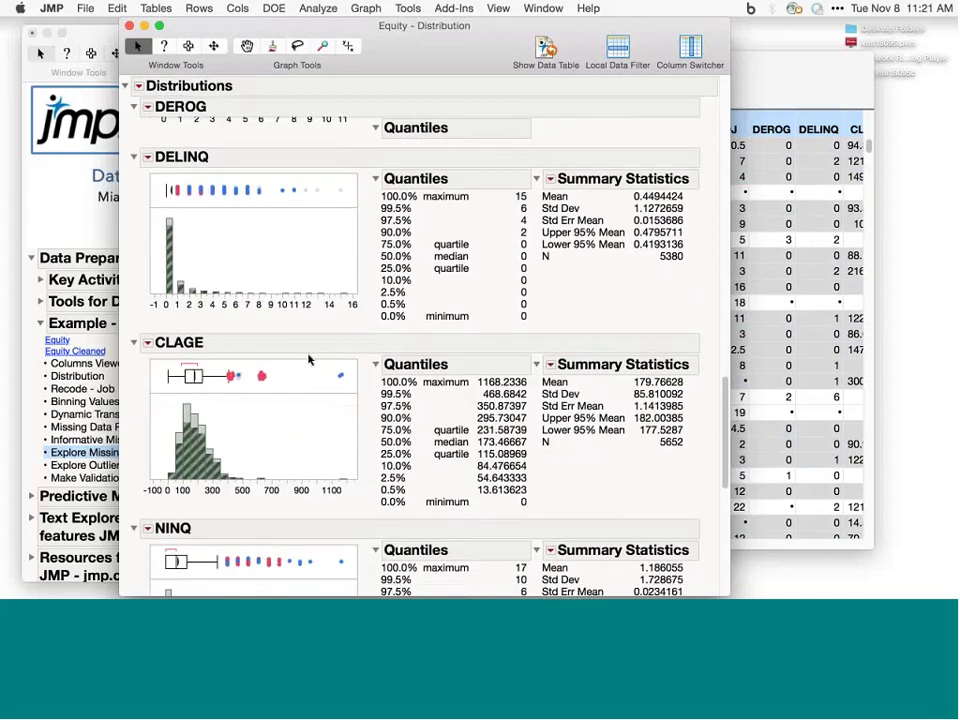
{"action": "scroll", "coordinate": [303, 357], "scroll_direction": "down", "scroll_amount": 6}
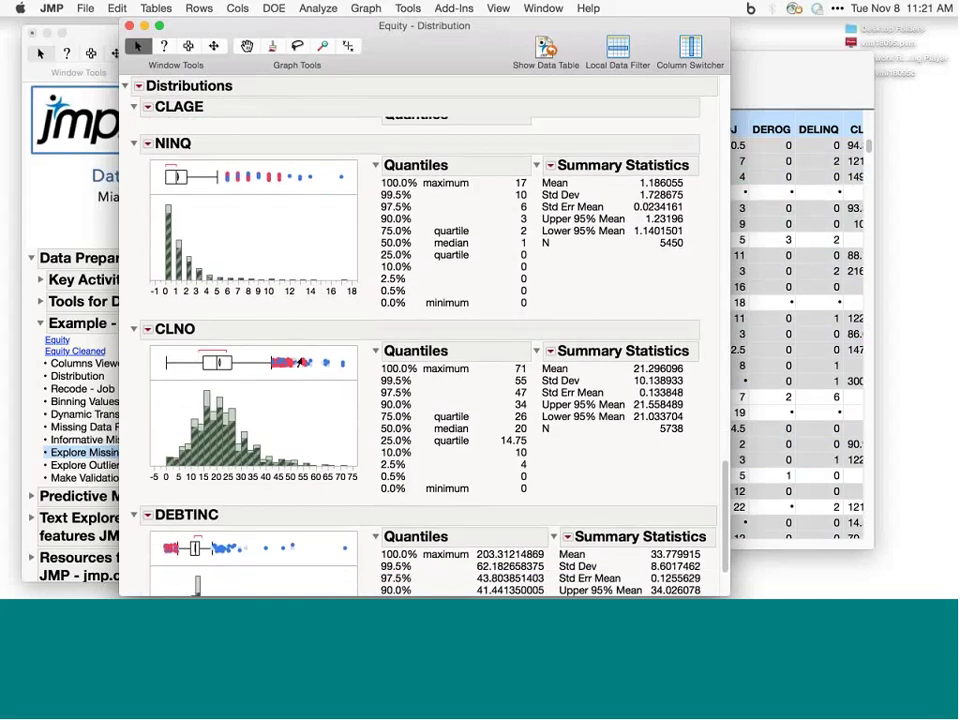
{"action": "scroll", "coordinate": [300, 355], "scroll_direction": "down", "scroll_amount": 2}
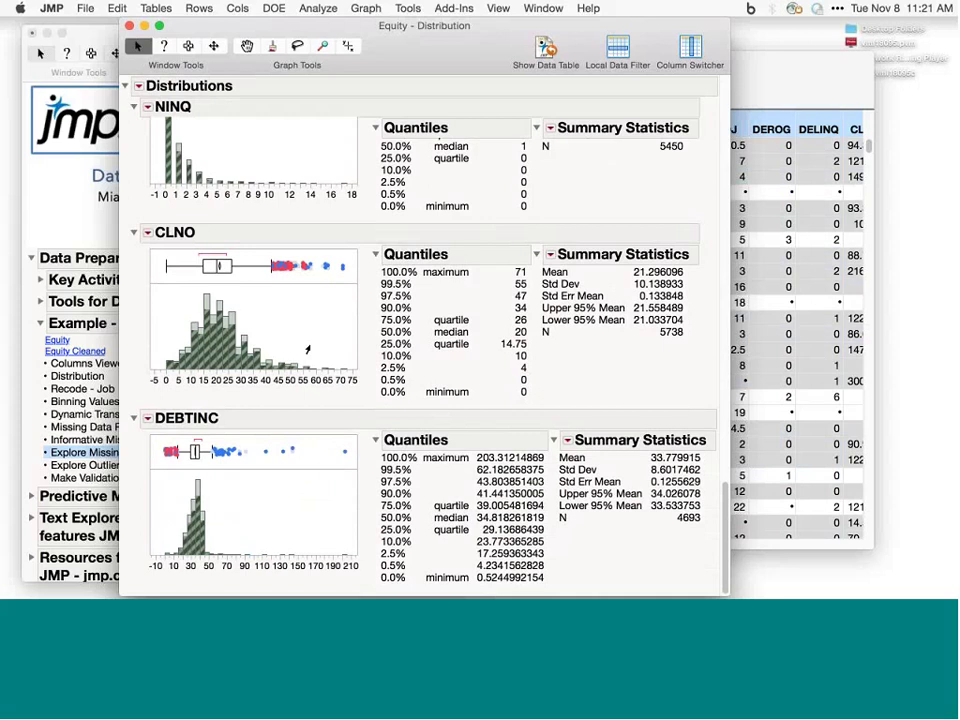
{"action": "left_click", "coordinate": [129, 26]}
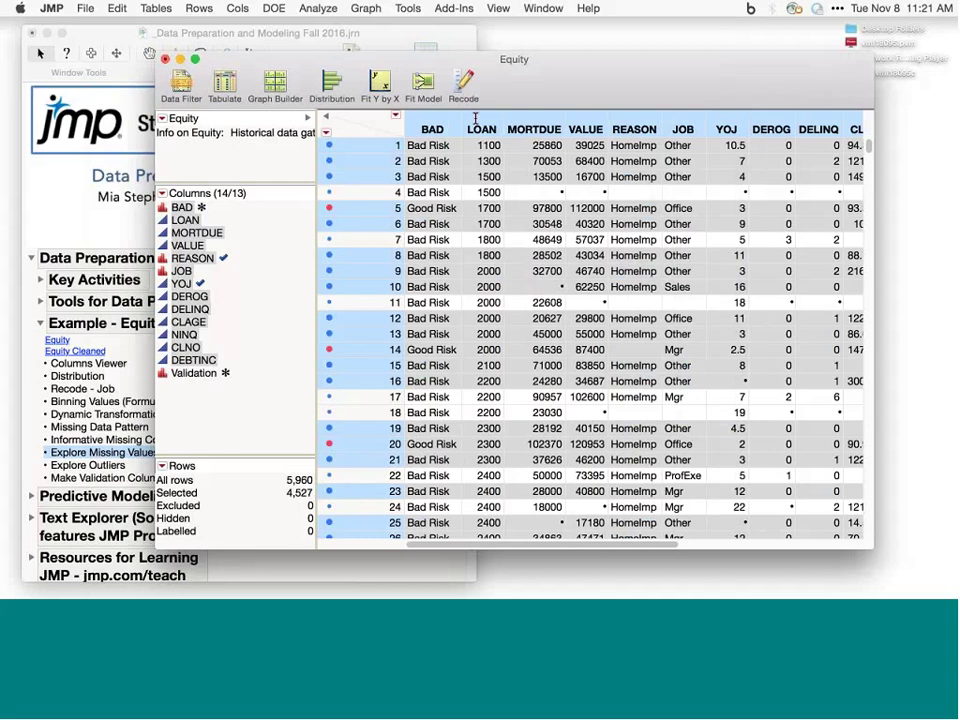
Step: Run a Distribution analysis on the Equity table's JOB column alone and stack the report
{"action": "left_click_drag", "start_coordinate": [529, 99], "coordinate": [498, 106]}
{"action": "left_click", "coordinate": [651, 136]}
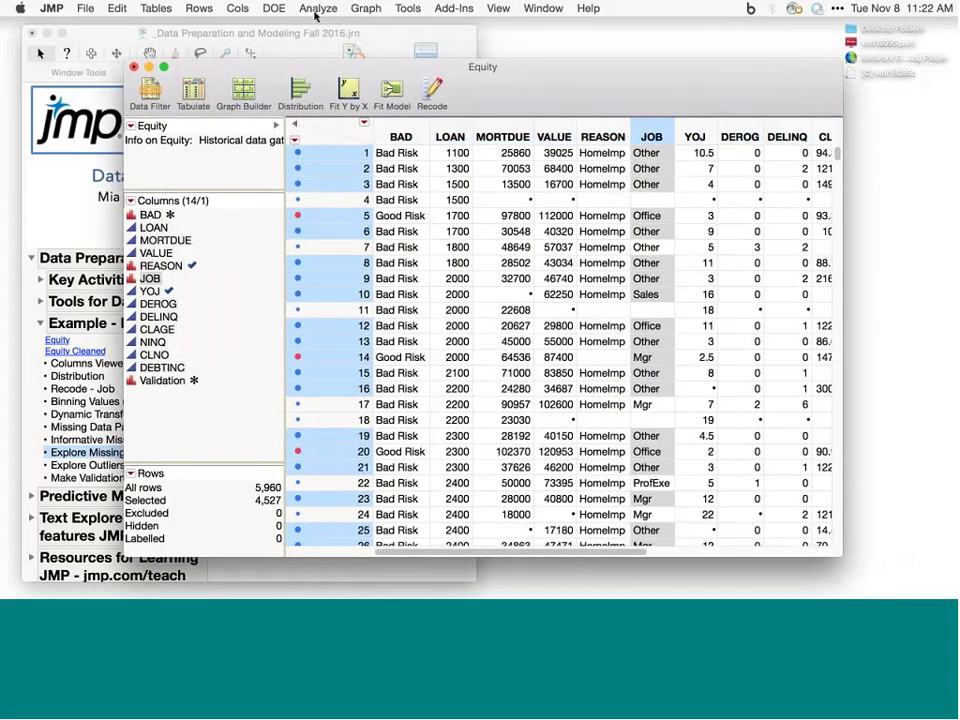
{"action": "left_click", "coordinate": [318, 8]}
{"action": "left_click", "coordinate": [316, 26]}
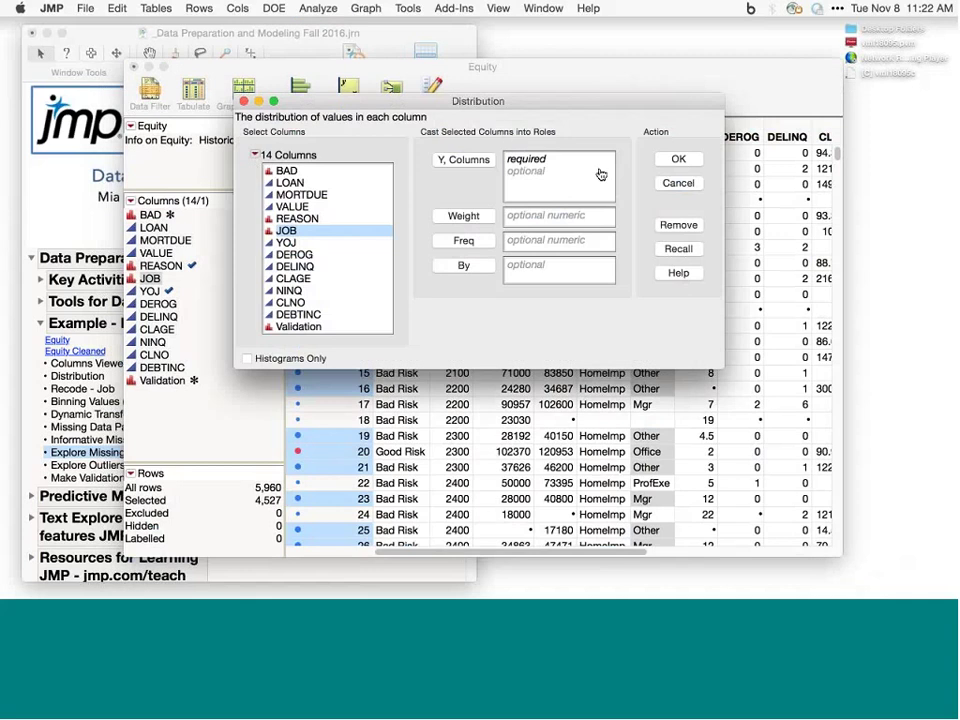
{"action": "left_click", "coordinate": [463, 159]}
{"action": "left_click", "coordinate": [678, 158]}
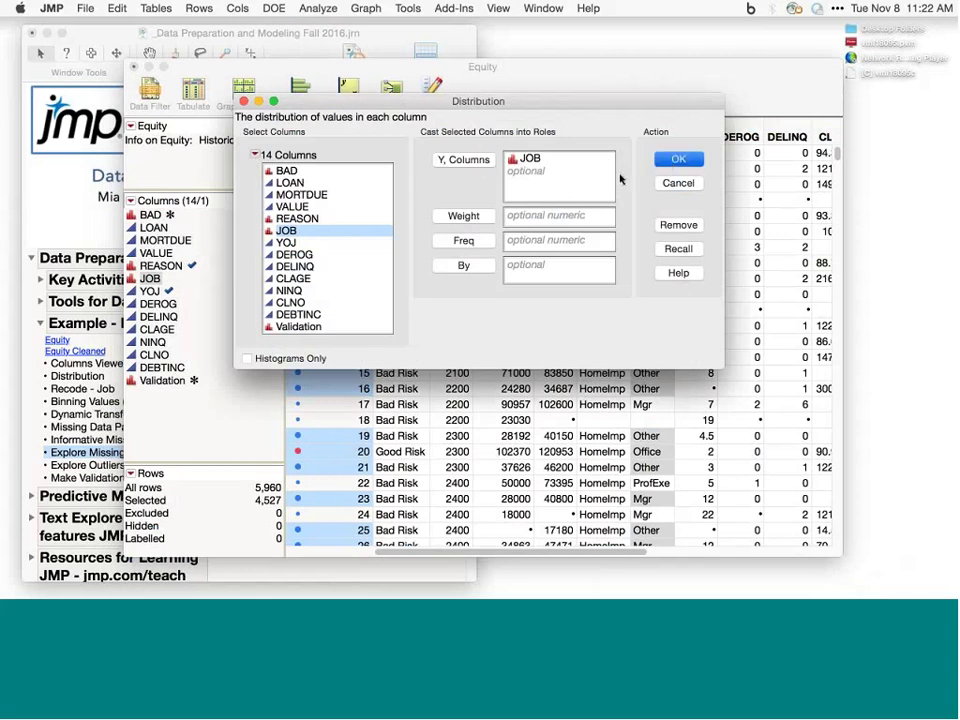
{"action": "left_click", "coordinate": [35, 128]}
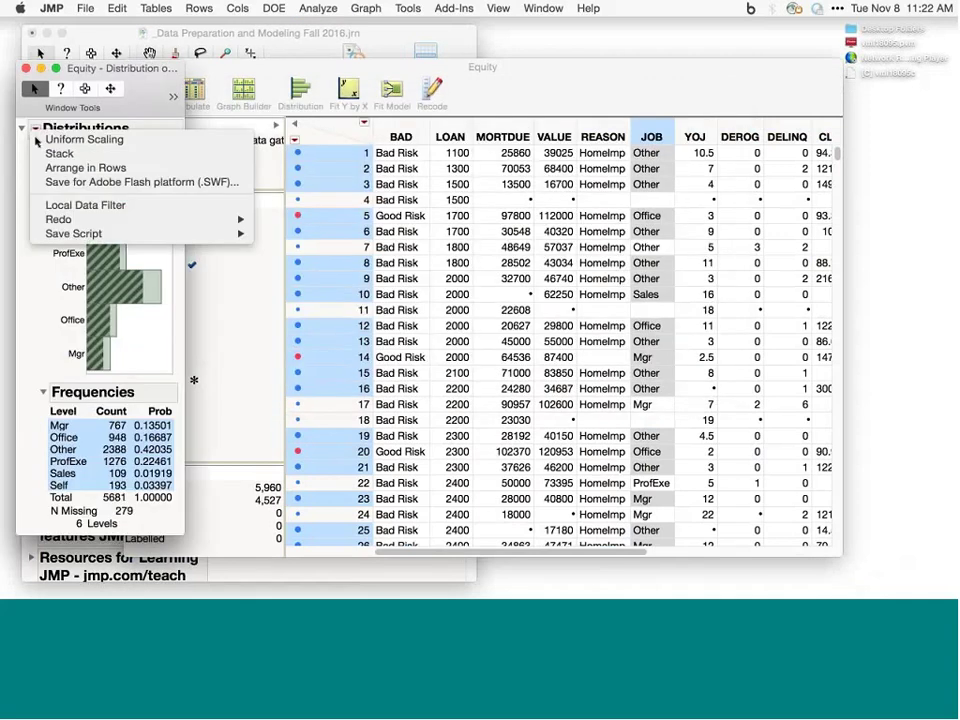
{"action": "left_click", "coordinate": [50, 152]}
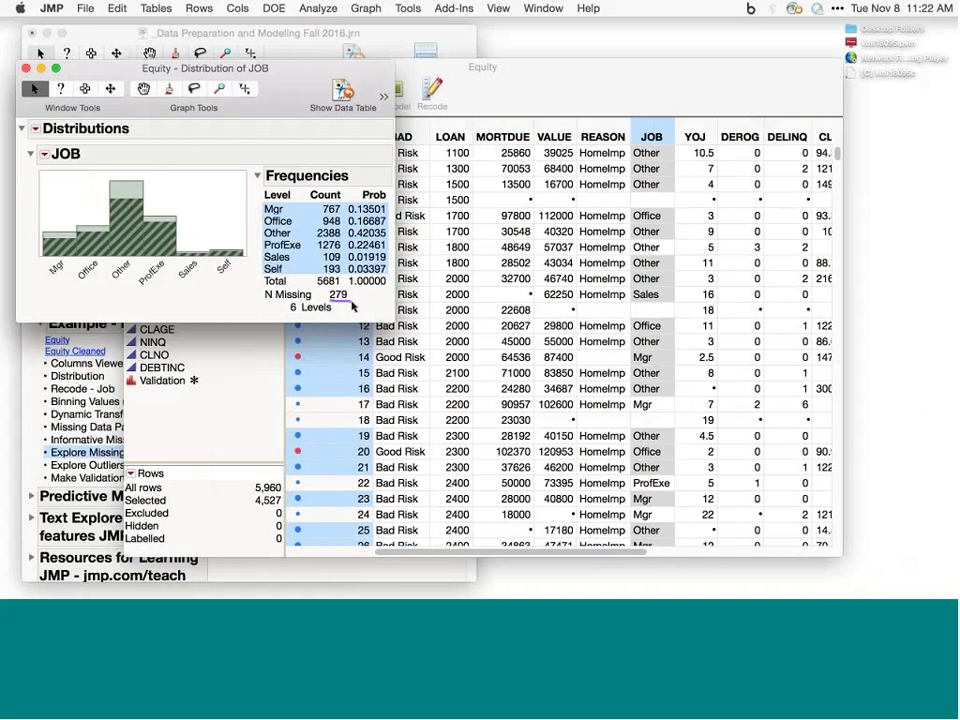
Step: Highlight the Sales and Self levels together in the JOB frequencies and close the report
{"action": "left_click", "coordinate": [329, 259]}
{"action": "left_click", "coordinate": [329, 270], "text": "shift"}
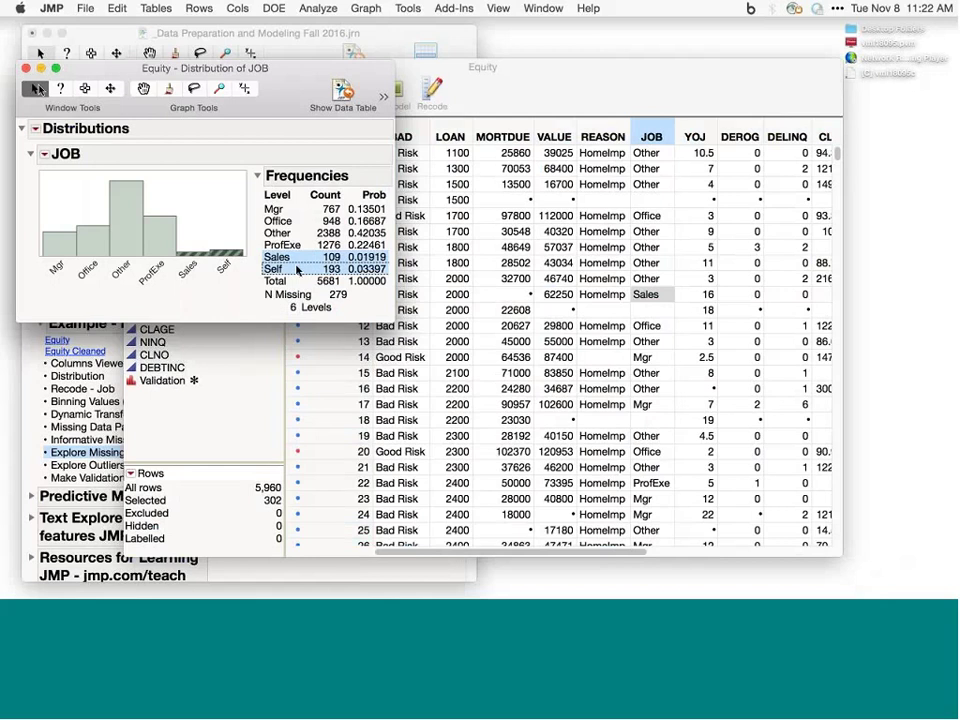
{"action": "left_click", "coordinate": [27, 70]}
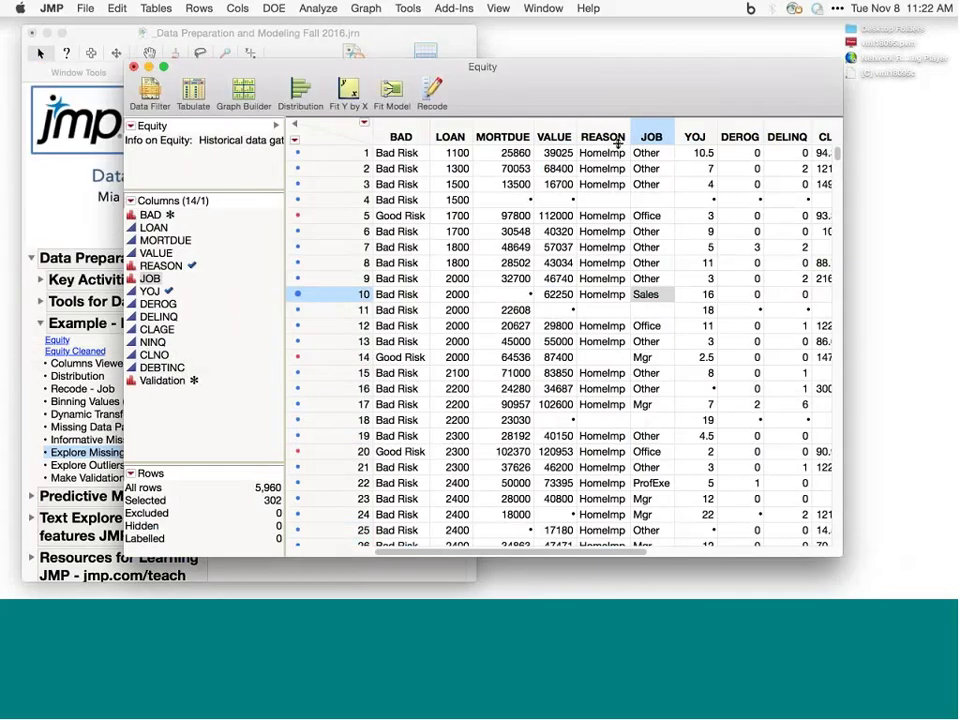
Step: Open Recode for the JOB column and recode its blank values as Missing
{"action": "left_click", "coordinate": [237, 8]}
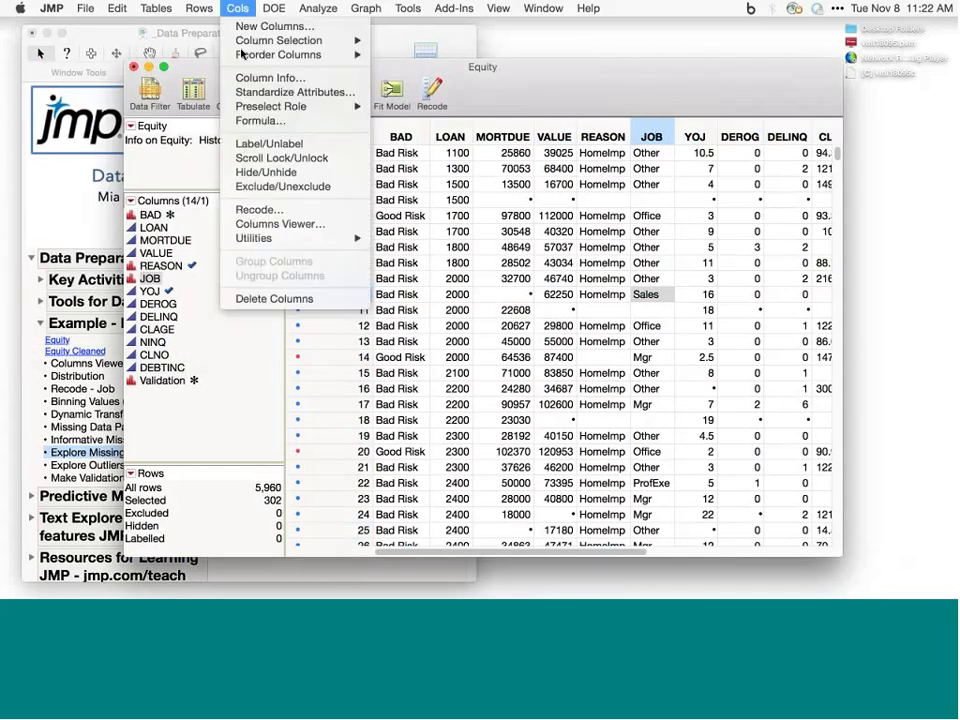
{"action": "left_click", "coordinate": [270, 212]}
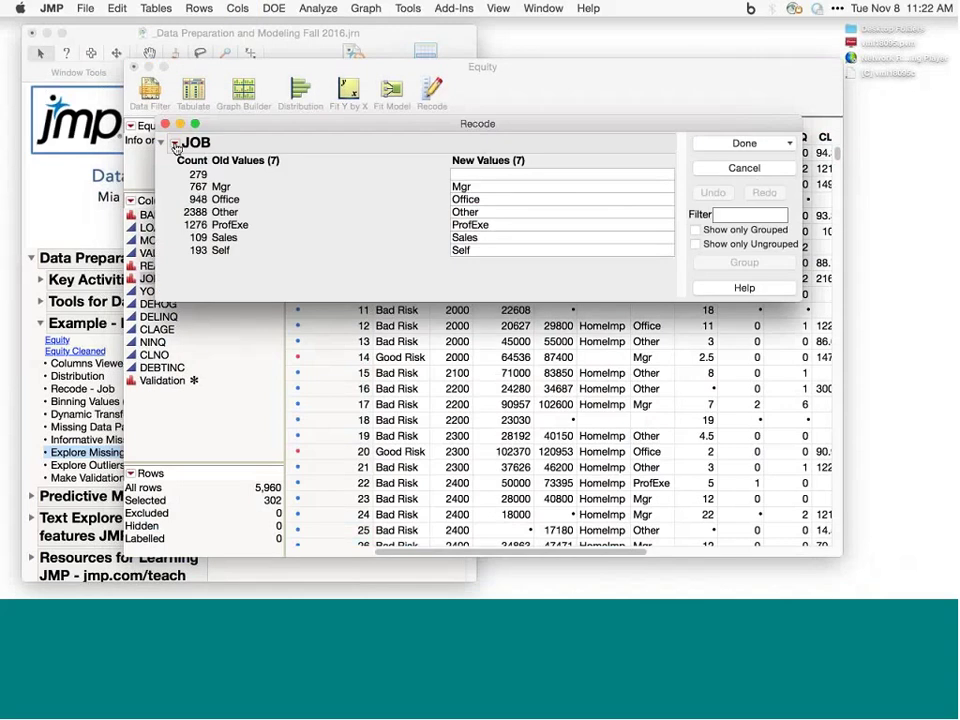
{"action": "left_click", "coordinate": [175, 146]}
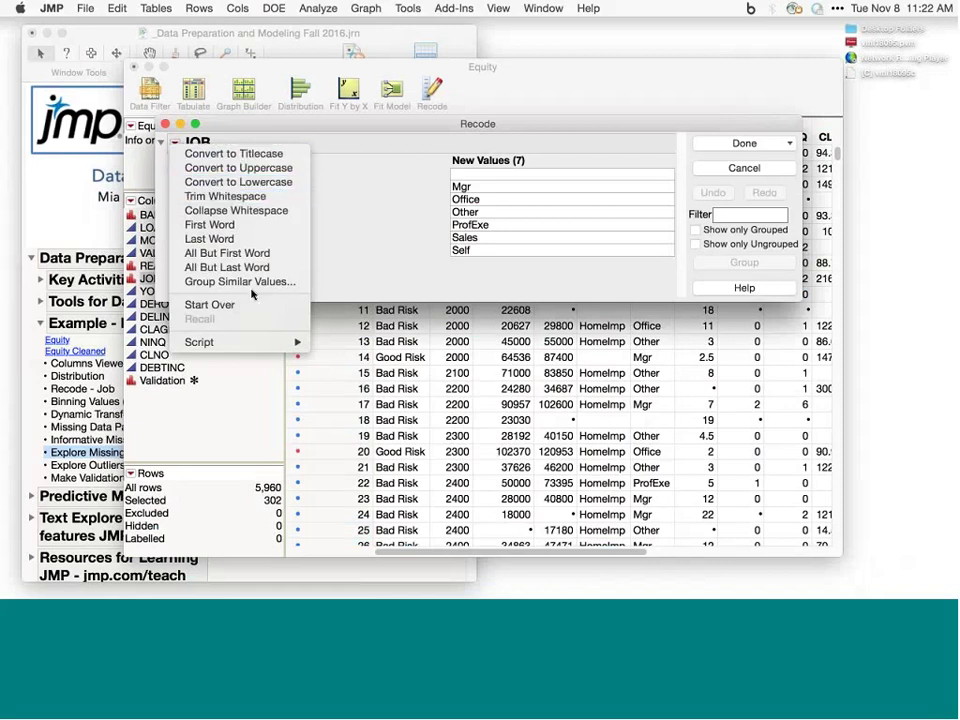
{"action": "left_click", "coordinate": [366, 210]}
{"action": "left_click", "coordinate": [530, 174]}
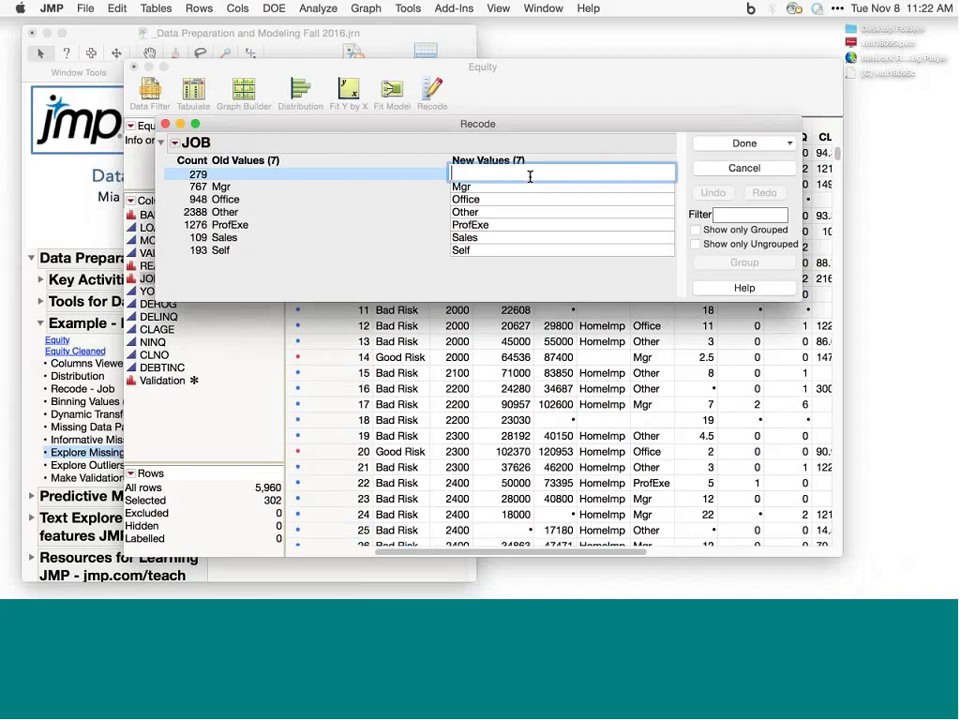
{"action": "type", "text": "Missing"}
{"action": "key", "text": "Return"}
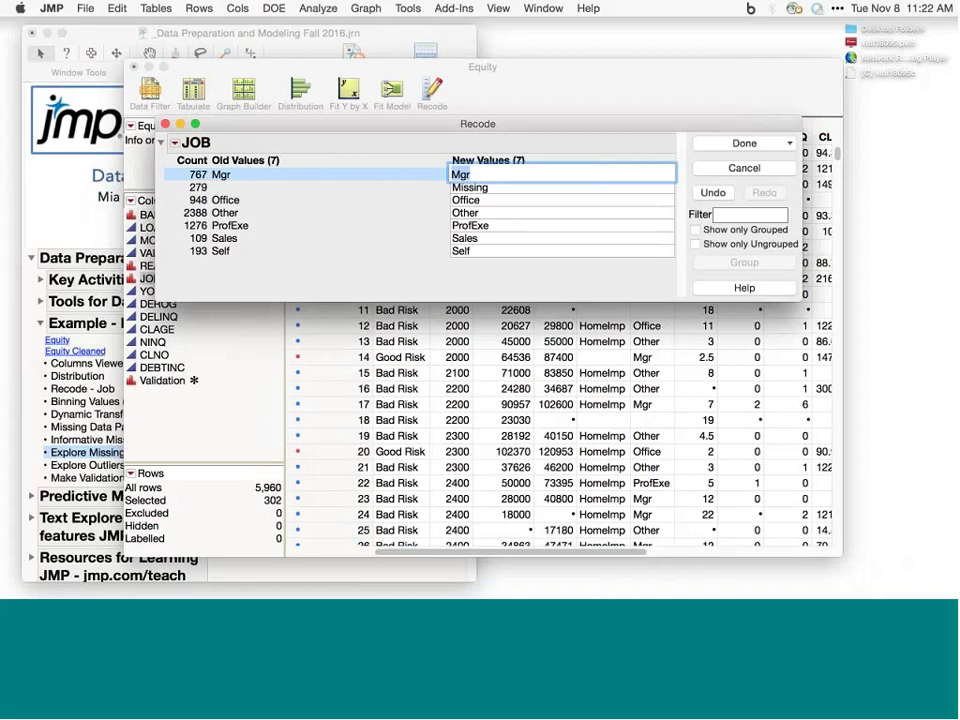
Step: Group the Sales and Self values of JOB and name the combined category Self/Sales
{"action": "left_click", "coordinate": [545, 240]}
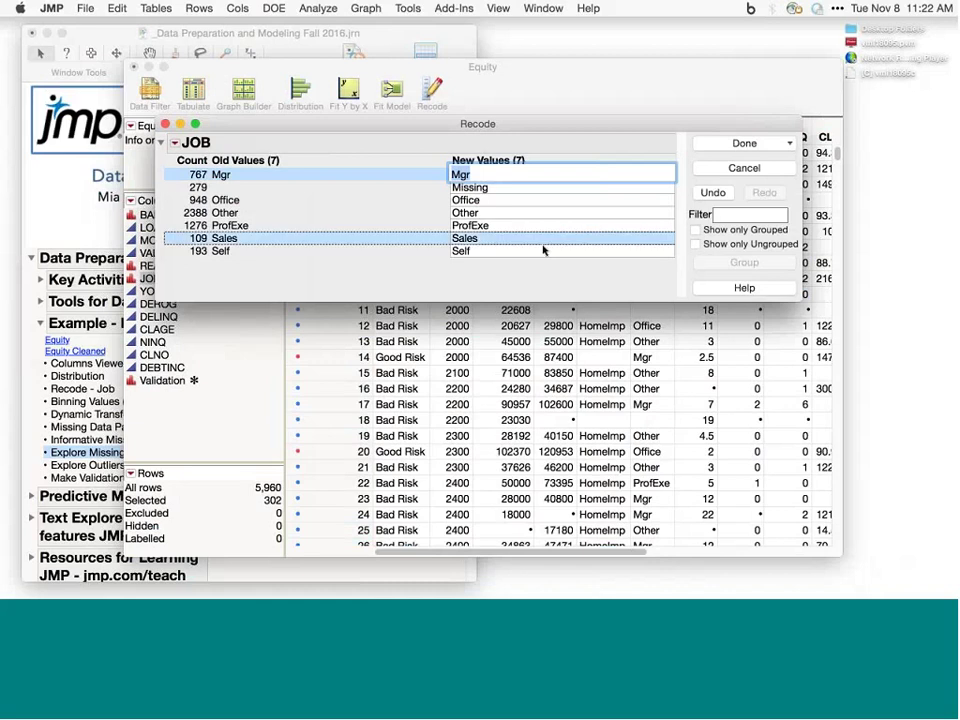
{"action": "left_click", "coordinate": [545, 252], "text": "shift"}
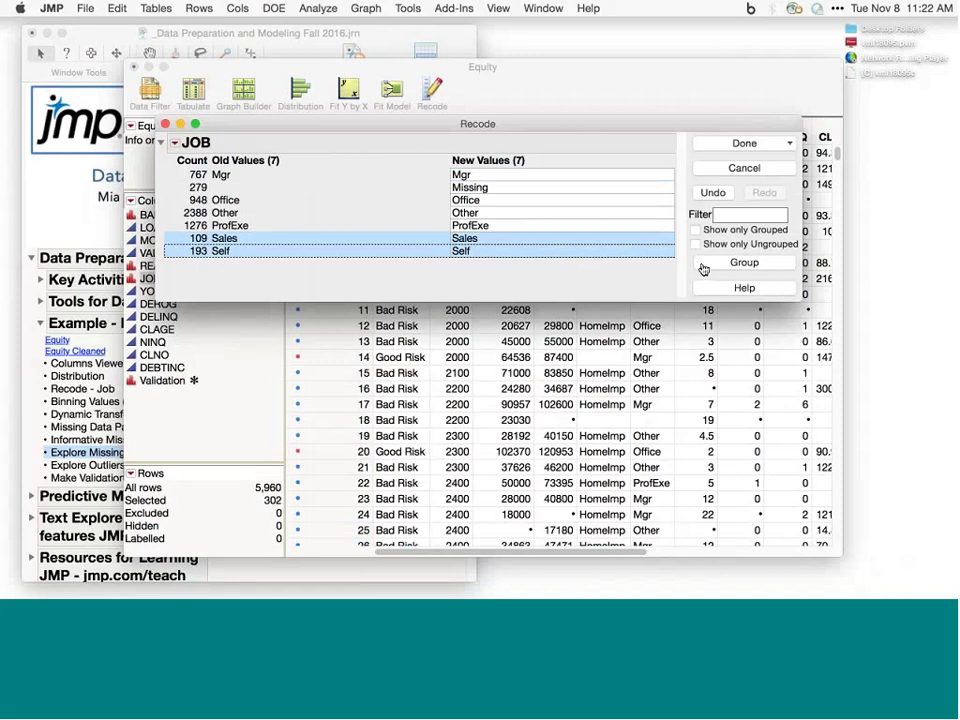
{"action": "left_click", "coordinate": [712, 263]}
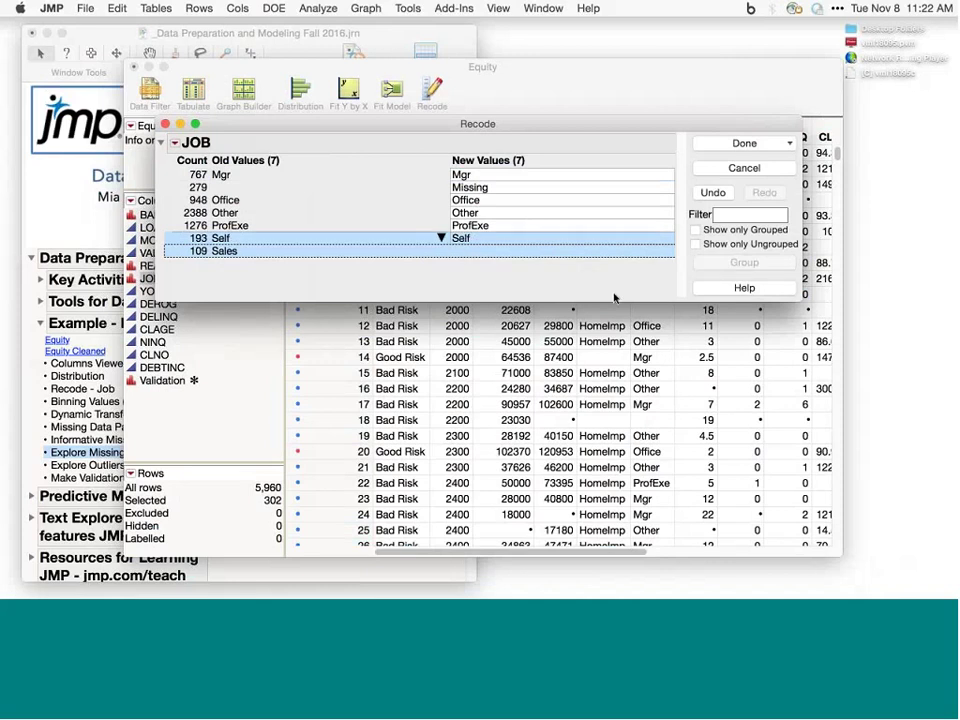
{"action": "left_click", "coordinate": [478, 237]}
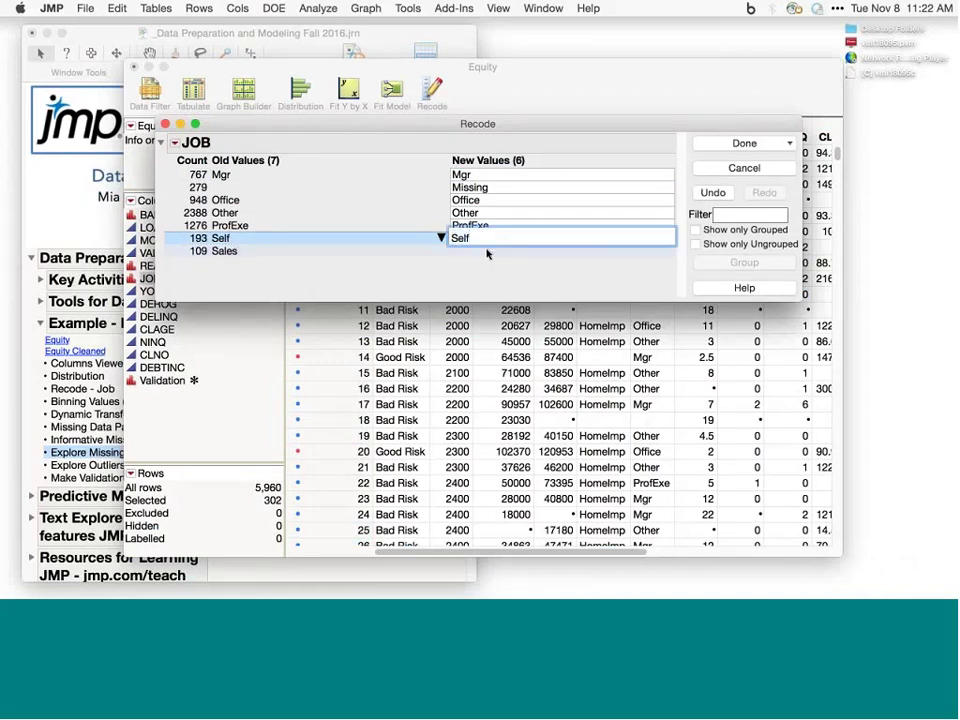
{"action": "type", "text": "/Sales"}
{"action": "left_click", "coordinate": [484, 261]}
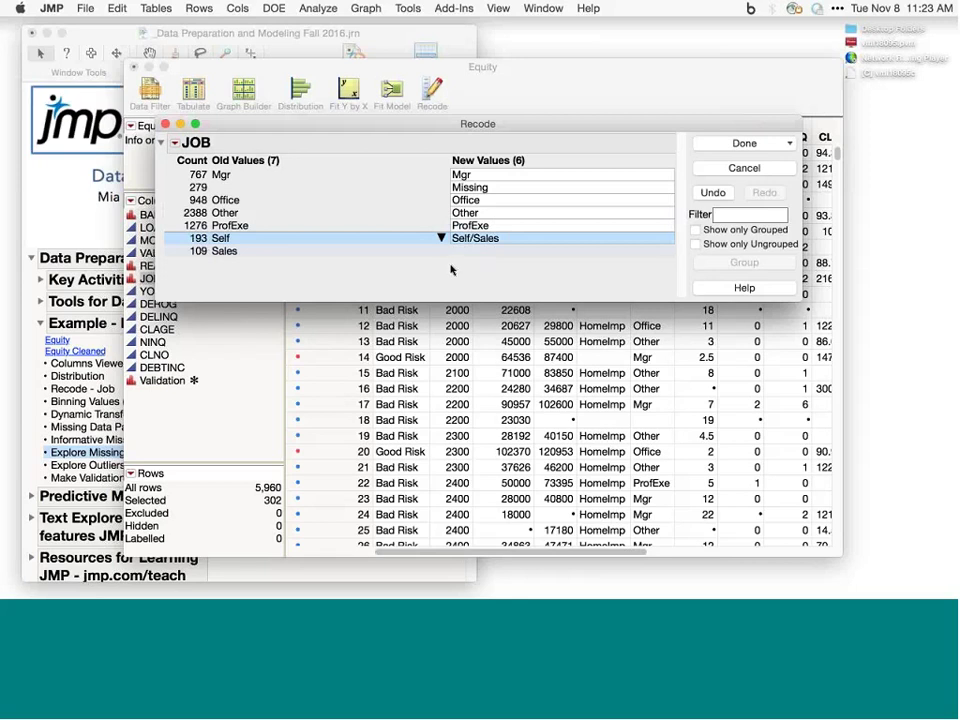
Step: Save the recoded JOB values as a formula column and open the new column's formula for inspection
{"action": "left_click", "coordinate": [745, 145]}
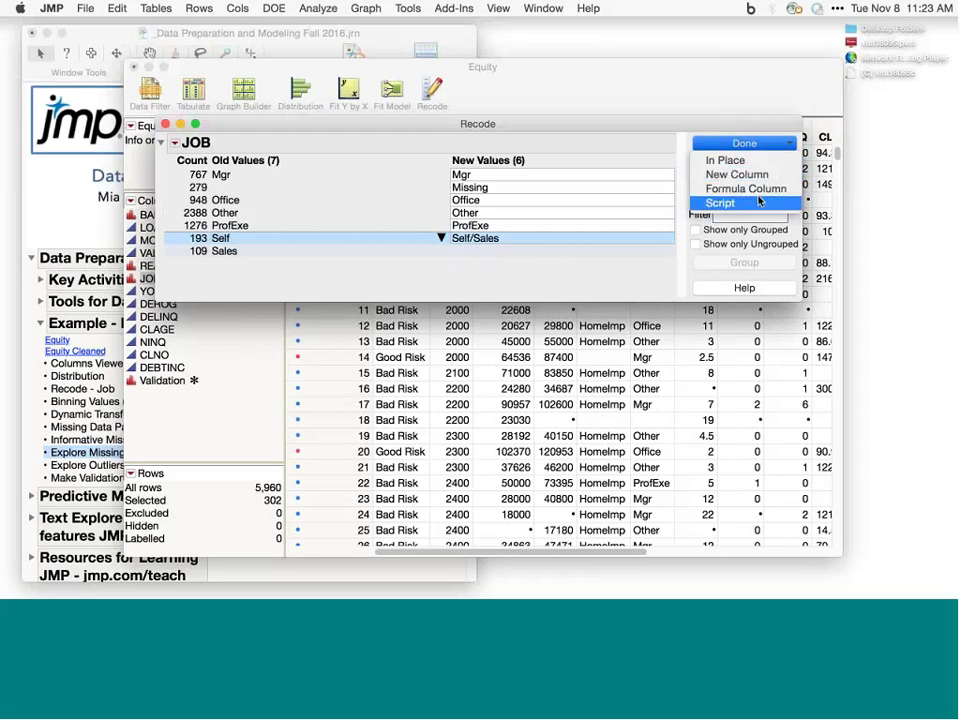
{"action": "left_click", "coordinate": [749, 191]}
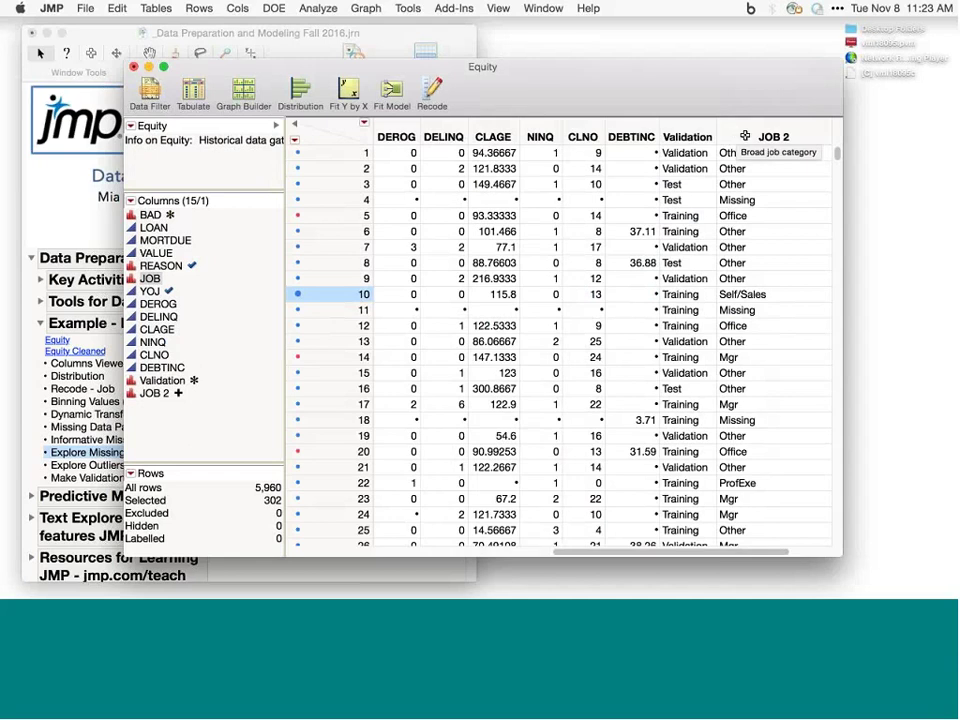
{"action": "left_click", "coordinate": [178, 393]}
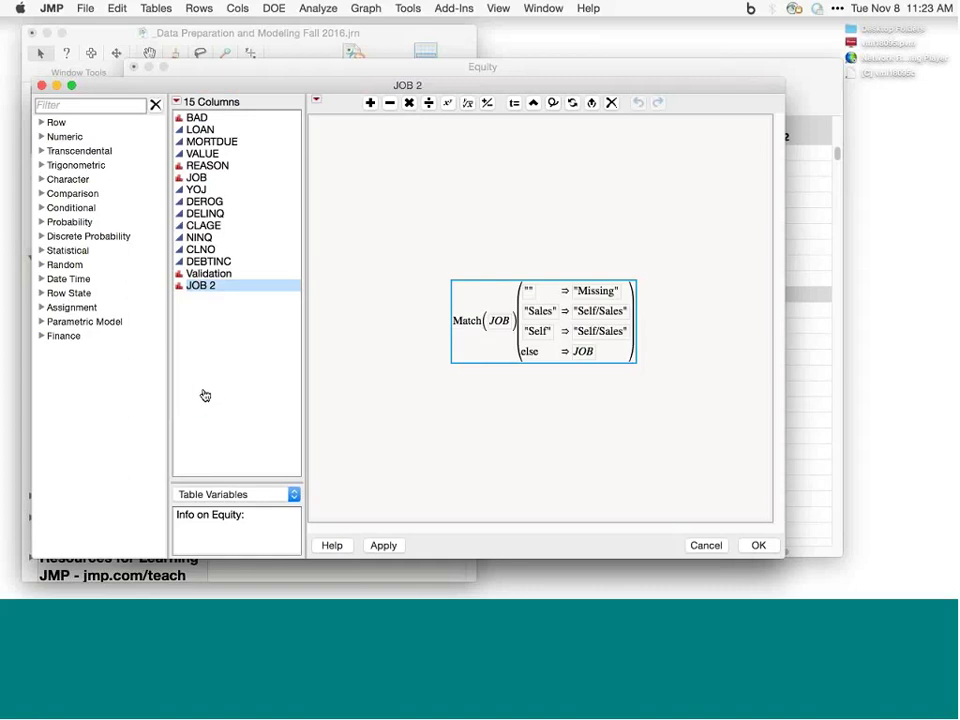
Step: Review the Conditional functions and the JOB argument of the JOB 2 Match formula, and close the formula editor
{"action": "left_click", "coordinate": [71, 208]}
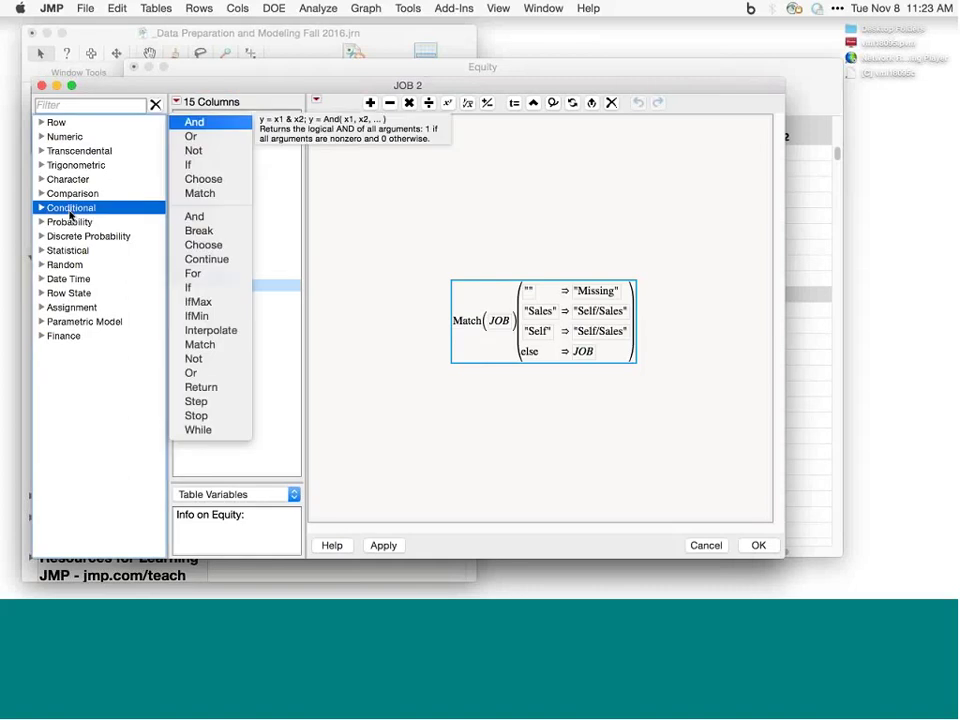
{"action": "left_click", "coordinate": [379, 321]}
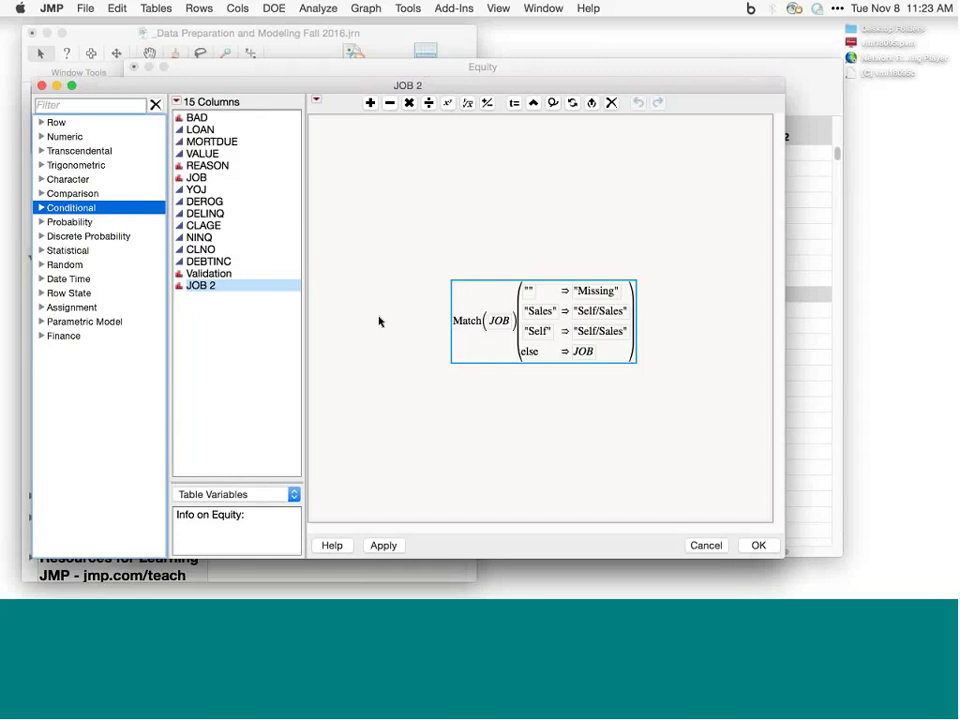
{"action": "left_click", "coordinate": [498, 321]}
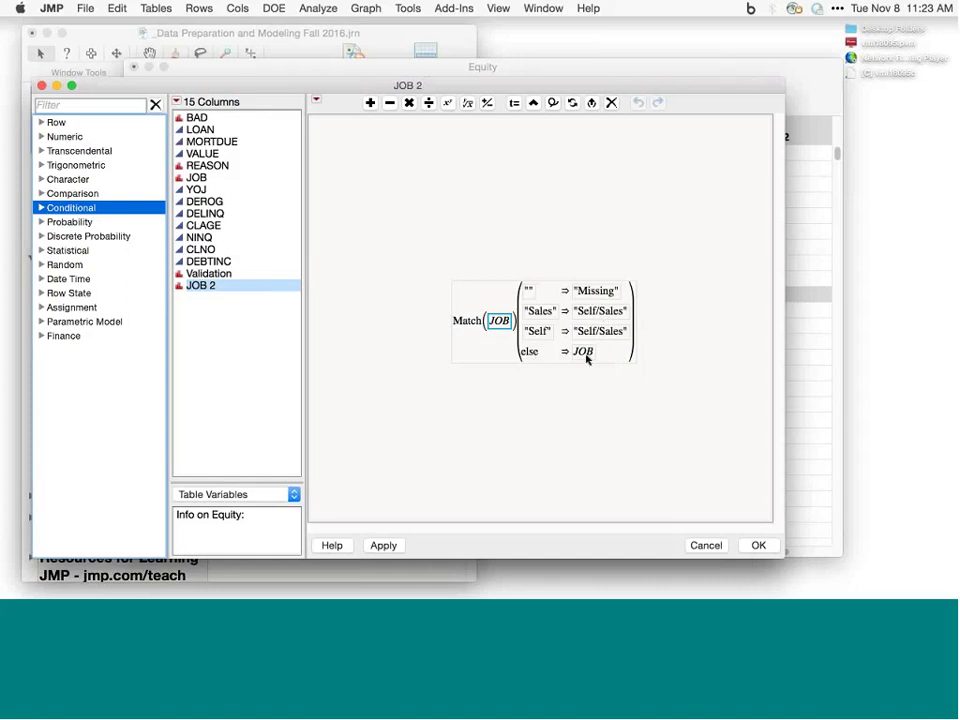
{"action": "left_click", "coordinate": [757, 546]}
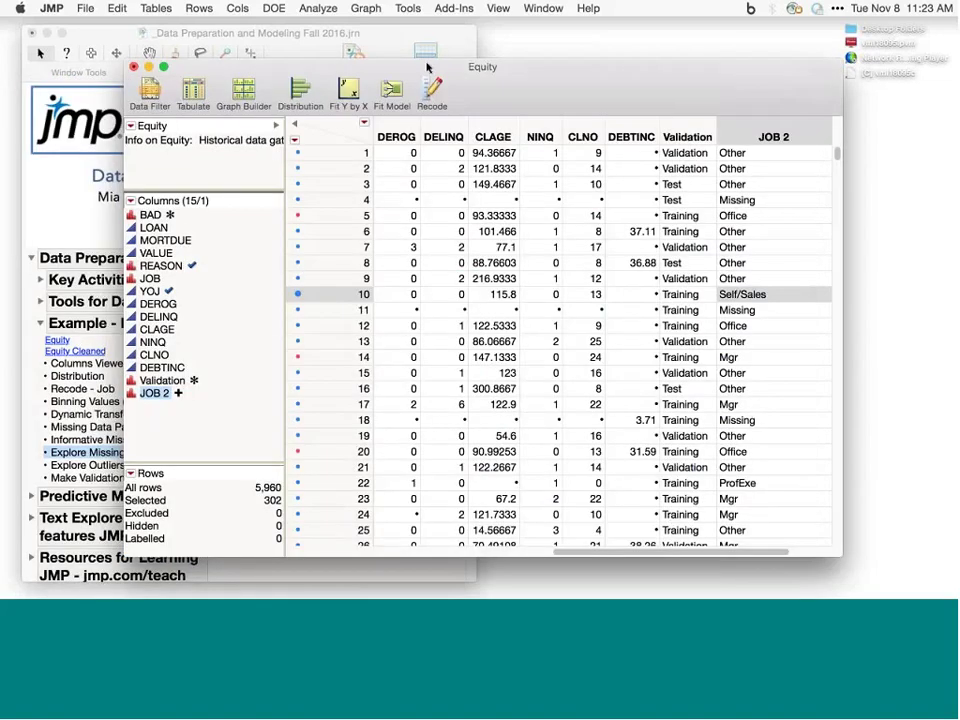
Step: Create a Distribution report for the DEROG column of the Equity table
{"action": "left_click_drag", "start_coordinate": [513, 89], "coordinate": [563, 84]}
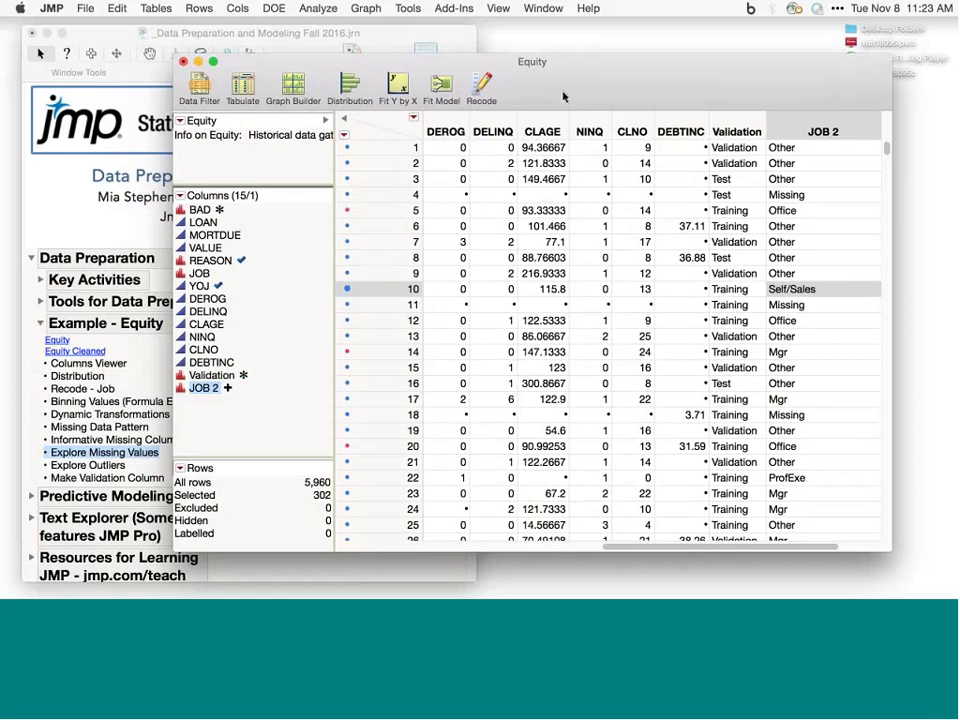
{"action": "left_click_drag", "start_coordinate": [563, 97], "coordinate": [534, 76]}
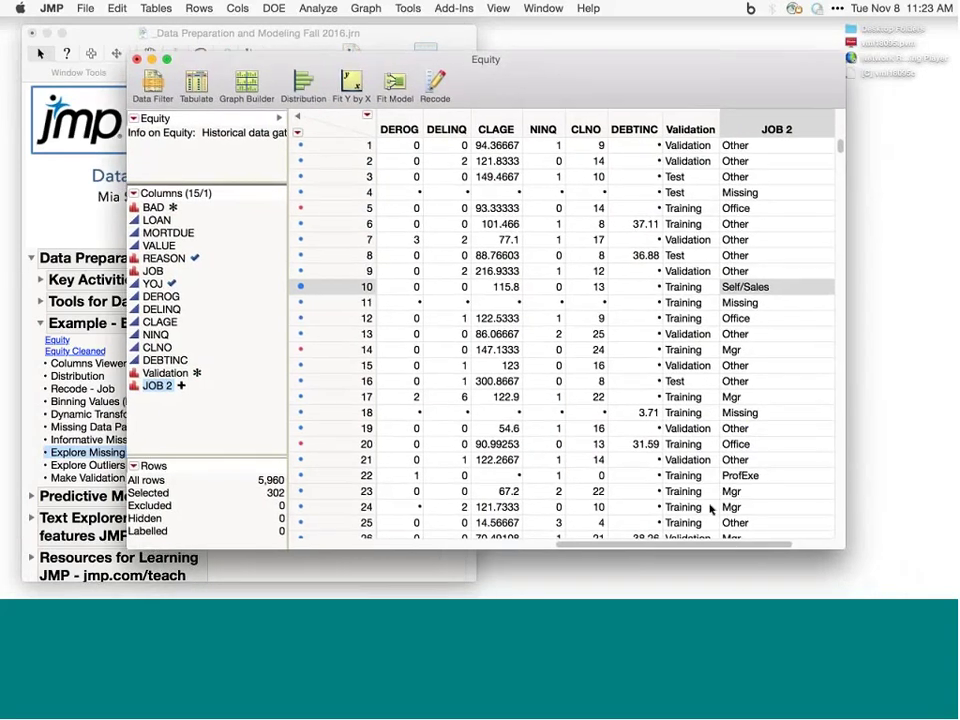
{"action": "left_click_drag", "start_coordinate": [735, 542], "coordinate": [674, 546]}
{"action": "left_click", "coordinate": [465, 128]}
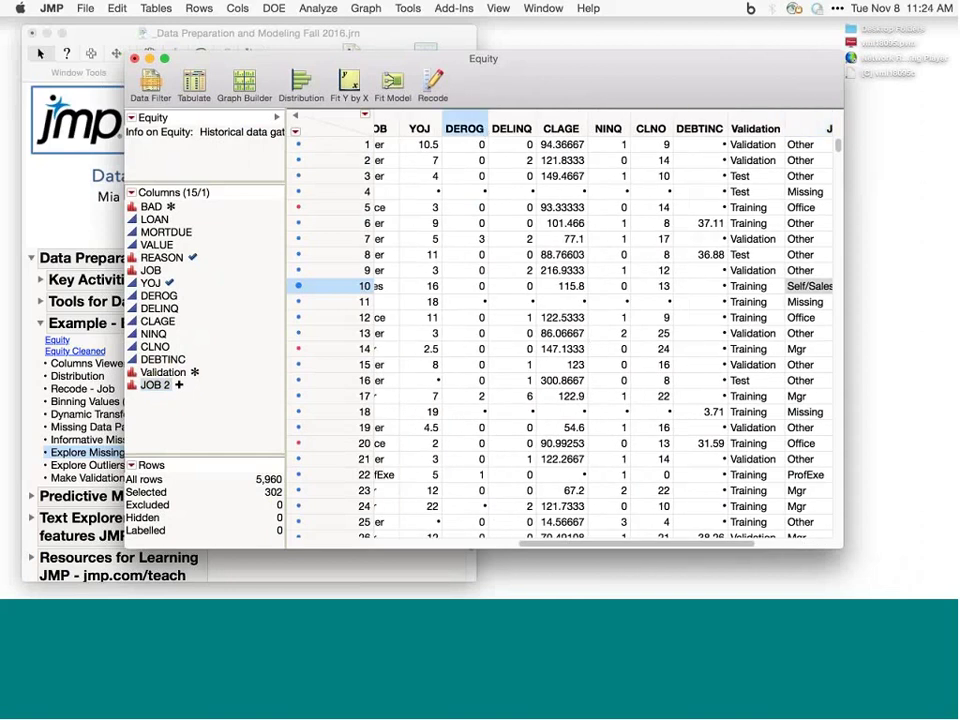
{"action": "left_click", "coordinate": [318, 9]}
{"action": "left_click", "coordinate": [318, 27]}
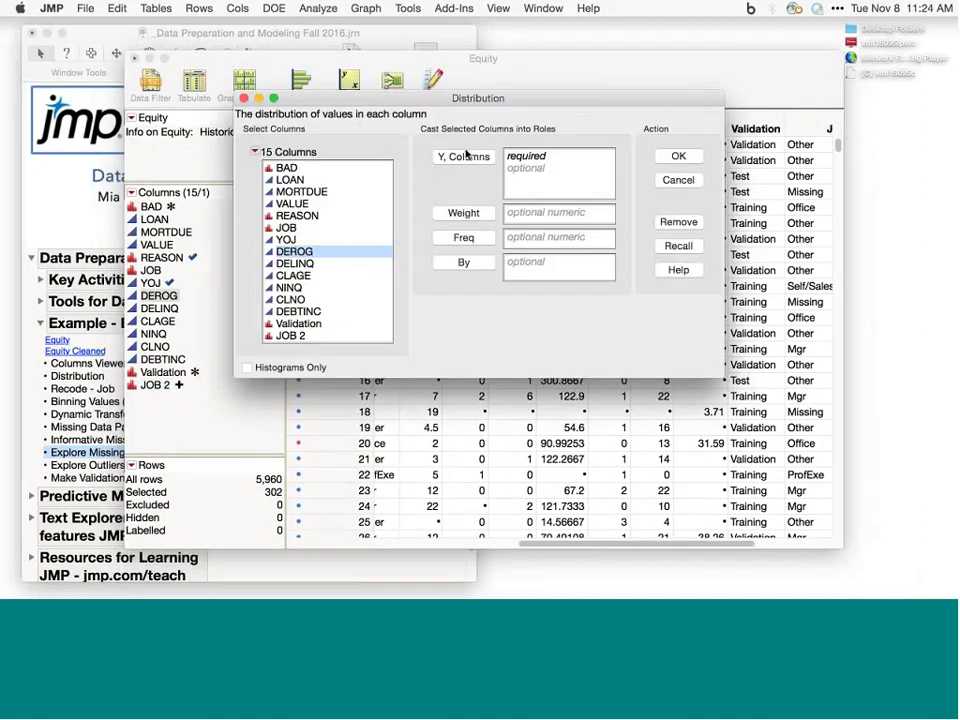
{"action": "left_click", "coordinate": [463, 156]}
{"action": "key", "text": "Return"}
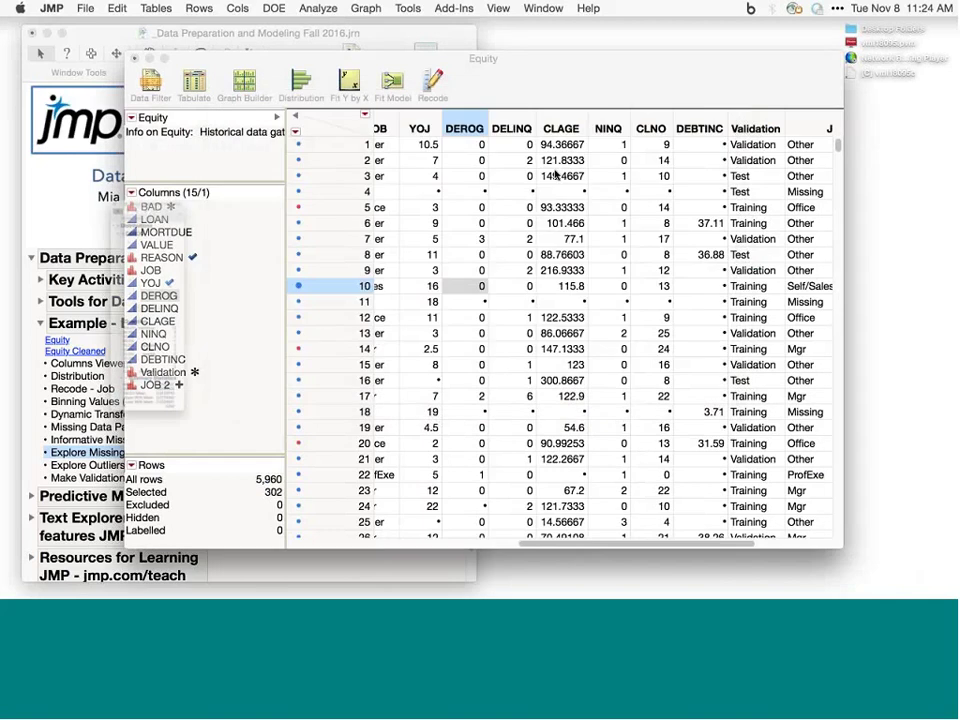
Step: Stack the DEROG distribution report horizontally, highlight the histogram bar at 0, and close the report
{"action": "left_click", "coordinate": [66, 86]}
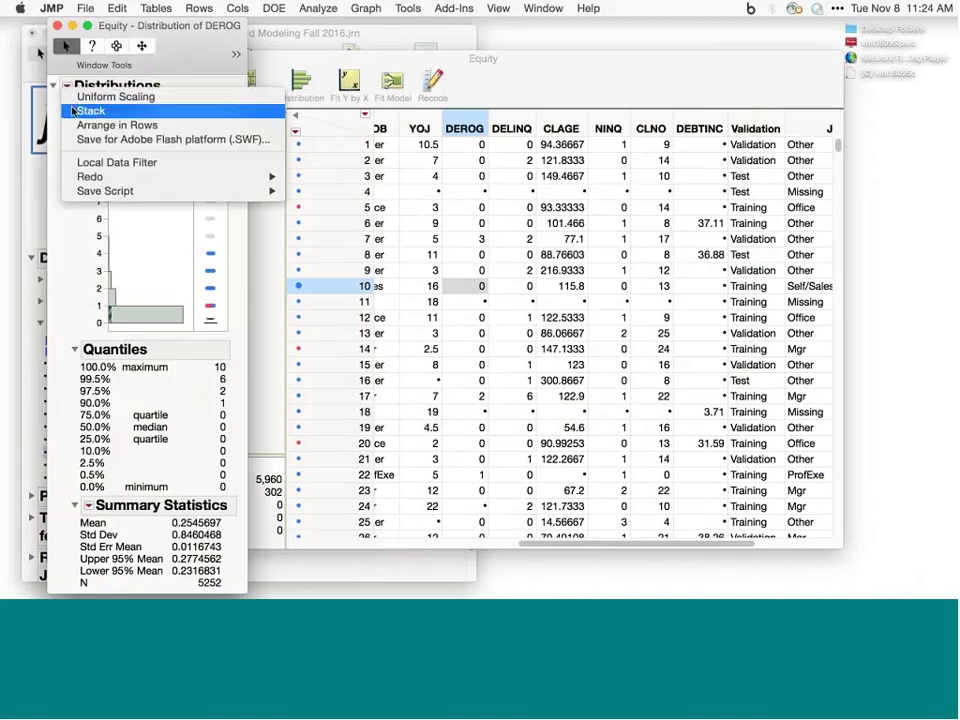
{"action": "left_click", "coordinate": [118, 109]}
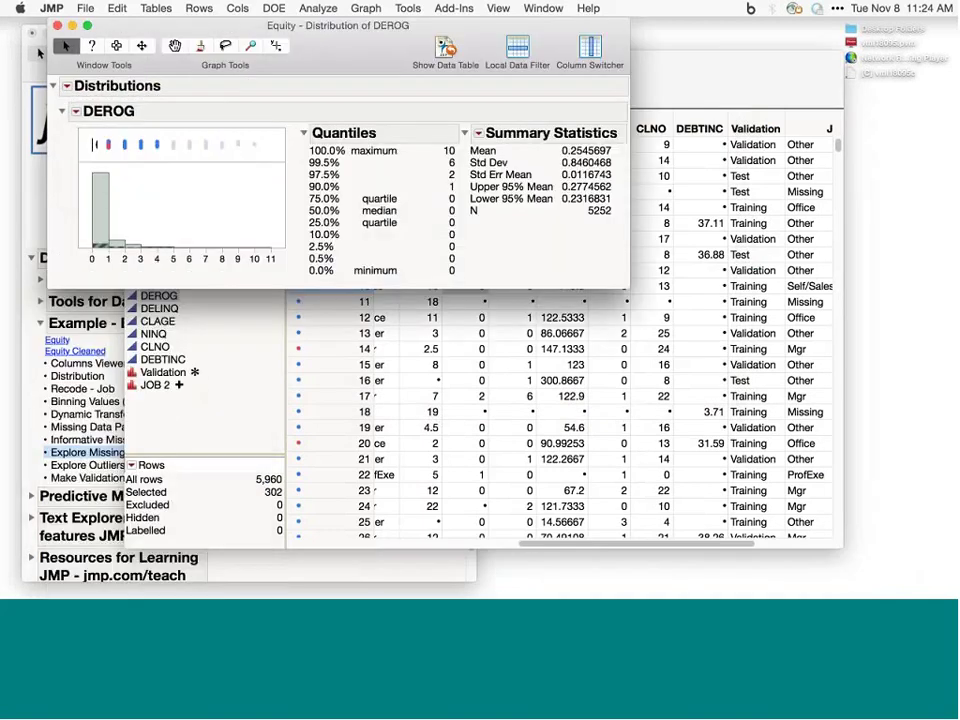
{"action": "left_click", "coordinate": [99, 200]}
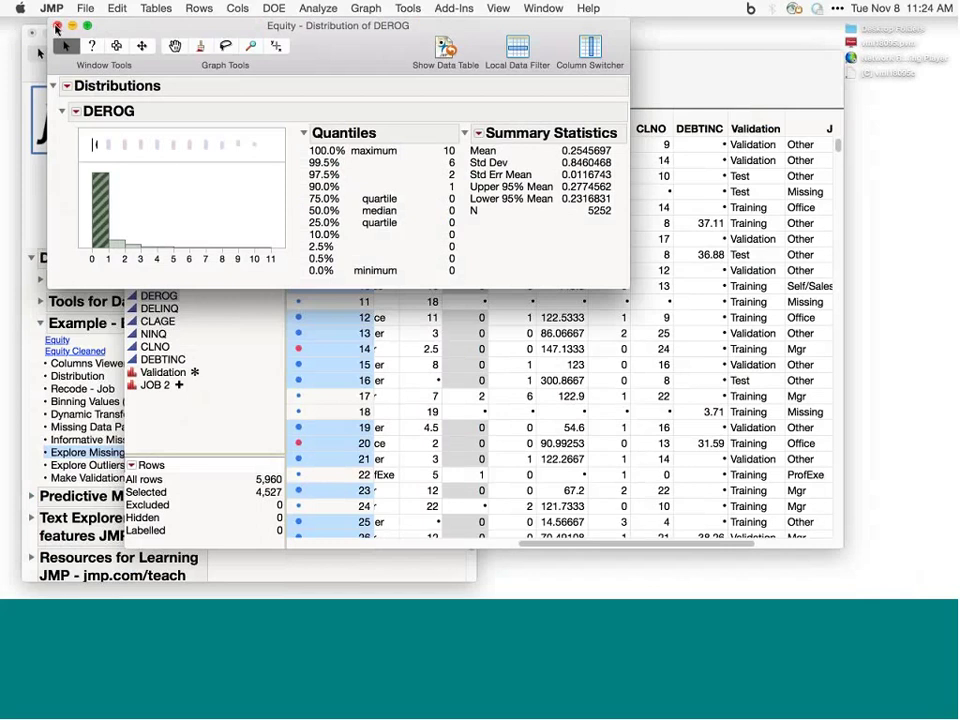
{"action": "left_click", "coordinate": [57, 25]}
Step: Add a new column after JOB 2 and start its formula with a conditional If function
{"action": "scroll", "coordinate": [767, 489], "scroll_direction": "right", "scroll_amount": 5}
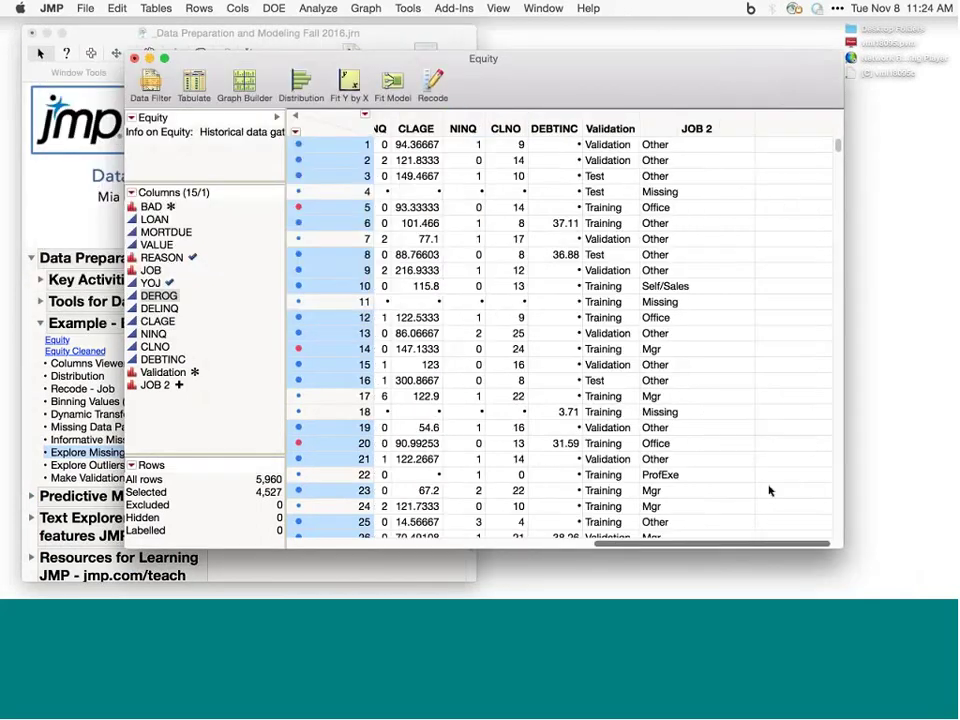
{"action": "double_click", "coordinate": [770, 128]}
{"action": "right_click", "coordinate": [775, 128]}
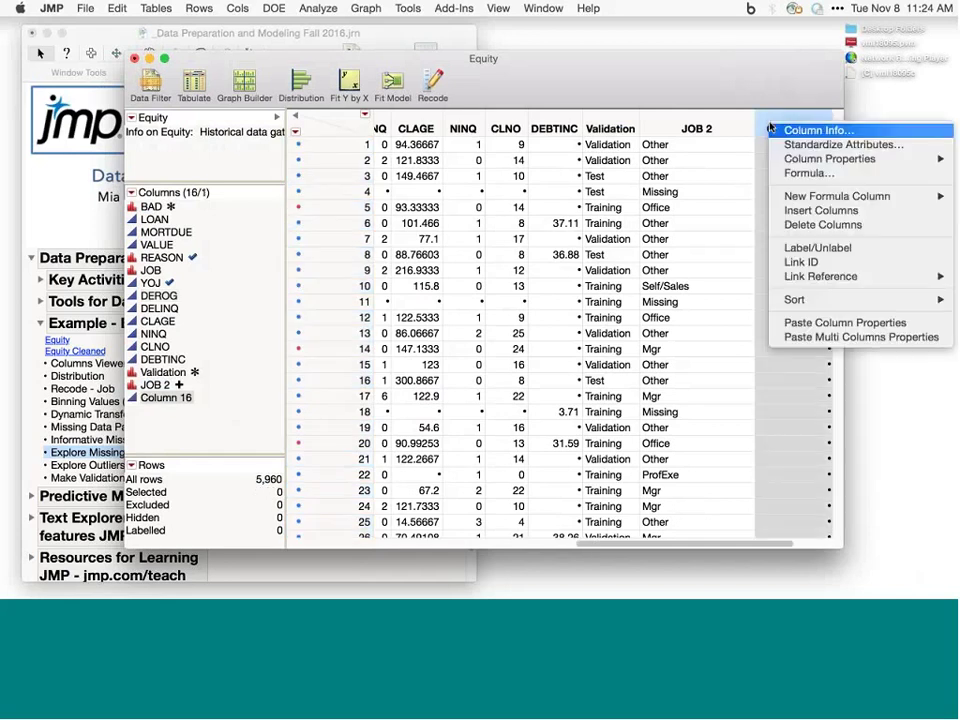
{"action": "left_click", "coordinate": [789, 172]}
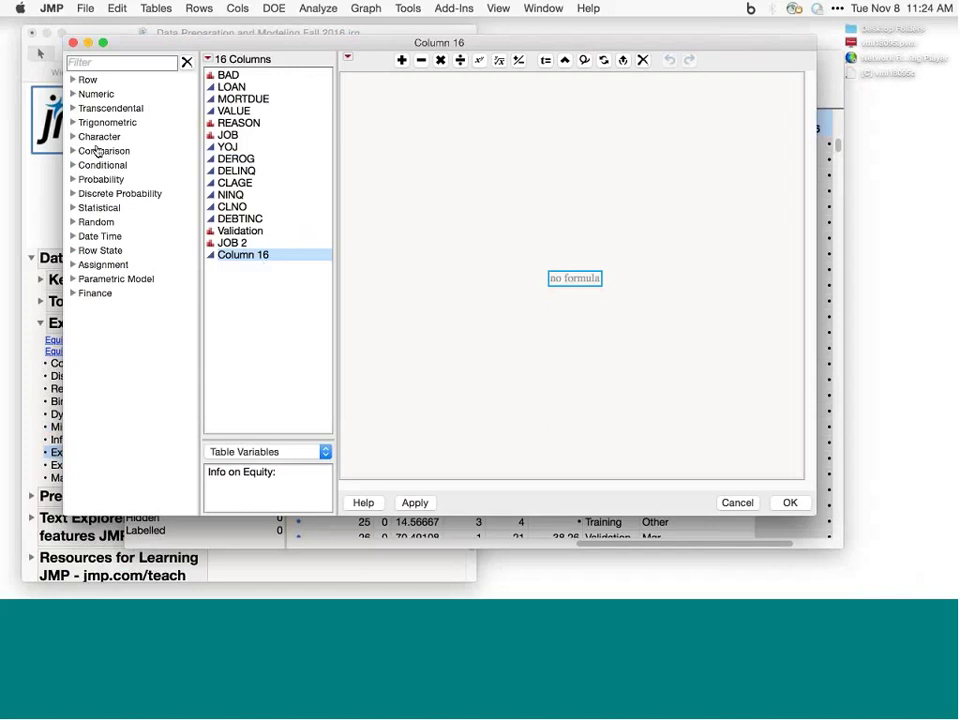
{"action": "left_click", "coordinate": [72, 166]}
{"action": "left_click", "coordinate": [94, 221]}
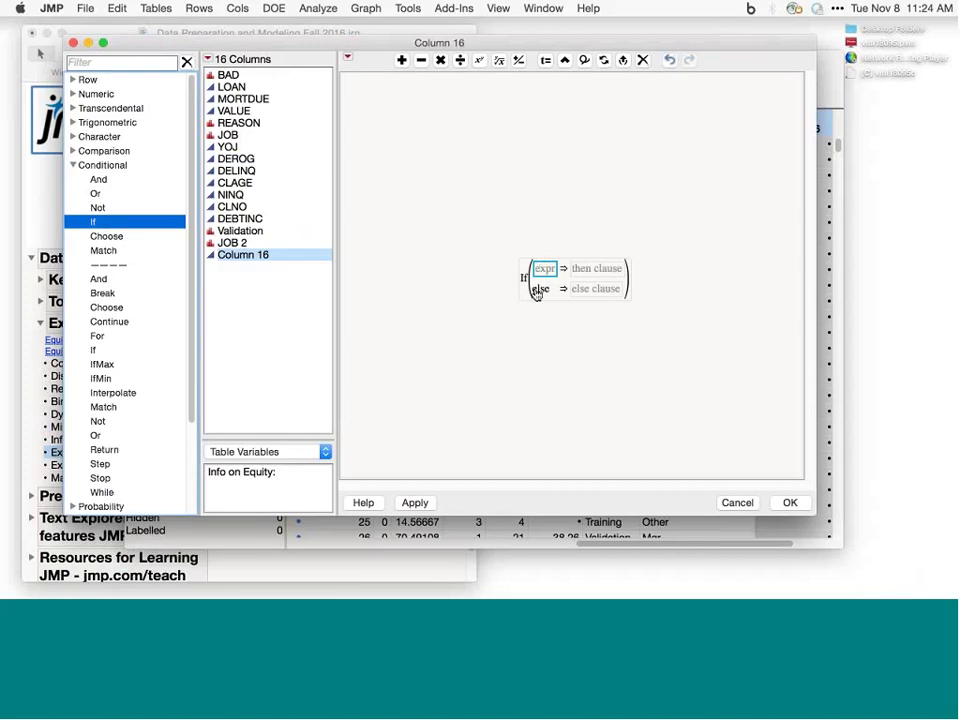
Step: Define the first If clause so that DEROG less than or equal to 0 returns "None"
{"action": "left_click", "coordinate": [263, 161]}
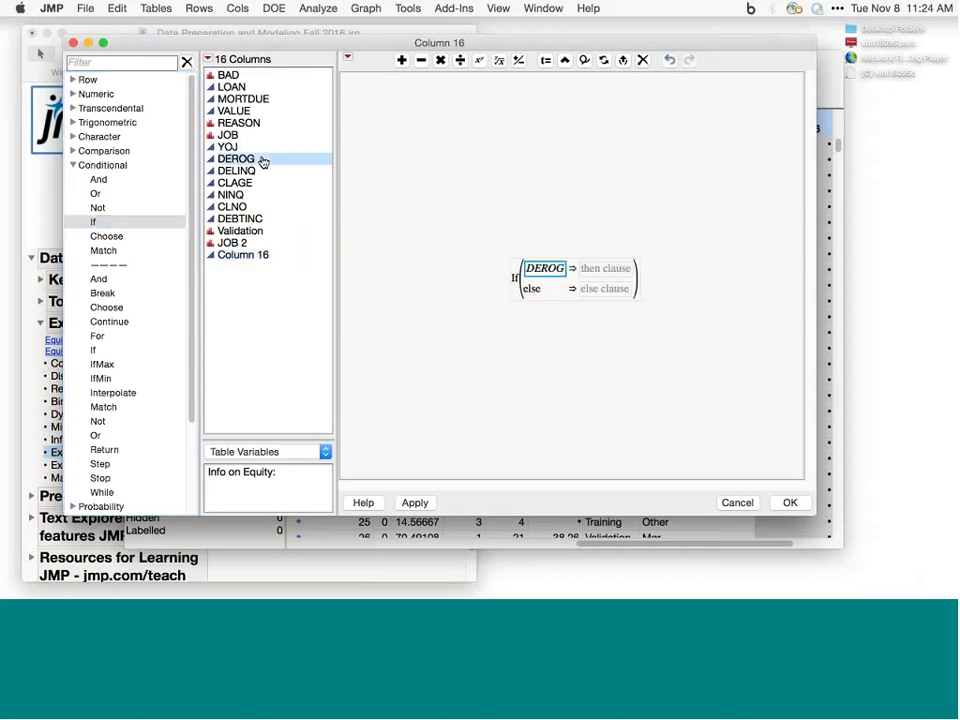
{"action": "left_click", "coordinate": [73, 151]}
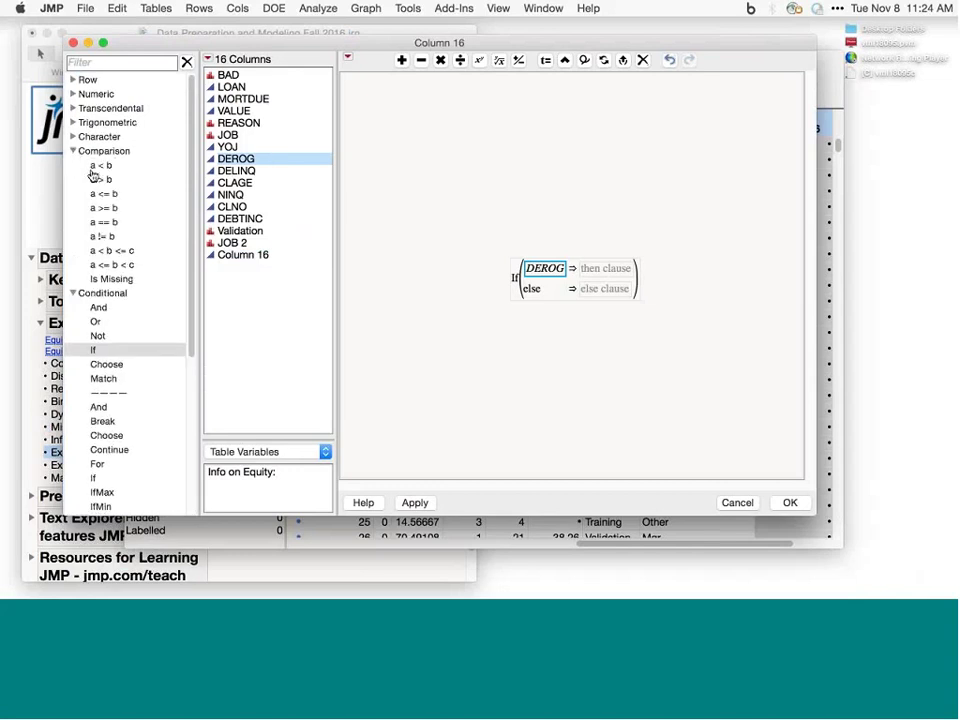
{"action": "left_click", "coordinate": [104, 193]}
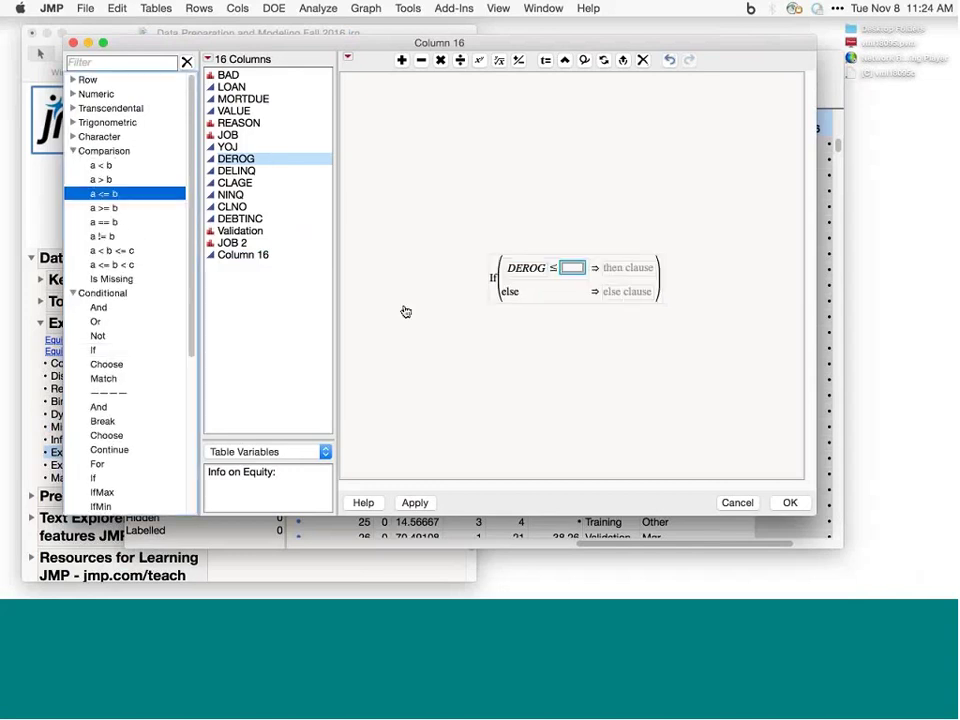
{"action": "type", "text": "0"}
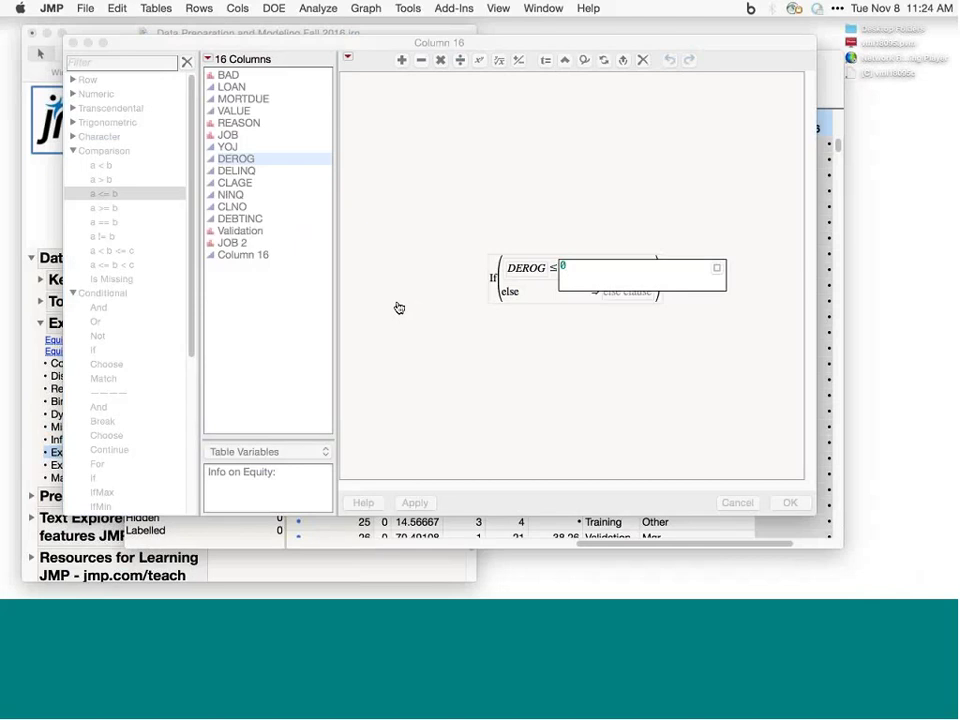
{"action": "key", "text": "Return"}
{"action": "left_click", "coordinate": [612, 274]}
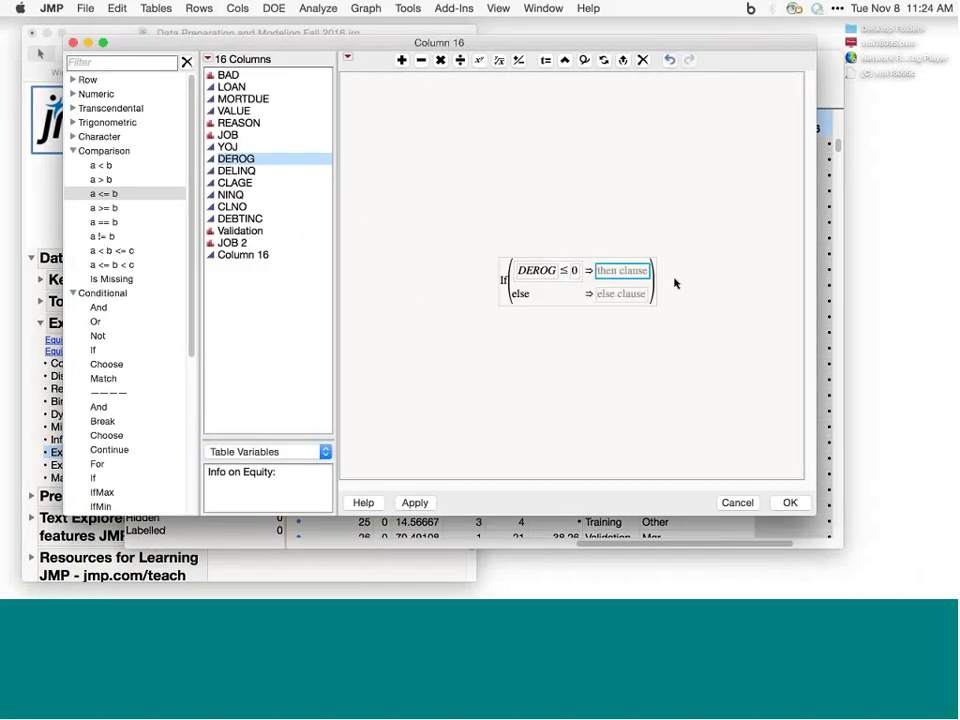
{"action": "type", "text": "\"\""}
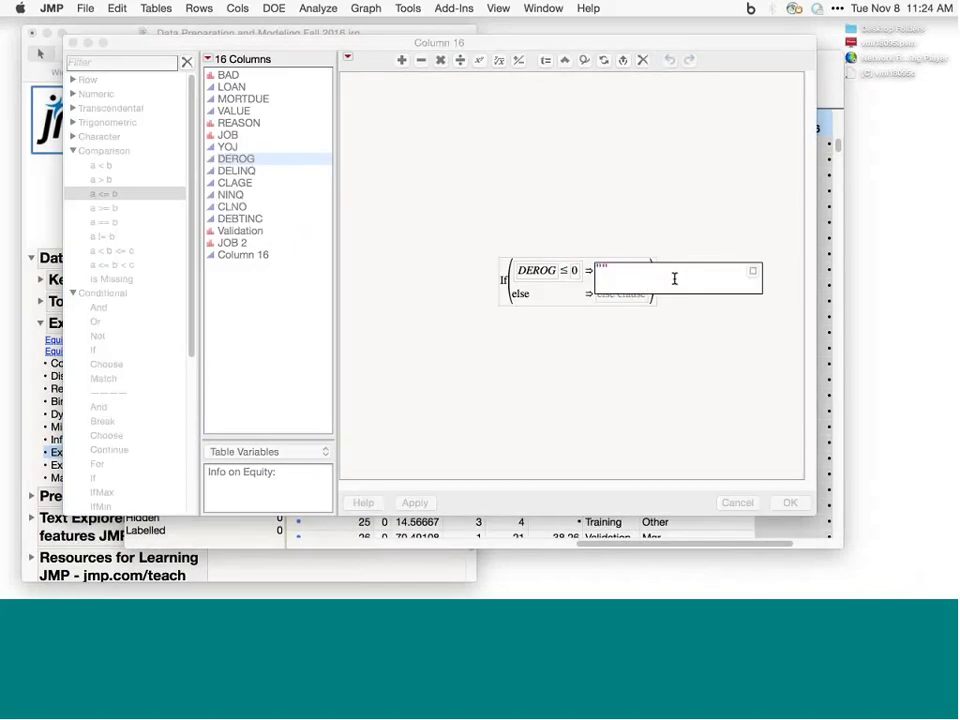
{"action": "type", "text": "None"}
{"action": "left_click", "coordinate": [408, 383]}
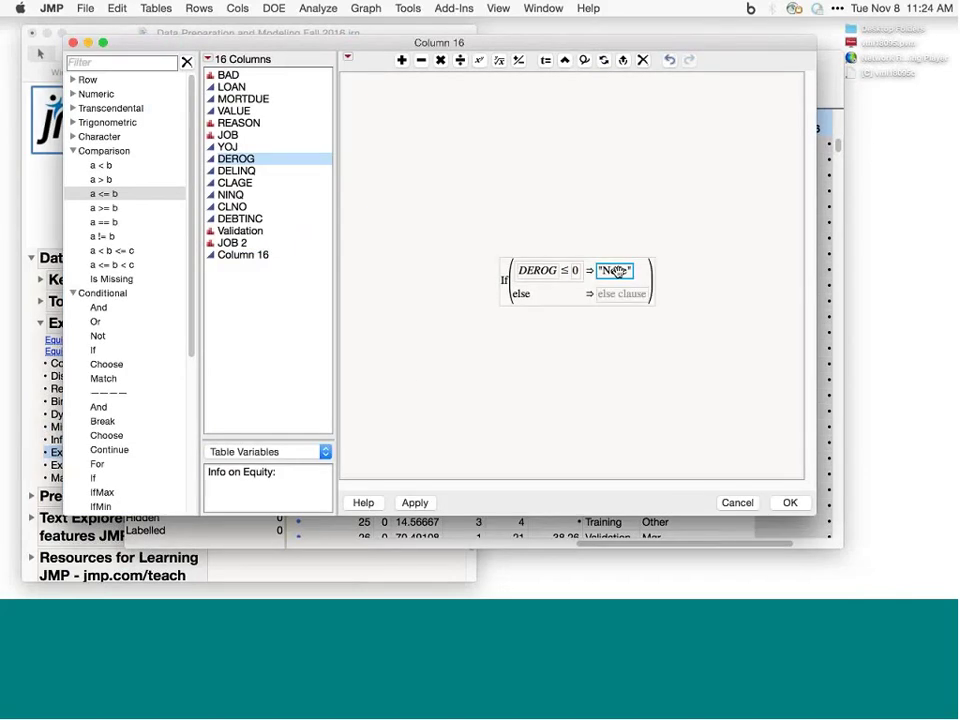
Step: Add a second clause to the If formula with the condition DEROG > 0
{"action": "left_click", "coordinate": [565, 62]}
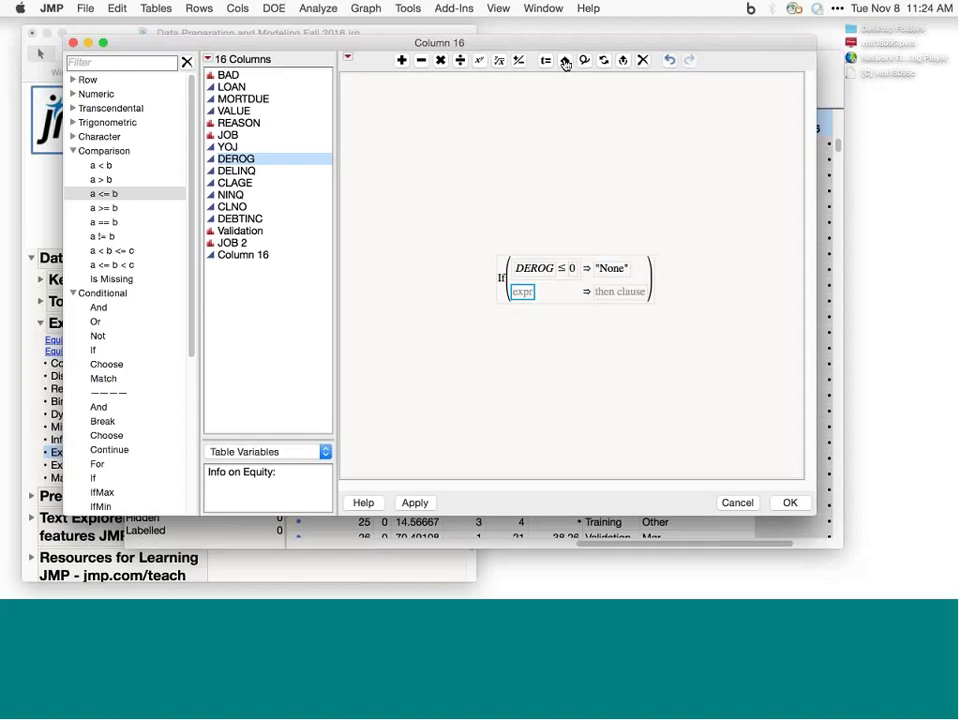
{"action": "left_click", "coordinate": [525, 281]}
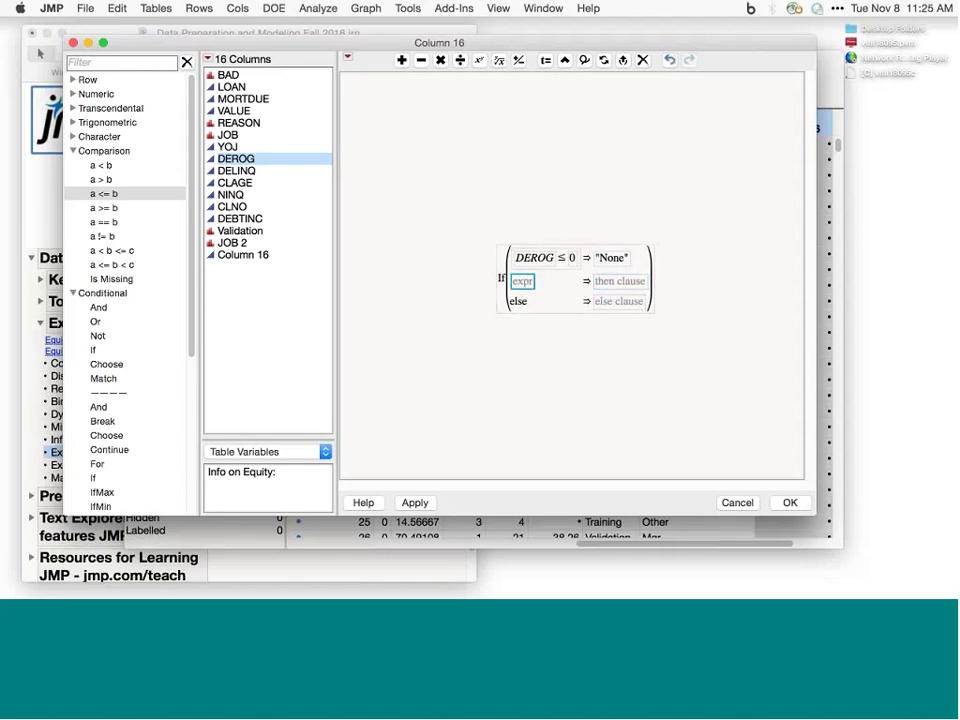
{"action": "left_click", "coordinate": [271, 159]}
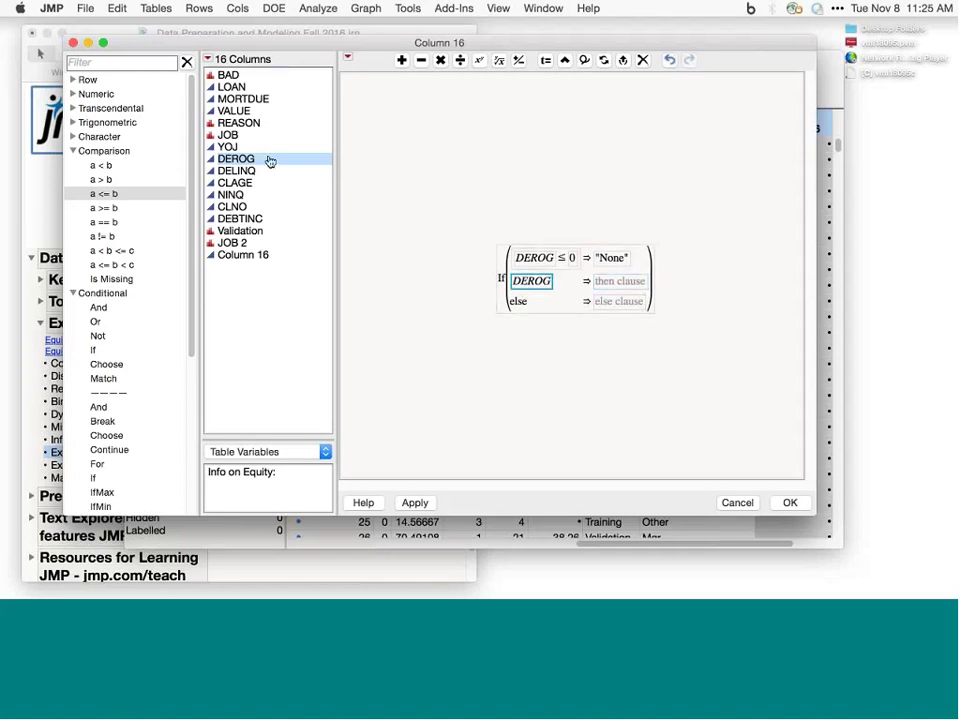
{"action": "left_click", "coordinate": [107, 182]}
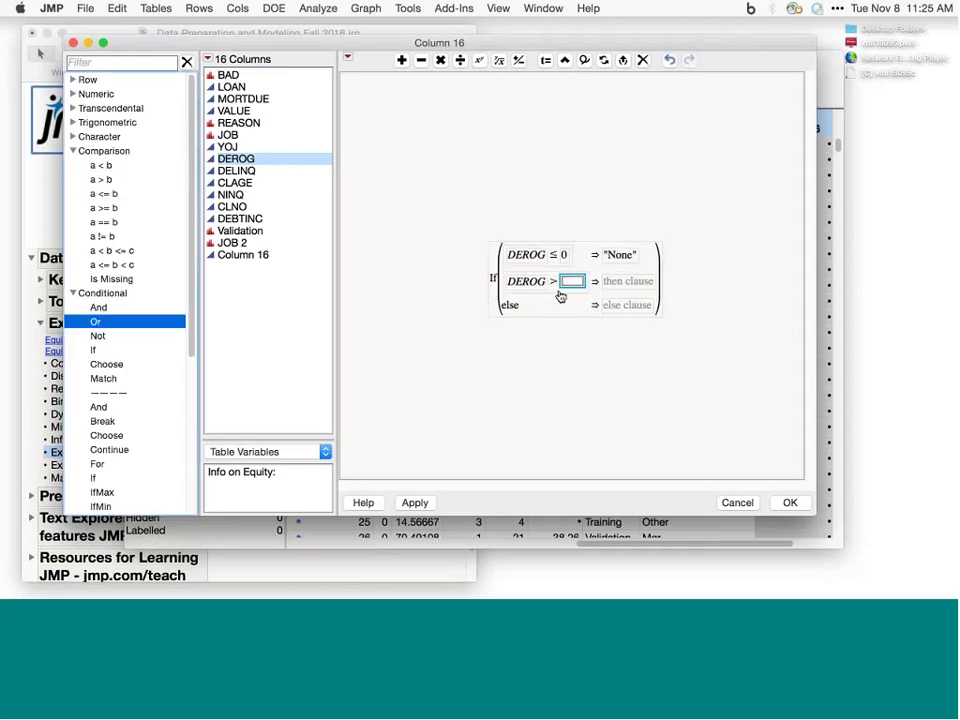
{"action": "type", "text": "0"}
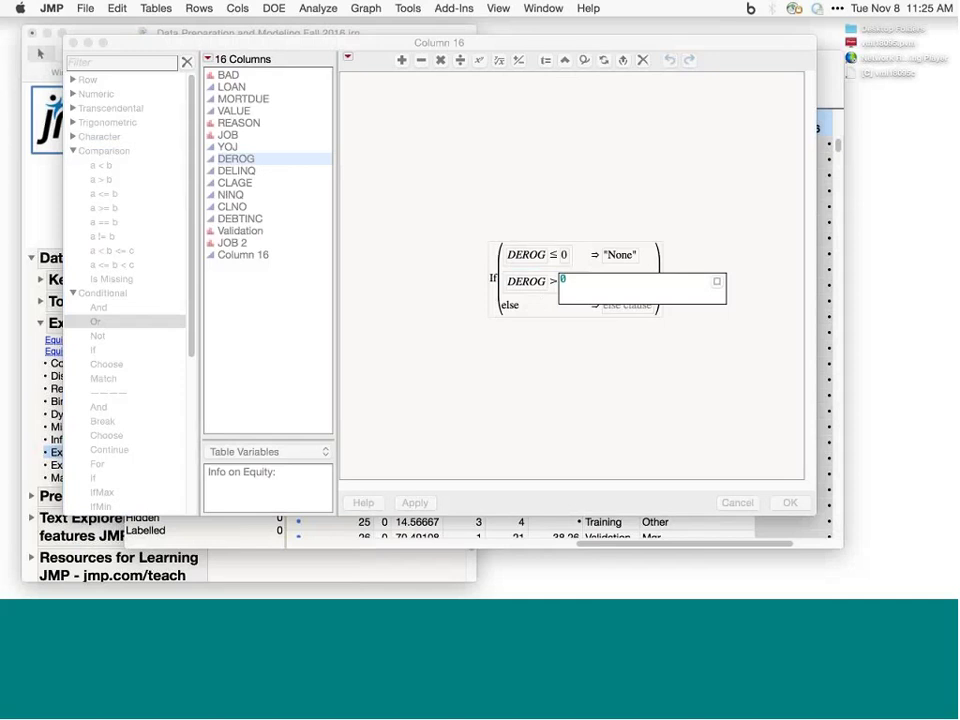
{"action": "key", "text": "Return"}
Step: Set the result of the DEROG > 0 clause to "1 or More"
{"action": "left_click", "coordinate": [607, 285]}
{"action": "left_click", "coordinate": [607, 286]}
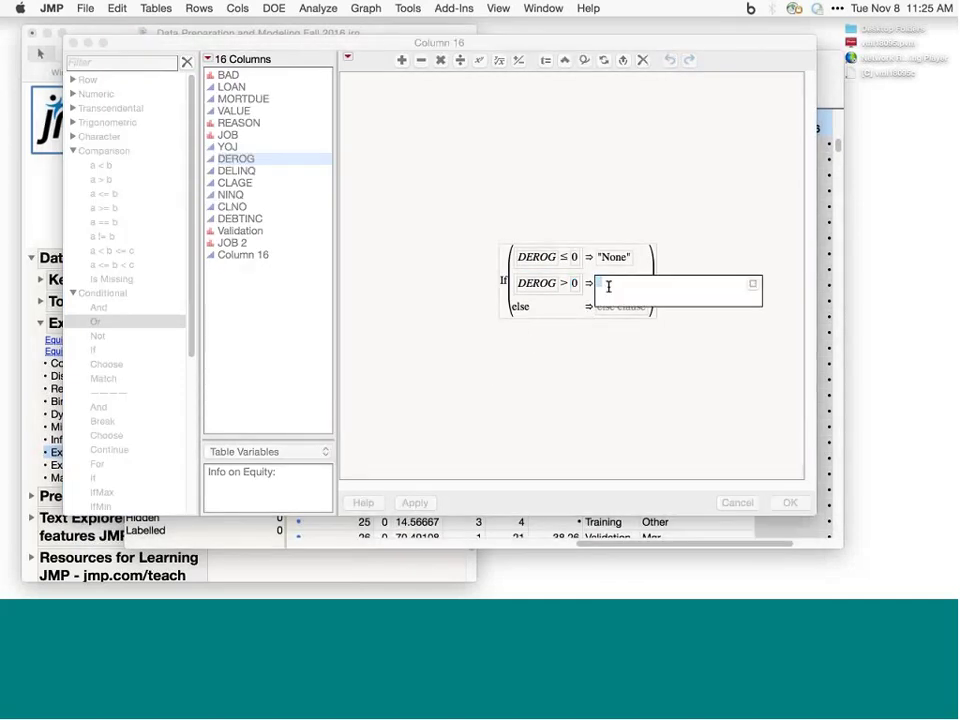
{"action": "type", "text": "\"\""}
{"action": "type", "text": "1 or More"}
{"action": "key", "text": "super+a"}
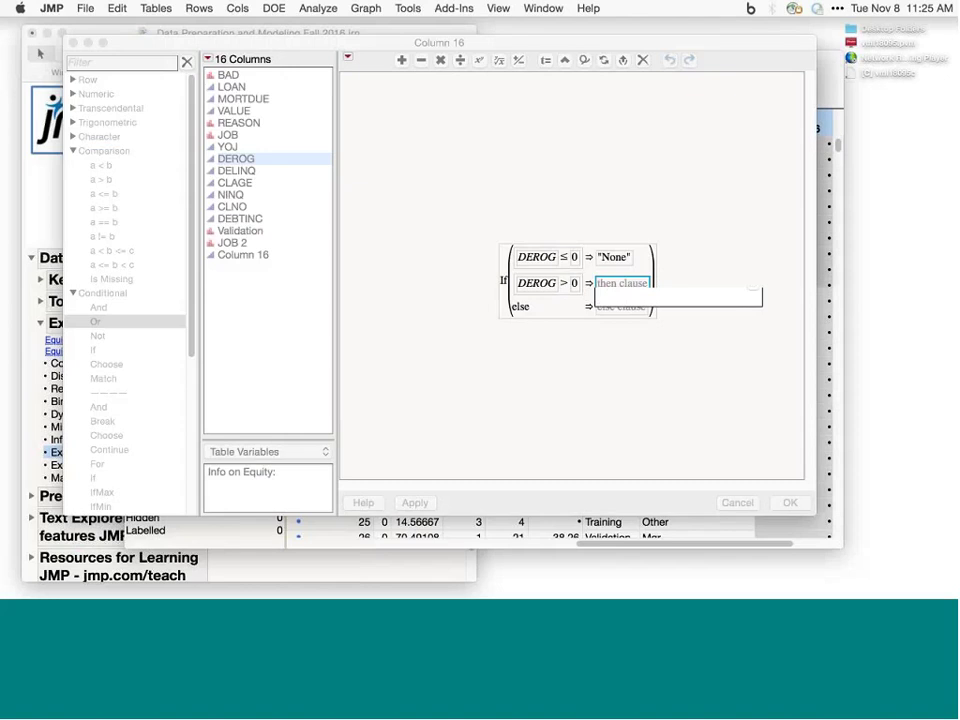
{"action": "key", "text": "Escape"}
Step: Add a third If clause that returns "Missing" when Is Missing(DEROG) is true
{"action": "left_click", "coordinate": [516, 306]}
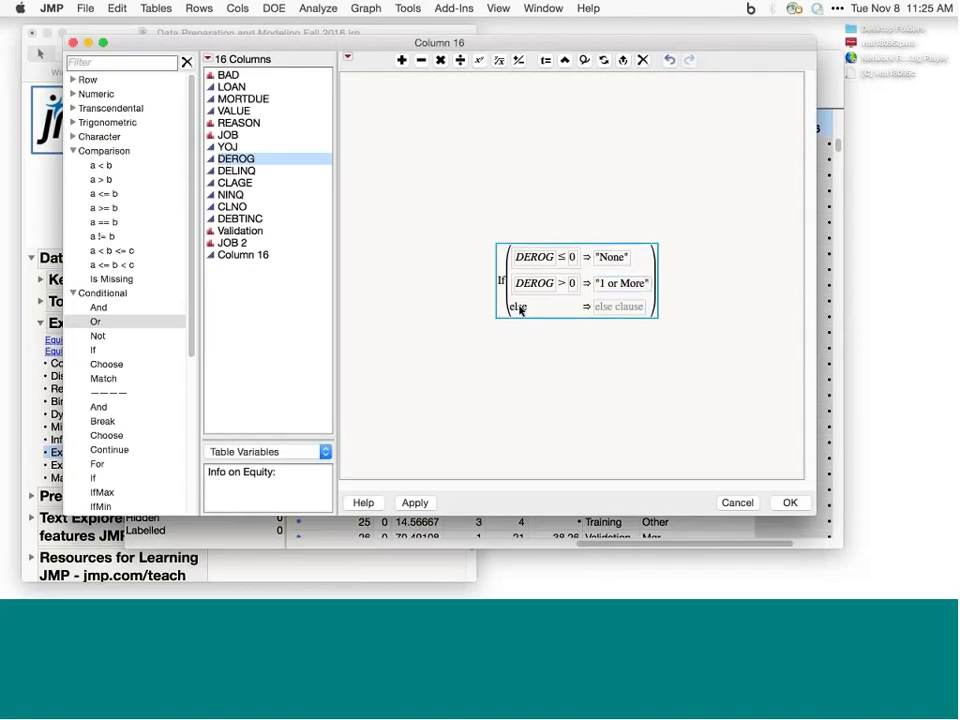
{"action": "left_click", "coordinate": [565, 61]}
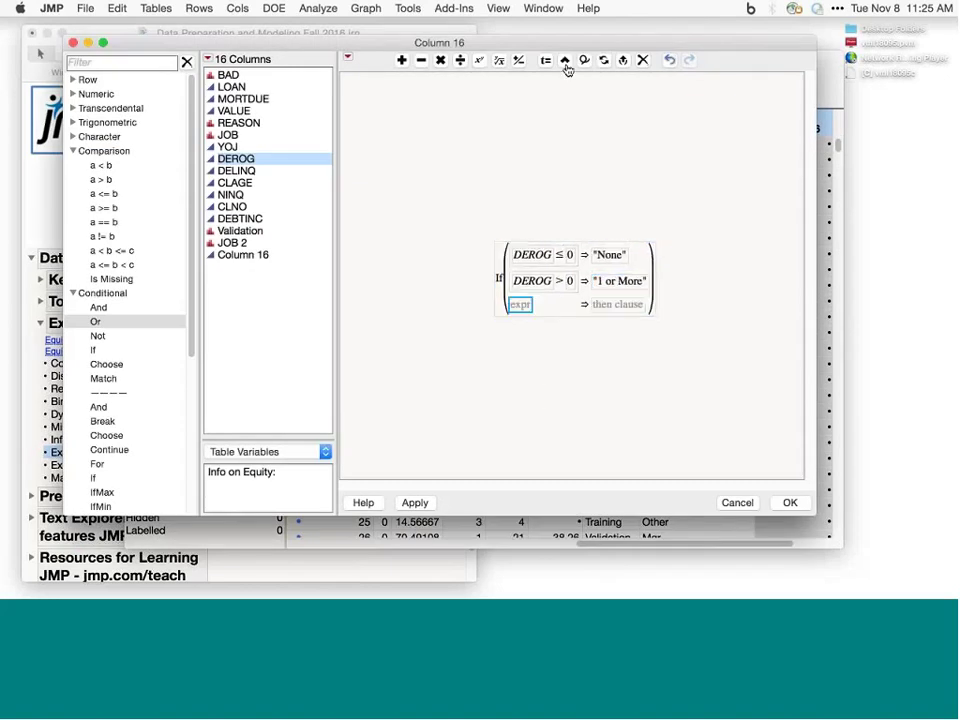
{"action": "left_click", "coordinate": [281, 164]}
{"action": "left_click", "coordinate": [154, 277]}
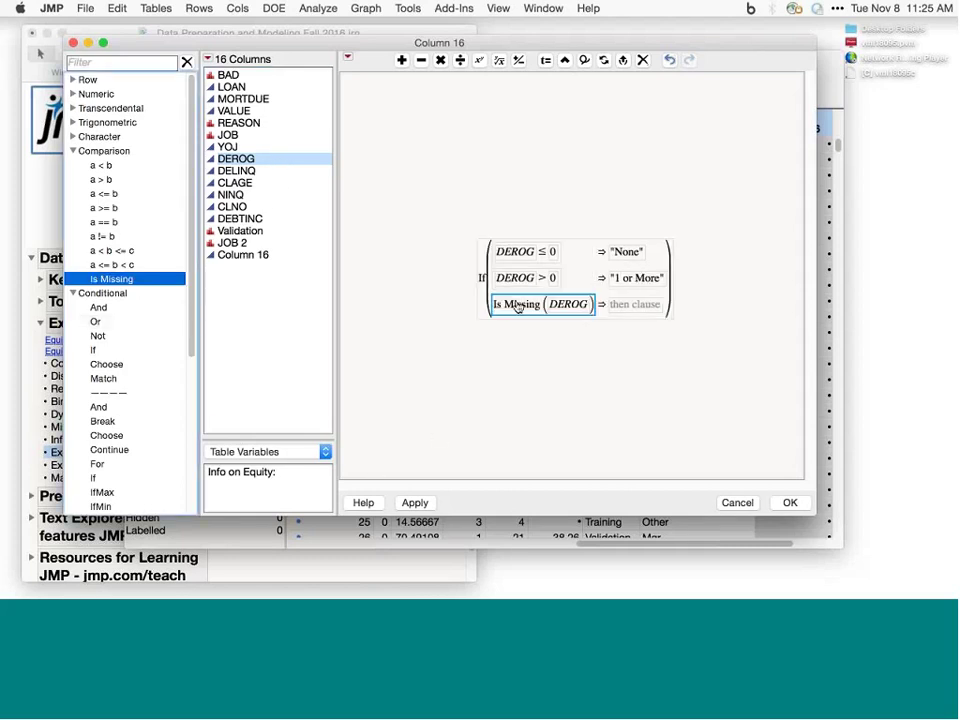
{"action": "double_click", "coordinate": [642, 306]}
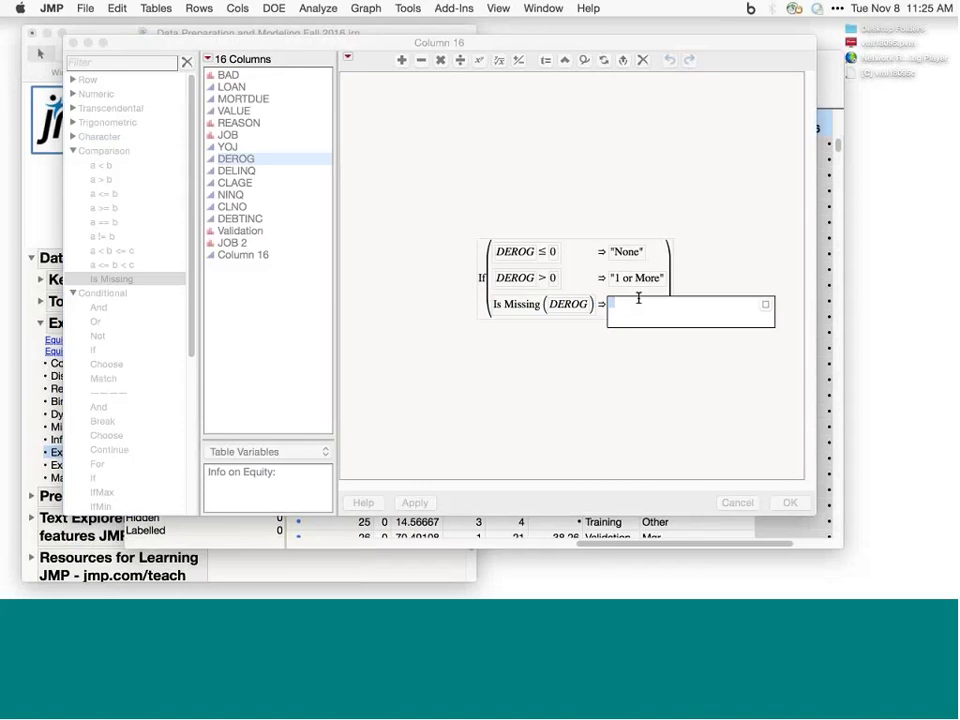
{"action": "type", "text": "\"Missing"}
{"action": "left_click", "coordinate": [448, 378]}
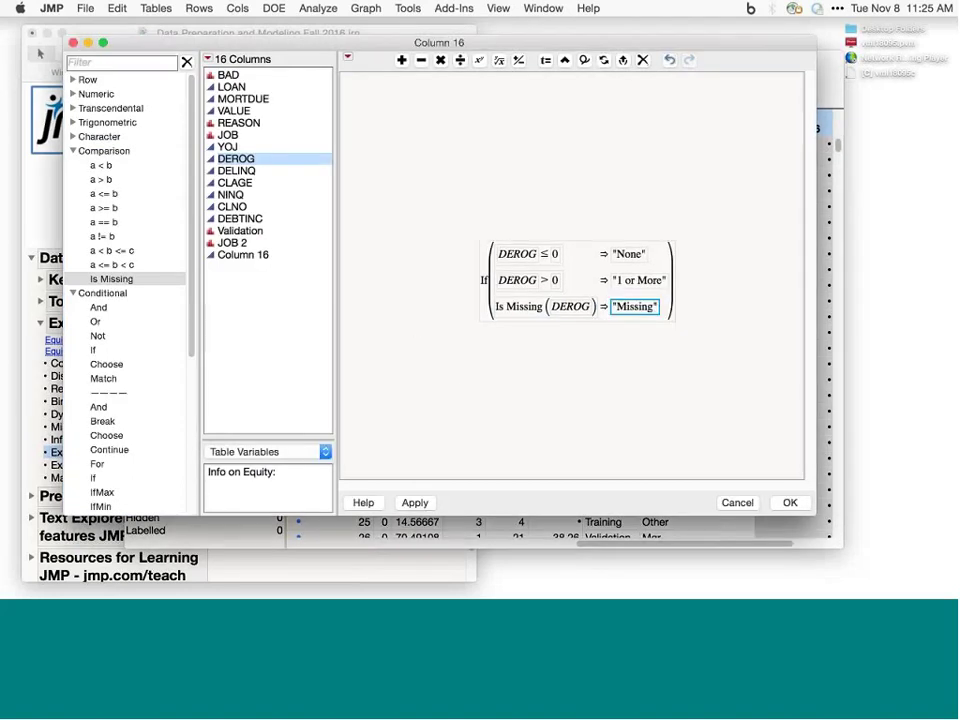
Step: Accept the three-clause DEROG formula for Column 16 and look up the Make Binning Formula column utility
{"action": "left_click", "coordinate": [792, 502]}
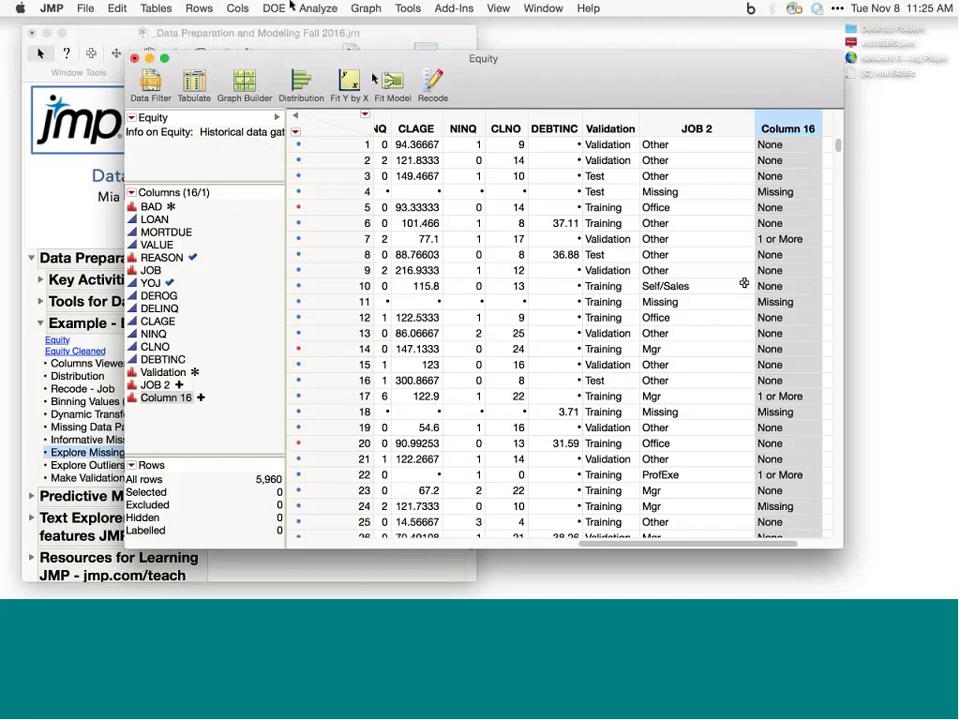
{"action": "left_click", "coordinate": [237, 8]}
{"action": "mouse_move", "coordinate": [281, 237]}
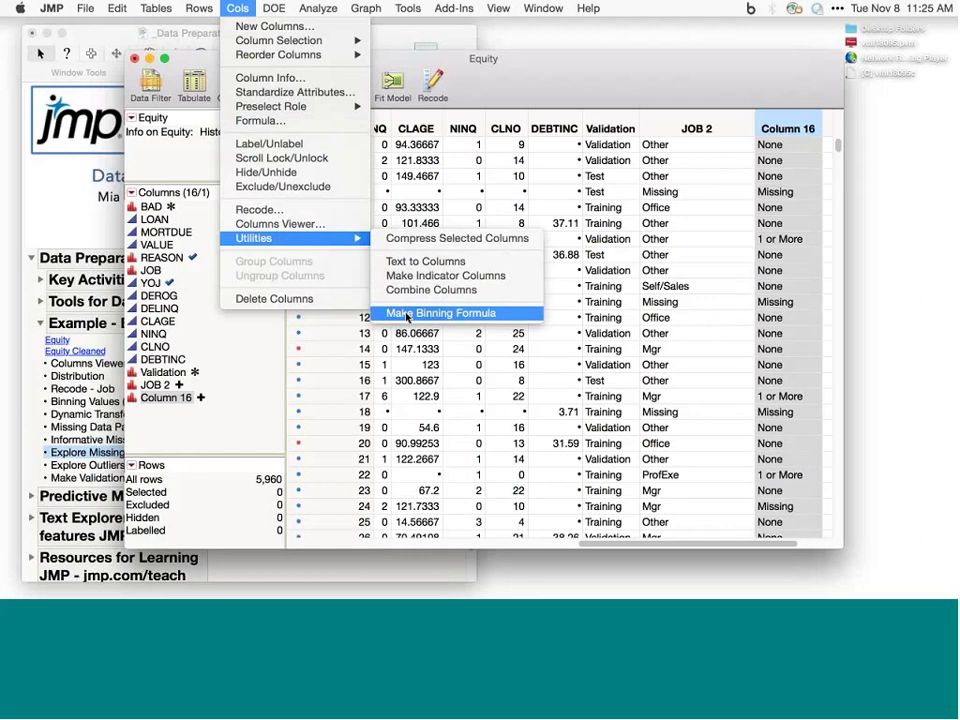
{"action": "left_click", "coordinate": [553, 86]}
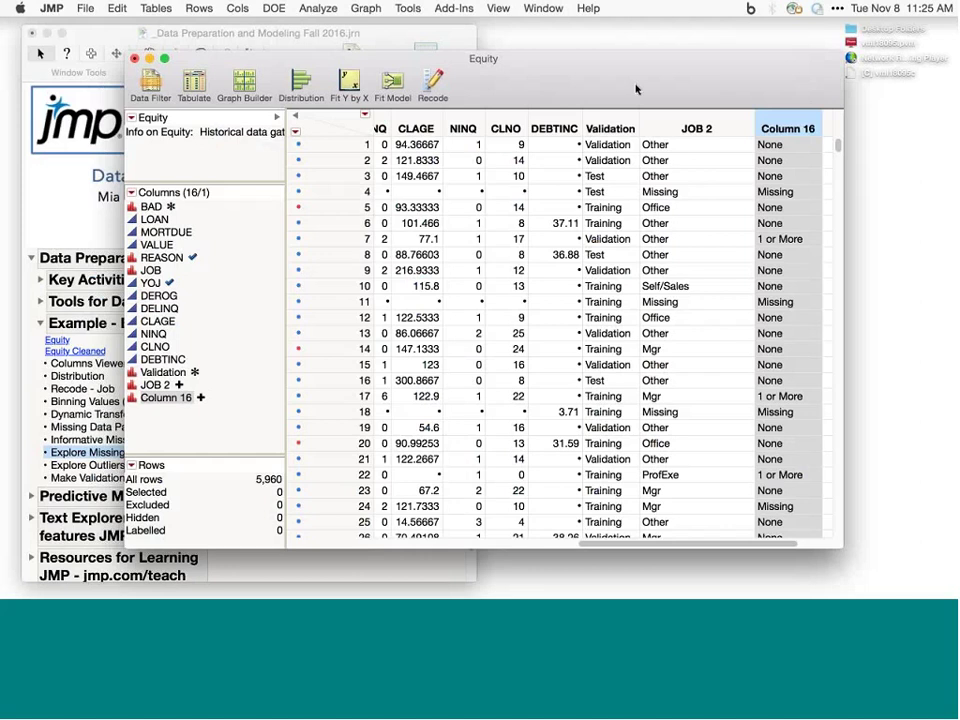
Step: Plot VALUE as a histogram in Graph Builder and adjust it to much narrower bins
{"action": "left_click_drag", "start_coordinate": [478, 62], "coordinate": [395, 64]}
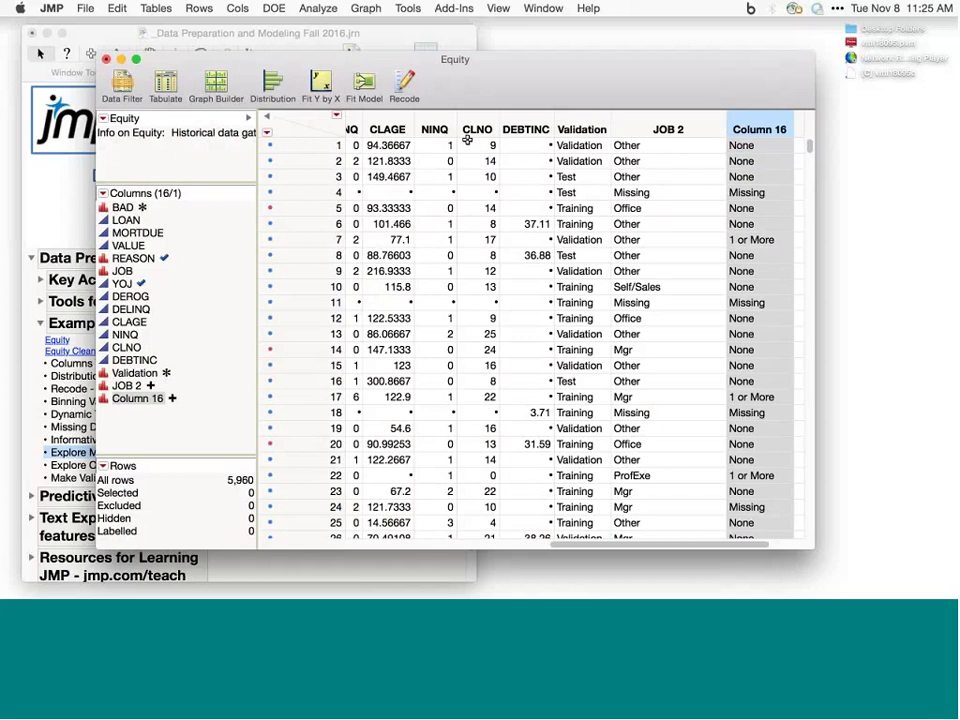
{"action": "scroll", "coordinate": [467, 140], "scroll_direction": "left", "scroll_amount": 10}
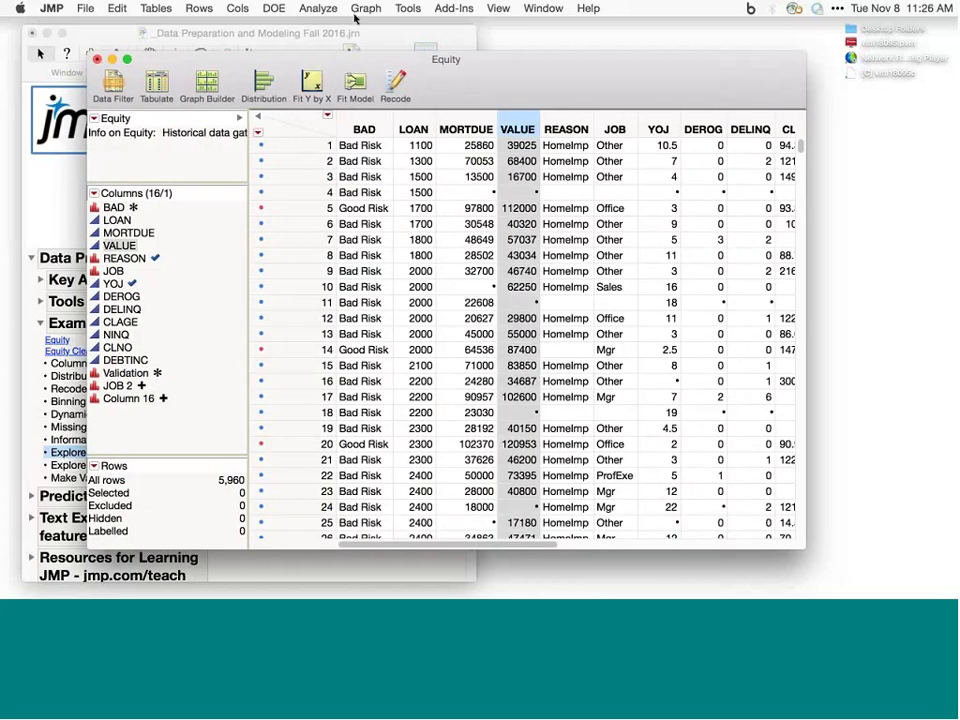
{"action": "left_click", "coordinate": [355, 10]}
{"action": "left_click", "coordinate": [357, 30]}
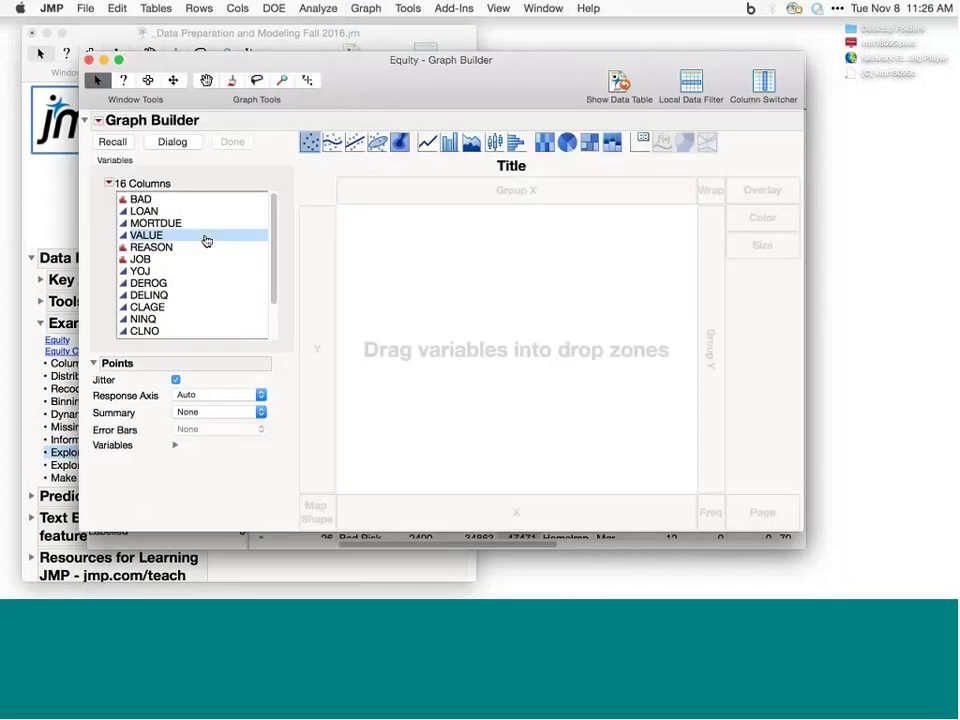
{"action": "left_click_drag", "start_coordinate": [206, 241], "coordinate": [506, 411]}
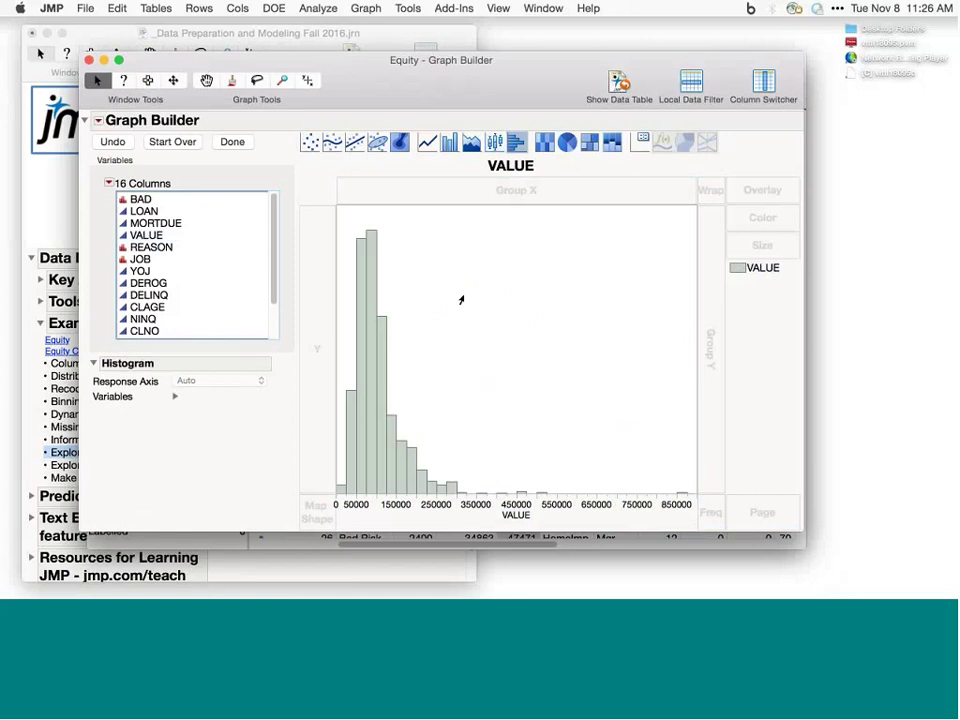
{"action": "left_click", "coordinate": [208, 81]}
{"action": "mouse_move", "coordinate": [448, 275]}
{"action": "left_mouse_down"}
{"action": "mouse_move", "coordinate": [452, 330]}
{"action": "mouse_move", "coordinate": [448, 266]}
{"action": "left_mouse_up"}
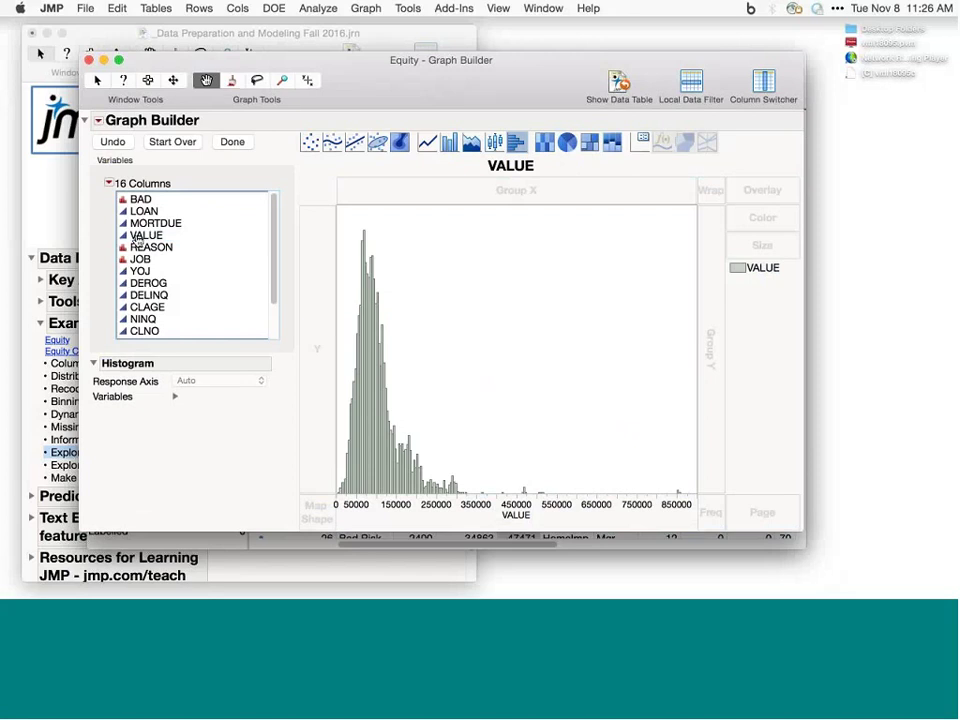
Step: Create a Log transform of VALUE within Graph Builder and lengthen the variable list to show all columns
{"action": "right_click", "coordinate": [137, 238]}
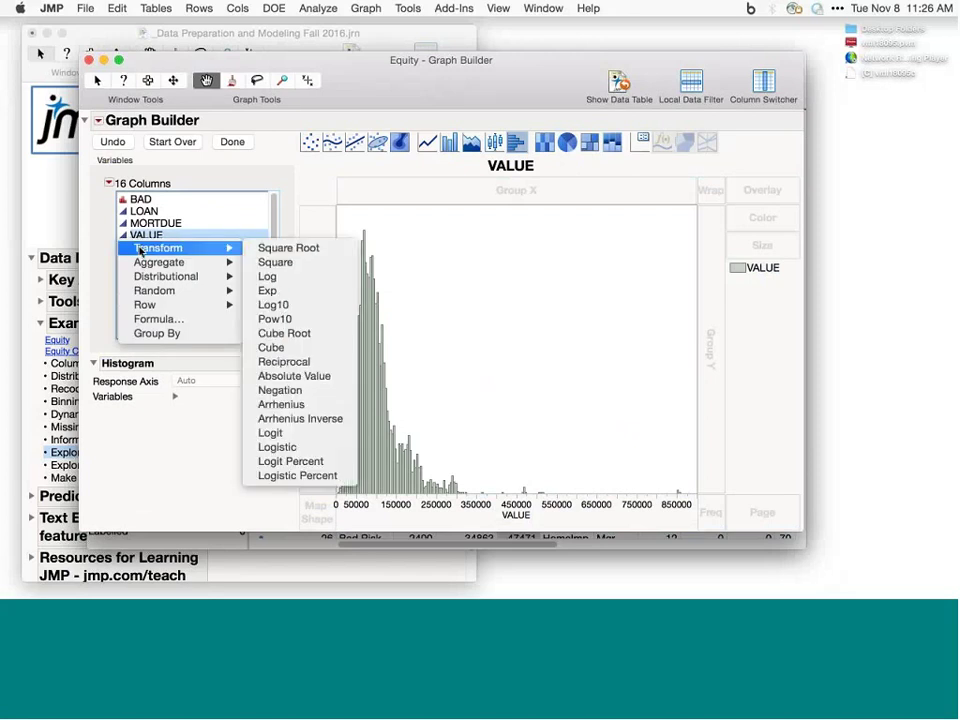
{"action": "mouse_move", "coordinate": [142, 263]}
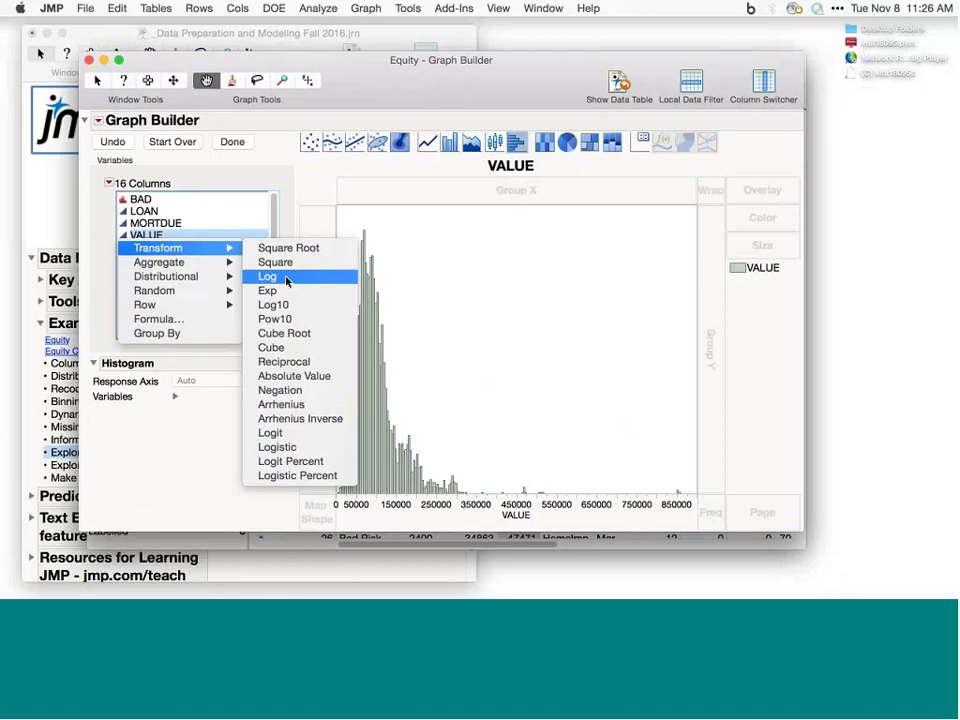
{"action": "left_click", "coordinate": [286, 282]}
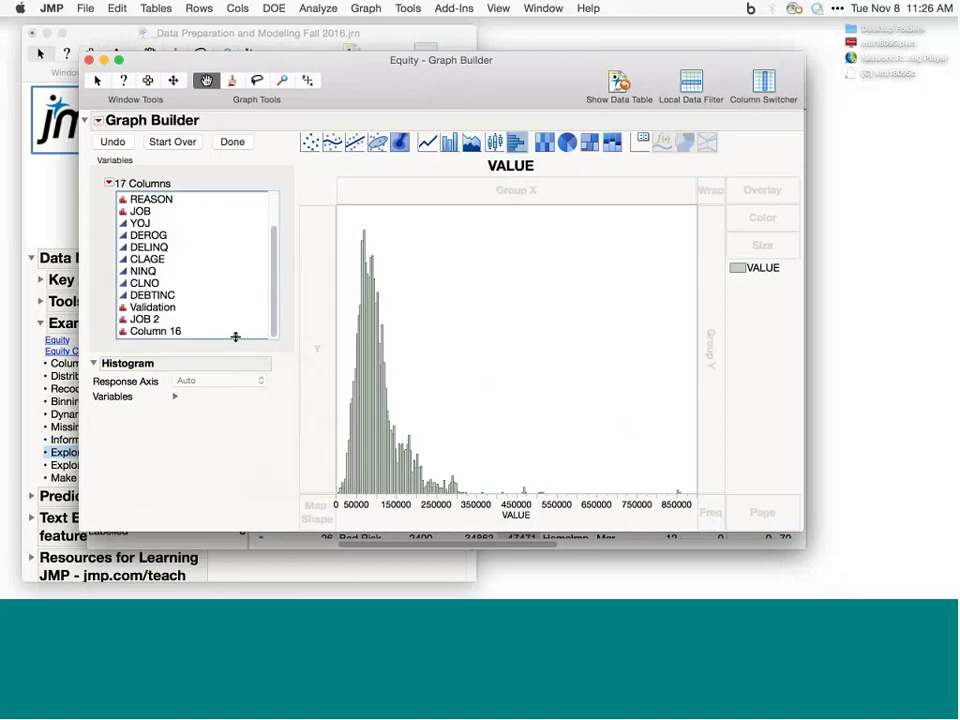
{"action": "left_click_drag", "start_coordinate": [236, 337], "coordinate": [227, 405]}
{"action": "left_click", "coordinate": [216, 386]}
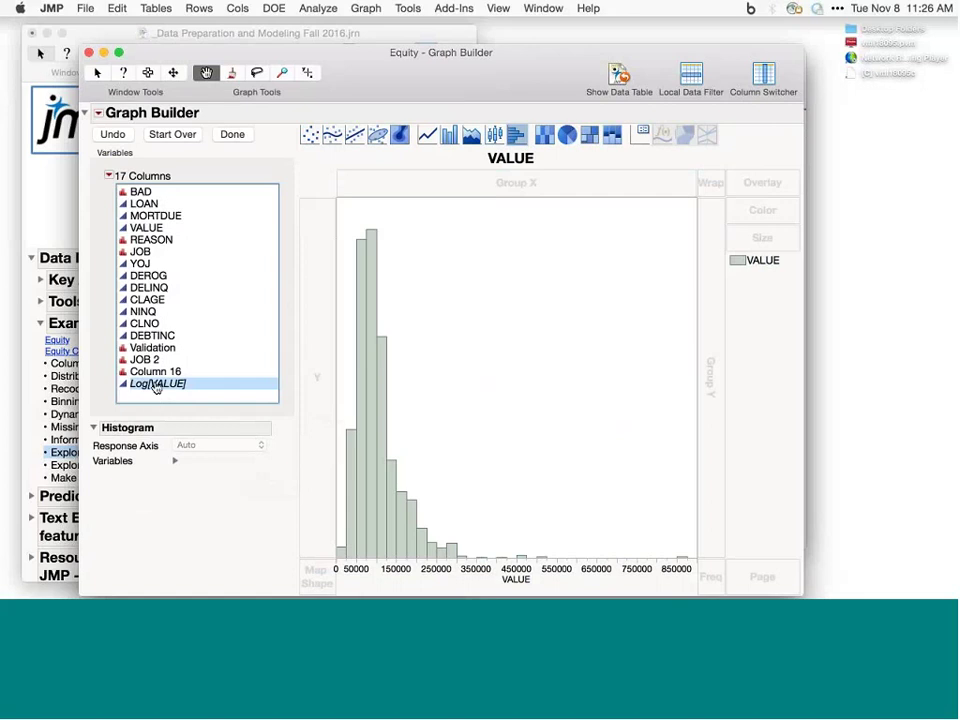
Step: Replace VALUE with Log[VALUE] on the histogram's X axis and narrow the bins
{"action": "mouse_move", "coordinate": [165, 387]}
{"action": "left_mouse_down"}
{"action": "mouse_move", "coordinate": [177, 406]}
{"action": "mouse_move", "coordinate": [161, 390]}
{"action": "left_mouse_up"}
{"action": "left_click_drag", "start_coordinate": [396, 73], "coordinate": [401, 47]}
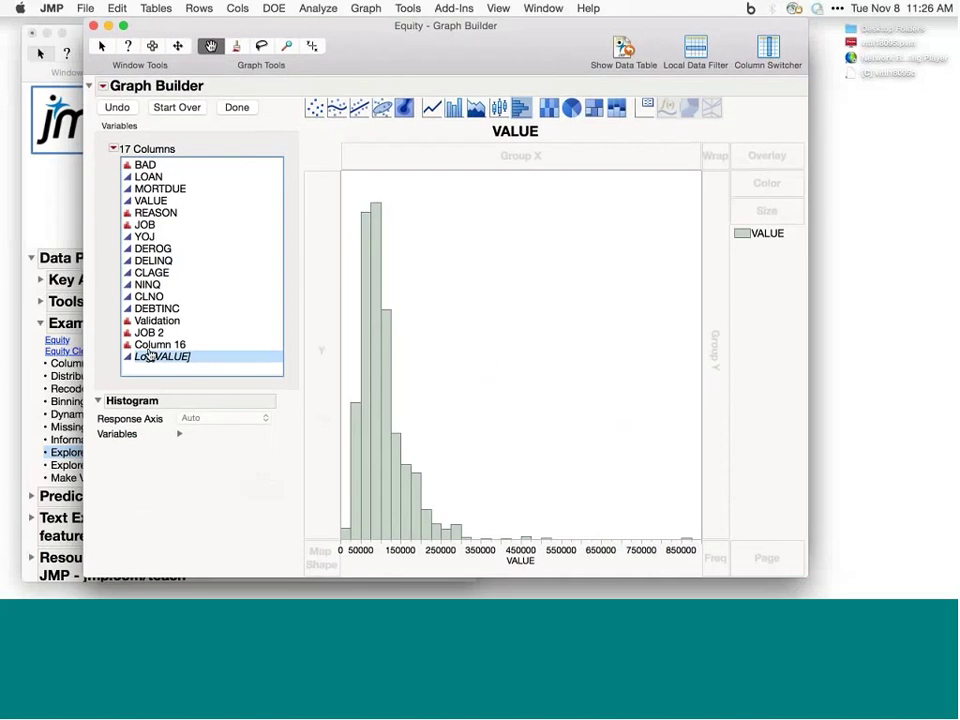
{"action": "left_click_drag", "start_coordinate": [152, 363], "coordinate": [521, 544]}
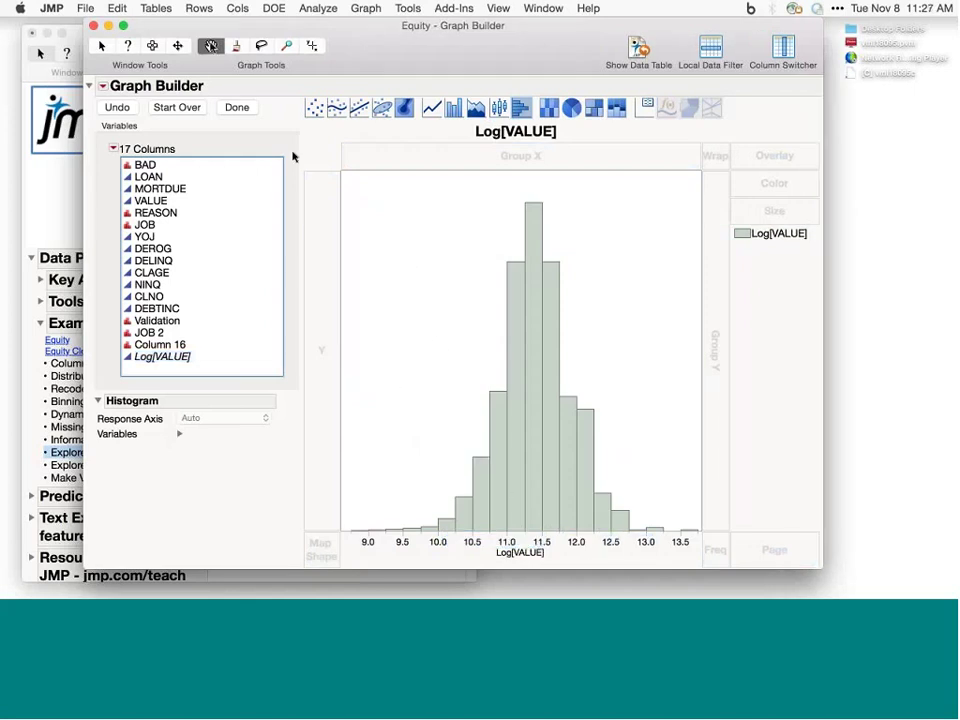
{"action": "left_click_drag", "start_coordinate": [439, 345], "coordinate": [428, 248]}
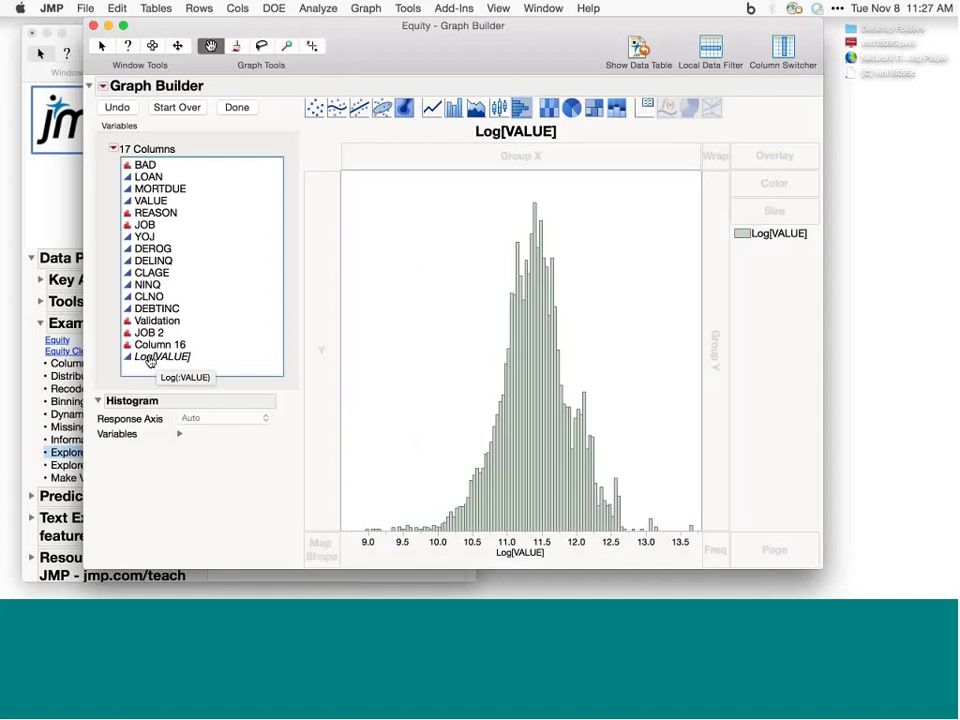
Step: Add the Log[VALUE] transform column to the data table, close Graph Builder and enlarge the Equity table window
{"action": "right_click", "coordinate": [153, 358]}
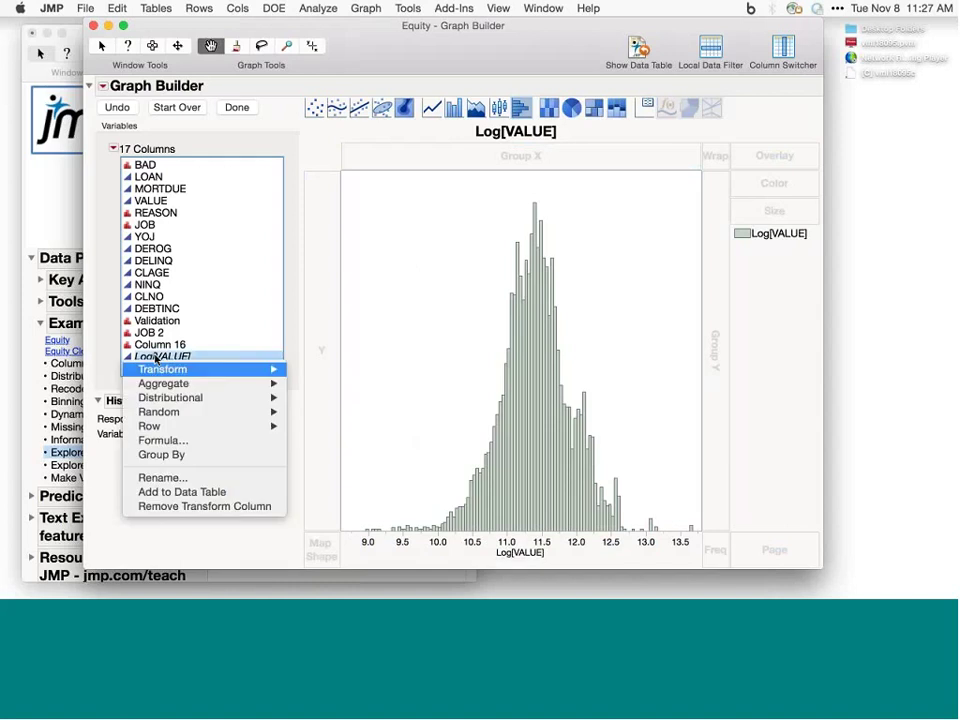
{"action": "left_click", "coordinate": [184, 493]}
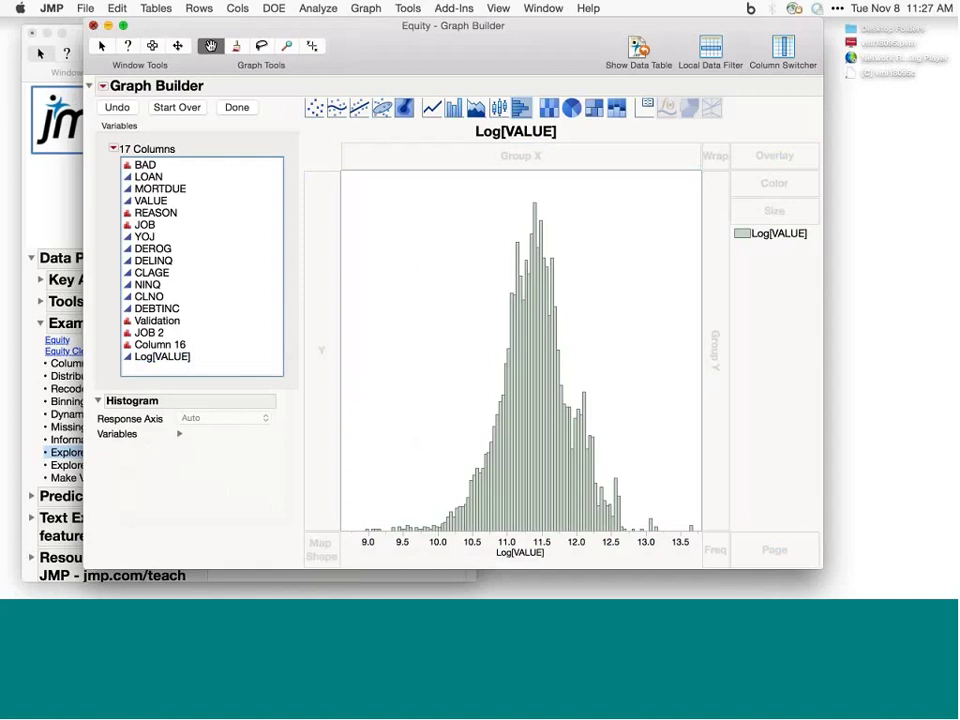
{"action": "left_click", "coordinate": [93, 25]}
{"action": "left_click_drag", "start_coordinate": [400, 69], "coordinate": [358, 66]}
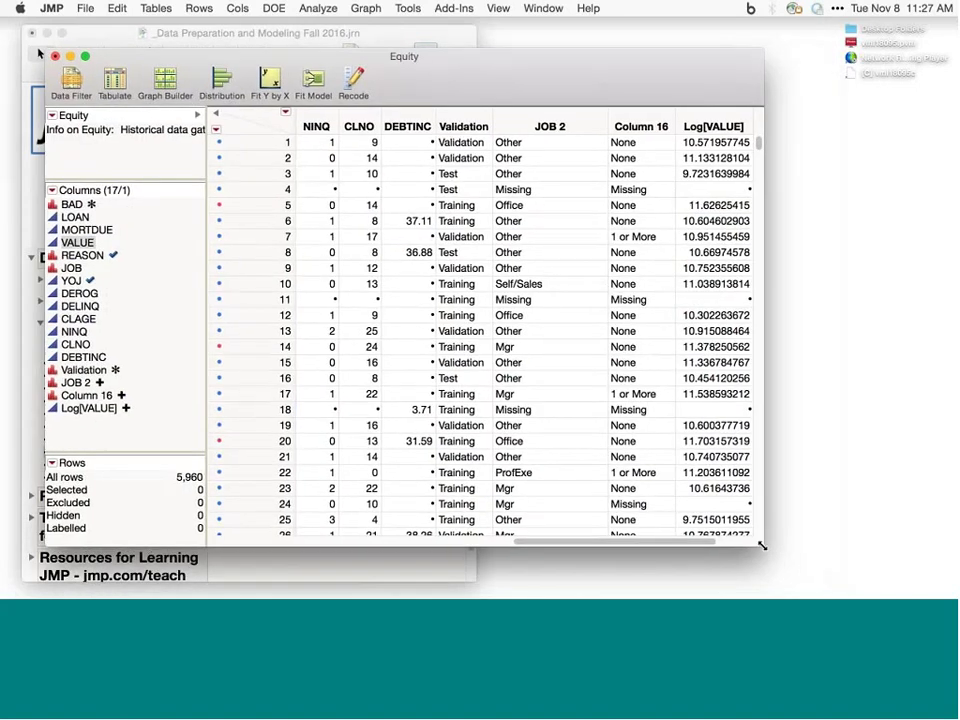
{"action": "left_click_drag", "start_coordinate": [828, 574], "coordinate": [863, 582]}
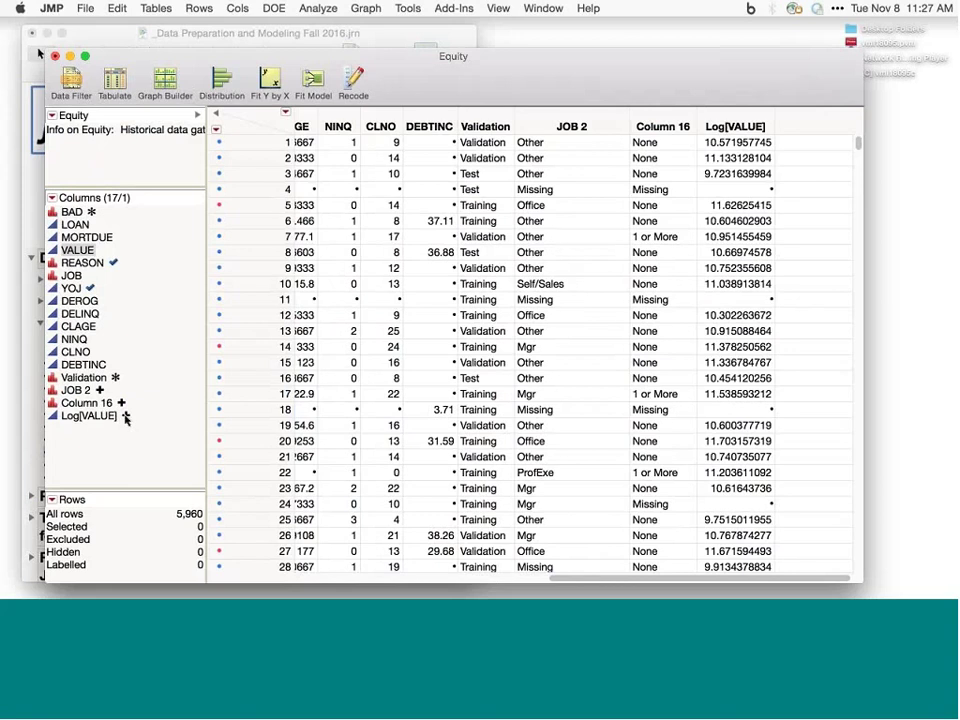
Step: Inspect the formula stored in the Log[VALUE] column and the list of Transcendental functions
{"action": "left_click", "coordinate": [125, 417]}
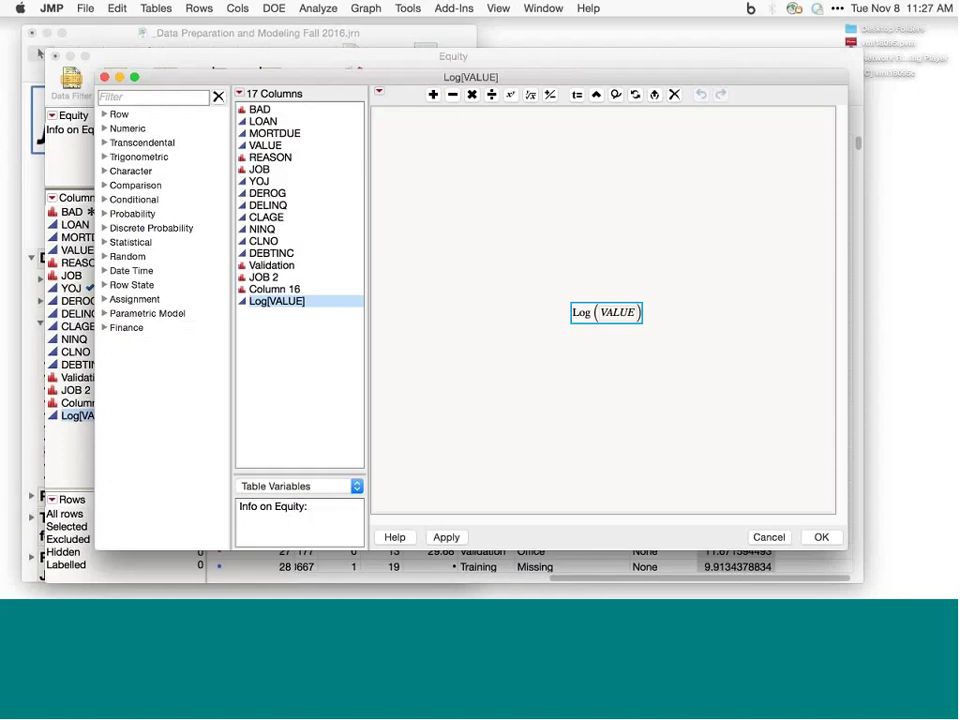
{"action": "left_click", "coordinate": [103, 143]}
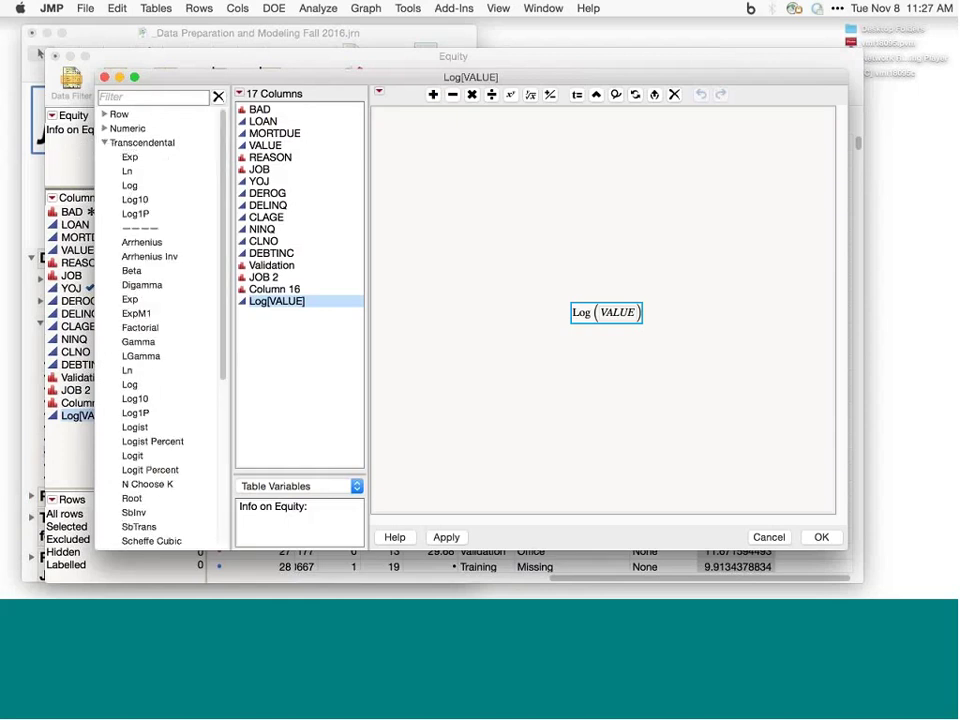
{"action": "left_click", "coordinate": [80, 62]}
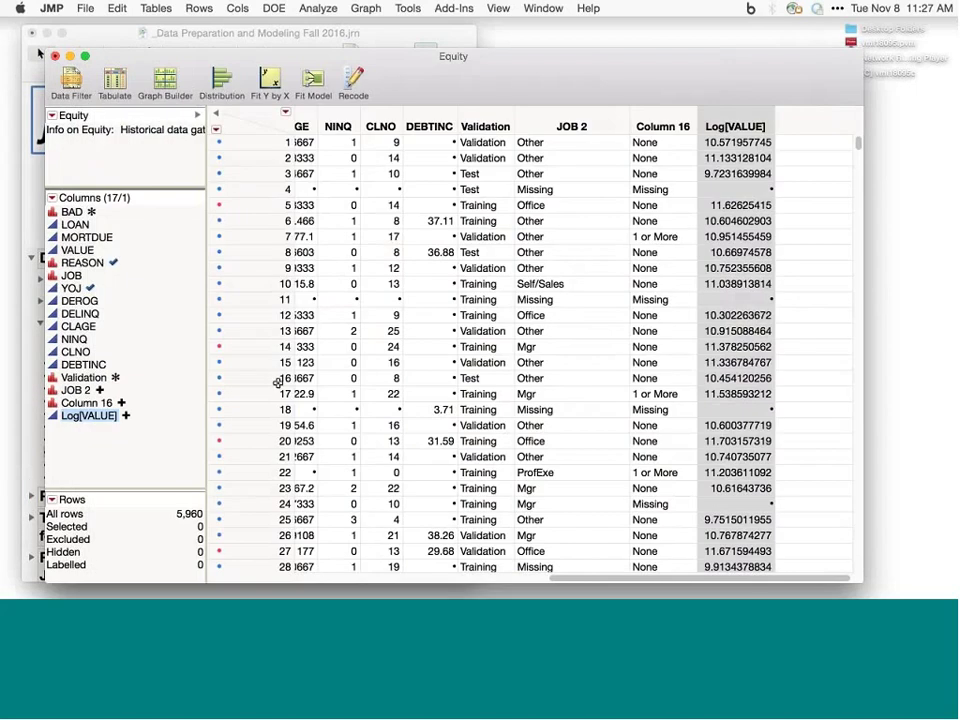
Step: Examine the New Formula Column options available for the VALUE column in the data table
{"action": "left_click_drag", "start_coordinate": [526, 580], "coordinate": [315, 571]}
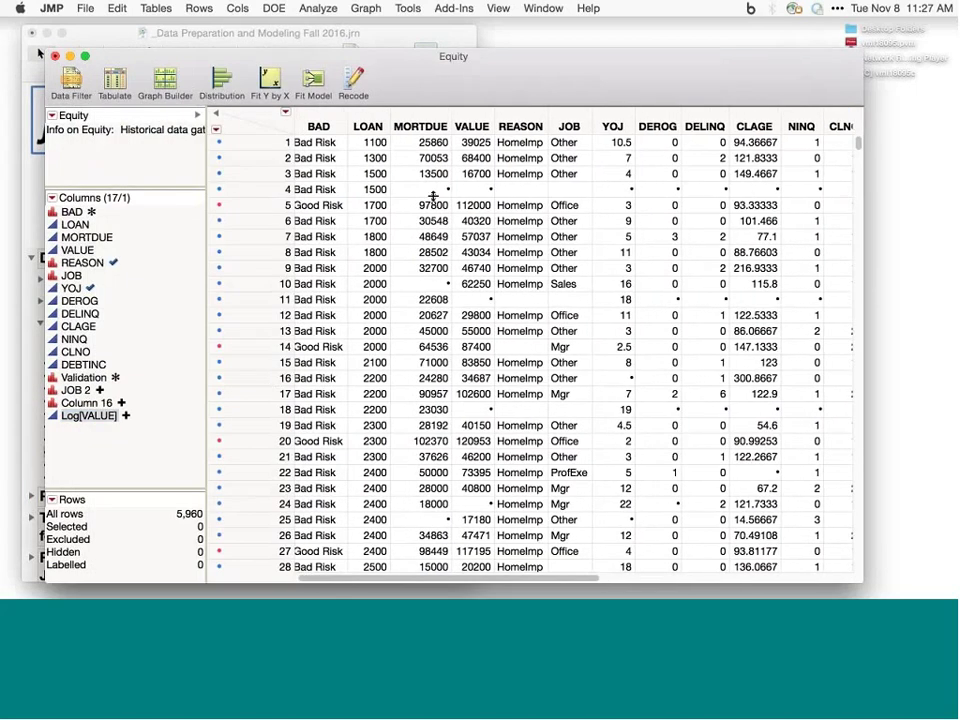
{"action": "right_click", "coordinate": [470, 124]}
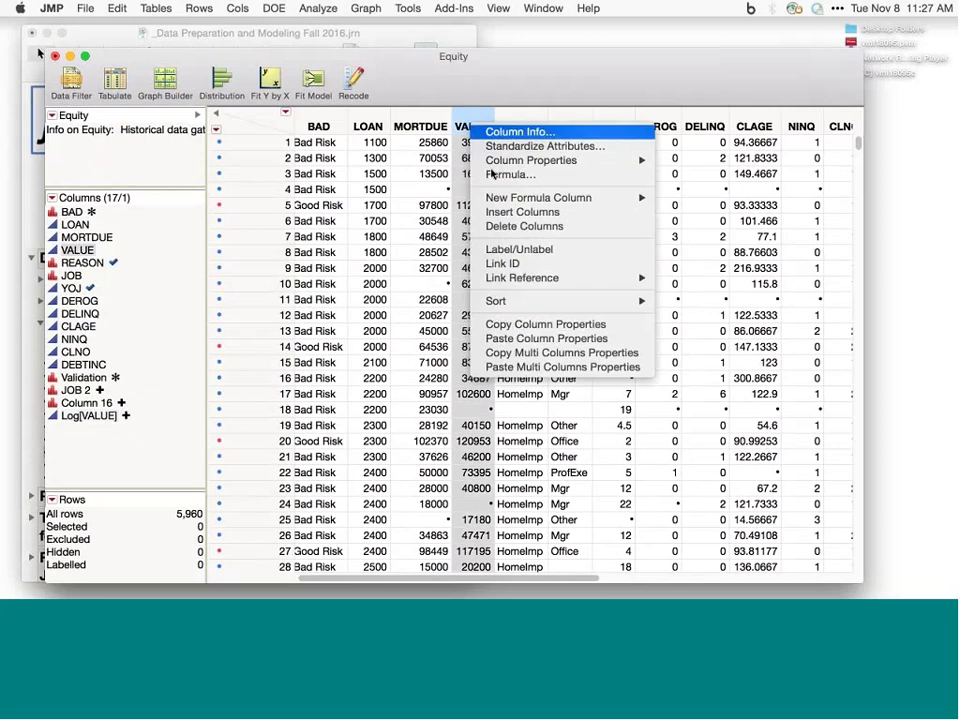
{"action": "mouse_move", "coordinate": [507, 200]}
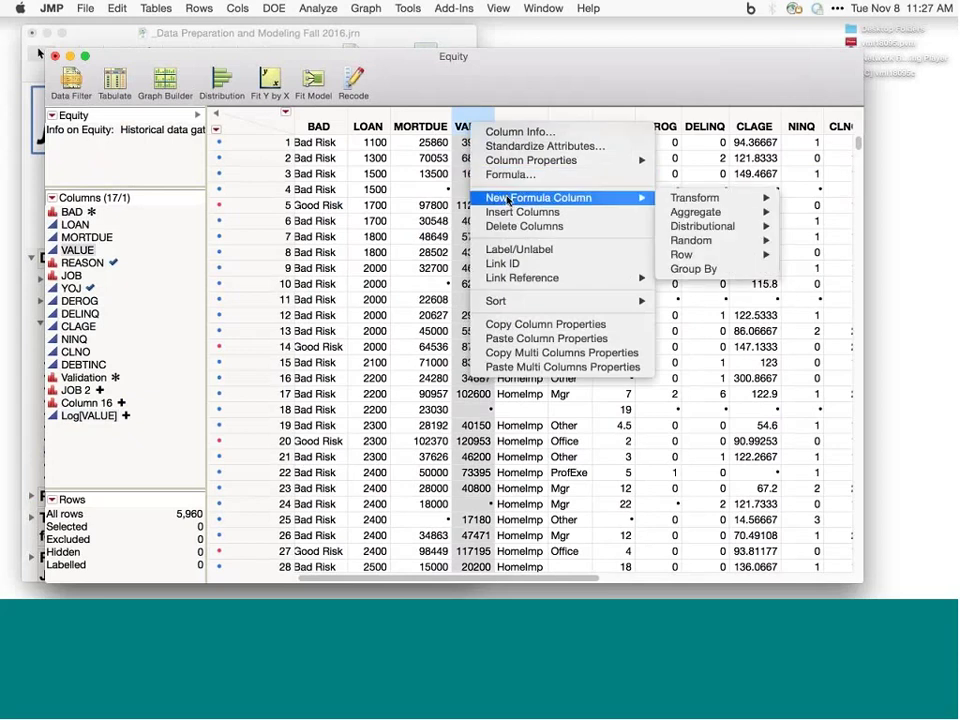
{"action": "left_click", "coordinate": [561, 86]}
Step: Examine the Combine and Distributional formula column options for MORTDUE and VALUE selected together
{"action": "left_click", "coordinate": [440, 125], "text": "shift"}
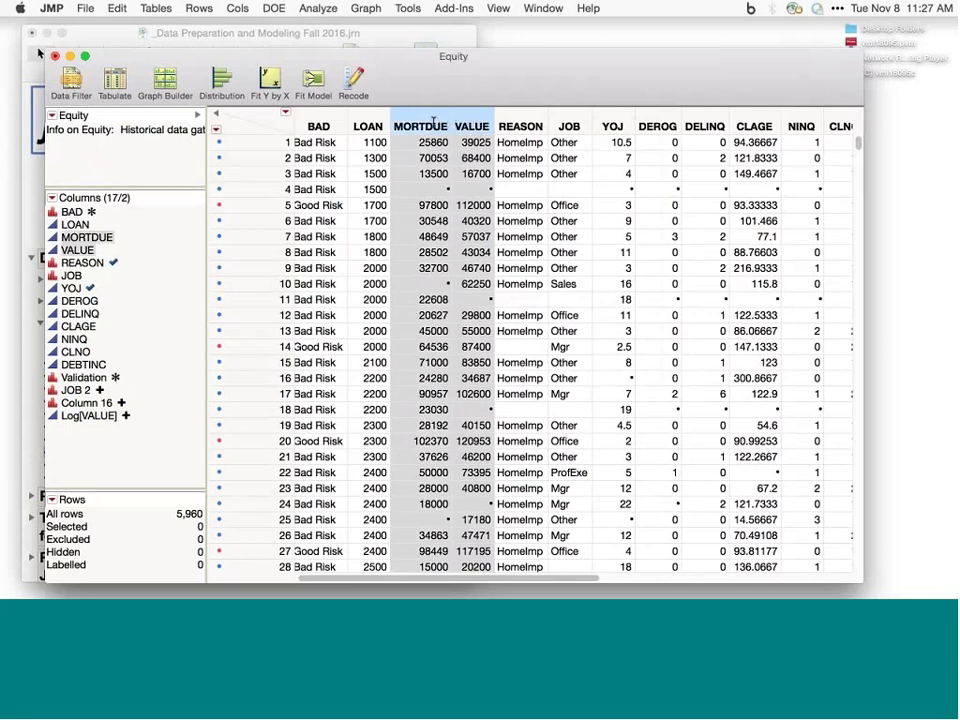
{"action": "right_click", "coordinate": [449, 126]}
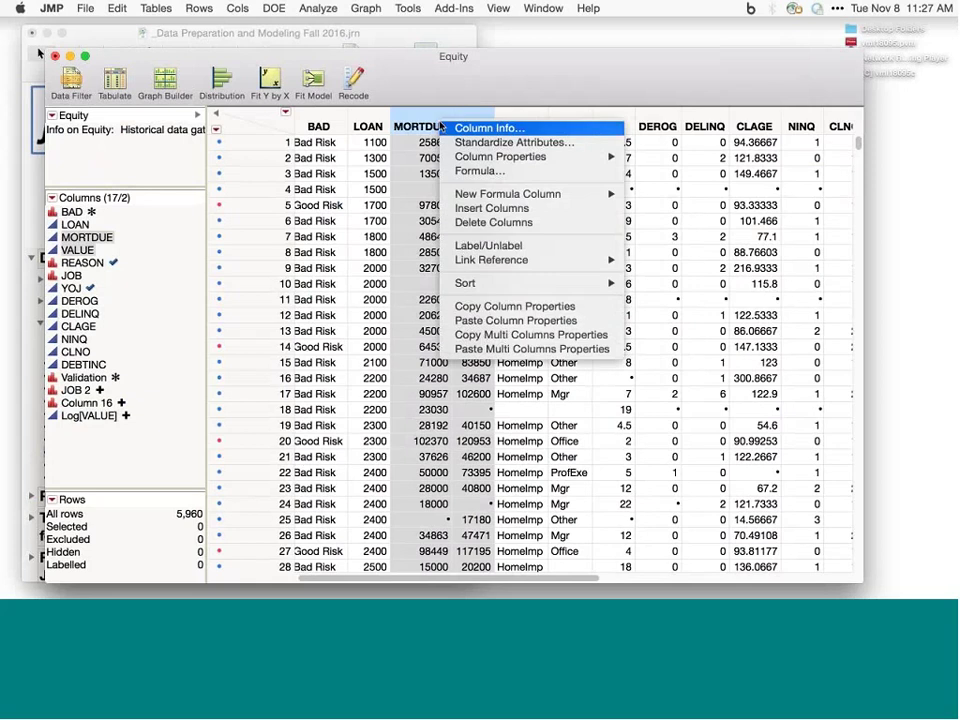
{"action": "mouse_move", "coordinate": [465, 198]}
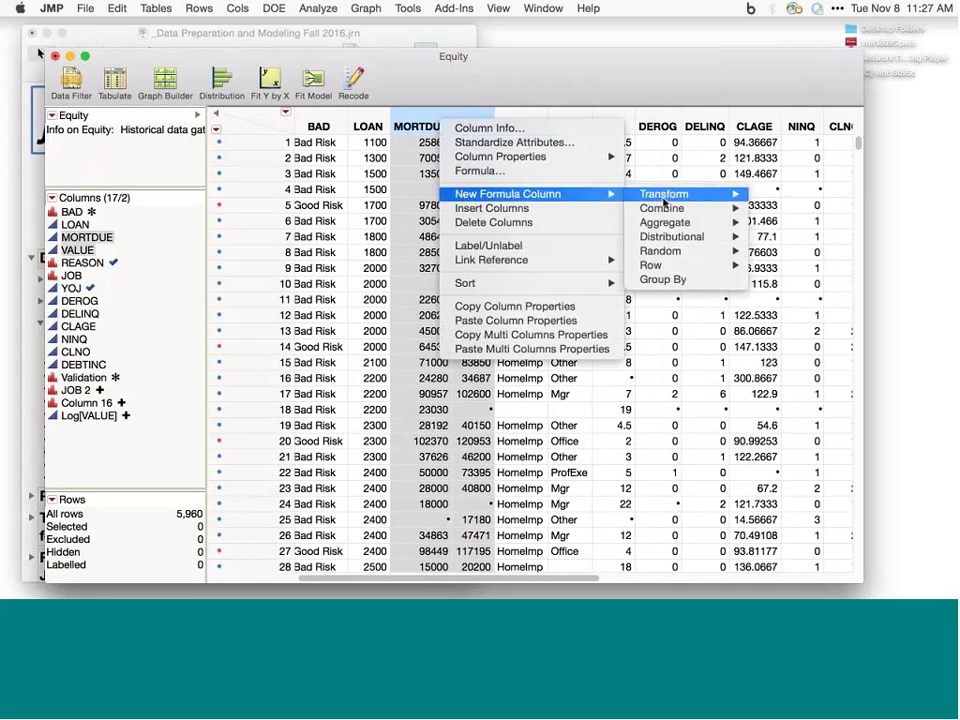
{"action": "mouse_move", "coordinate": [668, 210]}
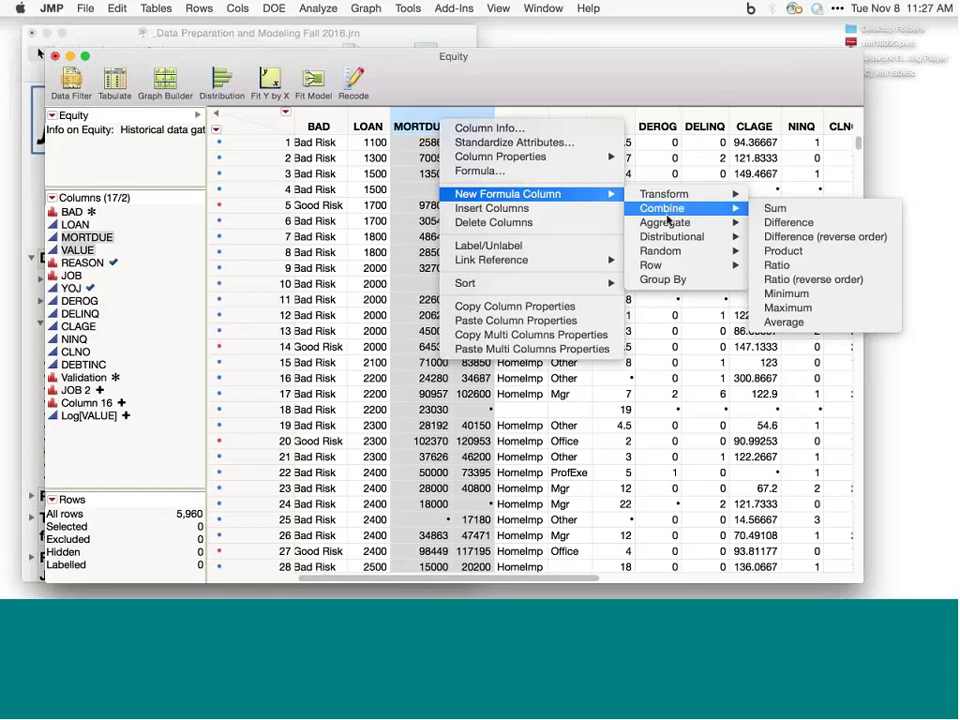
{"action": "mouse_move", "coordinate": [668, 240]}
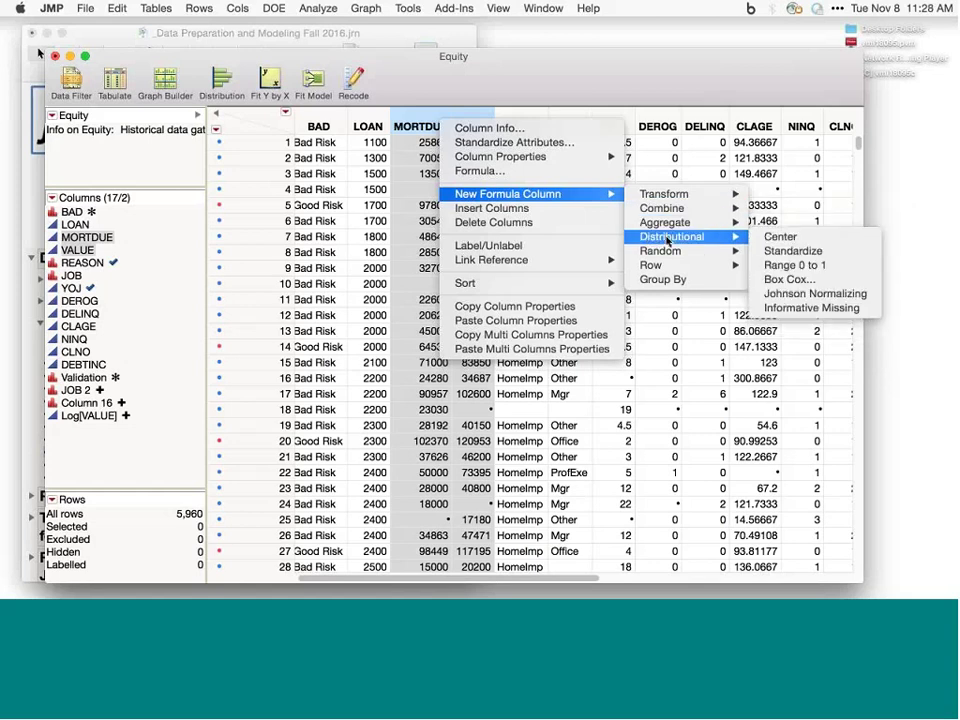
{"action": "left_click", "coordinate": [593, 90]}
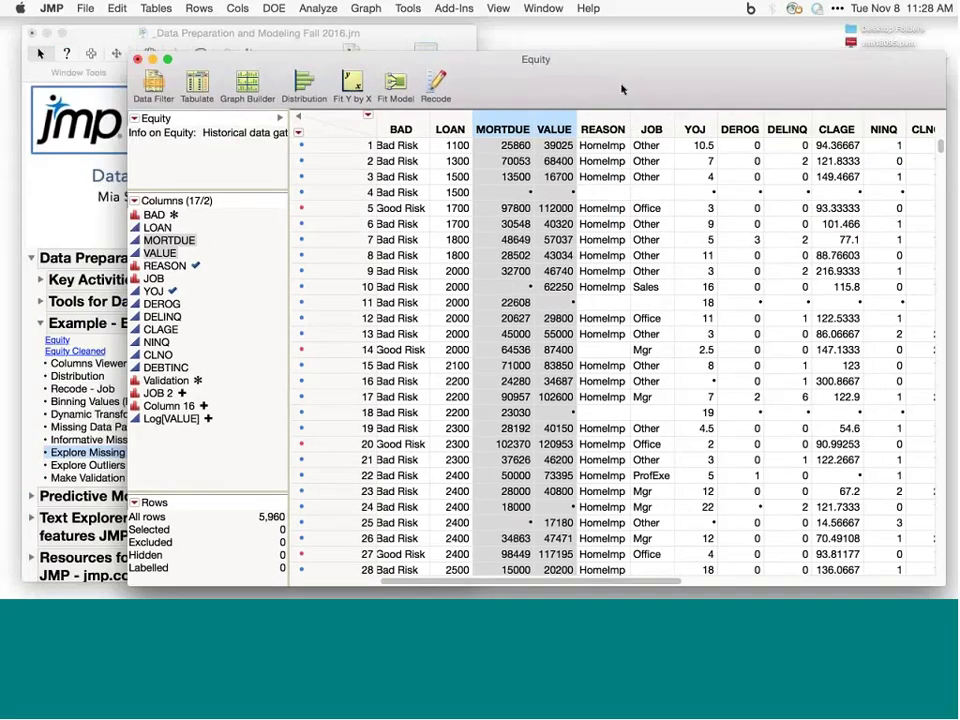
Step: Create a Missing Data Pattern table from the Equity columns BAD through DEBTINC and enlarge its window
{"action": "left_click_drag", "start_coordinate": [621, 90], "coordinate": [666, 88]}
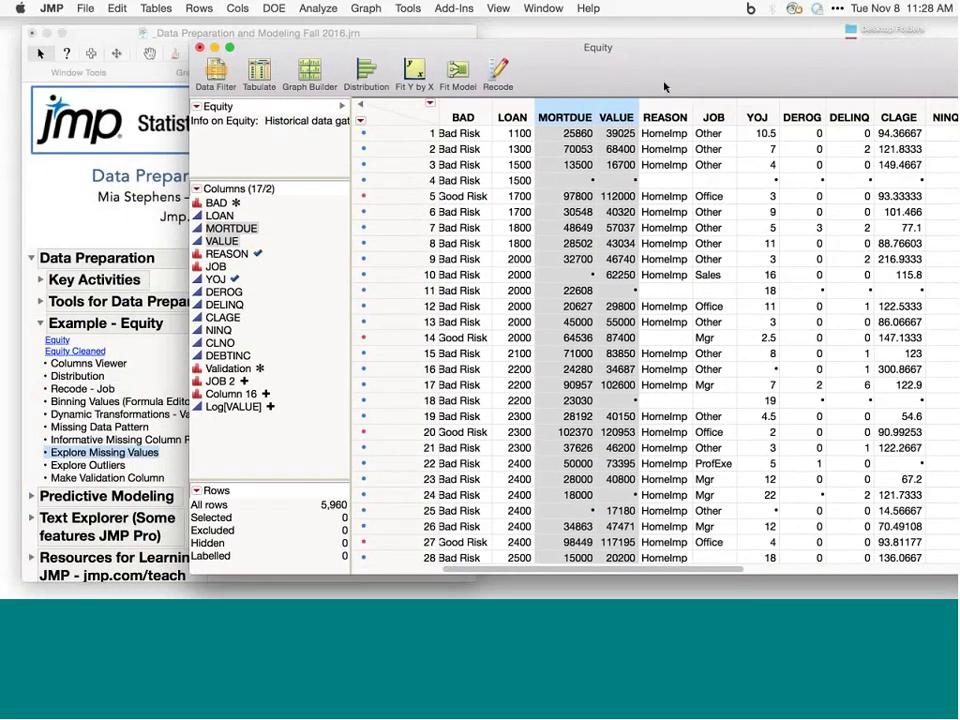
{"action": "left_click_drag", "start_coordinate": [666, 88], "coordinate": [481, 86]}
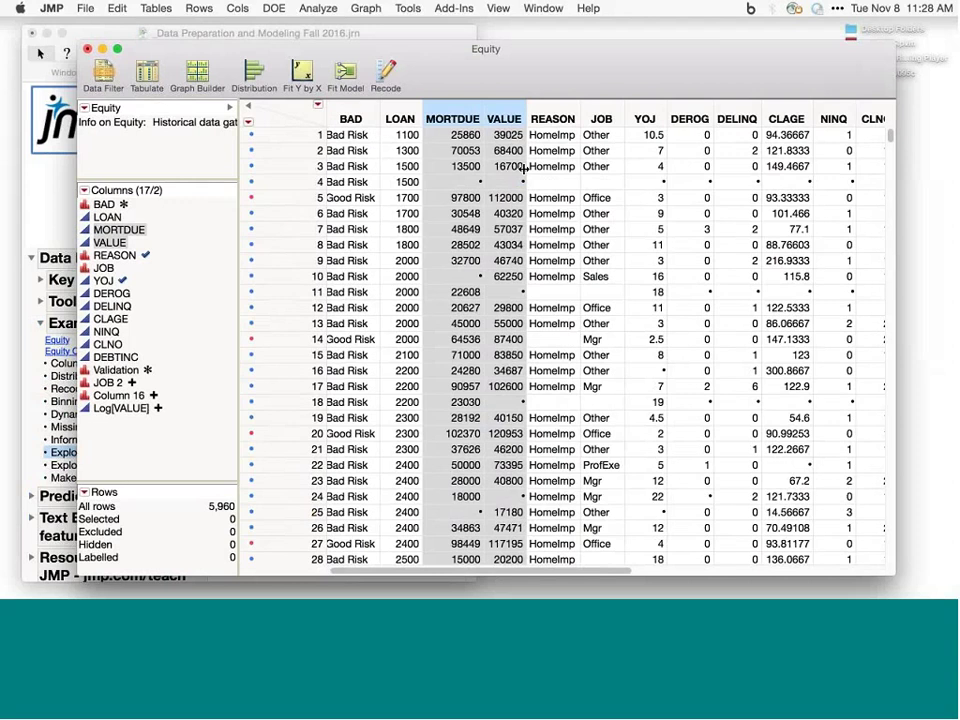
{"action": "left_click", "coordinate": [156, 9]}
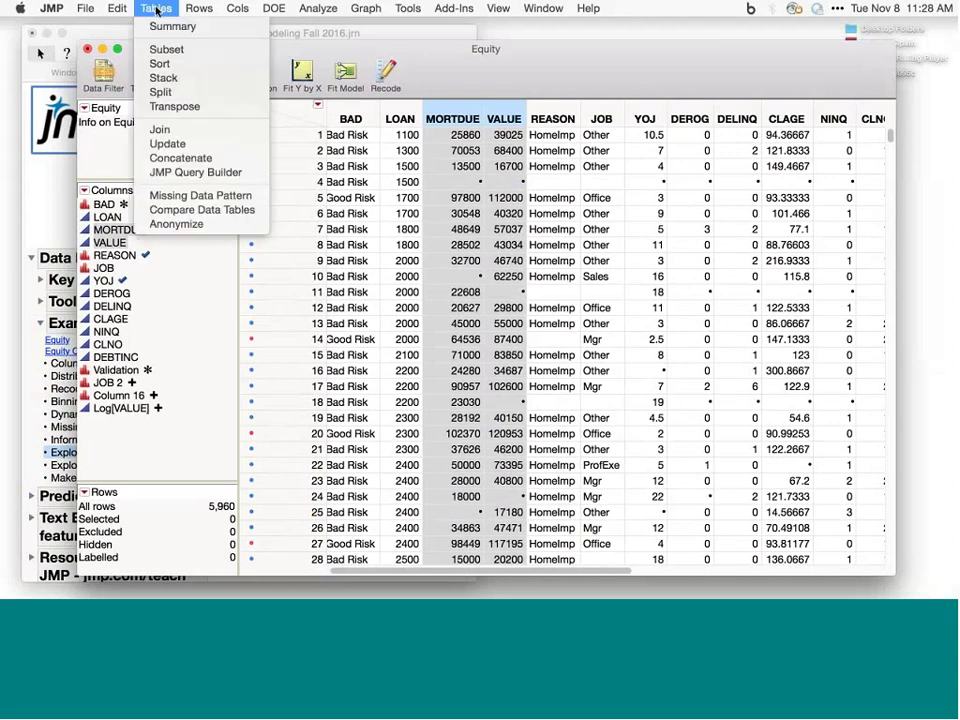
{"action": "left_click", "coordinate": [198, 196]}
{"action": "left_click_drag", "start_coordinate": [362, 164], "coordinate": [340, 305]}
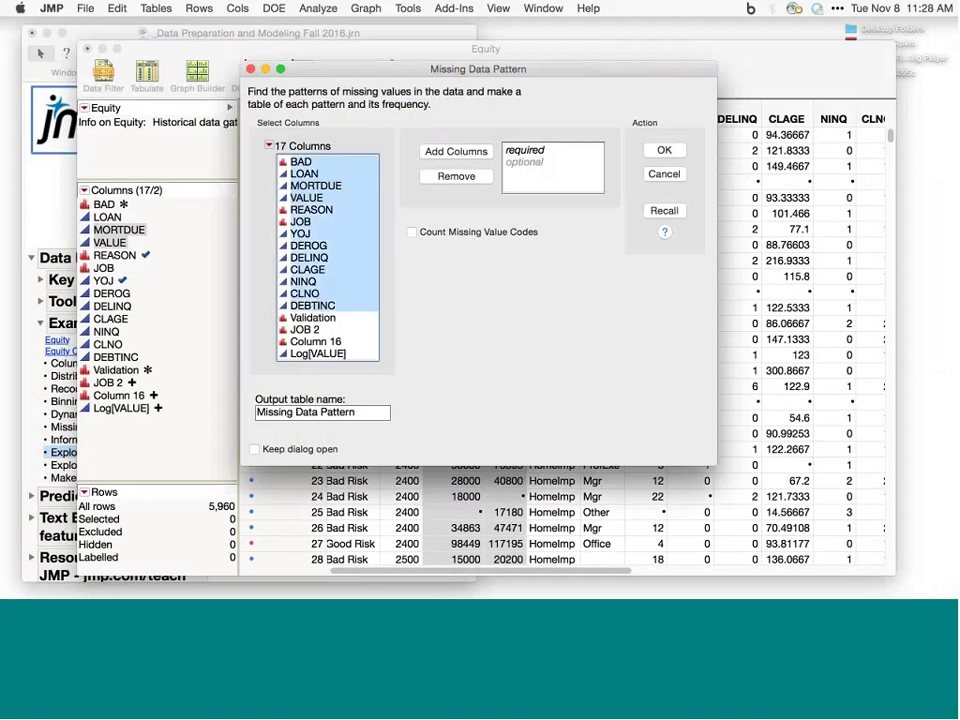
{"action": "left_click", "coordinate": [456, 152]}
{"action": "left_click", "coordinate": [662, 152]}
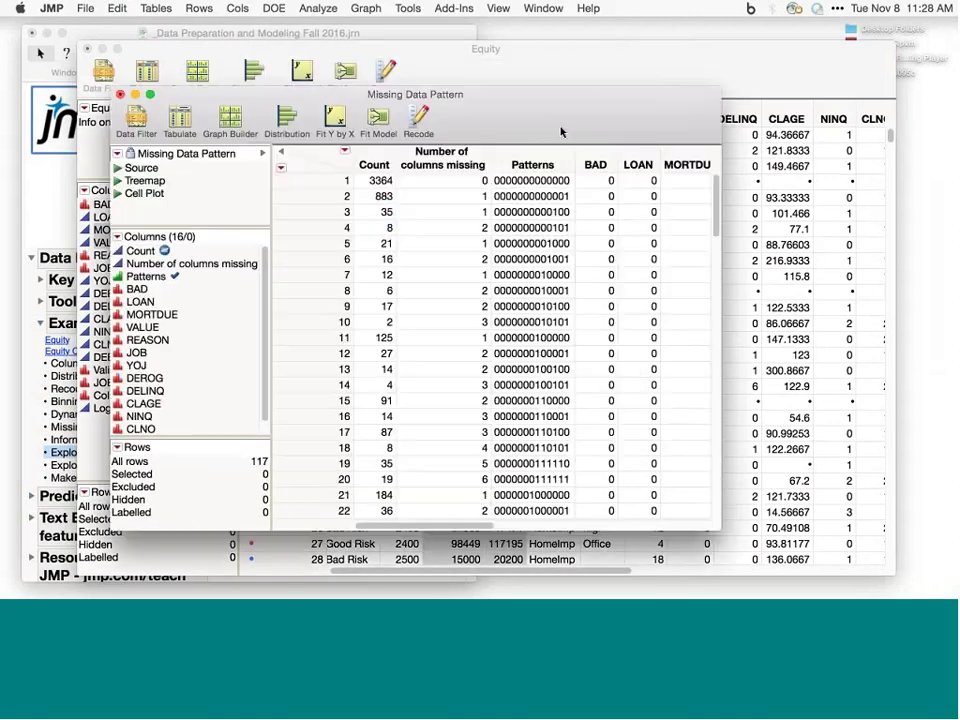
{"action": "left_click_drag", "start_coordinate": [557, 127], "coordinate": [487, 90]}
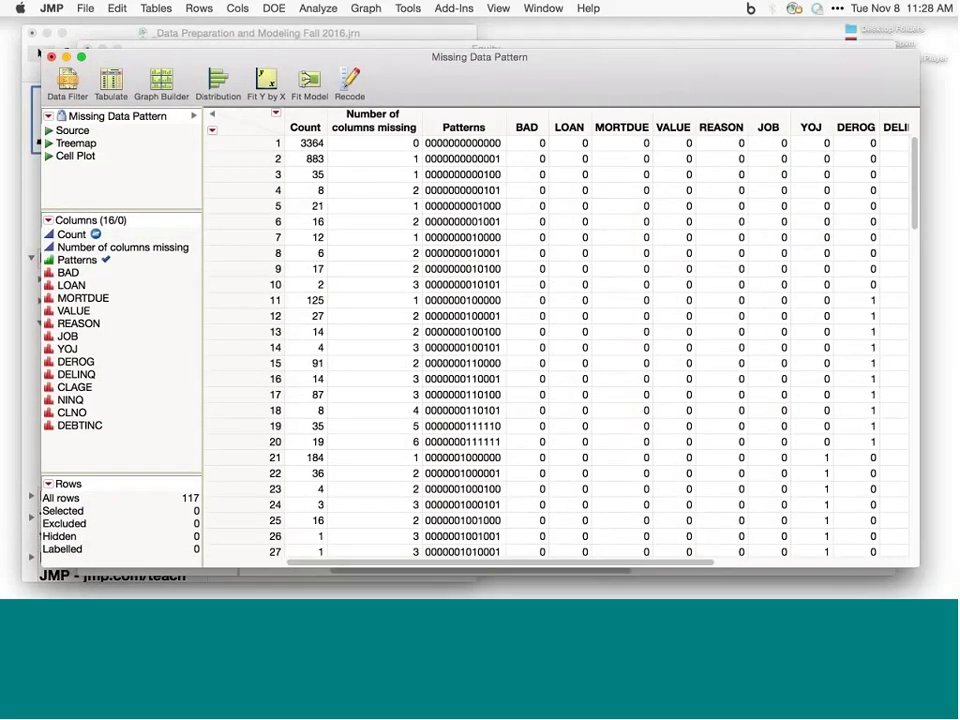
Step: Examine the first two rows of the Missing Data Pattern table, including the DEBTINC indicator column
{"action": "left_click", "coordinate": [240, 143]}
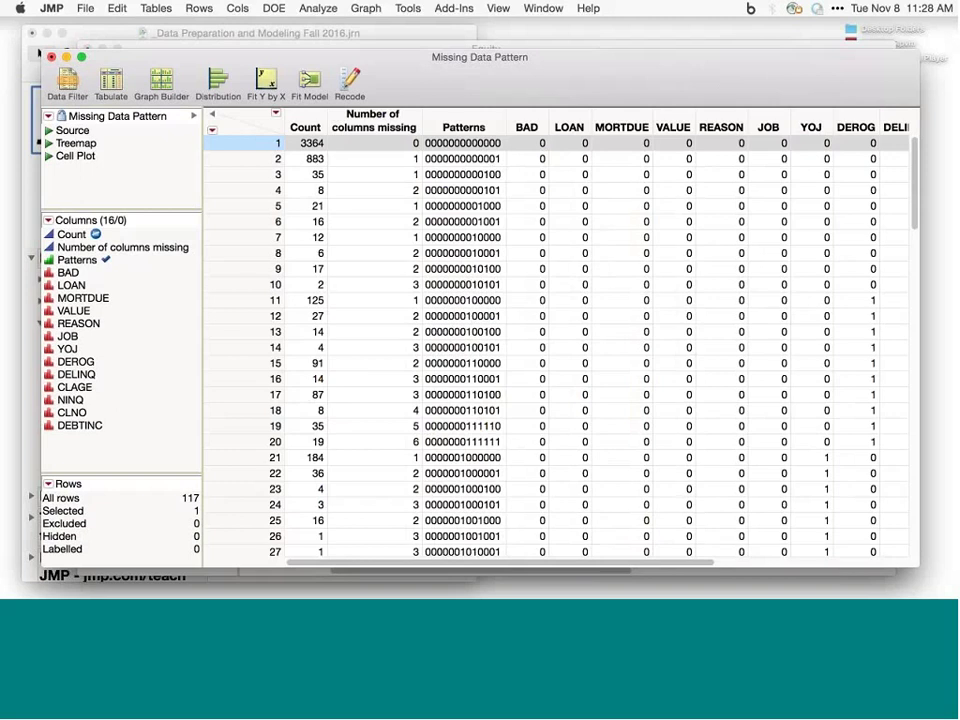
{"action": "left_click", "coordinate": [497, 158]}
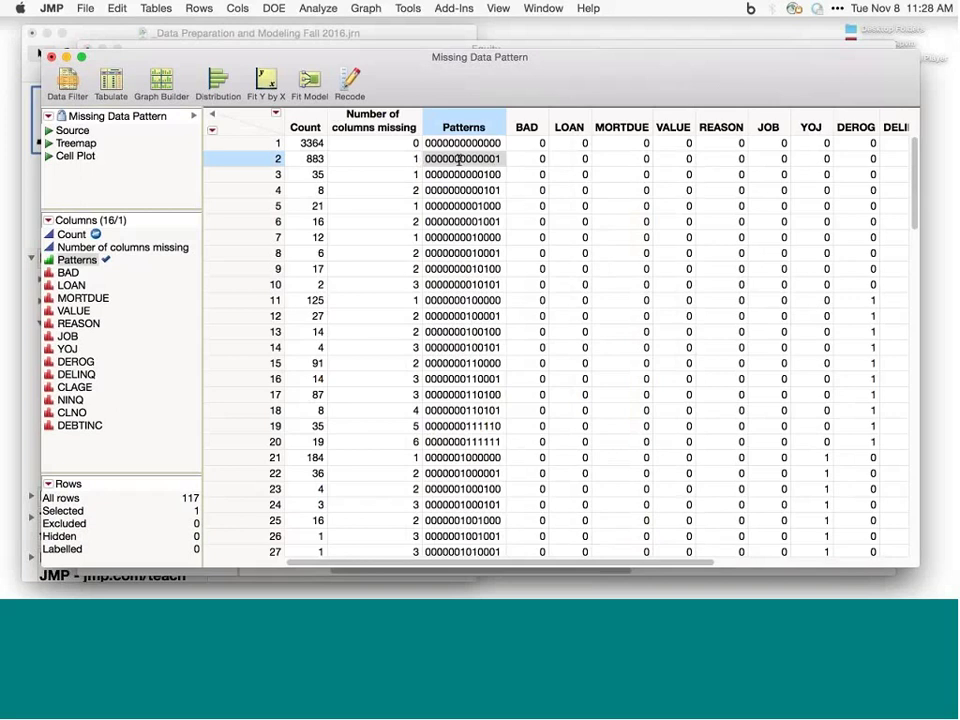
{"action": "left_click", "coordinate": [250, 145]}
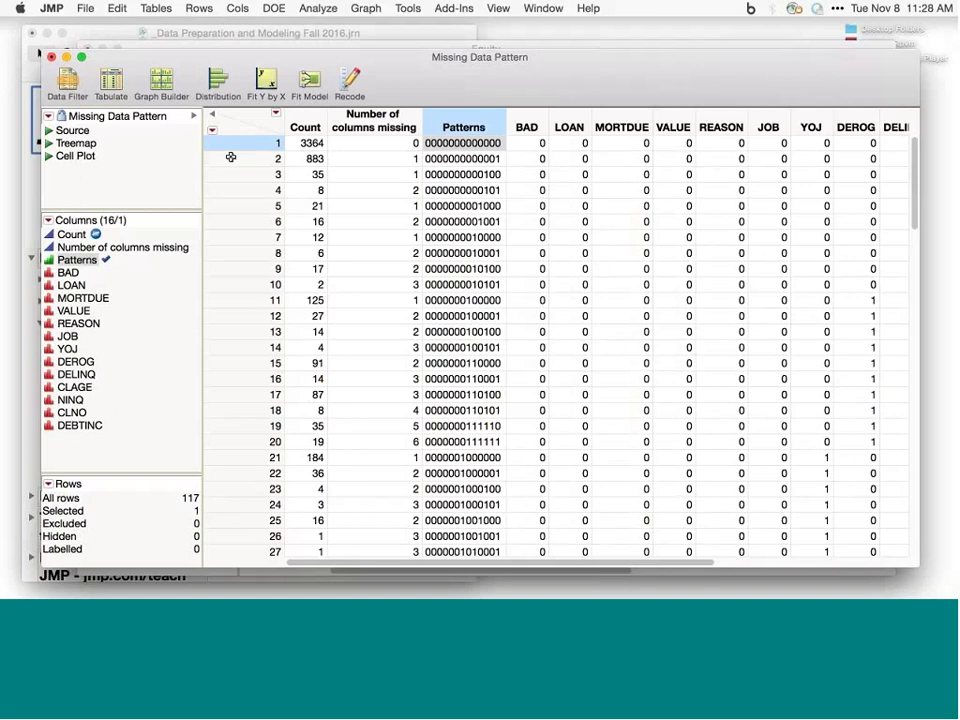
{"action": "left_click", "coordinate": [231, 158]}
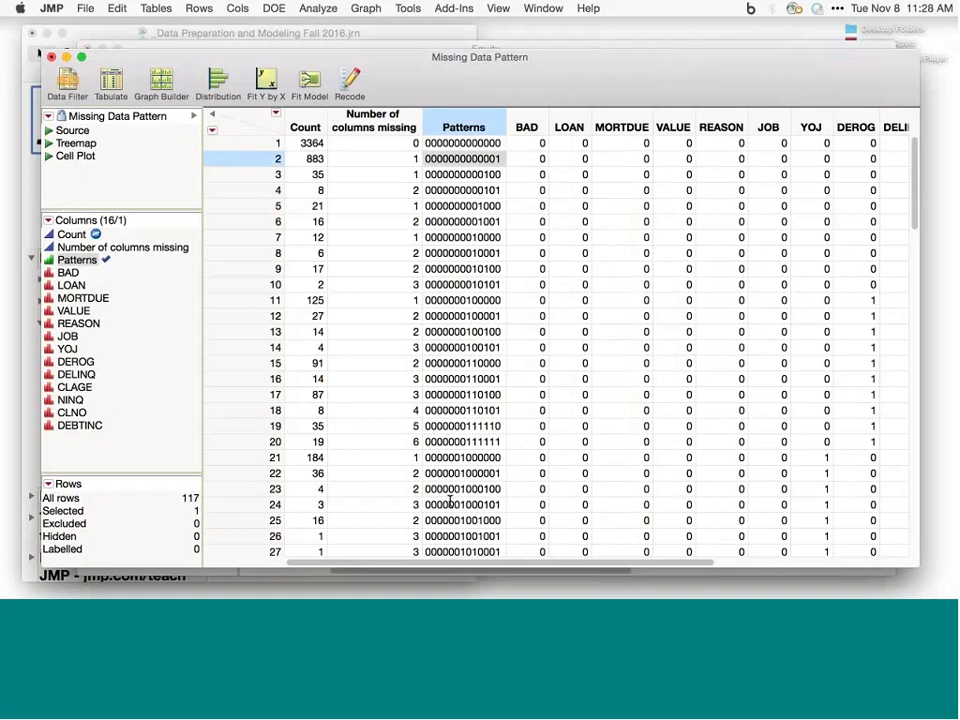
{"action": "scroll", "coordinate": [775, 341], "scroll_direction": "right", "scroll_amount": 10}
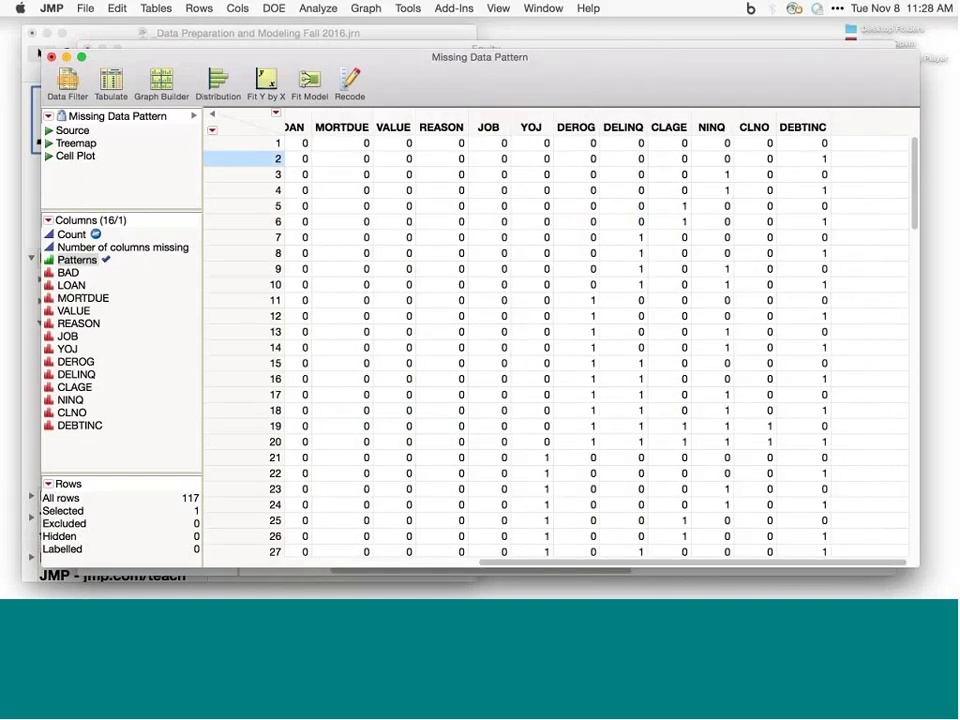
{"action": "left_click", "coordinate": [803, 127]}
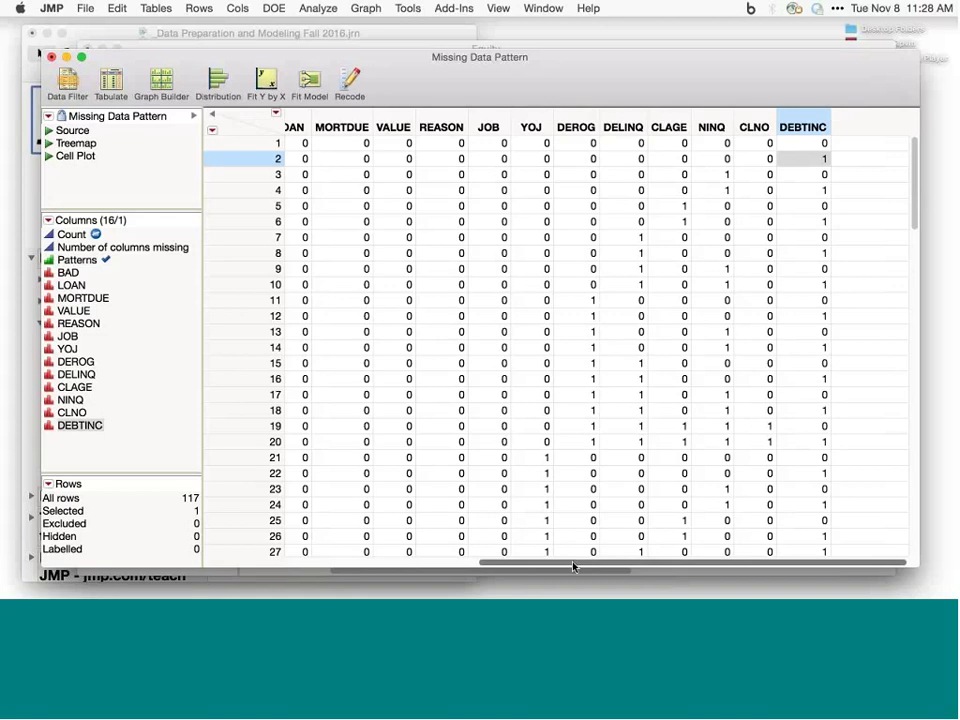
{"action": "scroll", "coordinate": [313, 548], "scroll_direction": "left", "scroll_amount": 10}
Step: Examine the missing data pattern in row 20 across the columns DEROG through DEBTINC
{"action": "left_click", "coordinate": [460, 441]}
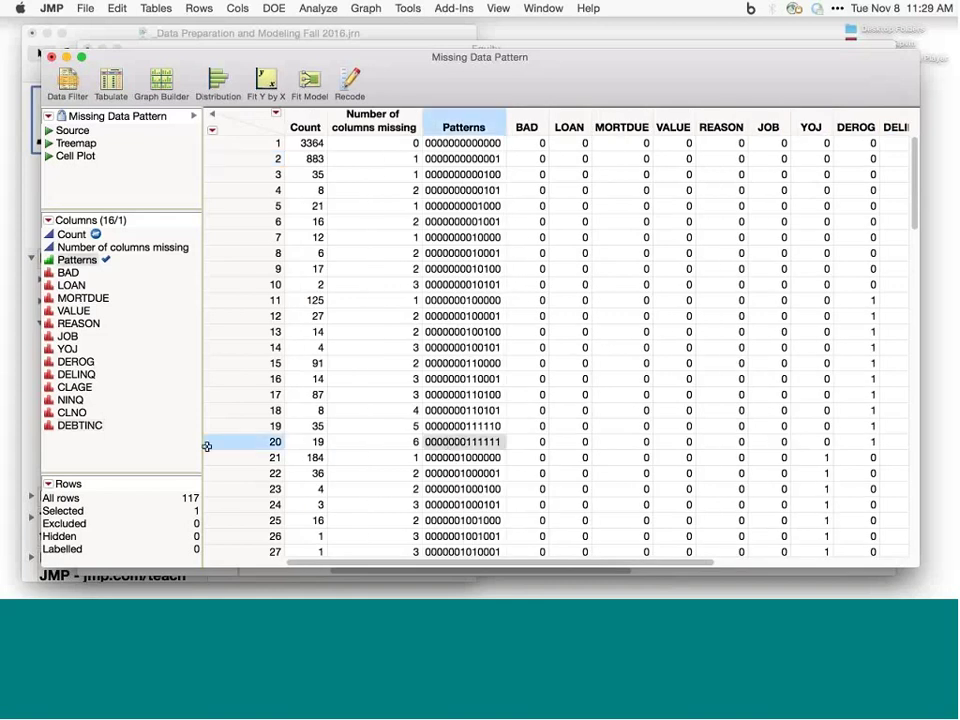
{"action": "scroll", "coordinate": [643, 568], "scroll_direction": "right", "scroll_amount": 10}
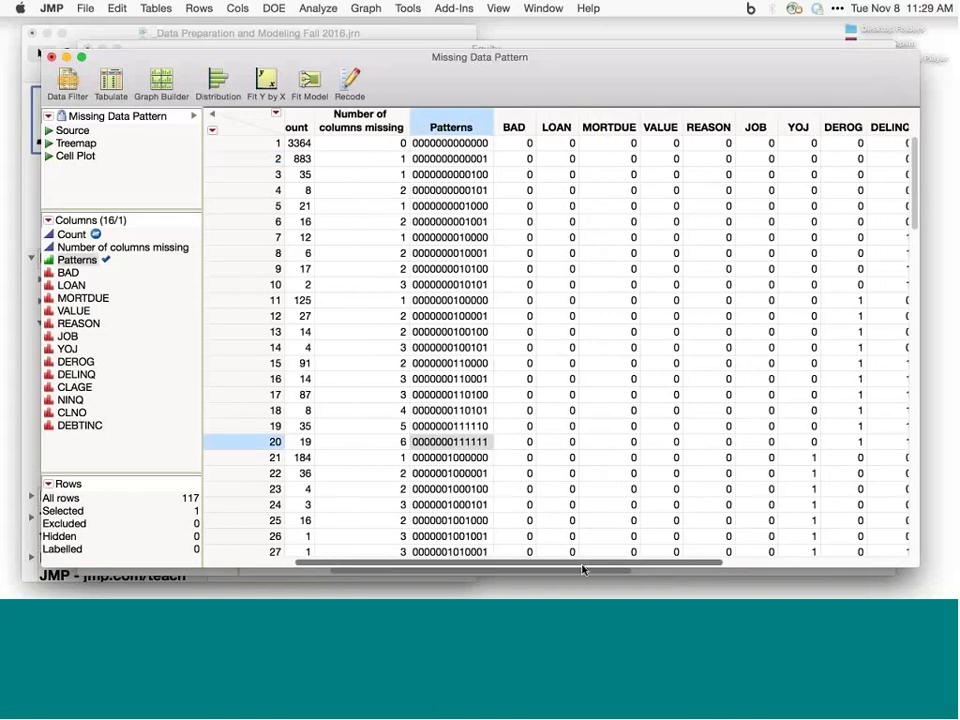
{"action": "left_click_drag", "start_coordinate": [578, 127], "coordinate": [803, 127]}
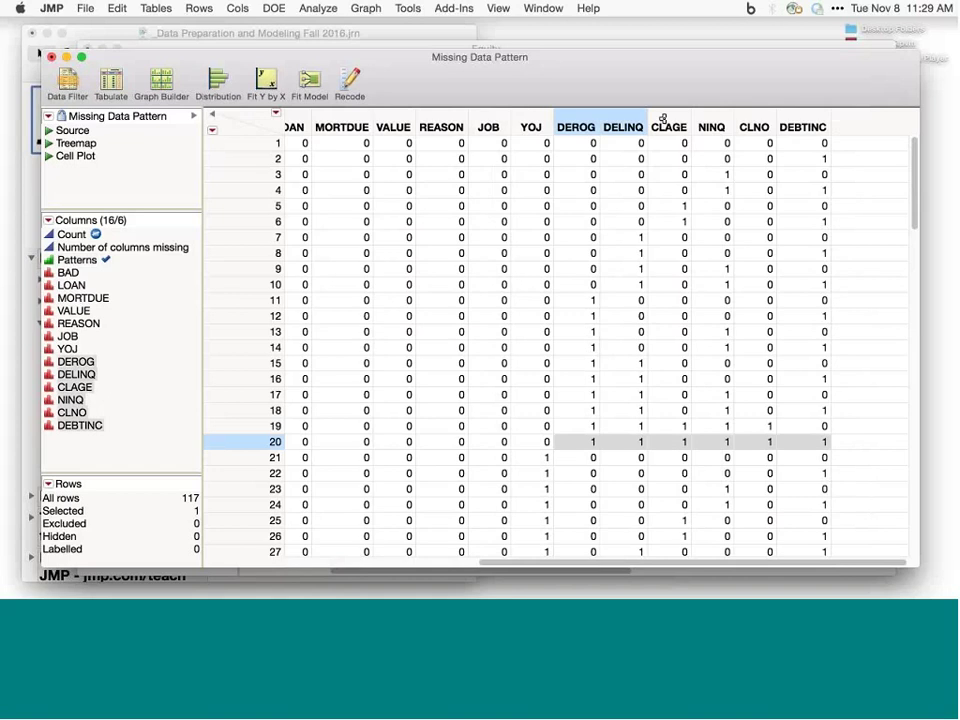
{"action": "scroll", "coordinate": [356, 561], "scroll_direction": "left", "scroll_amount": 10}
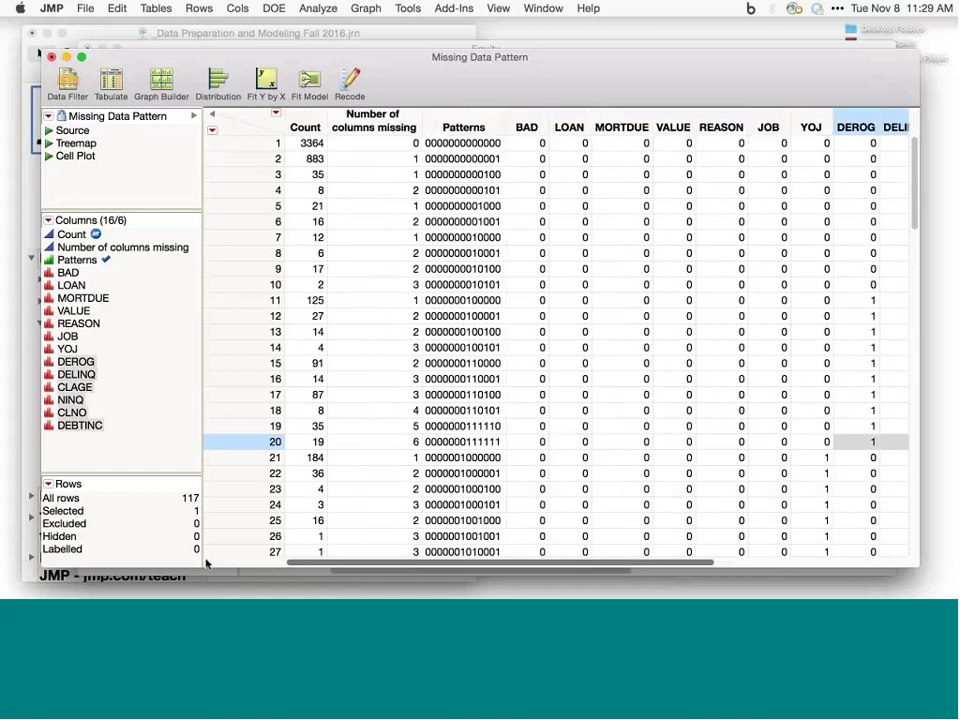
{"action": "left_click", "coordinate": [46, 145]}
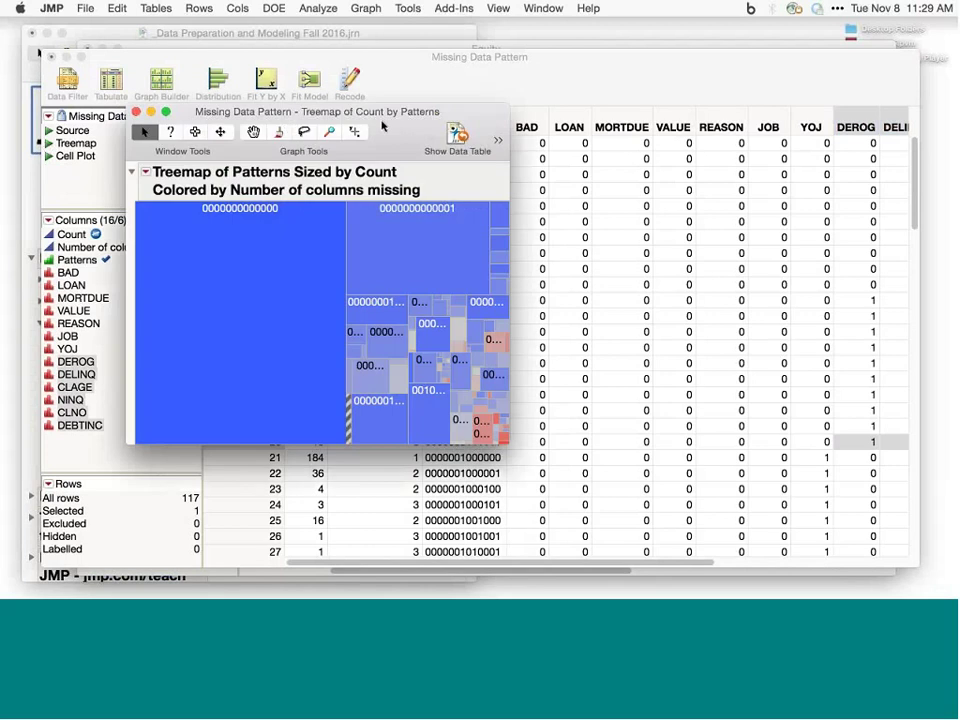
{"action": "left_click_drag", "start_coordinate": [498, 421], "coordinate": [606, 498]}
{"action": "mouse_move", "coordinate": [571, 484]}
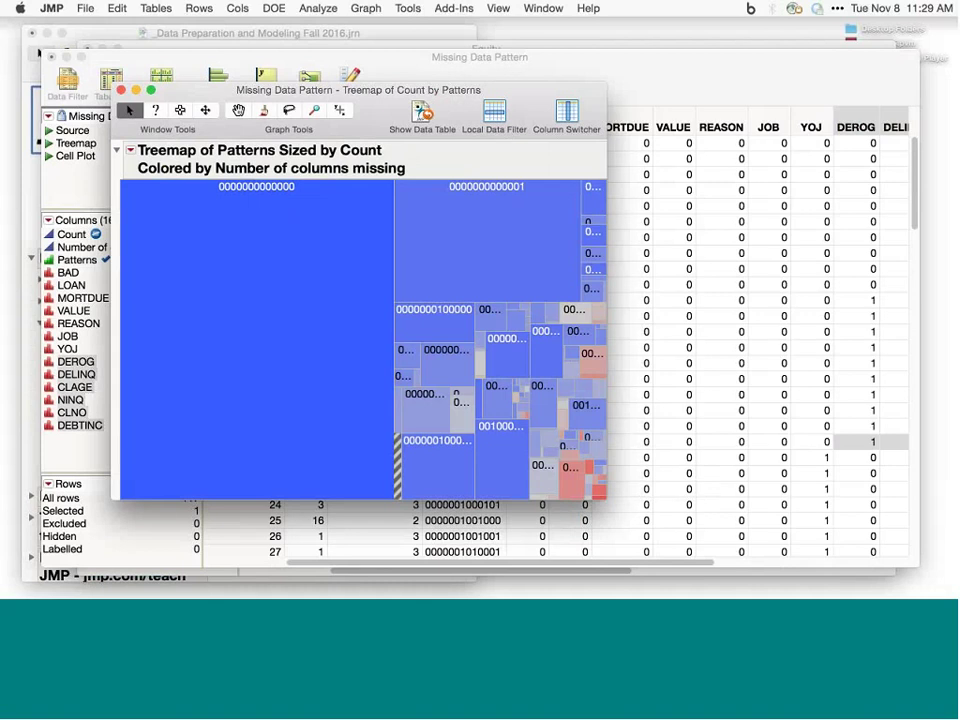
{"action": "left_click", "coordinate": [414, 225]}
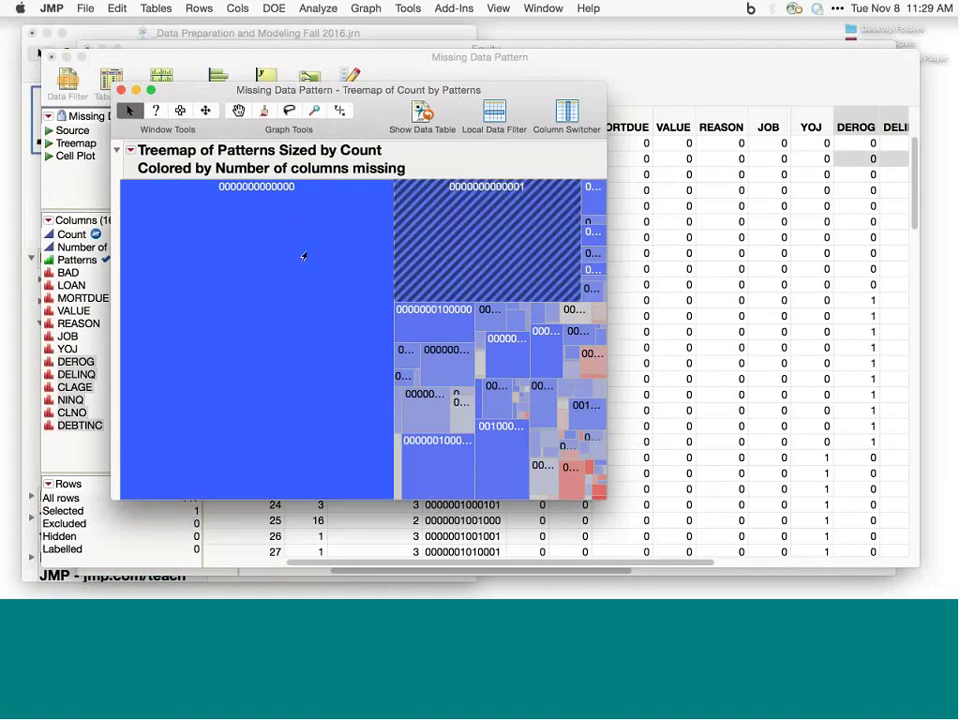
{"action": "left_click", "coordinate": [365, 247]}
{"action": "left_click", "coordinate": [426, 240]}
{"action": "left_click", "coordinate": [370, 237]}
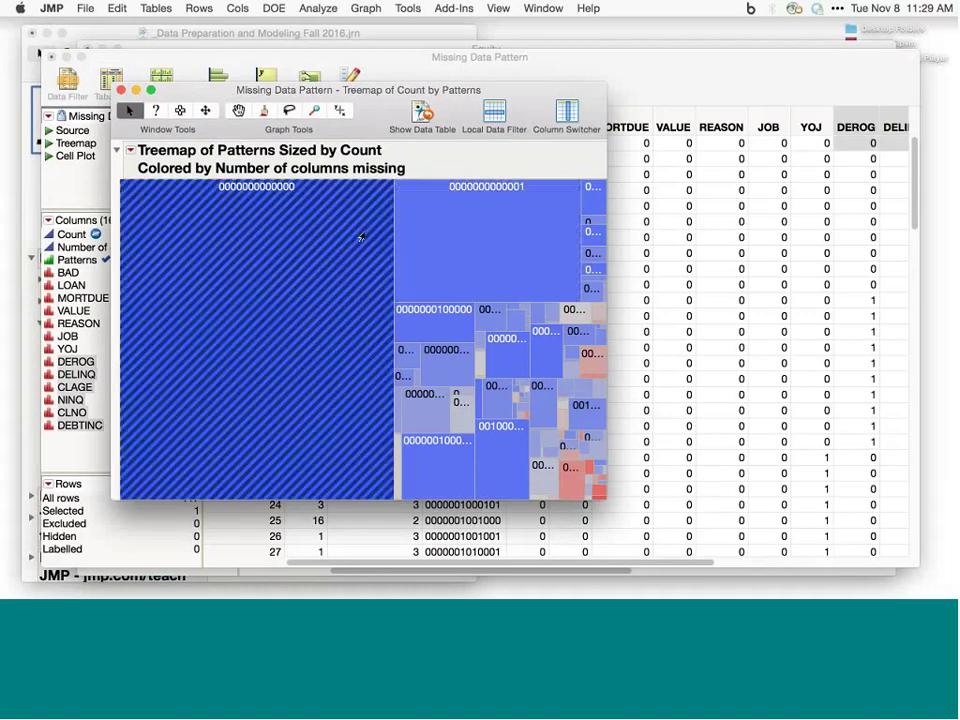
{"action": "left_click", "coordinate": [425, 232]}
{"action": "left_click", "coordinate": [350, 275]}
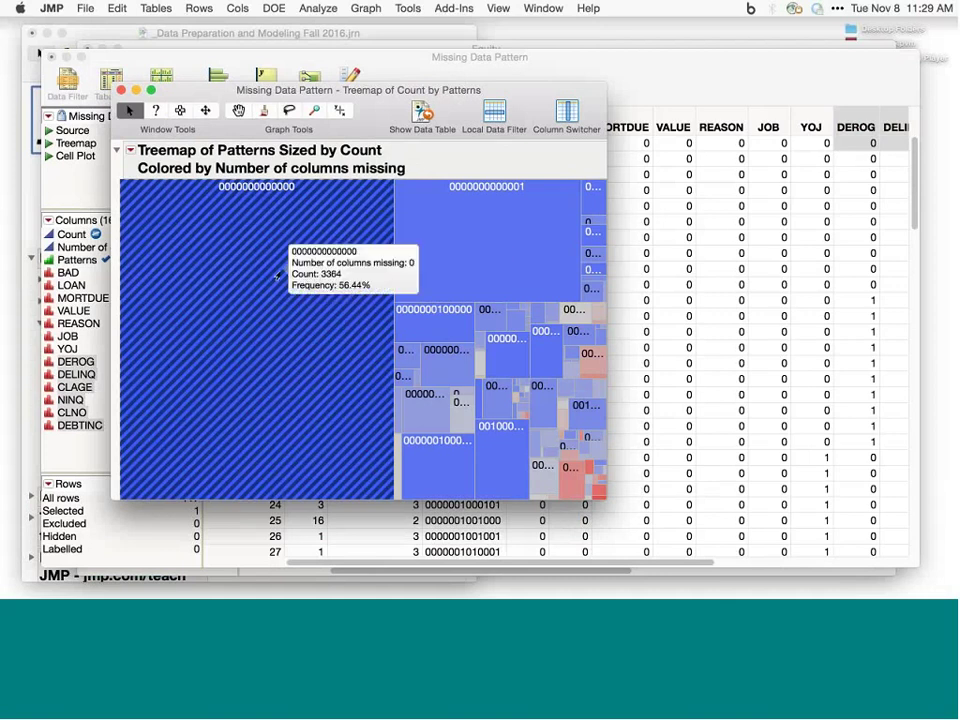
{"action": "mouse_move", "coordinate": [347, 259]}
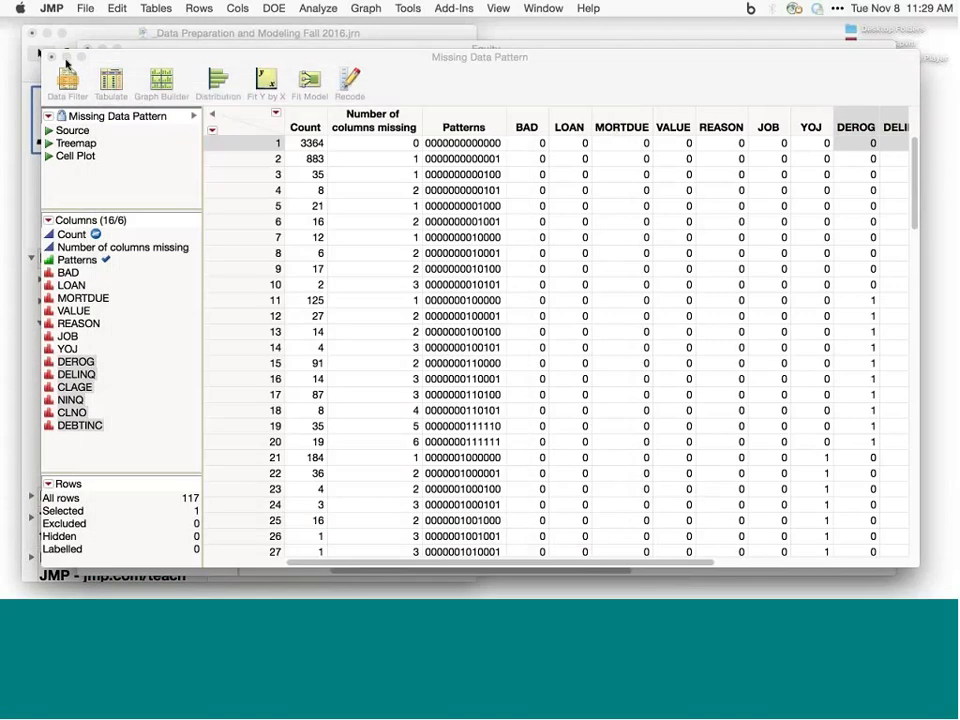
Step: Close the treemap and the Missing Data Pattern table and return to the Equity table
{"action": "left_click", "coordinate": [121, 90]}
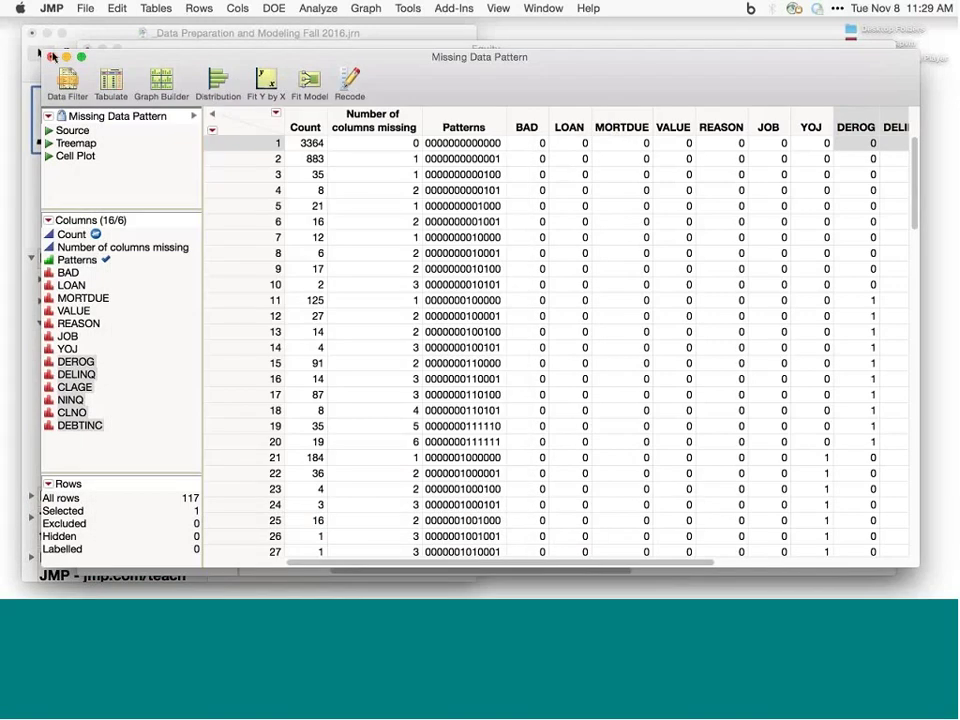
{"action": "left_click", "coordinate": [53, 57]}
{"action": "left_click", "coordinate": [428, 181]}
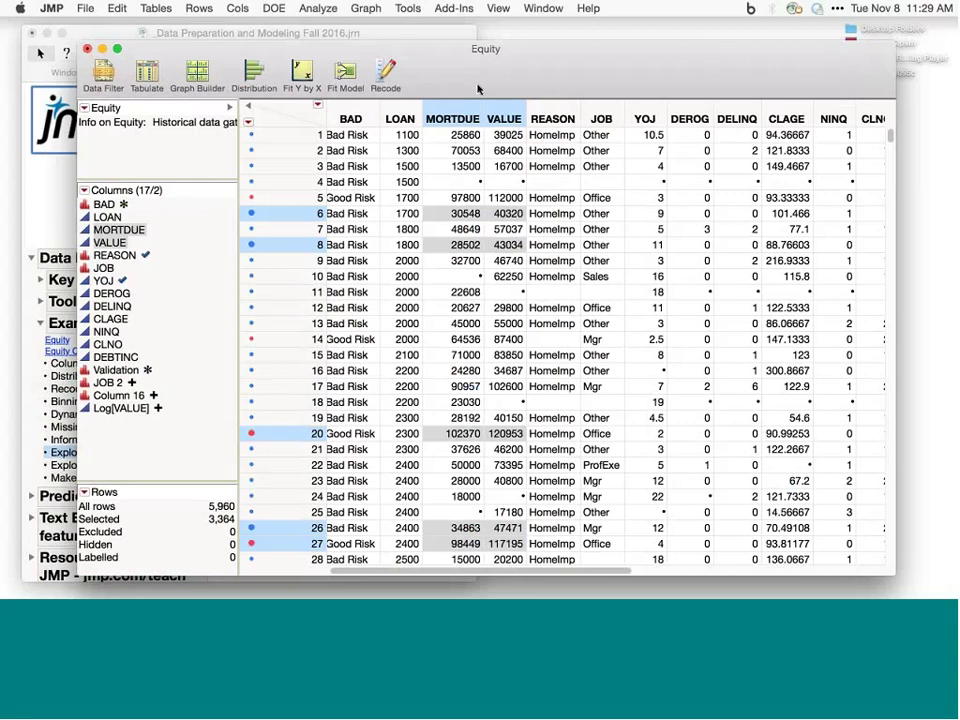
{"action": "mouse_move", "coordinate": [459, 86]}
{"action": "left_mouse_down"}
{"action": "mouse_move", "coordinate": [497, 90]}
{"action": "mouse_move", "coordinate": [442, 90]}
{"action": "left_mouse_up"}
Step: Run Explore Missing Values on the numeric columns from LOAN through DEBTINC, review the report and close it
{"action": "left_click", "coordinate": [318, 8]}
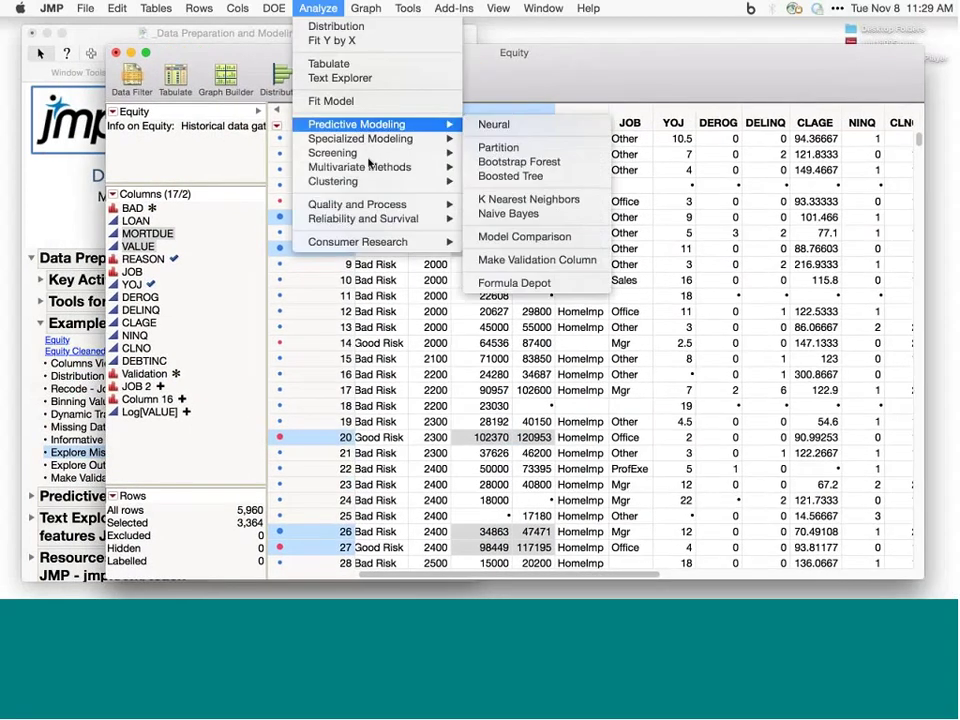
{"action": "mouse_move", "coordinate": [370, 157]}
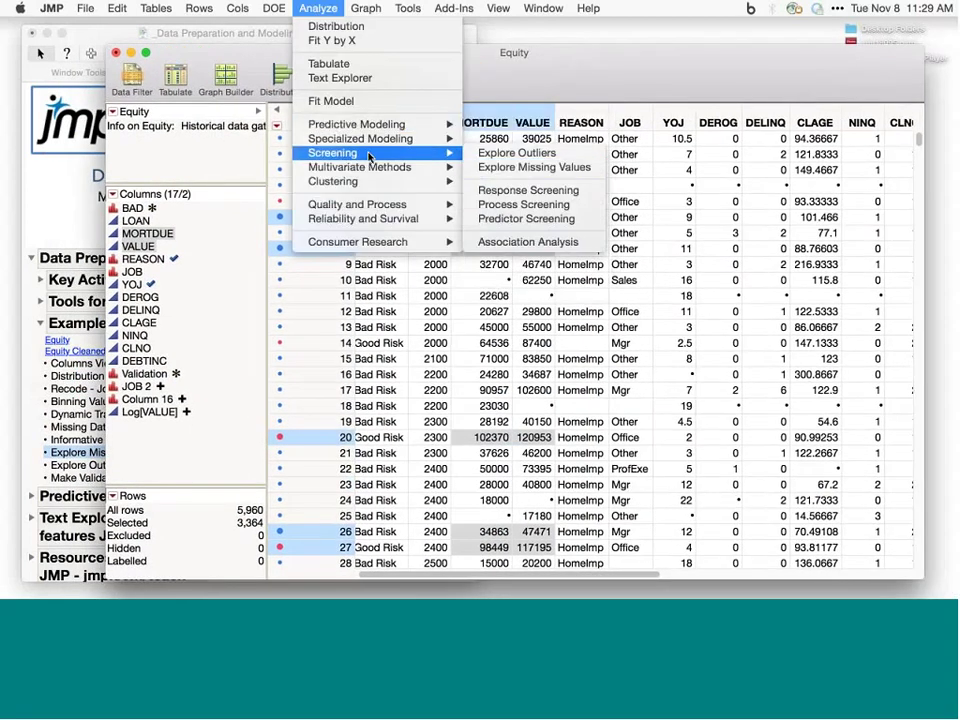
{"action": "left_click", "coordinate": [498, 170]}
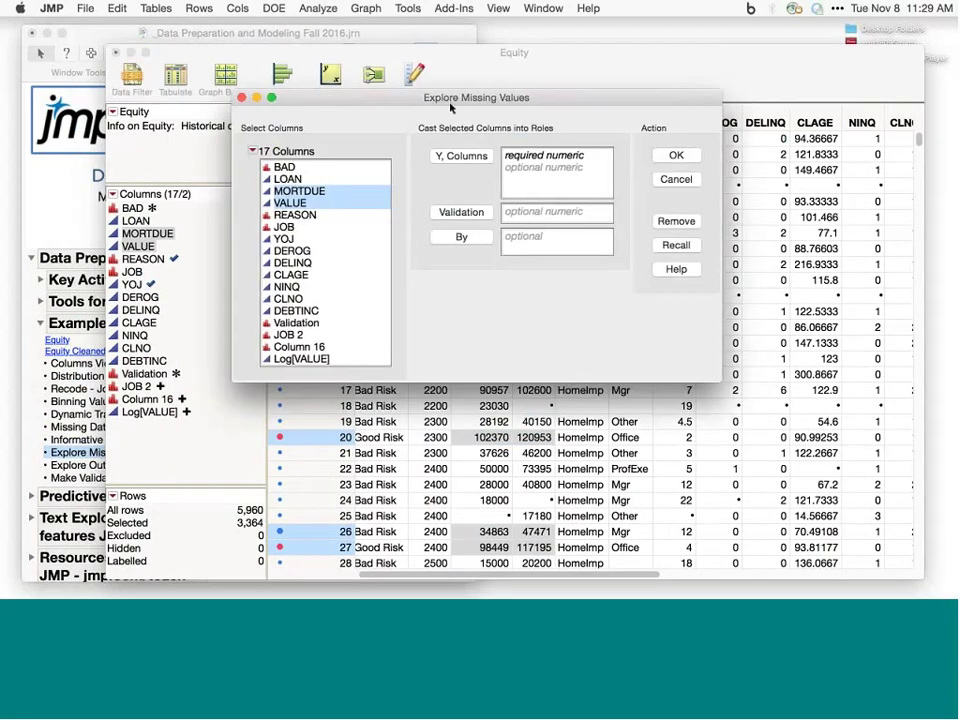
{"action": "left_click_drag", "start_coordinate": [323, 181], "coordinate": [288, 314]}
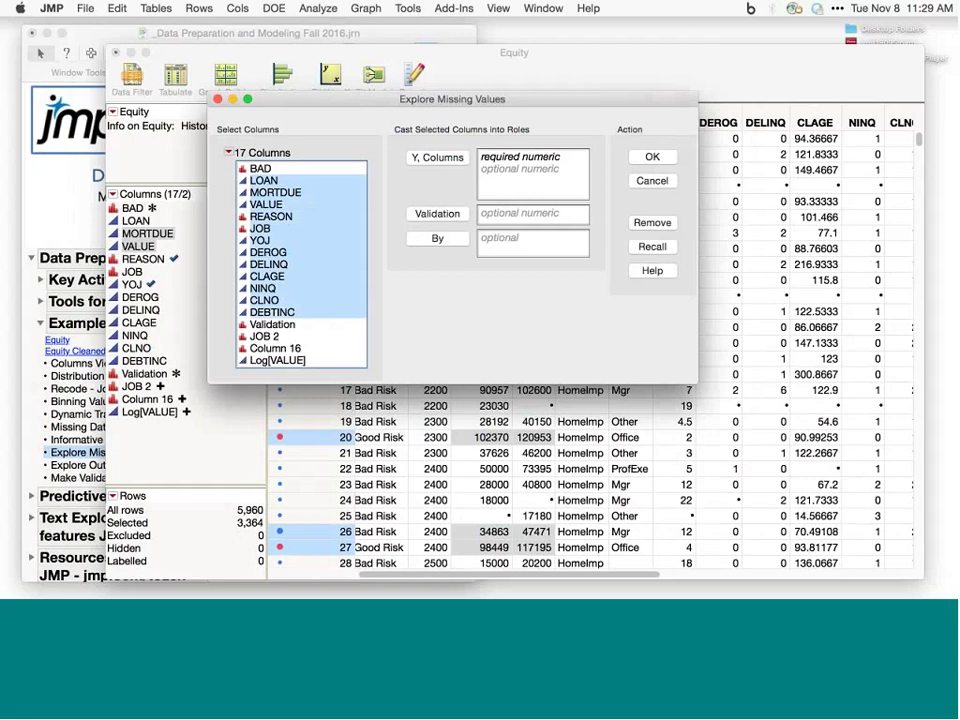
{"action": "left_click", "coordinate": [437, 158]}
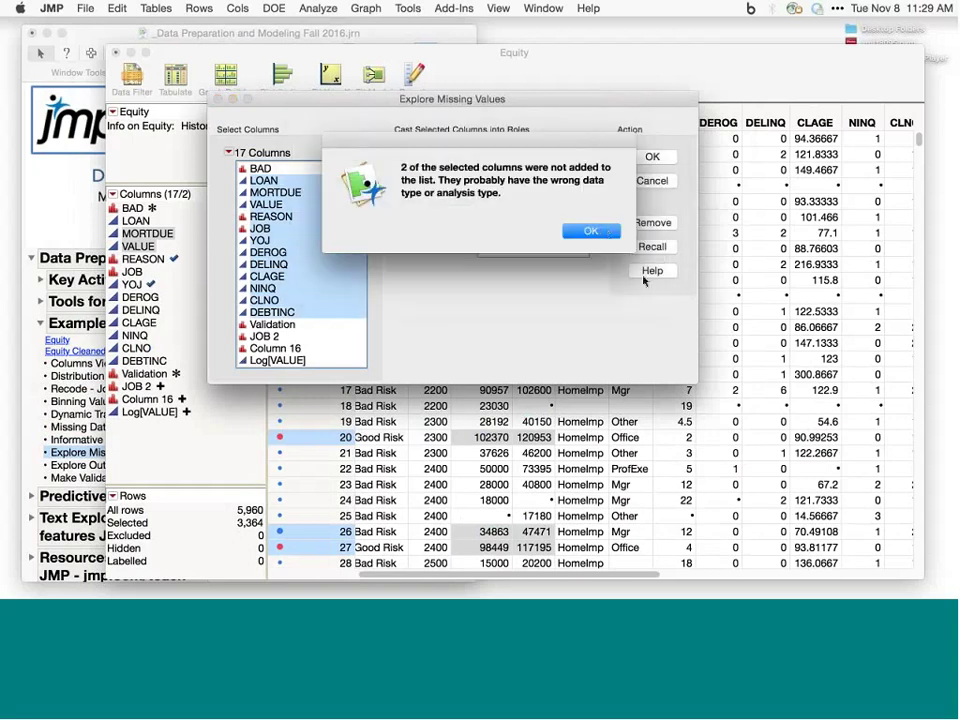
{"action": "left_click", "coordinate": [594, 232]}
{"action": "left_click", "coordinate": [650, 158]}
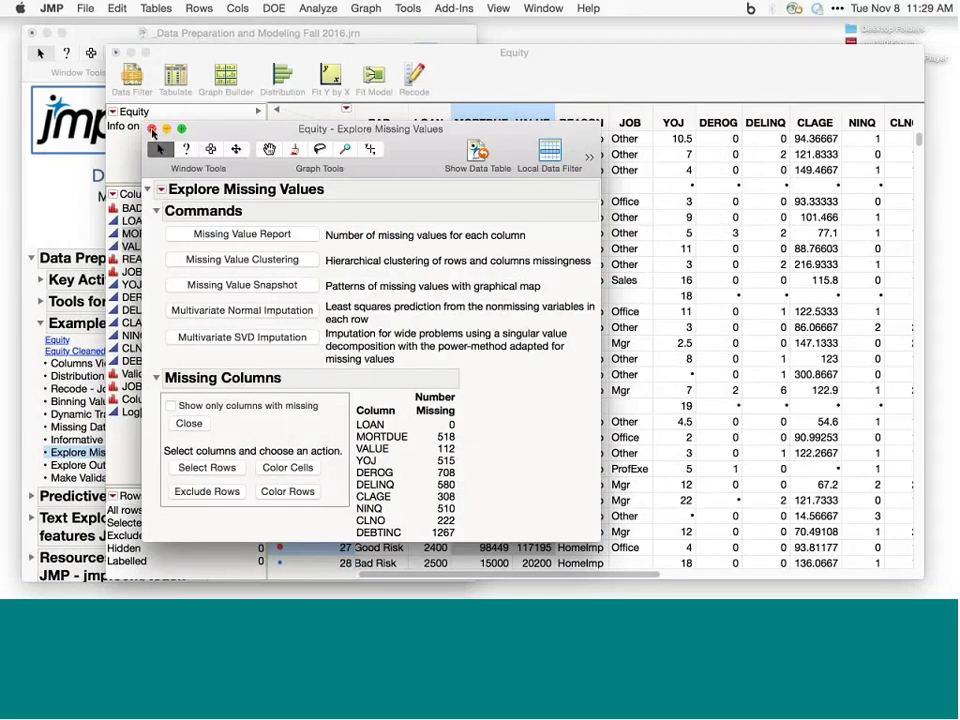
{"action": "left_click", "coordinate": [151, 130]}
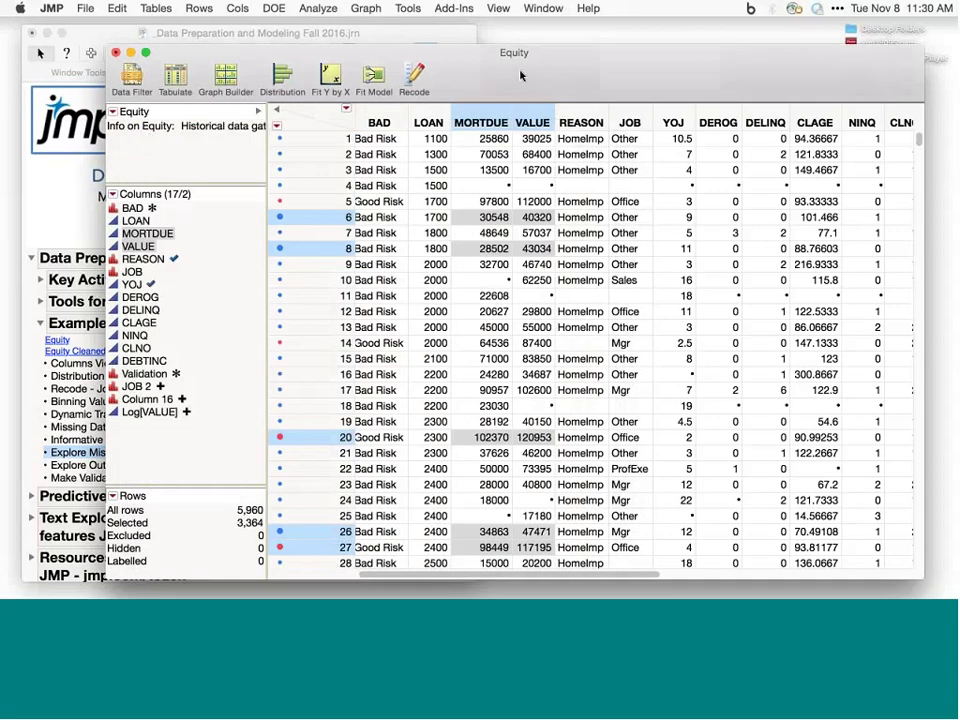
{"action": "mouse_move", "coordinate": [517, 76]}
{"action": "left_mouse_down"}
{"action": "mouse_move", "coordinate": [587, 78]}
{"action": "mouse_move", "coordinate": [500, 71]}
{"action": "left_mouse_up"}
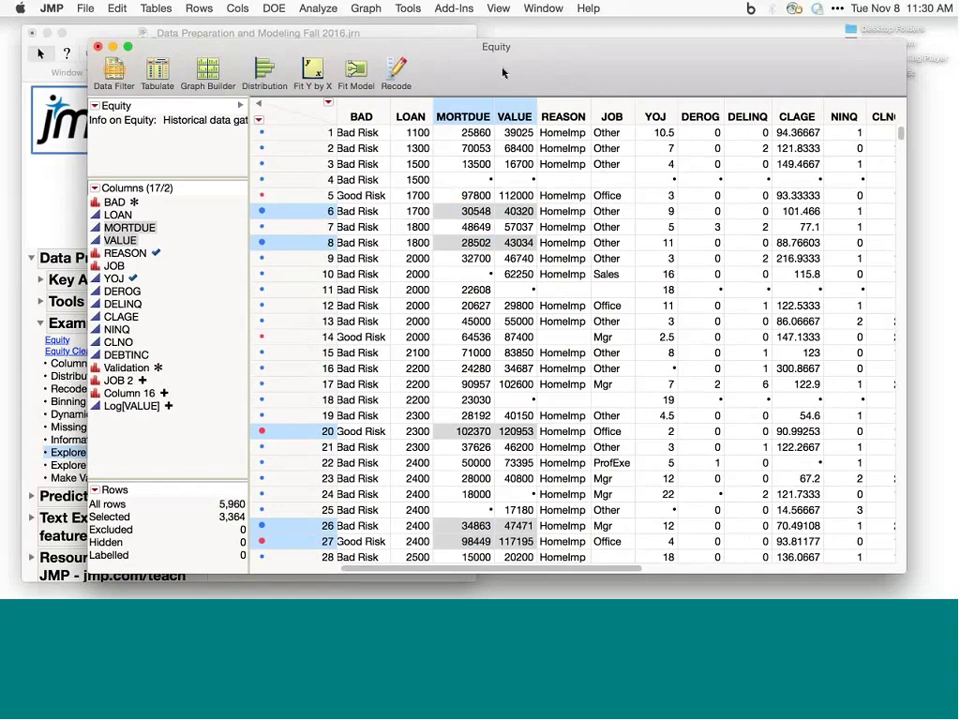
{"action": "left_click_drag", "start_coordinate": [506, 76], "coordinate": [597, 80]}
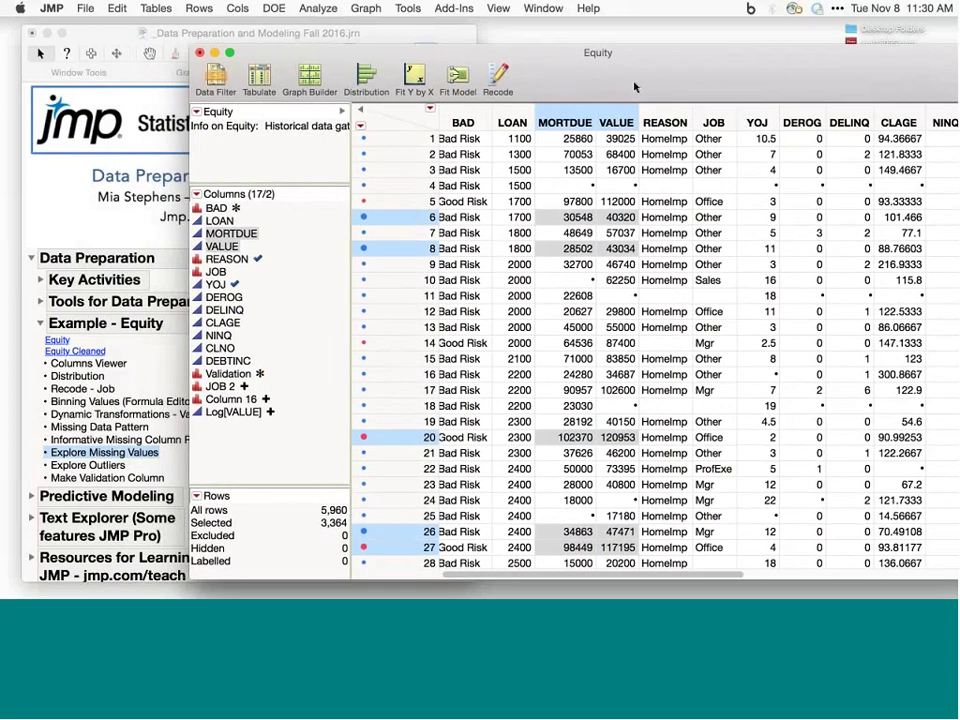
{"action": "mouse_move", "coordinate": [529, 69]}
{"action": "left_mouse_down"}
{"action": "mouse_move", "coordinate": [563, 77]}
{"action": "mouse_move", "coordinate": [529, 73]}
{"action": "left_mouse_up"}
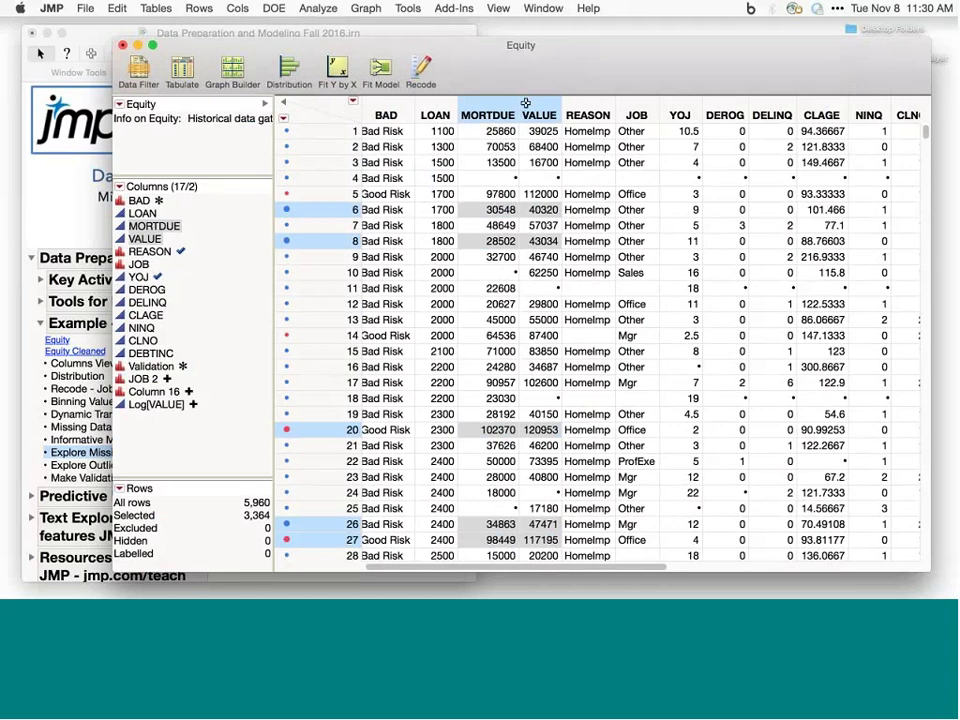
Step: Try adding the Informative Missing column property to the VALUE column, read its description and cancel
{"action": "left_click", "coordinate": [535, 112]}
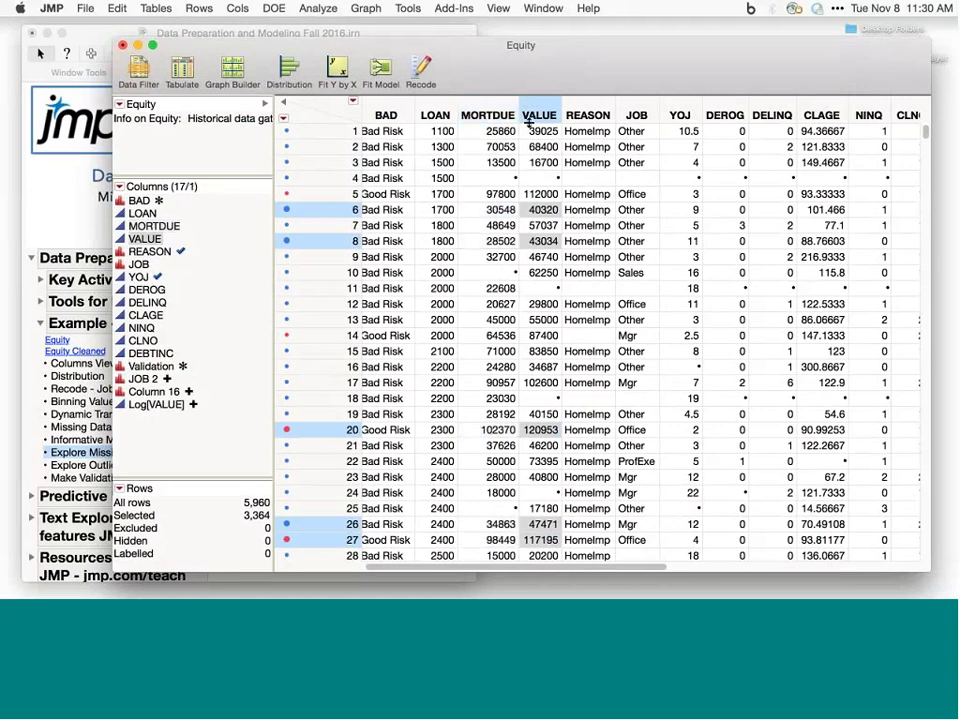
{"action": "right_click", "coordinate": [537, 114]}
{"action": "left_click", "coordinate": [547, 119]}
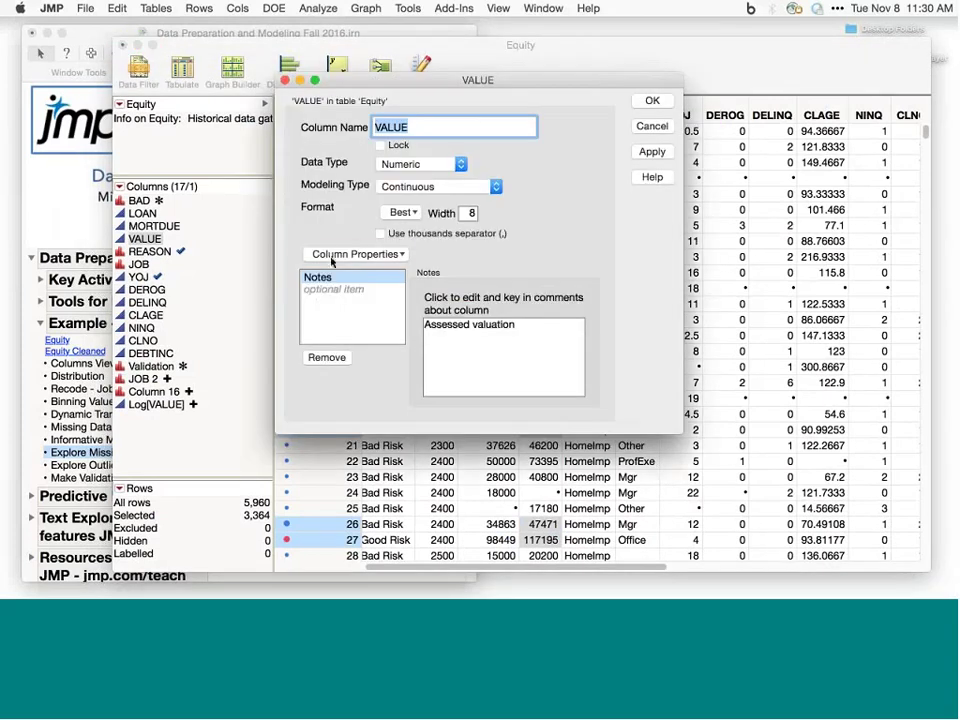
{"action": "left_click", "coordinate": [358, 254]}
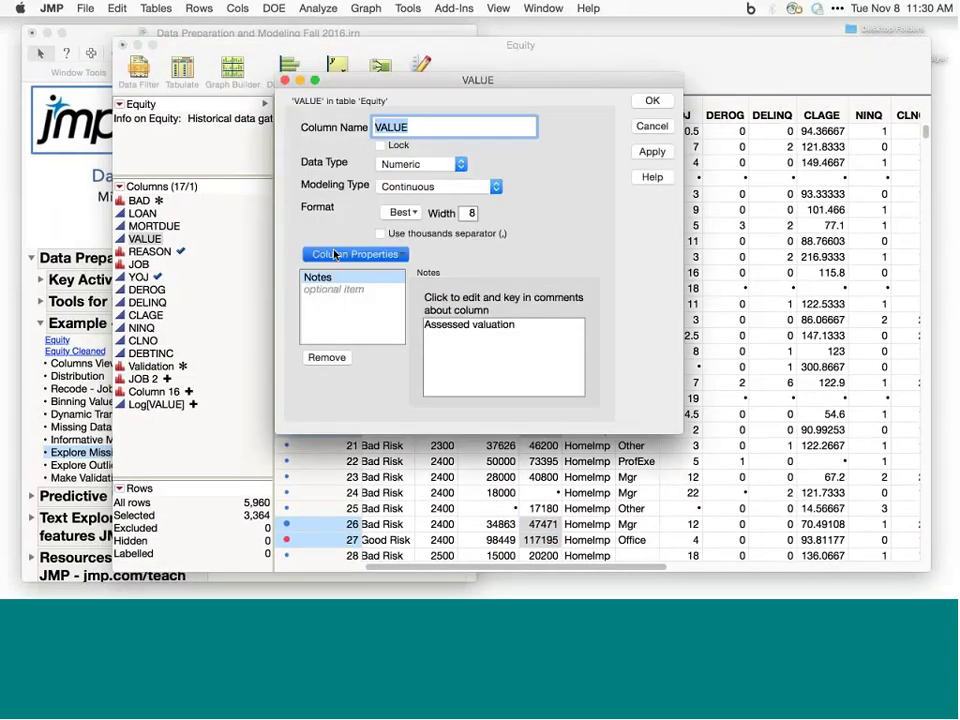
{"action": "scroll", "coordinate": [375, 553], "scroll_direction": "down", "scroll_amount": 5}
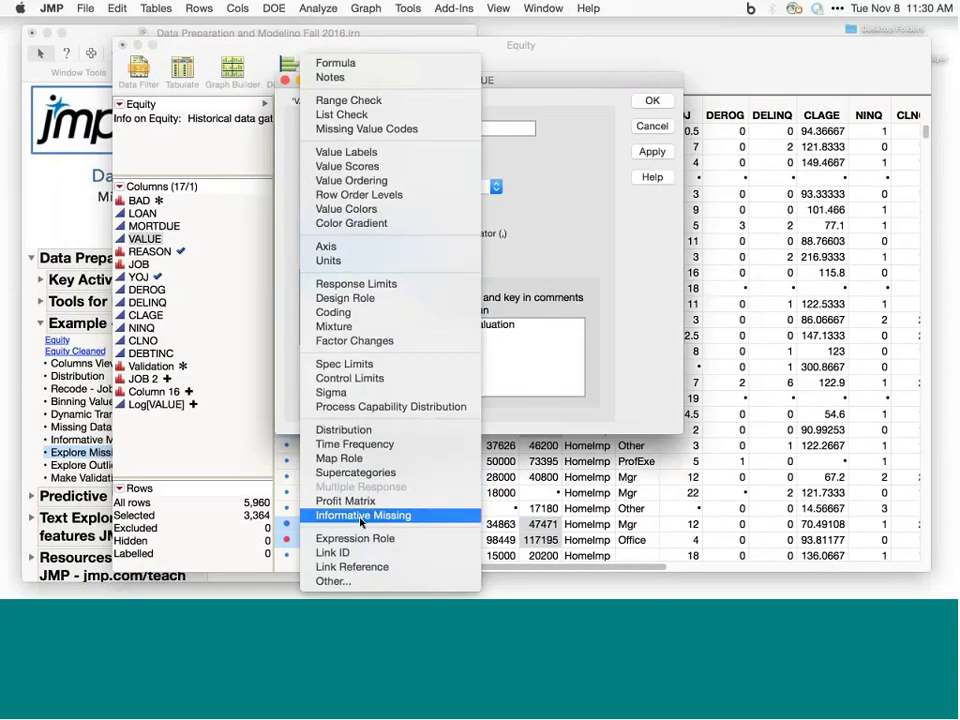
{"action": "left_click", "coordinate": [362, 517]}
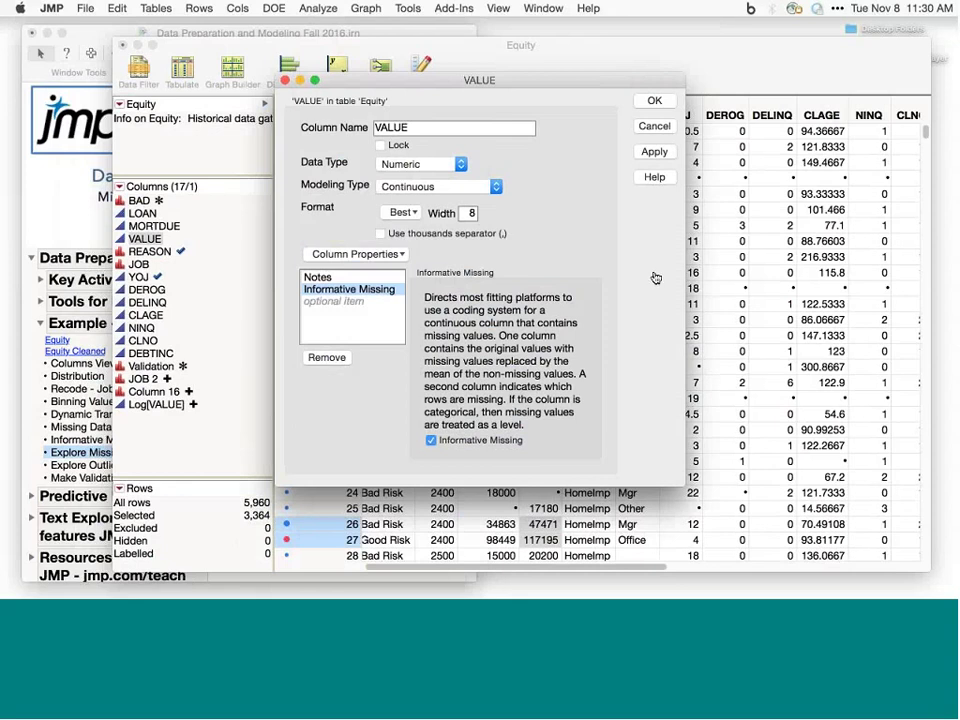
{"action": "left_click", "coordinate": [654, 126]}
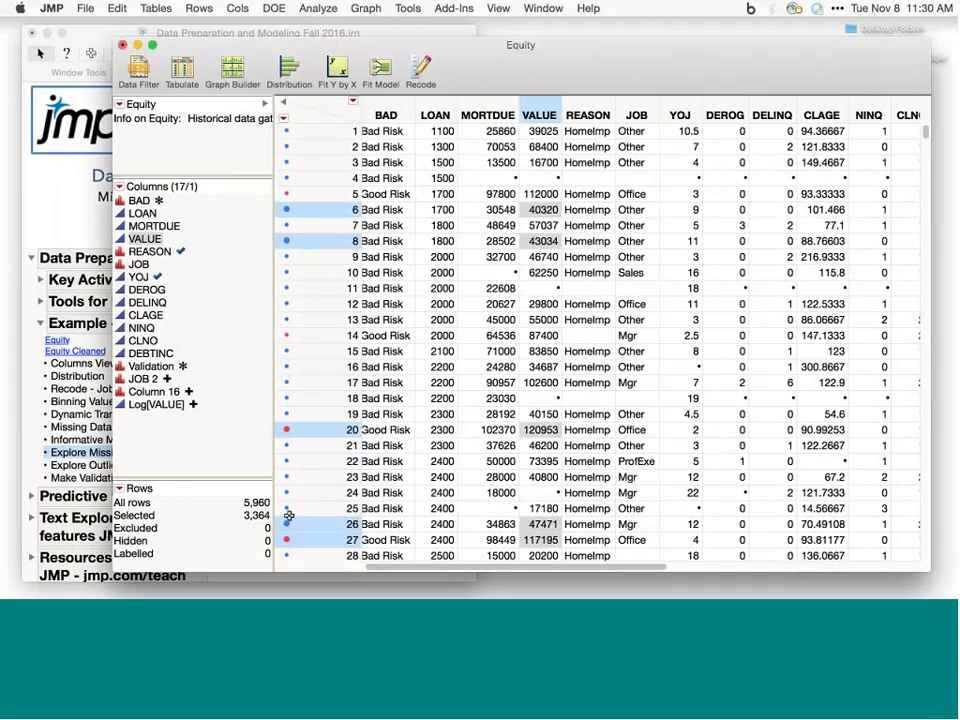
{"action": "left_click_drag", "start_coordinate": [510, 79], "coordinate": [427, 86]}
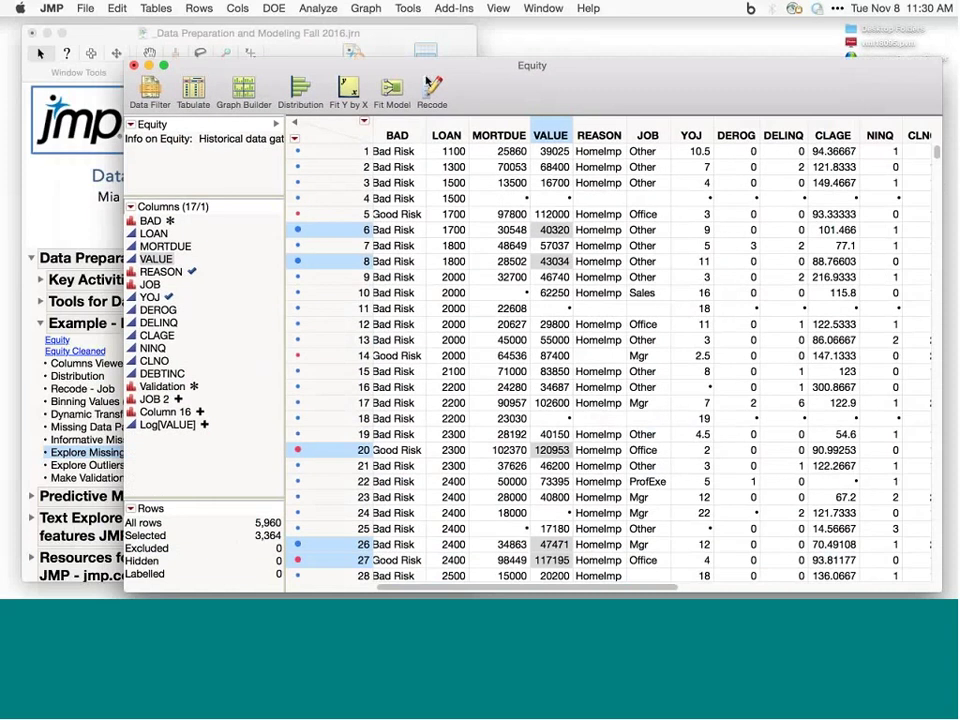
{"action": "left_click_drag", "start_coordinate": [538, 110], "coordinate": [461, 91]}
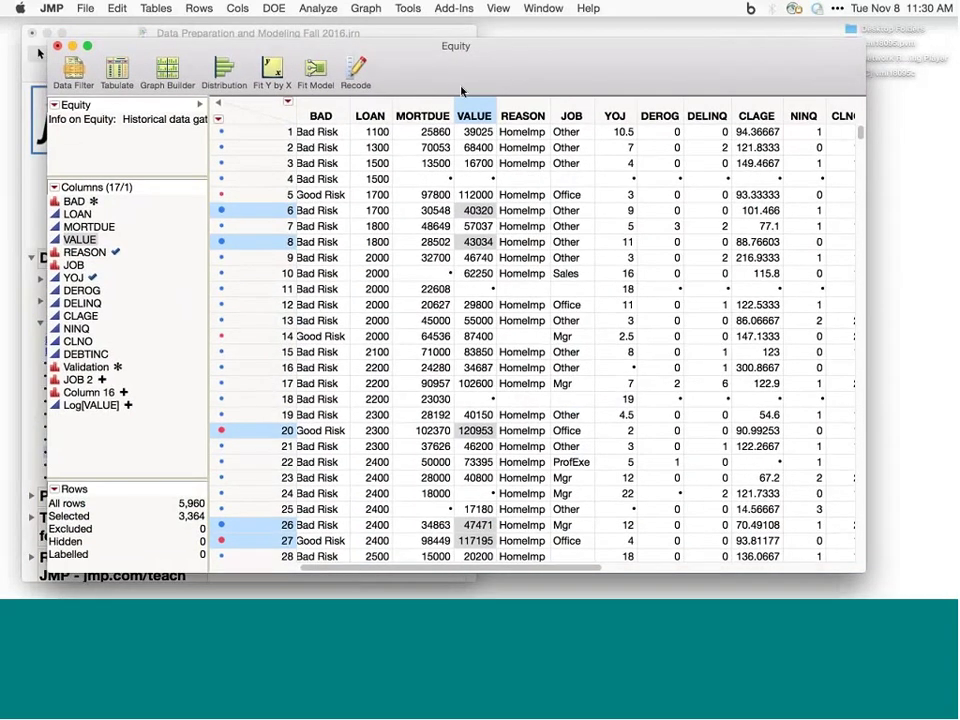
{"action": "left_click", "coordinate": [318, 117]}
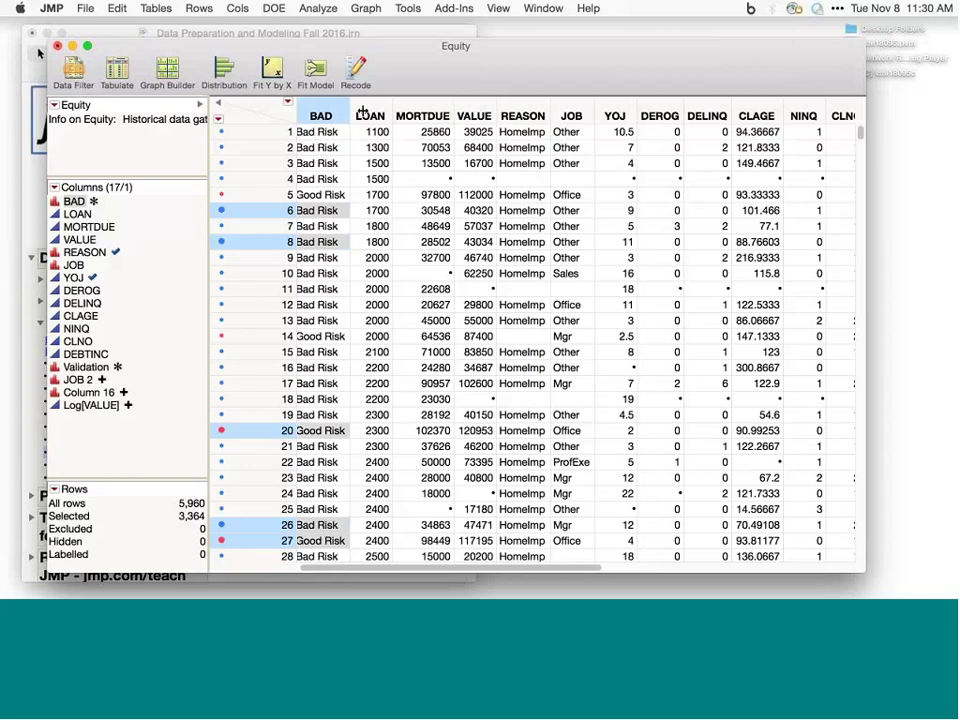
{"action": "left_click_drag", "start_coordinate": [370, 116], "coordinate": [718, 118]}
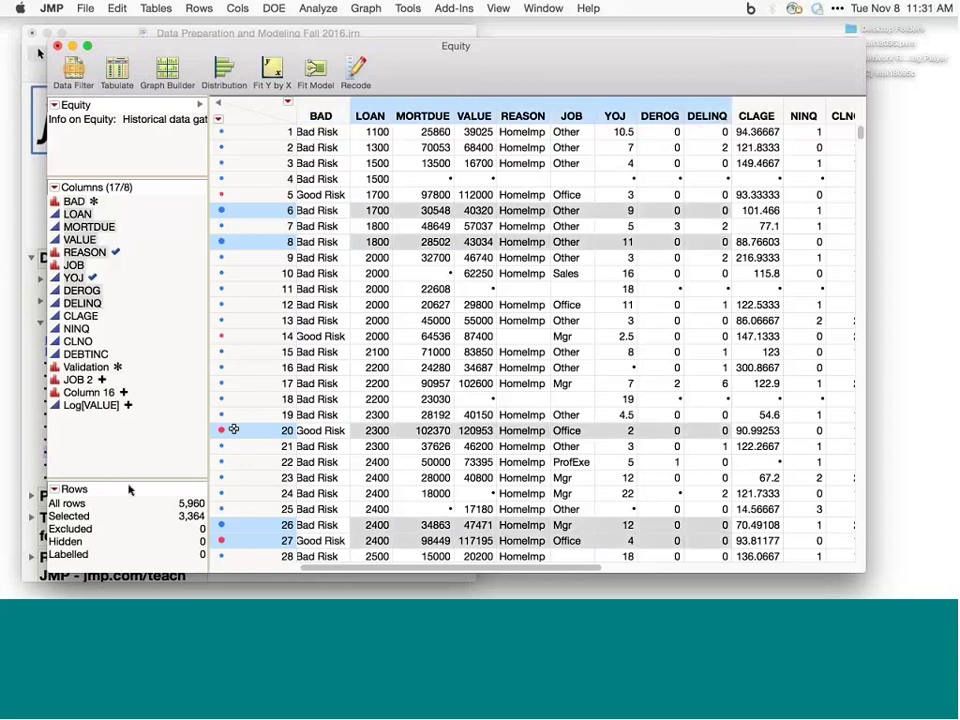
Step: Close the Equity table without saving its changes and open the Equity Cleaned table from the journal
{"action": "left_click", "coordinate": [58, 47]}
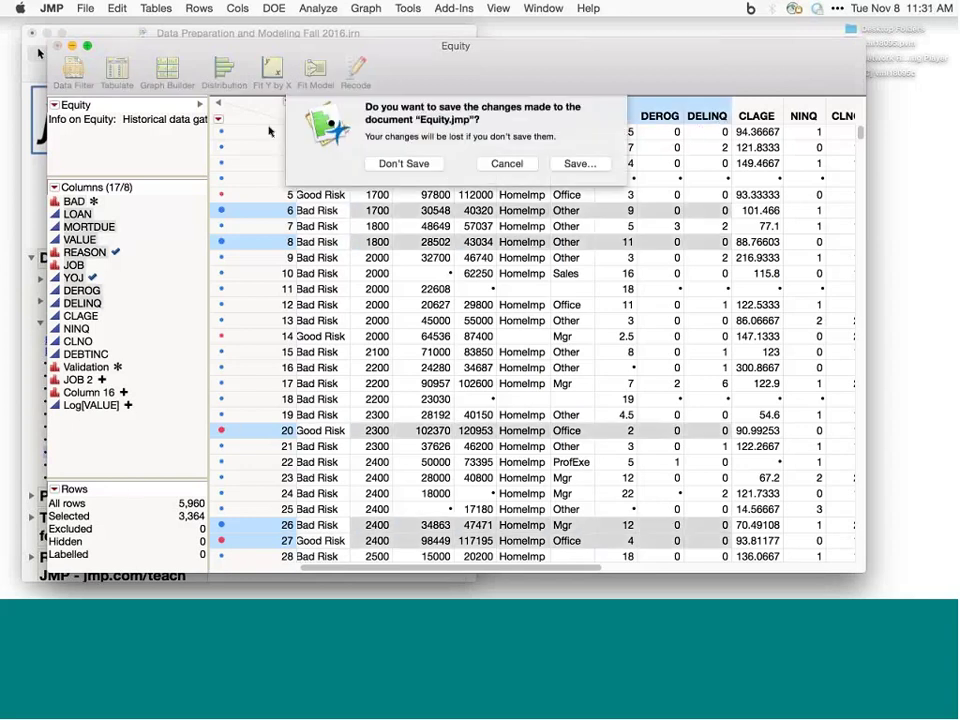
{"action": "left_click", "coordinate": [413, 170]}
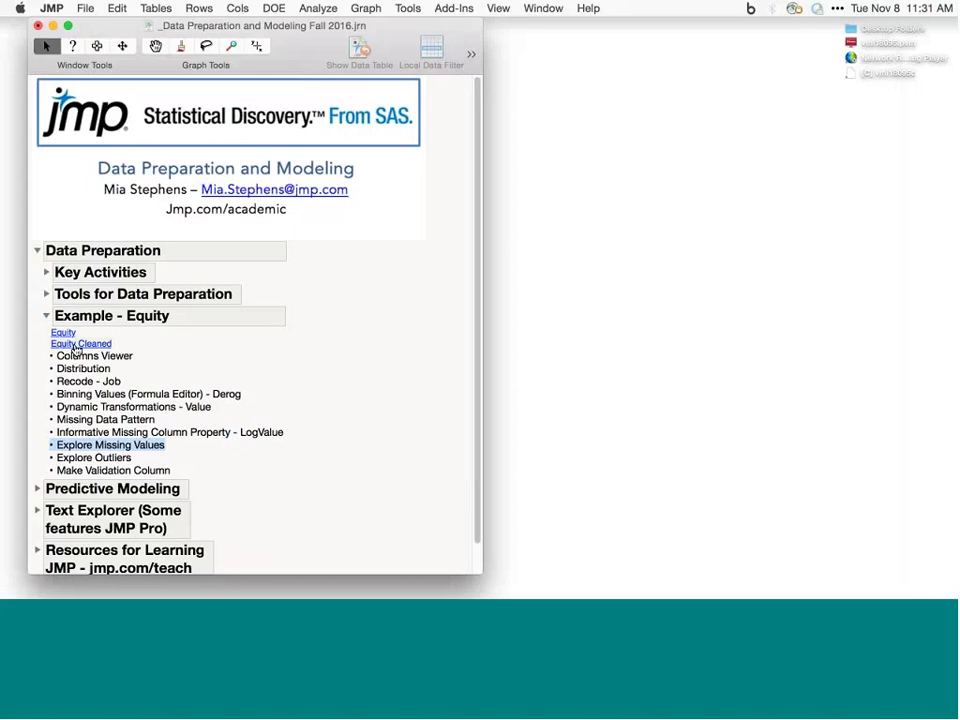
{"action": "left_click", "coordinate": [76, 346]}
{"action": "left_click_drag", "start_coordinate": [613, 167], "coordinate": [574, 87]}
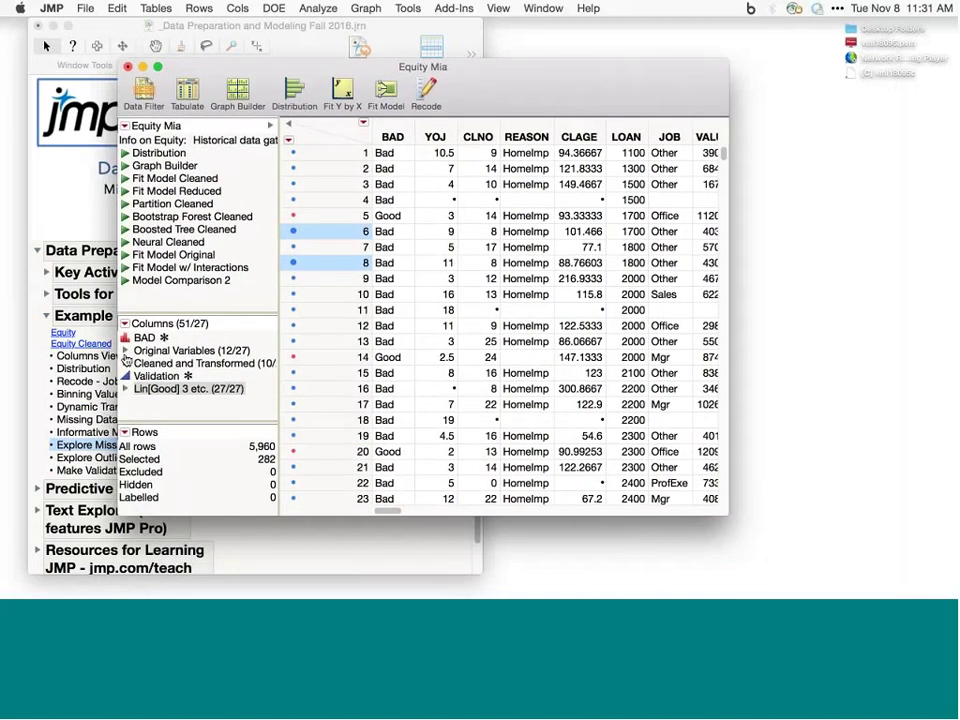
Step: Expand the Cleaned and Transformed column group, examine its columns and collapse it again
{"action": "left_click", "coordinate": [126, 363]}
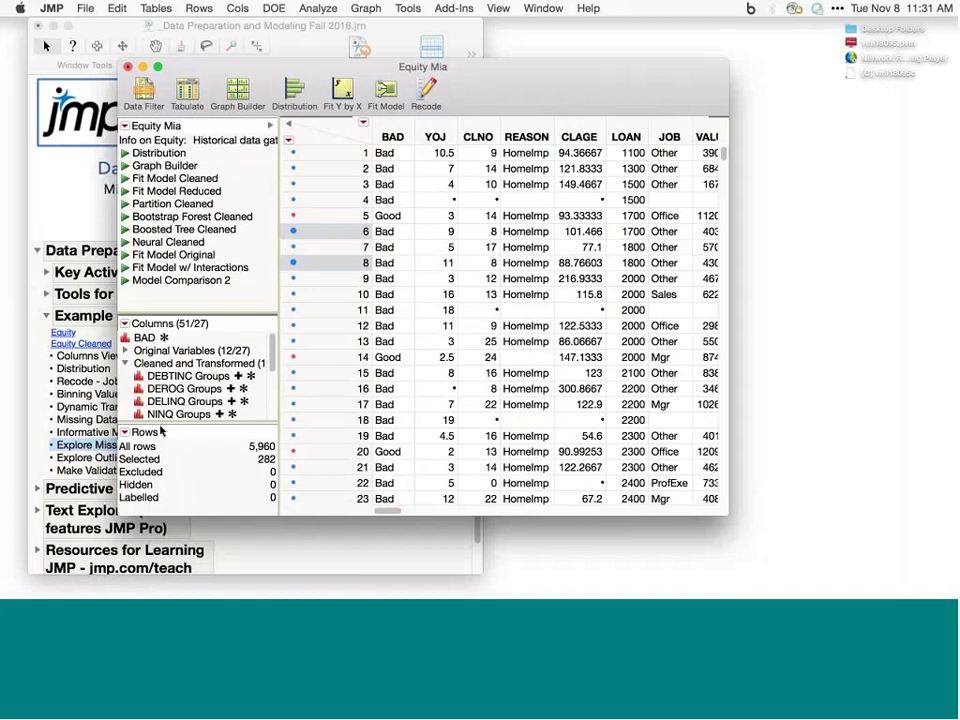
{"action": "left_click", "coordinate": [160, 418]}
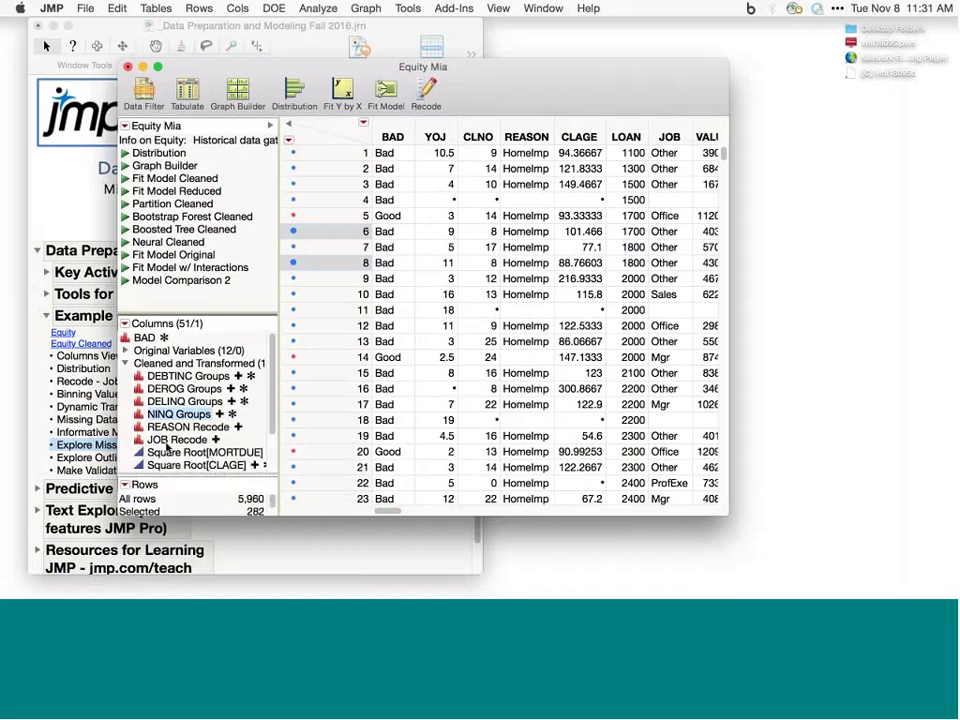
{"action": "left_click", "coordinate": [126, 363]}
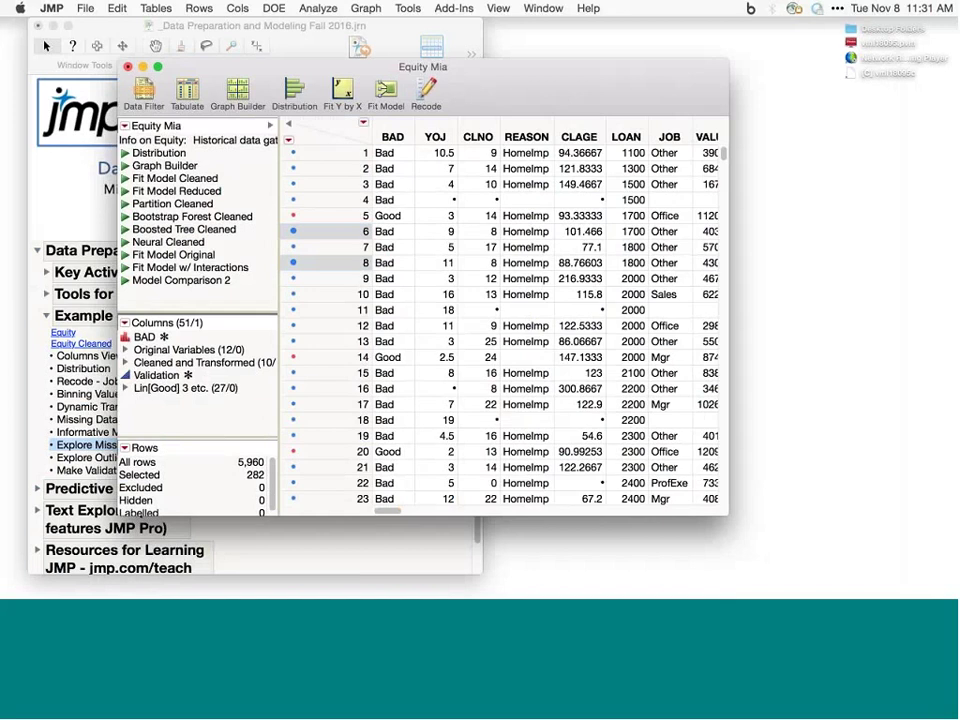
{"action": "left_click_drag", "start_coordinate": [472, 94], "coordinate": [443, 96]}
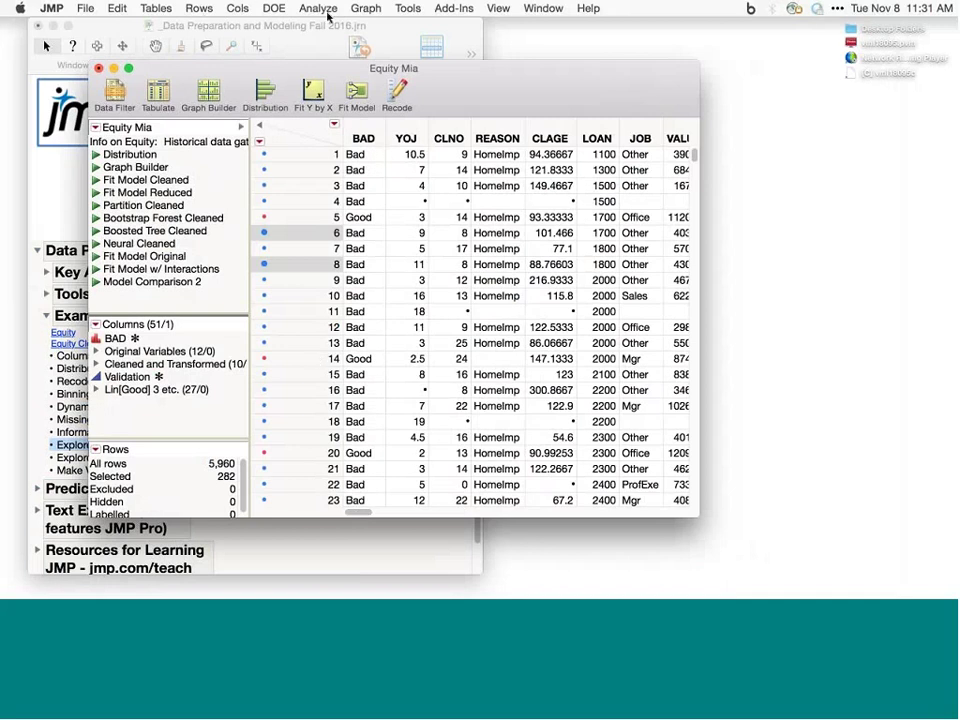
Step: Start Make Validation Column and set the Training Set to 0.6, the Validation Set to 0.2 and the Test Set to 0.2
{"action": "left_click", "coordinate": [320, 9]}
{"action": "mouse_move", "coordinate": [366, 124]}
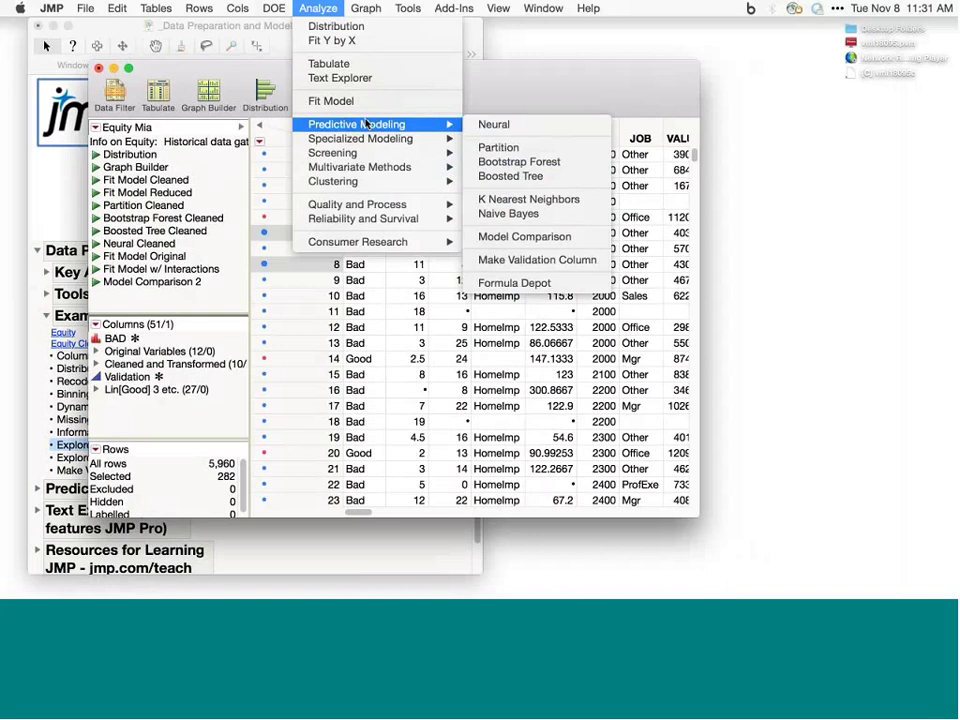
{"action": "left_click", "coordinate": [578, 264]}
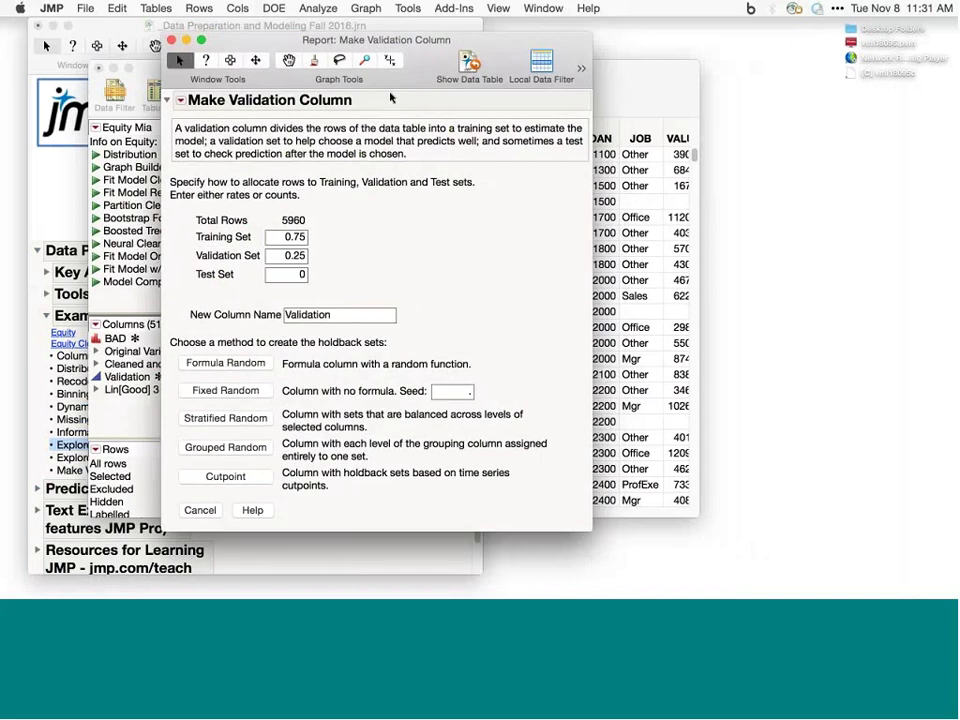
{"action": "left_click", "coordinate": [257, 247]}
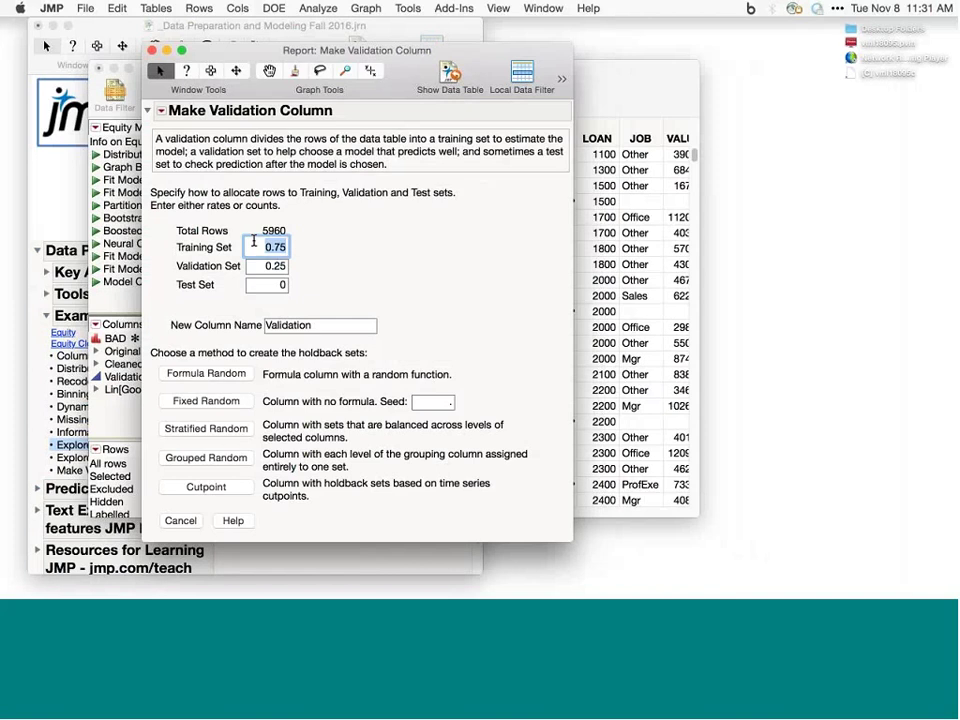
{"action": "type", "text": ".6"}
{"action": "key", "text": "Tab"}
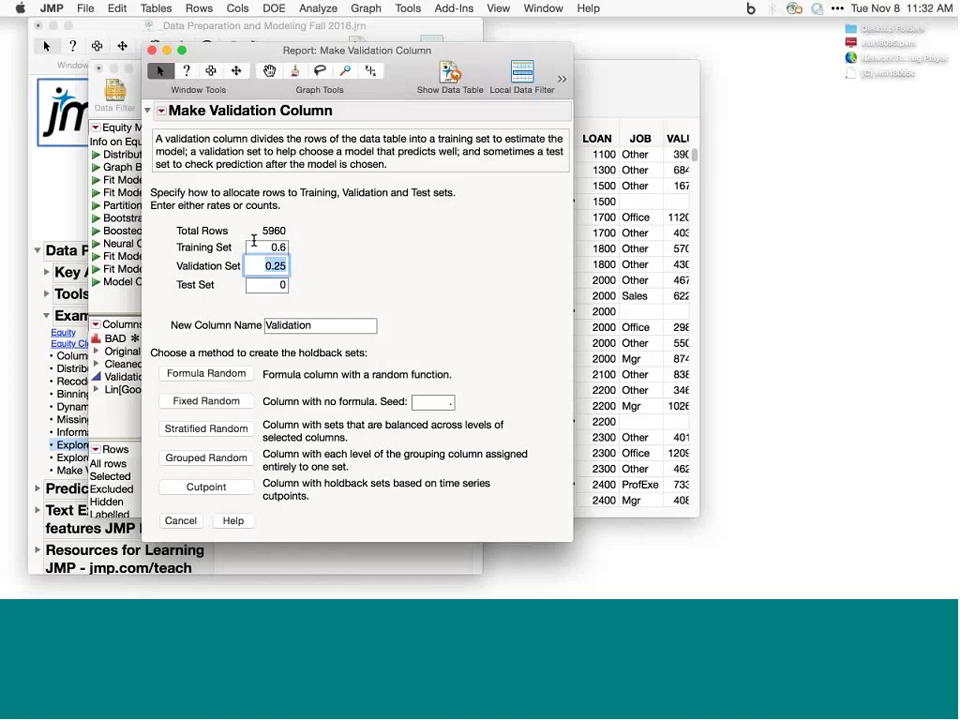
{"action": "type", "text": ".2"}
{"action": "key", "text": "Tab"}
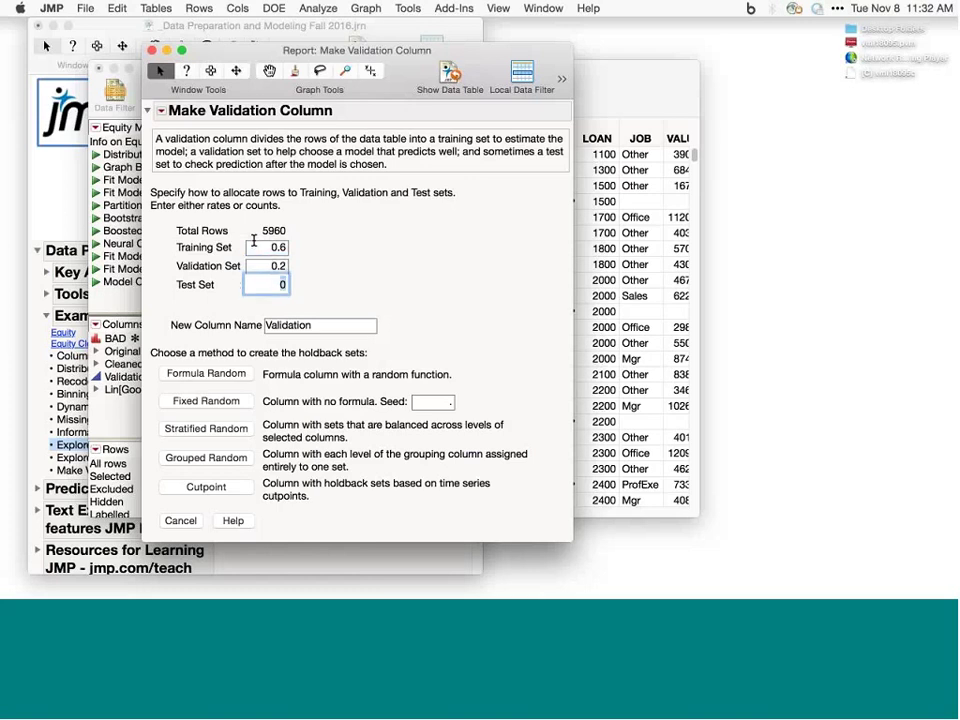
{"action": "key", "text": "BackSpace"}
{"action": "type", "text": ".2"}
{"action": "key", "text": "Tab"}
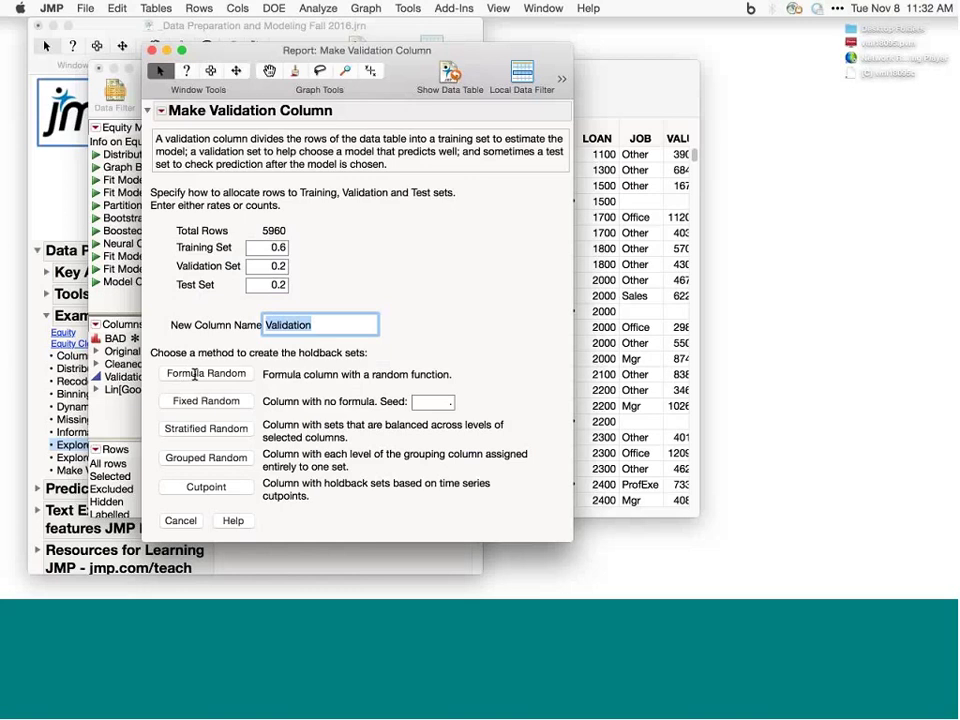
Step: Set the random seed to 123 and create the validation column with the Fixed Random method
{"action": "left_click", "coordinate": [428, 401]}
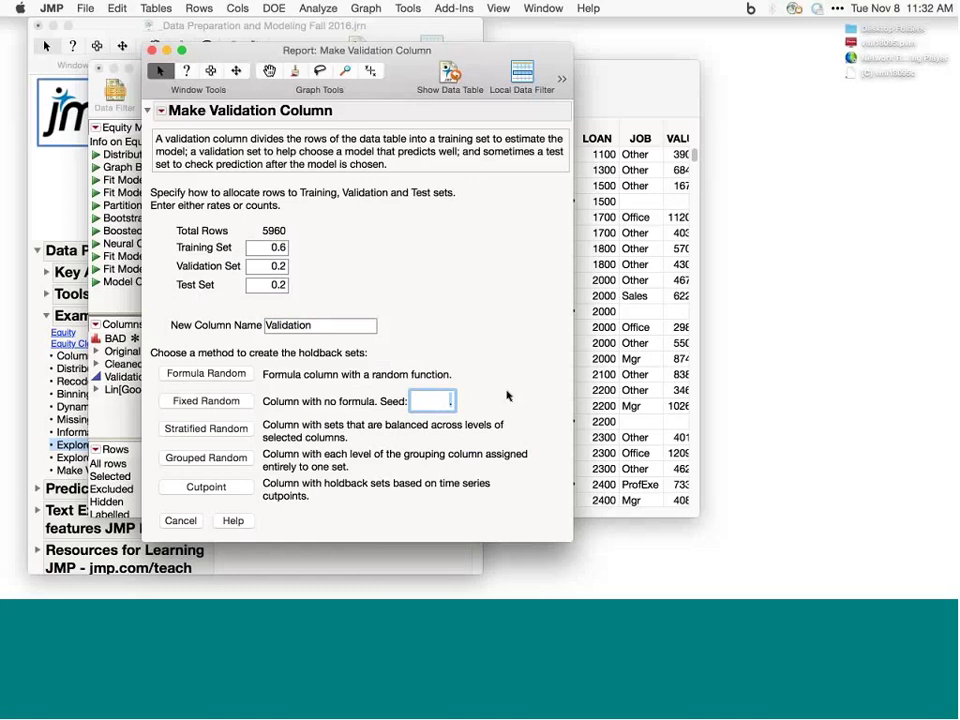
{"action": "type", "text": "123"}
{"action": "left_click", "coordinate": [207, 429]}
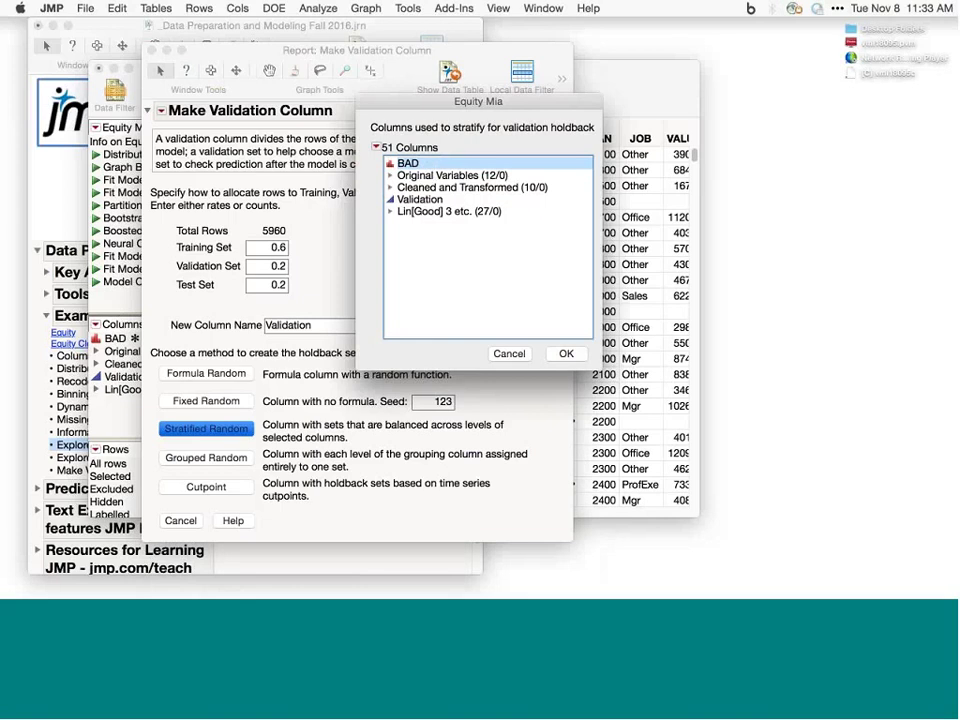
{"action": "key", "text": "Escape"}
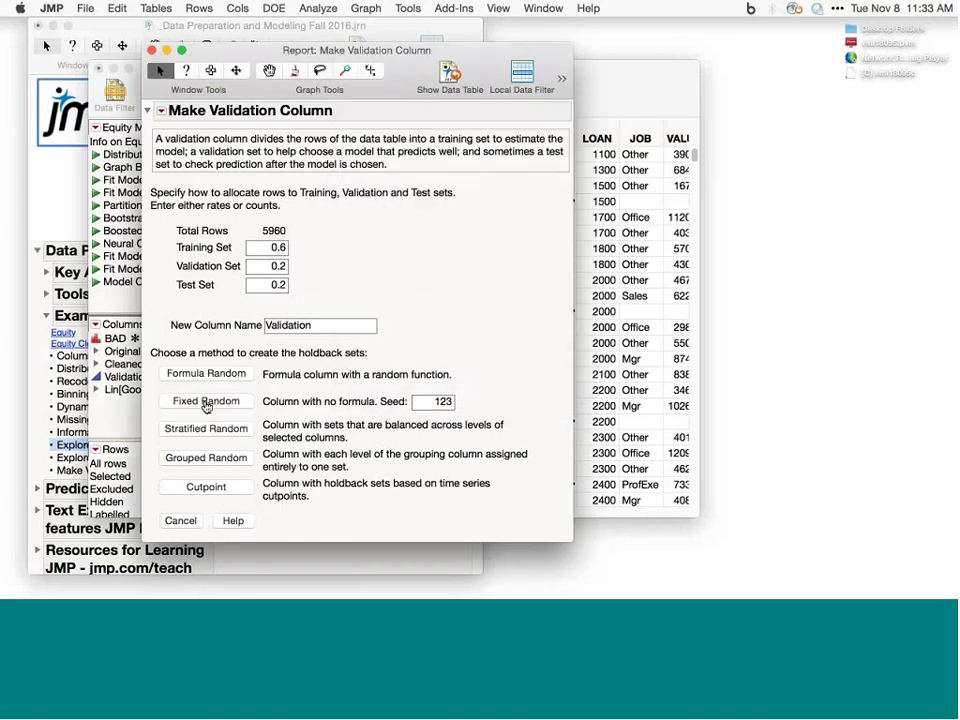
{"action": "left_click", "coordinate": [197, 401]}
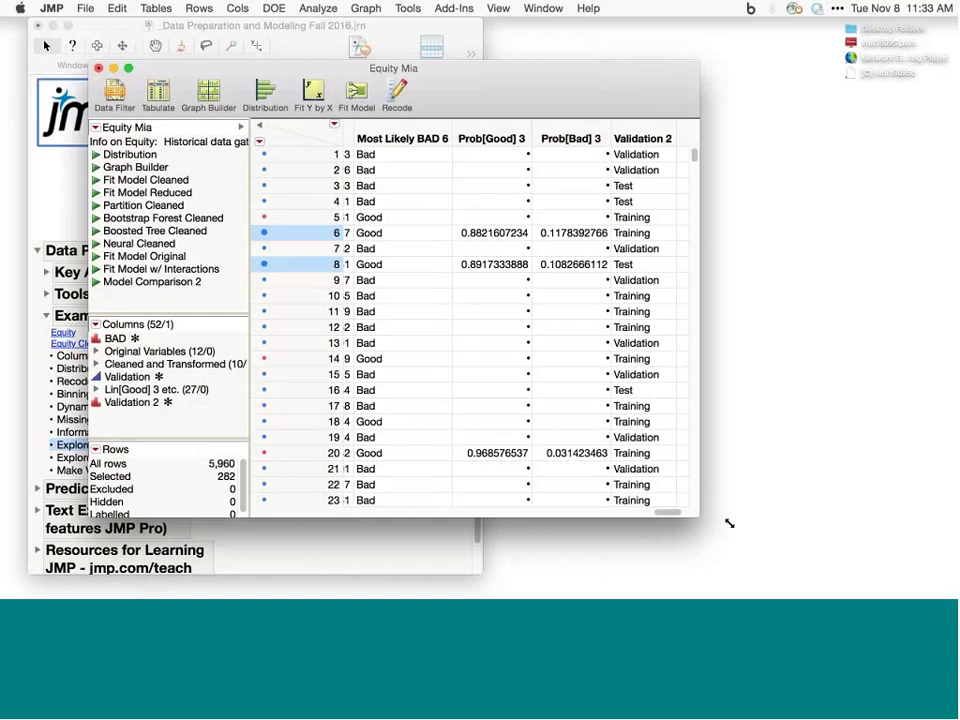
Step: Enlarge the table window and examine the Training, Validation and Test assignments of individual rows in the new validation column
{"action": "left_click_drag", "start_coordinate": [729, 523], "coordinate": [878, 556]}
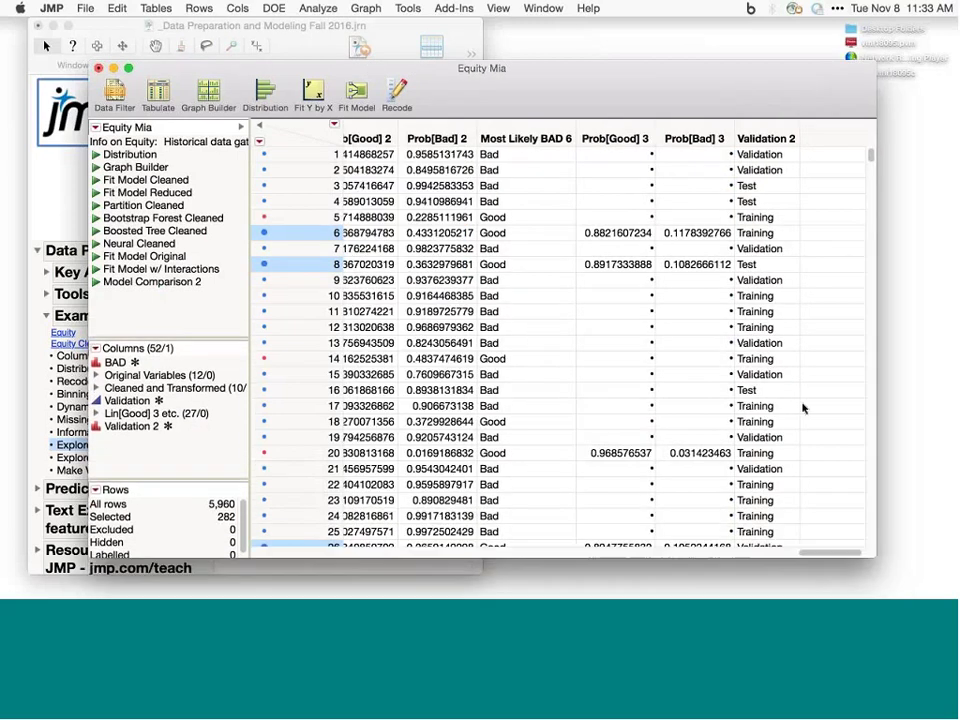
{"action": "left_click", "coordinate": [764, 135]}
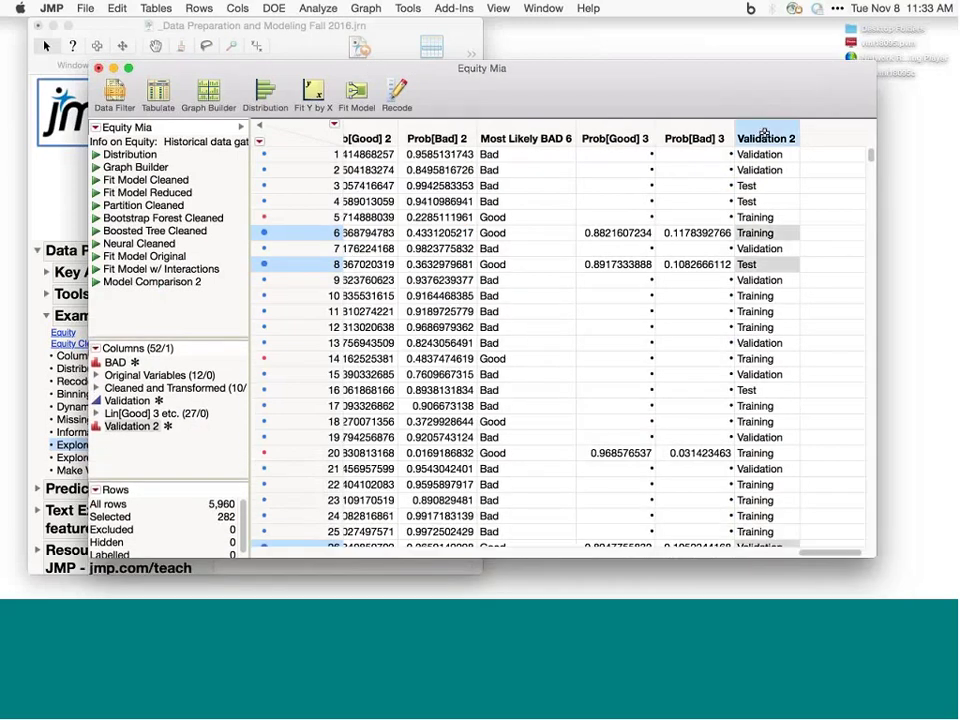
{"action": "left_click", "coordinate": [774, 300]}
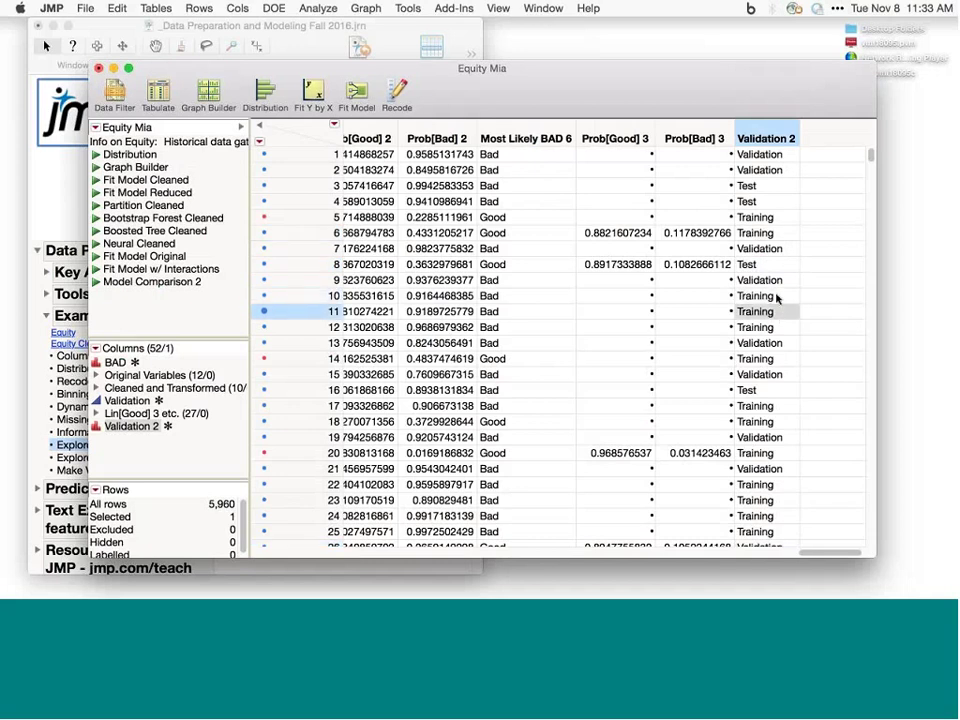
{"action": "left_click", "coordinate": [778, 313]}
{"action": "left_click", "coordinate": [775, 296]}
{"action": "left_click", "coordinate": [776, 281]}
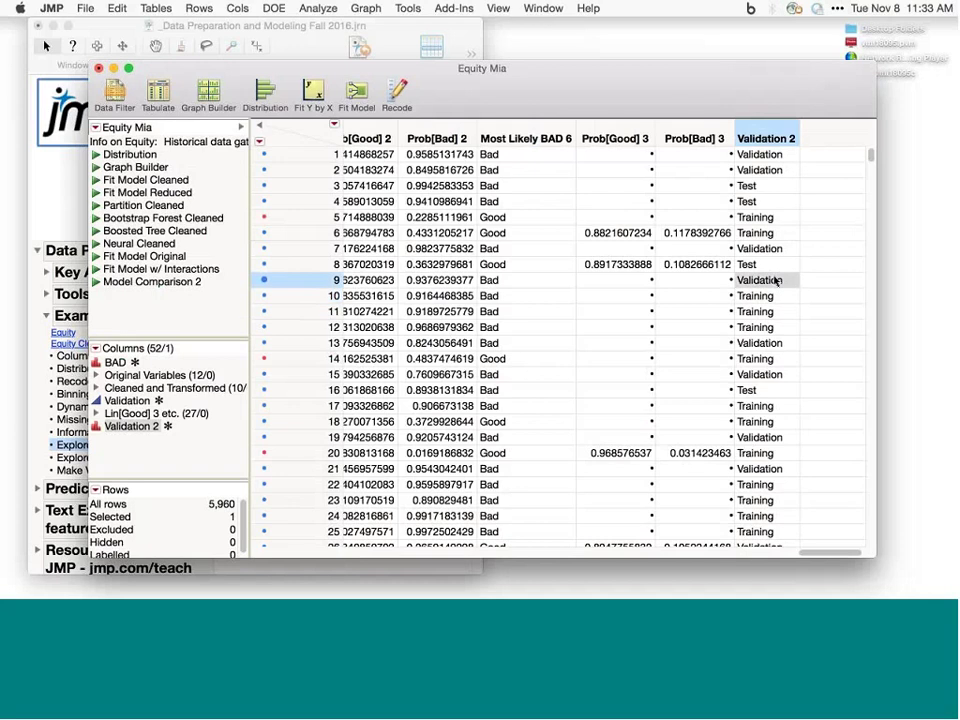
{"action": "left_click", "coordinate": [765, 265]}
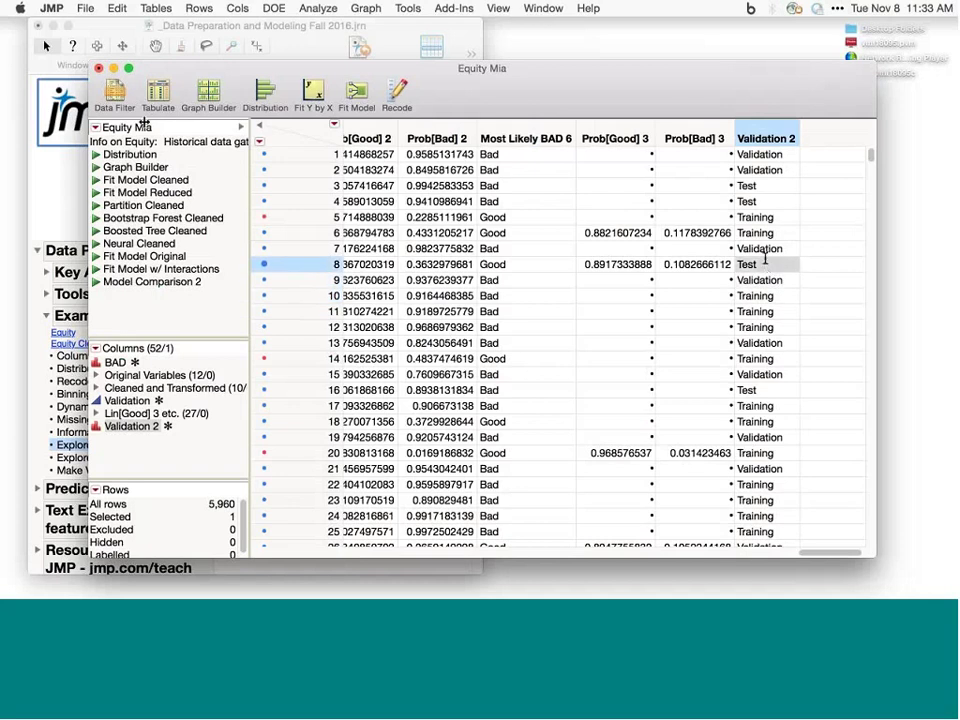
Step: Close the Equity Mia data table and collapse the Example - Equity and Data Preparation sections of the journal
{"action": "left_click", "coordinate": [97, 69]}
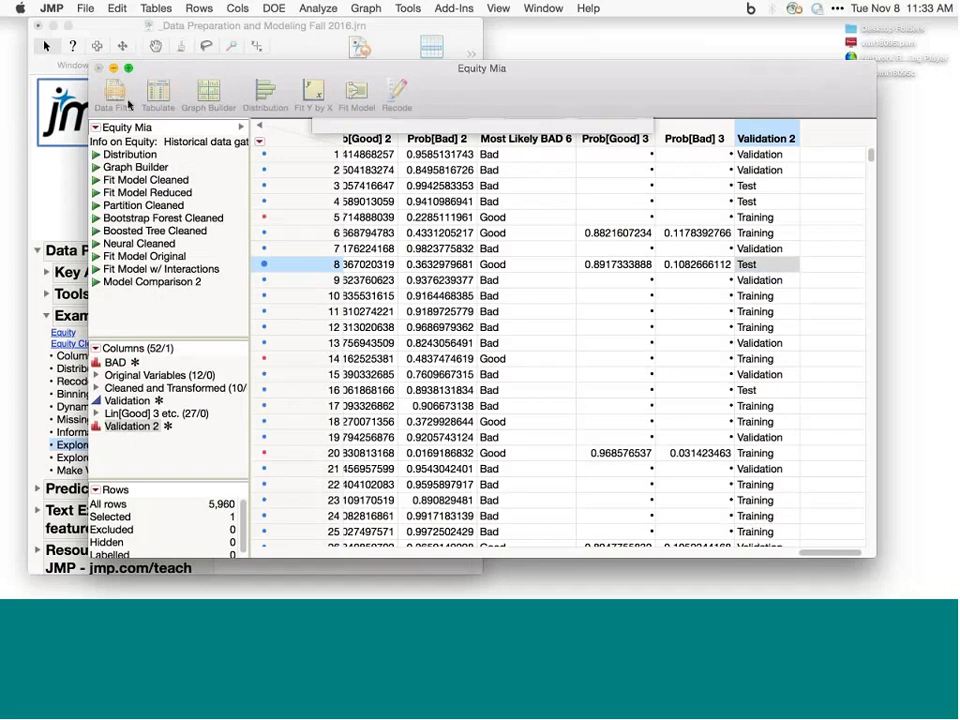
{"action": "key", "text": "Return"}
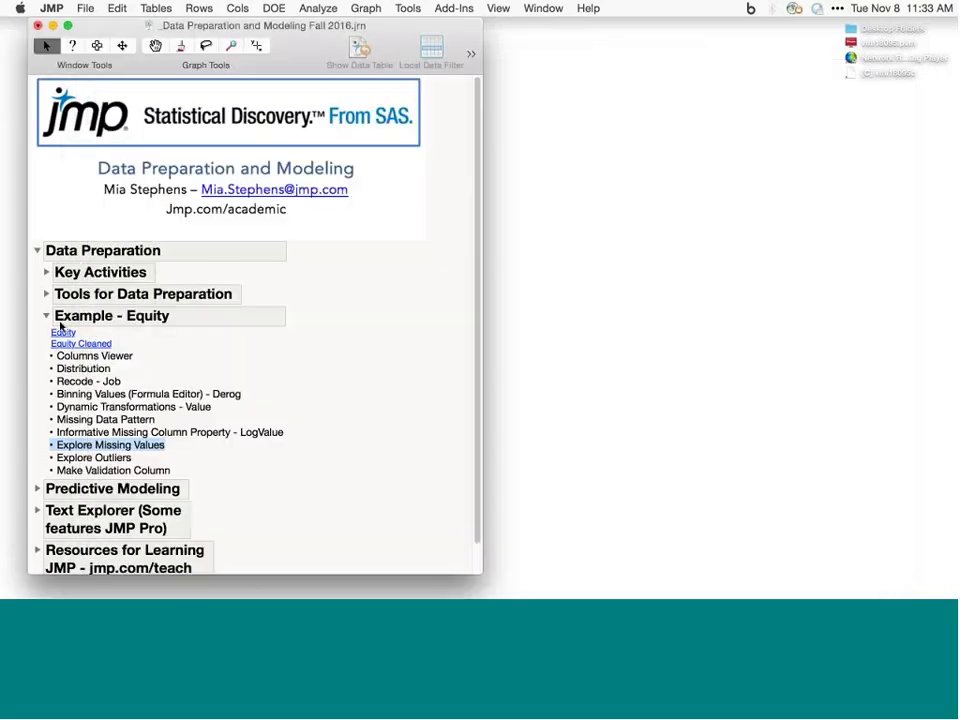
{"action": "left_click", "coordinate": [46, 315]}
{"action": "left_click", "coordinate": [36, 252]}
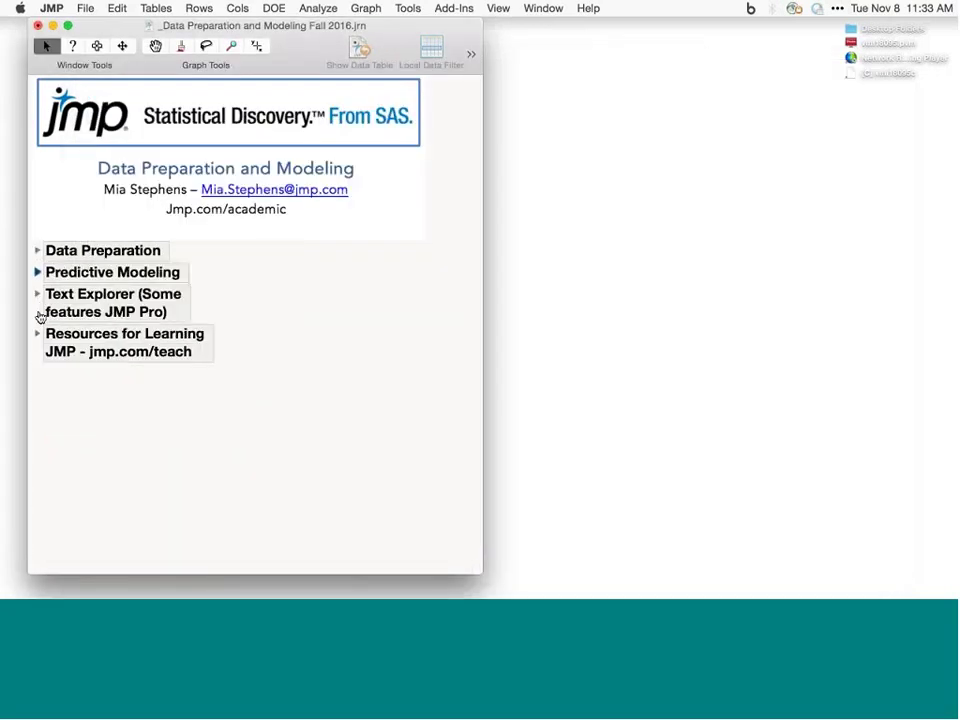
Step: Open the Property_Assessment_2014 East Boston table from the journal's Predictive Modeling section, then enlarge and reposition its window
{"action": "left_click", "coordinate": [37, 273]}
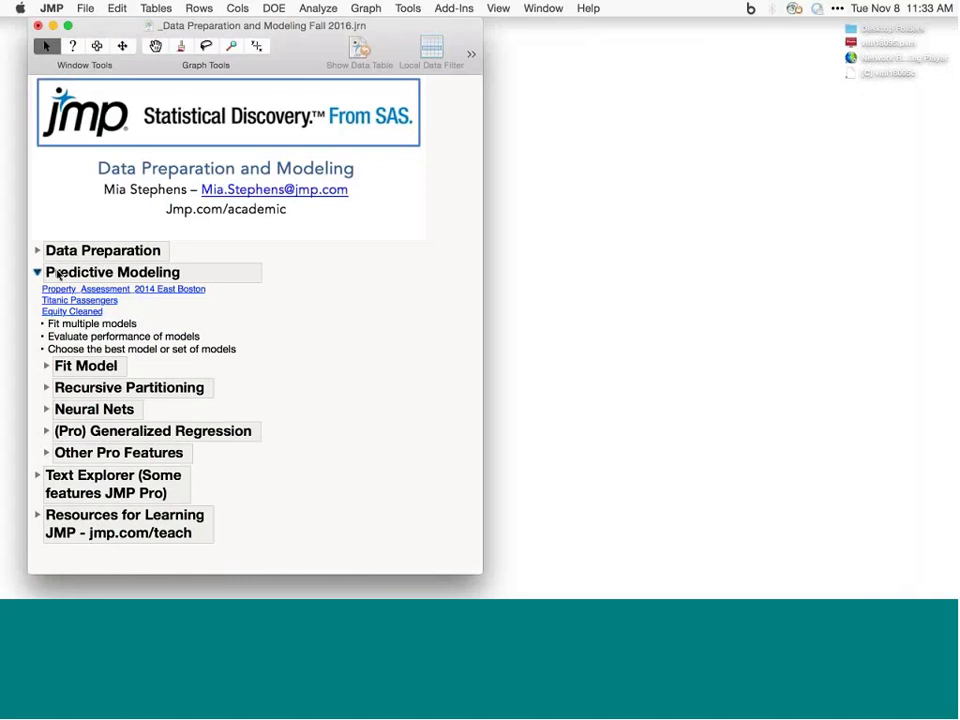
{"action": "left_click", "coordinate": [141, 289]}
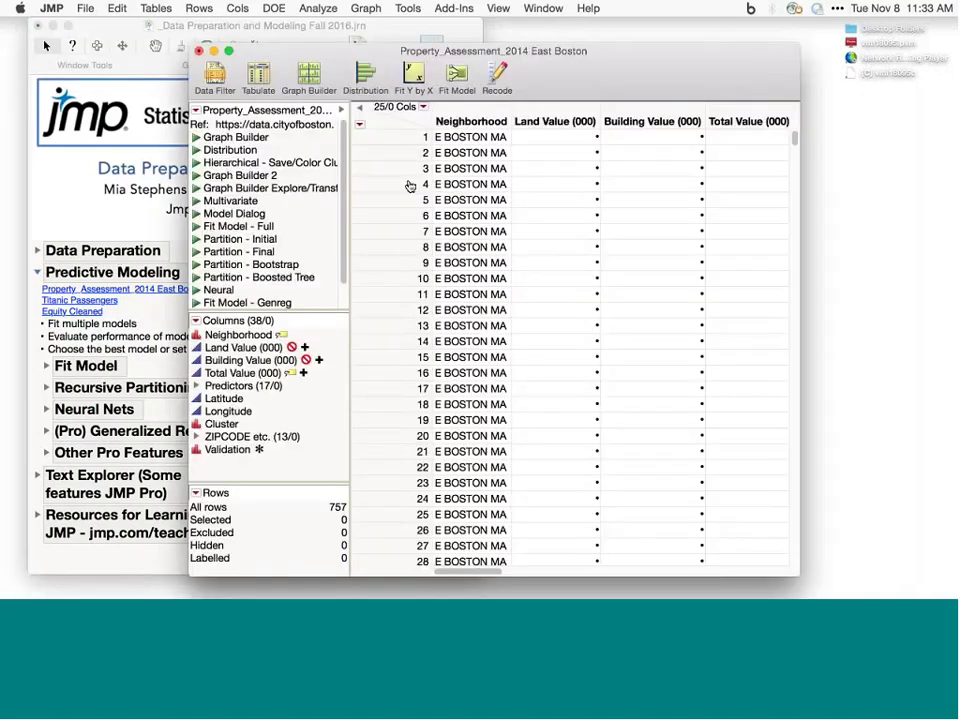
{"action": "left_click_drag", "start_coordinate": [604, 82], "coordinate": [527, 68]}
{"action": "left_click_drag", "start_coordinate": [724, 560], "coordinate": [889, 523]}
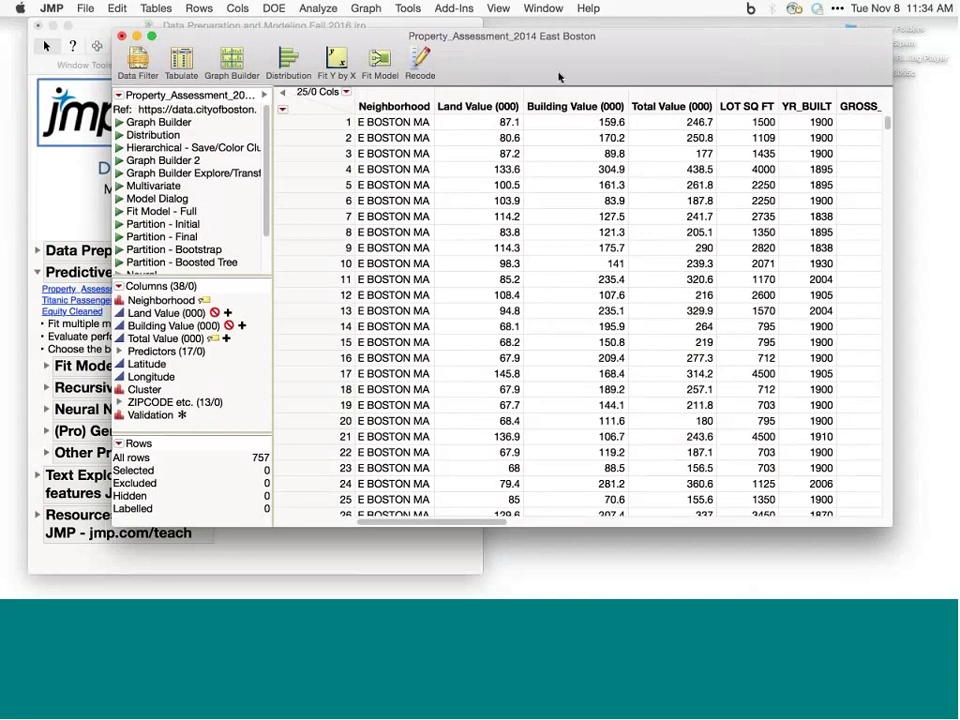
{"action": "left_click_drag", "start_coordinate": [551, 82], "coordinate": [523, 101]}
Step: Examine the property table's columns, including Neighborhood, the BLDG_STYL 2 predictor and the Total Value (000) response
{"action": "left_click", "coordinate": [373, 124]}
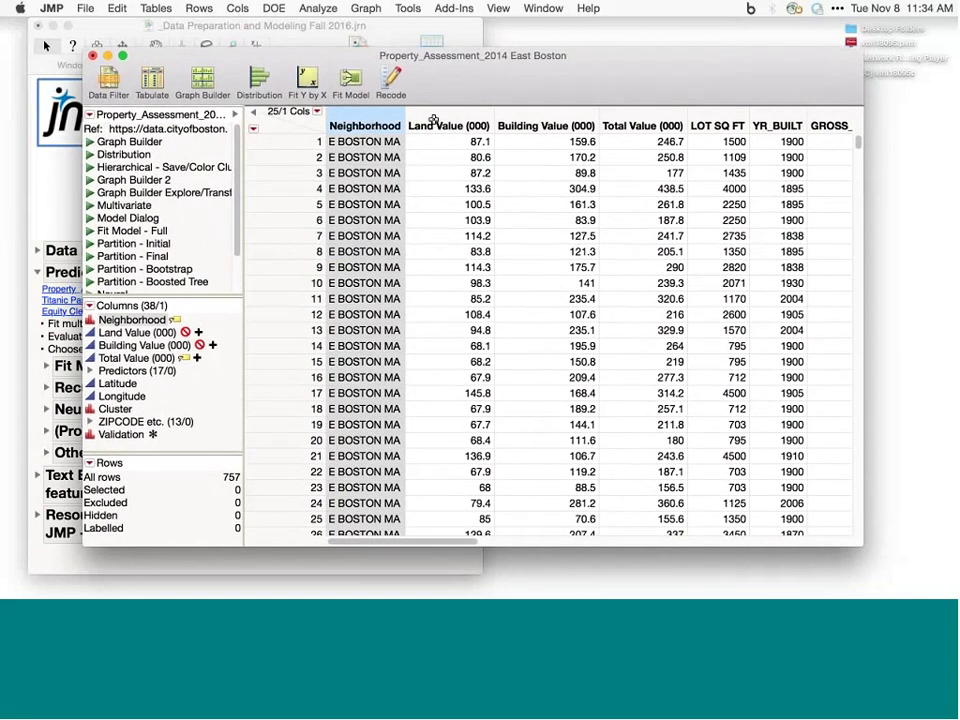
{"action": "left_click", "coordinate": [630, 124]}
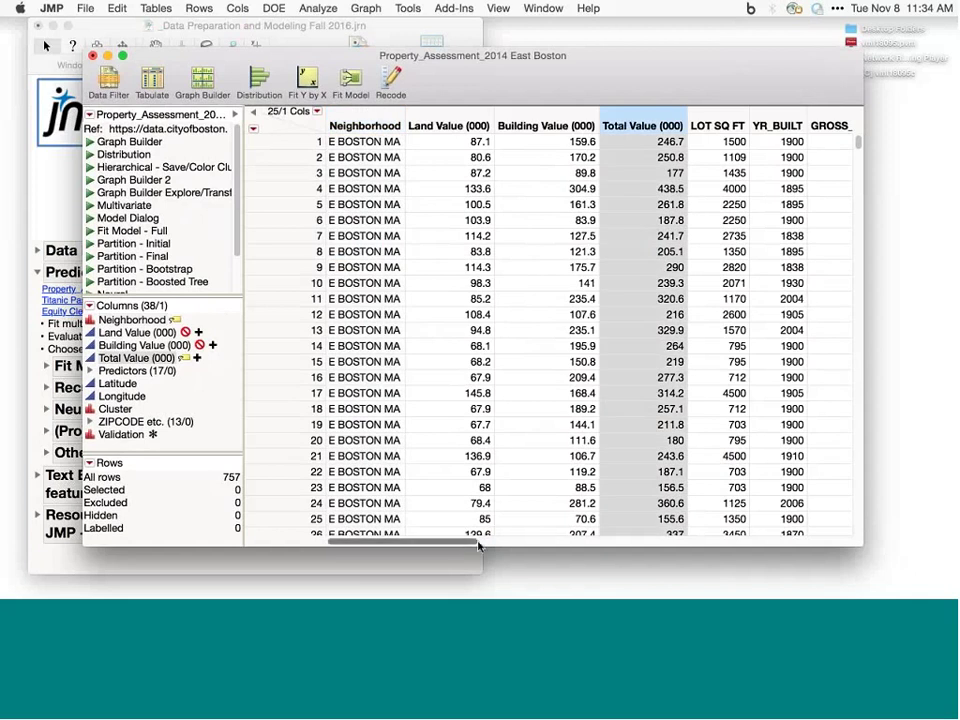
{"action": "left_click_drag", "start_coordinate": [456, 541], "coordinate": [746, 572]}
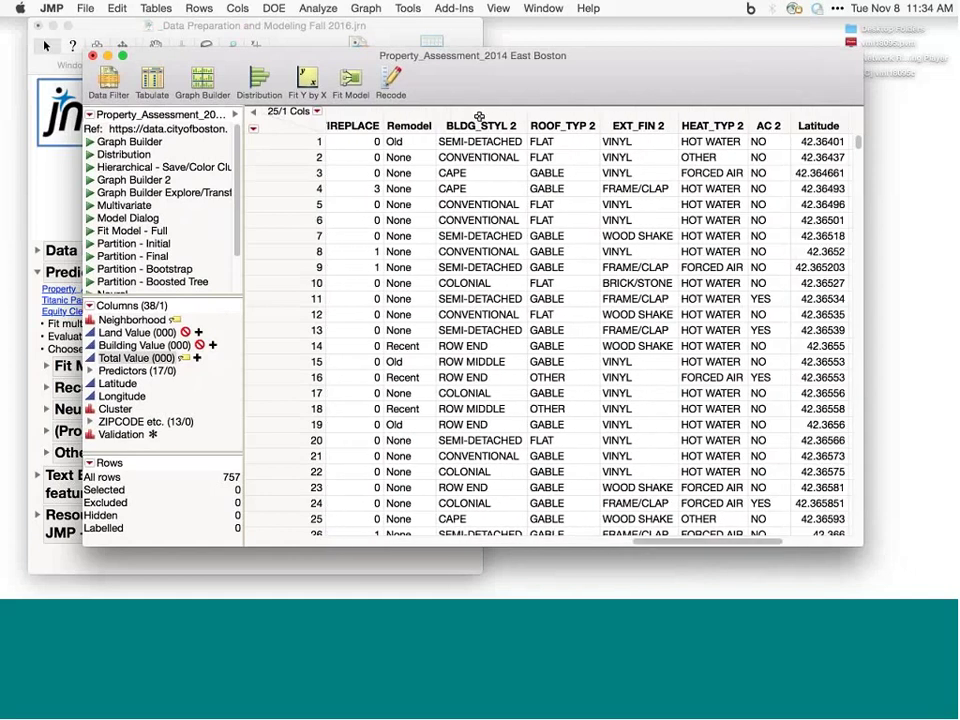
{"action": "left_click", "coordinate": [479, 121]}
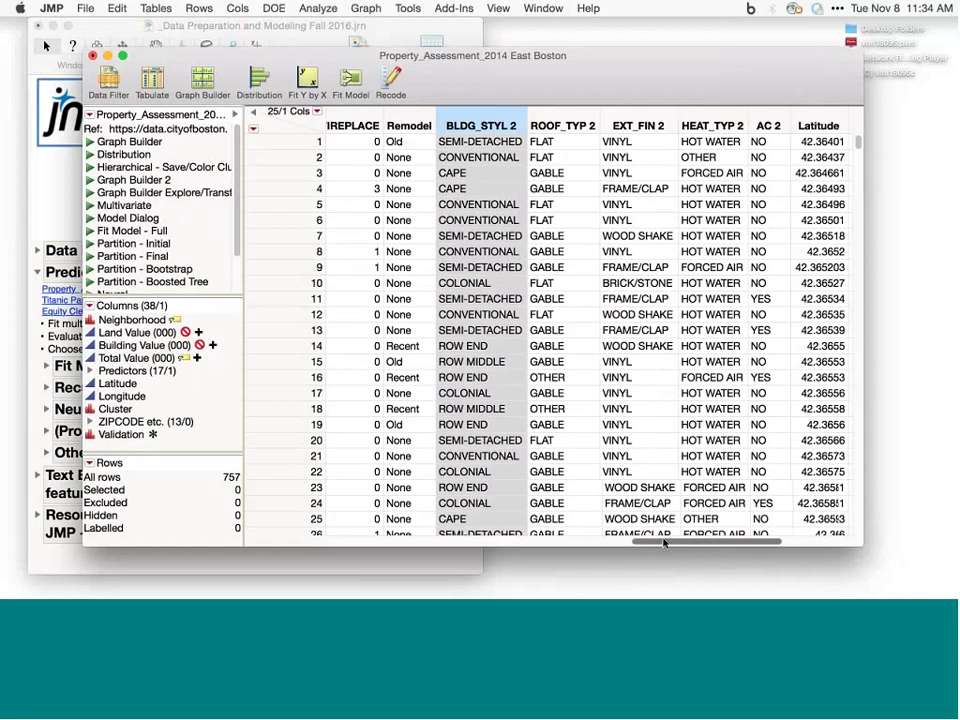
{"action": "left_click_drag", "start_coordinate": [664, 542], "coordinate": [293, 553]}
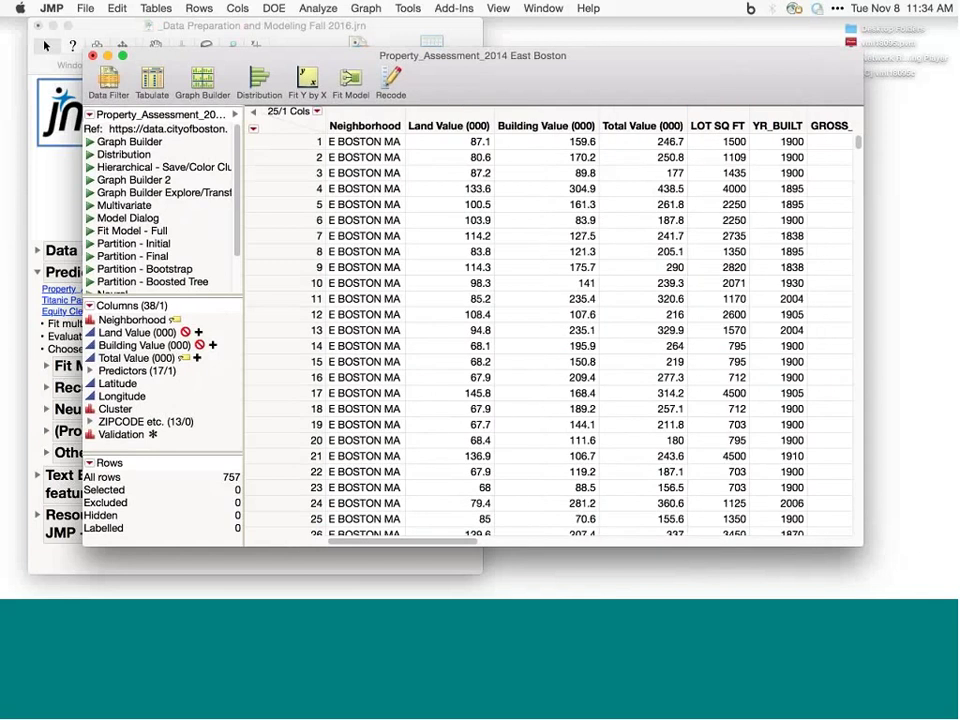
{"action": "left_click", "coordinate": [613, 125]}
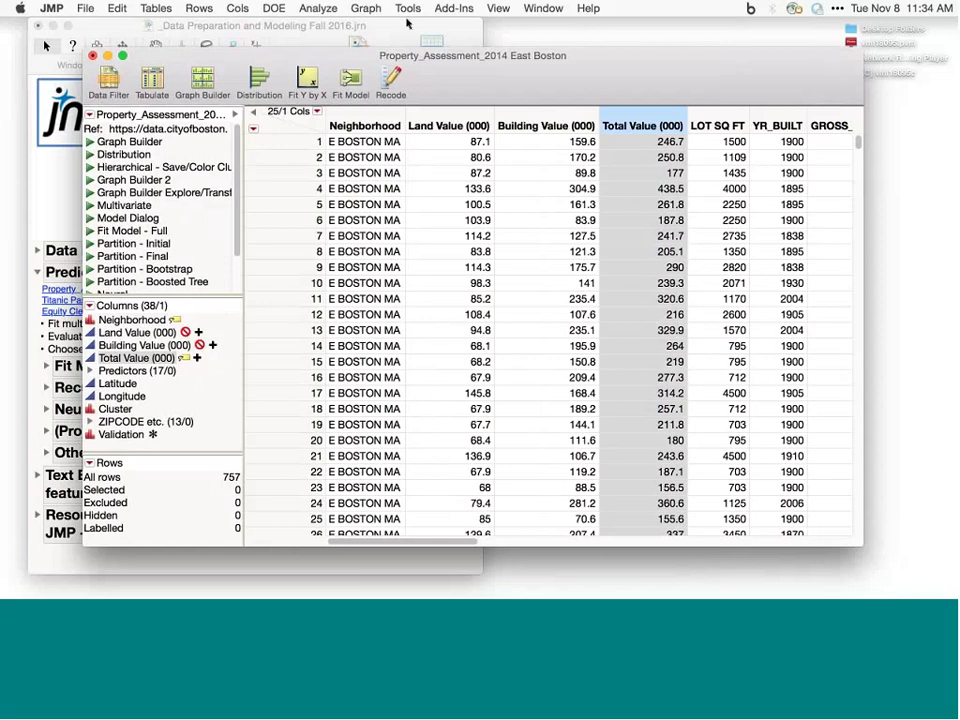
Step: Plot Latitude against Longitude in Graph Builder, showing only the points without the smoother
{"action": "left_click", "coordinate": [366, 8]}
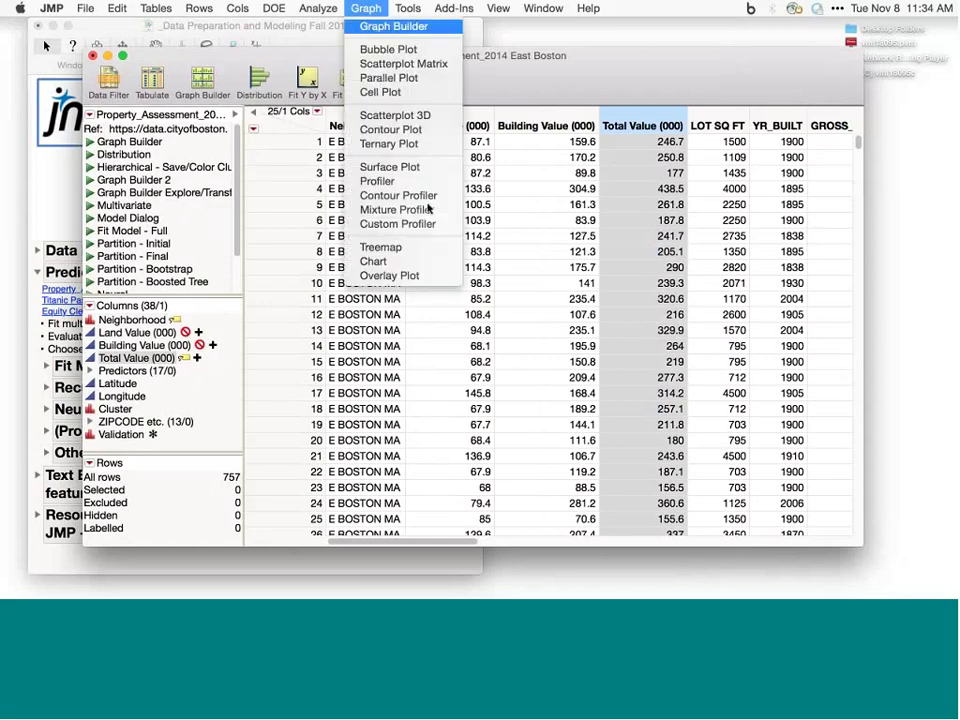
{"action": "left_click", "coordinate": [386, 27]}
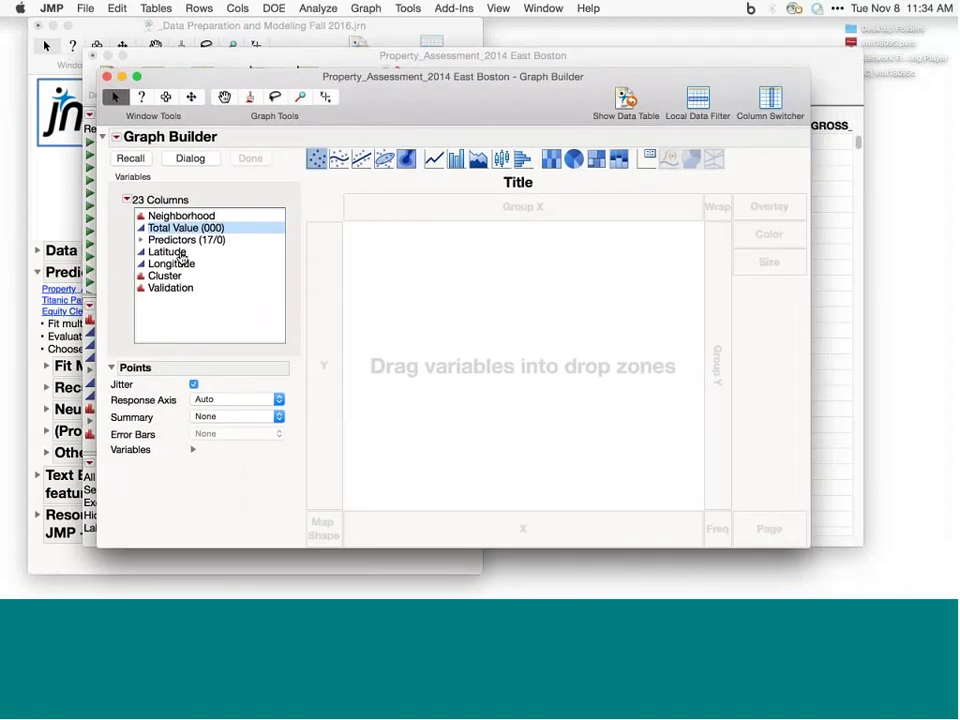
{"action": "left_click_drag", "start_coordinate": [190, 252], "coordinate": [396, 324]}
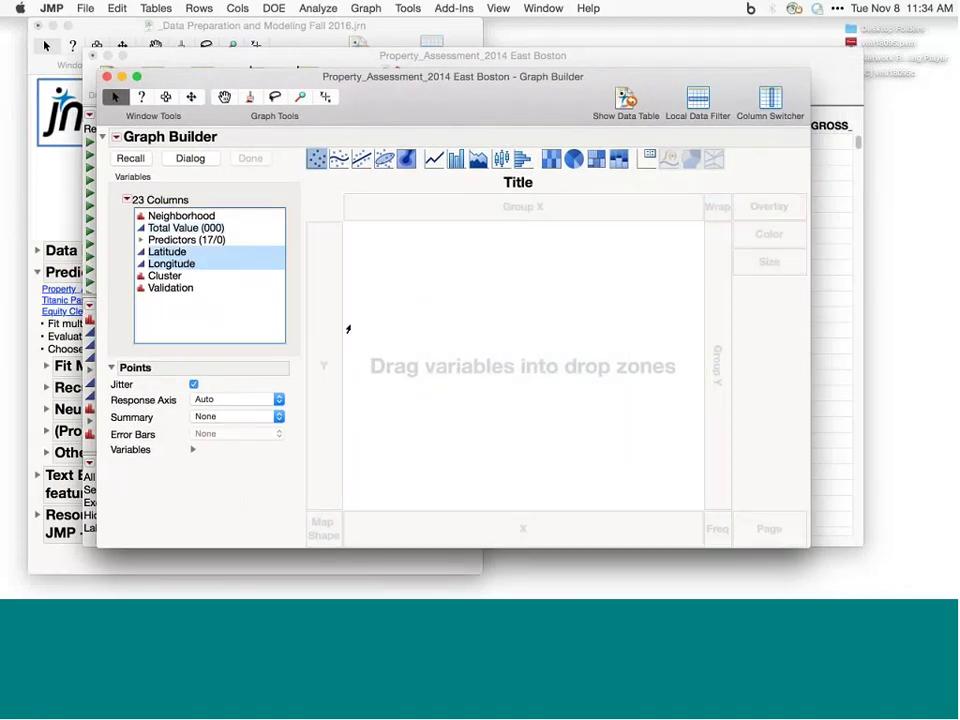
{"action": "left_click_drag", "start_coordinate": [172, 263], "coordinate": [462, 332]}
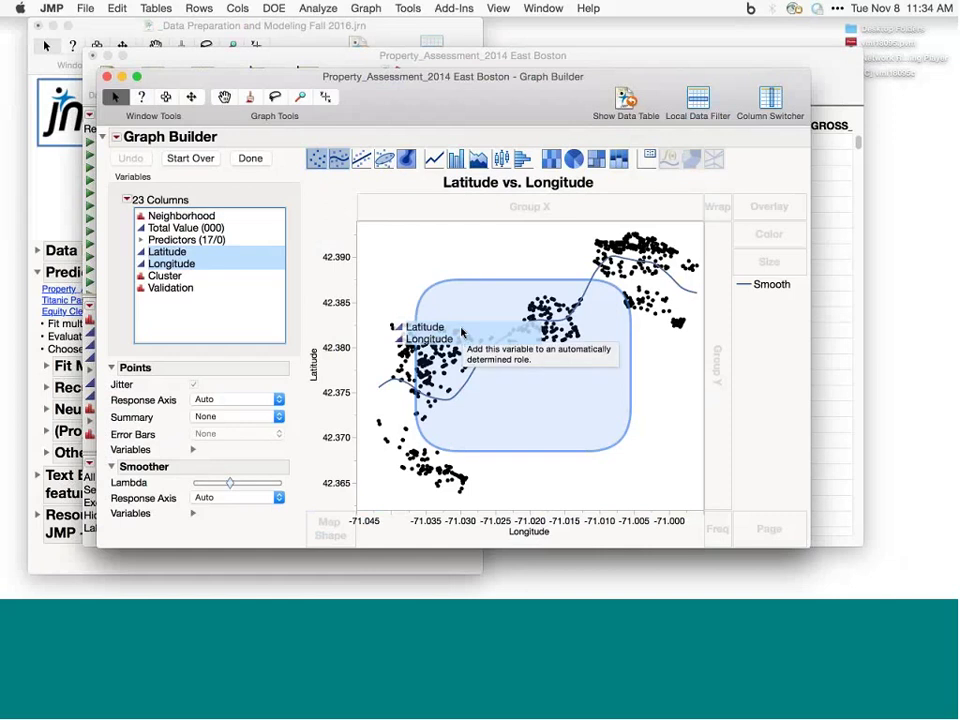
{"action": "left_click_drag", "start_coordinate": [462, 332], "coordinate": [462, 332]}
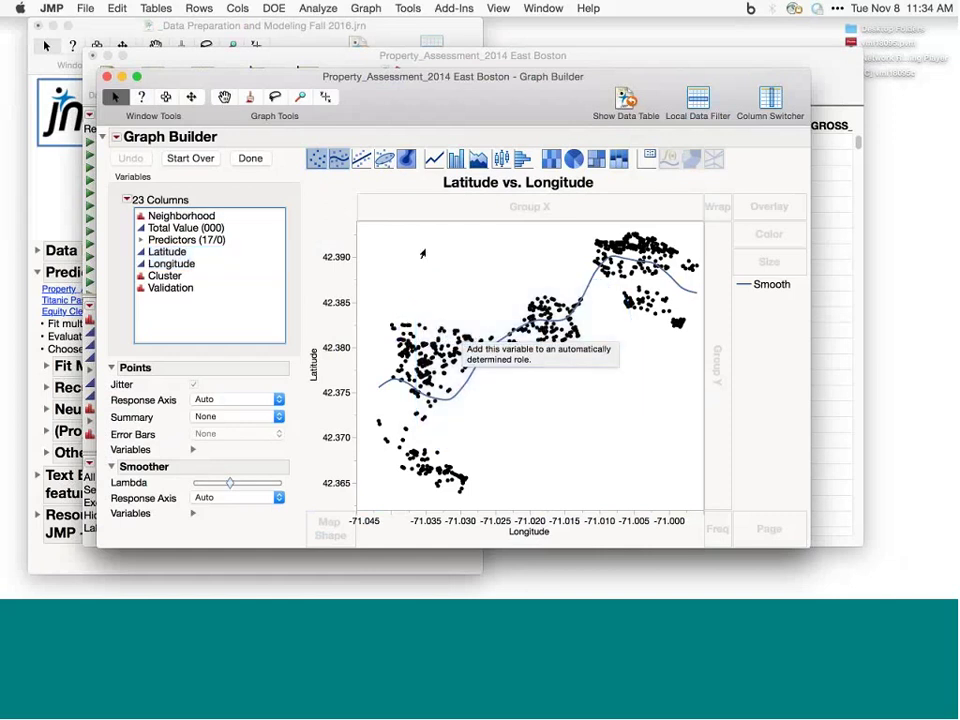
{"action": "left_click", "coordinate": [316, 158]}
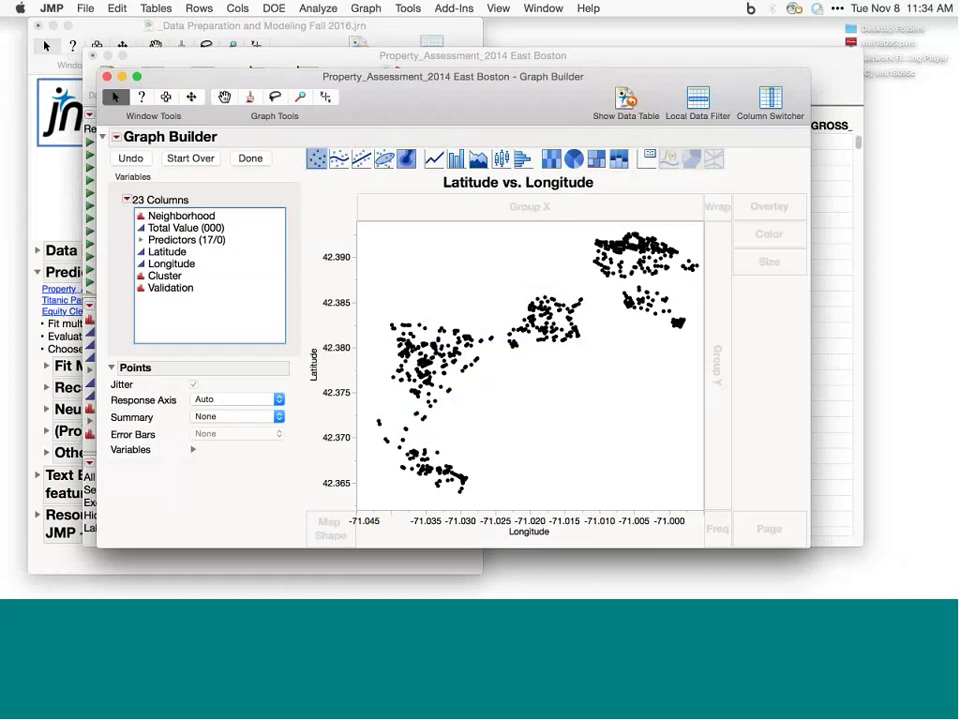
Step: Add a Street Map Service background map to the Latitude vs. Longitude graph and finish the Graph Builder setup
{"action": "right_click", "coordinate": [433, 286]}
{"action": "mouse_move", "coordinate": [458, 339]}
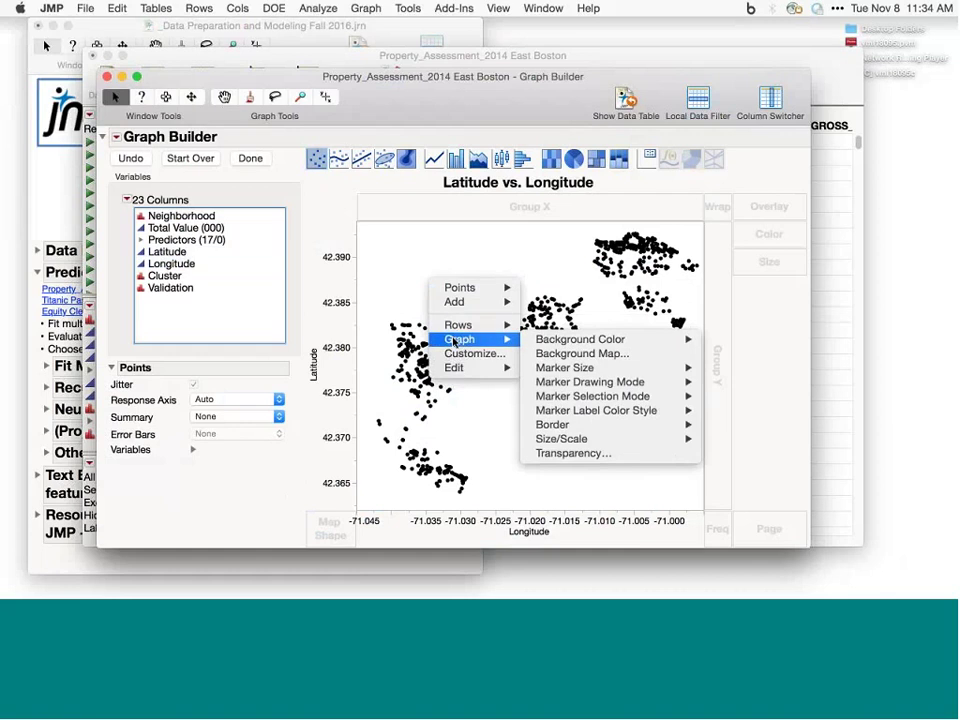
{"action": "left_click", "coordinate": [569, 356]}
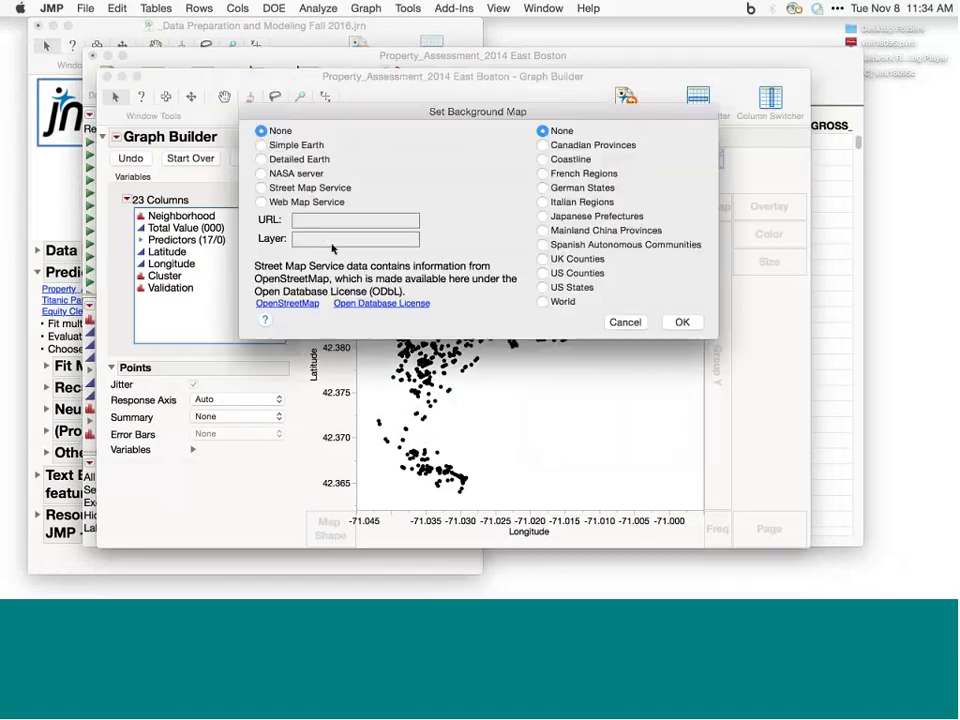
{"action": "left_click", "coordinate": [262, 188]}
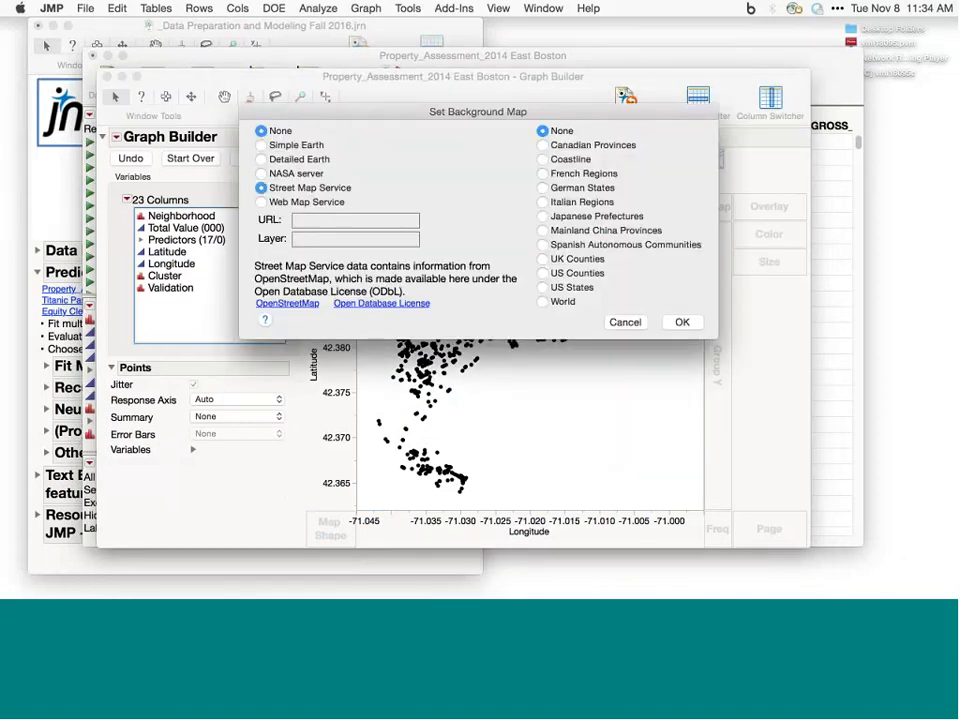
{"action": "left_click", "coordinate": [682, 322]}
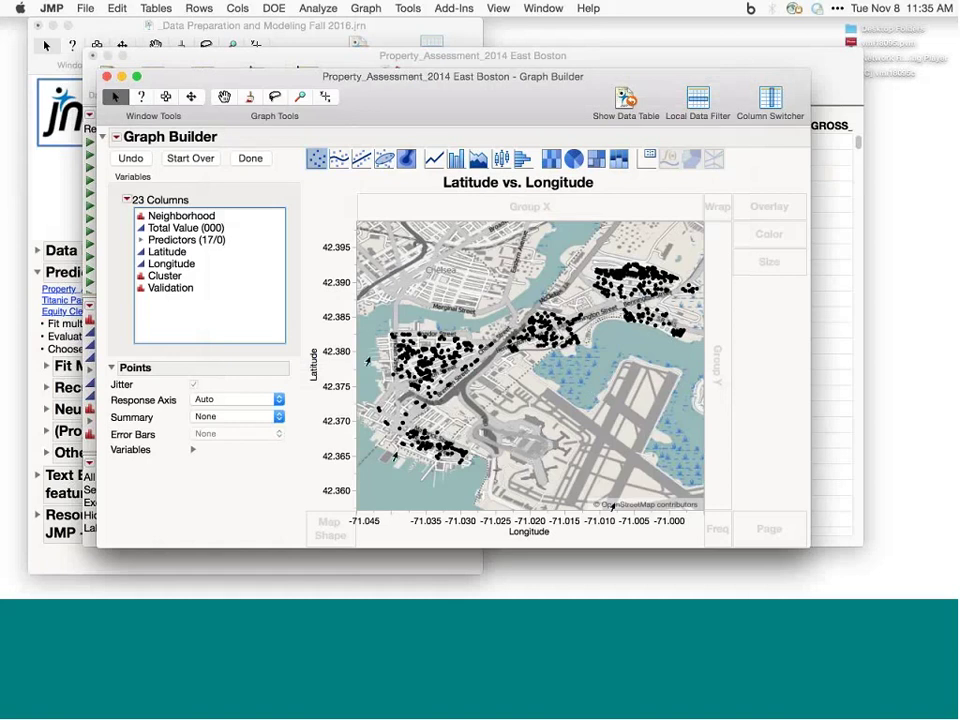
{"action": "left_click", "coordinate": [250, 158]}
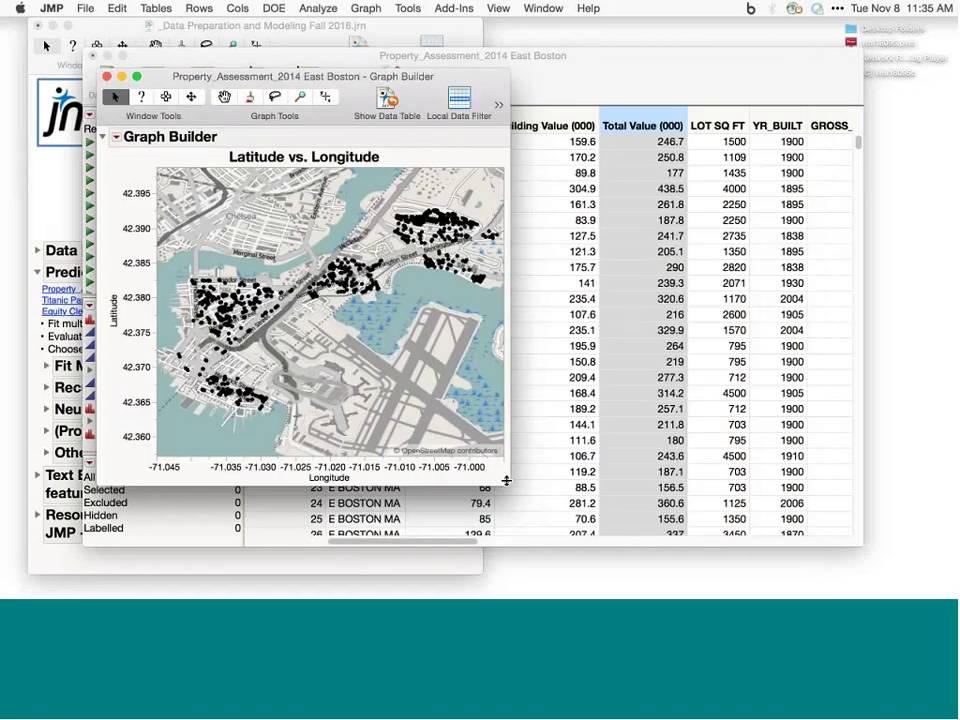
Step: Enlarge the Latitude vs. Longitude map window and inspect the details of individual property points
{"action": "left_click_drag", "start_coordinate": [508, 484], "coordinate": [736, 555]}
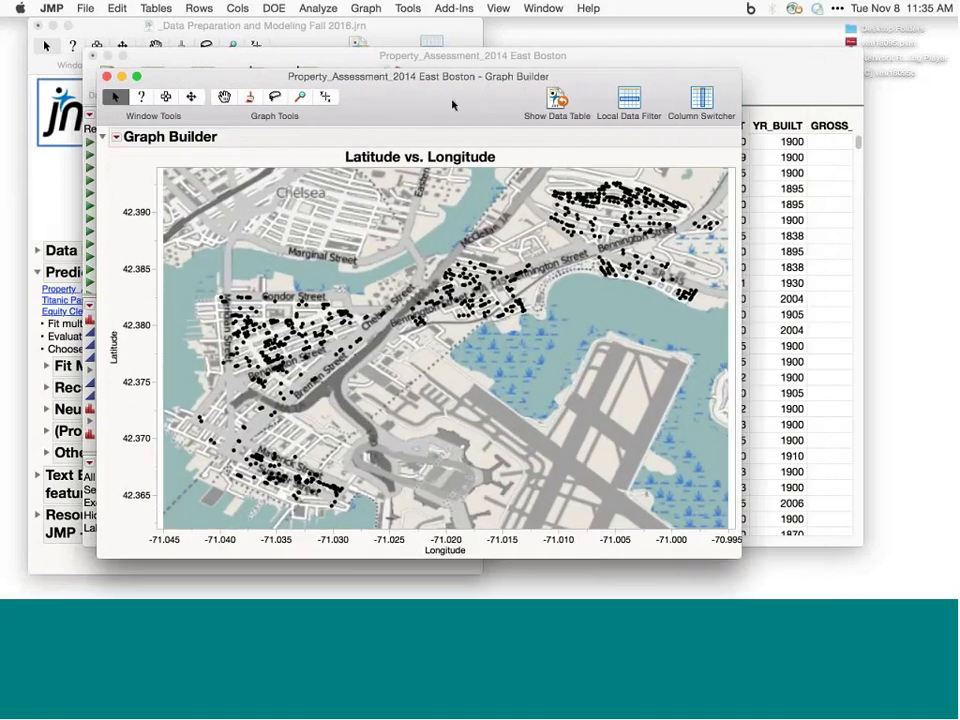
{"action": "left_click_drag", "start_coordinate": [452, 104], "coordinate": [483, 97]}
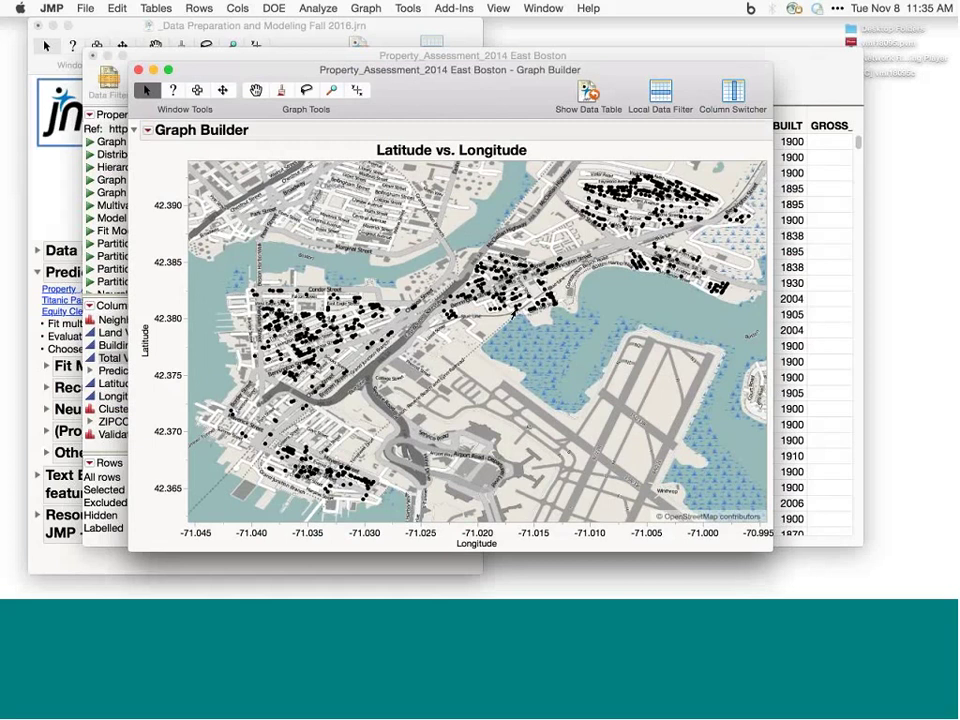
{"action": "mouse_move", "coordinate": [513, 313]}
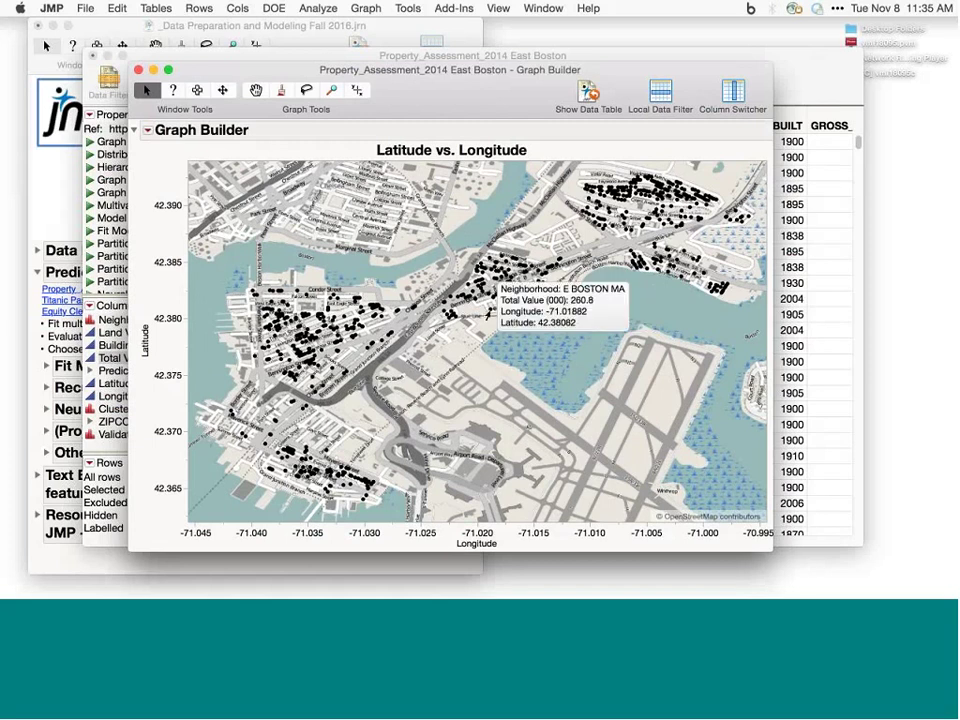
{"action": "mouse_move", "coordinate": [452, 322]}
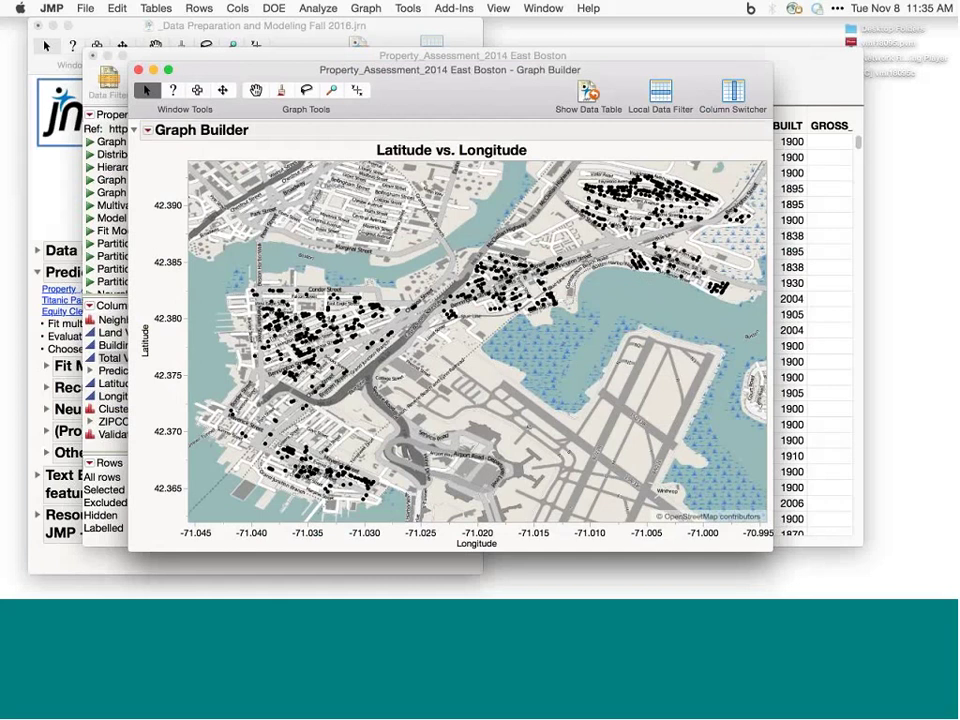
Step: Show the graph's control panel, colour the map points by Total Value (000), and close the graph window
{"action": "left_click", "coordinate": [147, 130]}
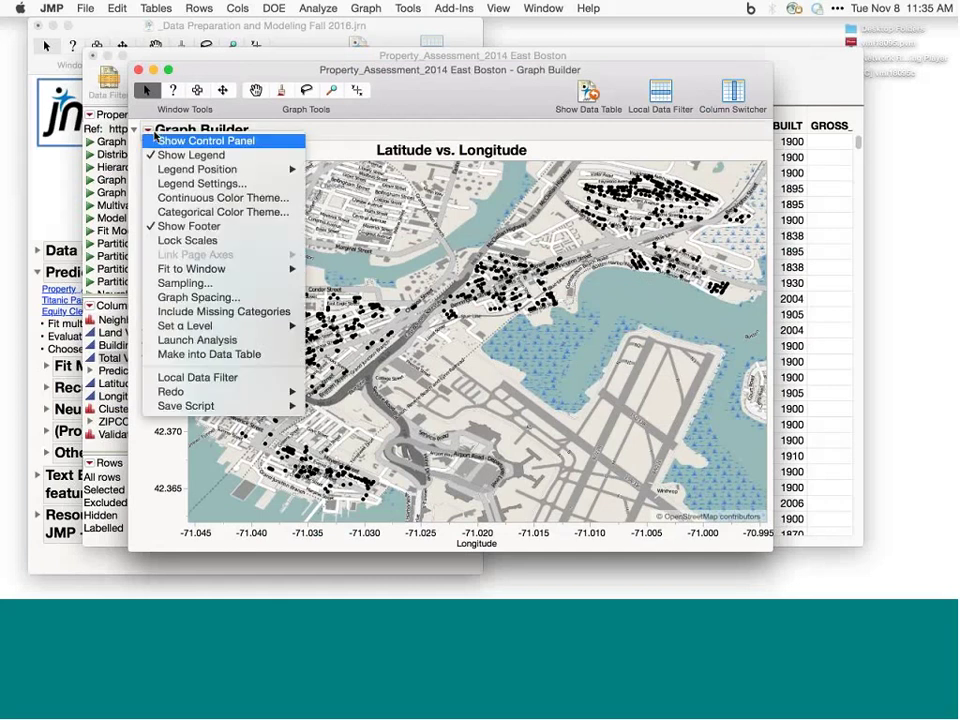
{"action": "left_click", "coordinate": [157, 145]}
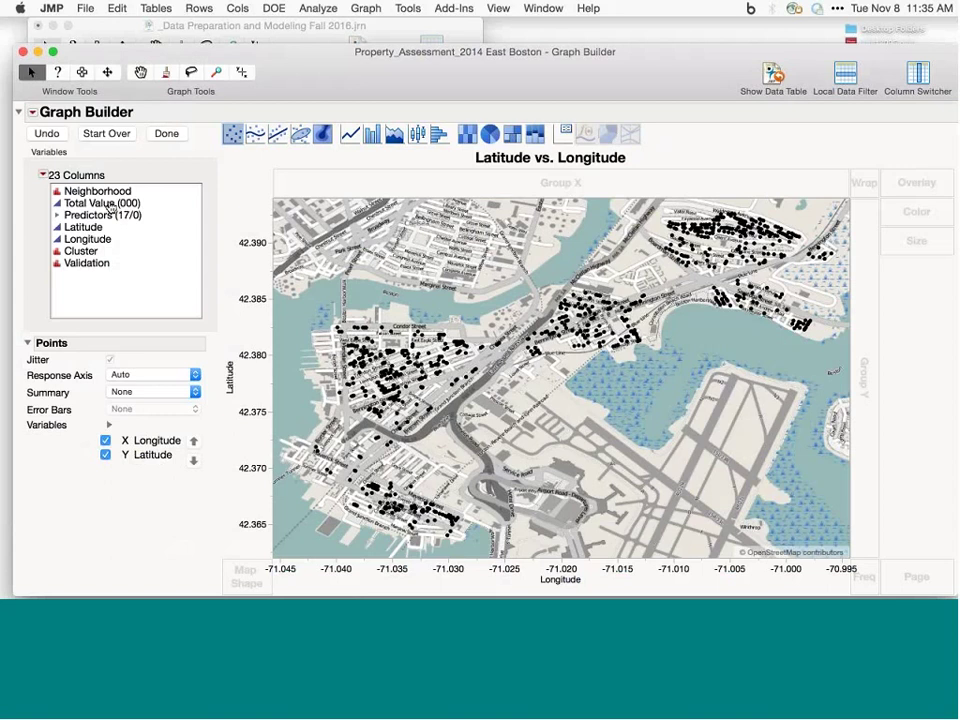
{"action": "left_click_drag", "start_coordinate": [108, 205], "coordinate": [914, 219]}
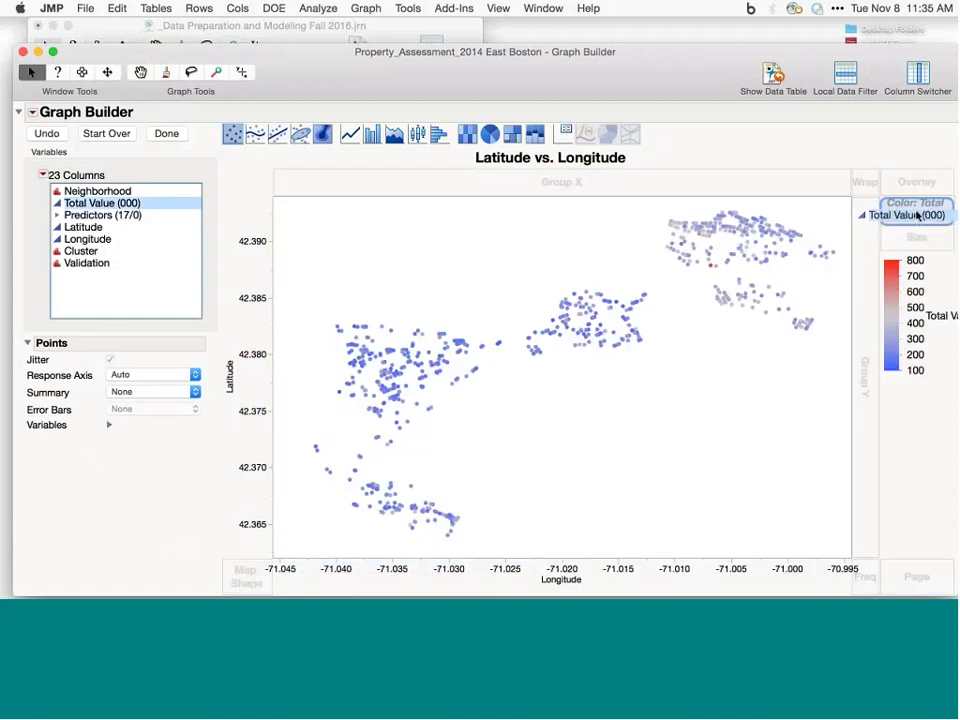
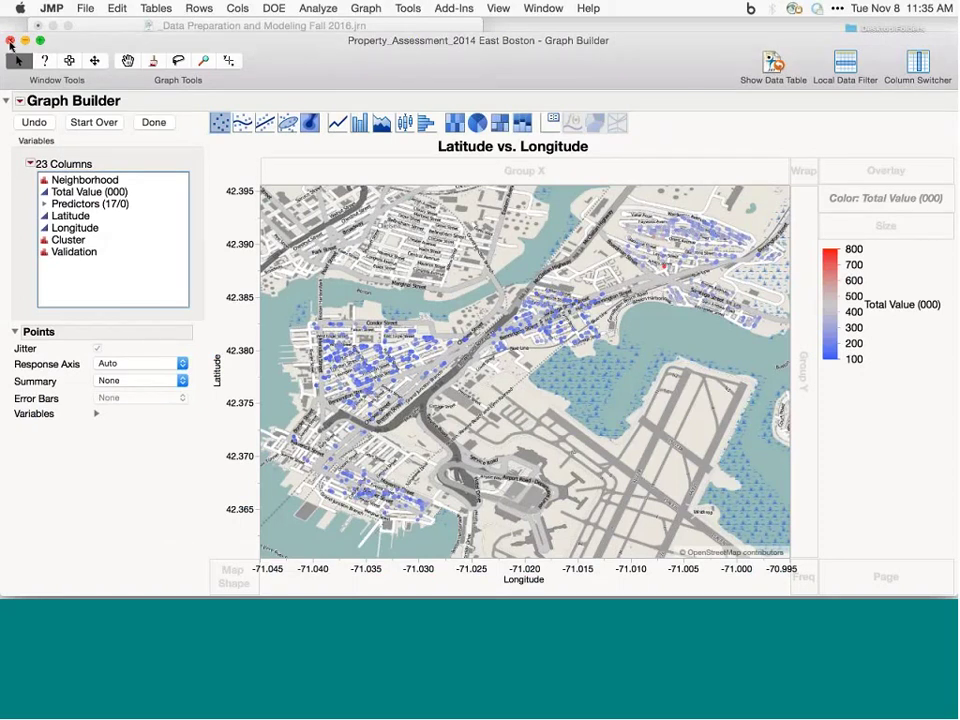
{"action": "left_click", "coordinate": [9, 42]}
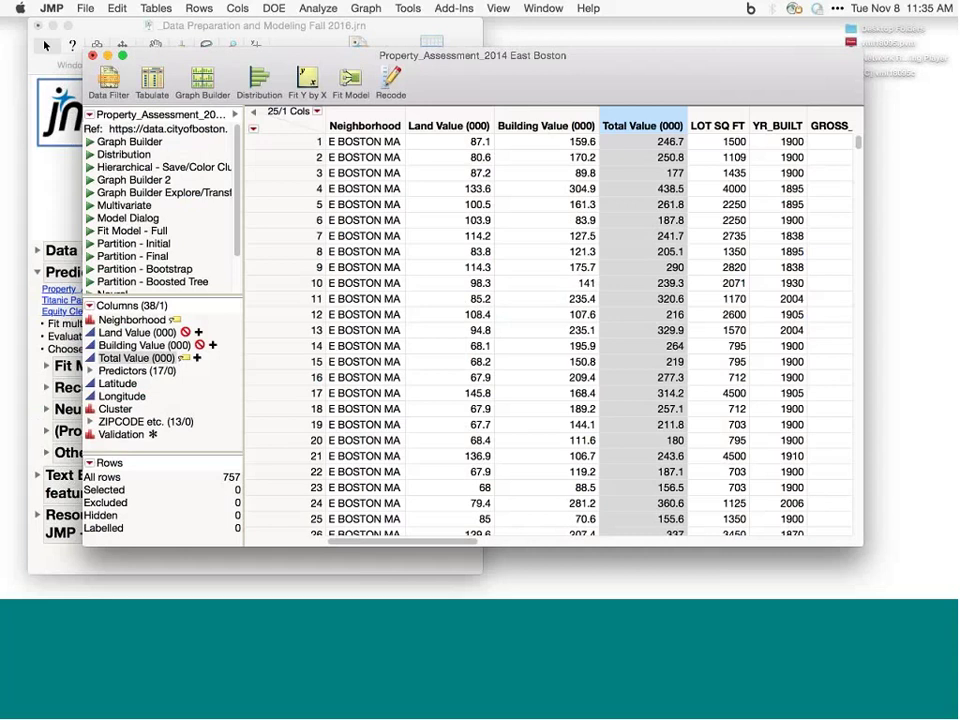
Step: Generate distributions for the whole Predictors column group and stack the reports
{"action": "left_click", "coordinate": [318, 8]}
{"action": "left_click", "coordinate": [313, 27]}
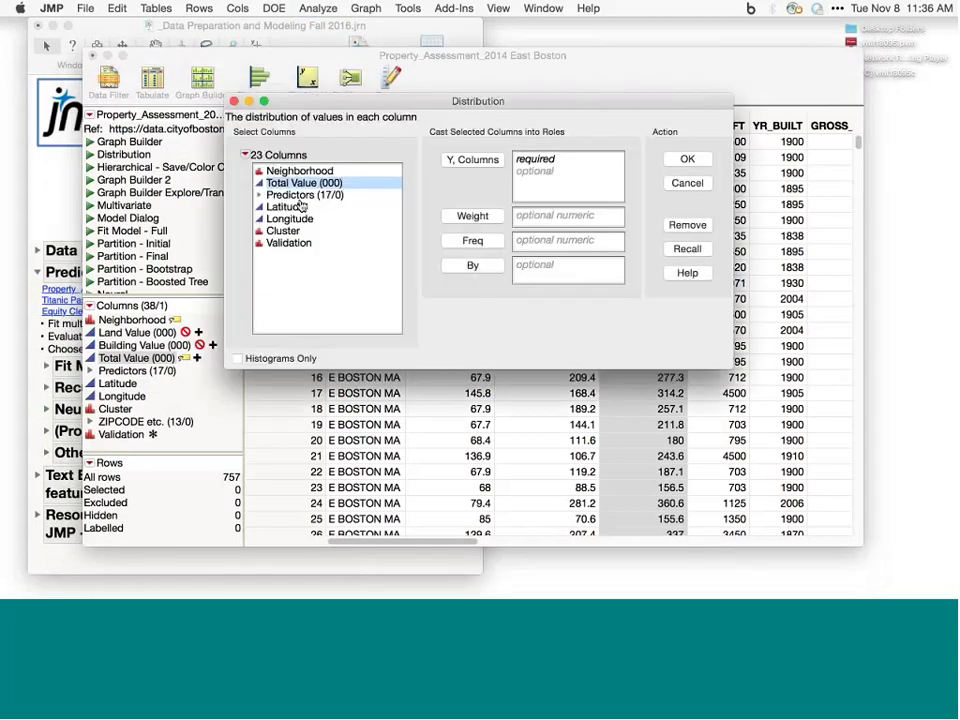
{"action": "left_click", "coordinate": [306, 194]}
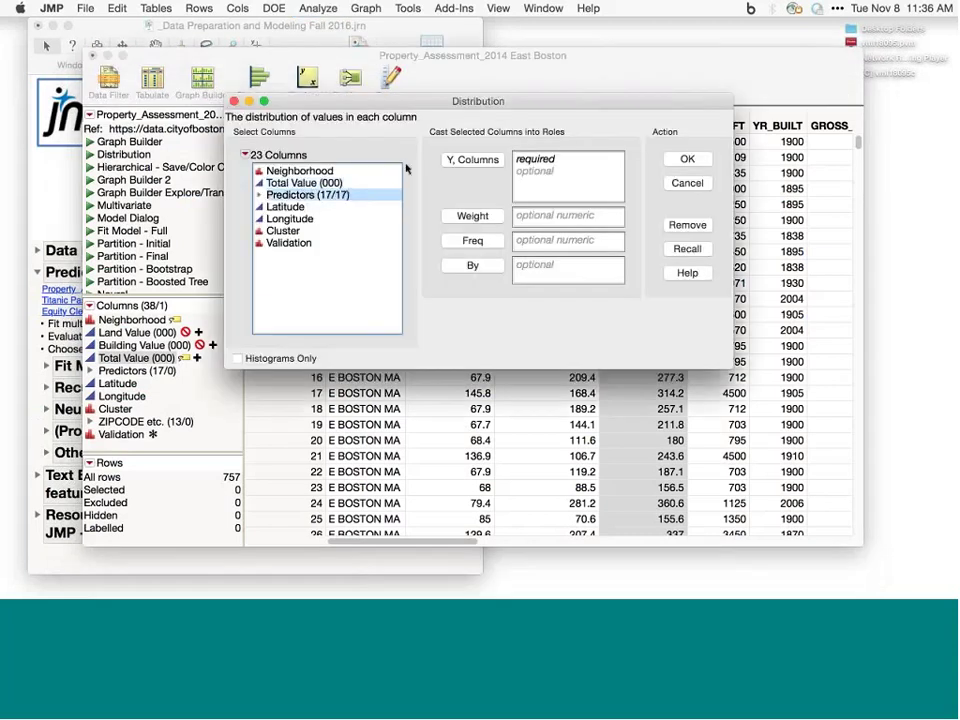
{"action": "left_click", "coordinate": [458, 160]}
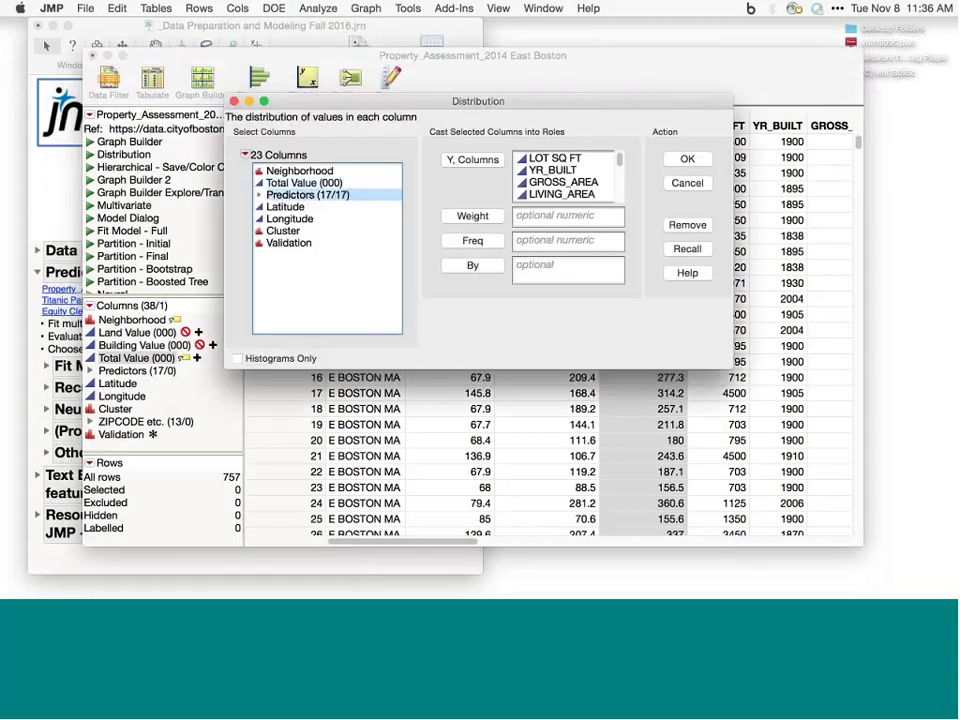
{"action": "left_click", "coordinate": [687, 159]}
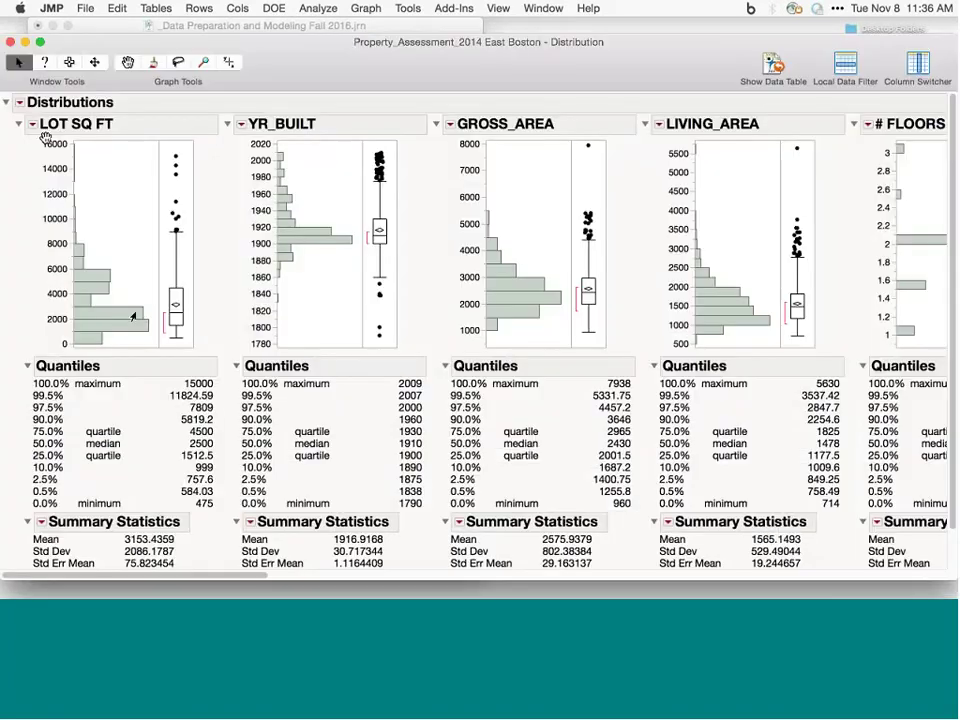
{"action": "left_click", "coordinate": [19, 102]}
{"action": "left_click", "coordinate": [31, 128]}
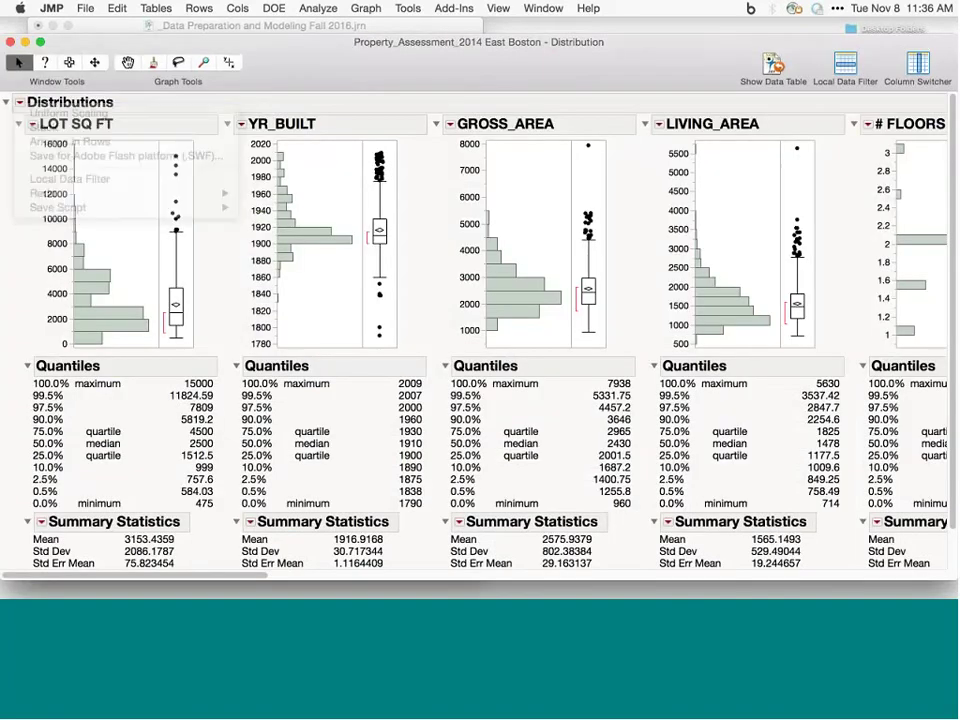
Step: Examine the distributions of the numeric predictors from LOT SQ FT through # FIREPLACE
{"action": "scroll", "coordinate": [87, 230], "scroll_direction": "down", "scroll_amount": 15}
{"action": "scroll", "coordinate": [87, 230], "scroll_direction": "up", "scroll_amount": 20}
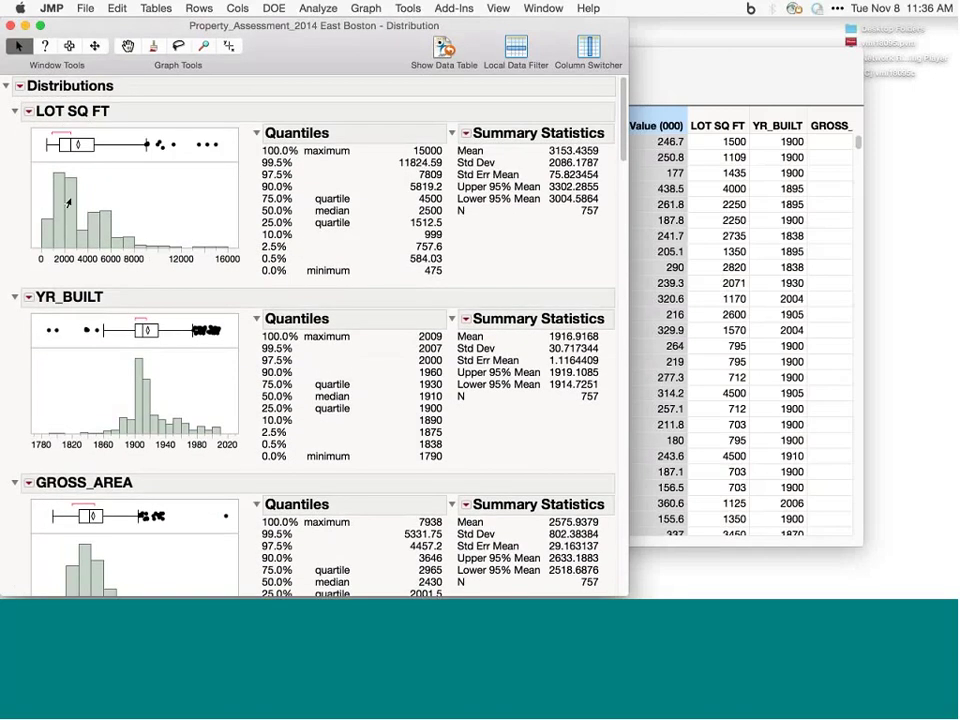
{"action": "scroll", "coordinate": [60, 424], "scroll_direction": "down", "scroll_amount": 4}
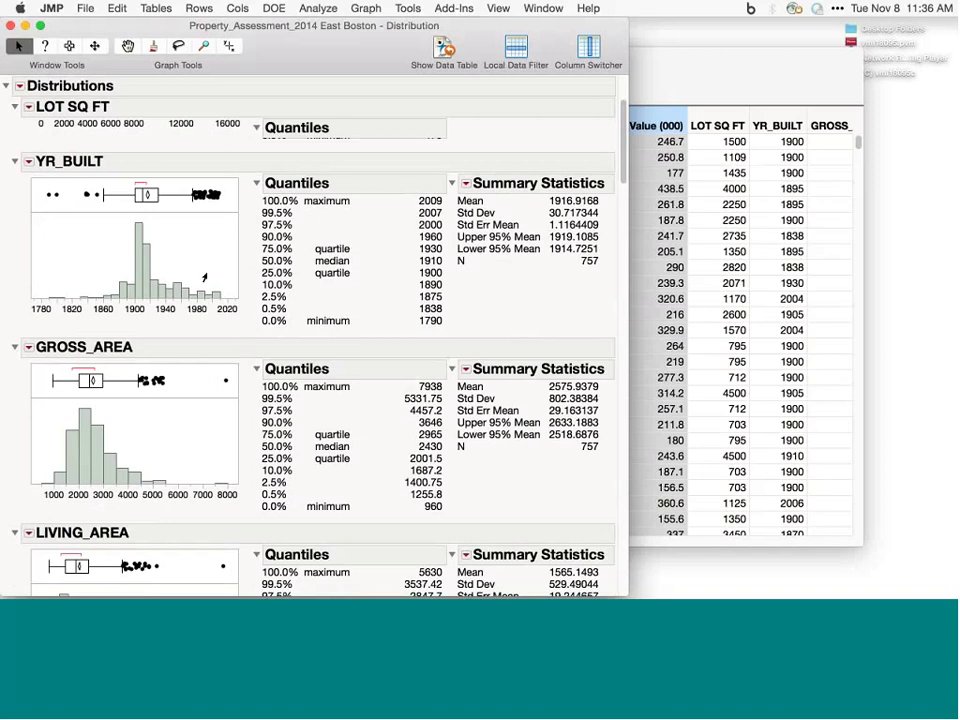
{"action": "scroll", "coordinate": [204, 277], "scroll_direction": "down", "scroll_amount": 12}
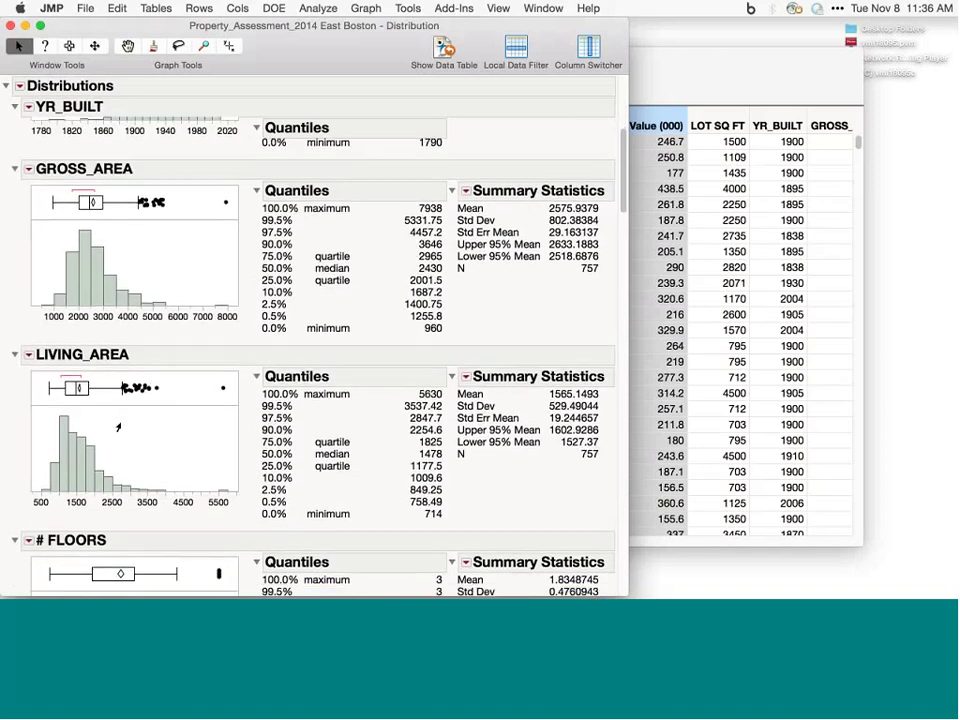
{"action": "scroll", "coordinate": [118, 425], "scroll_direction": "down", "scroll_amount": 9}
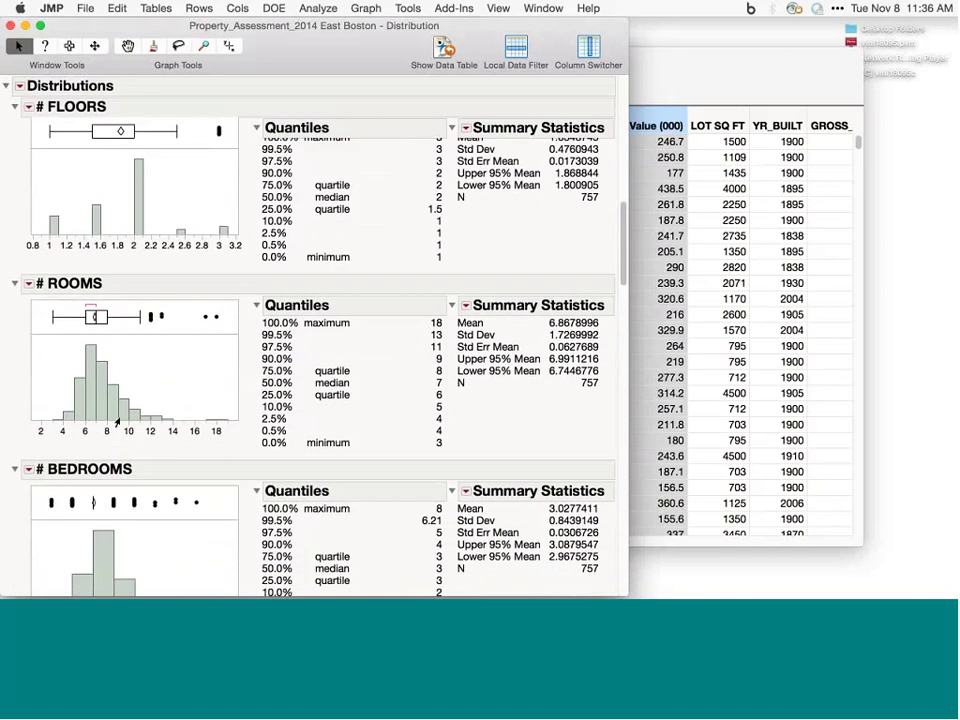
{"action": "scroll", "coordinate": [117, 423], "scroll_direction": "down", "scroll_amount": 20}
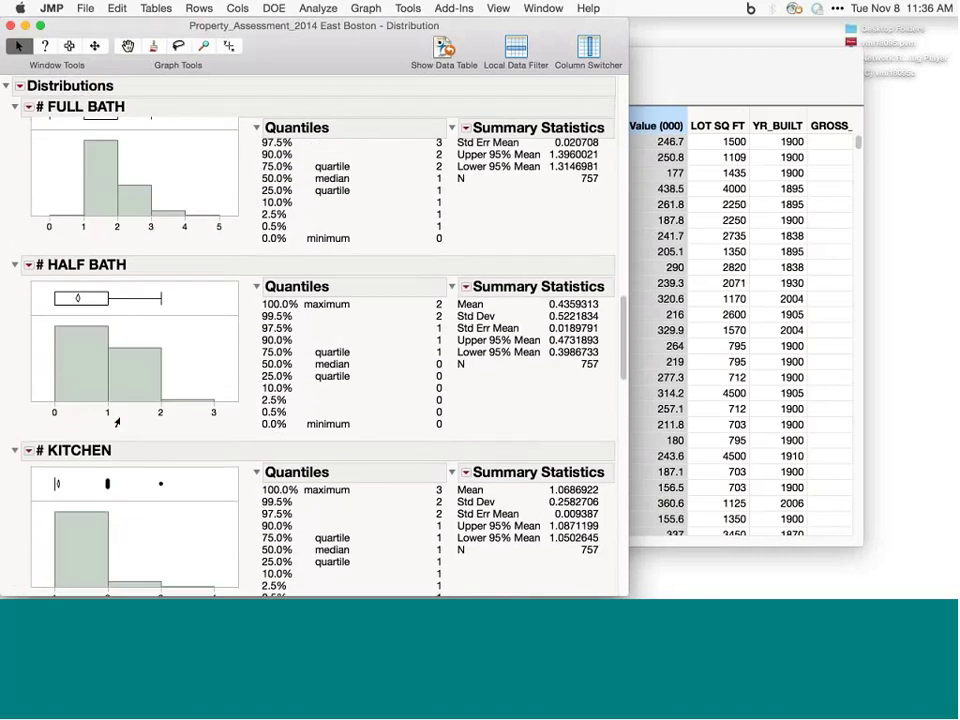
{"action": "scroll", "coordinate": [117, 423], "scroll_direction": "down", "scroll_amount": 10}
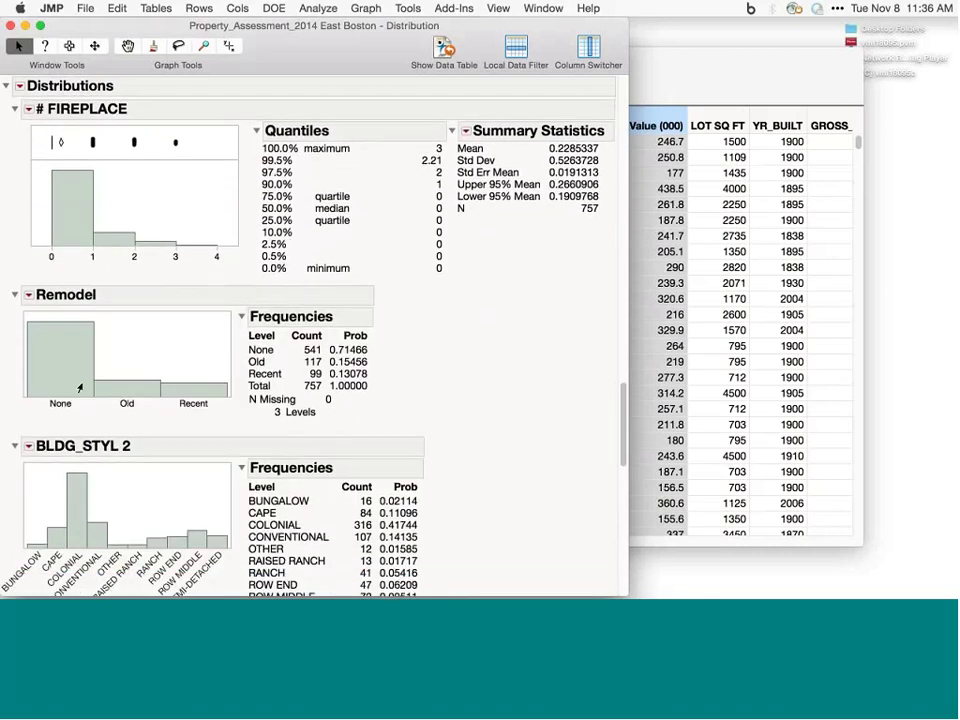
Step: Highlight Remodel None, one BLDG_STYL 2 level and ROOF_TYP 2 GAMBREL to compare the linked distributions, then close the report
{"action": "left_click", "coordinate": [80, 388]}
{"action": "scroll", "coordinate": [100, 388], "scroll_direction": "down", "scroll_amount": 5}
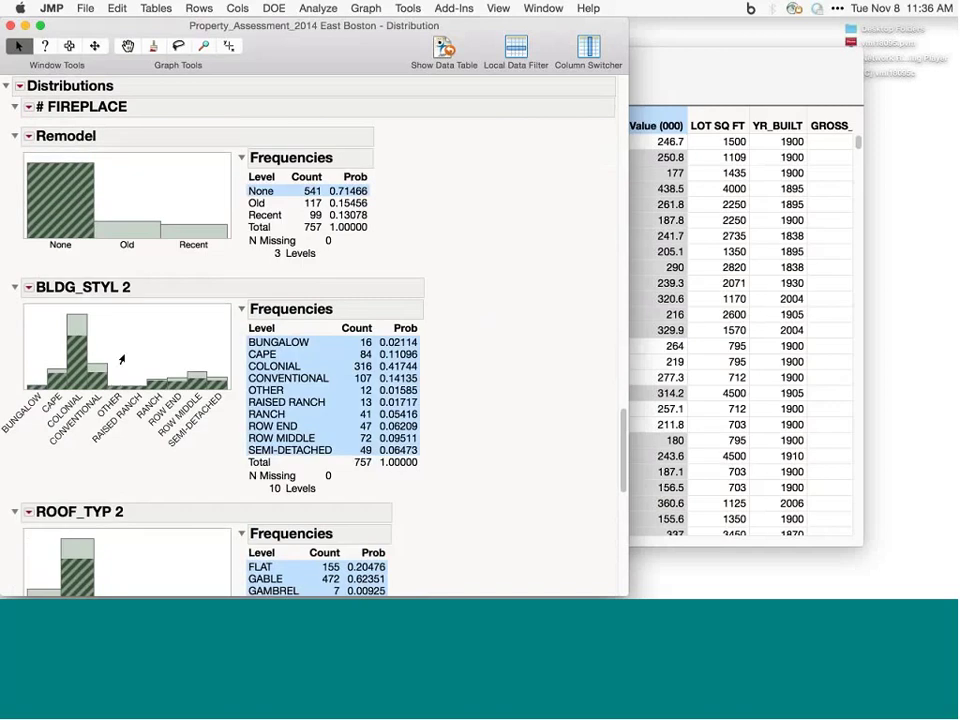
{"action": "left_click", "coordinate": [121, 359]}
{"action": "scroll", "coordinate": [105, 300], "scroll_direction": "down", "scroll_amount": 8}
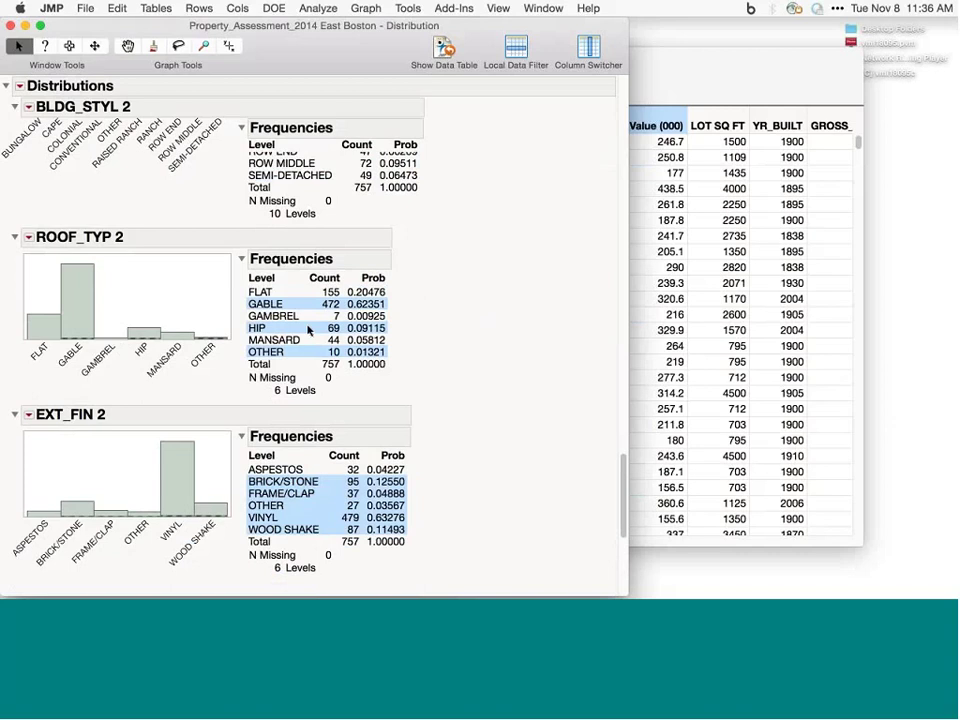
{"action": "left_click", "coordinate": [298, 316]}
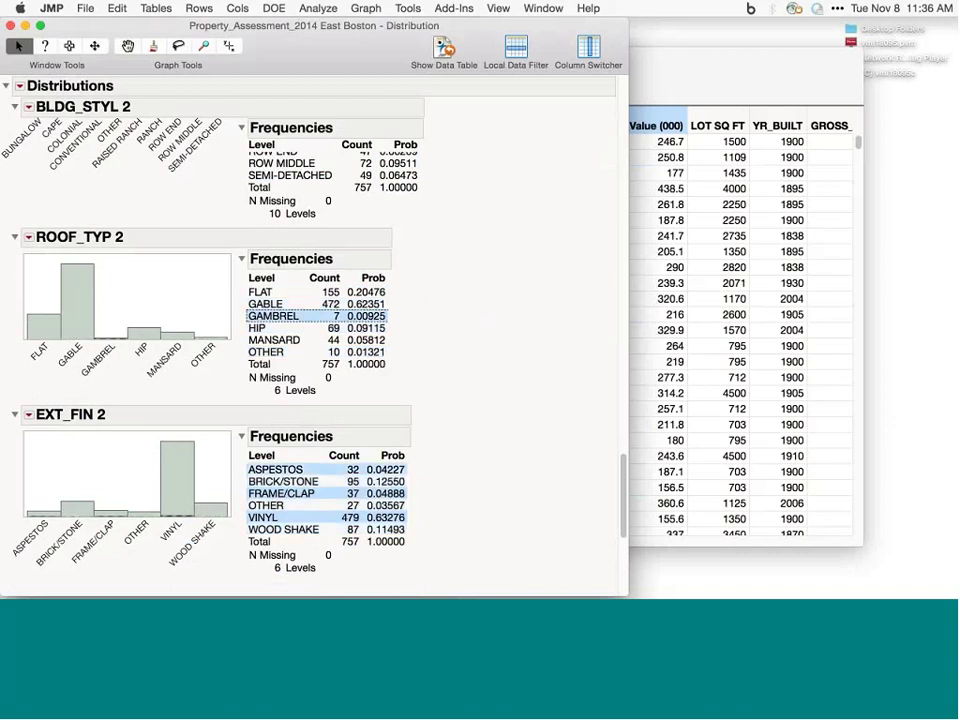
{"action": "scroll", "coordinate": [209, 409], "scroll_direction": "down", "scroll_amount": 9}
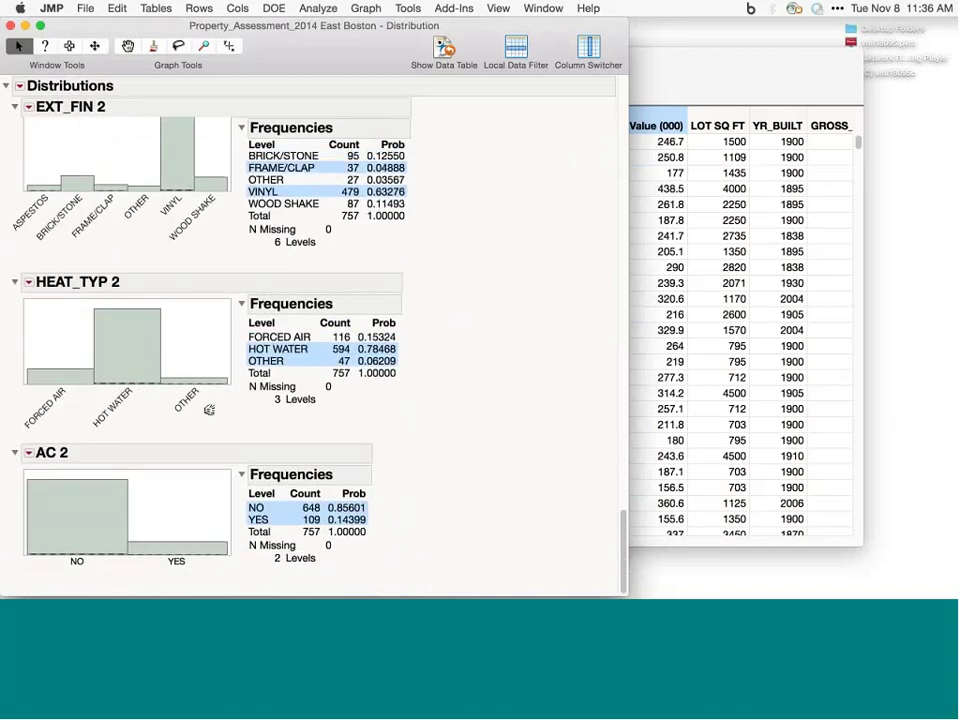
{"action": "scroll", "coordinate": [209, 409], "scroll_direction": "up", "scroll_amount": 20}
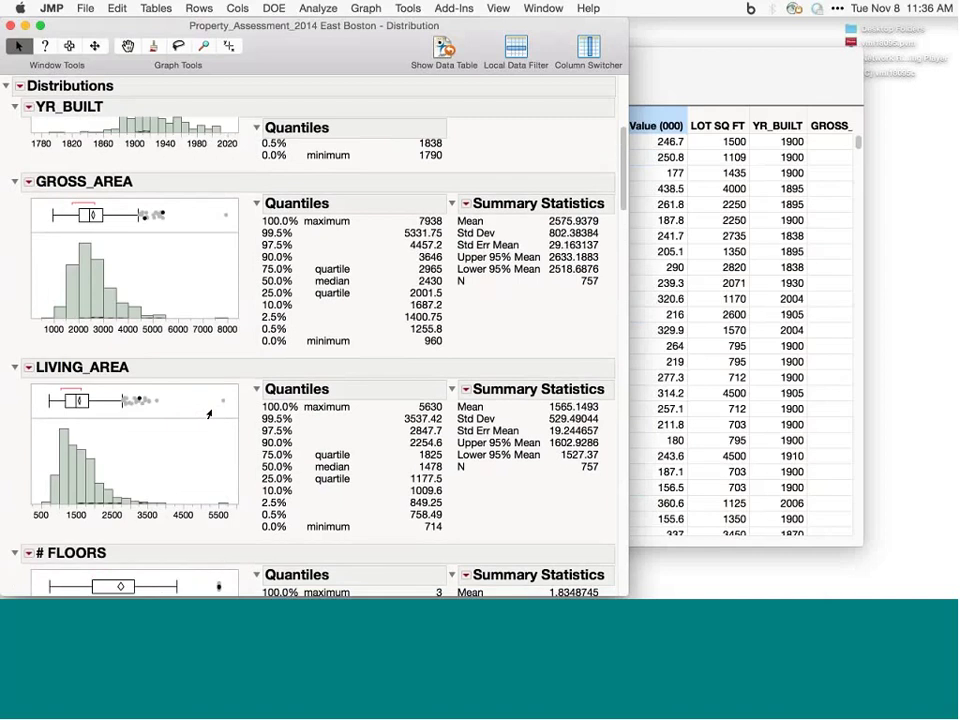
{"action": "scroll", "coordinate": [209, 413], "scroll_direction": "up", "scroll_amount": 9}
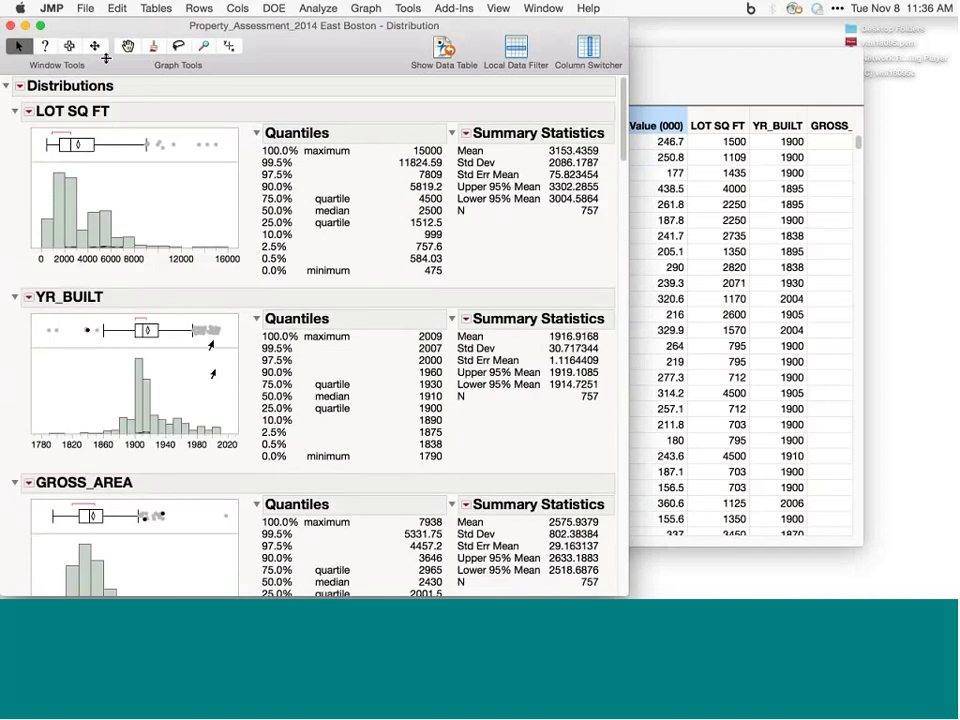
{"action": "key", "text": "super+w"}
Step: Generate distributions of Latitude and Longitude and stack the two reports
{"action": "left_click", "coordinate": [318, 8]}
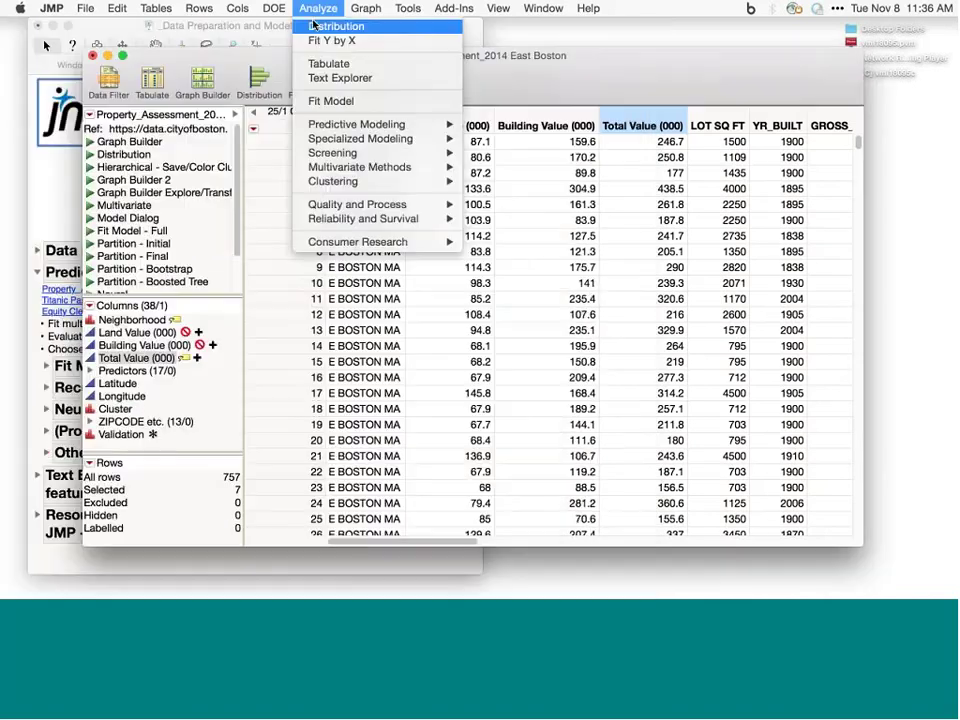
{"action": "left_click", "coordinate": [316, 25]}
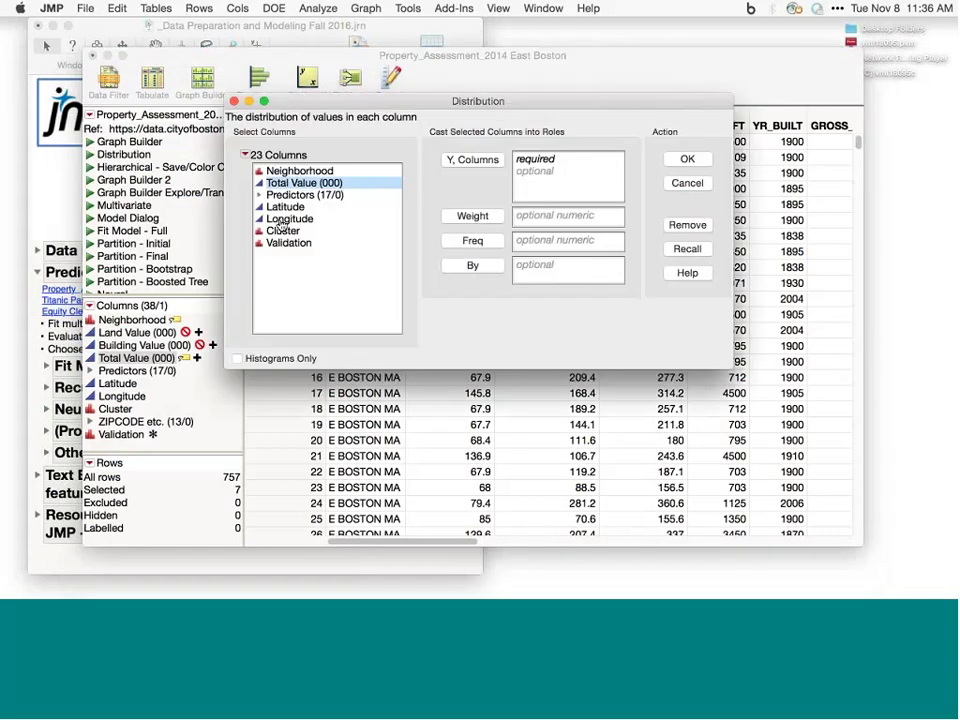
{"action": "left_click_drag", "start_coordinate": [285, 207], "coordinate": [289, 218]}
{"action": "left_click", "coordinate": [472, 160]}
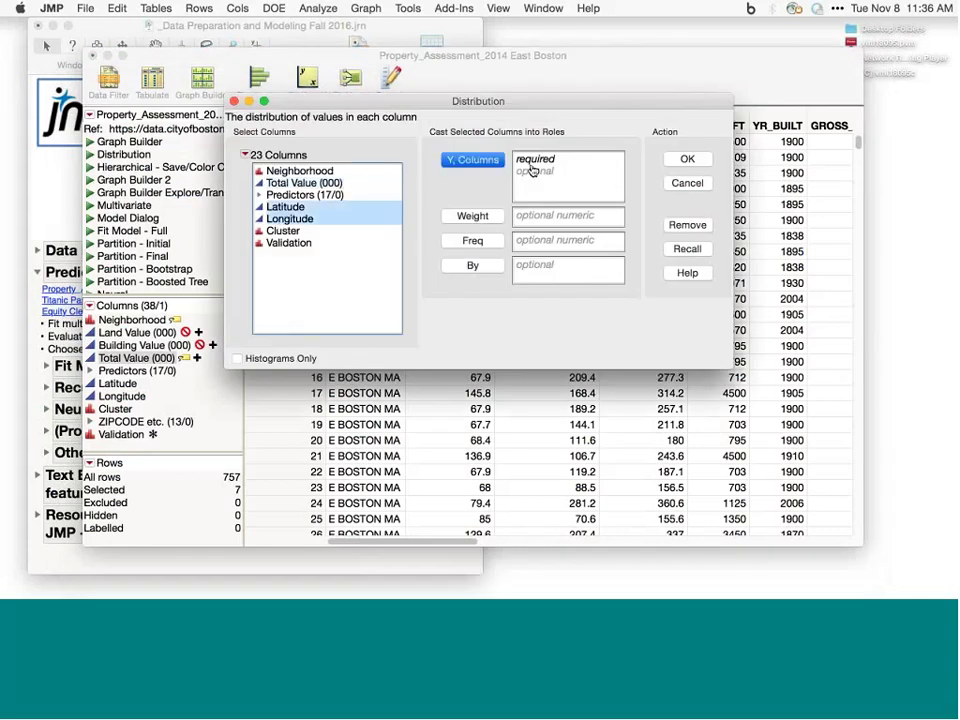
{"action": "left_click", "coordinate": [686, 160]}
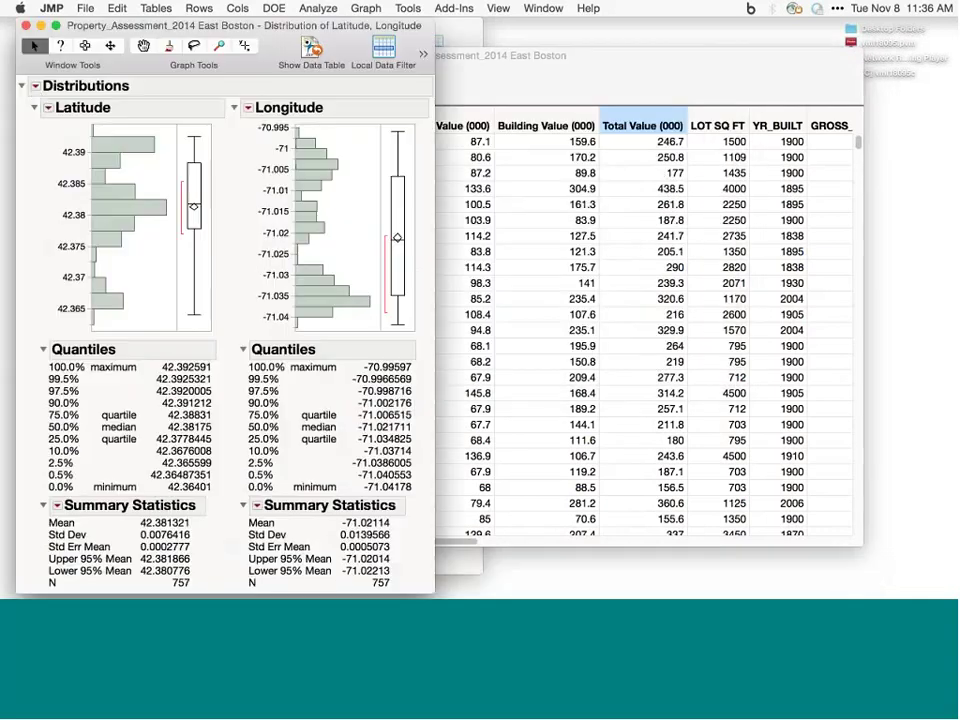
{"action": "left_click", "coordinate": [35, 87]}
{"action": "left_click", "coordinate": [60, 113]}
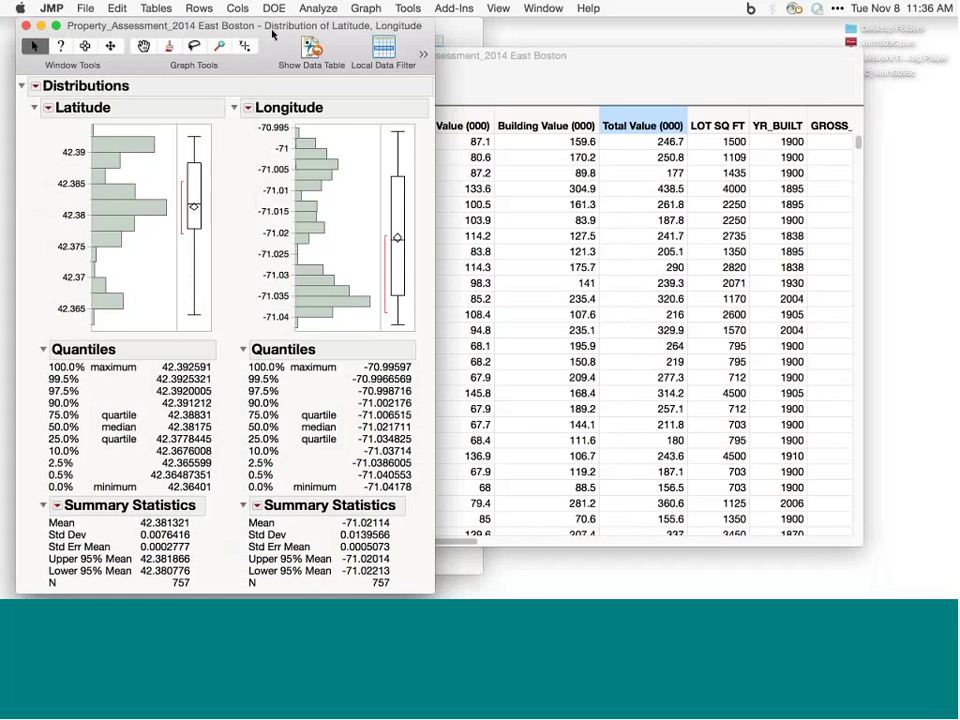
Step: Run the table's saved Graph Builder script to reopen the property map and arrange the Latitude and Longitude distributions beside it
{"action": "left_click_drag", "start_coordinate": [277, 25], "coordinate": [238, 297]}
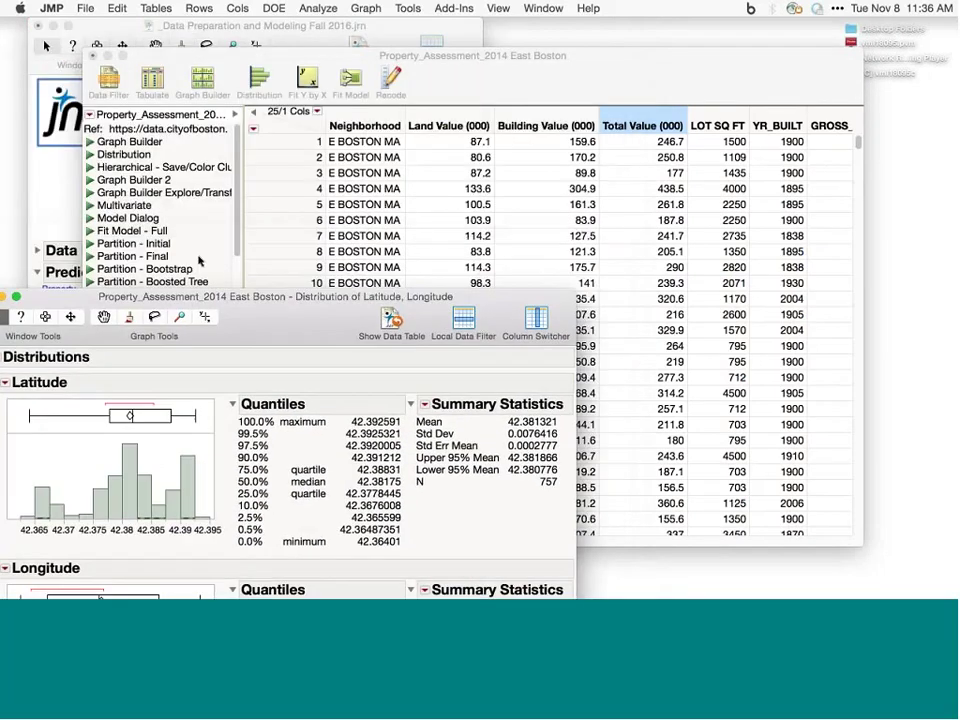
{"action": "left_click", "coordinate": [89, 181]}
{"action": "left_click", "coordinate": [90, 142]}
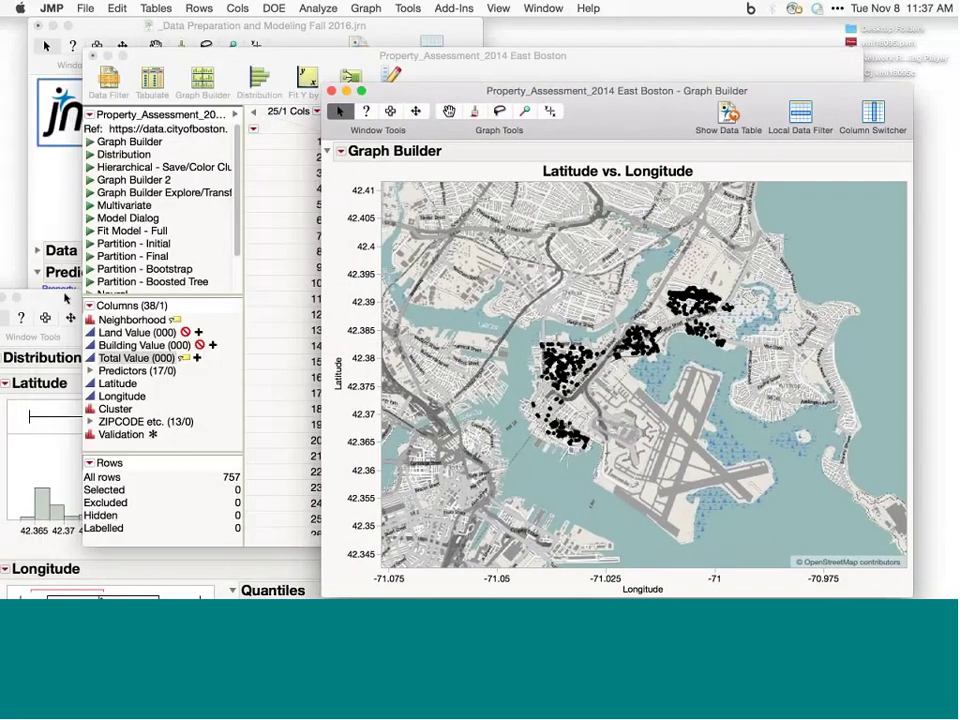
{"action": "left_click", "coordinate": [50, 300]}
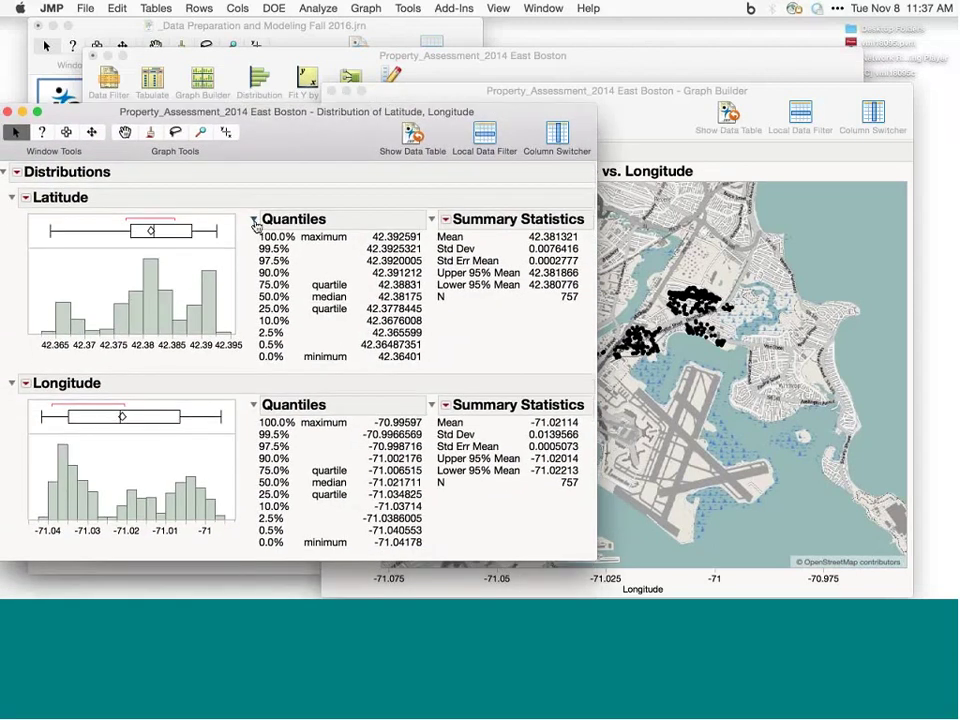
Step: Collapse the Quantiles and Summary Statistics sections for both Latitude and Longitude so only the histograms remain
{"action": "left_click", "coordinate": [257, 220]}
{"action": "left_click", "coordinate": [341, 220]}
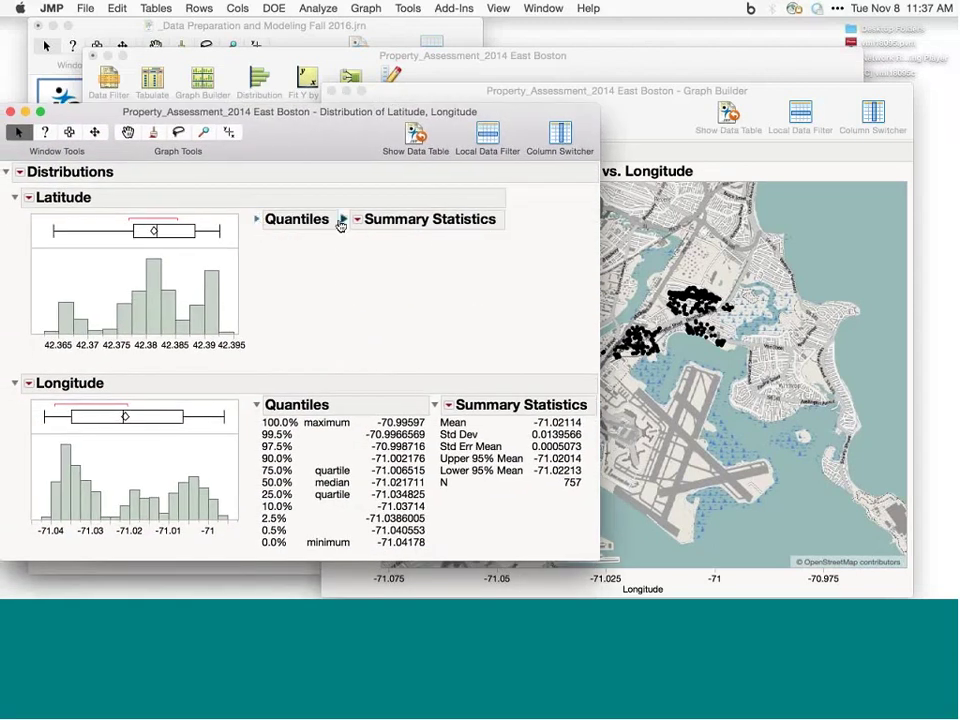
{"action": "left_click", "coordinate": [257, 405]}
{"action": "left_click", "coordinate": [344, 406]}
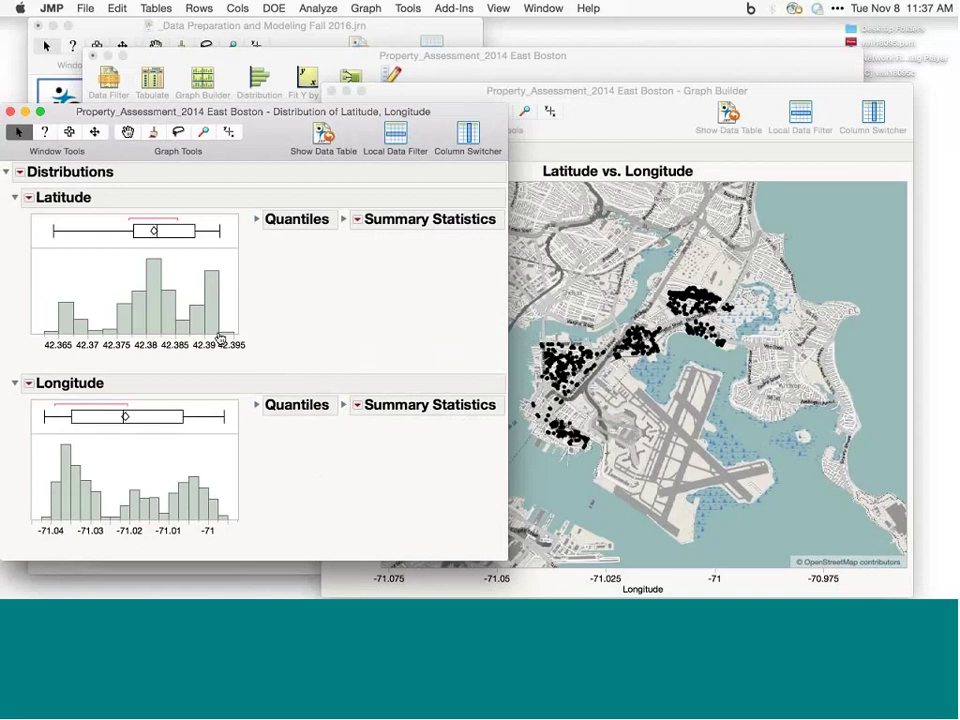
Step: Highlight groups of Latitude and Longitude histogram bars to locate the matching properties on the map, then close the distribution report
{"action": "left_click", "coordinate": [62, 305]}
{"action": "mouse_move", "coordinate": [62, 305]}
{"action": "left_mouse_down"}
{"action": "mouse_move", "coordinate": [109, 290]}
{"action": "mouse_move", "coordinate": [165, 300]}
{"action": "mouse_move", "coordinate": [193, 287]}
{"action": "left_mouse_up"}
{"action": "left_click", "coordinate": [207, 295]}
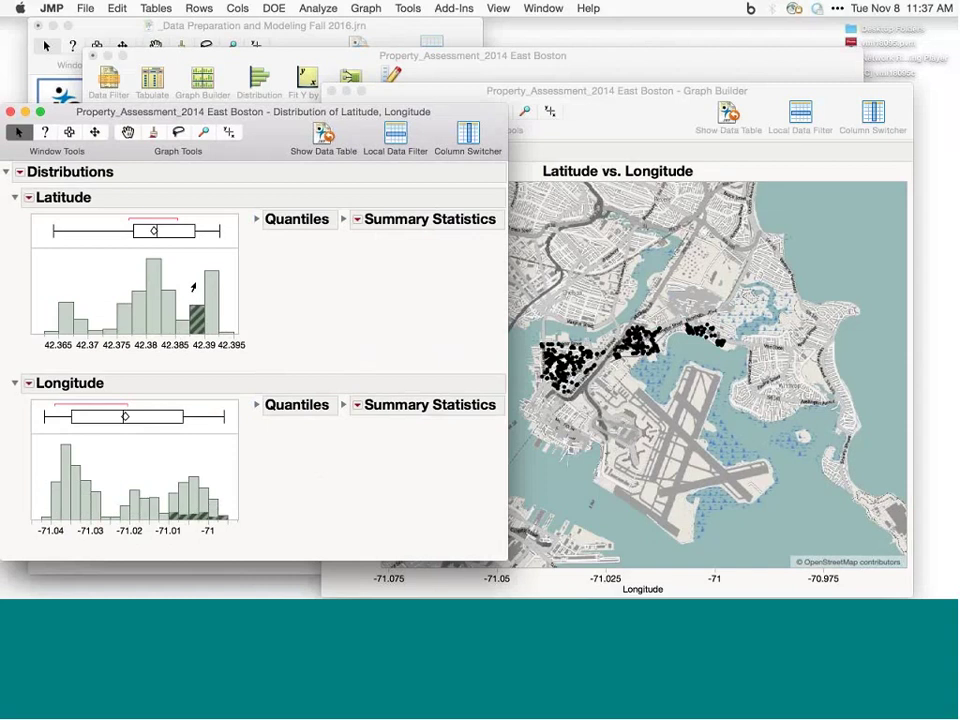
{"action": "mouse_move", "coordinate": [164, 464]}
{"action": "left_mouse_down"}
{"action": "mouse_move", "coordinate": [208, 478]}
{"action": "mouse_move", "coordinate": [227, 503]}
{"action": "left_mouse_up"}
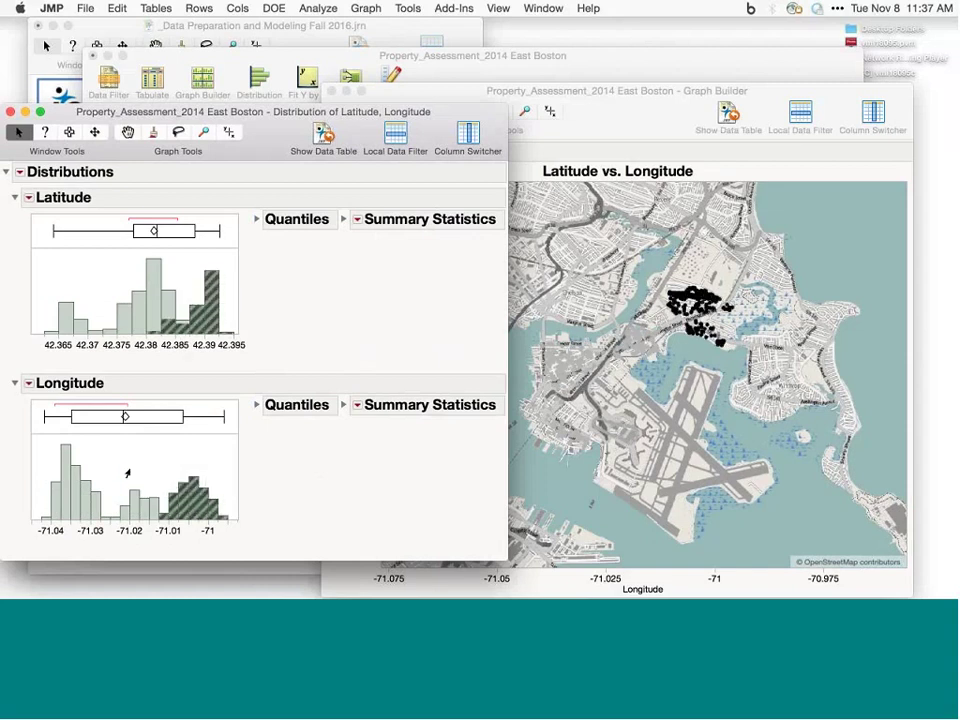
{"action": "mouse_move", "coordinate": [116, 455]}
{"action": "left_mouse_down"}
{"action": "mouse_move", "coordinate": [150, 497]}
{"action": "mouse_move", "coordinate": [165, 497]}
{"action": "left_mouse_up"}
{"action": "left_click_drag", "start_coordinate": [49, 448], "coordinate": [102, 518]}
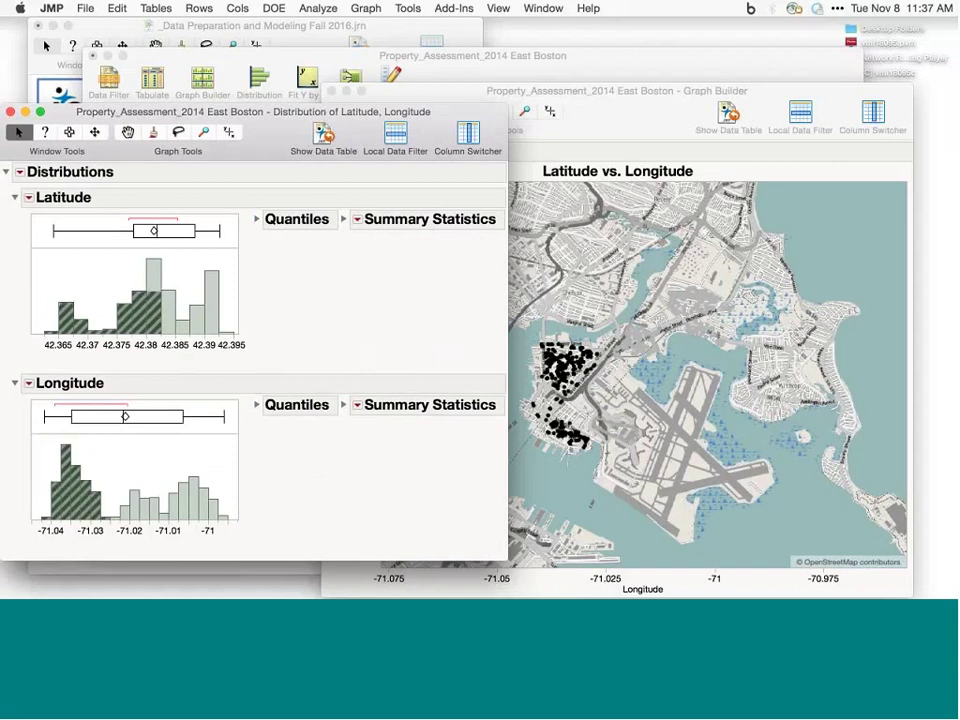
{"action": "left_click", "coordinate": [9, 111]}
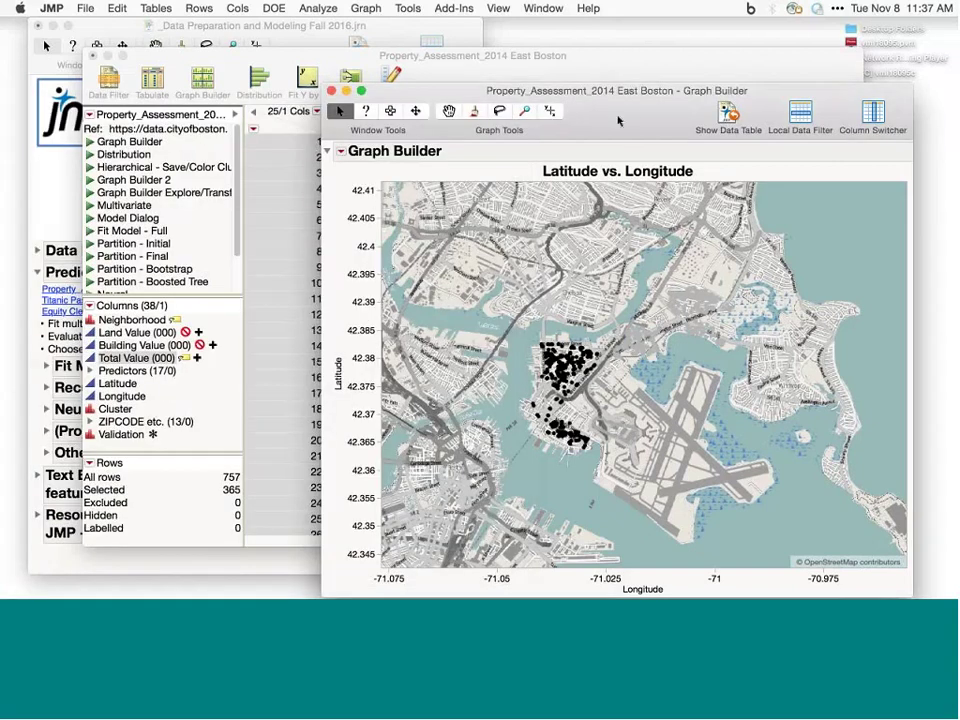
Step: Reposition and shrink the property map window beside the data table and clear the row selection
{"action": "left_click_drag", "start_coordinate": [619, 120], "coordinate": [678, 88]}
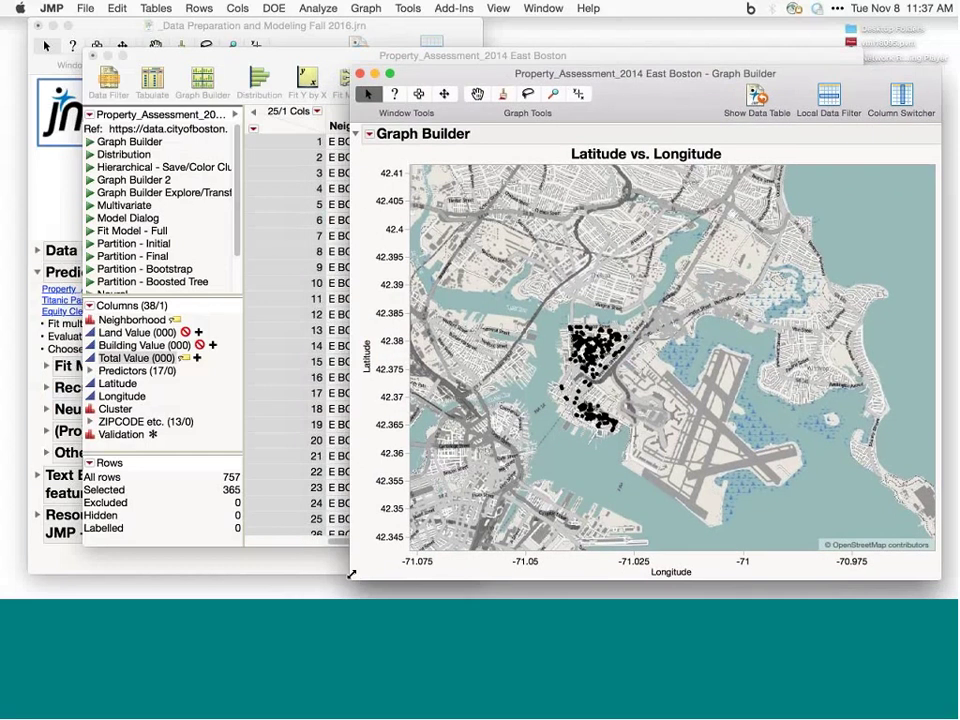
{"action": "left_click_drag", "start_coordinate": [351, 579], "coordinate": [424, 528]}
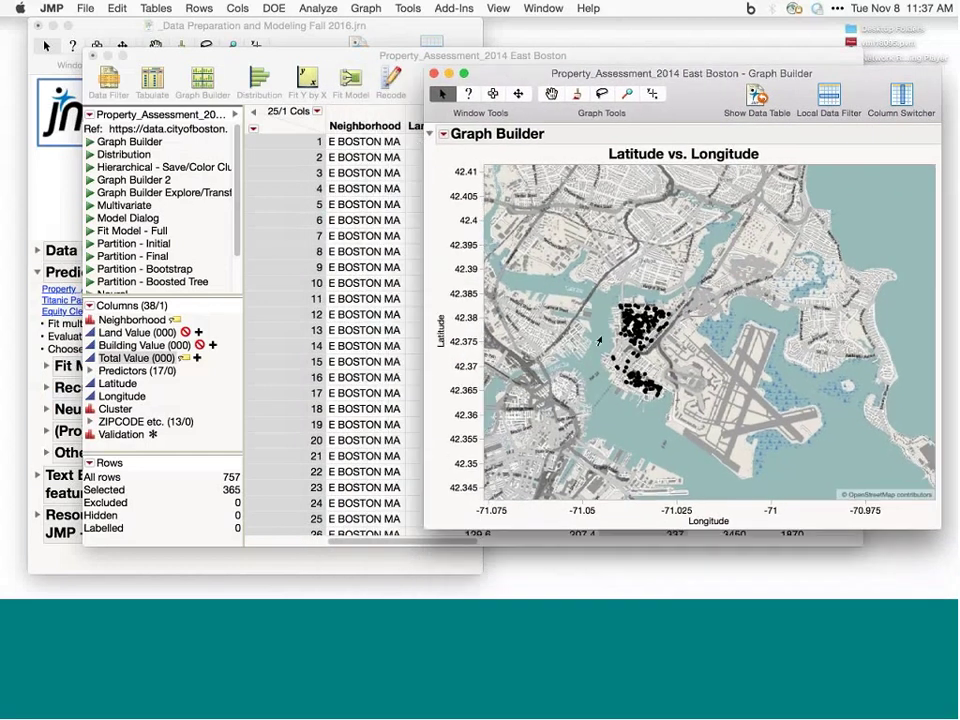
{"action": "left_click", "coordinate": [445, 262]}
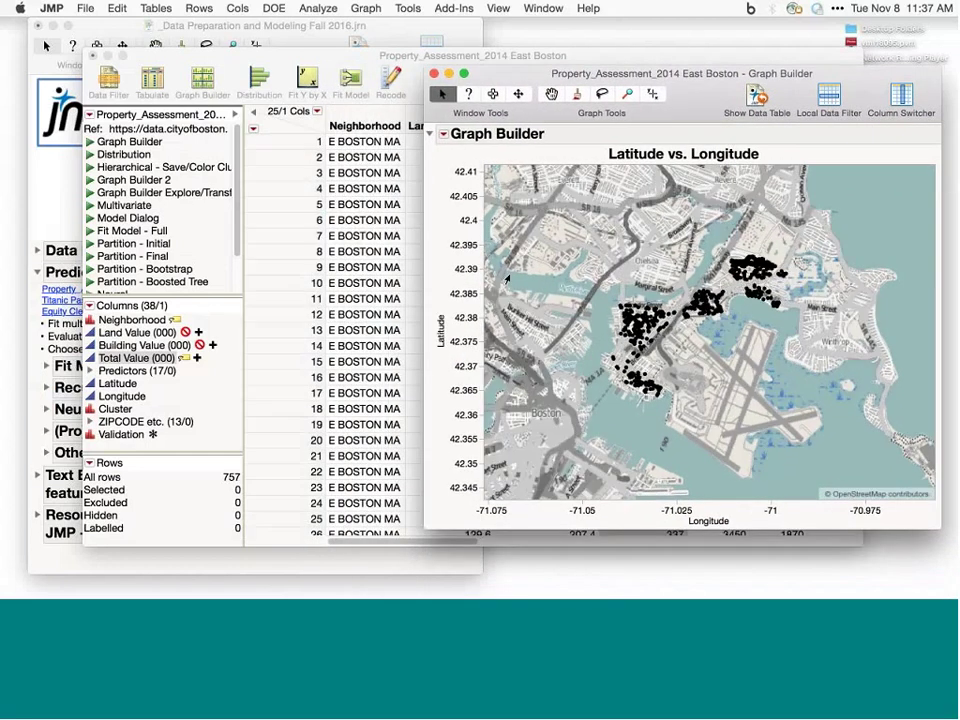
Step: Run a hierarchical cluster analysis on Latitude and Longitude with the Ward method and standardized data
{"action": "left_click", "coordinate": [317, 9]}
{"action": "mouse_move", "coordinate": [355, 142]}
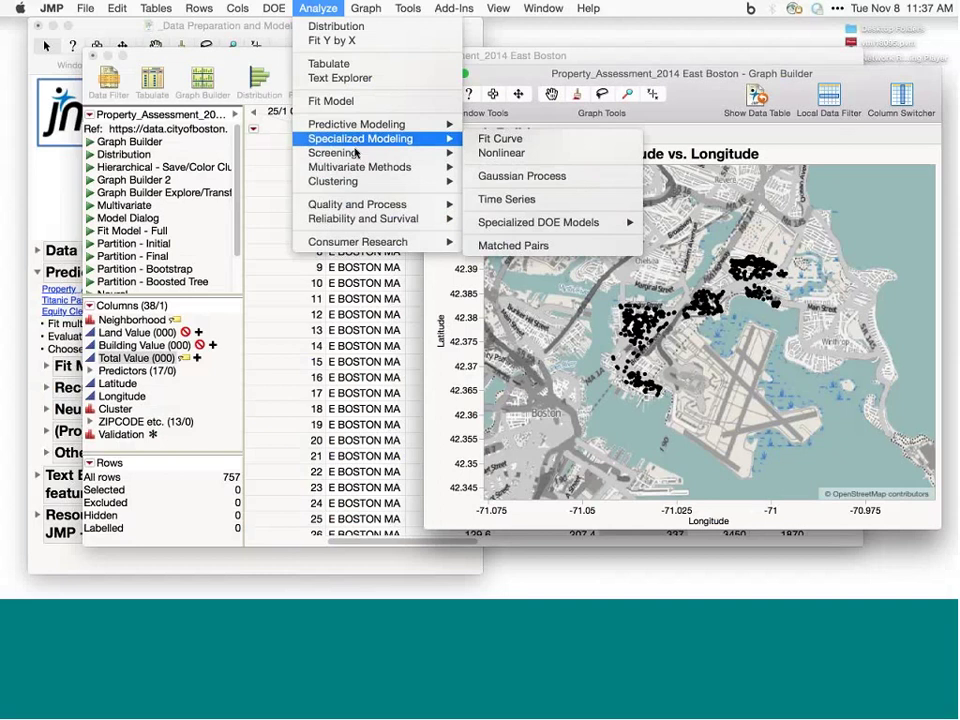
{"action": "mouse_move", "coordinate": [357, 168]}
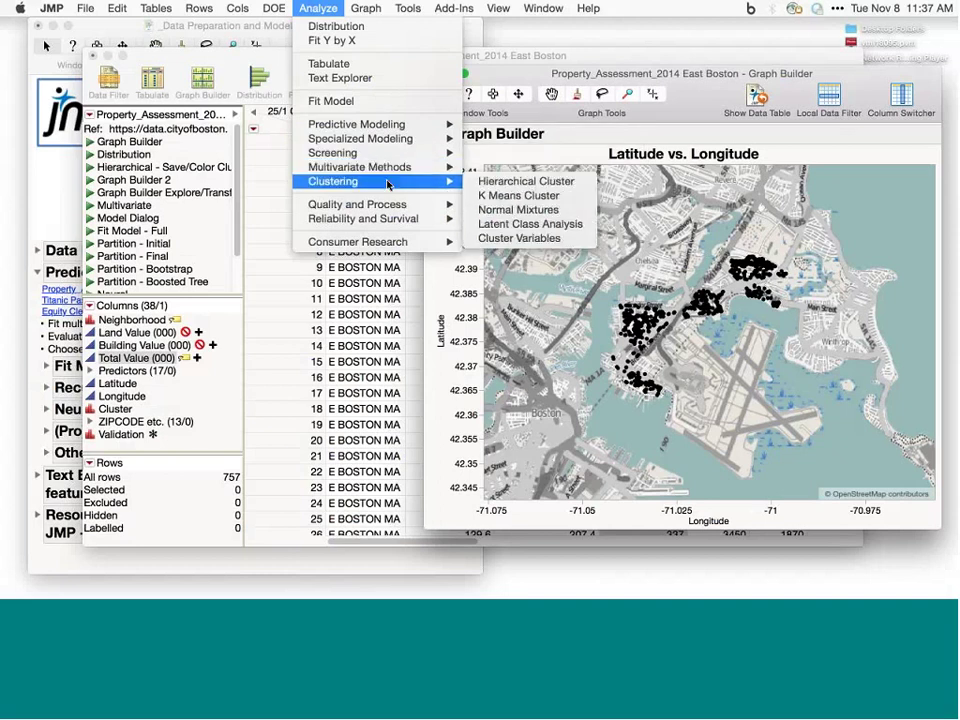
{"action": "mouse_move", "coordinate": [420, 181]}
{"action": "left_click", "coordinate": [490, 182]}
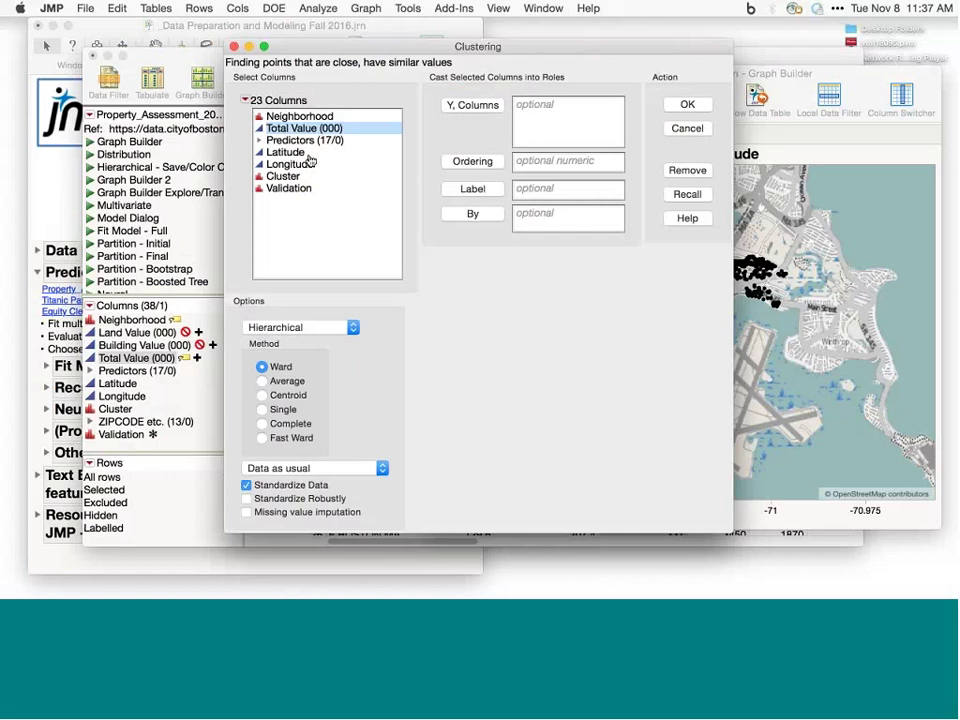
{"action": "left_click_drag", "start_coordinate": [300, 153], "coordinate": [306, 166]}
{"action": "left_click", "coordinate": [470, 104]}
{"action": "left_click", "coordinate": [683, 104]}
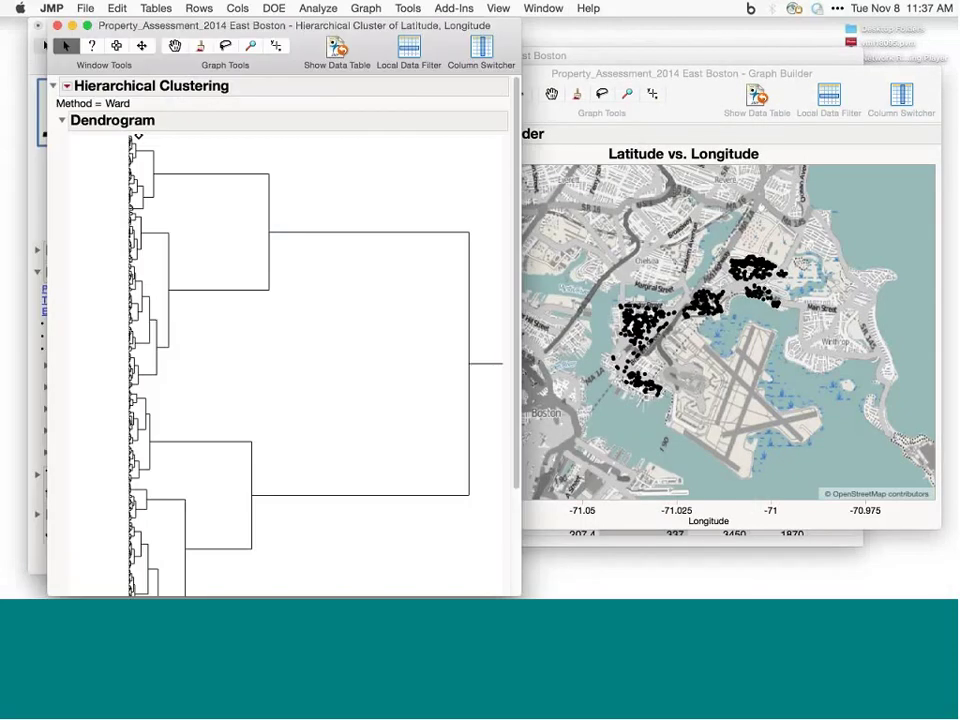
Step: Color the clusters and adjust the dendrogram cut to compare groupings on the map, settling on five clusters
{"action": "left_click", "coordinate": [66, 88]}
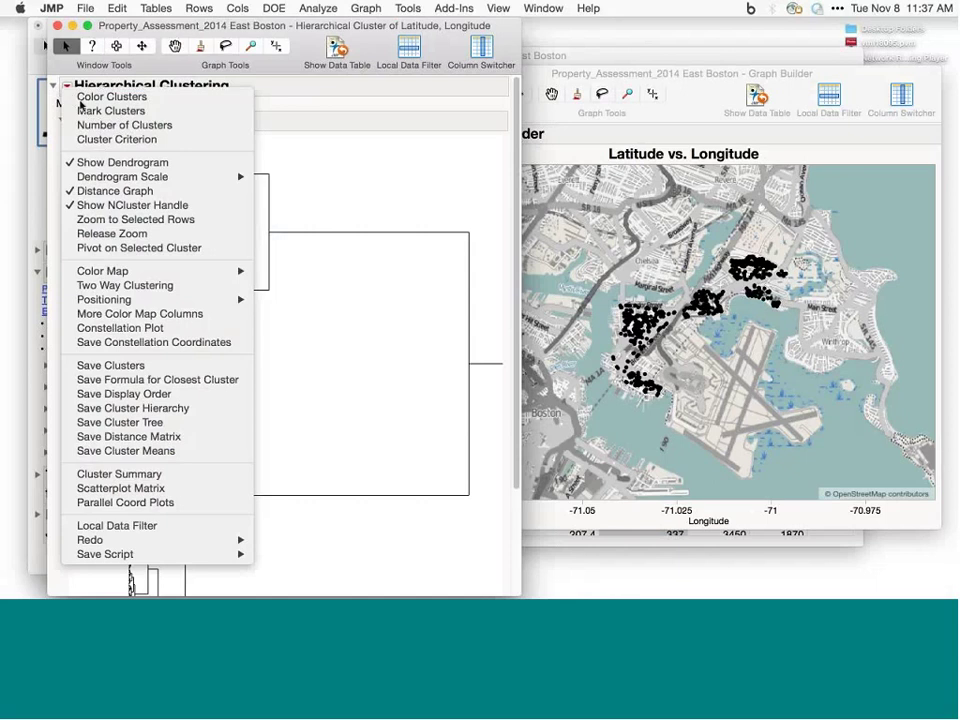
{"action": "left_click", "coordinate": [80, 96]}
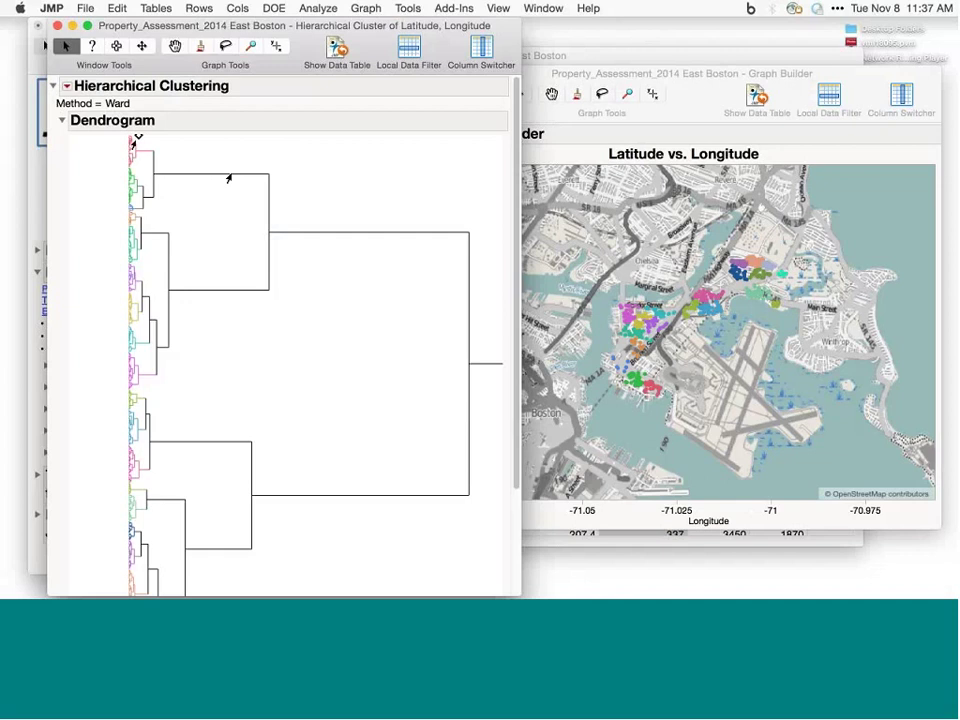
{"action": "left_click_drag", "start_coordinate": [137, 139], "coordinate": [183, 148]}
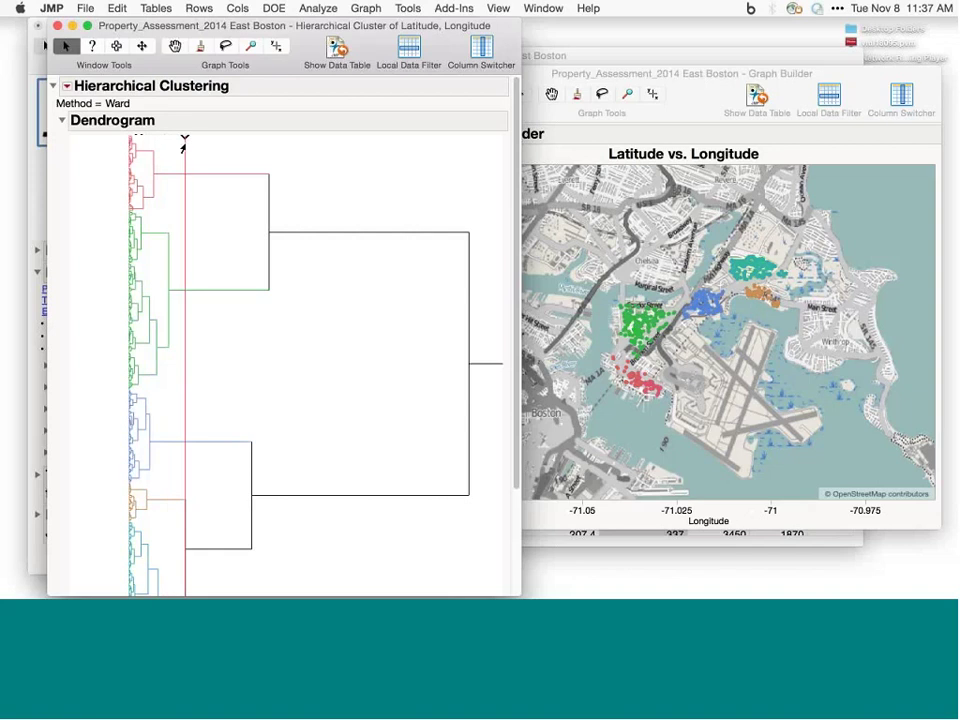
{"action": "left_click_drag", "start_coordinate": [241, 158], "coordinate": [351, 190]}
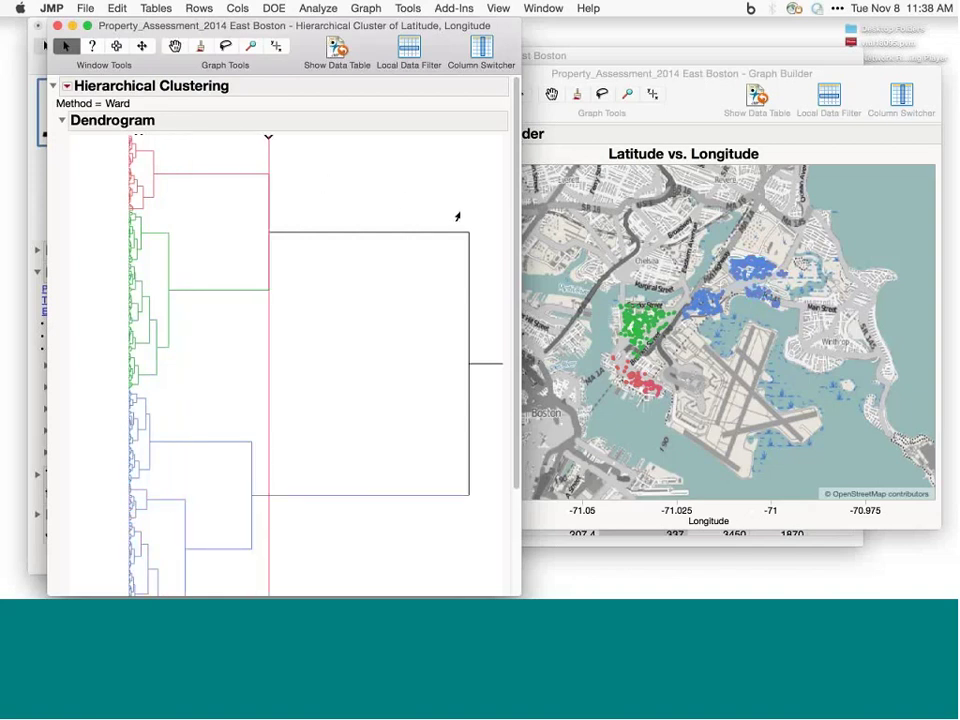
{"action": "left_click_drag", "start_coordinate": [457, 216], "coordinate": [244, 213]}
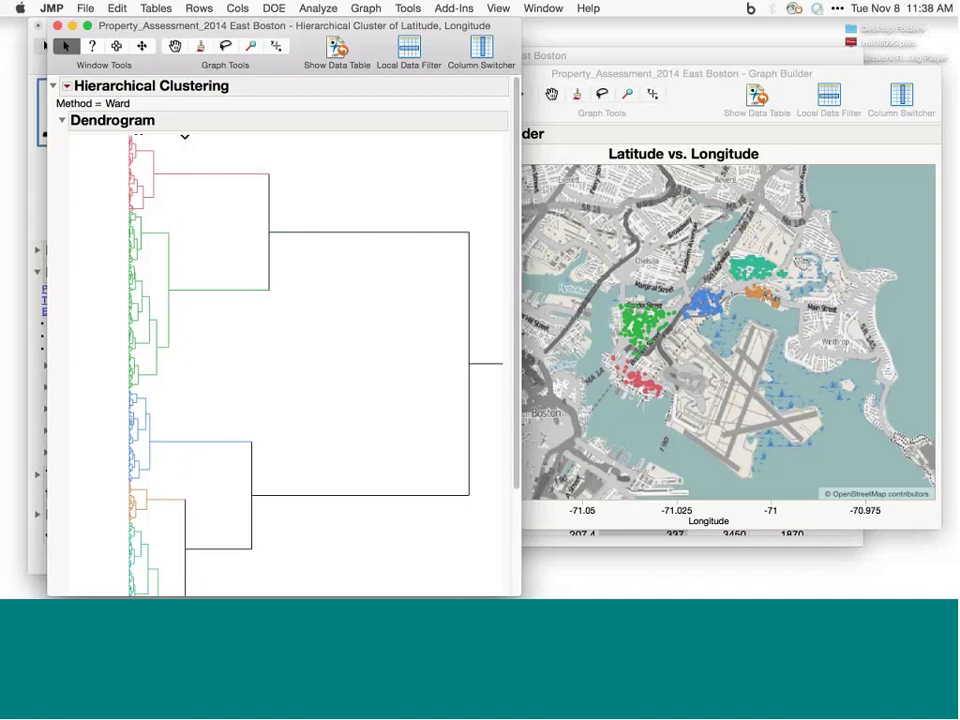
Step: Review the Save Clusters option without applying it, then close the clustering report and the property map
{"action": "left_click", "coordinate": [66, 87]}
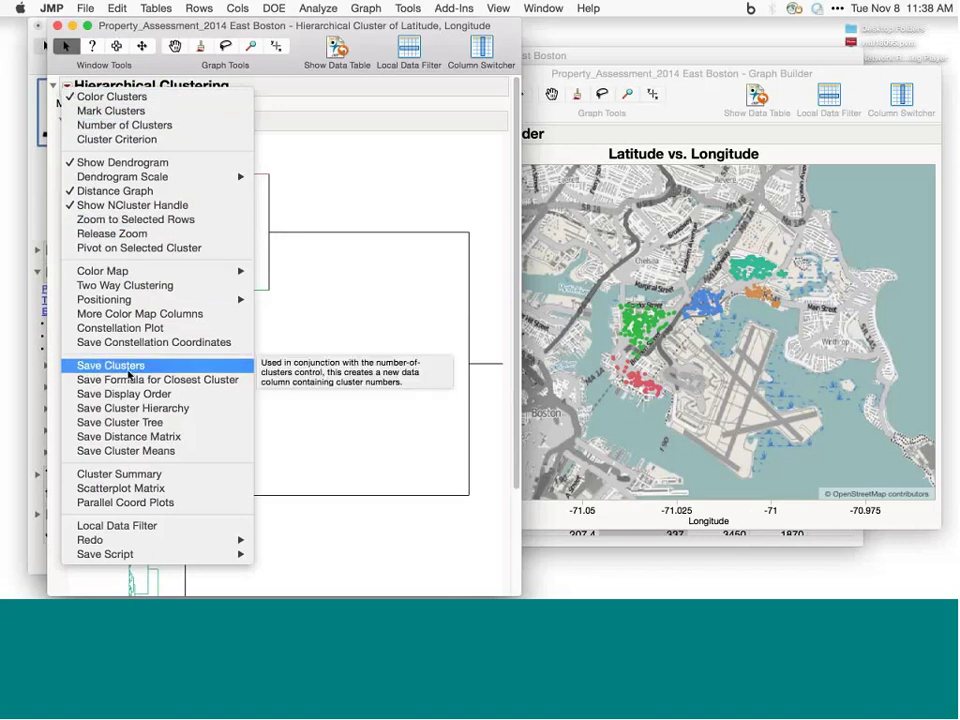
{"action": "left_click", "coordinate": [377, 175]}
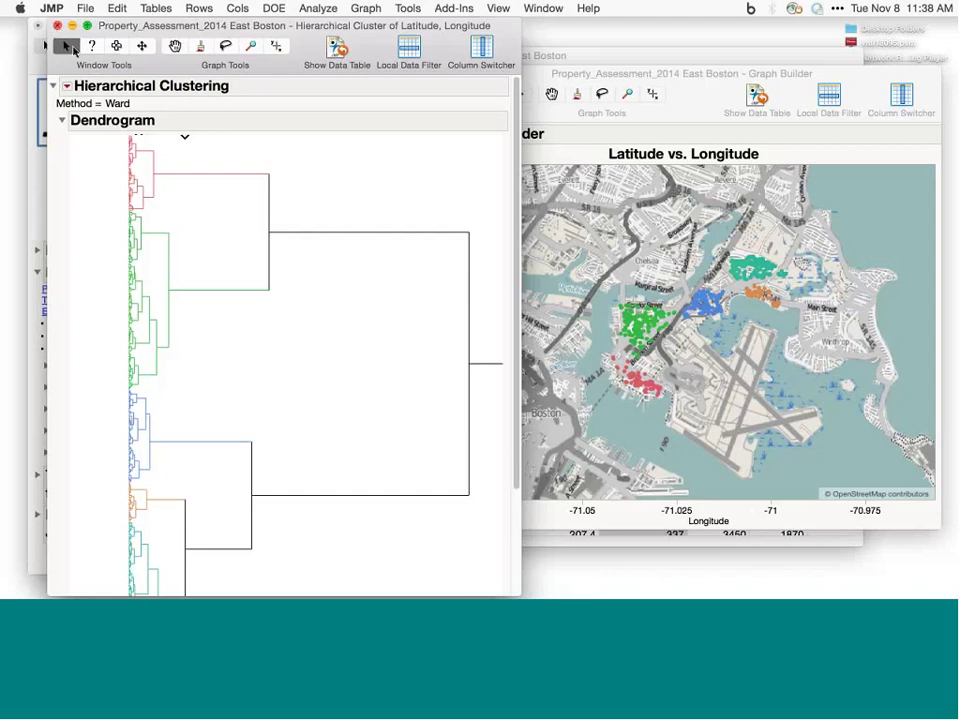
{"action": "key", "text": "super+w"}
{"action": "key", "text": "super+w"}
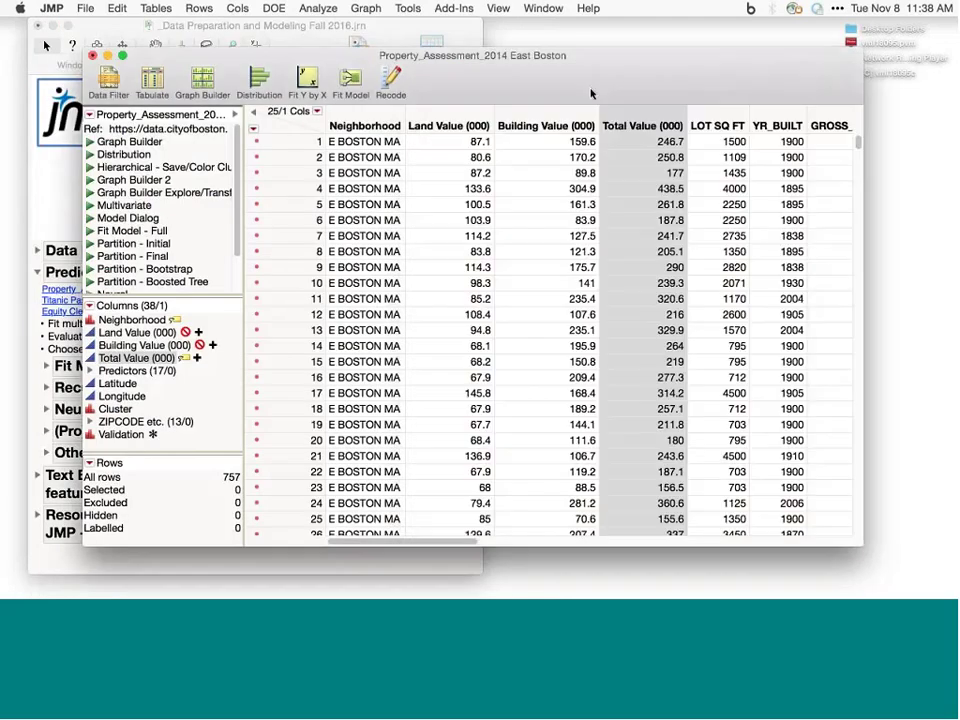
Step: Run the saved Graph Builder Explore/Transform script to view Total Value (000) against a switchable predictor, then close the graph
{"action": "left_click_drag", "start_coordinate": [591, 93], "coordinate": [569, 108]}
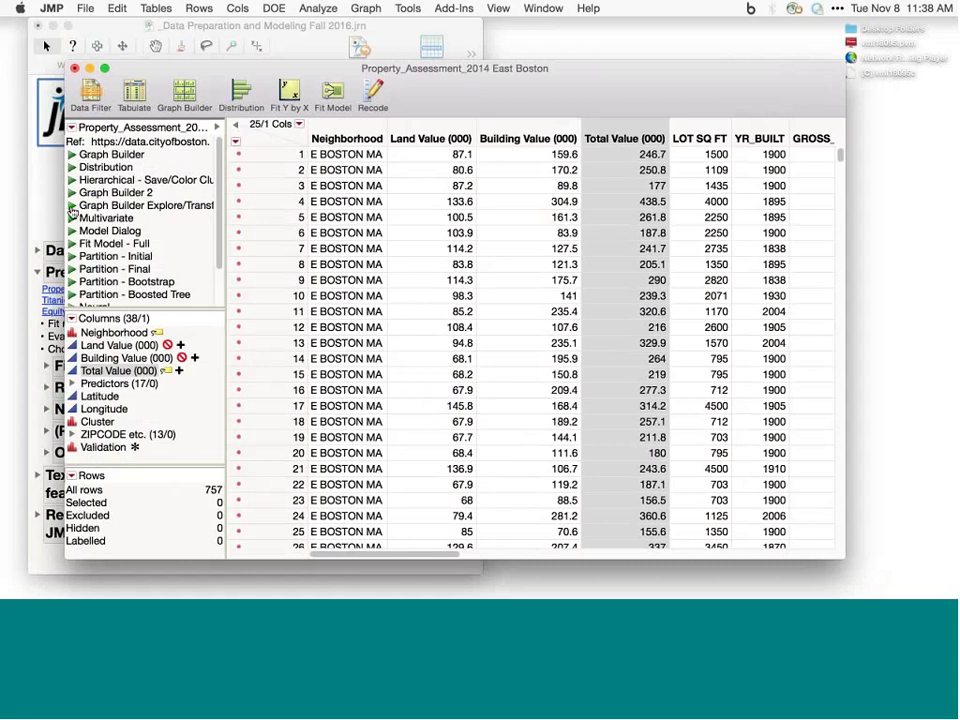
{"action": "left_click", "coordinate": [72, 207]}
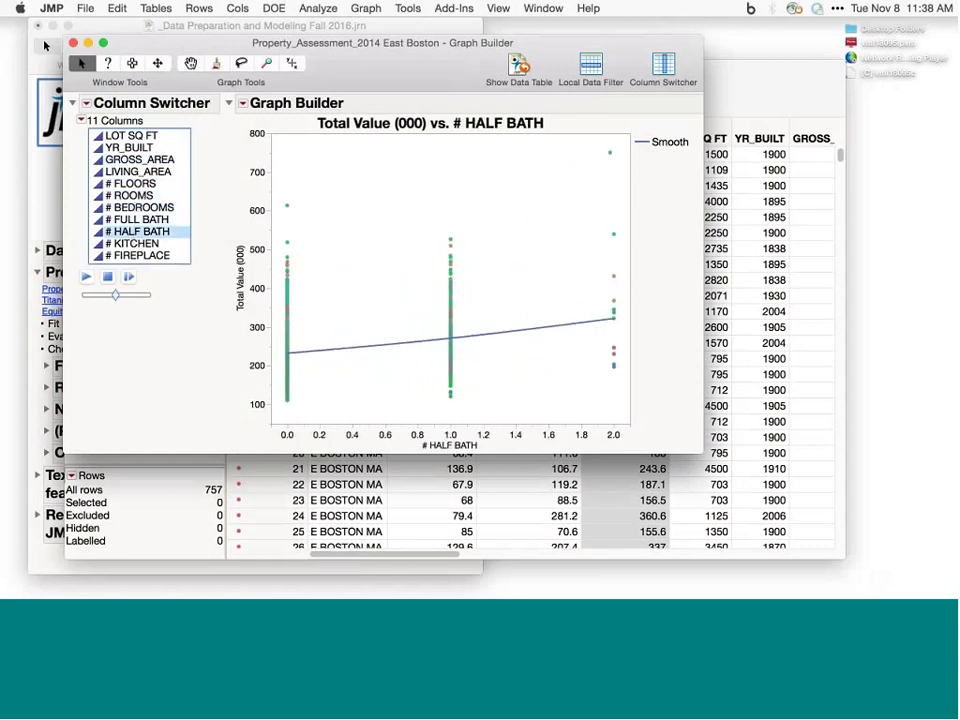
{"action": "left_click", "coordinate": [73, 43]}
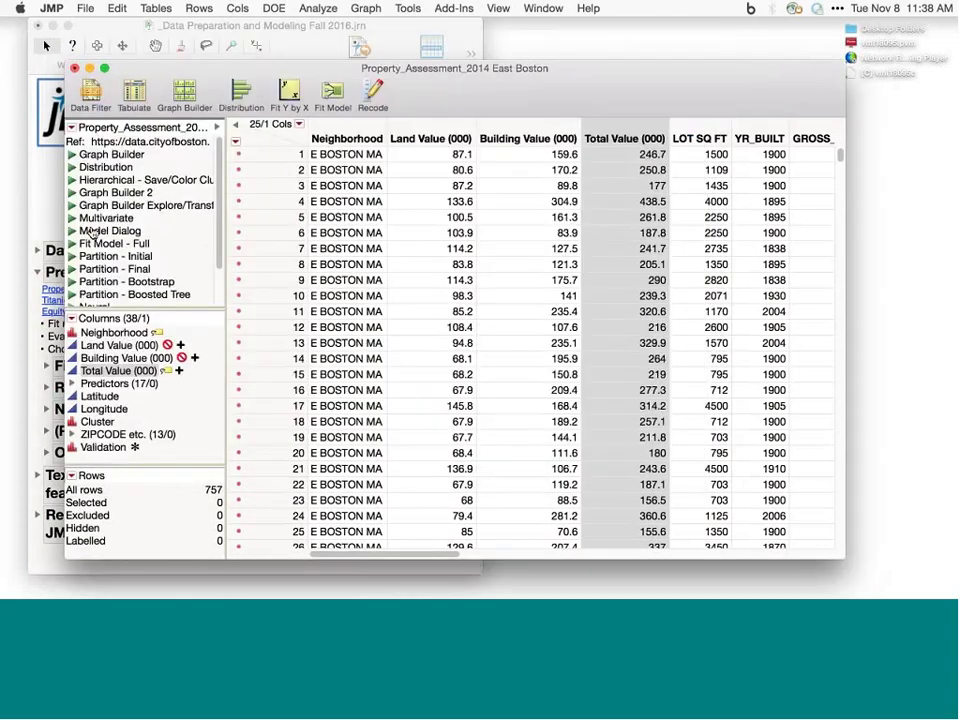
Step: Run the saved Multivariate script to examine the predictors' correlations and scatterplot matrix, then close the report
{"action": "left_click", "coordinate": [72, 219]}
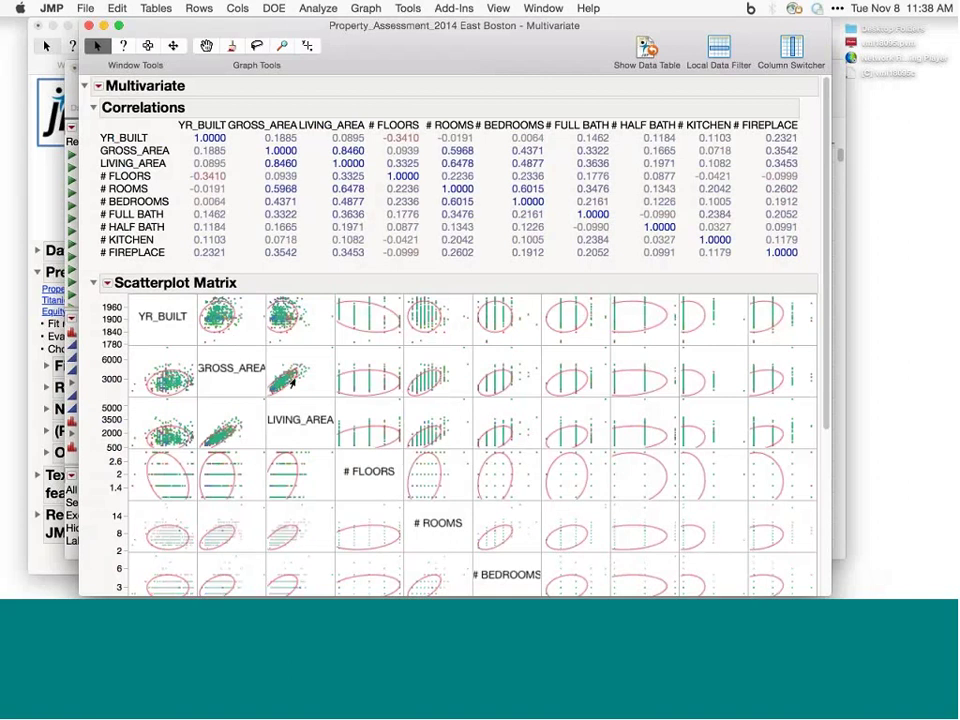
{"action": "left_click", "coordinate": [281, 428]}
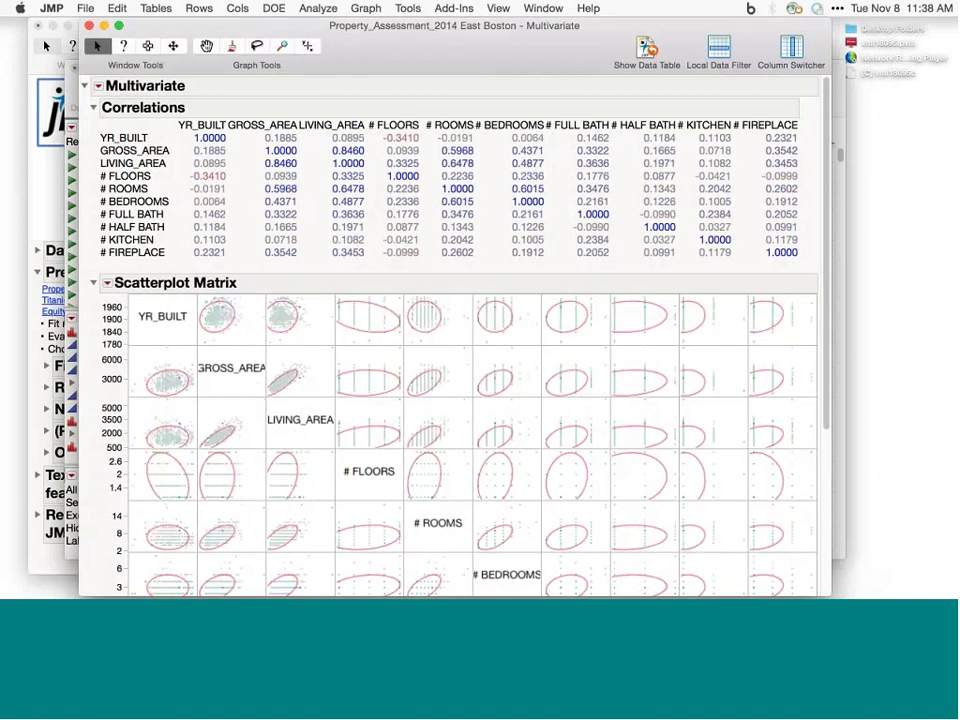
{"action": "left_click", "coordinate": [88, 25]}
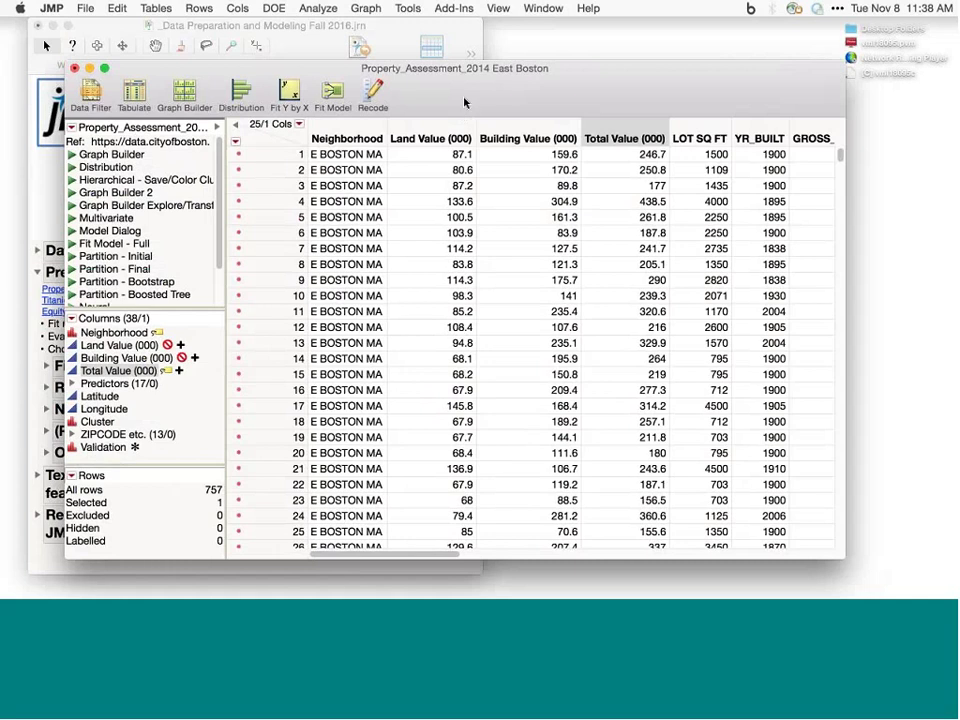
Step: Start a Fit Model specification for the property table with Total Value (000) as the response
{"action": "left_click_drag", "start_coordinate": [347, 71], "coordinate": [354, 50]}
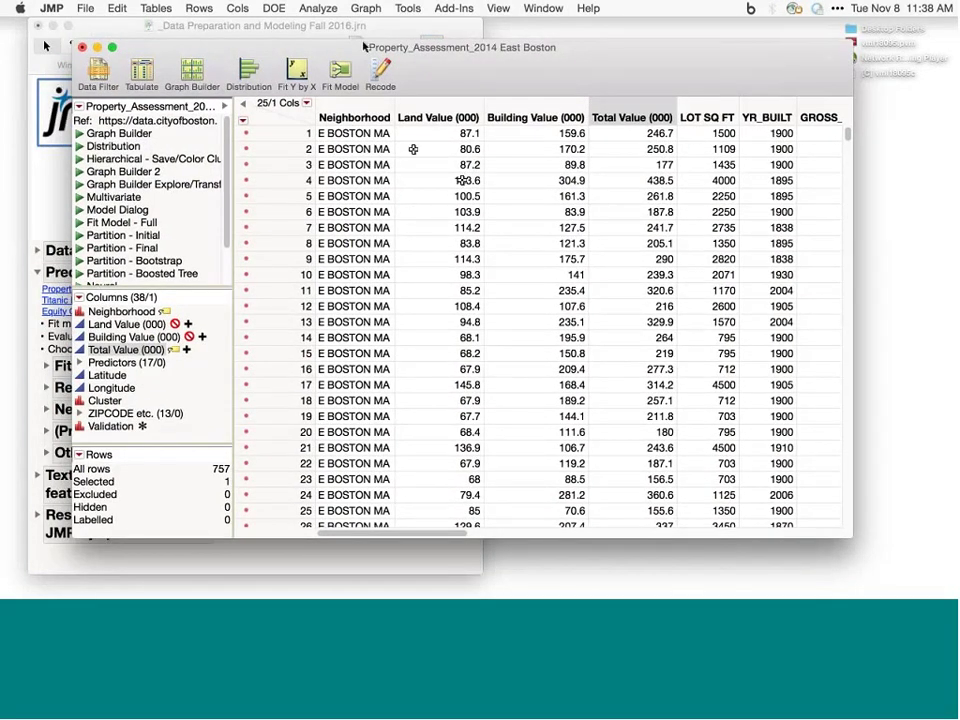
{"action": "left_click", "coordinate": [319, 8]}
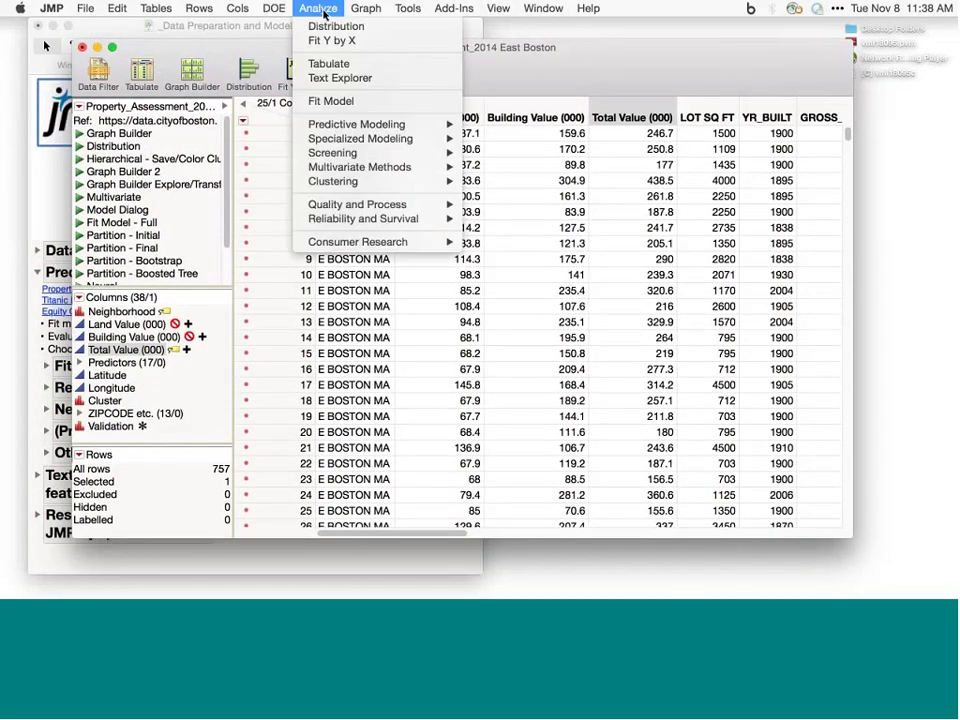
{"action": "left_click", "coordinate": [352, 103]}
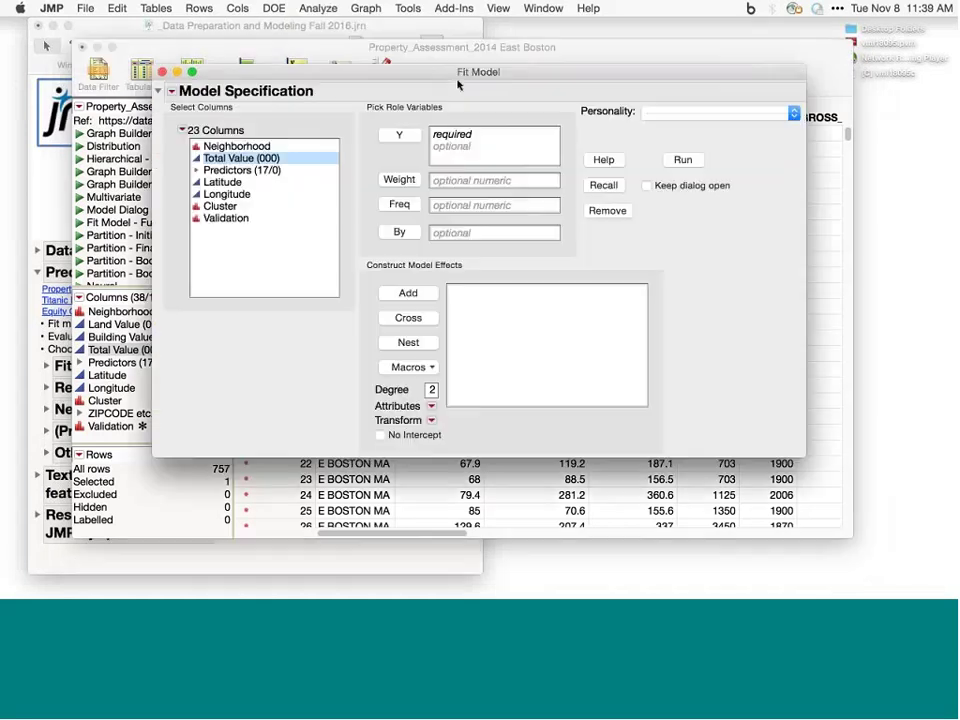
{"action": "left_click_drag", "start_coordinate": [331, 76], "coordinate": [292, 120]}
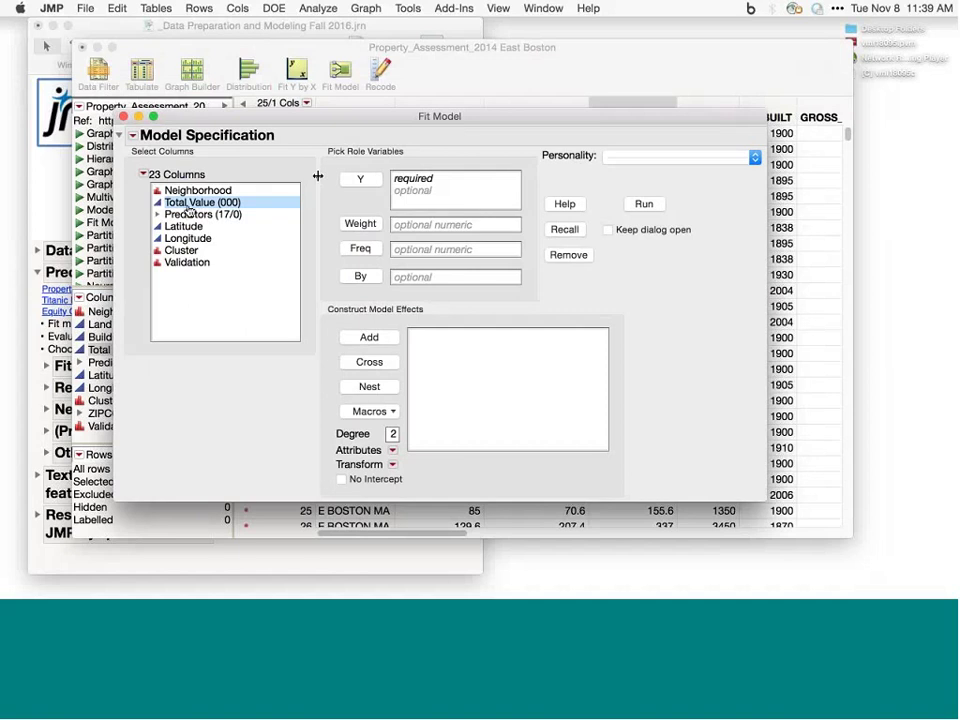
{"action": "left_click", "coordinate": [359, 181]}
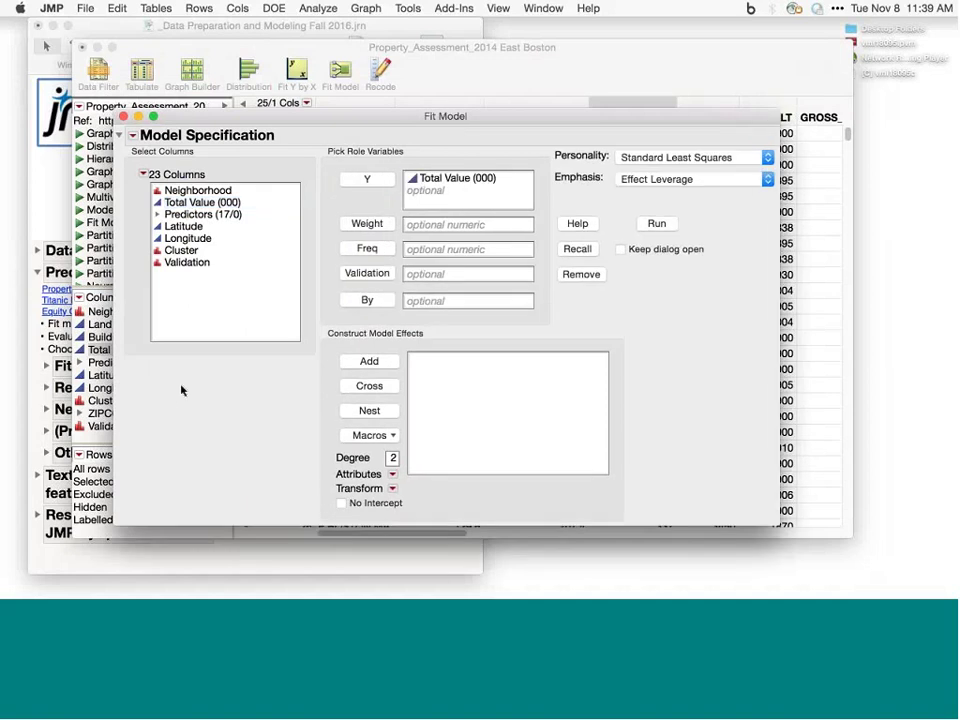
Step: Add the whole Predictors group of 17 columns as model effects and check the effects list through AC 2
{"action": "left_click", "coordinate": [206, 218]}
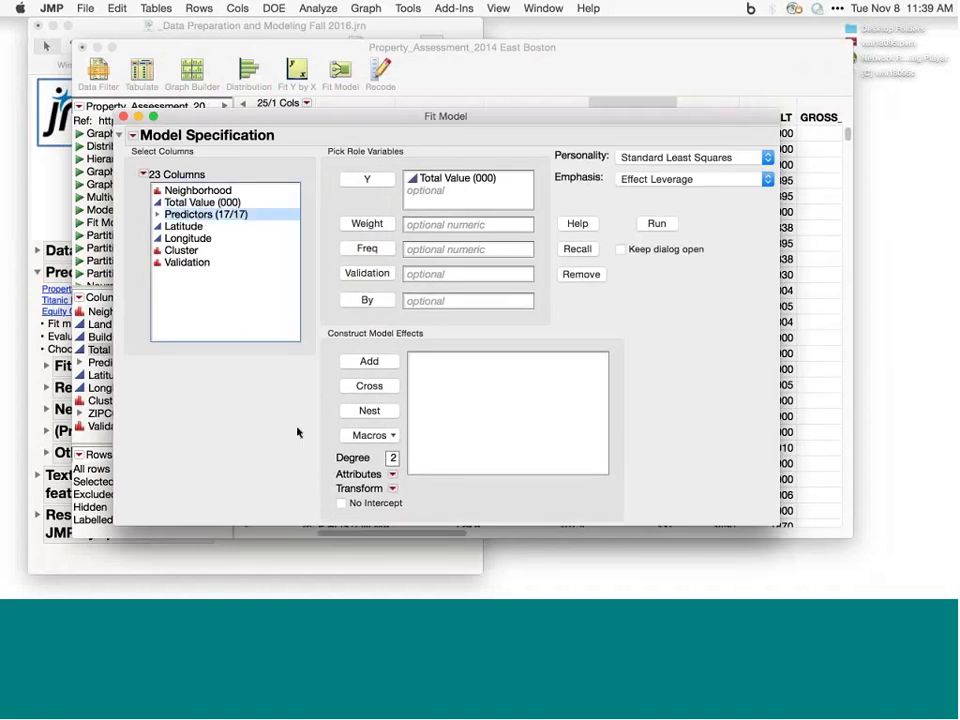
{"action": "left_click", "coordinate": [369, 361]}
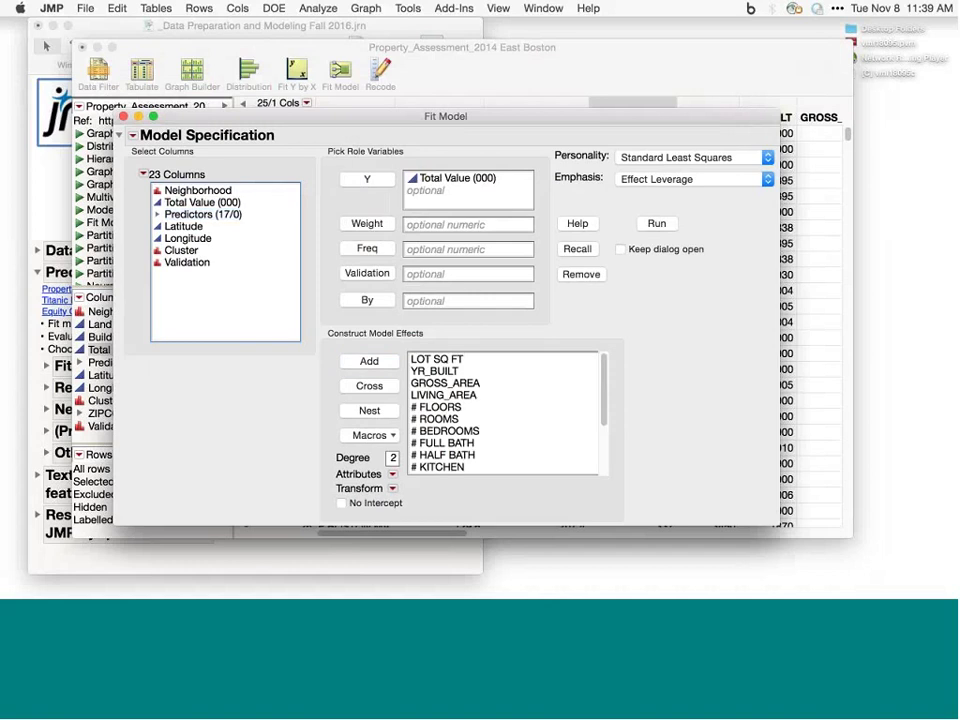
{"action": "scroll", "coordinate": [505, 413], "scroll_direction": "down", "scroll_amount": 3}
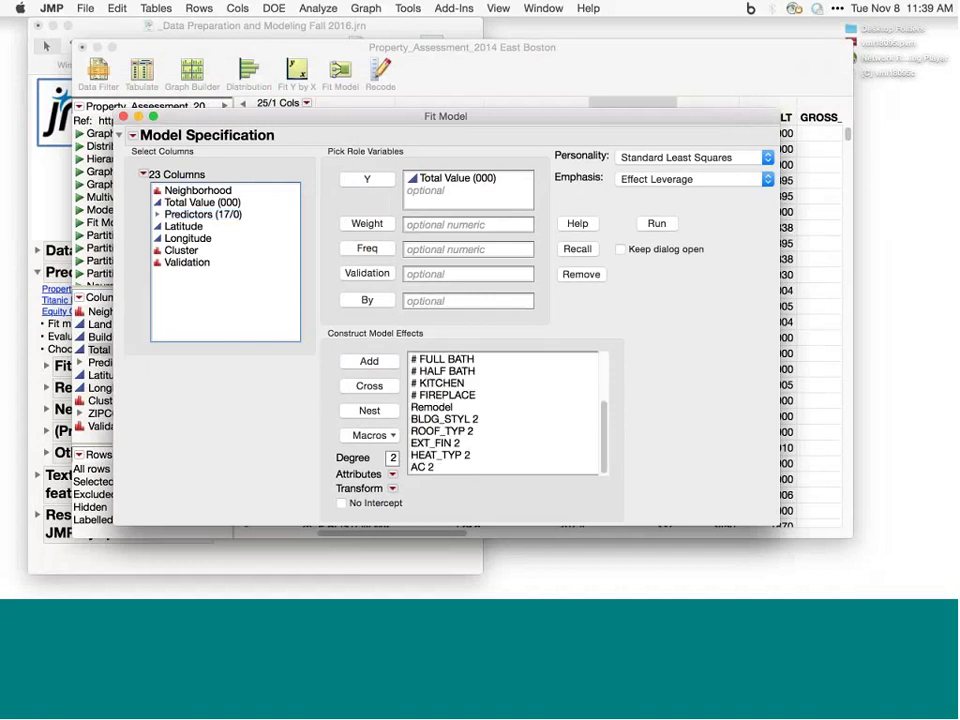
Step: Add all second-degree factorial interactions among the continuous predictors LOT SQ FT through # FIREPLACE to the model effects
{"action": "left_click", "coordinate": [157, 214]}
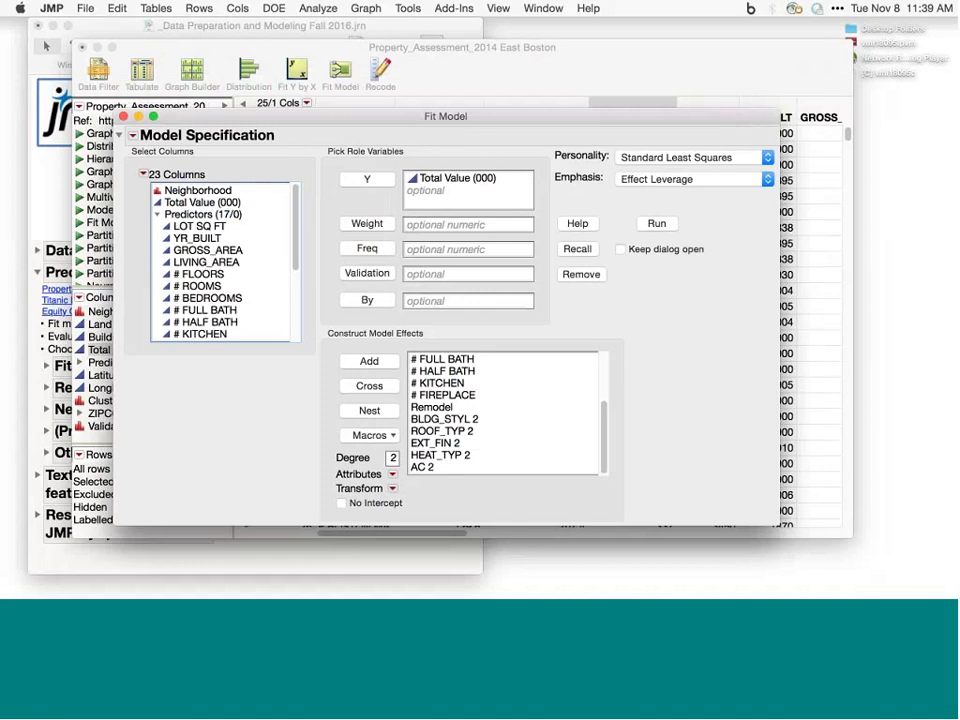
{"action": "left_click", "coordinate": [205, 227]}
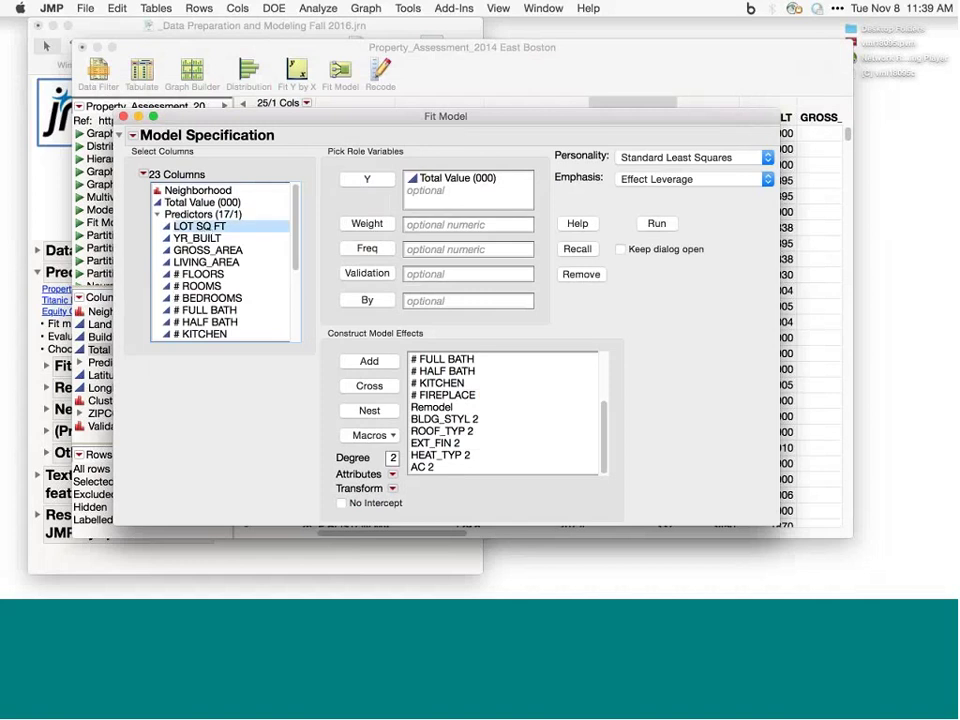
{"action": "scroll", "coordinate": [205, 260], "scroll_direction": "down", "scroll_amount": 3}
{"action": "left_click", "coordinate": [203, 312], "text": "shift"}
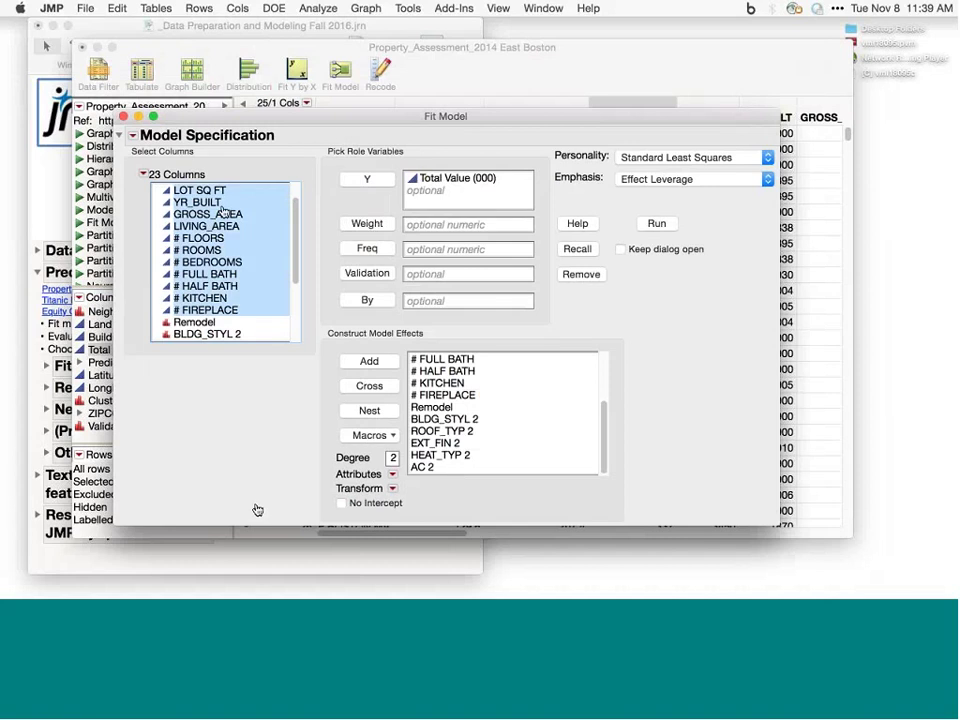
{"action": "left_click", "coordinate": [363, 441]}
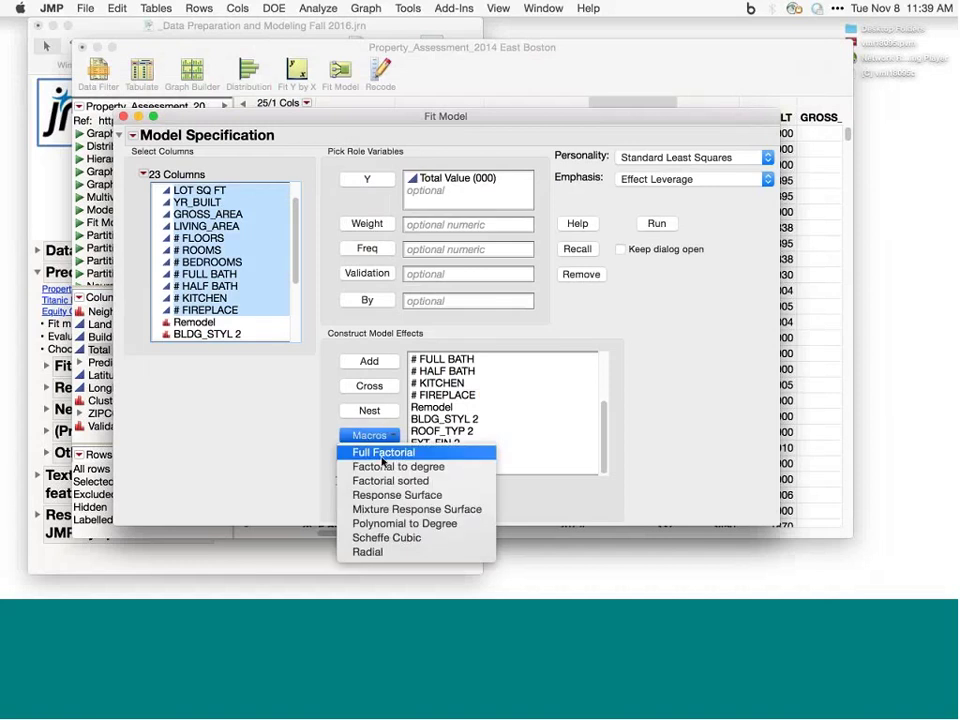
{"action": "left_click", "coordinate": [407, 475]}
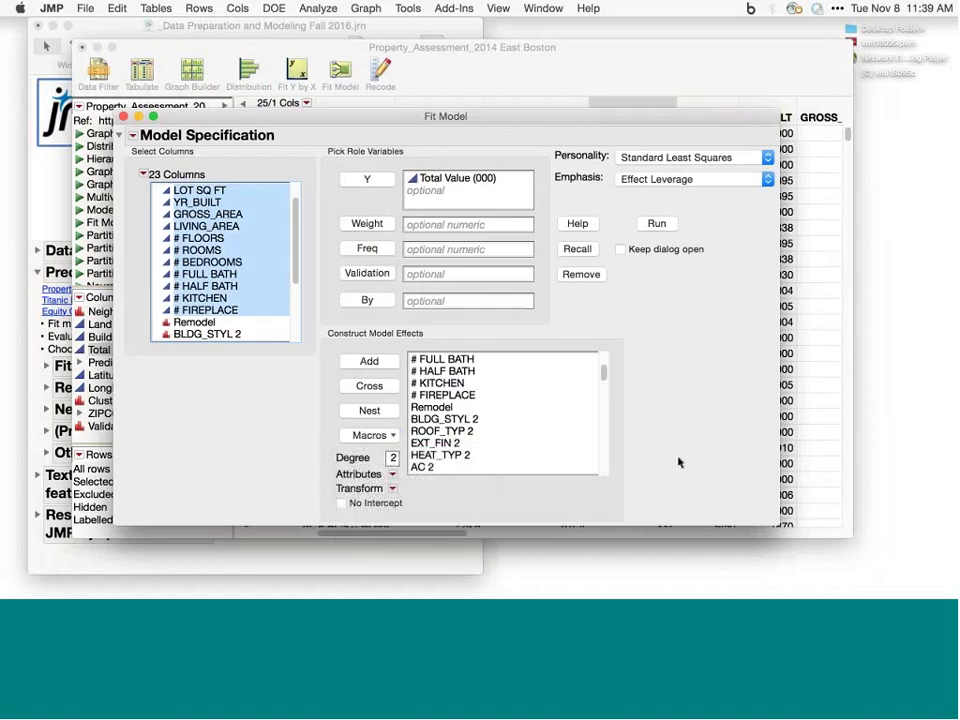
{"action": "left_click_drag", "start_coordinate": [605, 376], "coordinate": [598, 339]}
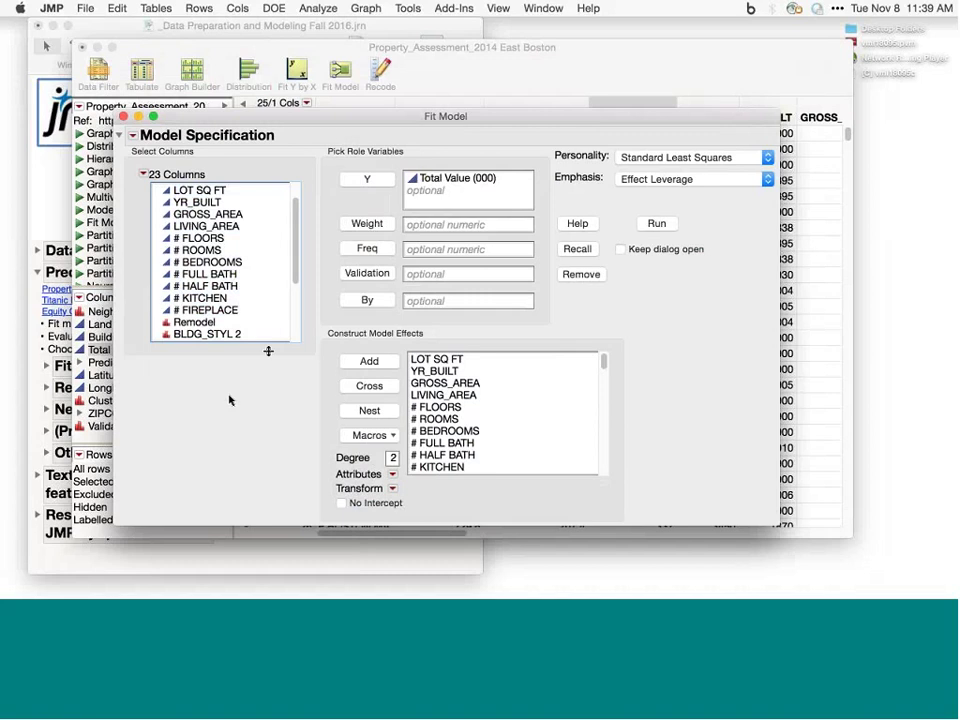
Step: Assign the Validation column to the validation role and add Cluster as a model effect
{"action": "mouse_move", "coordinate": [332, 285]}
{"action": "left_mouse_down"}
{"action": "mouse_move", "coordinate": [399, 270]}
{"action": "mouse_move", "coordinate": [373, 260]}
{"action": "mouse_move", "coordinate": [336, 273]}
{"action": "mouse_move", "coordinate": [296, 270]}
{"action": "mouse_move", "coordinate": [274, 336]}
{"action": "left_mouse_up"}
{"action": "left_click", "coordinate": [188, 334]}
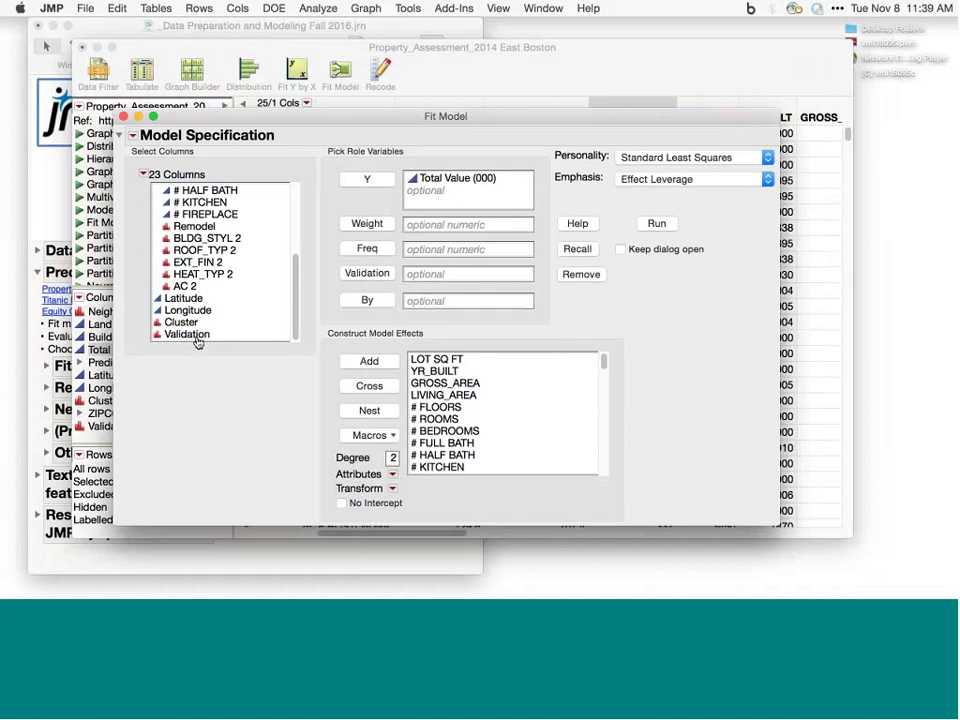
{"action": "left_click", "coordinate": [365, 275]}
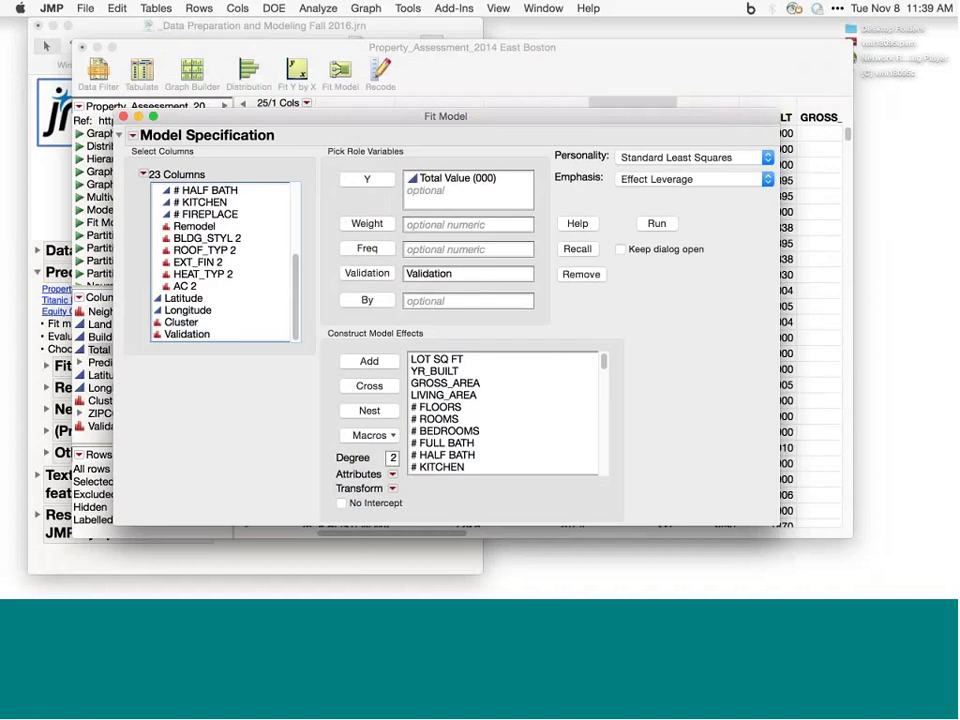
{"action": "left_click", "coordinate": [172, 323]}
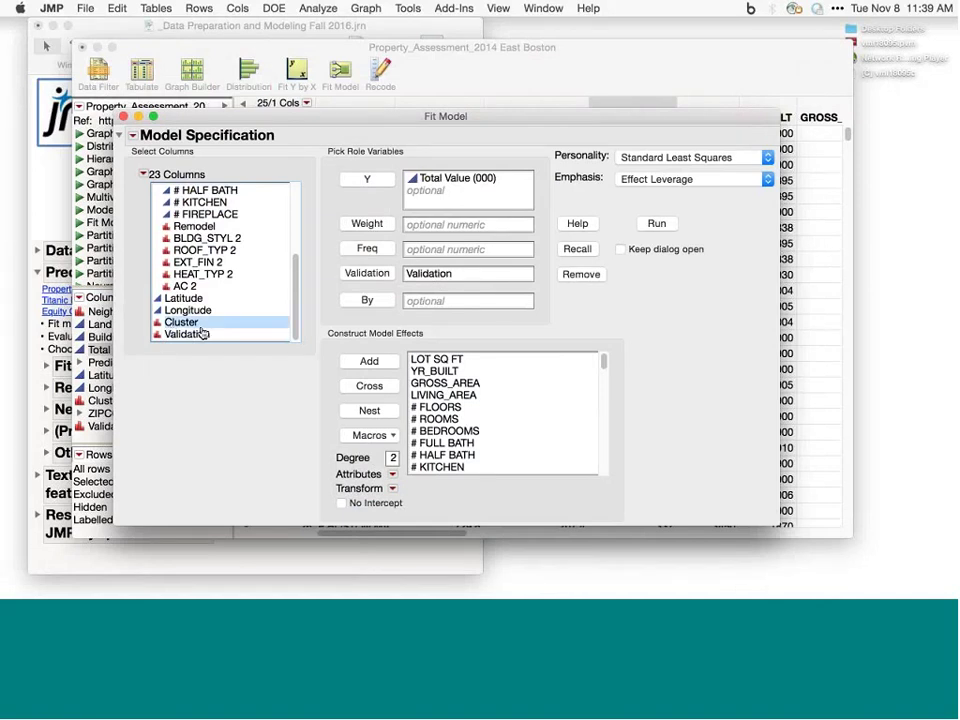
{"action": "left_click", "coordinate": [369, 361]}
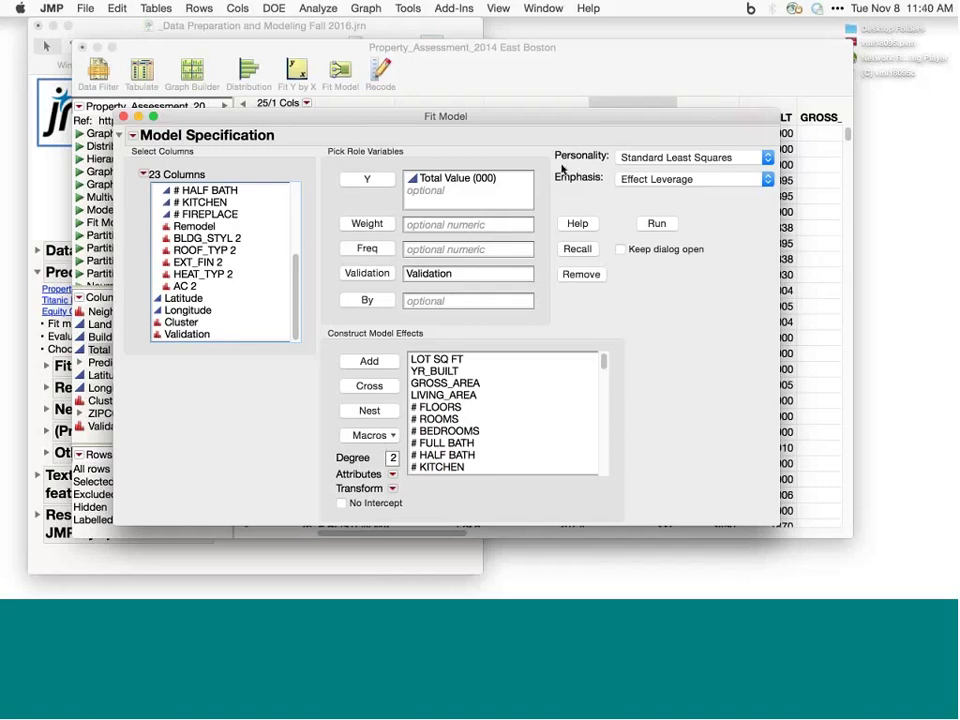
Step: Check the available personalities, keep Standard Least Squares, and run the model
{"action": "left_click", "coordinate": [634, 158]}
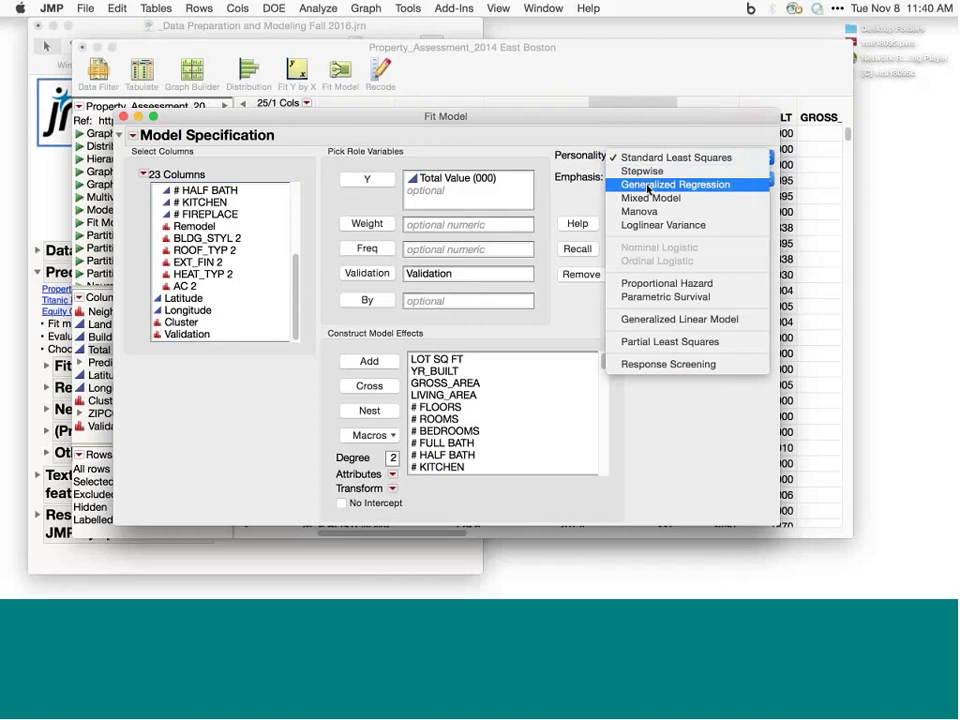
{"action": "key", "text": "Escape"}
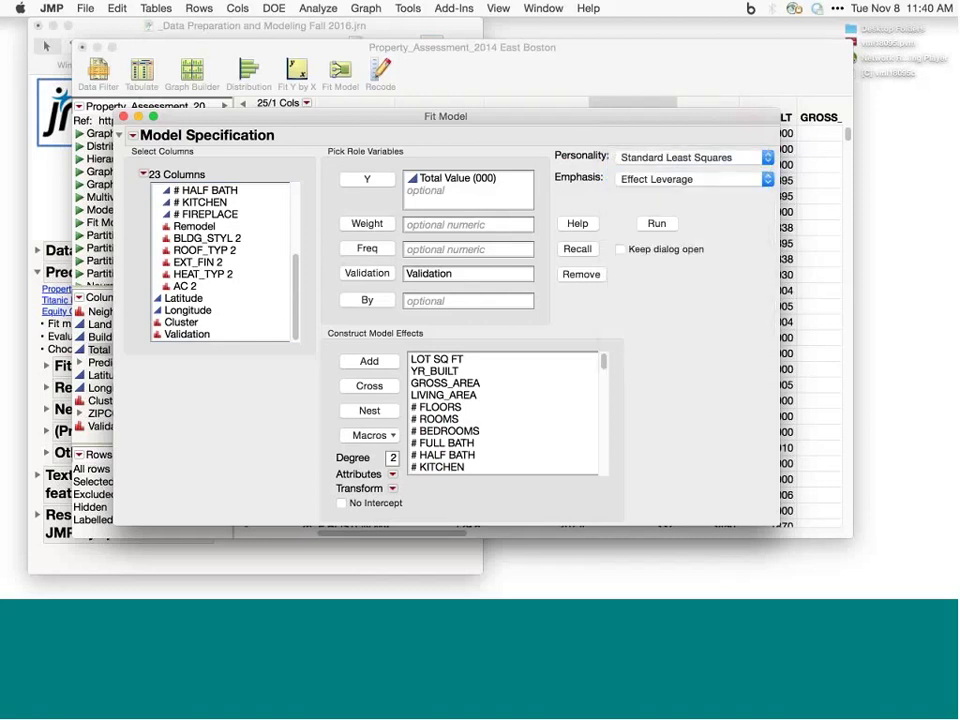
{"action": "left_click", "coordinate": [657, 225]}
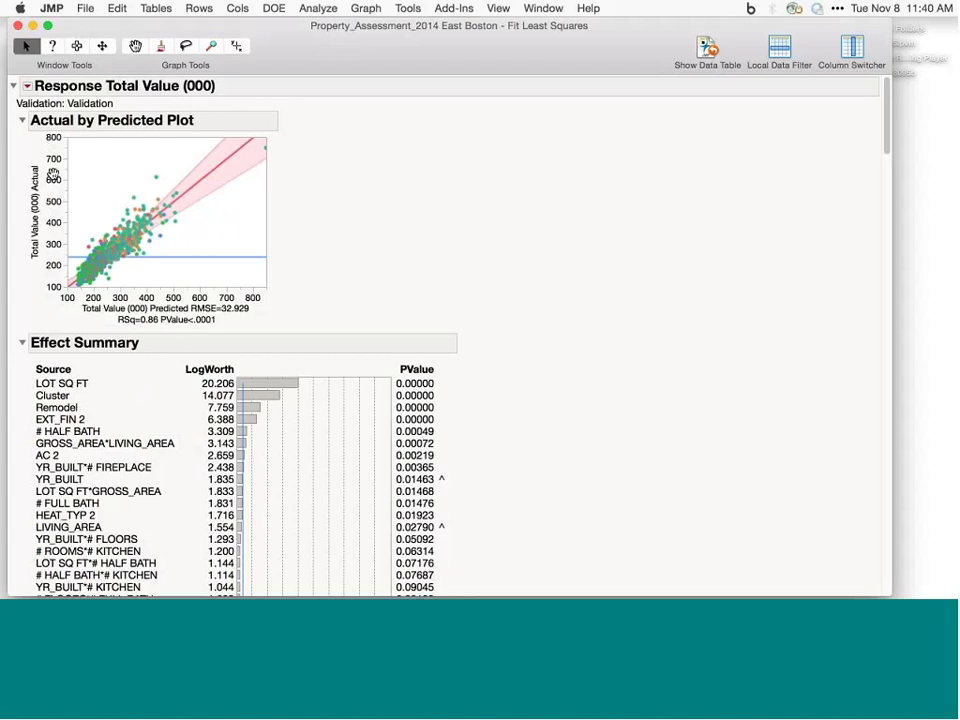
Step: Highlight the extreme high-value point, stretch the predicted axis to end at about 700, and collapse the Actual by Predicted plot
{"action": "left_click", "coordinate": [260, 146]}
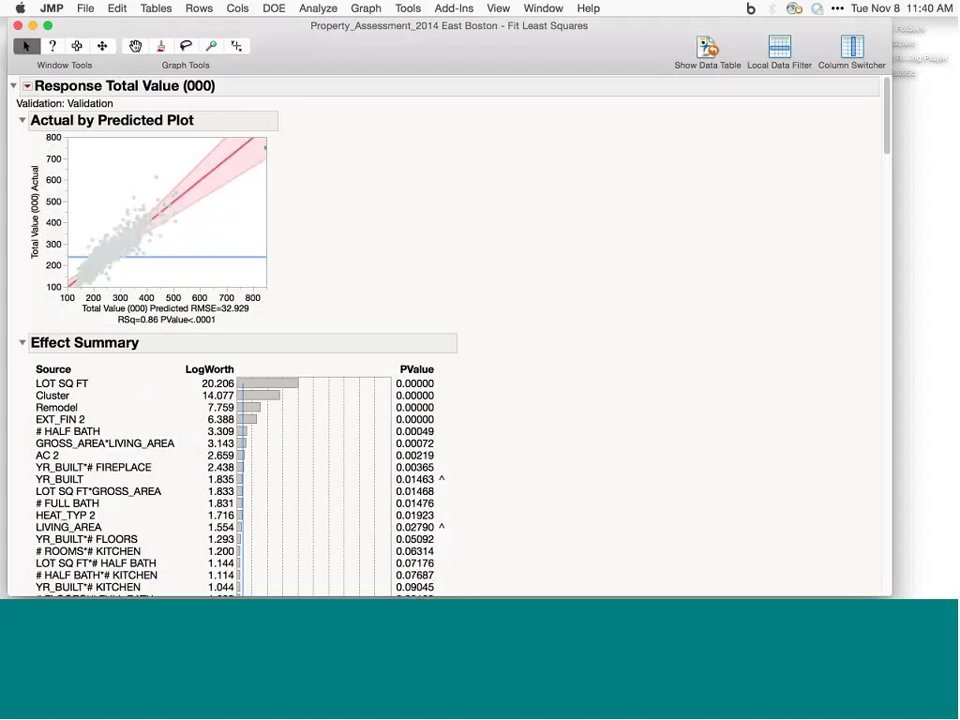
{"action": "left_click_drag", "start_coordinate": [240, 292], "coordinate": [302, 281]}
{"action": "left_click", "coordinate": [236, 241]}
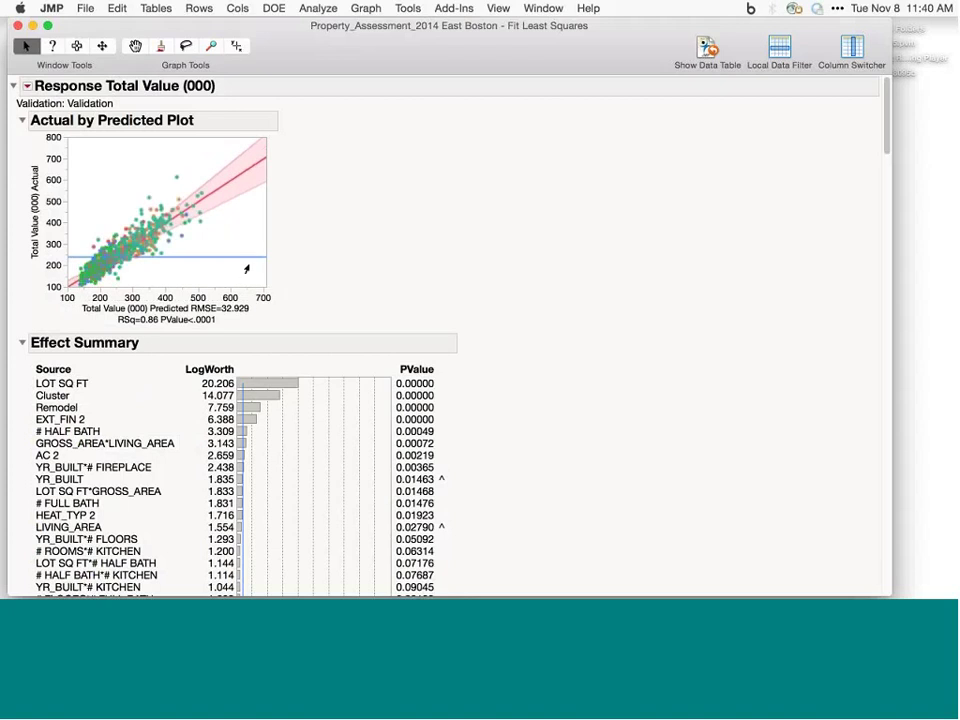
{"action": "left_click", "coordinate": [22, 121]}
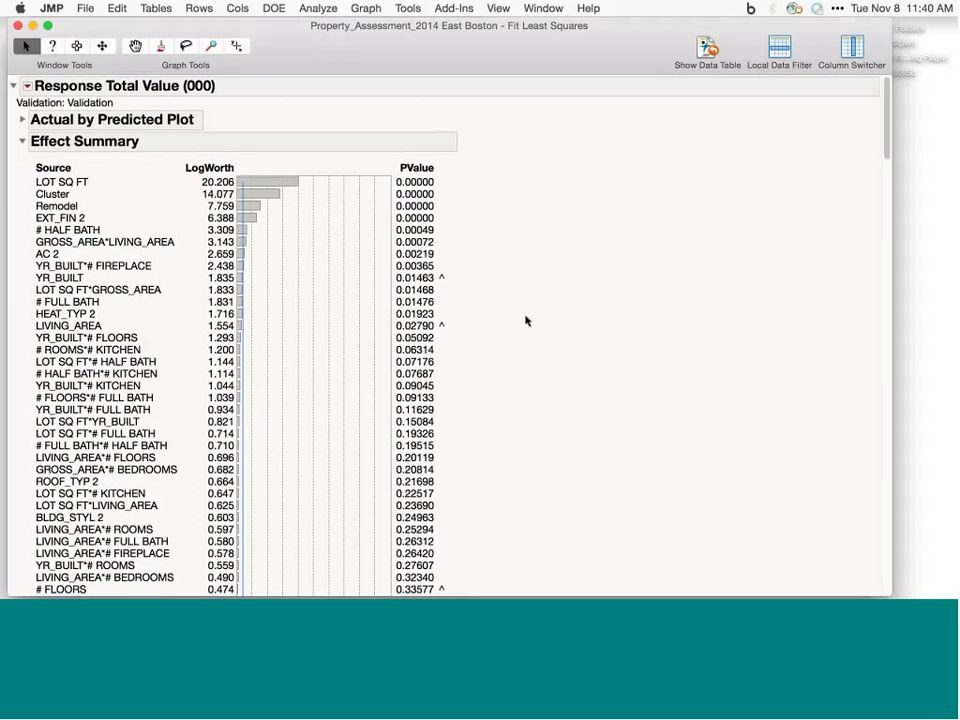
Step: Review the Effect Summary and remove the GROSS_AREA*# FIREPLACE, GROSS_AREA*# ROOMS and LOT SQ FT*# FIREPLACE interactions
{"action": "scroll", "coordinate": [528, 310], "scroll_direction": "down", "scroll_amount": 15}
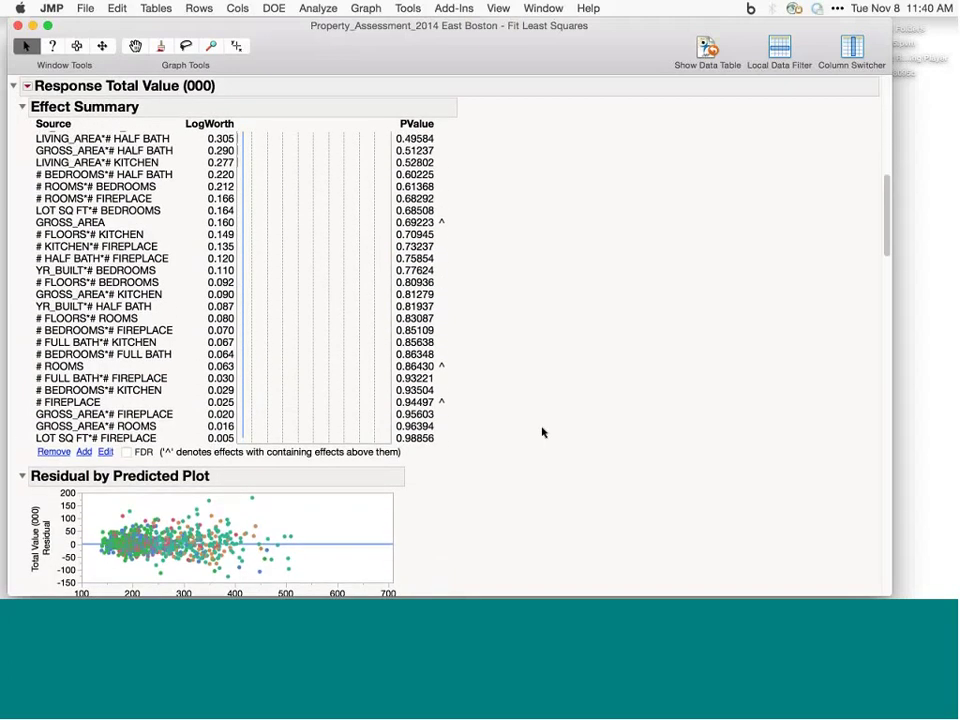
{"action": "scroll", "coordinate": [544, 428], "scroll_direction": "up", "scroll_amount": 15}
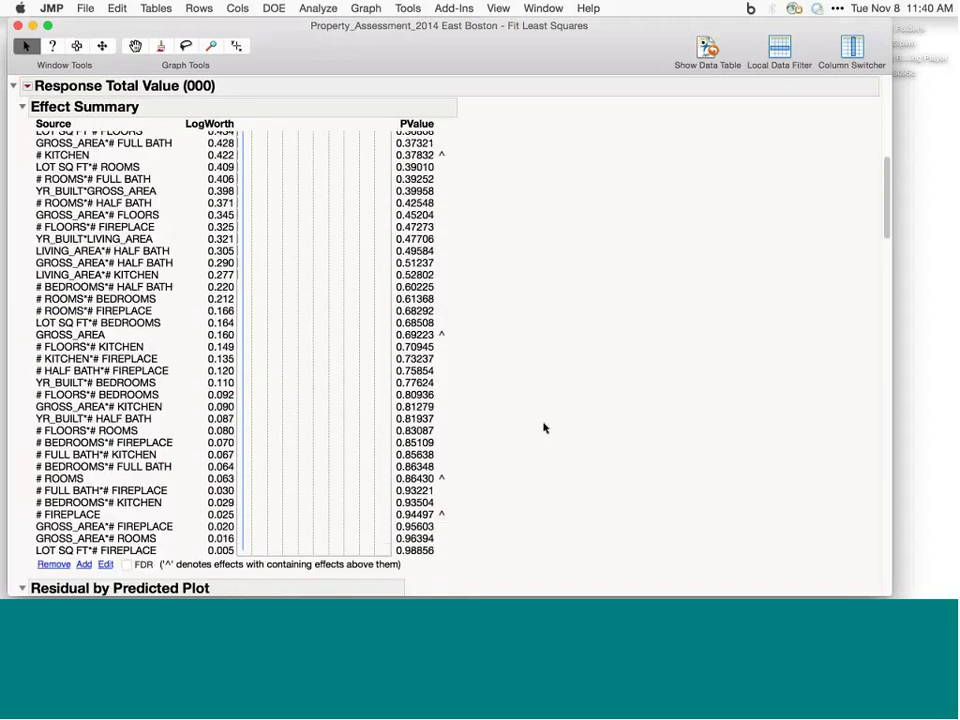
{"action": "scroll", "coordinate": [544, 428], "scroll_direction": "down", "scroll_amount": 15}
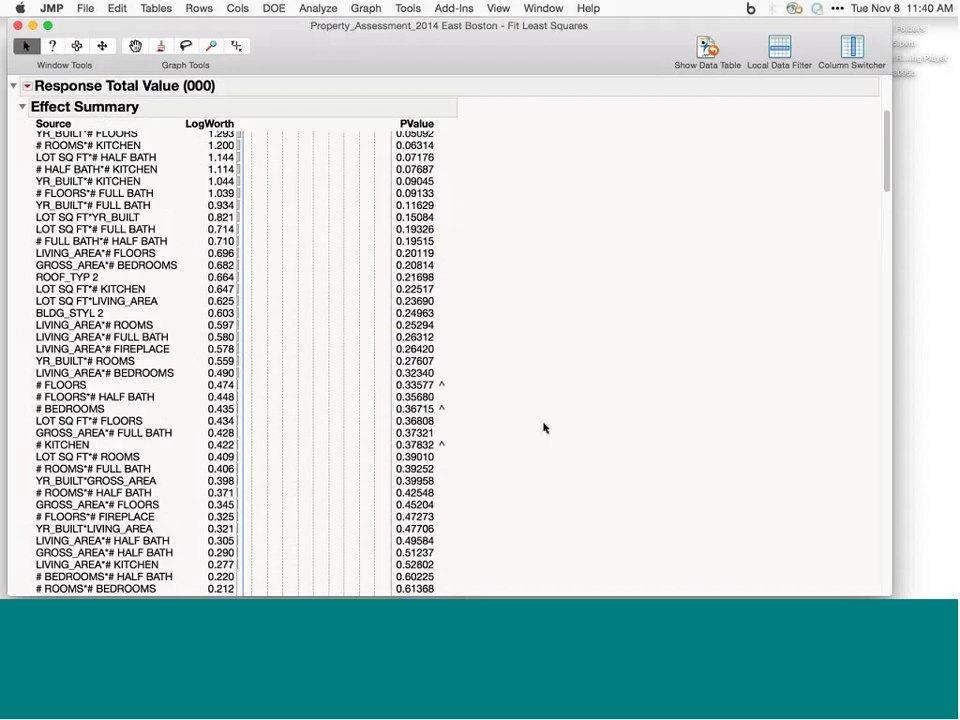
{"action": "scroll", "coordinate": [440, 470], "scroll_direction": "down", "scroll_amount": 3}
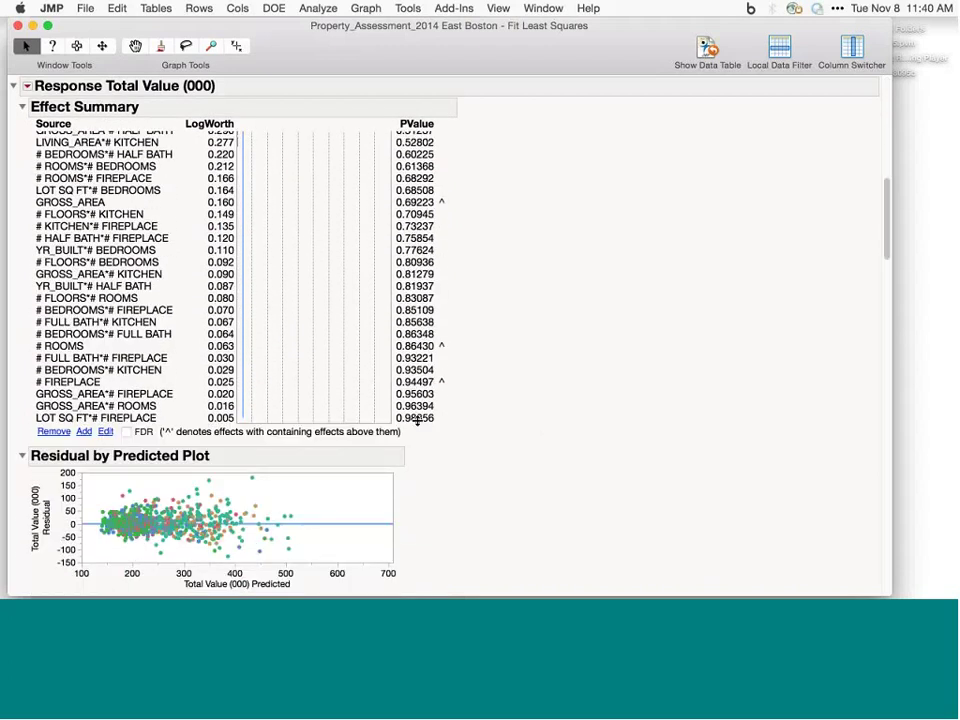
{"action": "left_click_drag", "start_coordinate": [424, 400], "coordinate": [424, 420]}
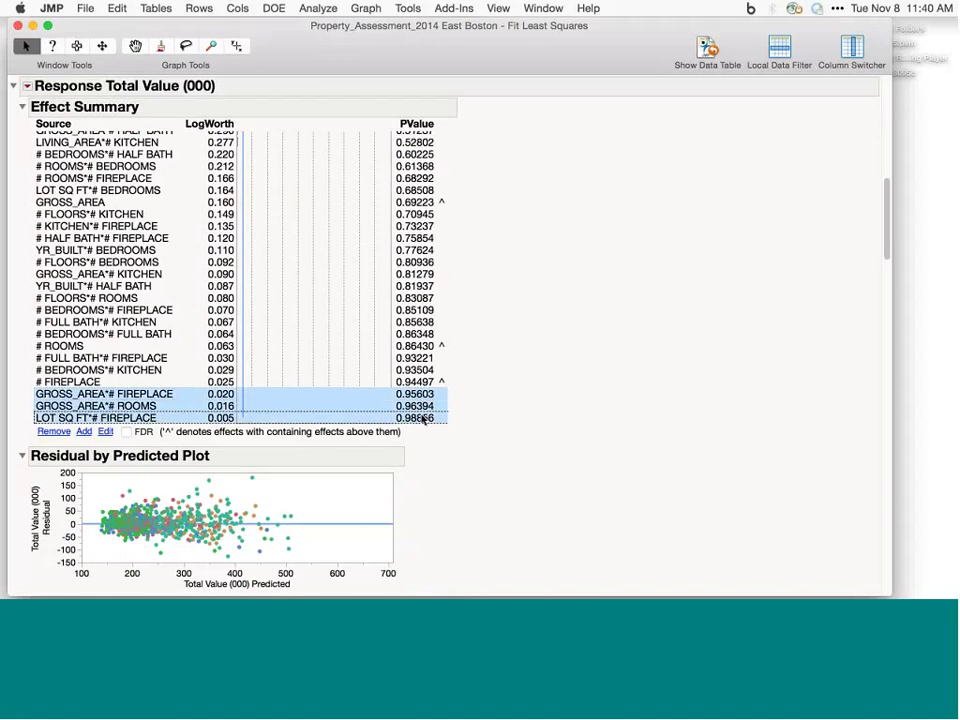
{"action": "left_click", "coordinate": [45, 432]}
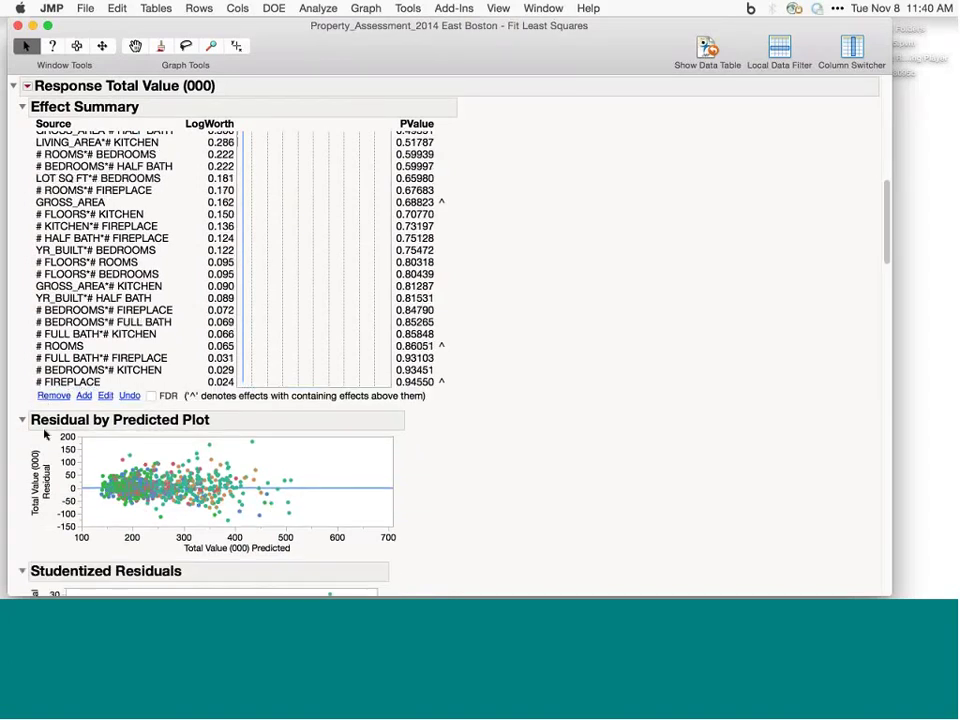
Step: Remove the # FULL BATH*# FIREPLACE, # BEDROOMS*# KITCHEN, # FULL BATH*# KITCHEN and # BEDROOMS*# FULL BATH interactions
{"action": "left_click_drag", "start_coordinate": [378, 358], "coordinate": [378, 368]}
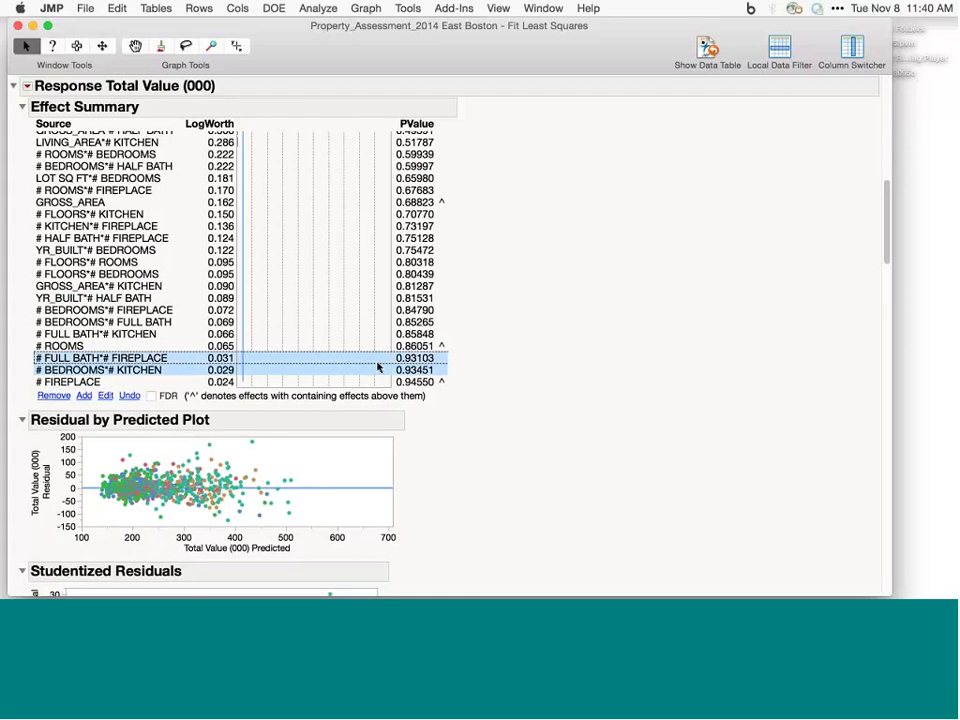
{"action": "left_click", "coordinate": [49, 396]}
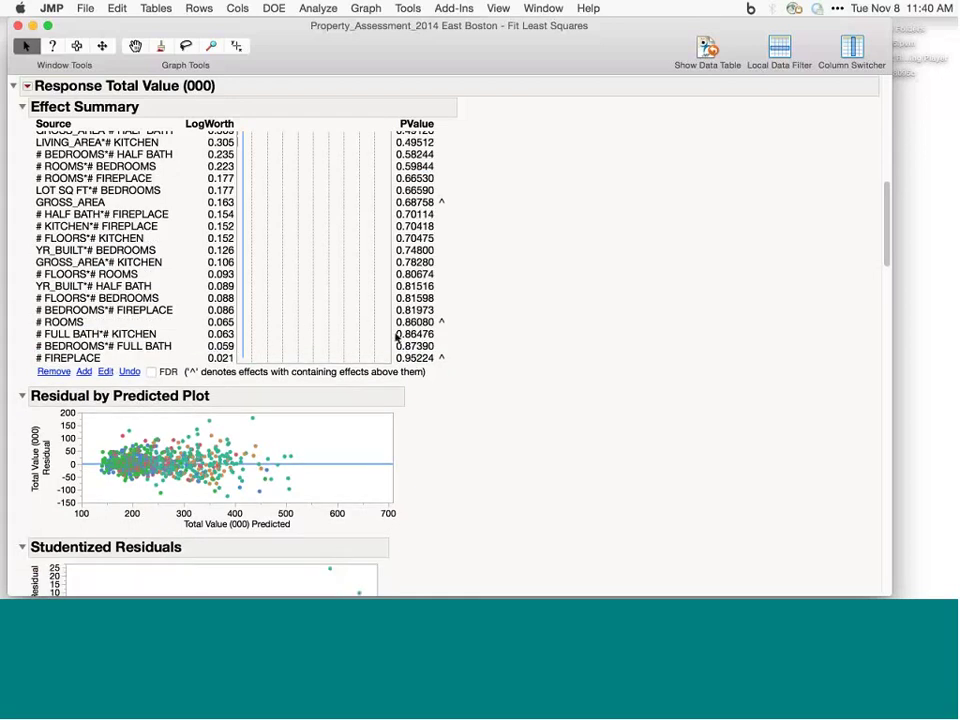
{"action": "left_click_drag", "start_coordinate": [401, 346], "coordinate": [401, 334]}
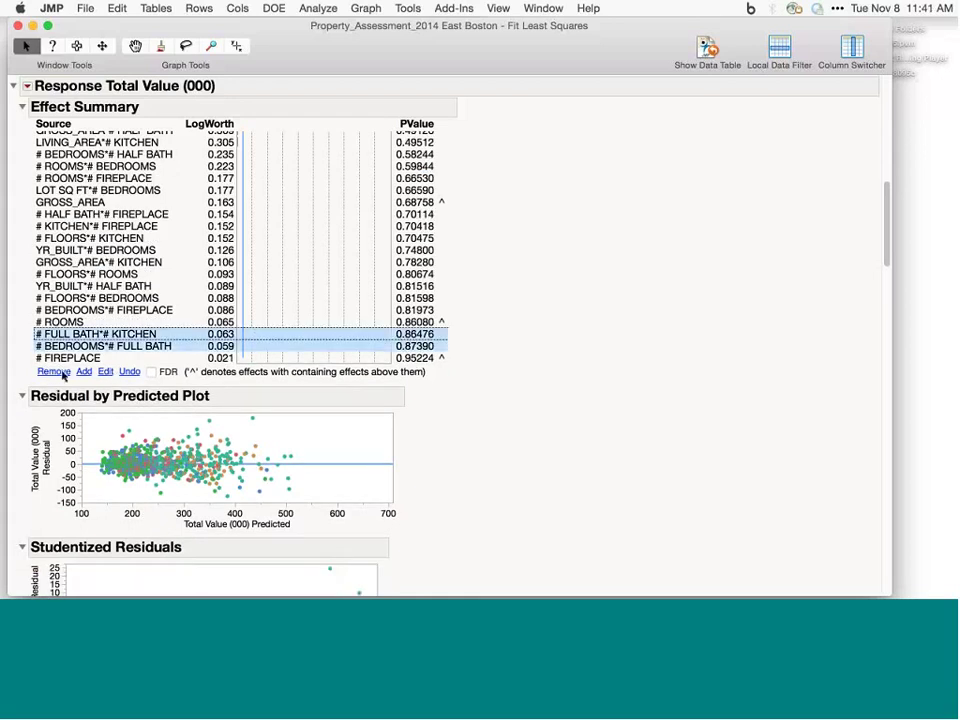
{"action": "left_click", "coordinate": [56, 372]}
Step: Remove the # FLOORS*# BEDROOMS and # FLOORS*# ROOMS interactions from the model
{"action": "left_click", "coordinate": [400, 322]}
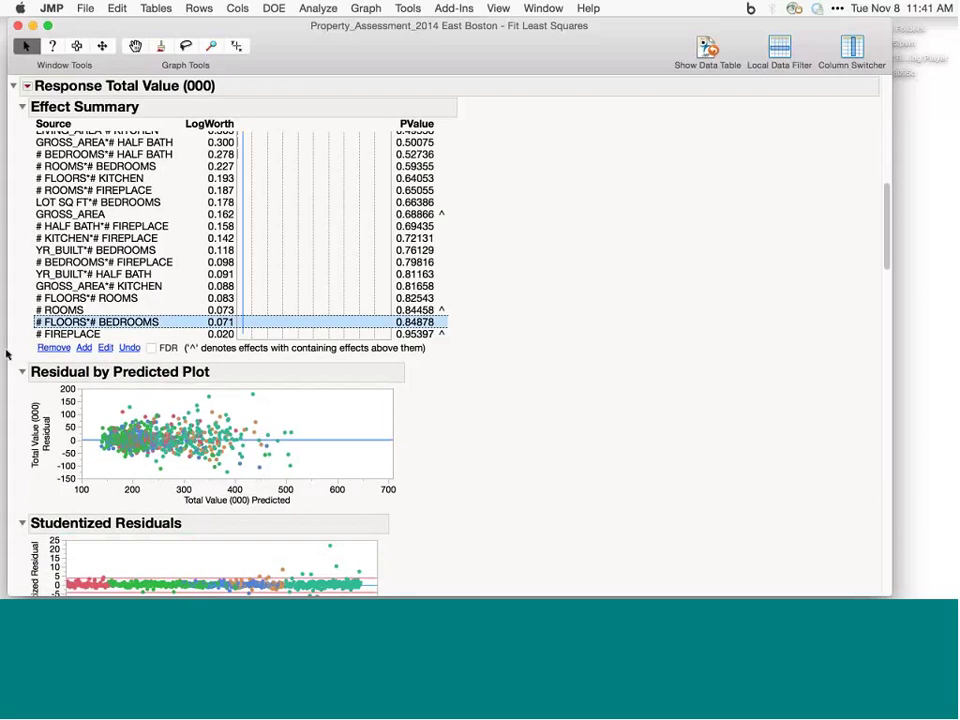
{"action": "left_click", "coordinate": [56, 348]}
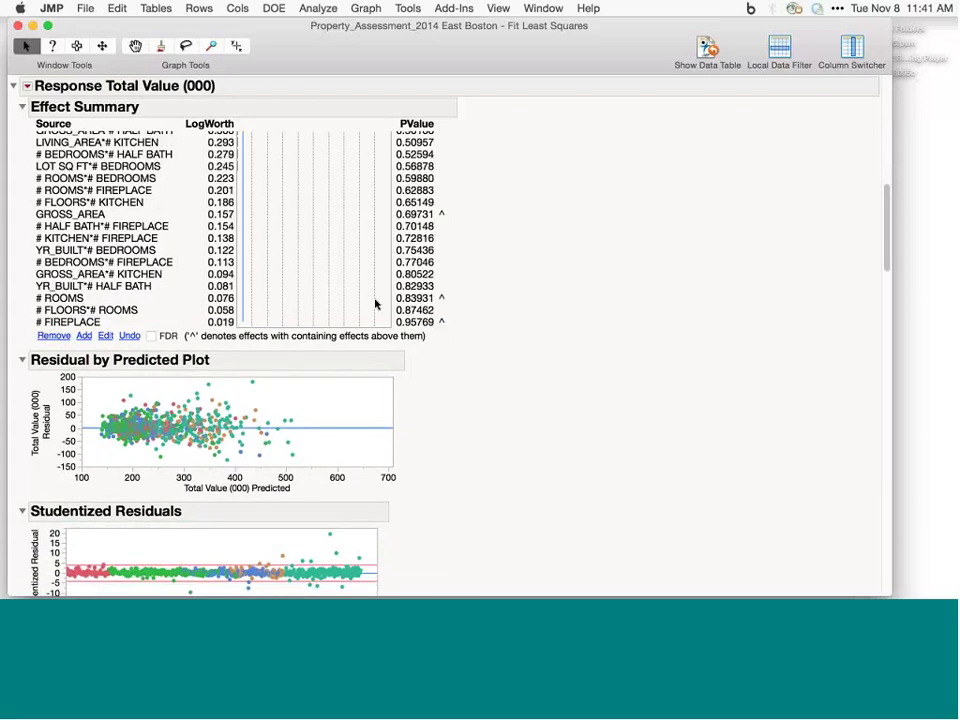
{"action": "left_click", "coordinate": [55, 336]}
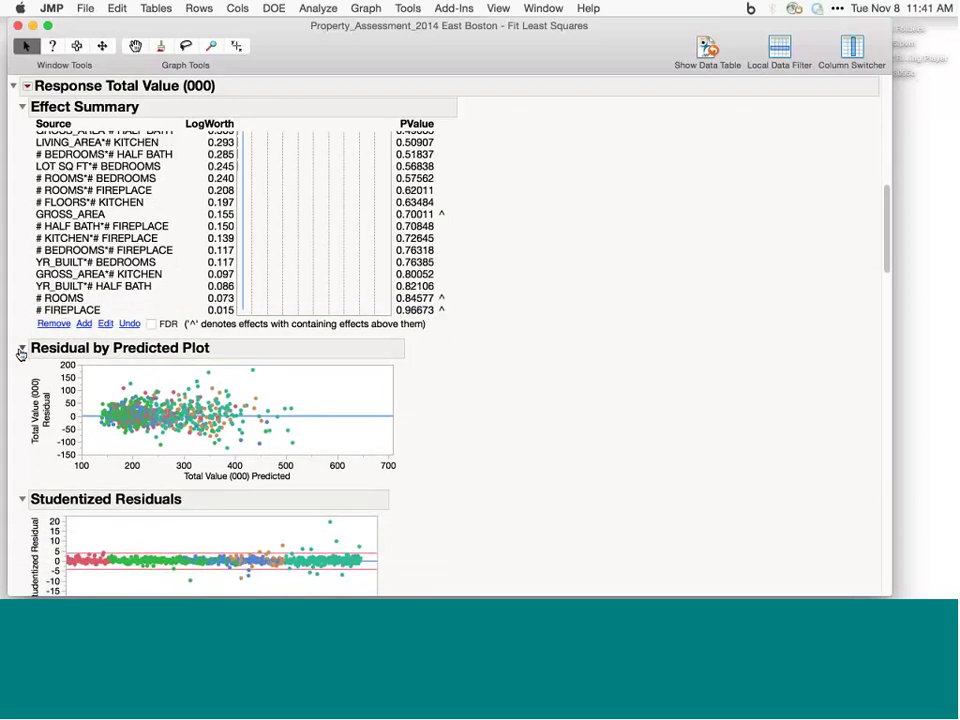
Step: Collapse the Residual by Predicted Plot, Studentized Residuals, Box-Cox Transformations and Scaled Estimates sections of the report
{"action": "left_click", "coordinate": [22, 348]}
{"action": "left_click", "coordinate": [22, 369]}
{"action": "left_click", "coordinate": [22, 391]}
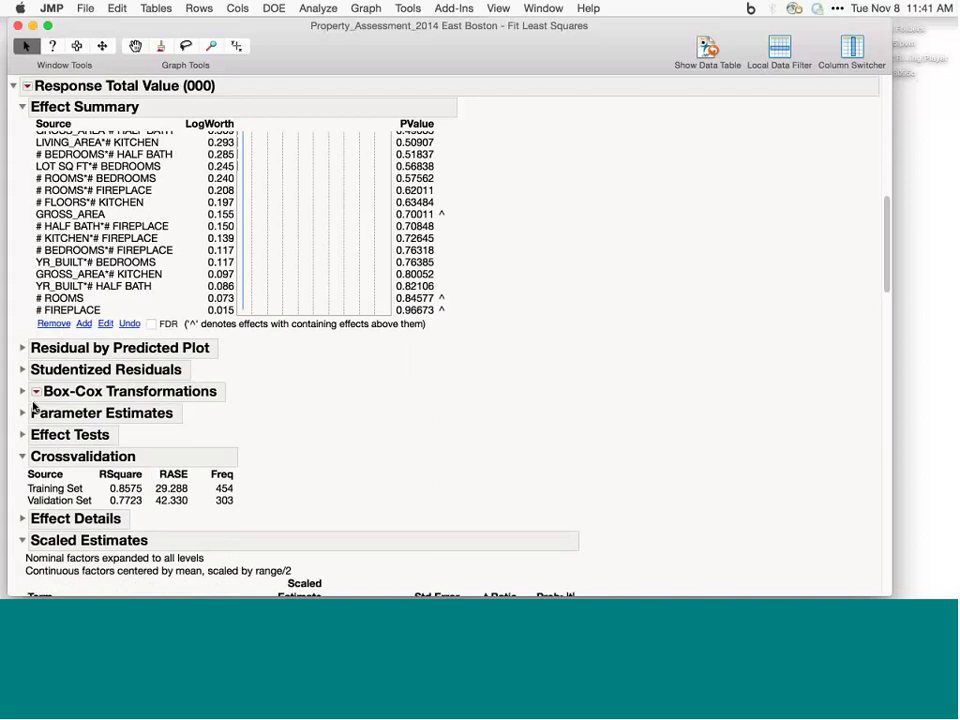
{"action": "left_click", "coordinate": [22, 540]}
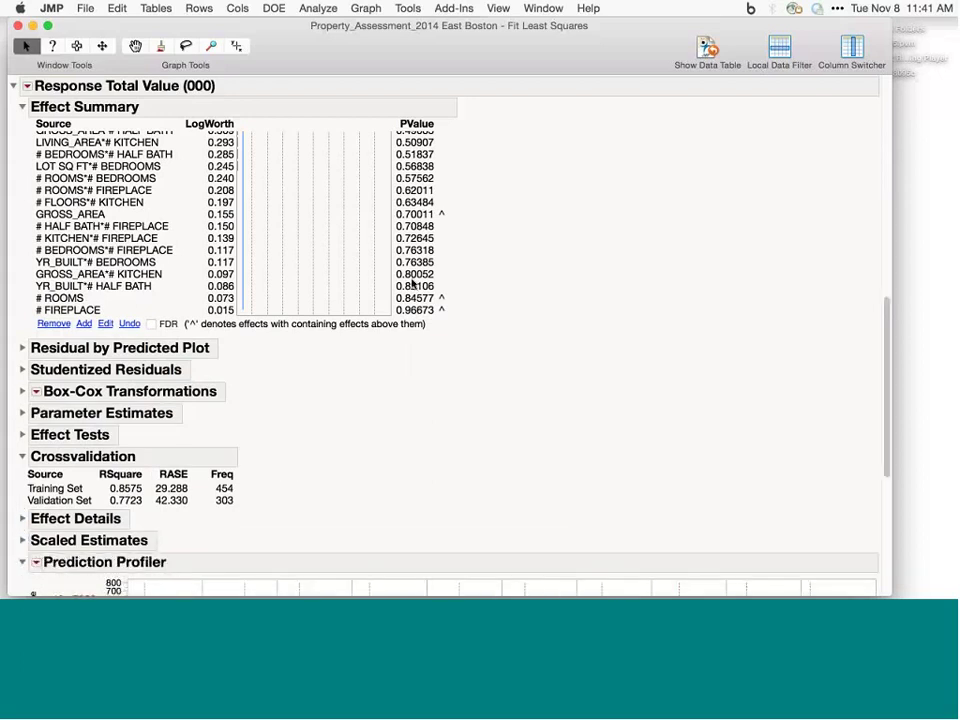
Step: Remove the six interactions from # HALF BATH*# FIREPLACE to YR_BUILT*# HALF BATH, and the twelve from LOT SQ FT*# ROOMS to # ROOMS*# FIREPLACE
{"action": "left_click_drag", "start_coordinate": [403, 286], "coordinate": [405, 234]}
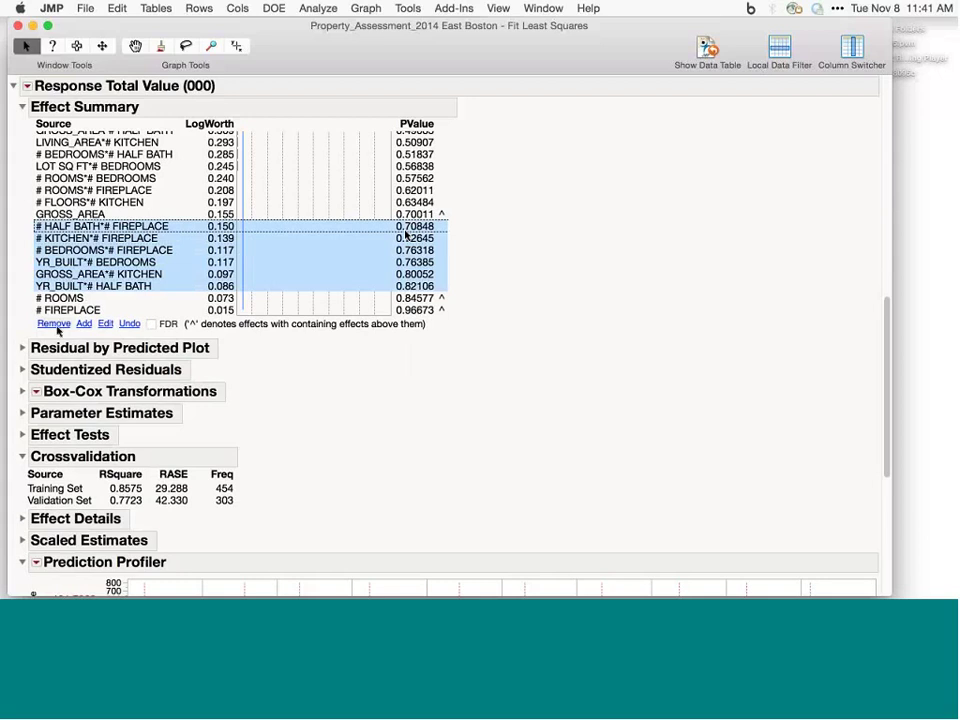
{"action": "key", "text": "Delete"}
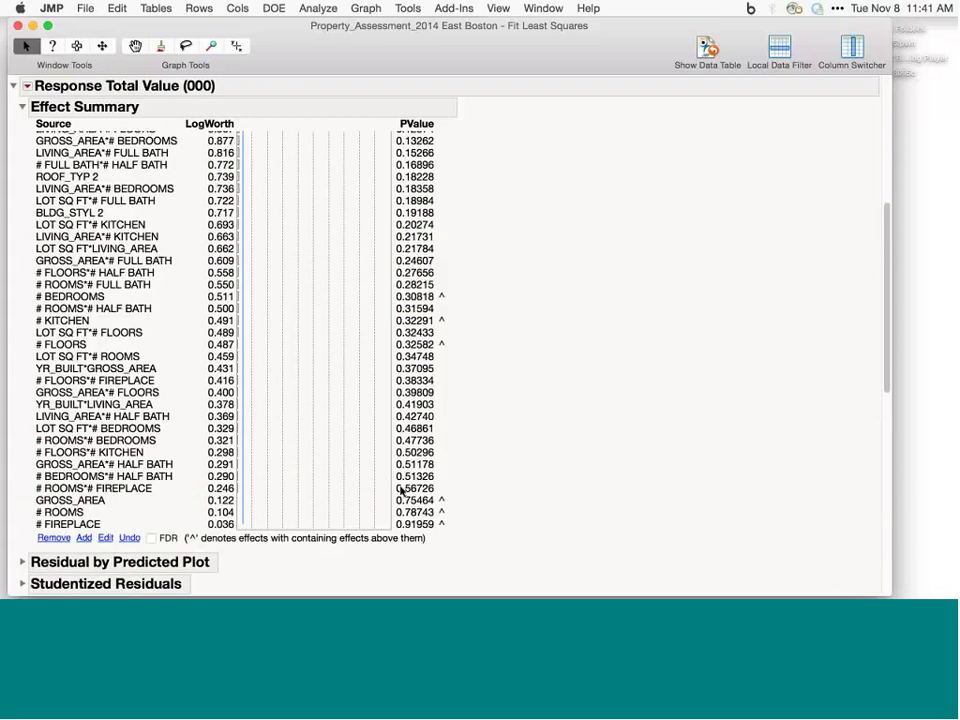
{"action": "left_click_drag", "start_coordinate": [401, 488], "coordinate": [403, 364]}
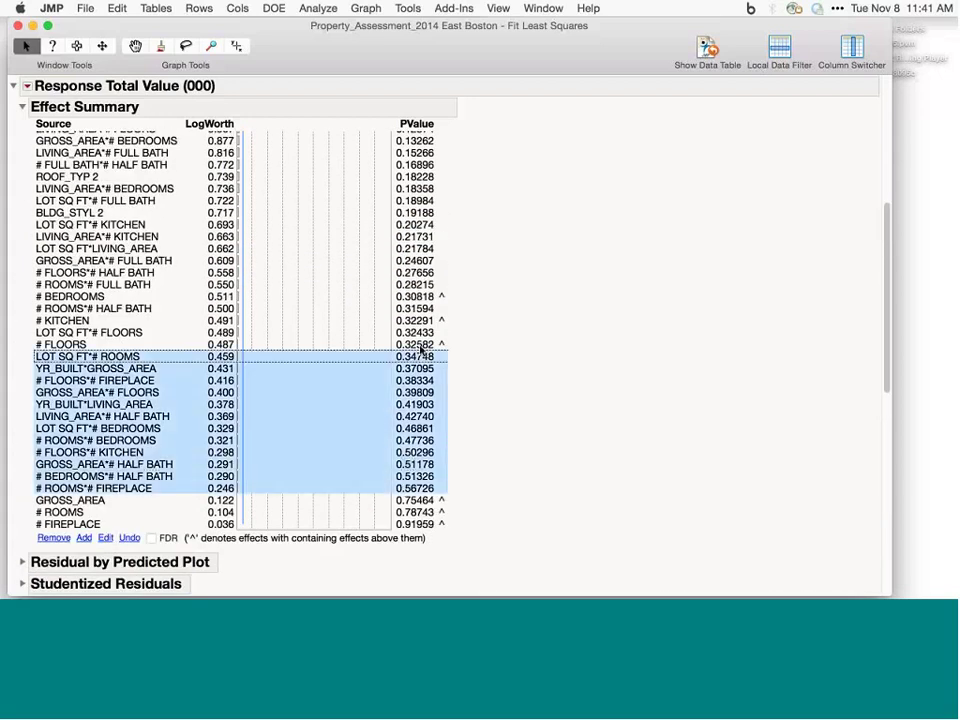
{"action": "left_click", "coordinate": [54, 538]}
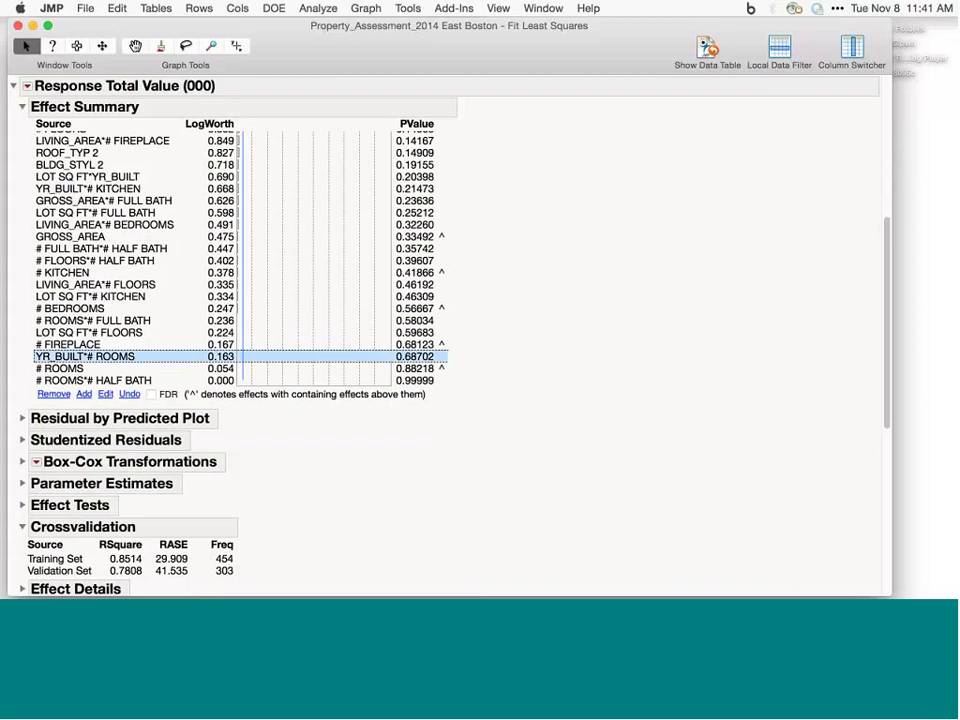
Step: Remove the YR_BUILT*# ROOMS, # ROOMS*# HALF BATH, # ROOMS*# FULL BATH and LOT SQ FT*# FLOORS interactions from the model
{"action": "left_click", "coordinate": [48, 394]}
{"action": "left_click", "coordinate": [361, 371]}
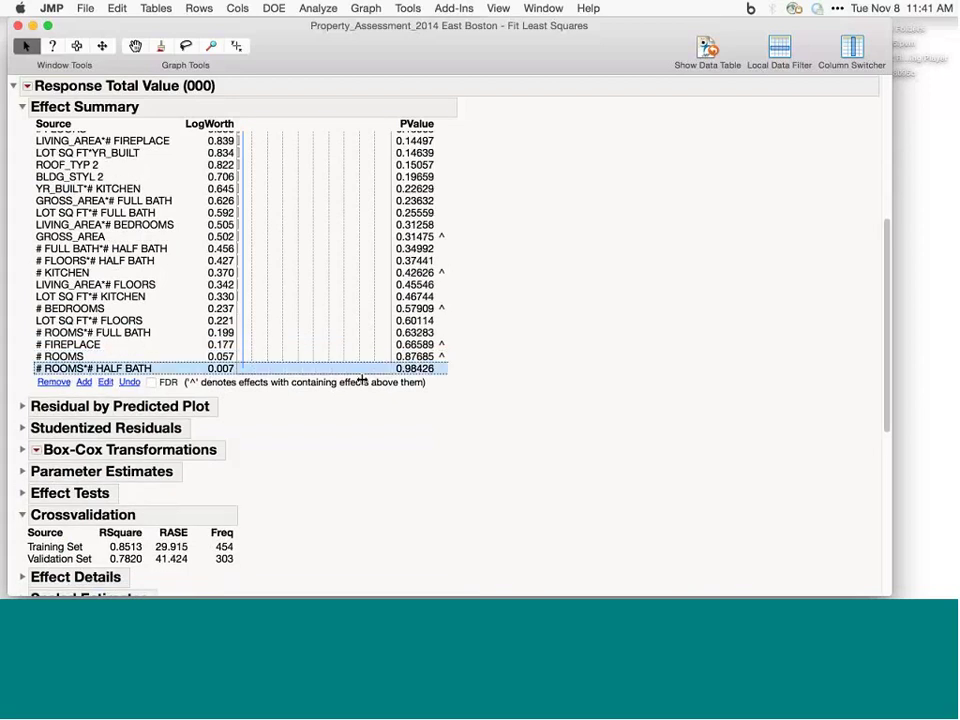
{"action": "left_click", "coordinate": [53, 382]}
{"action": "left_click", "coordinate": [404, 333]}
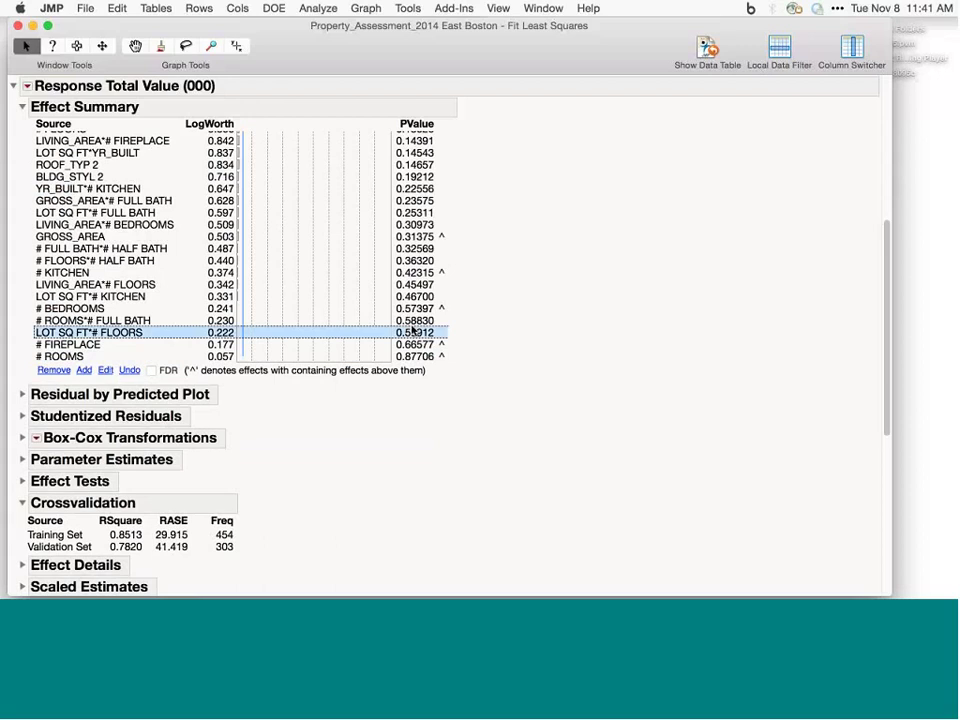
{"action": "left_click", "coordinate": [404, 321], "text": "shift"}
{"action": "left_click", "coordinate": [60, 370]}
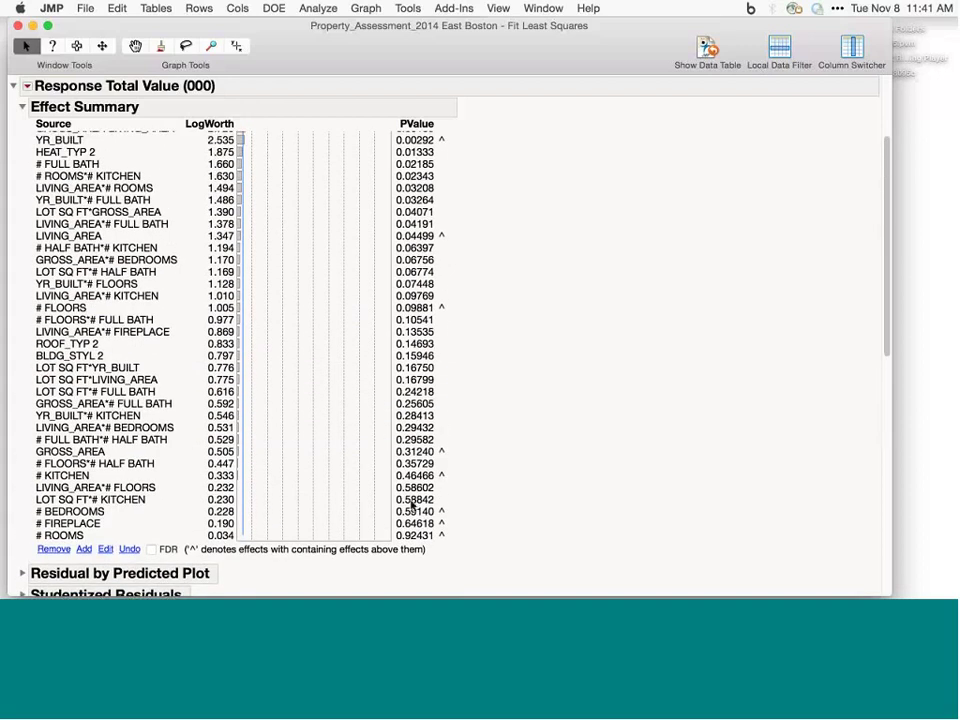
Step: Remove the LOT SQ FT*# KITCHEN, LIVING_AREA*# FLOORS, LIVING_AREA*# BEDROOMS, # FULL BATH*# HALF BATH and YR_BUILT*# KITCHEN interactions
{"action": "left_click_drag", "start_coordinate": [413, 497], "coordinate": [413, 440]}
{"action": "left_click", "coordinate": [55, 553]}
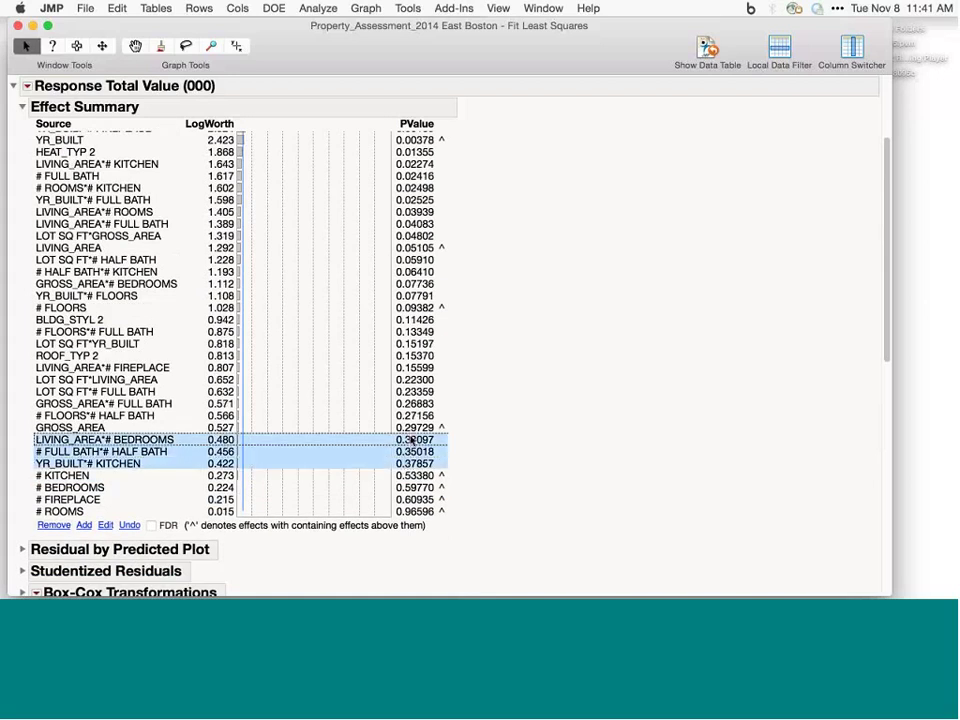
{"action": "left_click", "coordinate": [54, 525]}
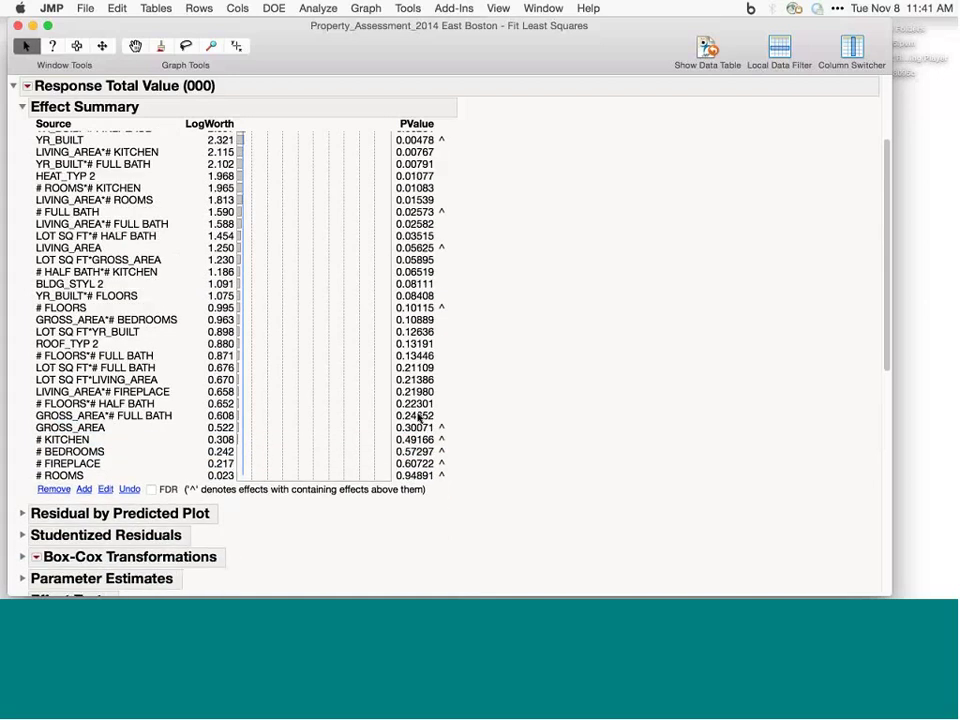
Step: Remove the nine effects from GROSS_AREA*# BEDROOMS to GROSS_AREA*# FULL BATH, including ROOF_TYP 2, and the # BEDROOMS main effect
{"action": "left_click_drag", "start_coordinate": [418, 415], "coordinate": [421, 322]}
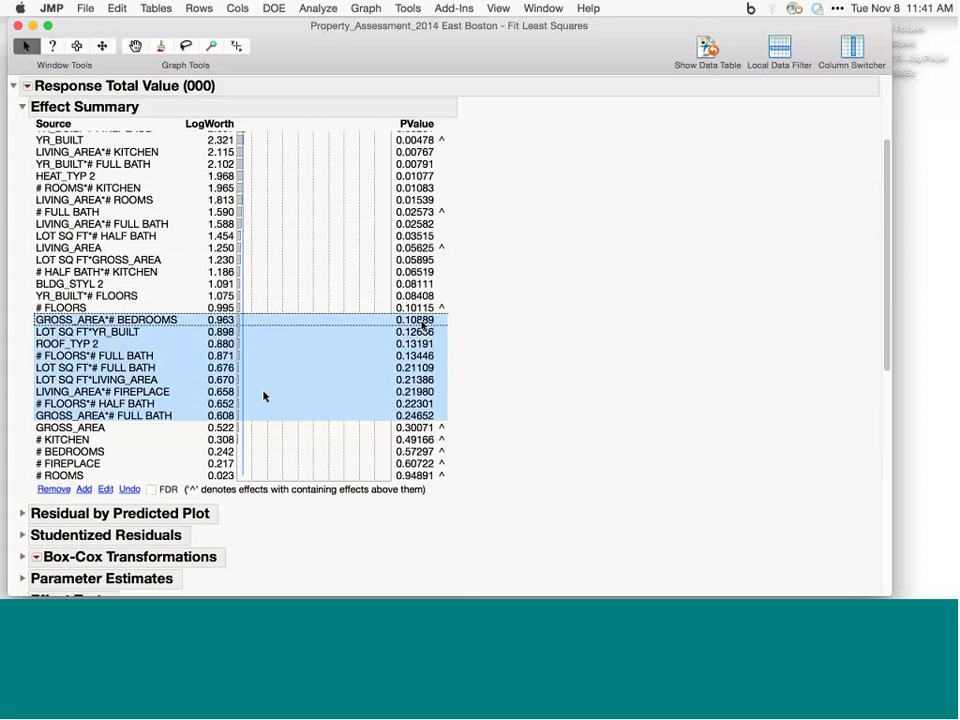
{"action": "left_click", "coordinate": [54, 489]}
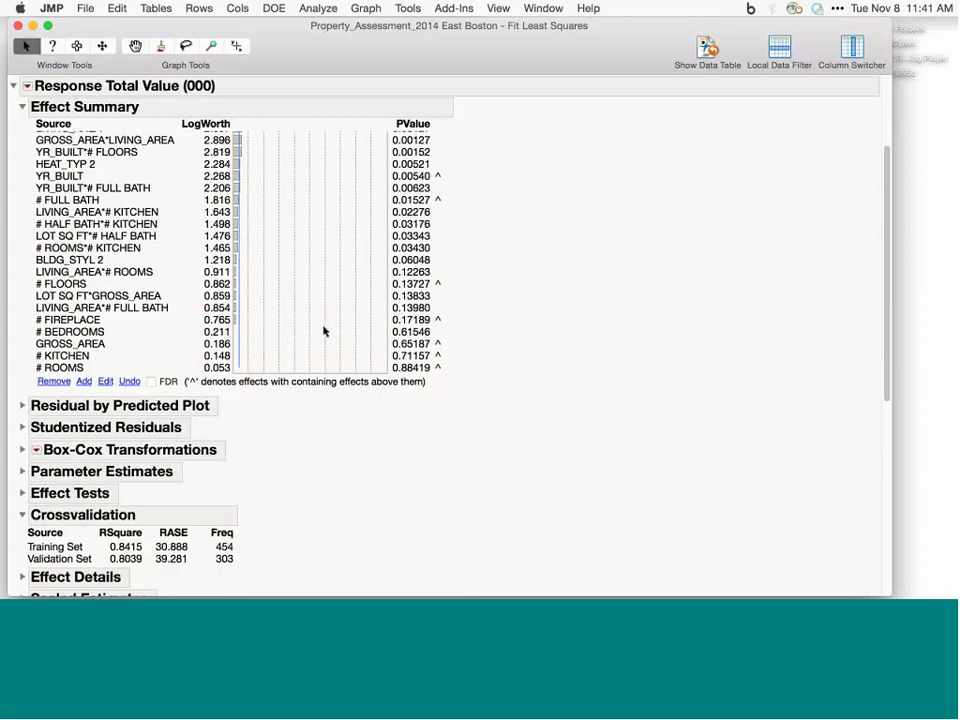
{"action": "scroll", "coordinate": [324, 330], "scroll_direction": "up", "scroll_amount": 3}
{"action": "left_click", "coordinate": [415, 470]}
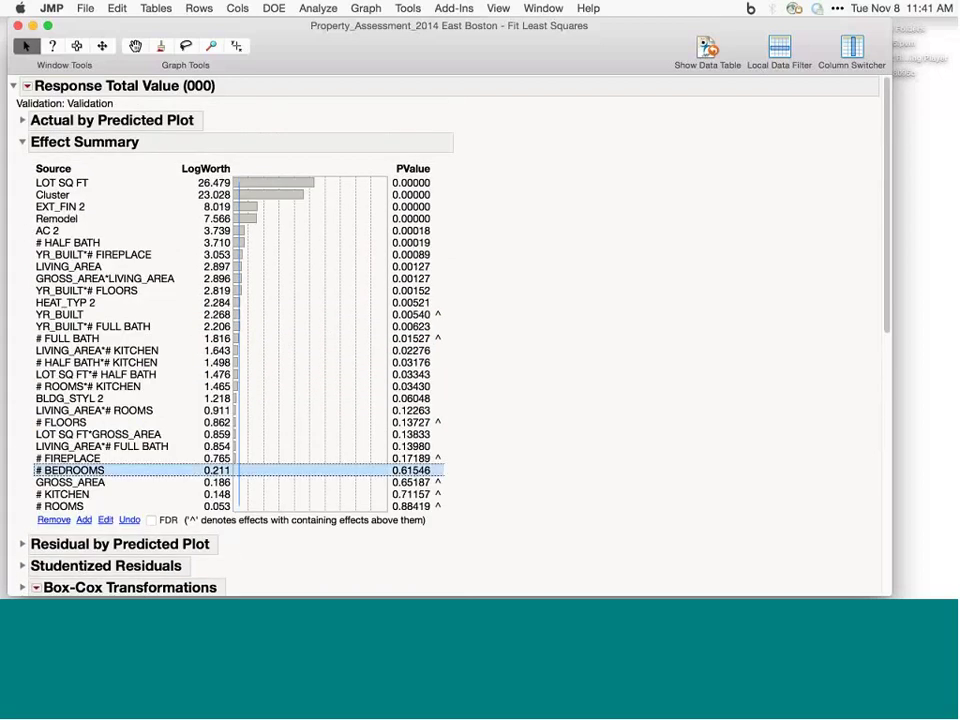
{"action": "left_click", "coordinate": [52, 520]}
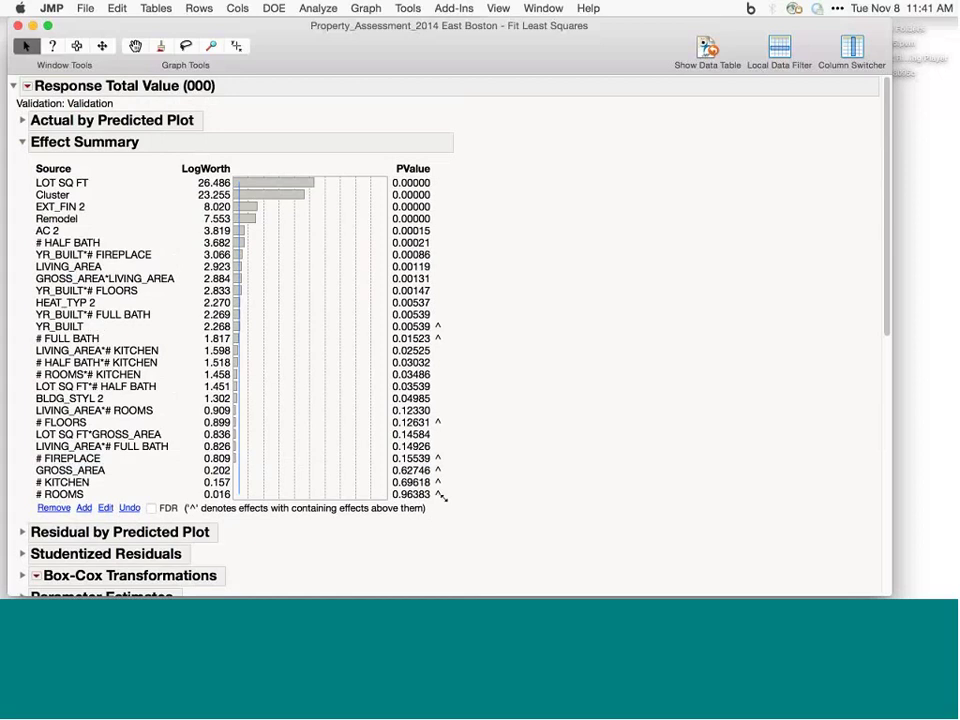
Step: Remove the LOT SQ FT*GROSS_AREA, LIVING_AREA*# FULL BATH and LIVING_AREA*# ROOMS interactions from the model
{"action": "left_click", "coordinate": [64, 494]}
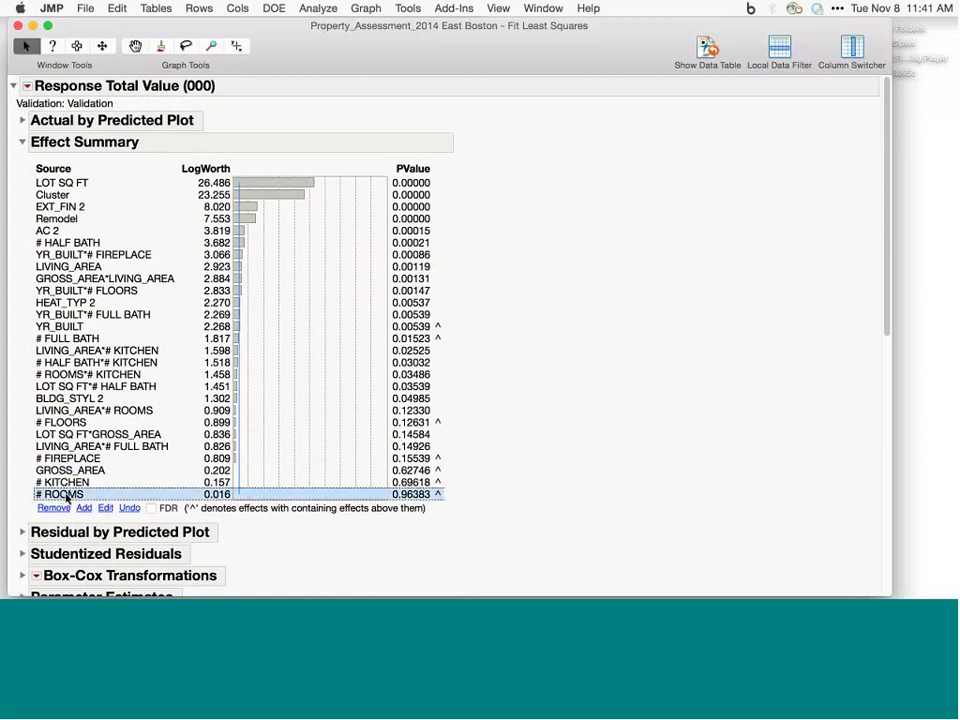
{"action": "left_click", "coordinate": [62, 446]}
{"action": "left_click", "coordinate": [62, 434], "text": "shift"}
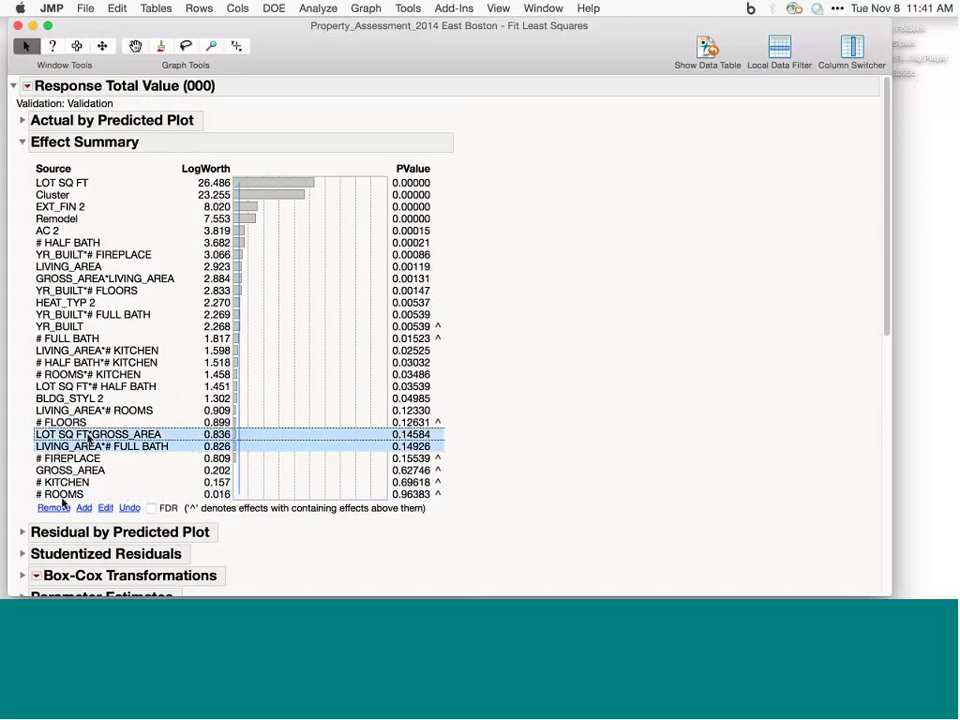
{"action": "left_click", "coordinate": [56, 508]}
{"action": "left_click", "coordinate": [66, 434]}
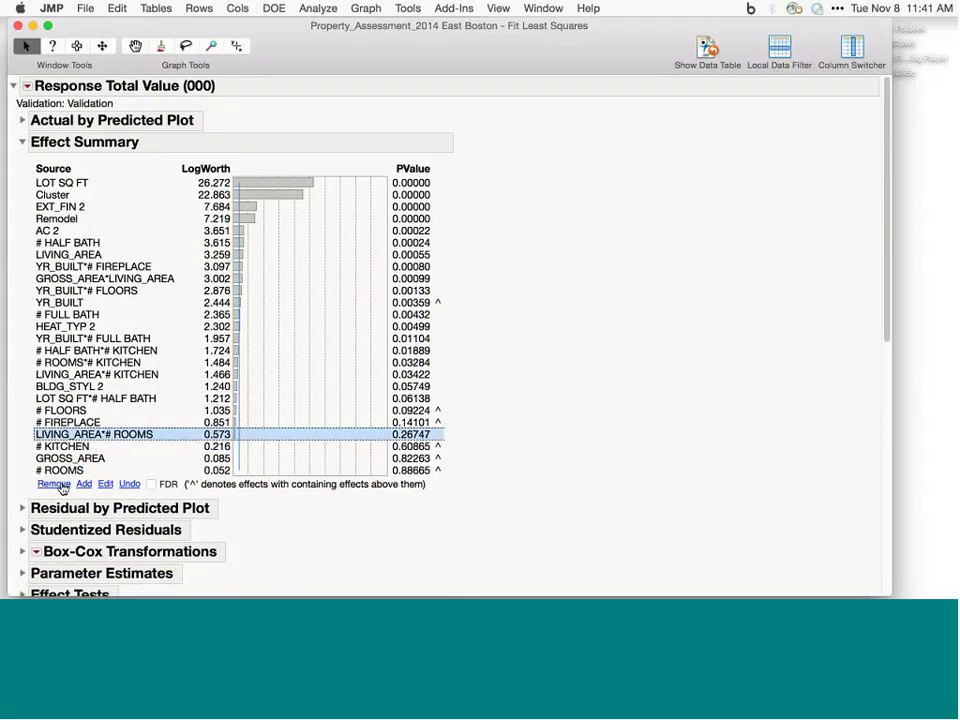
{"action": "left_click", "coordinate": [58, 484]}
Step: Examine the remaining effects, from the borderline LOT SQ FT*# HALF BATH and BLDG_STYL 2 to LOT SQ FT, Cluster, Remodel, AC 2 and # HALF BATH
{"action": "left_click", "coordinate": [82, 399]}
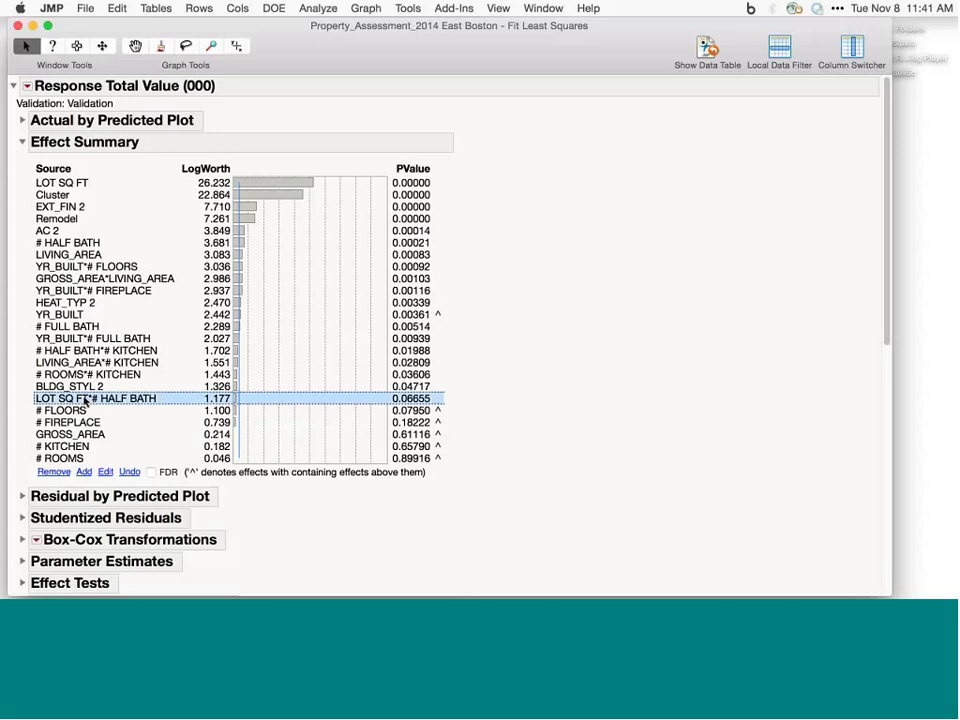
{"action": "left_click", "coordinate": [88, 389], "text": "shift"}
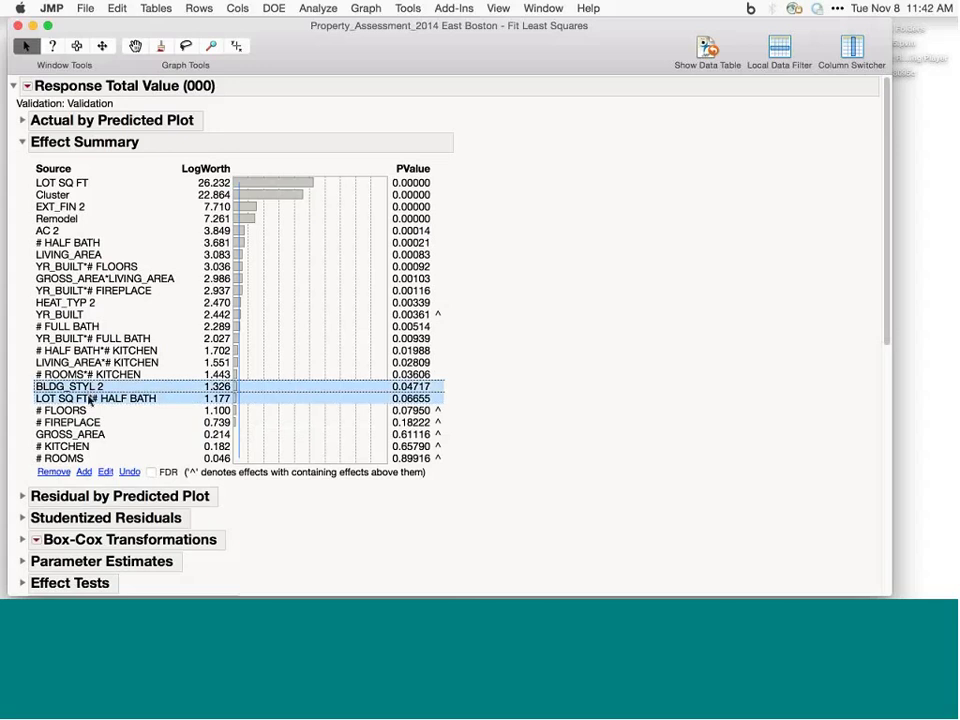
{"action": "left_click", "coordinate": [90, 398]}
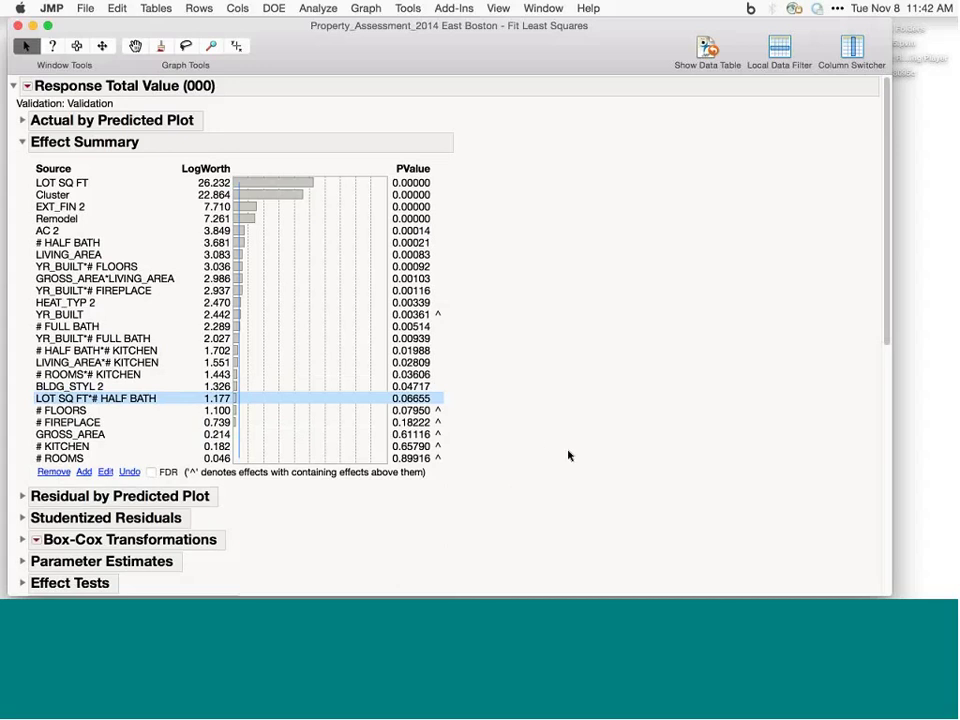
{"action": "mouse_move", "coordinate": [92, 183]}
{"action": "left_mouse_down"}
{"action": "mouse_move", "coordinate": [86, 220]}
{"action": "mouse_move", "coordinate": [100, 248]}
{"action": "mouse_move", "coordinate": [78, 184]}
{"action": "left_mouse_up"}
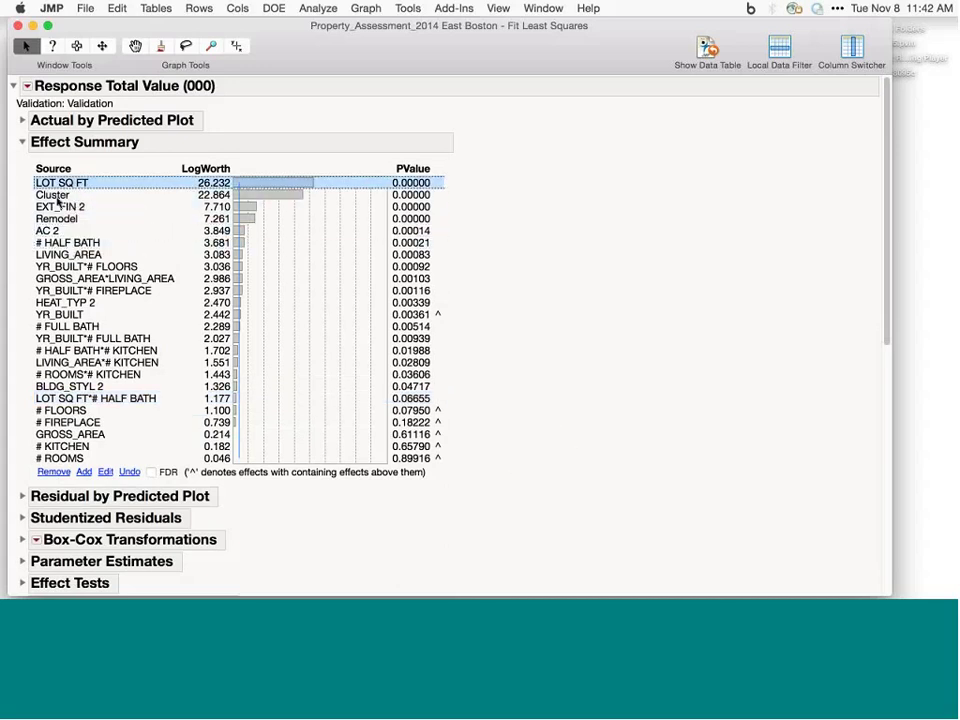
{"action": "left_click", "coordinate": [47, 193]}
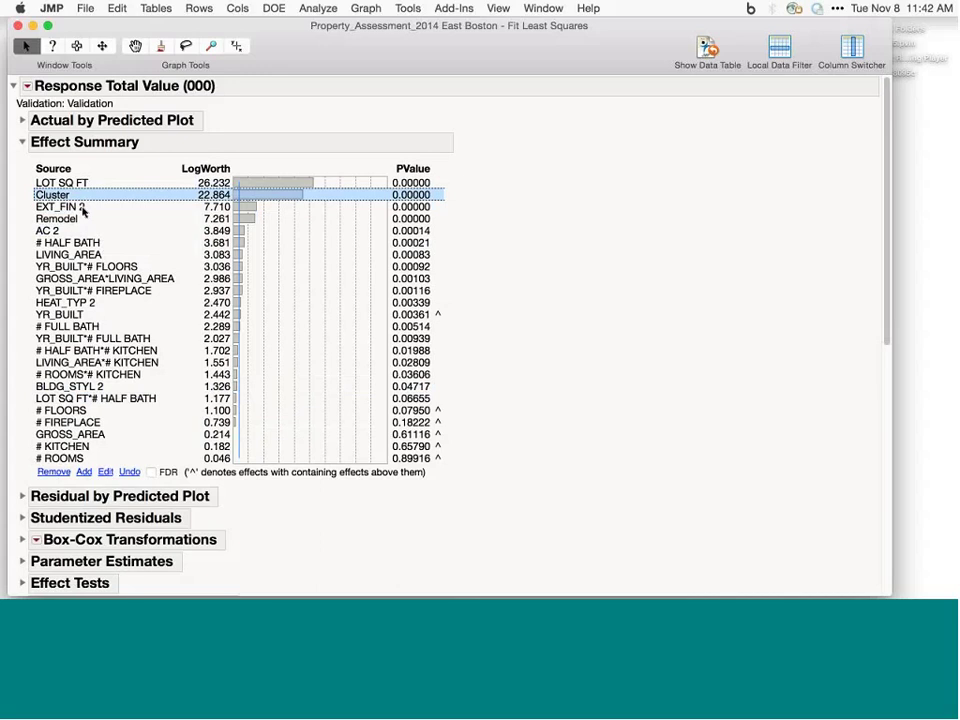
{"action": "left_click", "coordinate": [78, 220]}
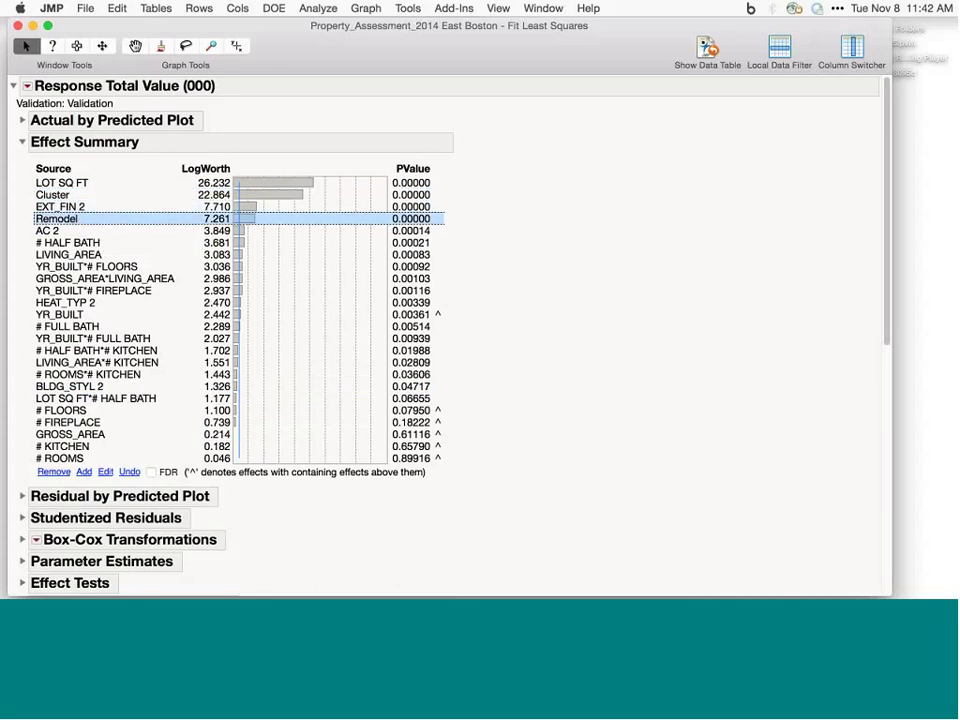
{"action": "left_click", "coordinate": [57, 232]}
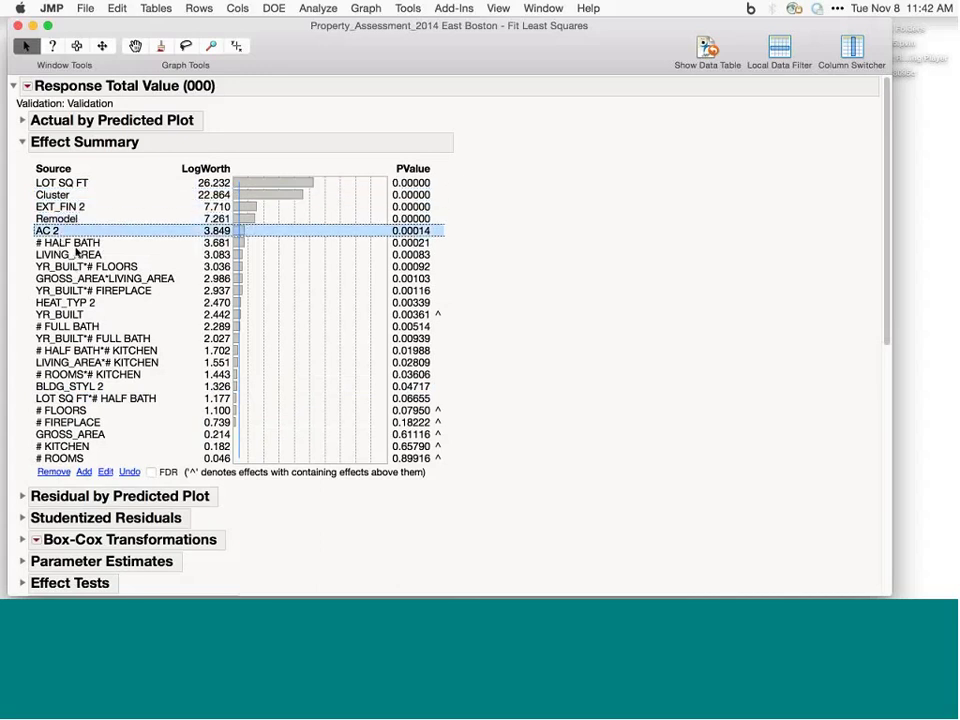
{"action": "left_click", "coordinate": [76, 246]}
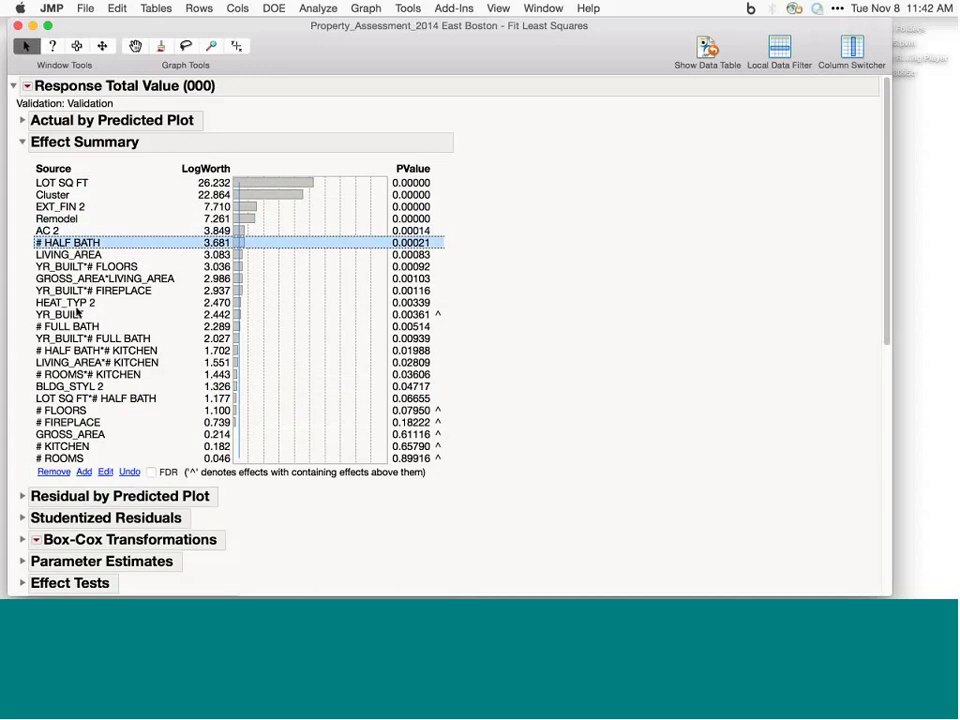
Step: Collapse the Effect Summary and review the Crossvalidation statistics and the Prediction Profiler of the reduced model
{"action": "left_click", "coordinate": [22, 145]}
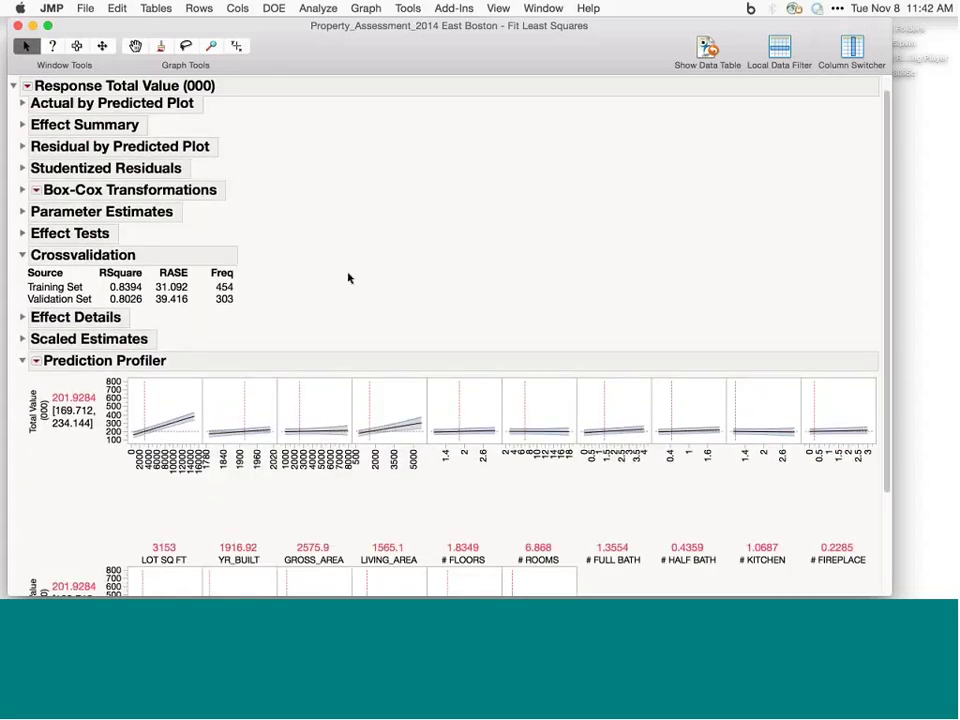
{"action": "scroll", "coordinate": [348, 278], "scroll_direction": "down", "scroll_amount": 2}
{"action": "scroll", "coordinate": [348, 278], "scroll_direction": "down", "scroll_amount": 1}
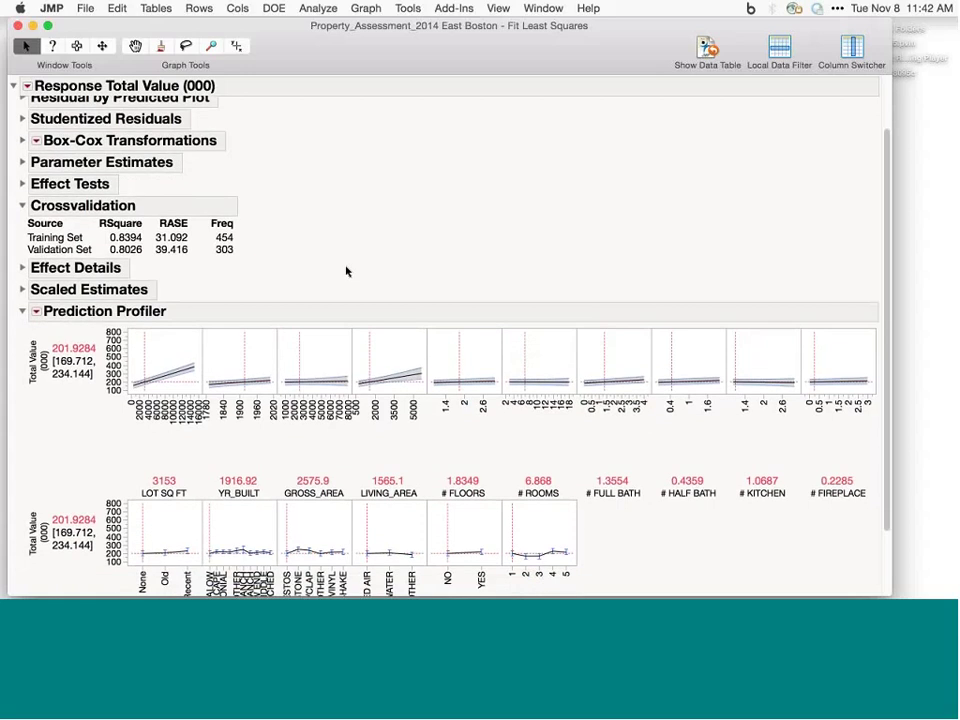
{"action": "scroll", "coordinate": [347, 271], "scroll_direction": "down", "scroll_amount": 2}
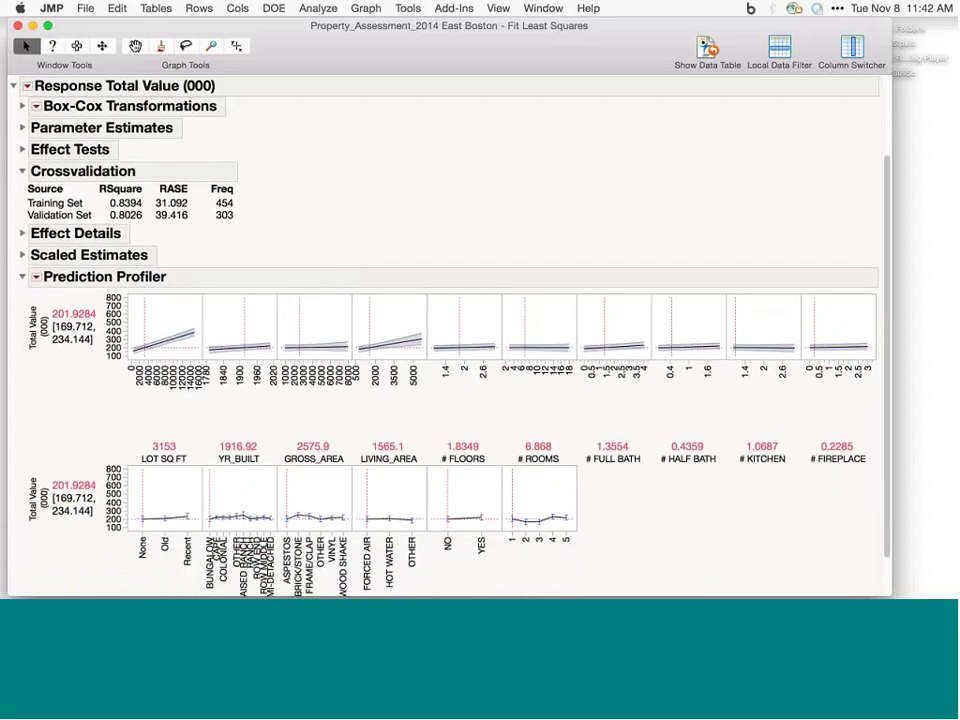
Step: Publish the least squares model's prediction formula to the Formula Depot
{"action": "left_click", "coordinate": [27, 86]}
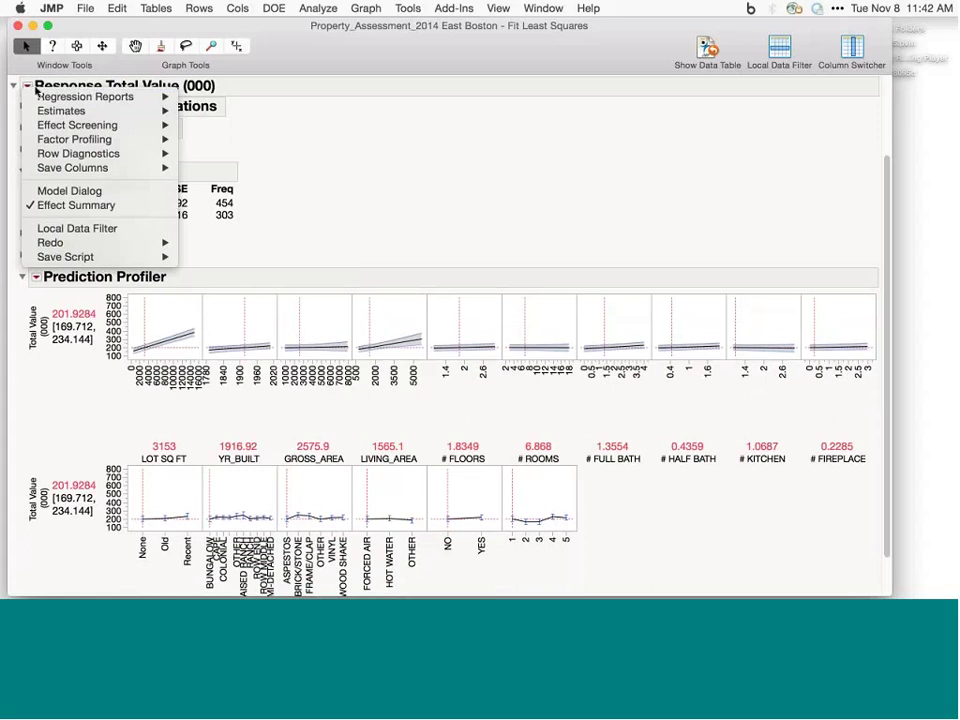
{"action": "mouse_move", "coordinate": [58, 96]}
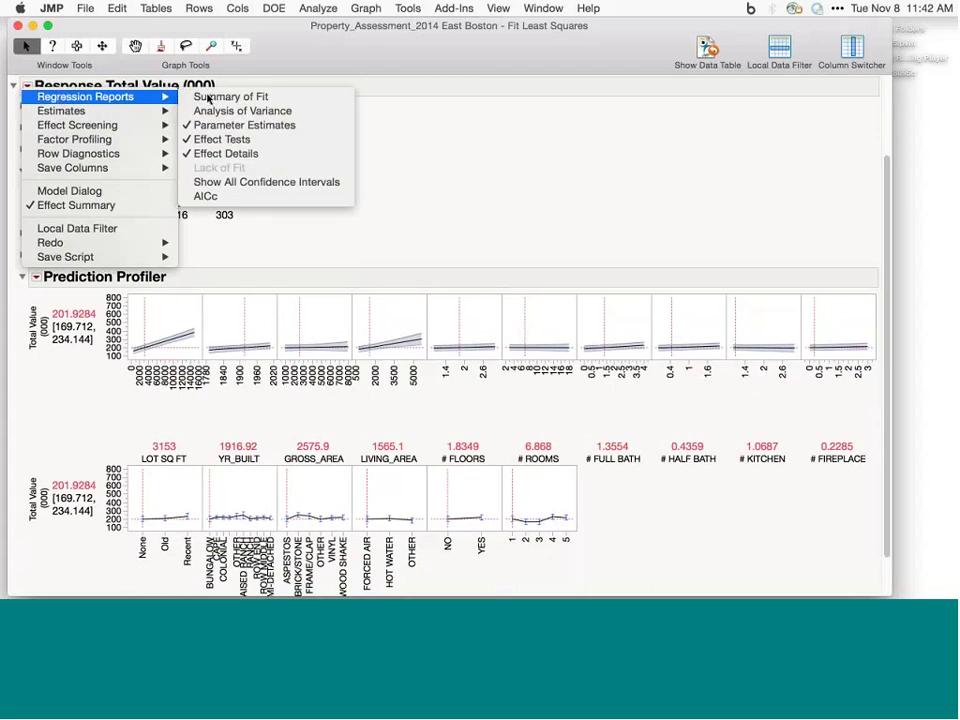
{"action": "mouse_move", "coordinate": [126, 112]}
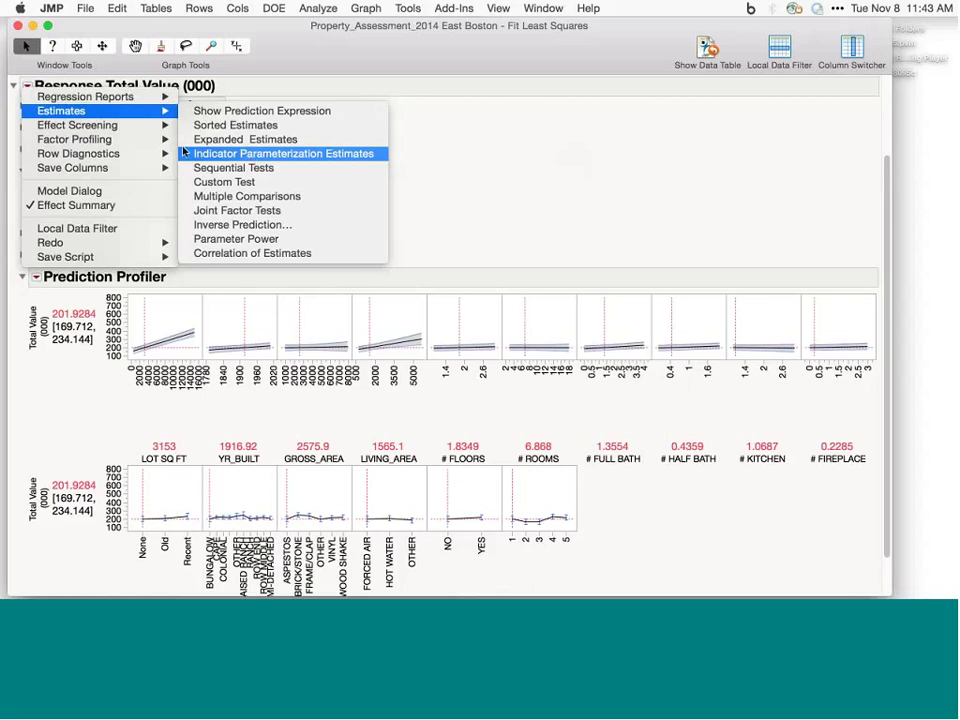
{"action": "mouse_move", "coordinate": [82, 131]}
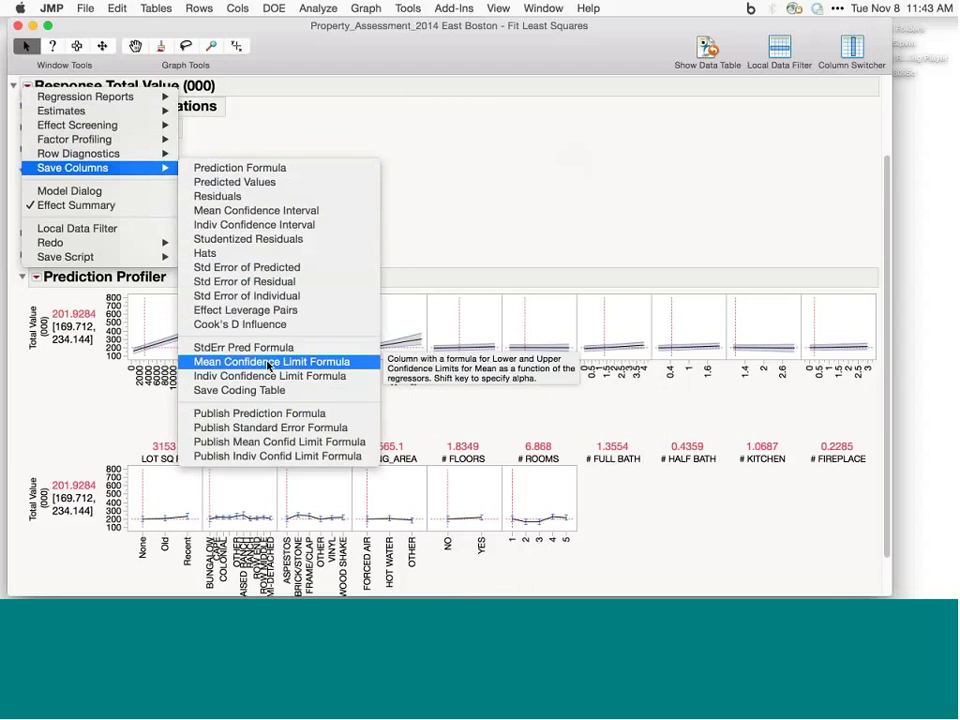
{"action": "left_click", "coordinate": [267, 419]}
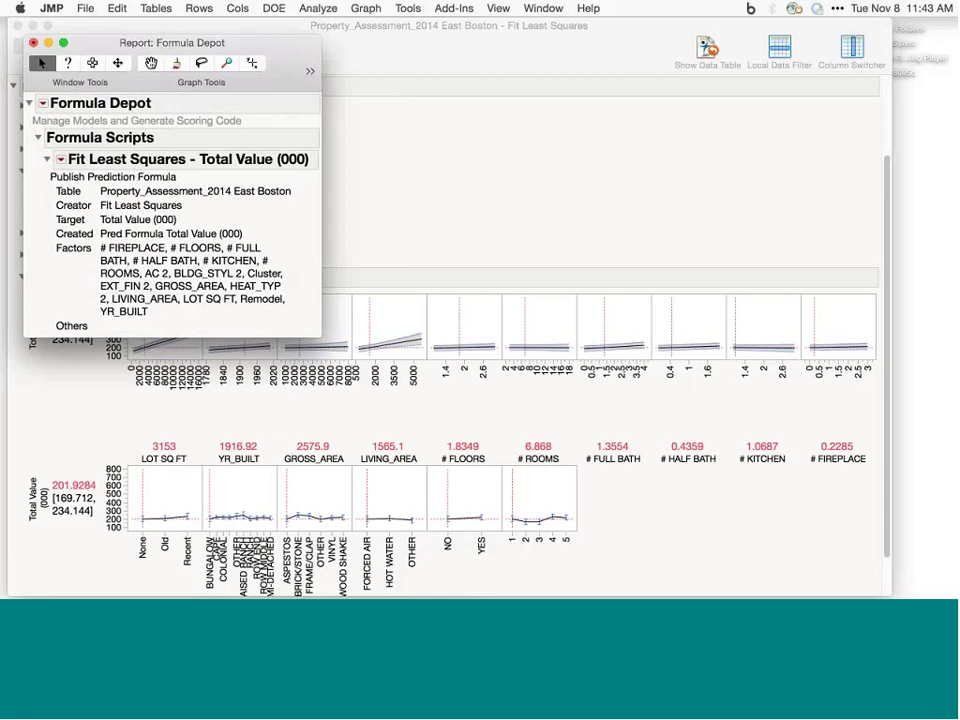
Step: Generate C code for the published Fit Least Squares - Total Value (000) formula
{"action": "left_click", "coordinate": [61, 160]}
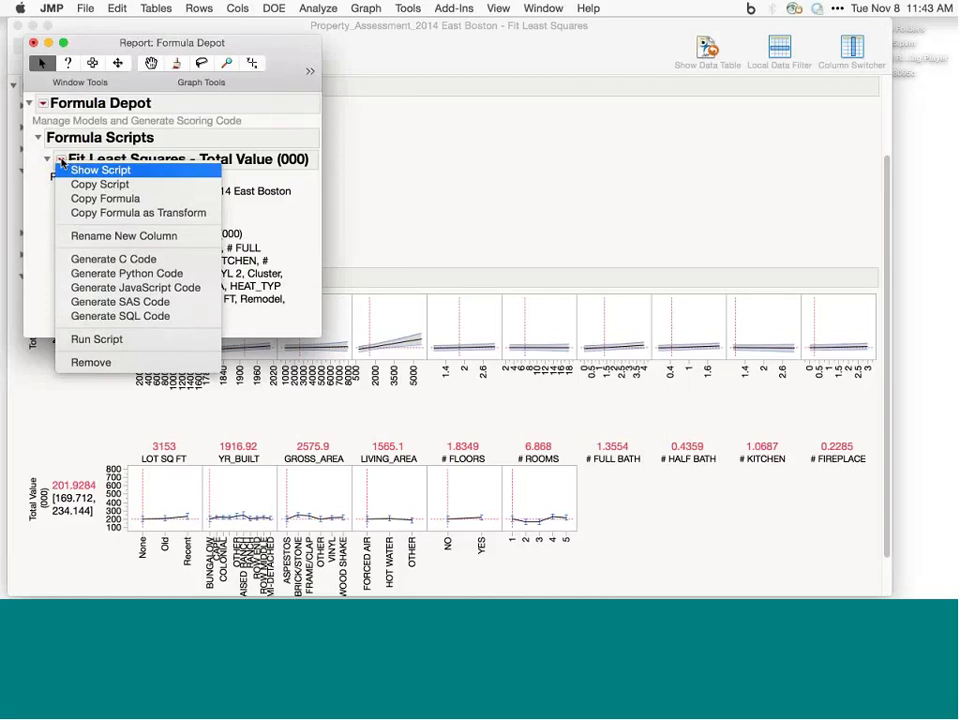
{"action": "left_click", "coordinate": [103, 261]}
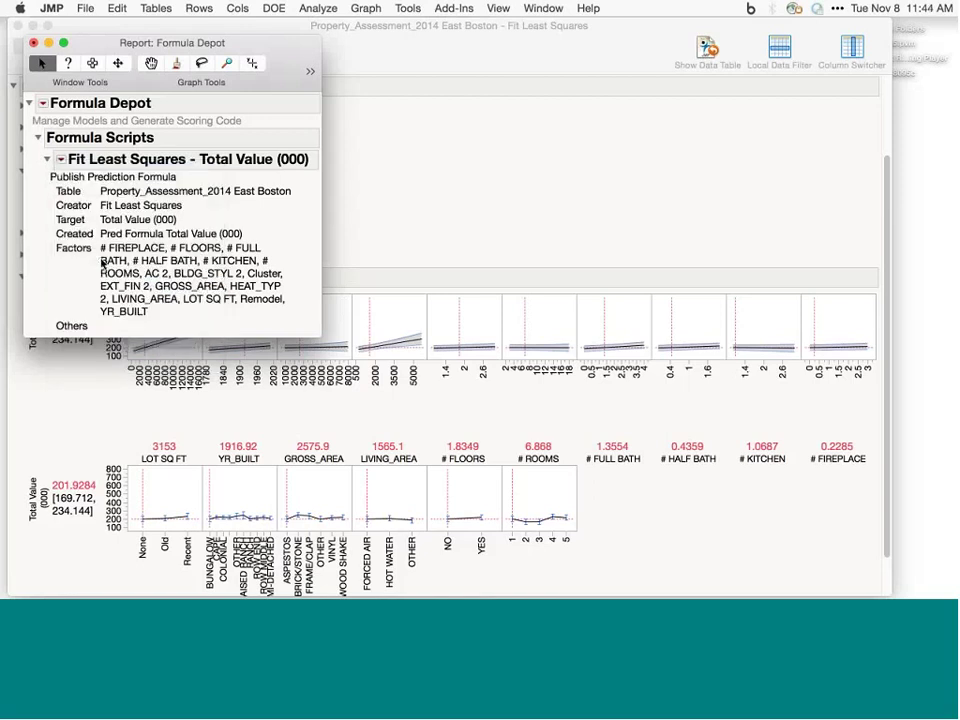
{"action": "scroll", "coordinate": [298, 350], "scroll_direction": "down", "scroll_amount": 1}
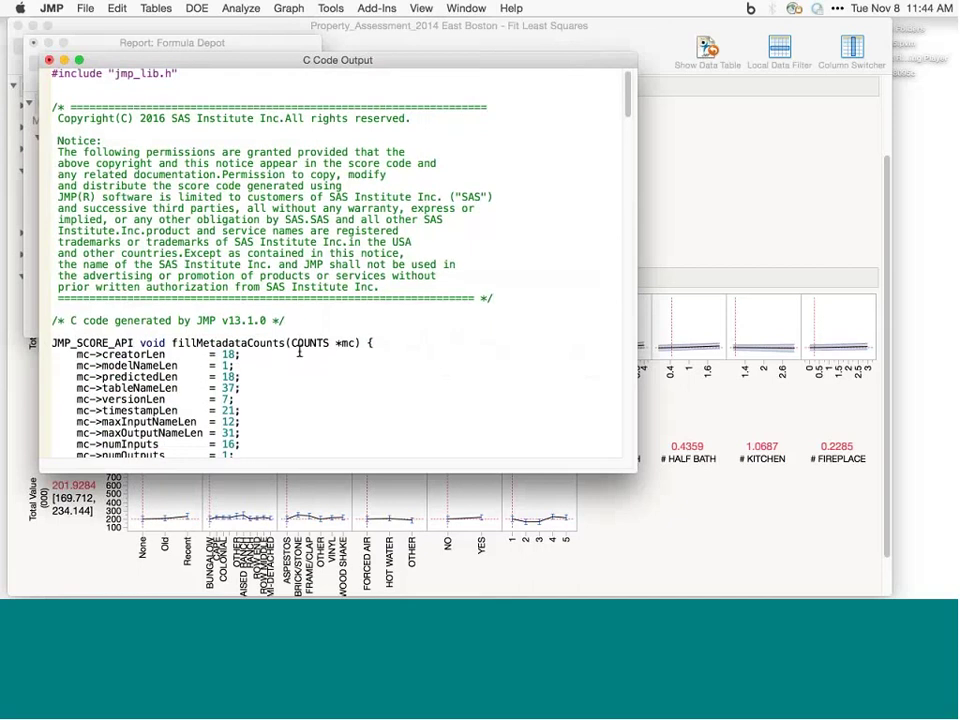
Step: Look through the generated C scoring code, including its model, input and output metadata, and close the output
{"action": "scroll", "coordinate": [298, 350], "scroll_direction": "down", "scroll_amount": 5}
{"action": "scroll", "coordinate": [298, 350], "scroll_direction": "up", "scroll_amount": 6}
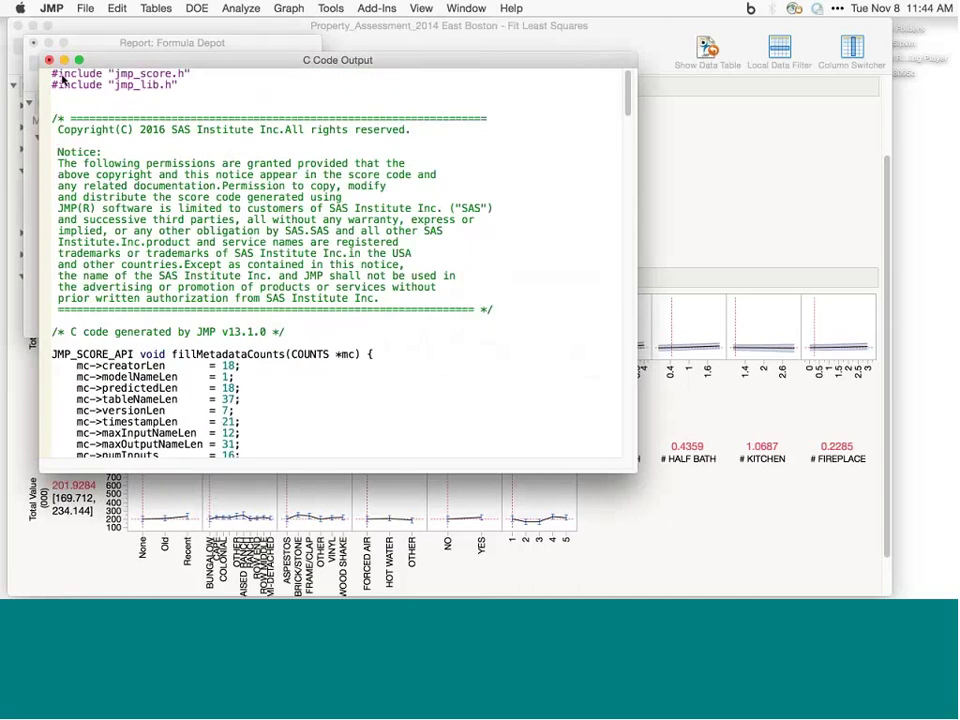
{"action": "scroll", "coordinate": [266, 303], "scroll_direction": "down", "scroll_amount": 8}
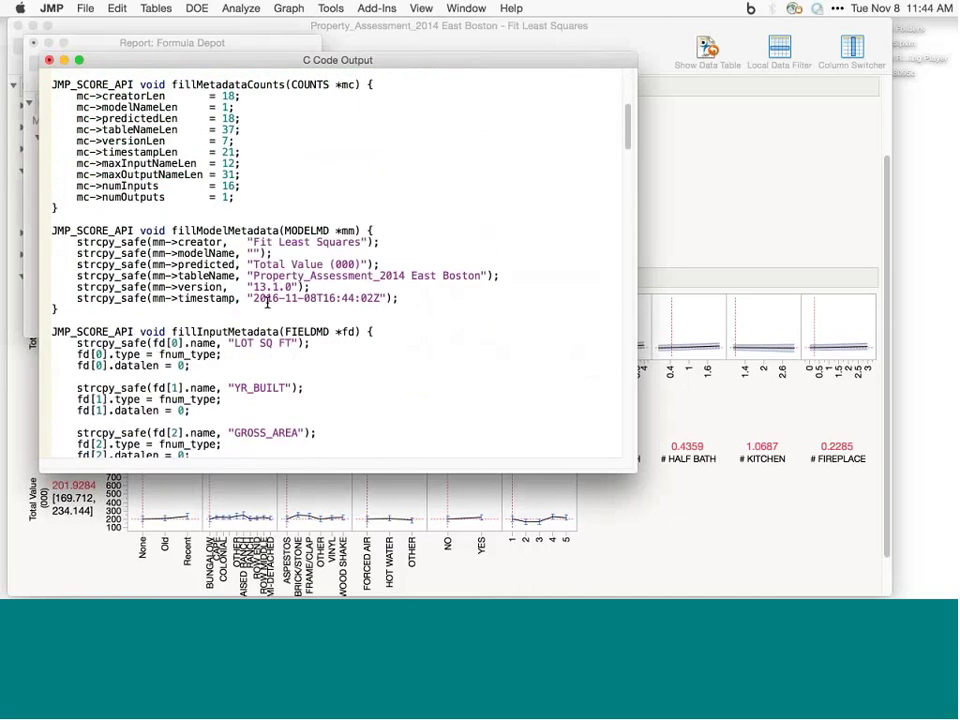
{"action": "scroll", "coordinate": [267, 302], "scroll_direction": "down", "scroll_amount": 20}
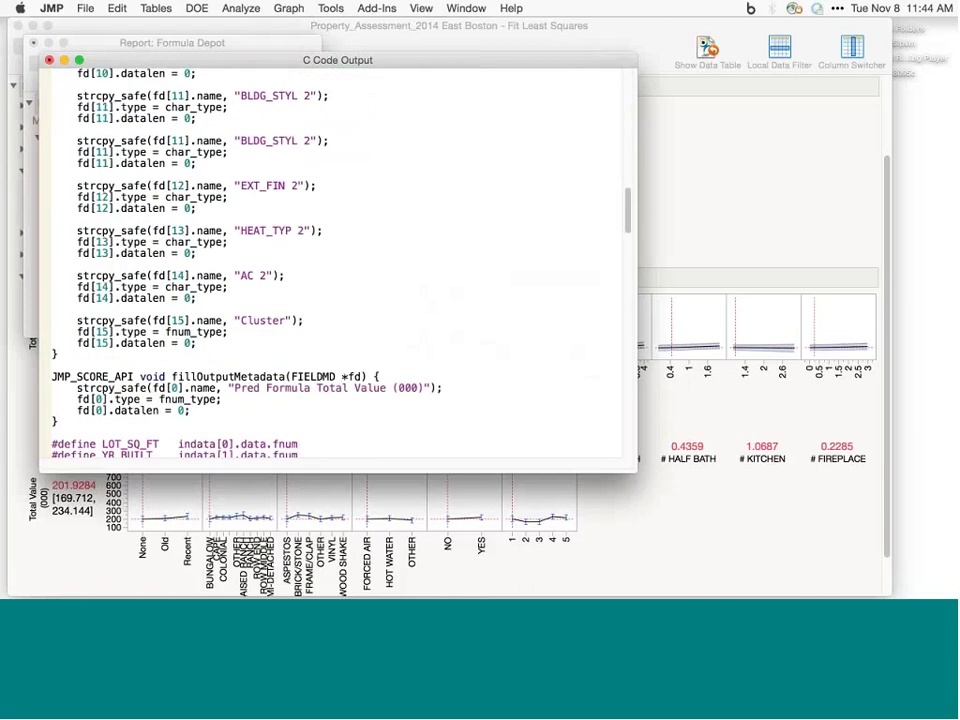
{"action": "key", "text": "super+w"}
{"action": "left_click", "coordinate": [262, 132]}
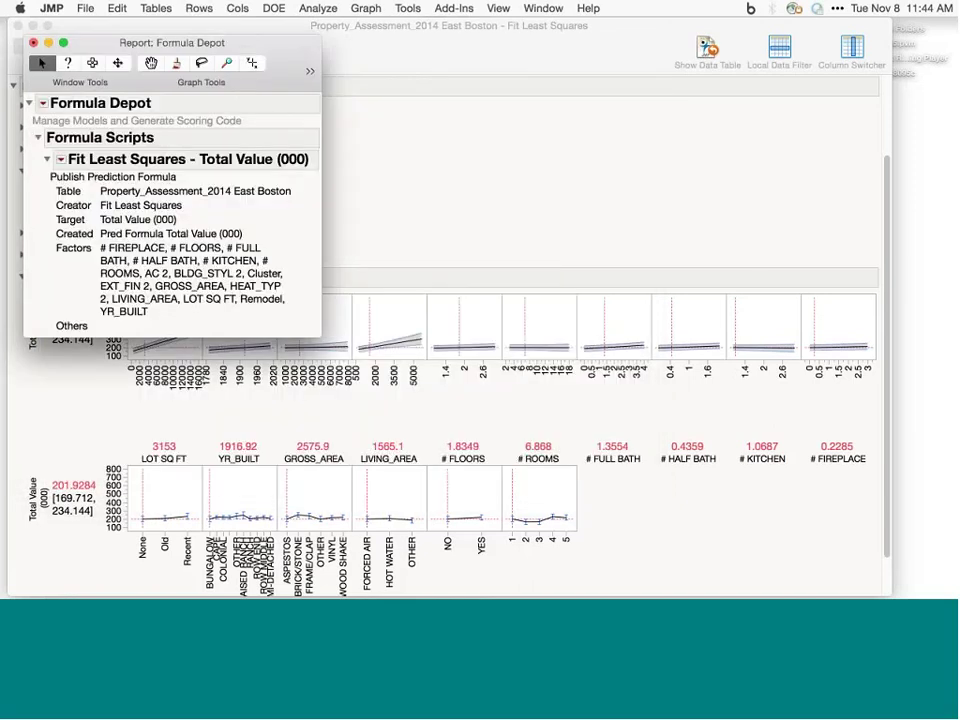
Step: Close the Formula Depot report without saving its changes
{"action": "left_click", "coordinate": [33, 42]}
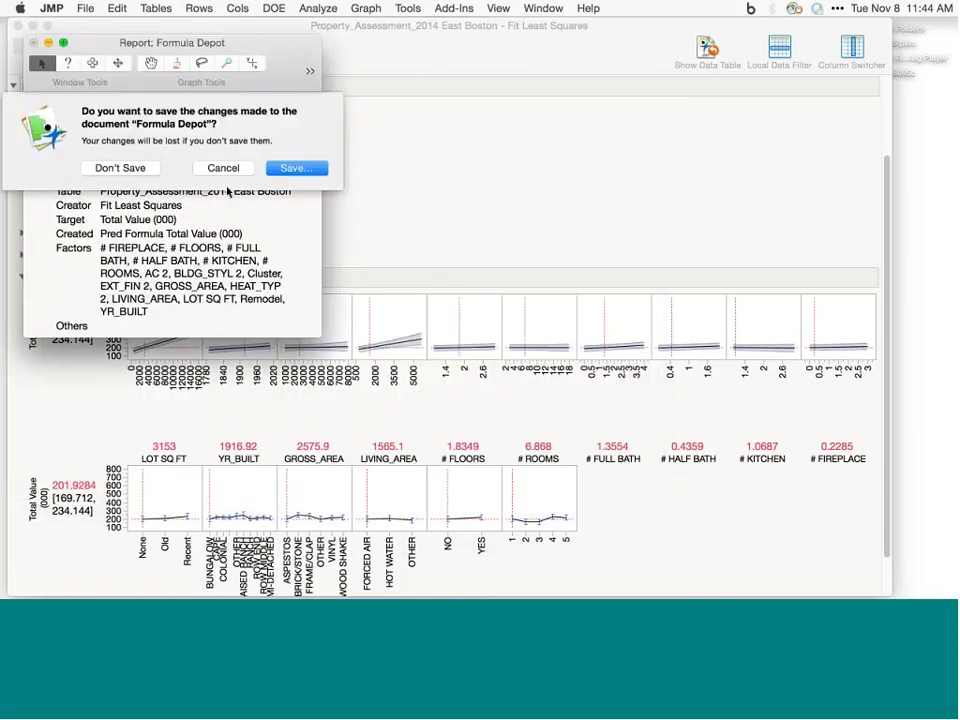
{"action": "left_click", "coordinate": [120, 168]}
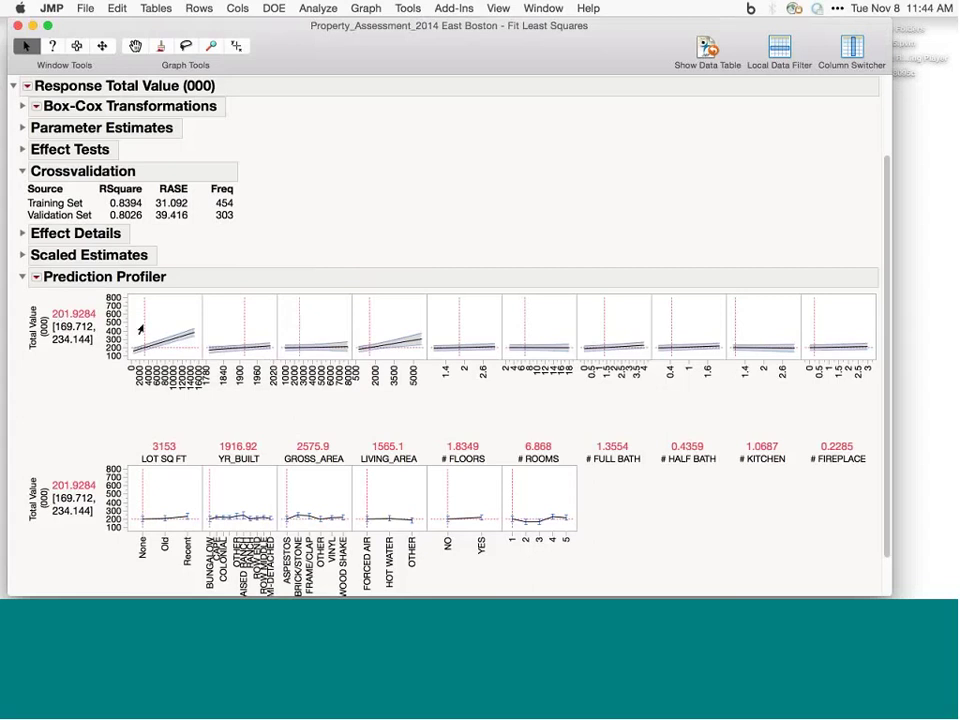
Step: In the Prediction Profiler, set LOT SQ FT to about 9120 and GROSS_AREA to about 4250
{"action": "left_click_drag", "start_coordinate": [140, 328], "coordinate": [170, 318]}
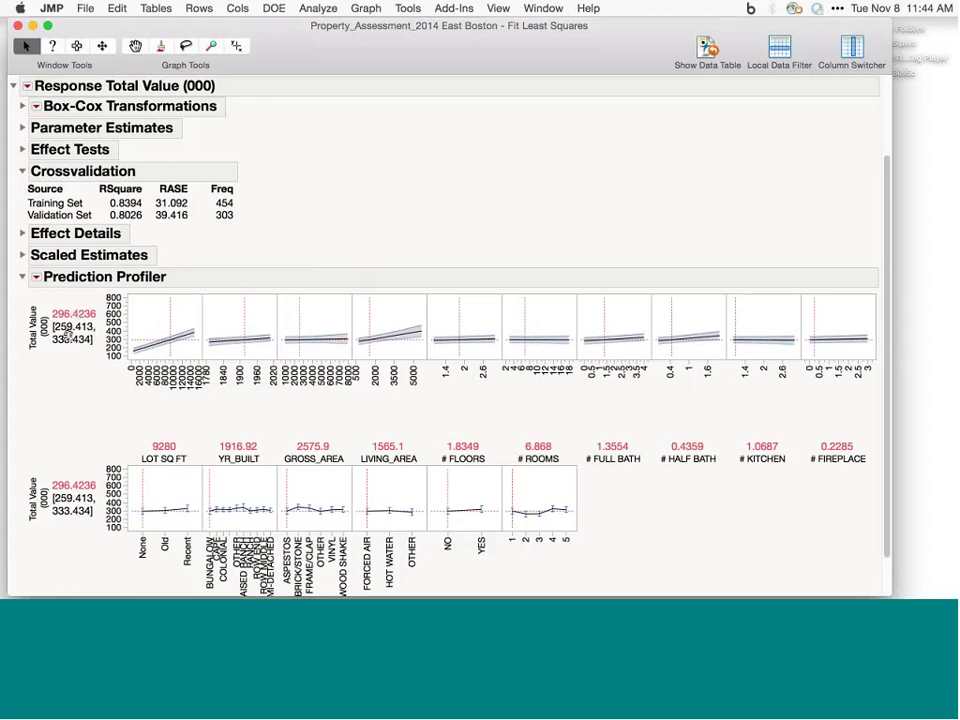
{"action": "mouse_move", "coordinate": [176, 318]}
{"action": "left_mouse_down"}
{"action": "mouse_move", "coordinate": [137, 315]}
{"action": "mouse_move", "coordinate": [167, 317]}
{"action": "left_mouse_up"}
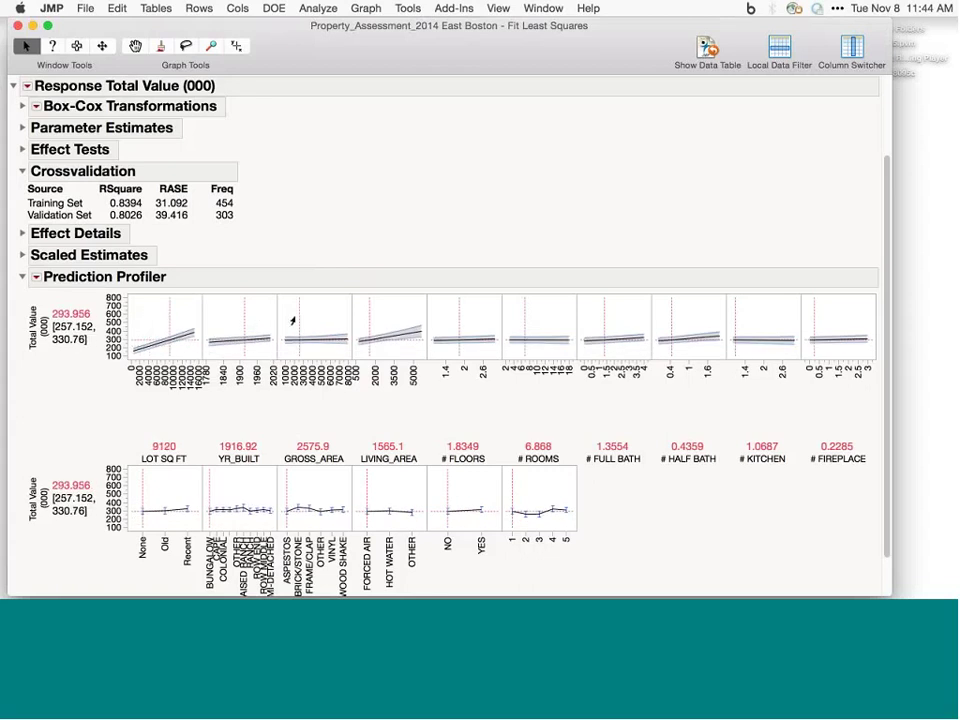
{"action": "left_click_drag", "start_coordinate": [293, 320], "coordinate": [290, 320]}
{"action": "mouse_move", "coordinate": [290, 320]}
{"action": "left_mouse_down"}
{"action": "mouse_move", "coordinate": [341, 315]}
{"action": "mouse_move", "coordinate": [299, 312]}
{"action": "left_mouse_up"}
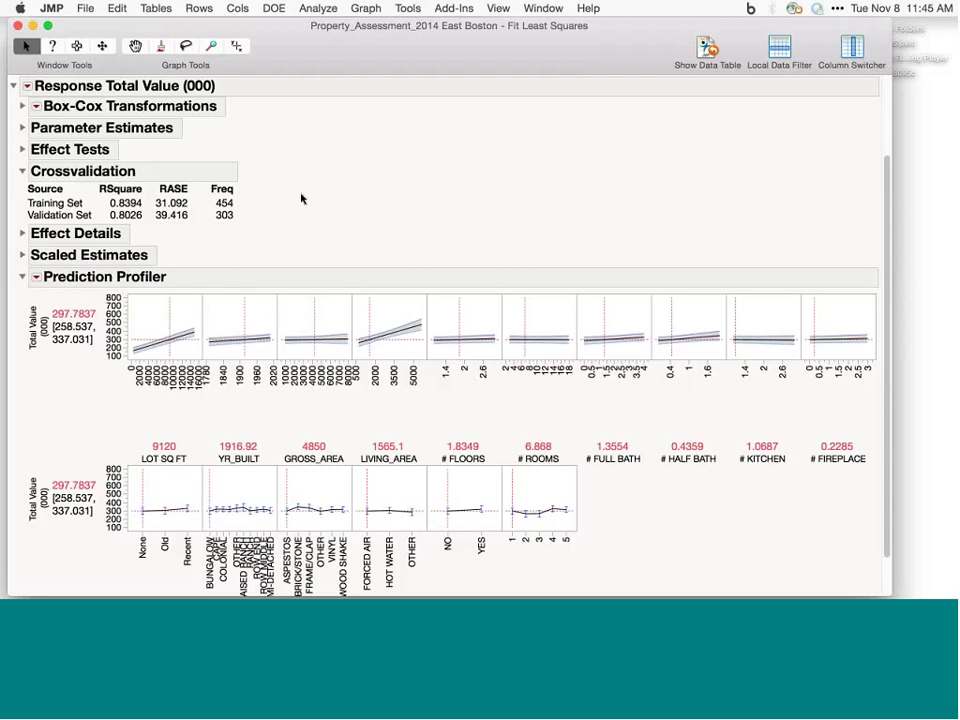
Step: Compare the RSquare and RASE values of the training and validation sets in the Crossvalidation report
{"action": "mouse_move", "coordinate": [238, 154]}
{"action": "left_mouse_down"}
{"action": "mouse_move", "coordinate": [258, 185]}
{"action": "mouse_move", "coordinate": [241, 213]}
{"action": "left_mouse_up"}
{"action": "left_click_drag", "start_coordinate": [19, 206], "coordinate": [85, 210]}
{"action": "left_click_drag", "start_coordinate": [85, 212], "coordinate": [242, 212]}
{"action": "left_click_drag", "start_coordinate": [17, 218], "coordinate": [236, 230]}
{"action": "left_click_drag", "start_coordinate": [104, 208], "coordinate": [143, 209]}
{"action": "left_click_drag", "start_coordinate": [112, 222], "coordinate": [189, 219]}
{"action": "left_click_drag", "start_coordinate": [158, 223], "coordinate": [191, 226]}
{"action": "left_click_drag", "start_coordinate": [27, 210], "coordinate": [86, 214]}
Step: Assess variable importance in the Prediction Profiler using Independent Uniform Inputs
{"action": "left_click", "coordinate": [36, 277]}
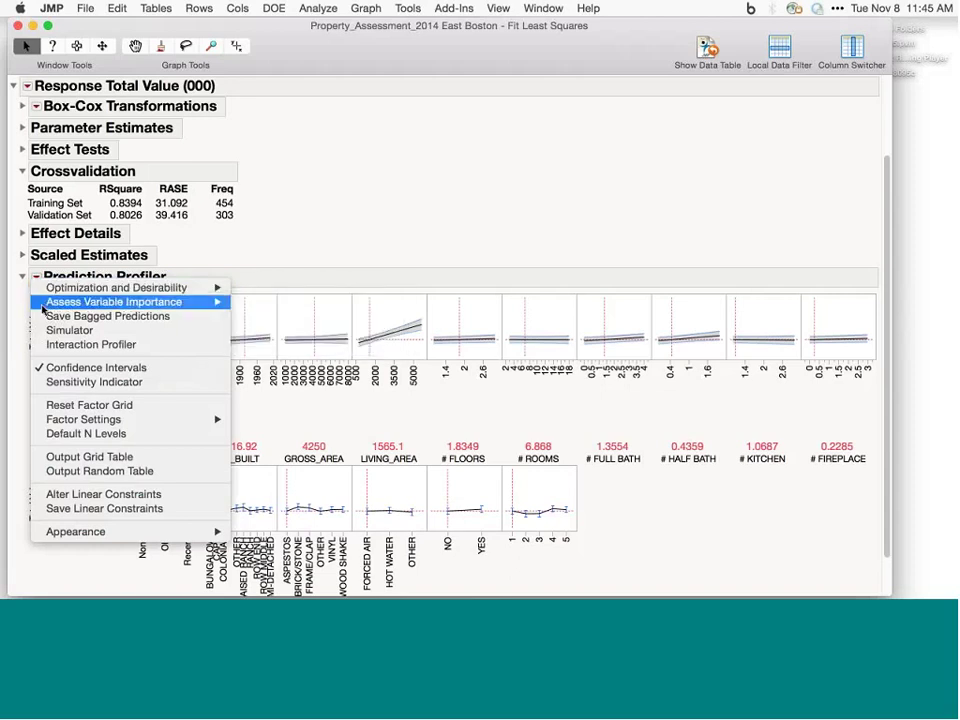
{"action": "mouse_move", "coordinate": [45, 306]}
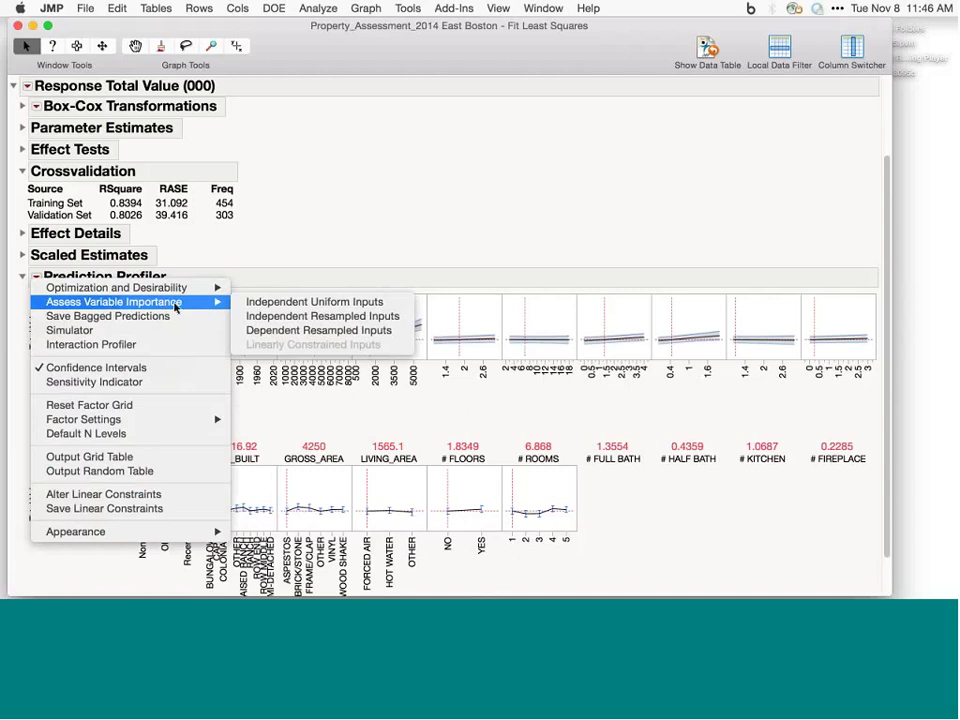
{"action": "left_click", "coordinate": [301, 303]}
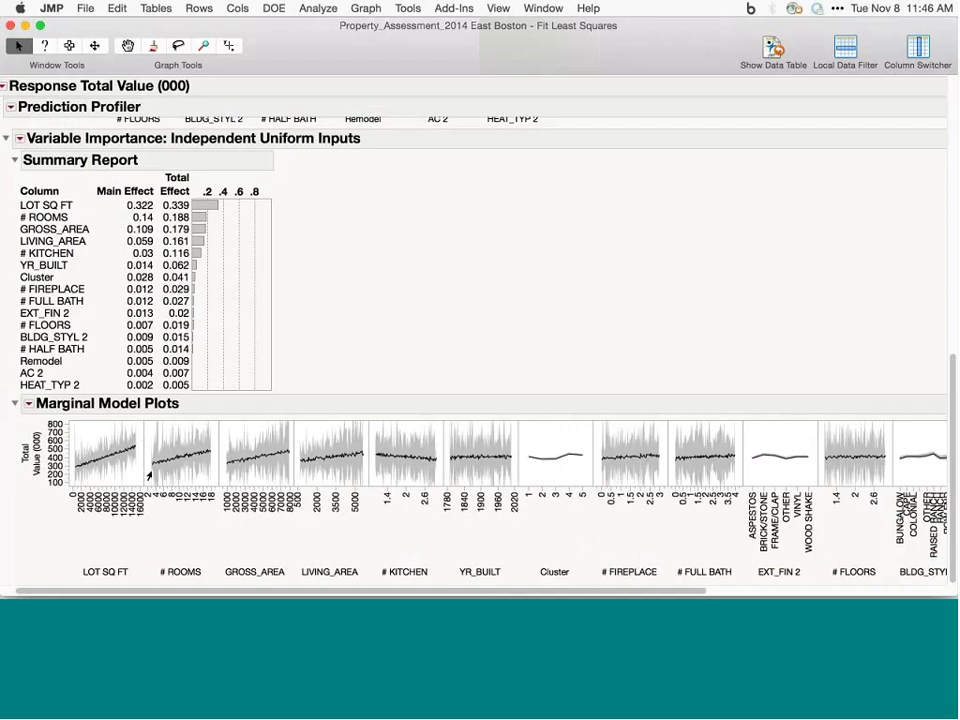
Step: Examine the most important variables in the variable importance Summary Report, selecting the rows from LOT SQ FT through Cluster
{"action": "left_click", "coordinate": [74, 206]}
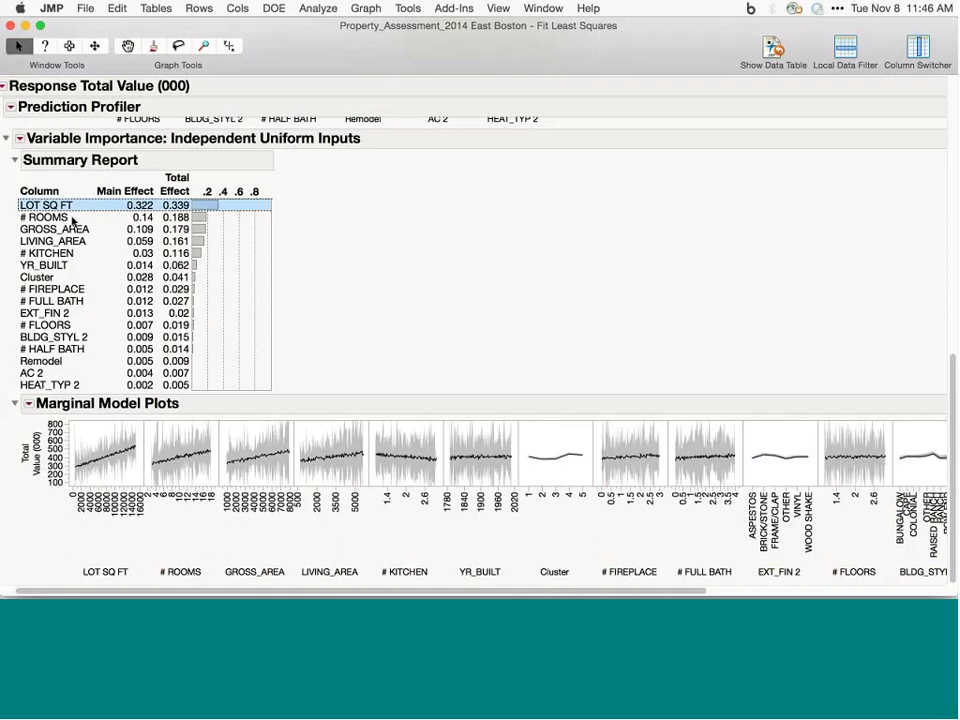
{"action": "left_click", "coordinate": [78, 218]}
{"action": "left_click", "coordinate": [86, 230]}
{"action": "left_click", "coordinate": [85, 242]}
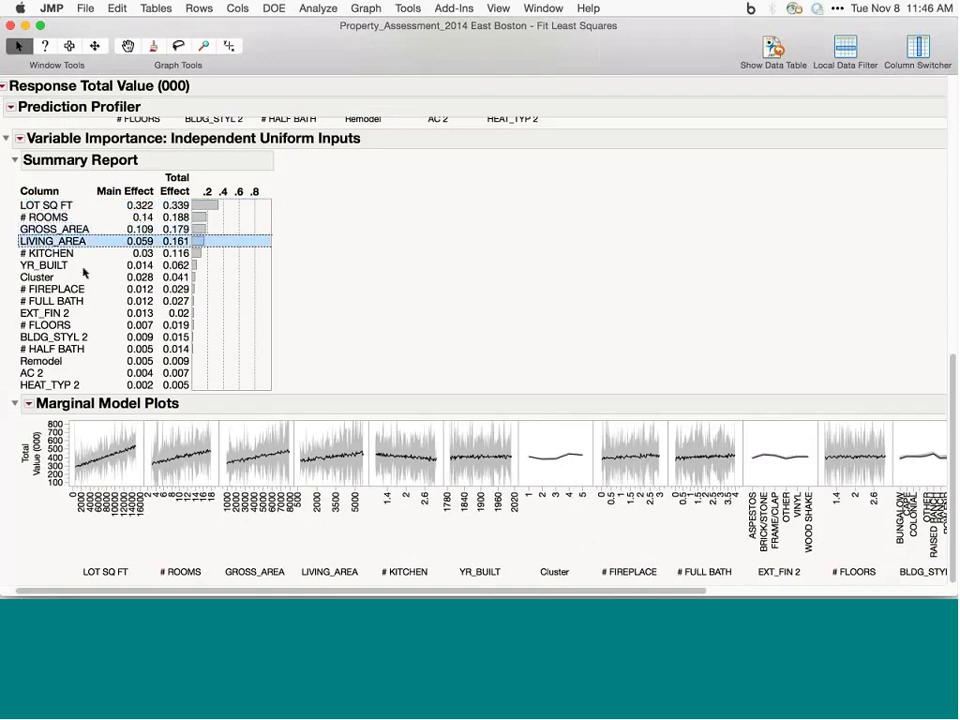
{"action": "left_click_drag", "start_coordinate": [83, 281], "coordinate": [93, 209]}
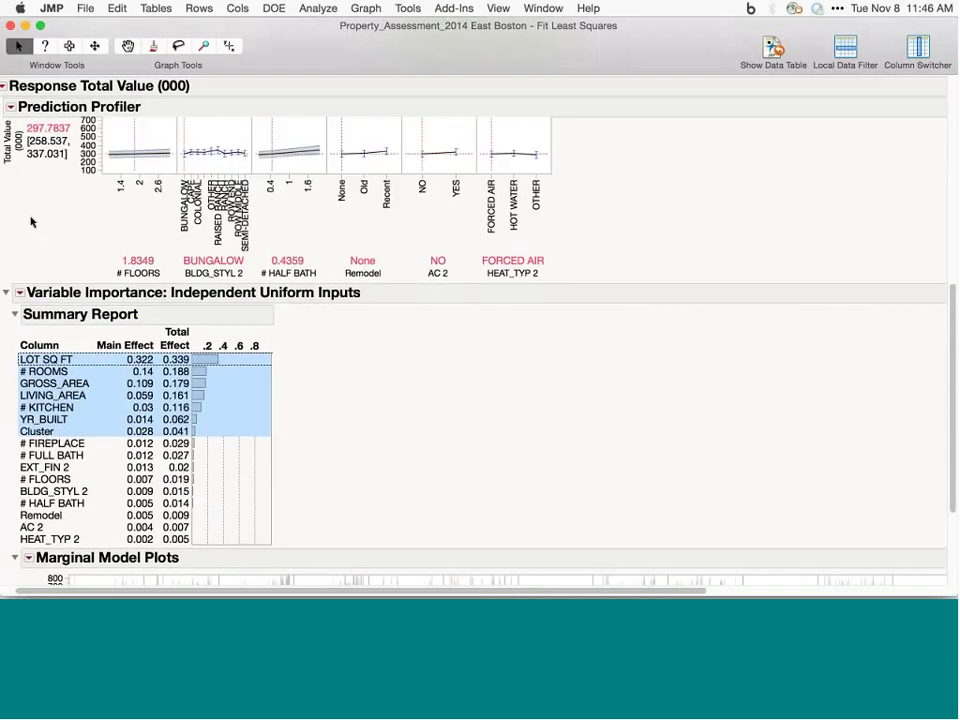
{"action": "left_click", "coordinate": [10, 174]}
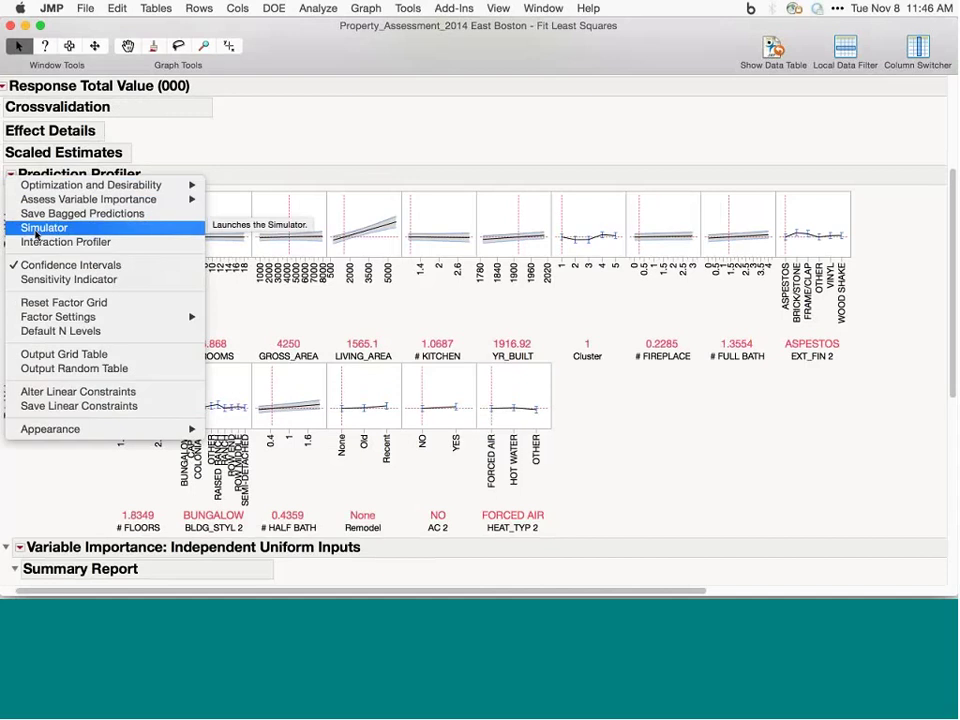
{"action": "left_click", "coordinate": [289, 60]}
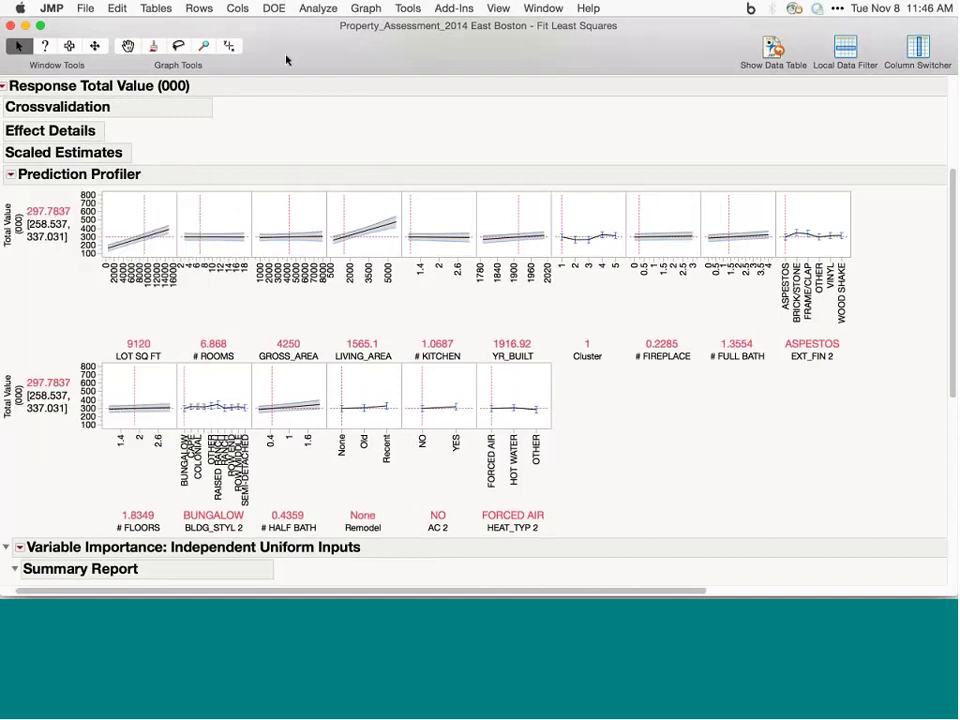
Step: Save the least squares model's prediction formula as a data table column and close the model report
{"action": "left_click", "coordinate": [32, 108]}
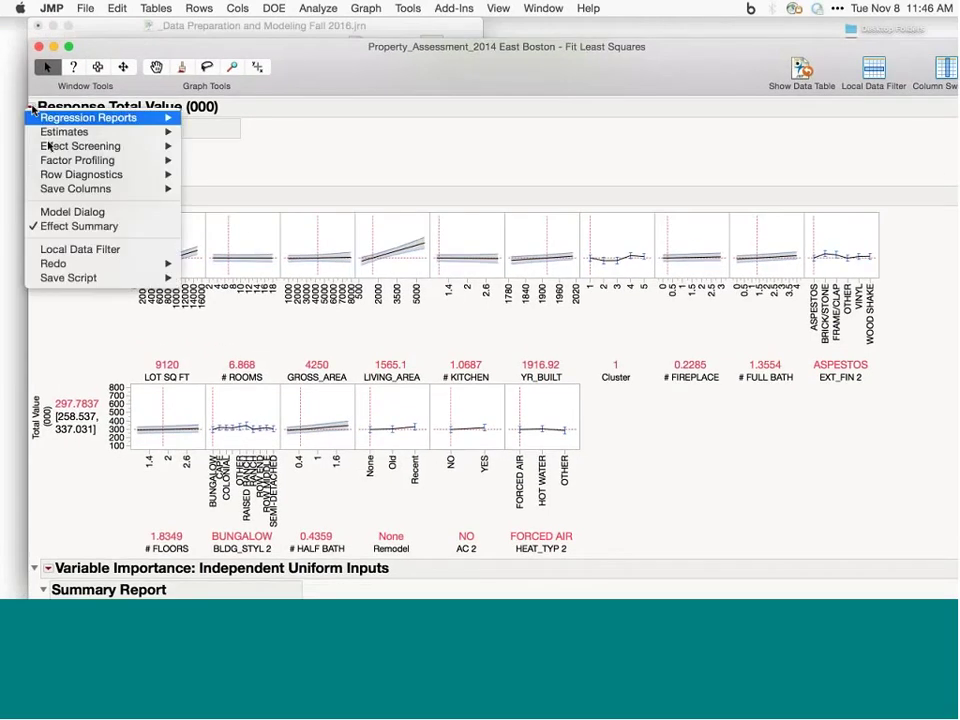
{"action": "mouse_move", "coordinate": [60, 189]}
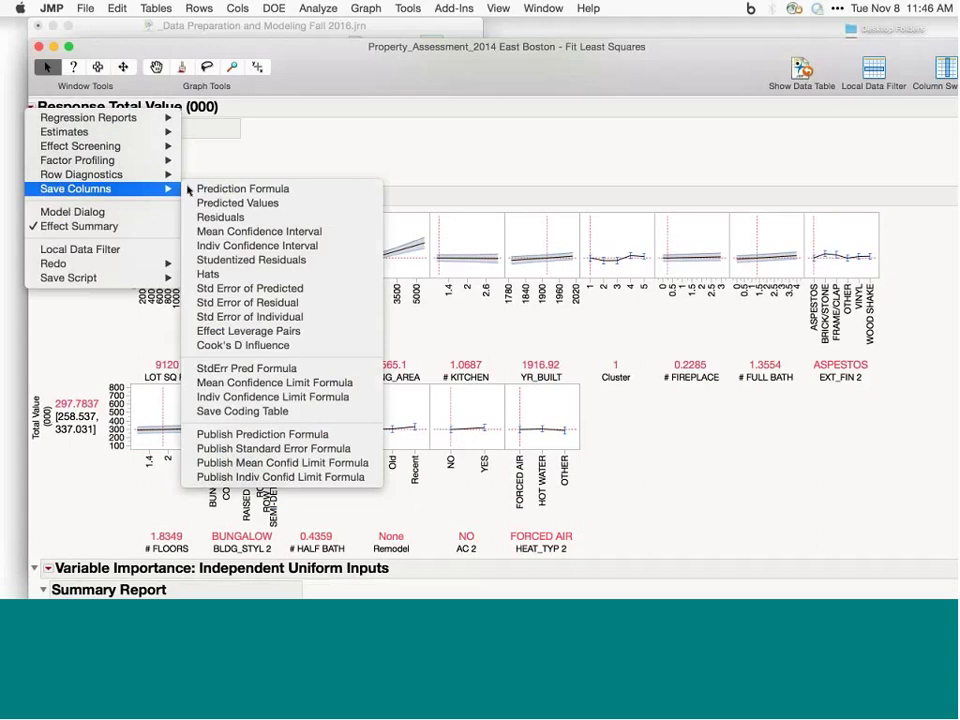
{"action": "left_click", "coordinate": [215, 189]}
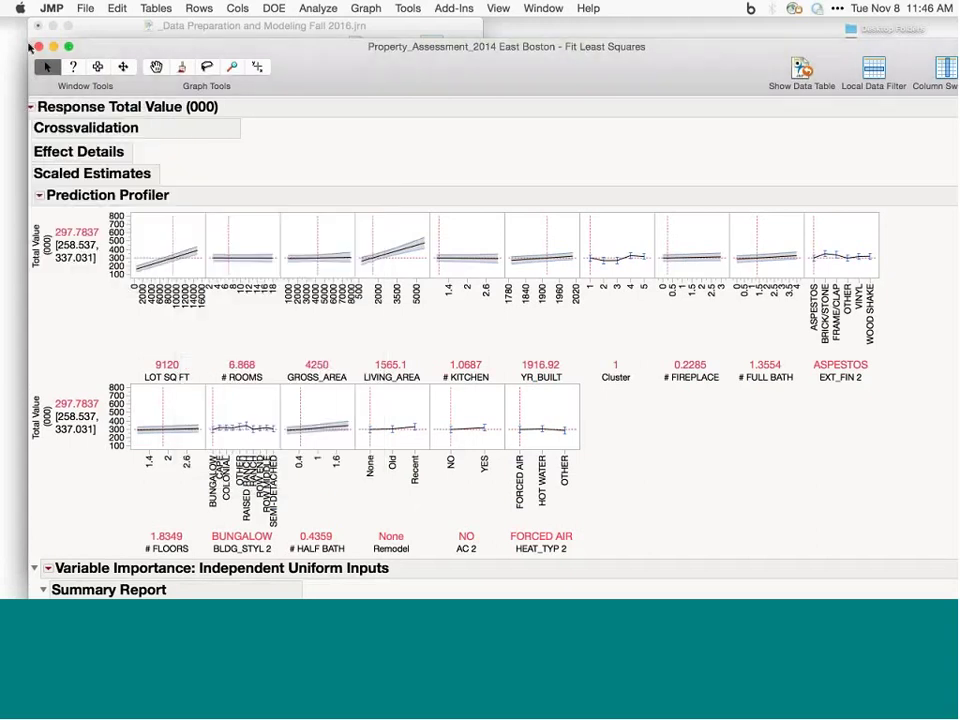
{"action": "left_click", "coordinate": [38, 47]}
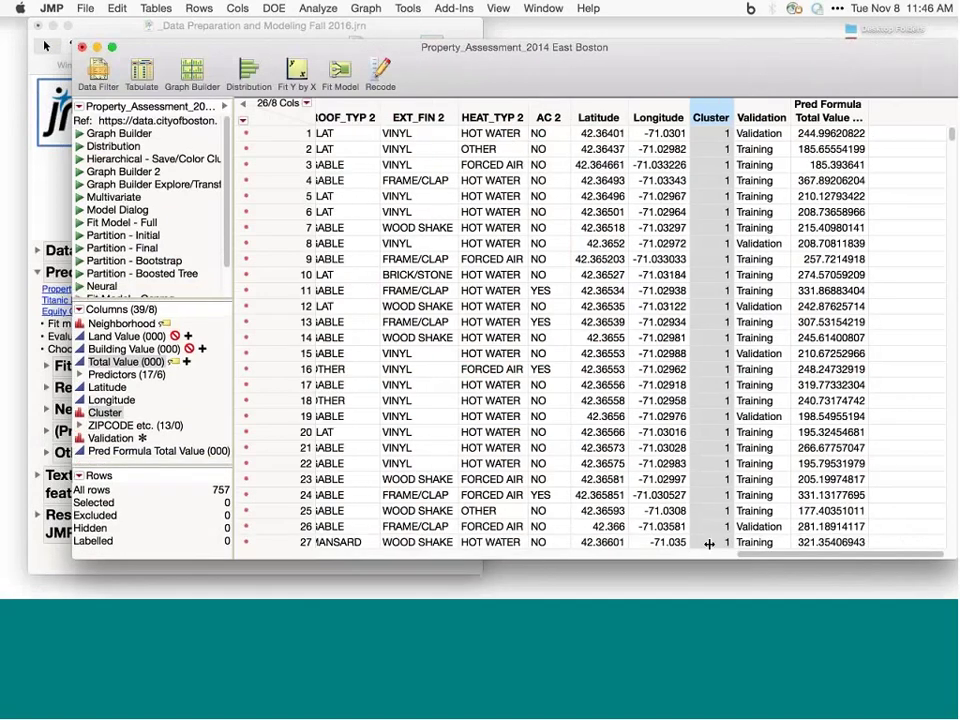
Step: Review the coefficients in the formula of the Pred Formula Total Value (000) column, from LOT SQ FT to # HALF BATH, and close it without changes
{"action": "right_click", "coordinate": [800, 108]}
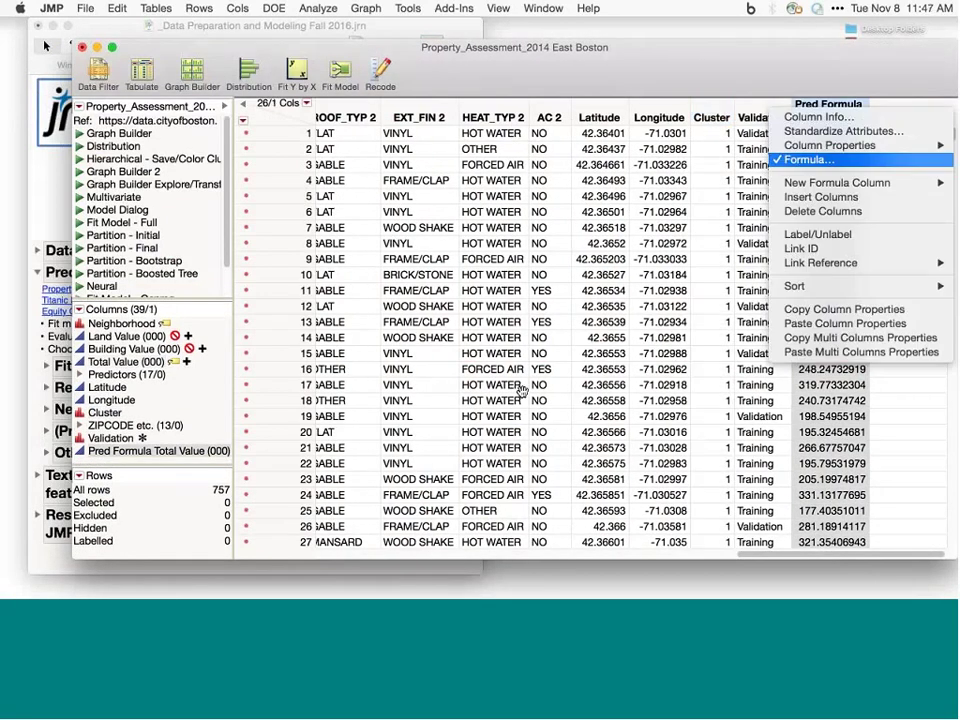
{"action": "left_click", "coordinate": [808, 159]}
{"action": "left_click", "coordinate": [385, 141]}
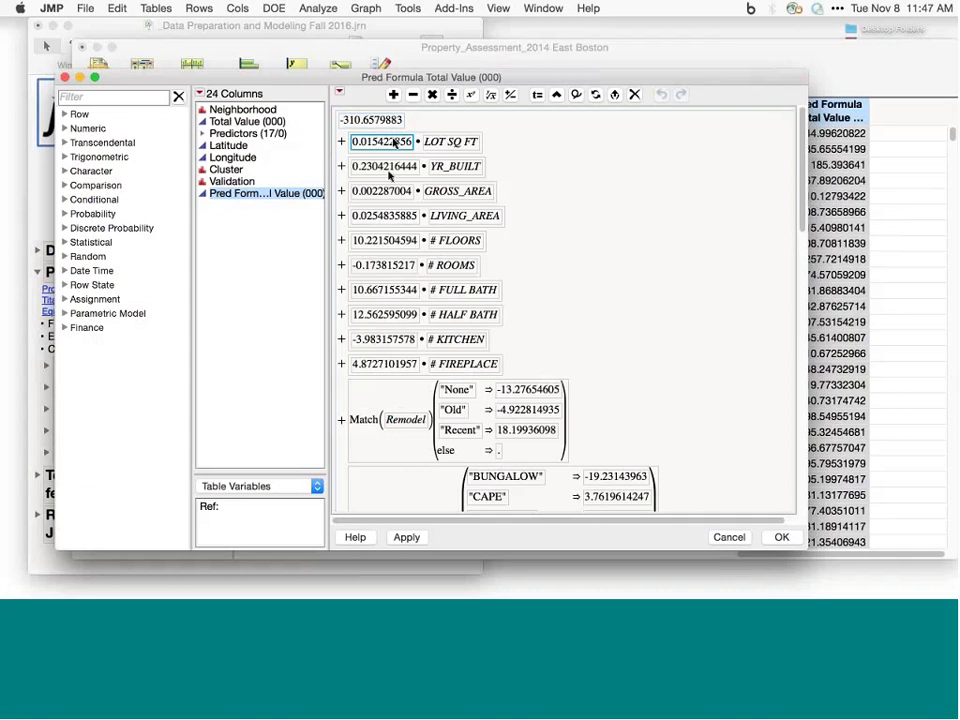
{"action": "left_click", "coordinate": [386, 166]}
{"action": "left_click", "coordinate": [386, 191]}
{"action": "left_click", "coordinate": [381, 215]}
{"action": "left_click", "coordinate": [379, 240]}
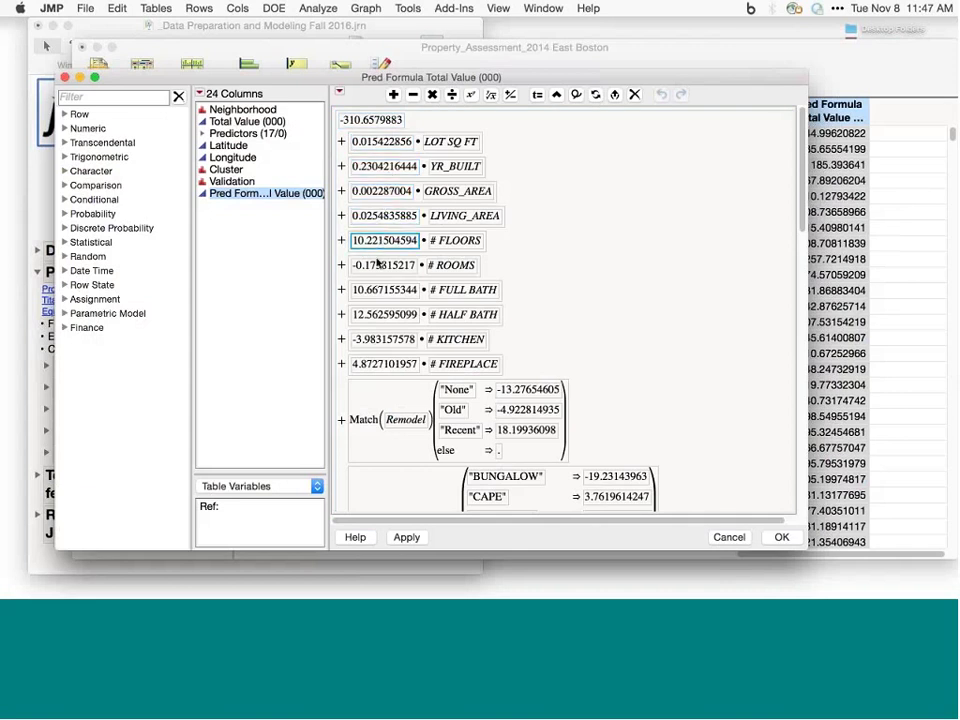
{"action": "left_click", "coordinate": [380, 265]}
{"action": "left_click", "coordinate": [380, 290]}
{"action": "left_click", "coordinate": [377, 315]}
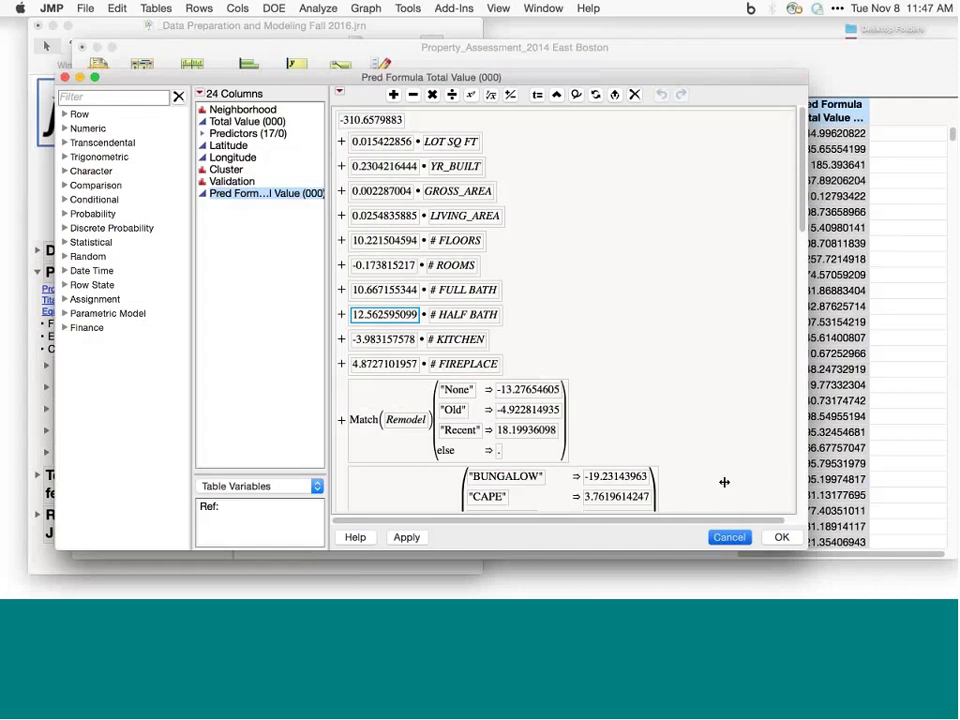
{"action": "key", "text": "Escape"}
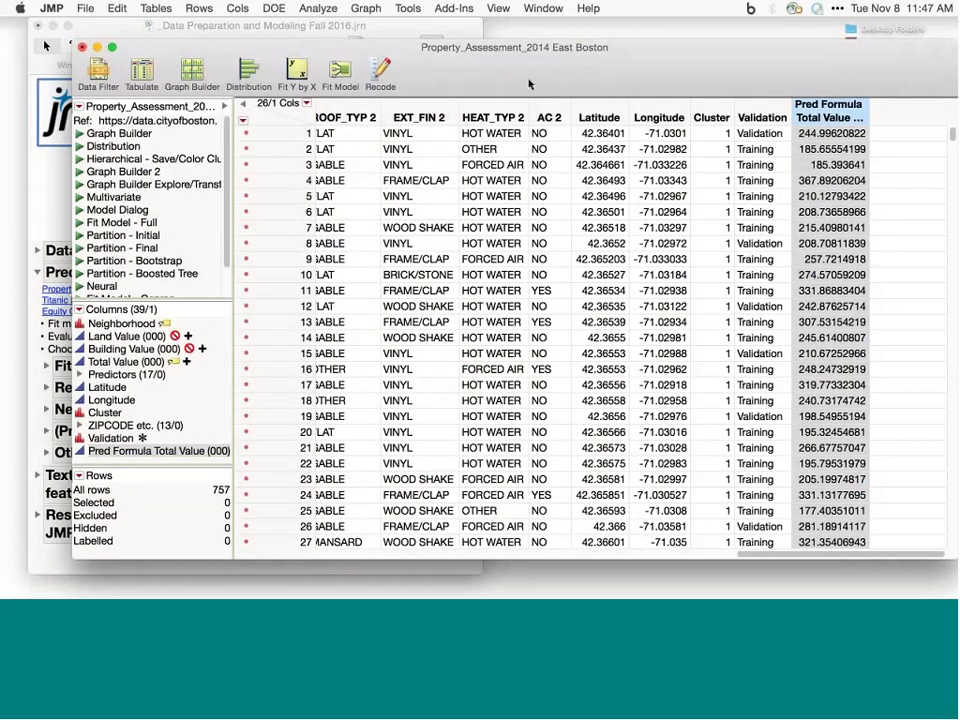
Step: Set up a Partition analysis with Total Value (000) as the response and the Predictors group as factors
{"action": "left_click_drag", "start_coordinate": [530, 84], "coordinate": [503, 89]}
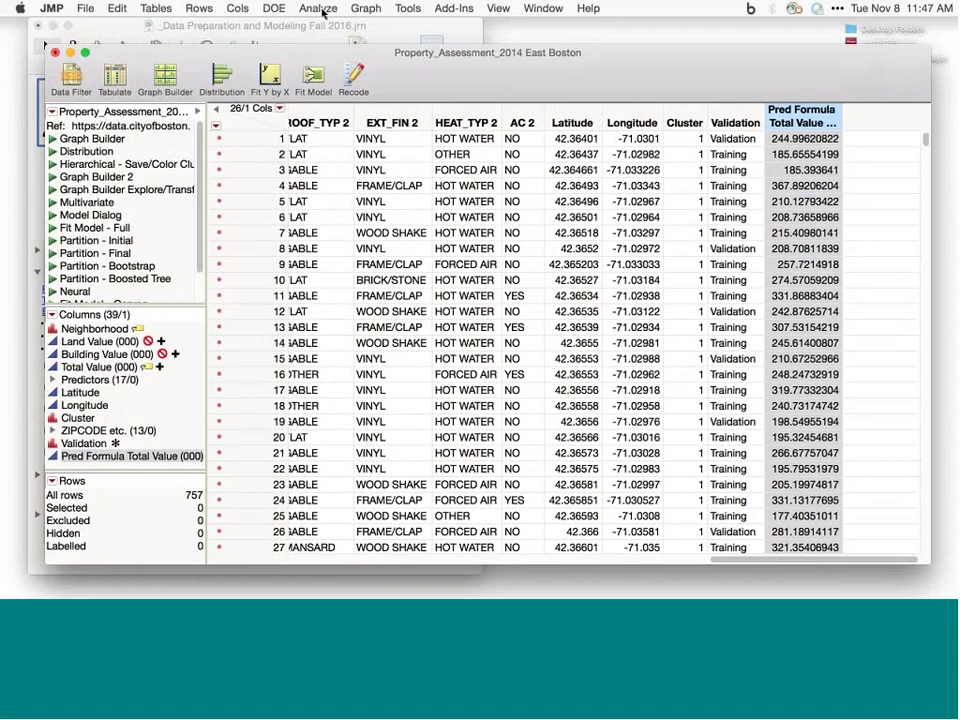
{"action": "left_click", "coordinate": [321, 9]}
{"action": "mouse_move", "coordinate": [327, 126]}
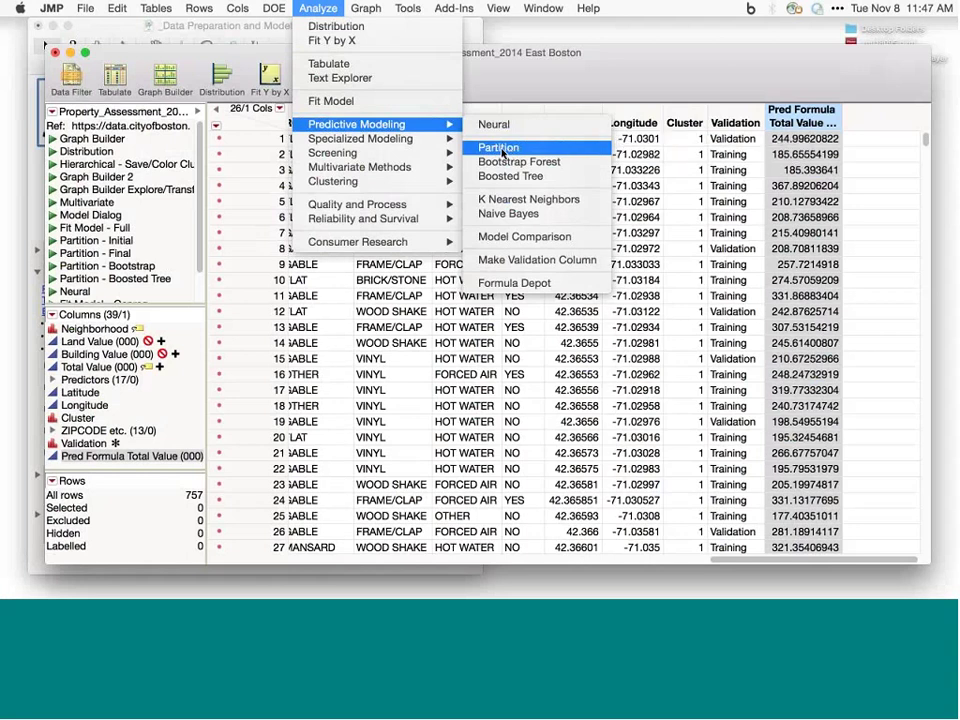
{"action": "left_click", "coordinate": [416, 274]}
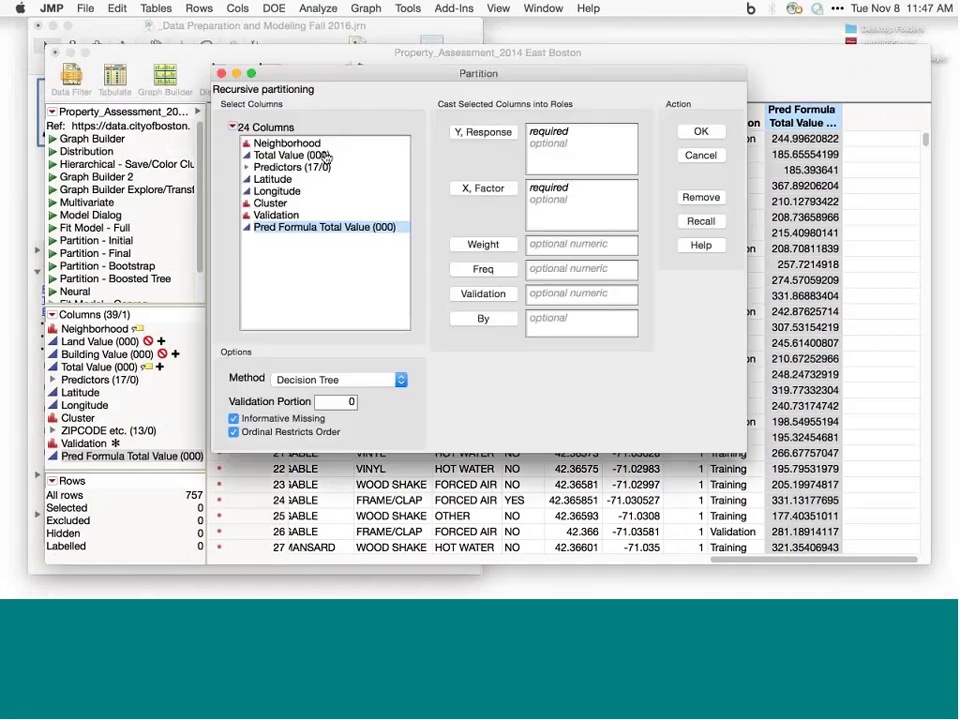
{"action": "left_click", "coordinate": [300, 156]}
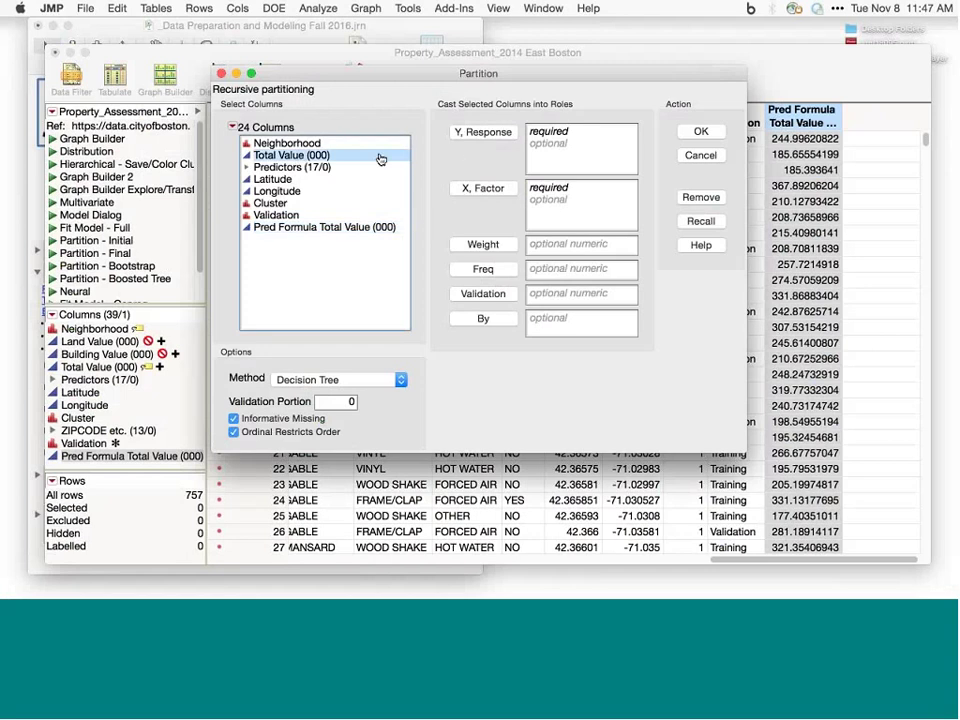
{"action": "left_click", "coordinate": [476, 132]}
{"action": "left_click", "coordinate": [330, 168]}
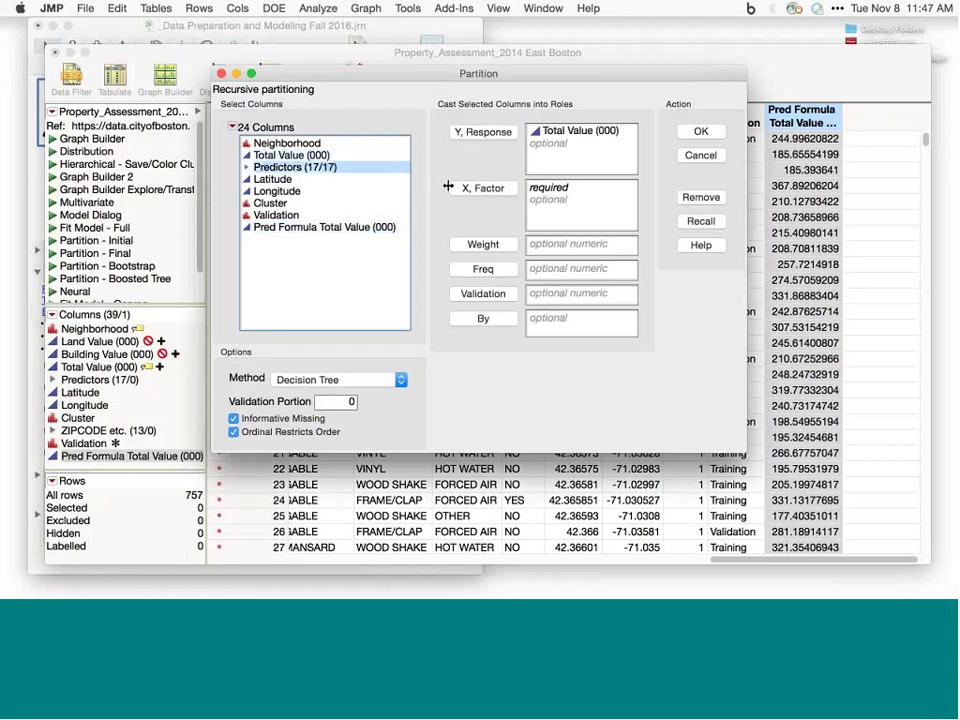
{"action": "left_click", "coordinate": [483, 188]}
Step: Assign the Validation column to the validation role, keep the Decision Tree method, and run the partition
{"action": "left_click", "coordinate": [351, 204]}
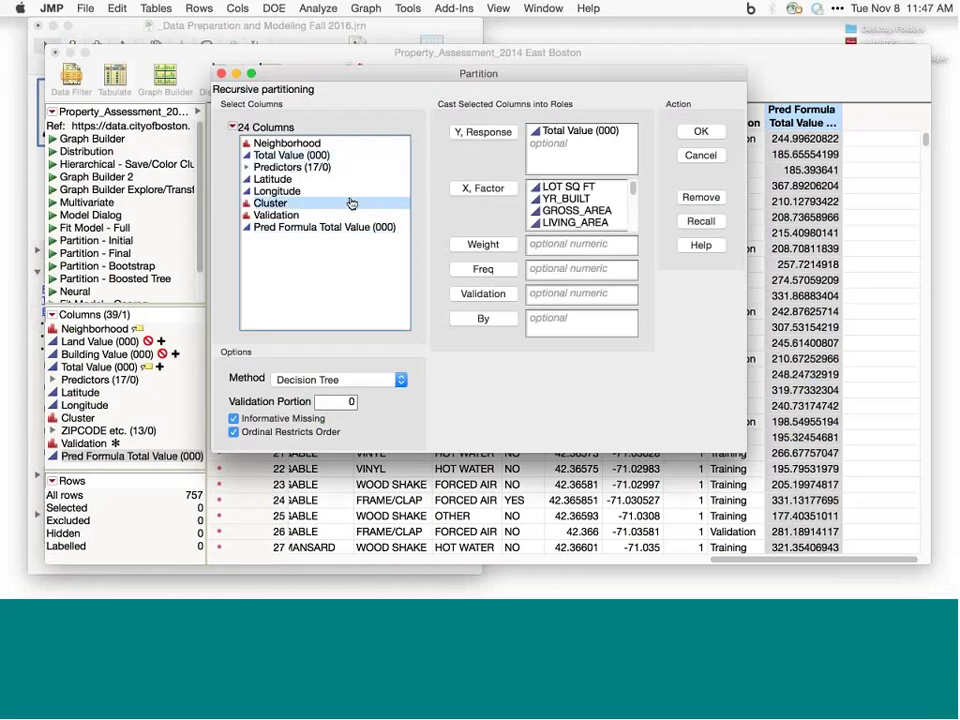
{"action": "left_click", "coordinate": [276, 215]}
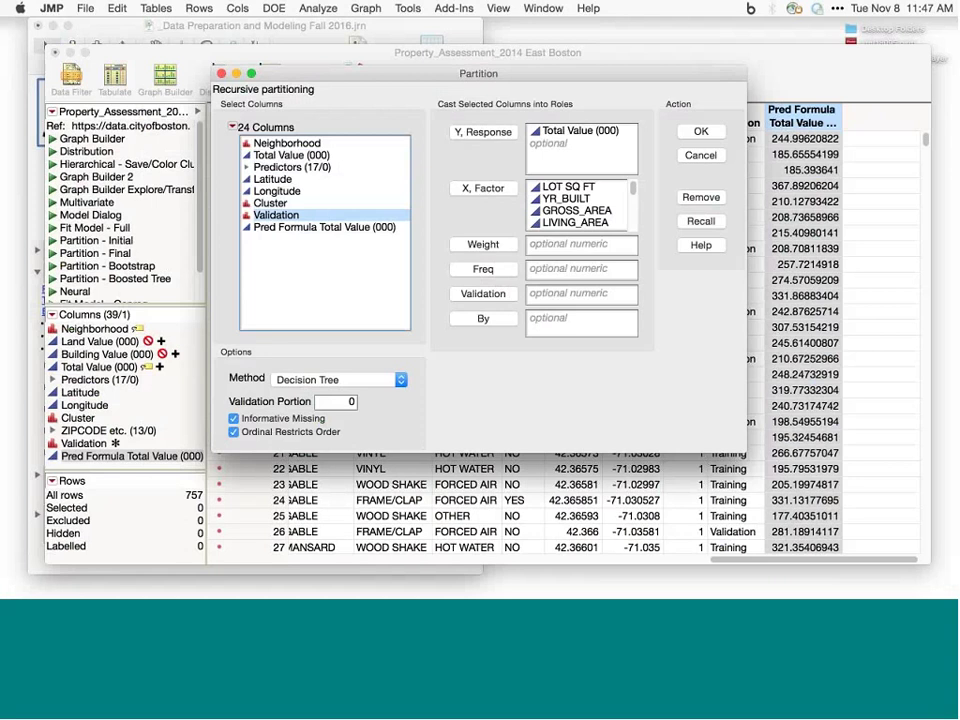
{"action": "left_click", "coordinate": [469, 300]}
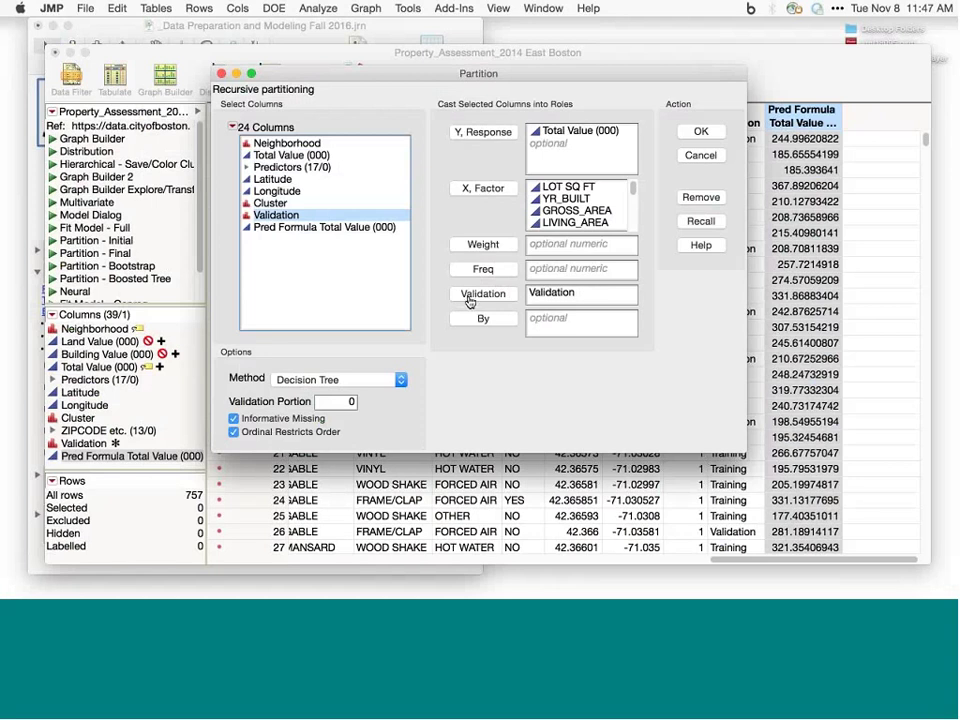
{"action": "left_click", "coordinate": [368, 381]}
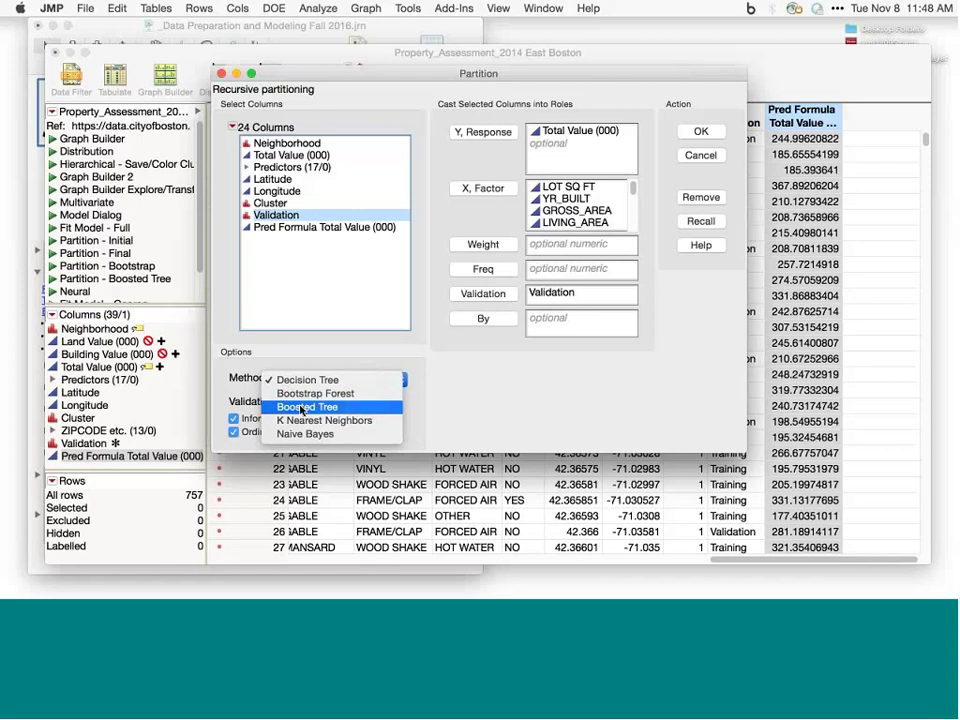
{"action": "left_click", "coordinate": [450, 456]}
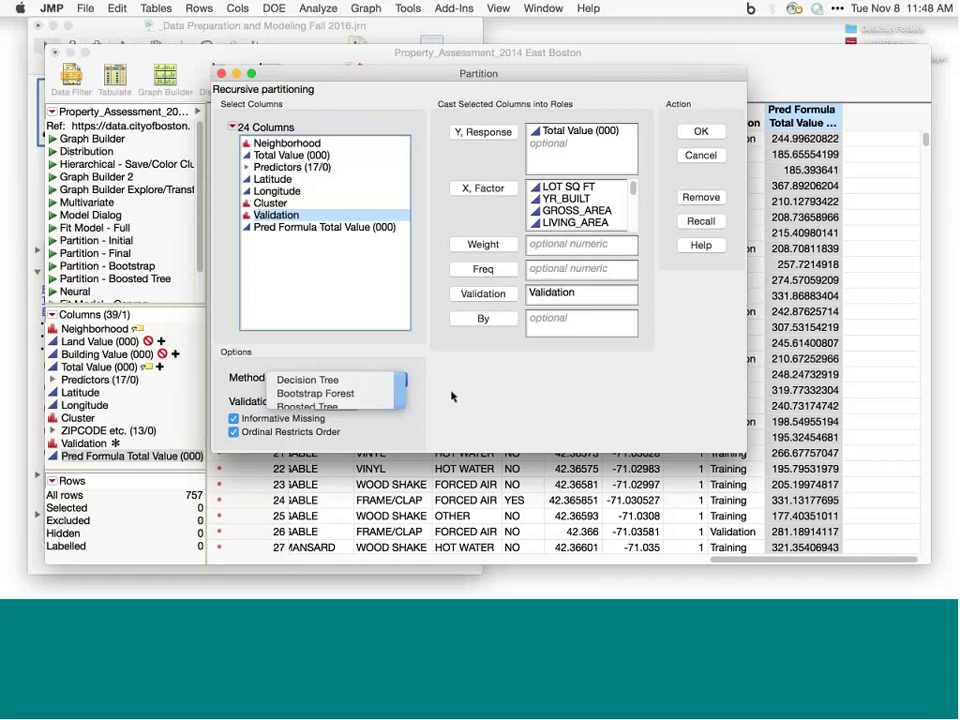
{"action": "left_click", "coordinate": [702, 133]}
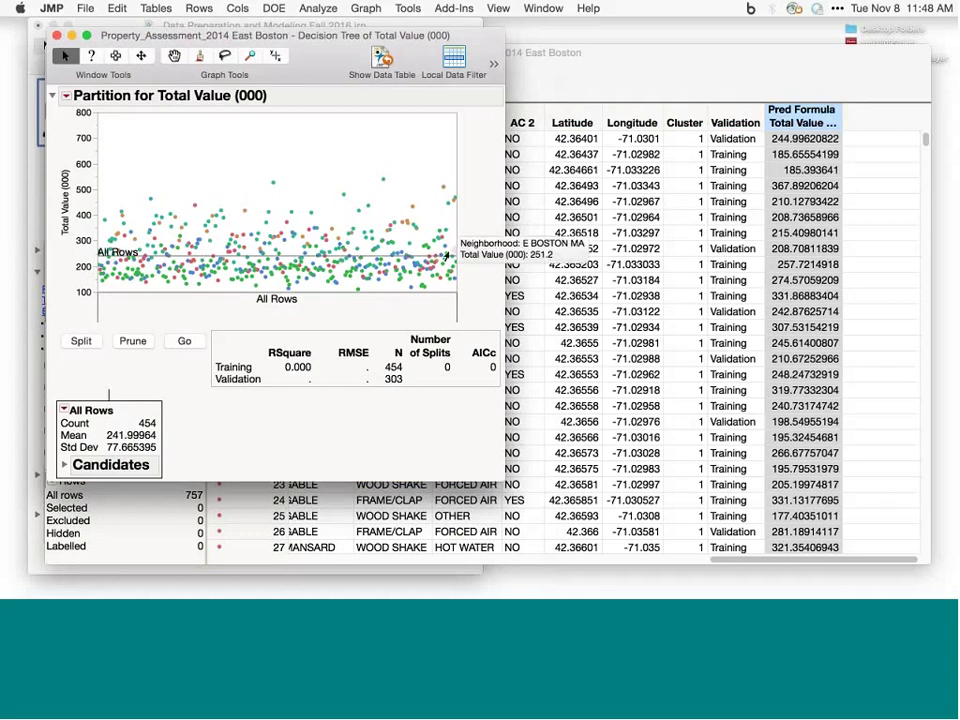
Step: Inspect the neighborhood and Total Value of individual points in the partition plot
{"action": "mouse_move", "coordinate": [270, 189]}
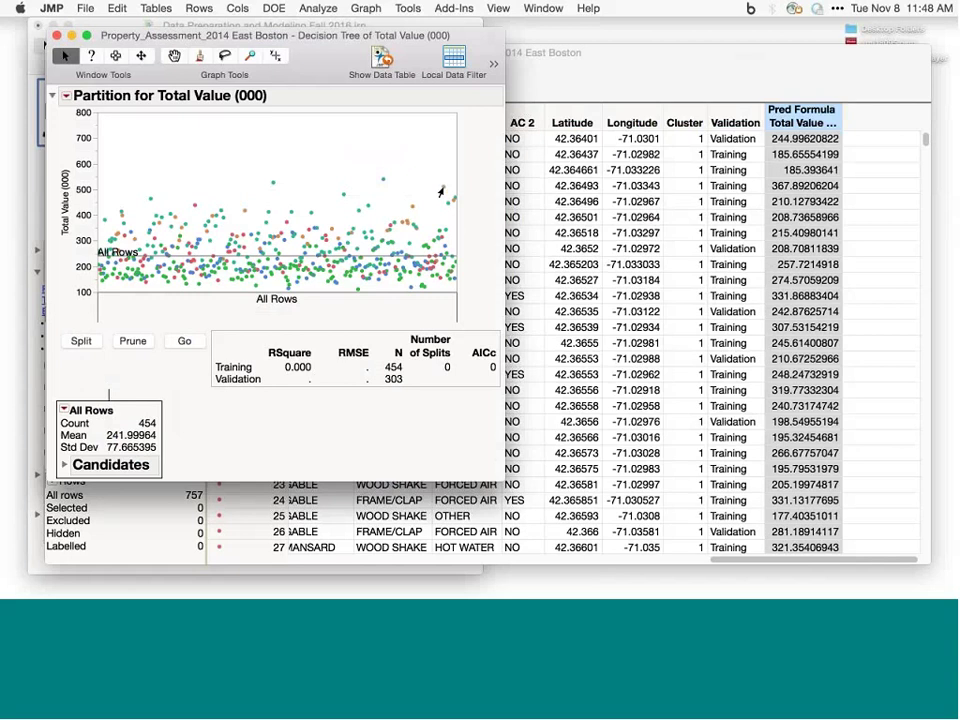
{"action": "mouse_move", "coordinate": [440, 192]}
{"action": "mouse_move", "coordinate": [356, 287]}
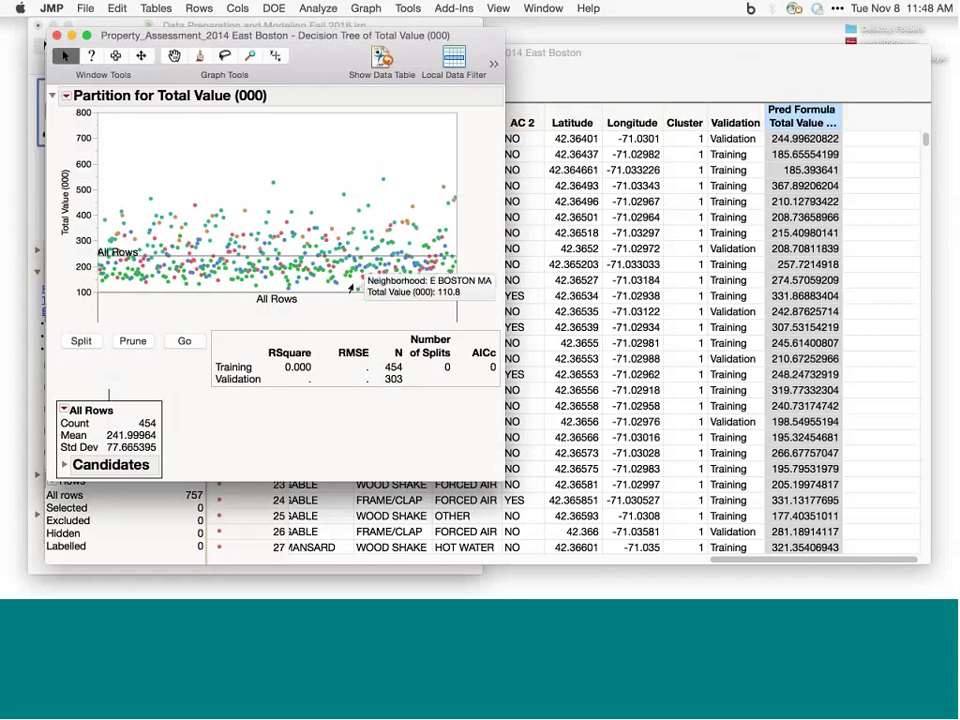
Step: Examine the split candidates of the All Rows node, comparing Candidate SS, LogWorth and Cut Point across the terms
{"action": "left_click_drag", "start_coordinate": [202, 358], "coordinate": [204, 380]}
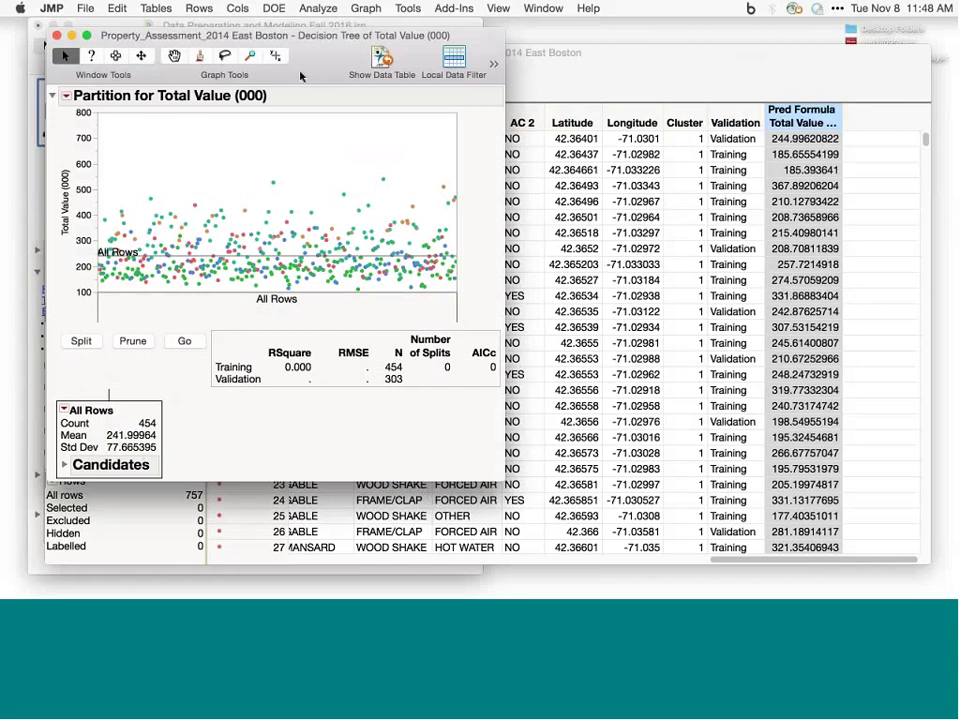
{"action": "left_click_drag", "start_coordinate": [313, 68], "coordinate": [322, 53]}
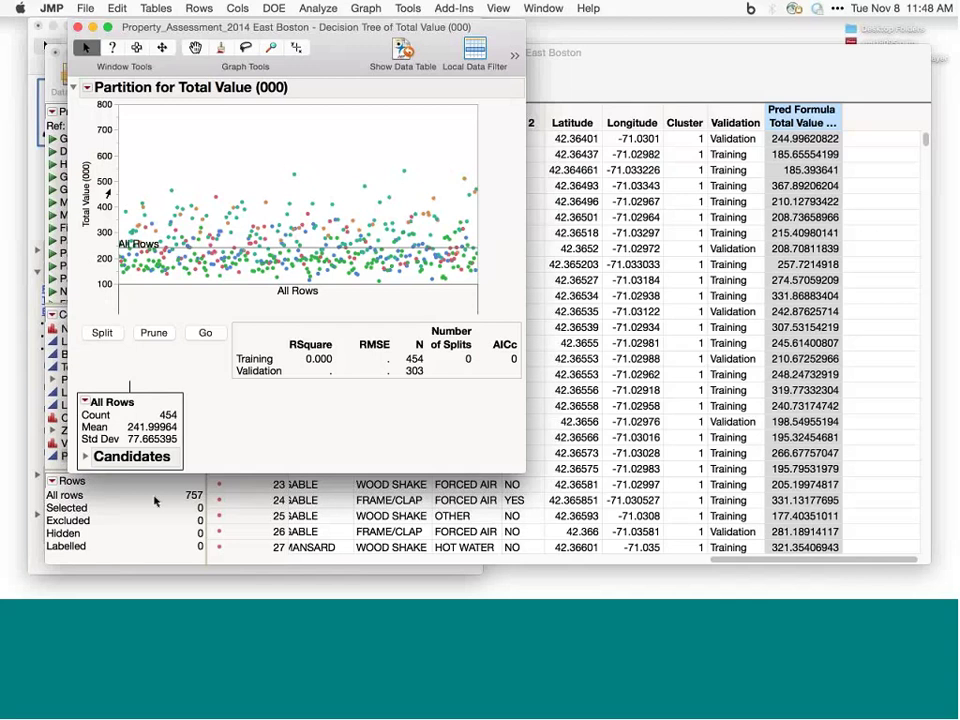
{"action": "left_click", "coordinate": [85, 456]}
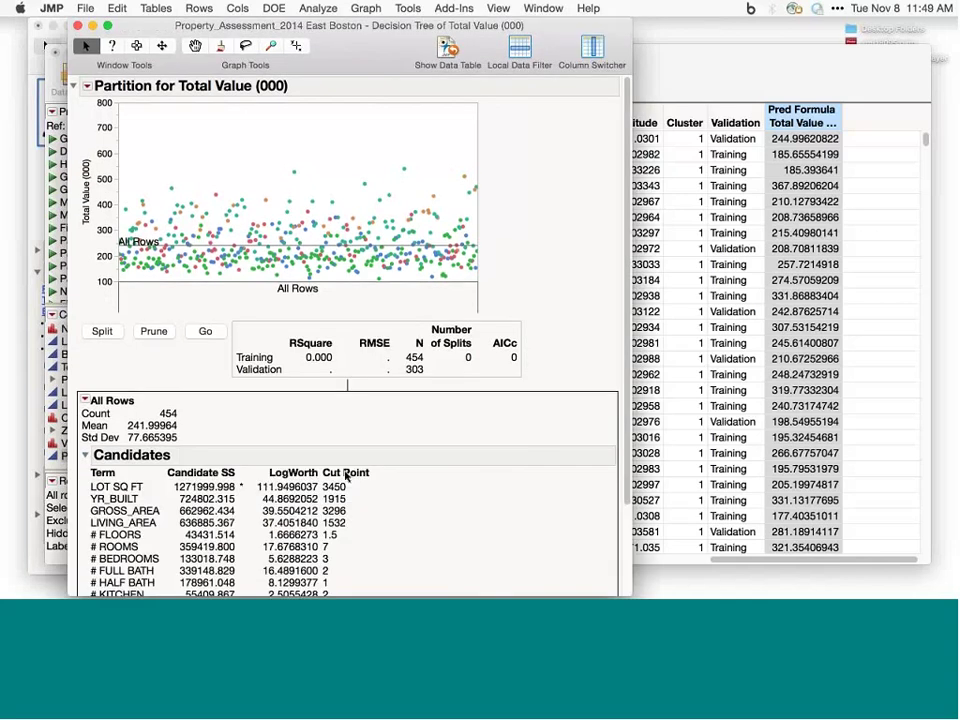
{"action": "scroll", "coordinate": [353, 478], "scroll_direction": "down", "scroll_amount": 3}
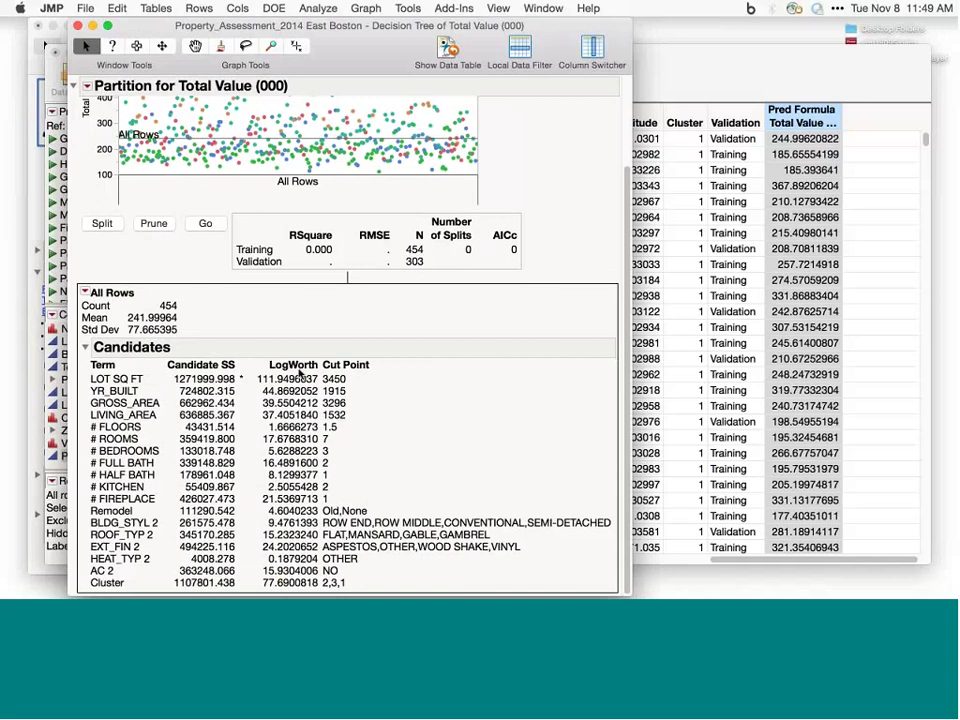
{"action": "mouse_move", "coordinate": [299, 372]}
{"action": "mouse_move", "coordinate": [240, 380]}
{"action": "left_mouse_down"}
{"action": "mouse_move", "coordinate": [246, 386]}
{"action": "mouse_move", "coordinate": [230, 378]}
{"action": "mouse_move", "coordinate": [238, 390]}
{"action": "left_mouse_up"}
{"action": "left_click_drag", "start_coordinate": [327, 388], "coordinate": [351, 392]}
{"action": "left_click", "coordinate": [84, 347]}
Step: Split the decision tree twice manually, and run automatic splitting based on the validation data
{"action": "left_click", "coordinate": [98, 507]}
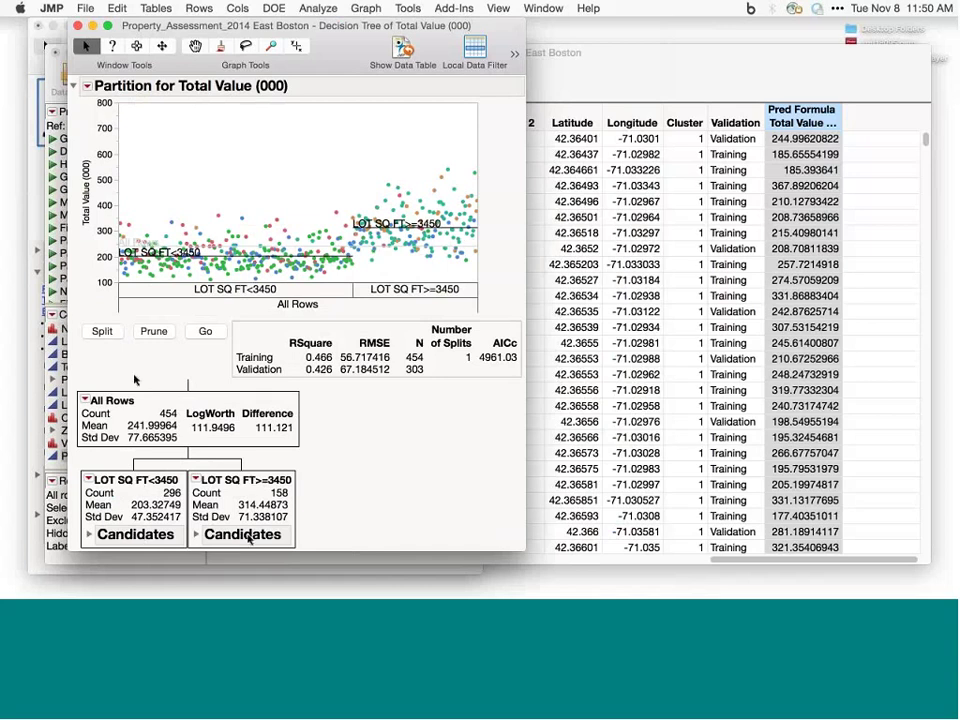
{"action": "left_click", "coordinate": [102, 331]}
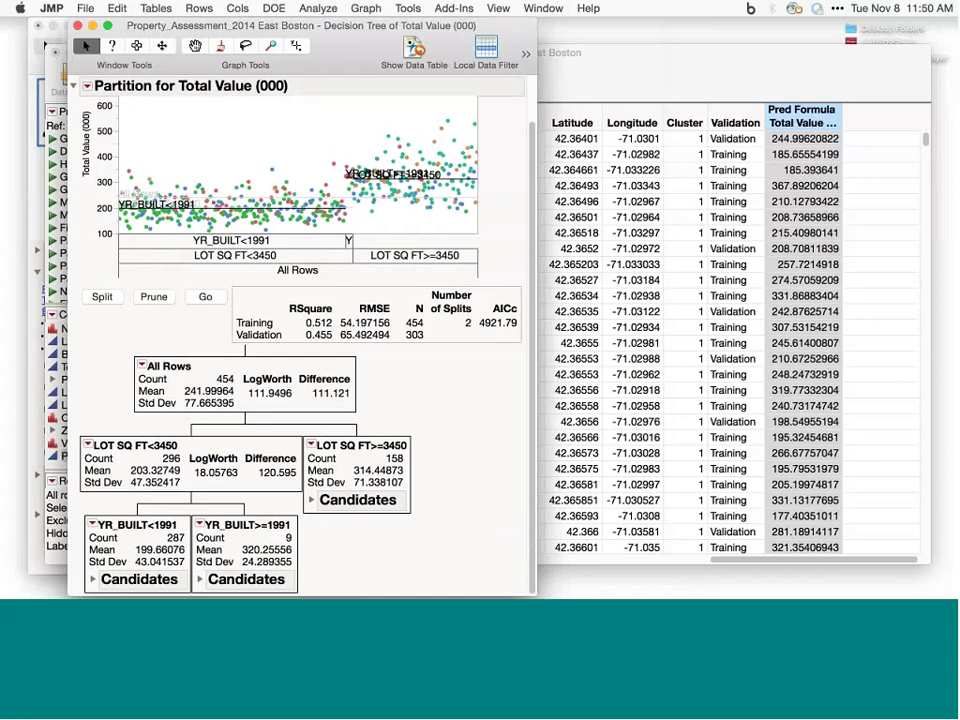
{"action": "left_click", "coordinate": [205, 298]}
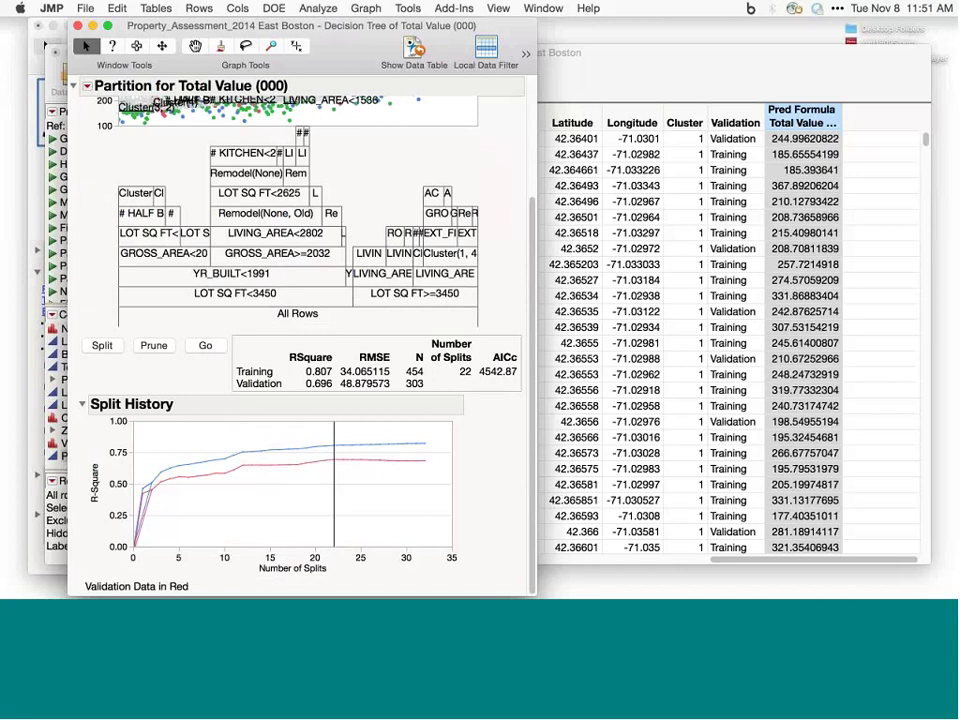
Step: Show the Small Tree View and the Column Contributions report for the Total Value (000) partition
{"action": "scroll", "coordinate": [166, 233], "scroll_direction": "up", "scroll_amount": 2}
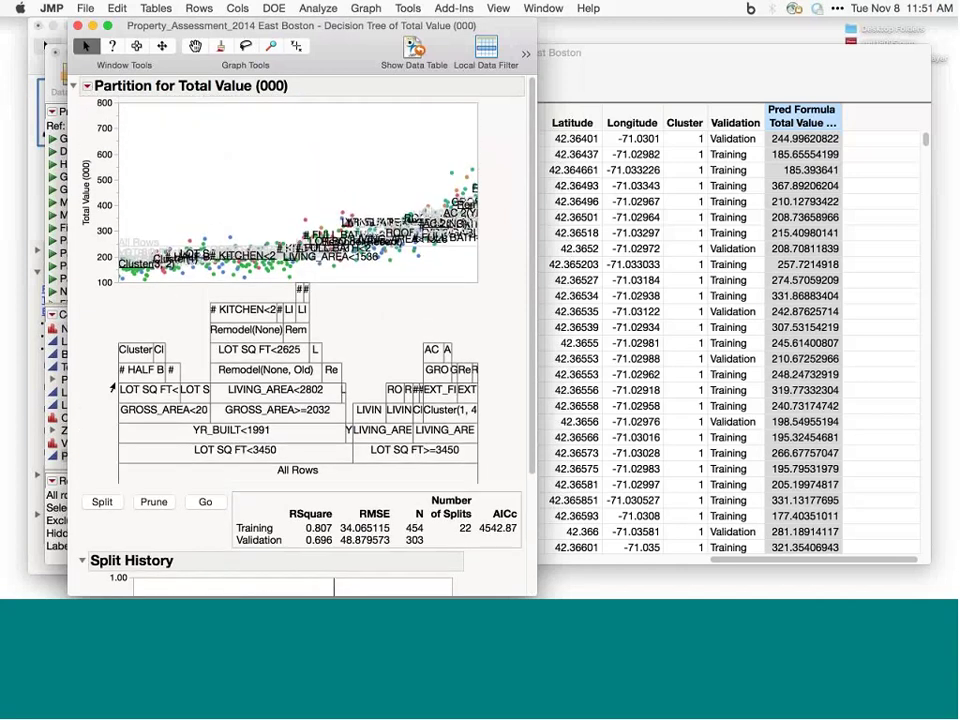
{"action": "left_click", "coordinate": [87, 88]}
{"action": "left_click", "coordinate": [172, 229]}
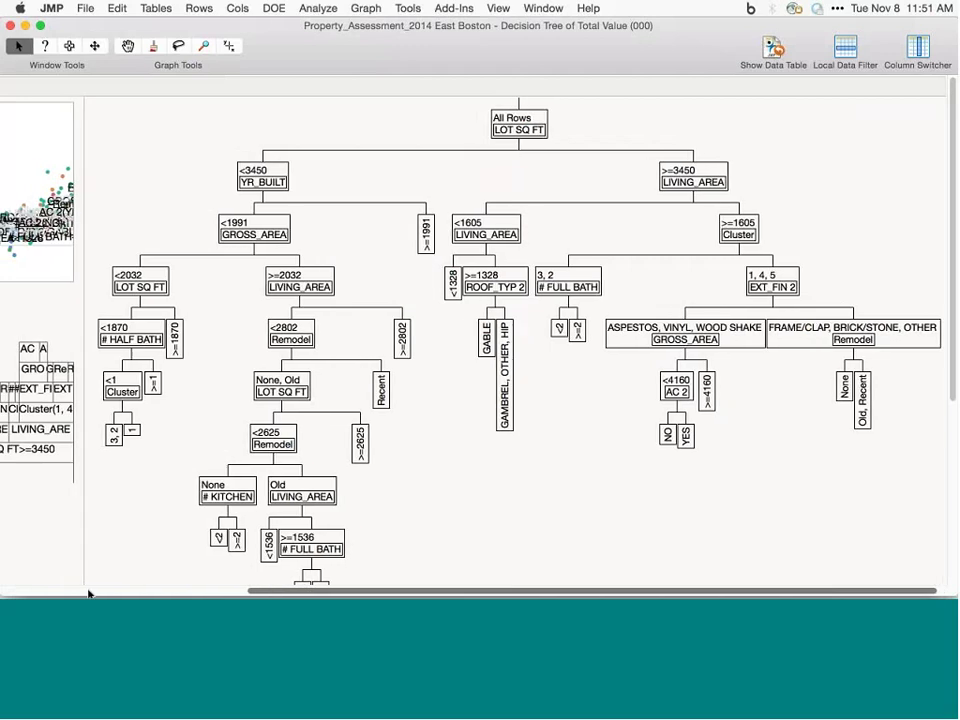
{"action": "left_click", "coordinate": [90, 594]}
{"action": "left_click", "coordinate": [18, 88]}
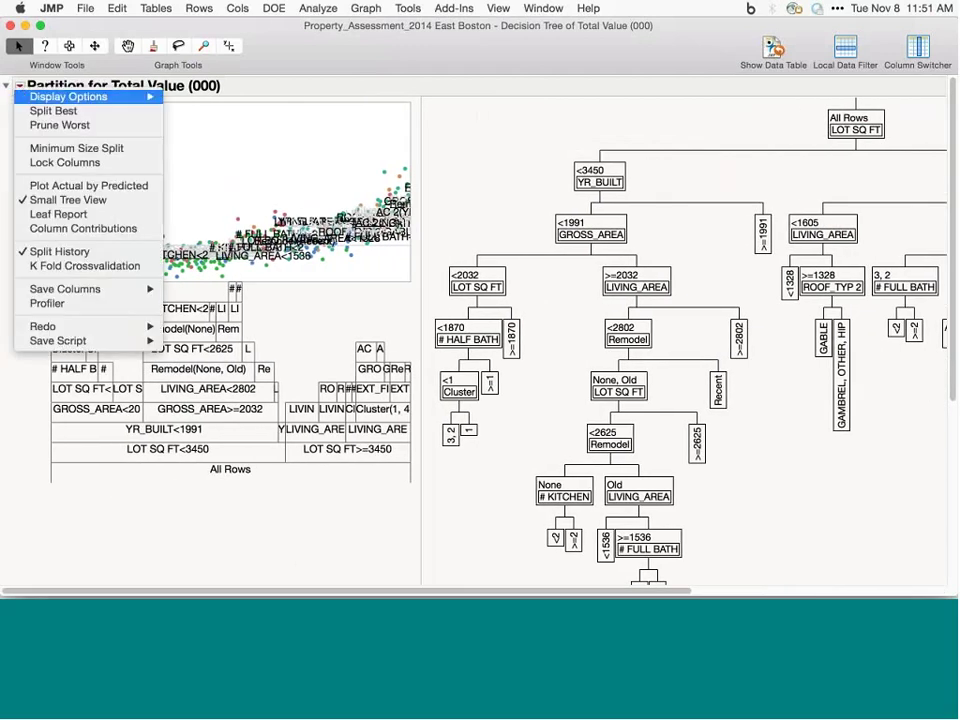
{"action": "left_click", "coordinate": [80, 227]}
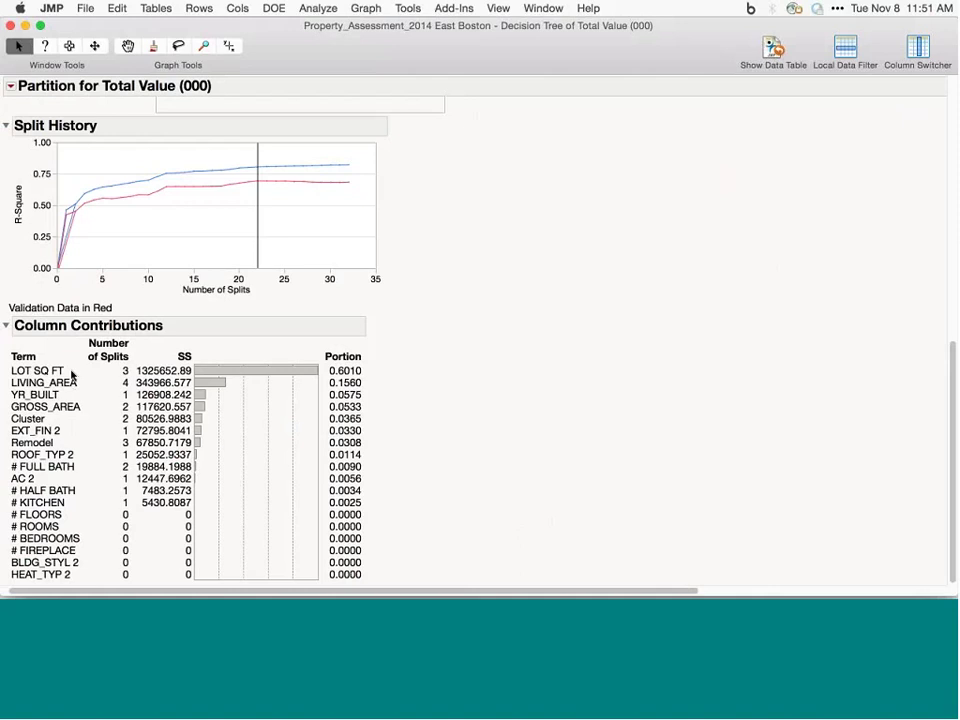
Step: Examine the strongest terms in the partition's Column Contributions, from LOT SQ FT down to Remodel
{"action": "left_click_drag", "start_coordinate": [62, 371], "coordinate": [65, 448]}
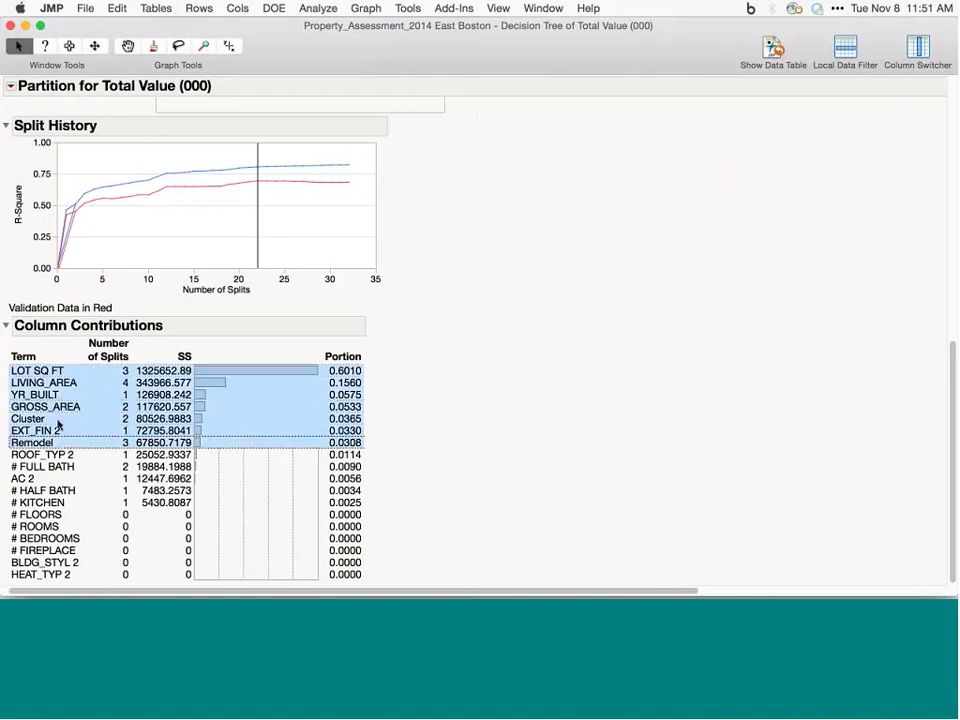
{"action": "left_click", "coordinate": [42, 371]}
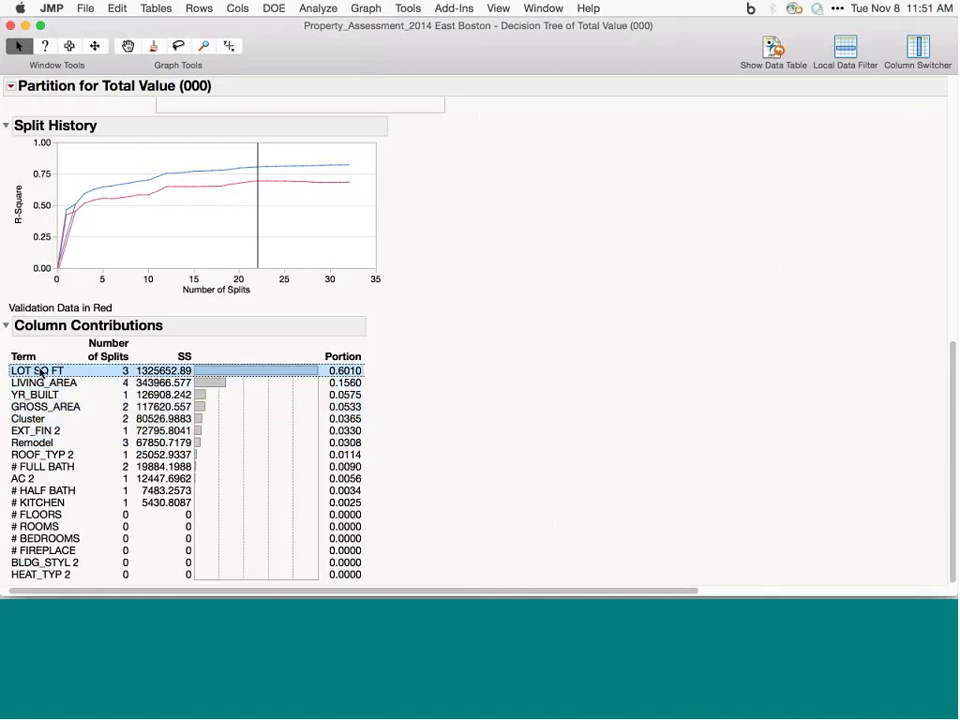
{"action": "left_click", "coordinate": [52, 385]}
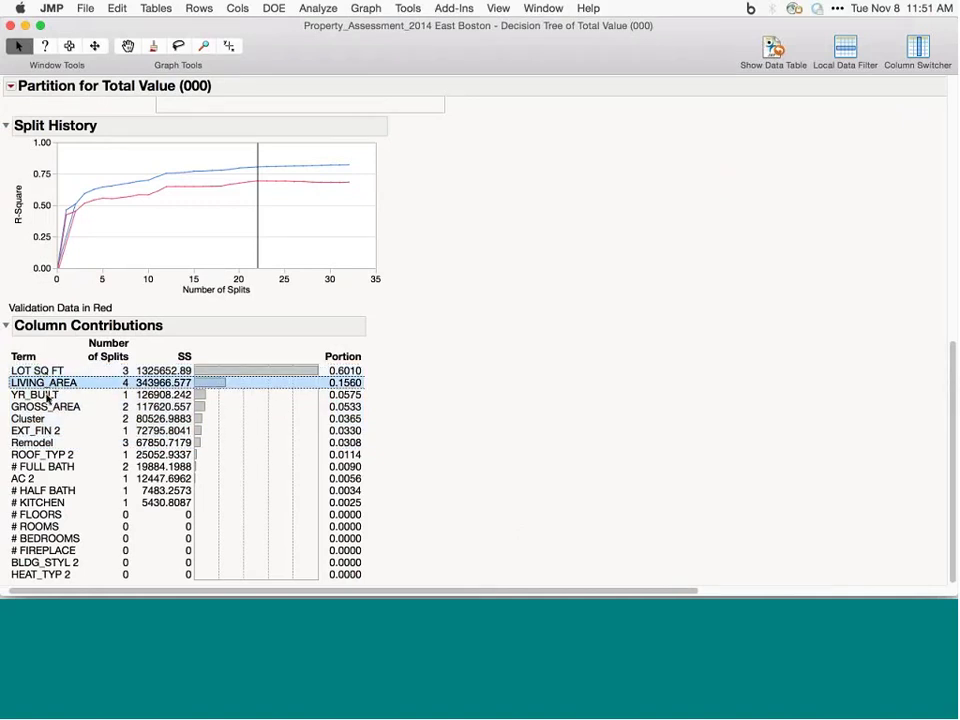
{"action": "left_click", "coordinate": [45, 395]}
{"action": "left_click", "coordinate": [42, 407]}
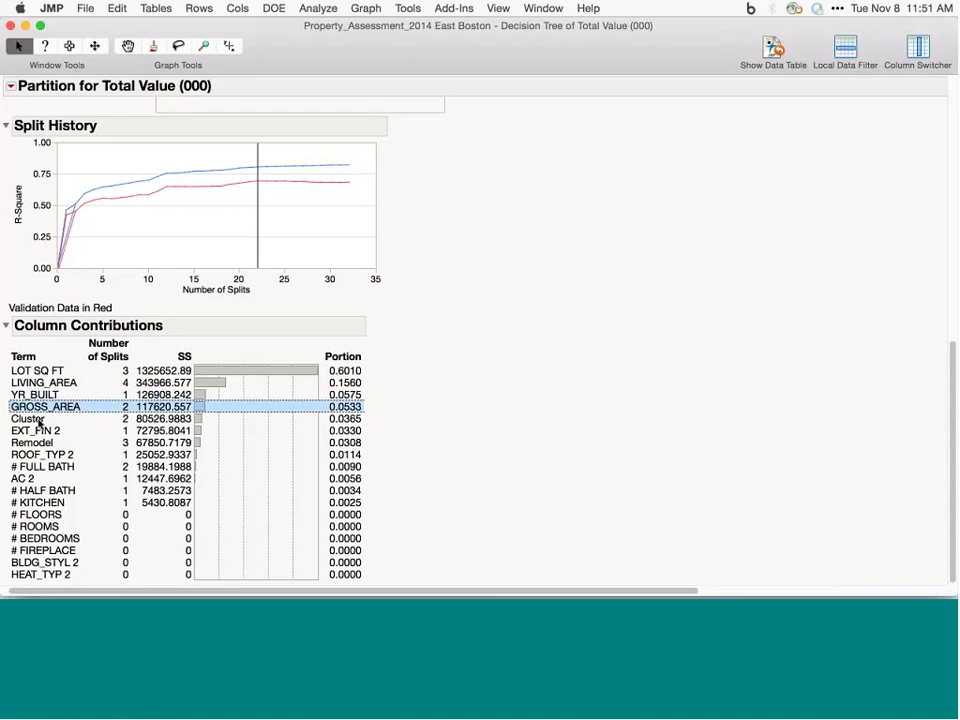
{"action": "left_click", "coordinate": [40, 420]}
{"action": "left_click", "coordinate": [28, 431]}
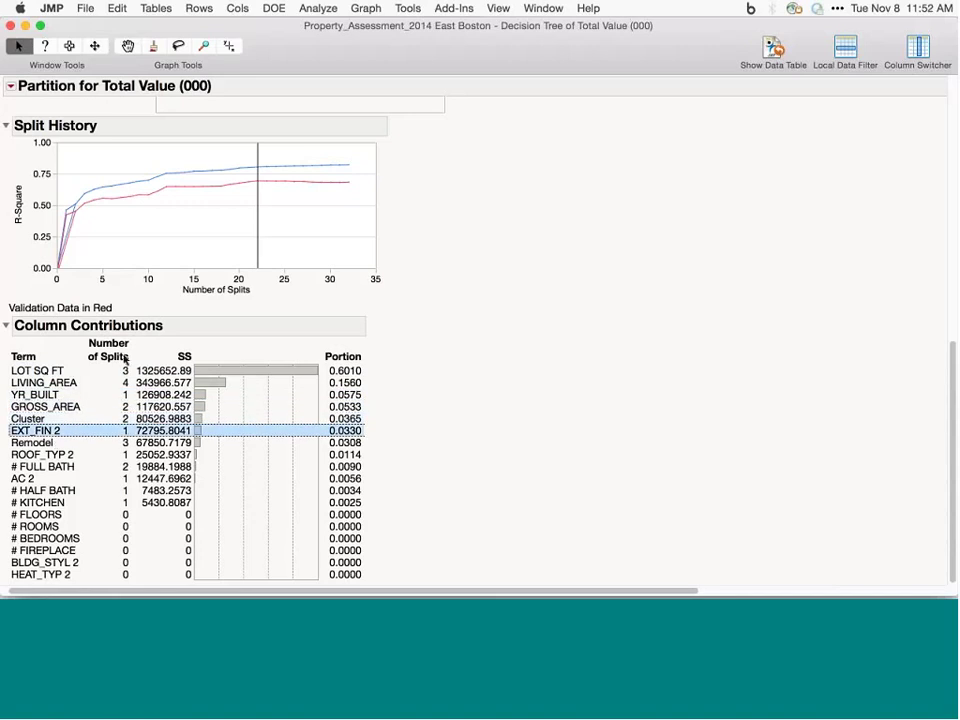
{"action": "scroll", "coordinate": [133, 364], "scroll_direction": "up", "scroll_amount": 10}
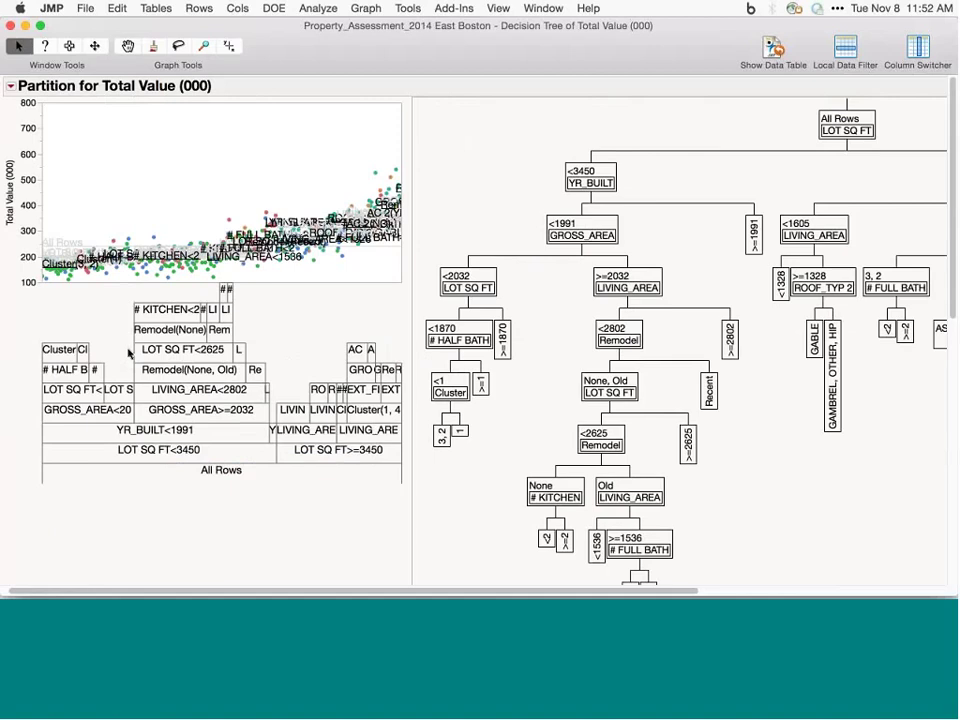
Step: Close the decision tree report without applying any further partition options
{"action": "left_click", "coordinate": [10, 86]}
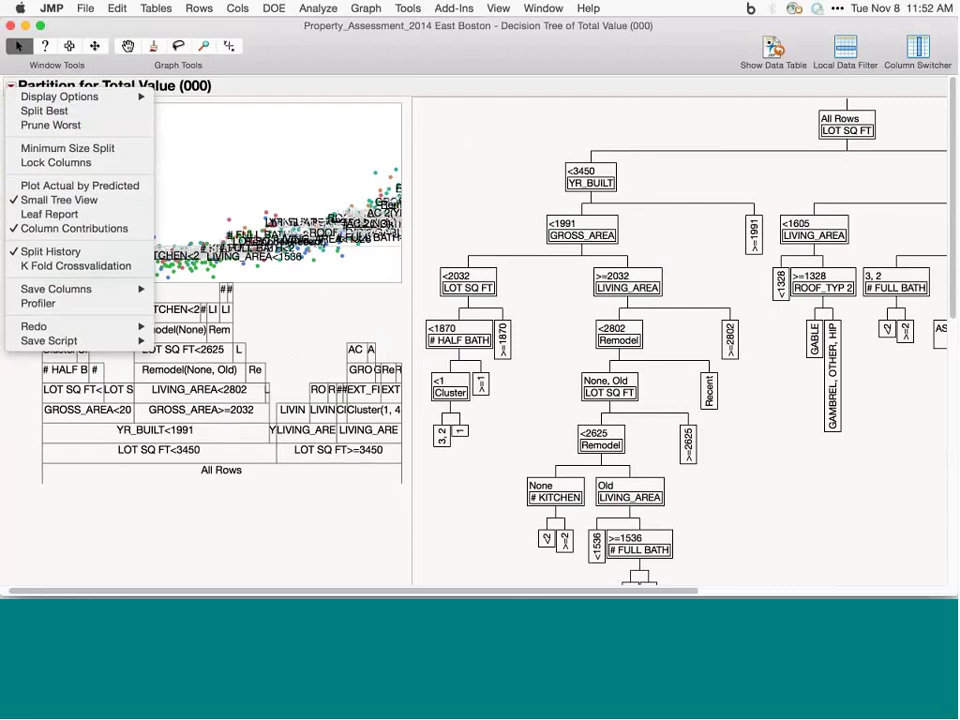
{"action": "left_click", "coordinate": [10, 24]}
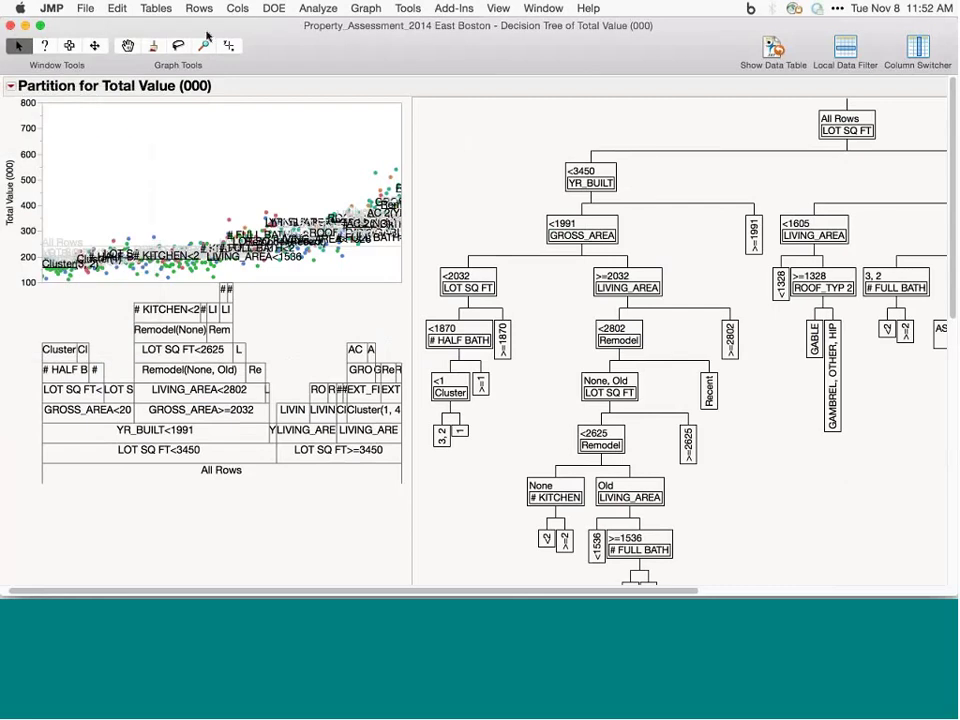
{"action": "left_click", "coordinate": [12, 25]}
Step: Set up a Bootstrap Forest with the recalled roles: Total Value (000) as response, the same factors and Validation as the validation column
{"action": "left_click", "coordinate": [316, 9]}
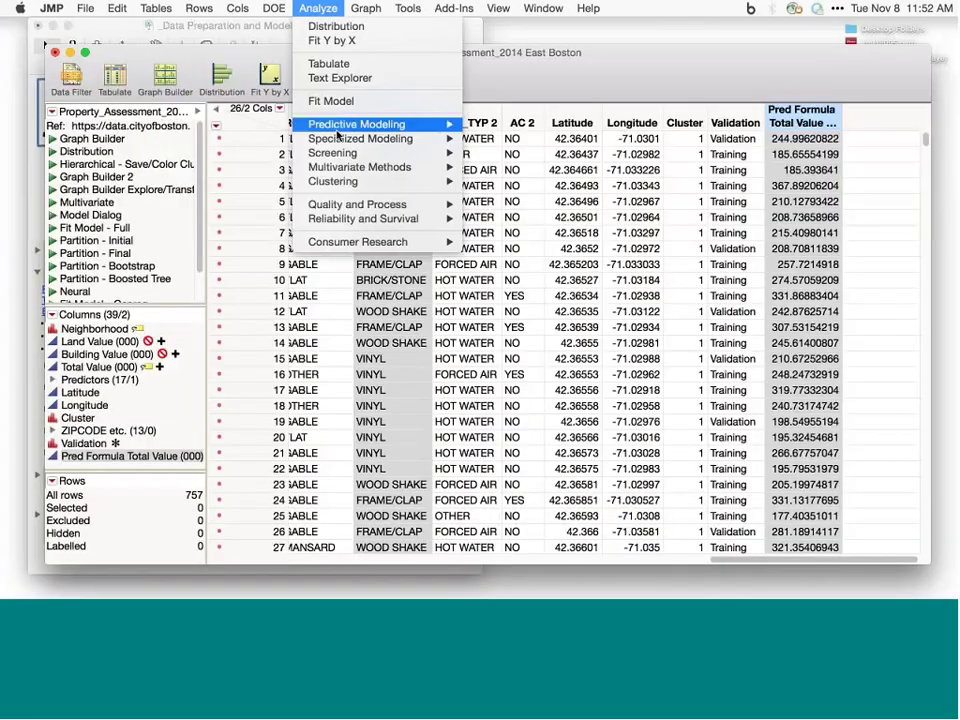
{"action": "mouse_move", "coordinate": [447, 131]}
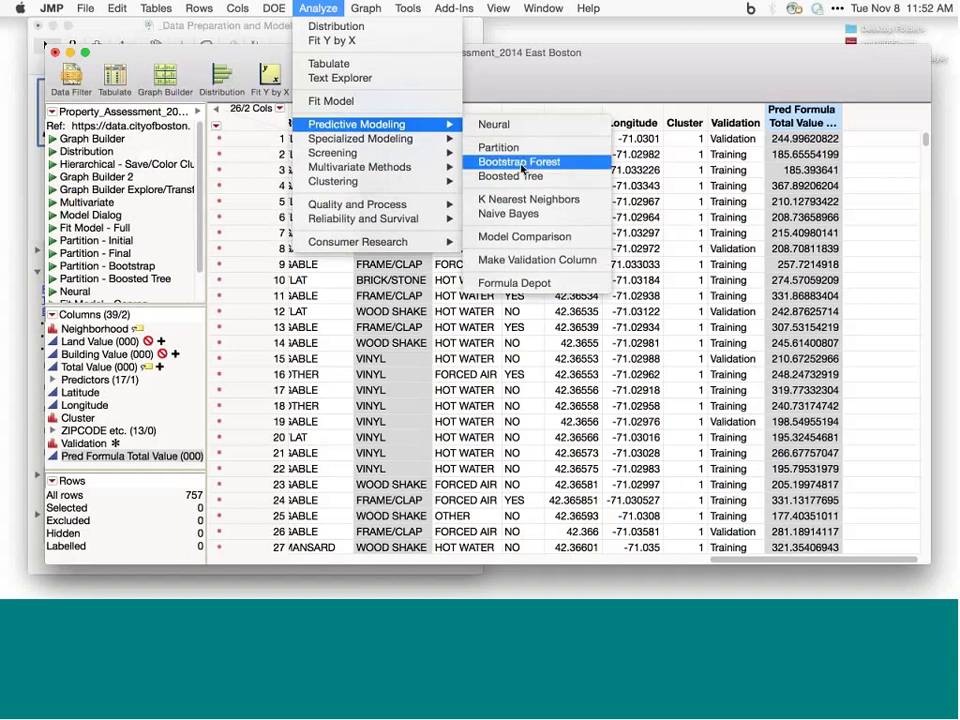
{"action": "left_click", "coordinate": [521, 168]}
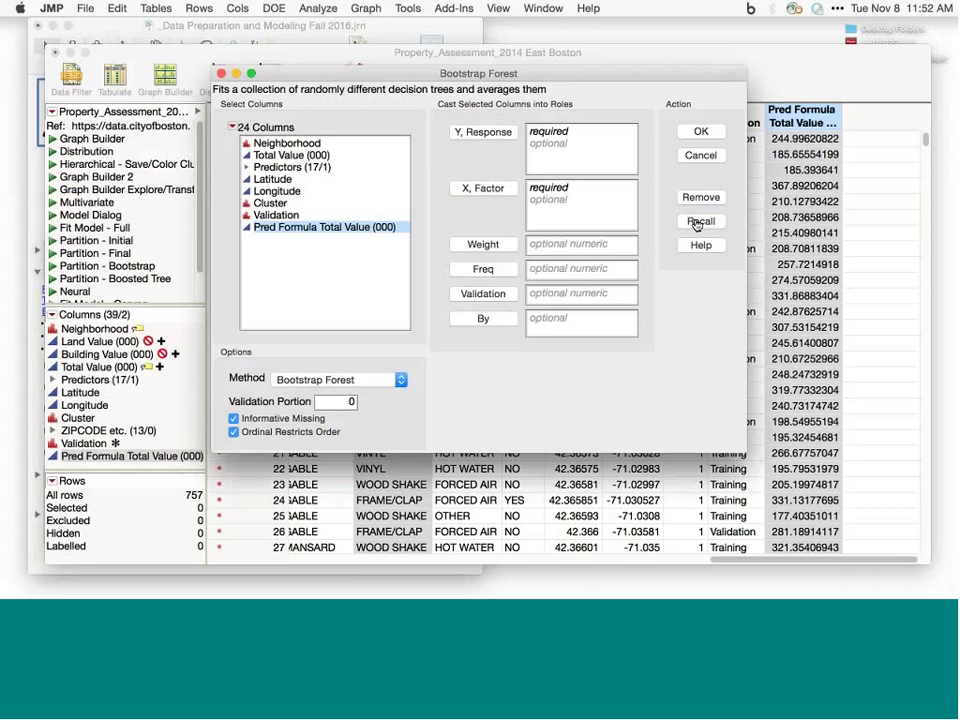
{"action": "left_click", "coordinate": [697, 222]}
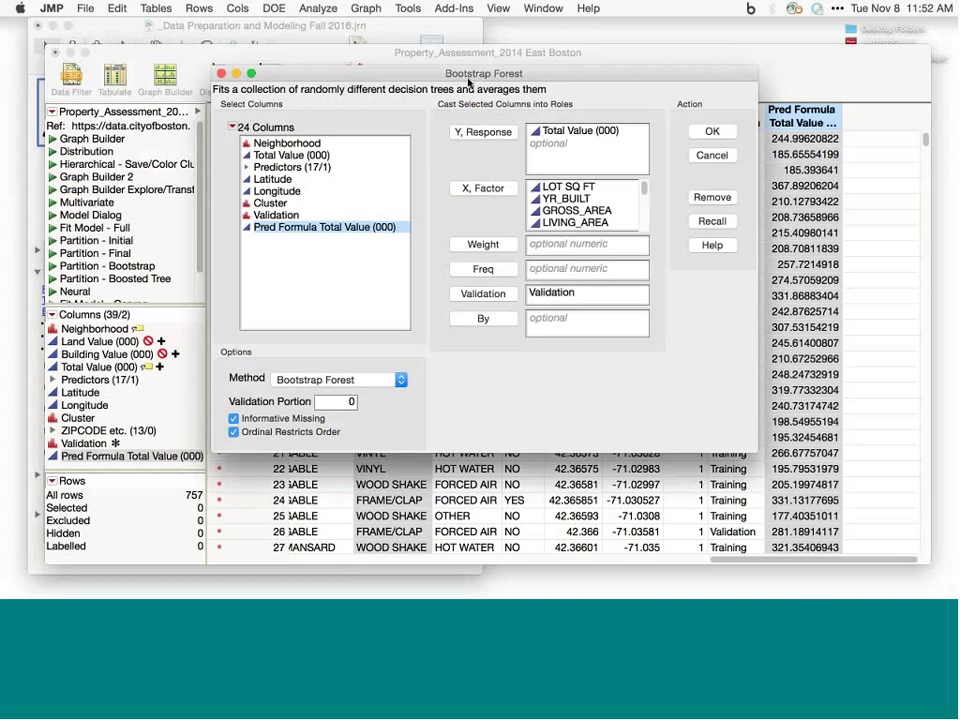
{"action": "left_click_drag", "start_coordinate": [468, 82], "coordinate": [337, 116]}
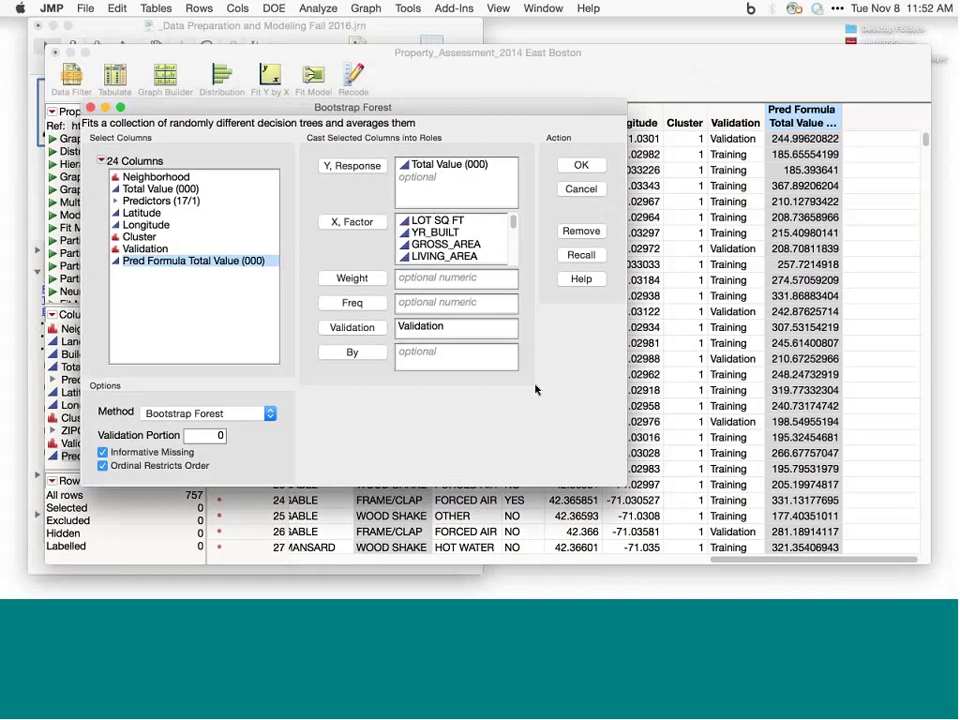
{"action": "left_click", "coordinate": [580, 165]}
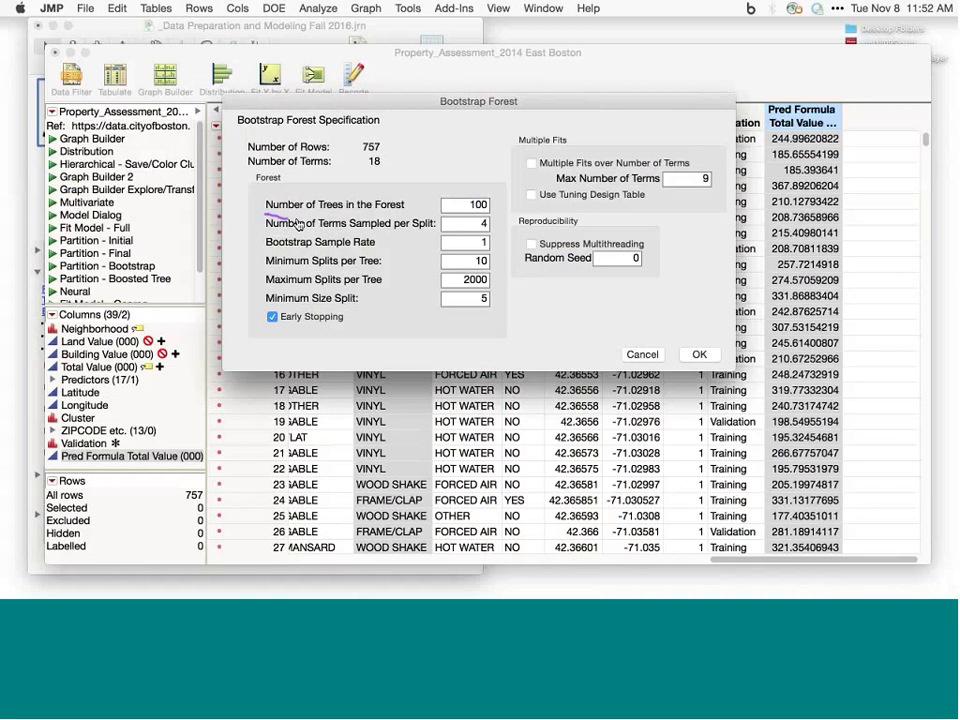
Step: Run the bootstrap forest with the default specification of 100 trees, 4 terms sampled per split and random seed 0
{"action": "left_click_drag", "start_coordinate": [265, 213], "coordinate": [405, 210]}
{"action": "mouse_move", "coordinate": [320, 211]}
{"action": "left_mouse_down"}
{"action": "mouse_move", "coordinate": [343, 219]}
{"action": "mouse_move", "coordinate": [405, 212]}
{"action": "left_mouse_up"}
{"action": "mouse_move", "coordinate": [525, 266]}
{"action": "left_mouse_down"}
{"action": "mouse_move", "coordinate": [572, 267]}
{"action": "mouse_move", "coordinate": [558, 270]}
{"action": "left_mouse_up"}
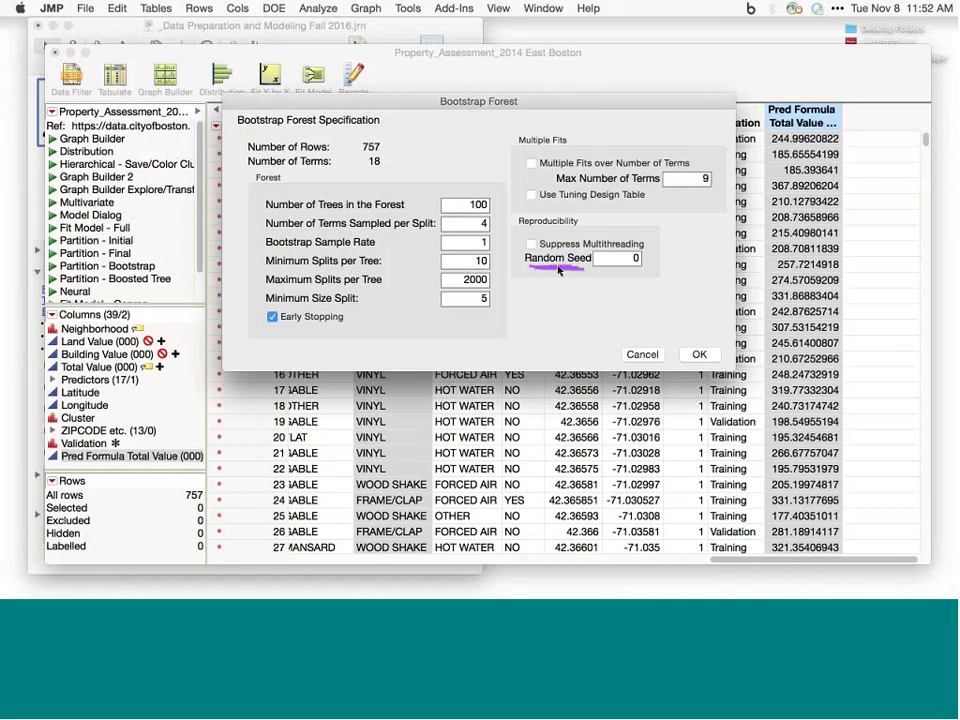
{"action": "left_click", "coordinate": [698, 355]}
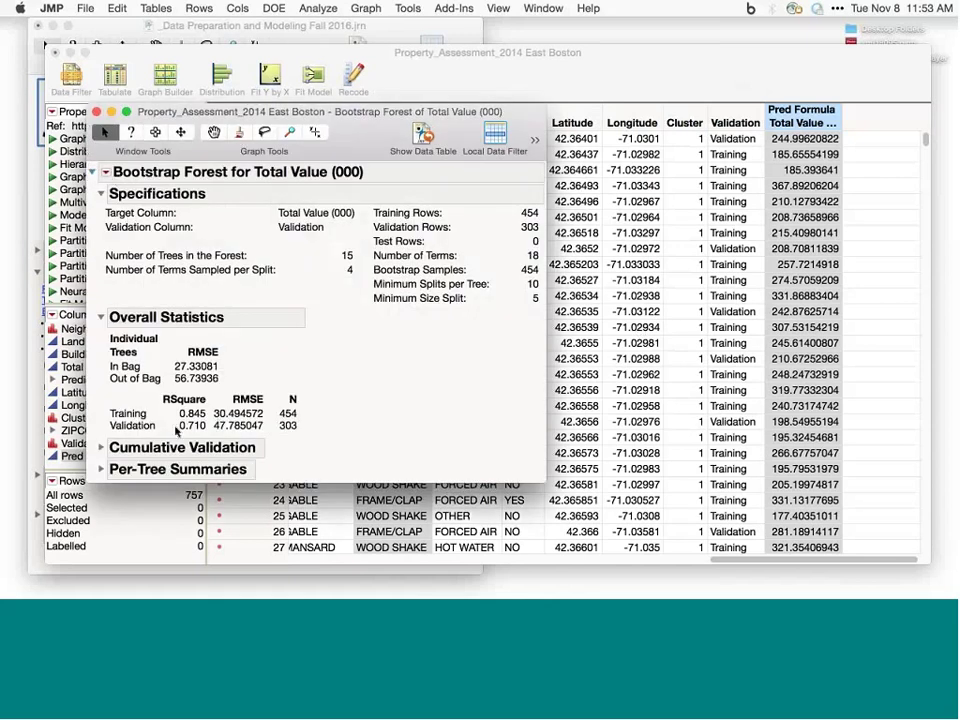
Step: Review the forest's training and validation fit, show Column Contributions, and select the terms LOT SQ FT through # FLOORS
{"action": "left_click_drag", "start_coordinate": [110, 421], "coordinate": [204, 421]}
{"action": "left_click", "coordinate": [106, 176]}
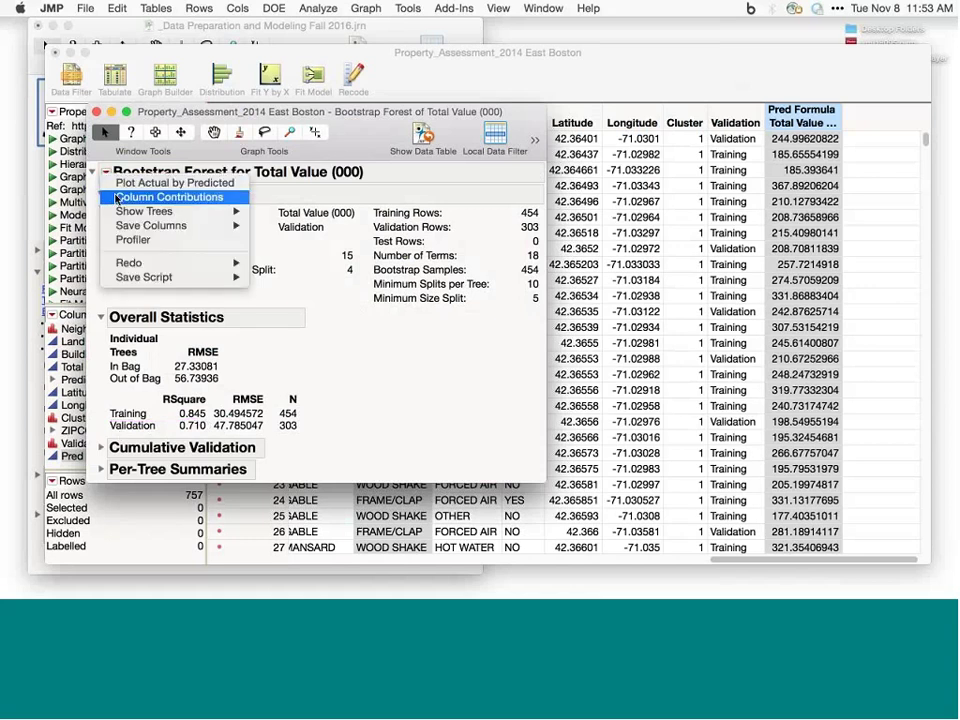
{"action": "left_click", "coordinate": [165, 197]}
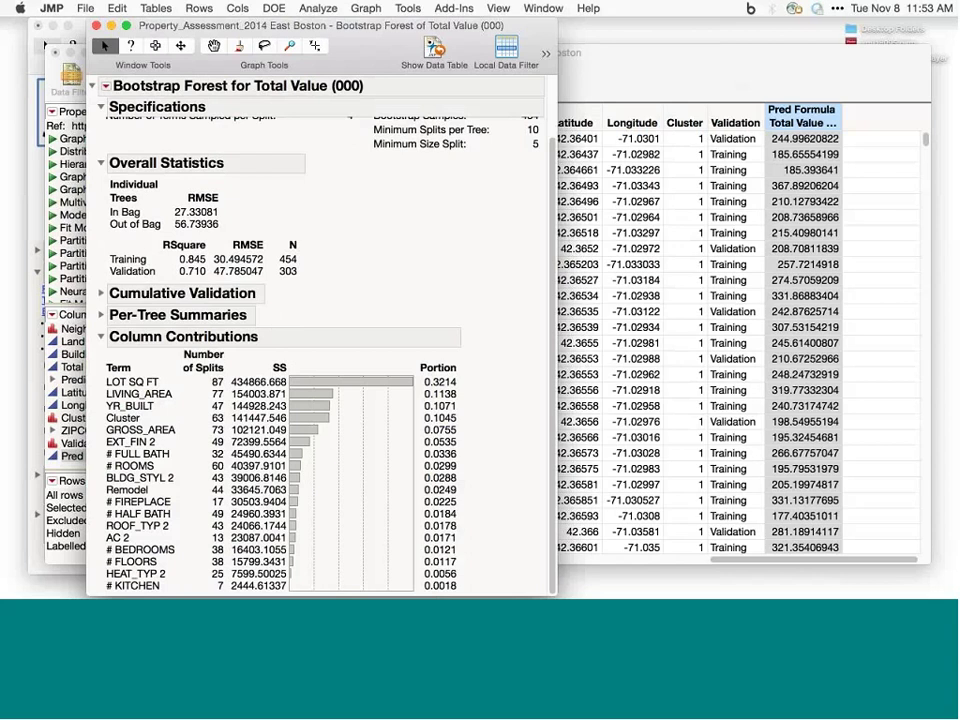
{"action": "left_click_drag", "start_coordinate": [130, 382], "coordinate": [157, 562]}
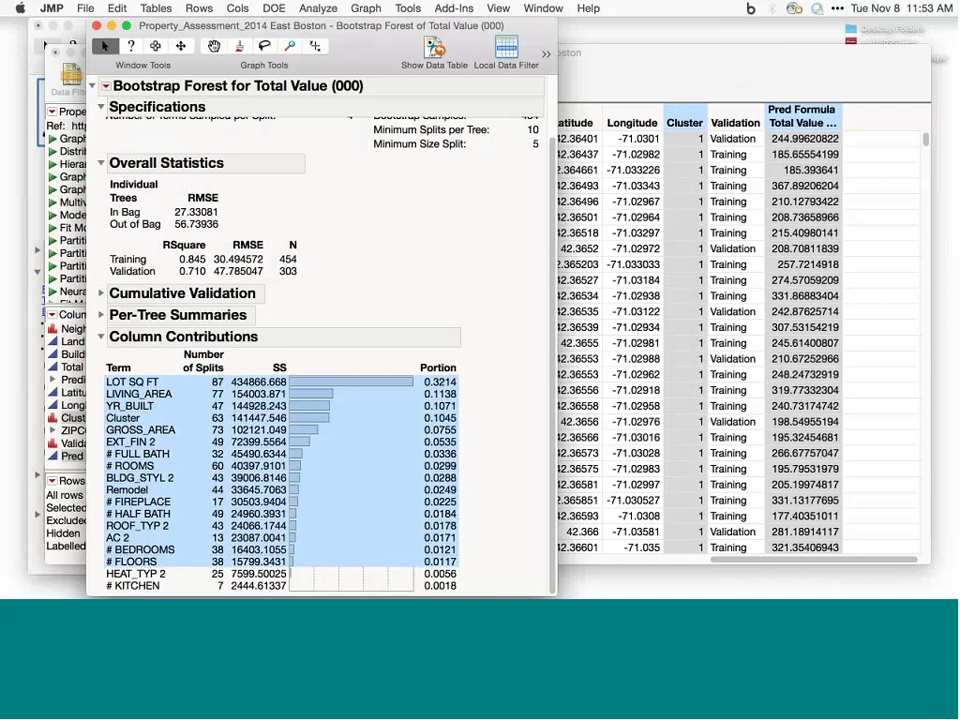
Step: Show the forest's trees with their variable names, and expand Tree Views and Tree1 to inspect its splits
{"action": "scroll", "coordinate": [139, 165], "scroll_direction": "up", "scroll_amount": 3}
{"action": "left_click", "coordinate": [106, 87]}
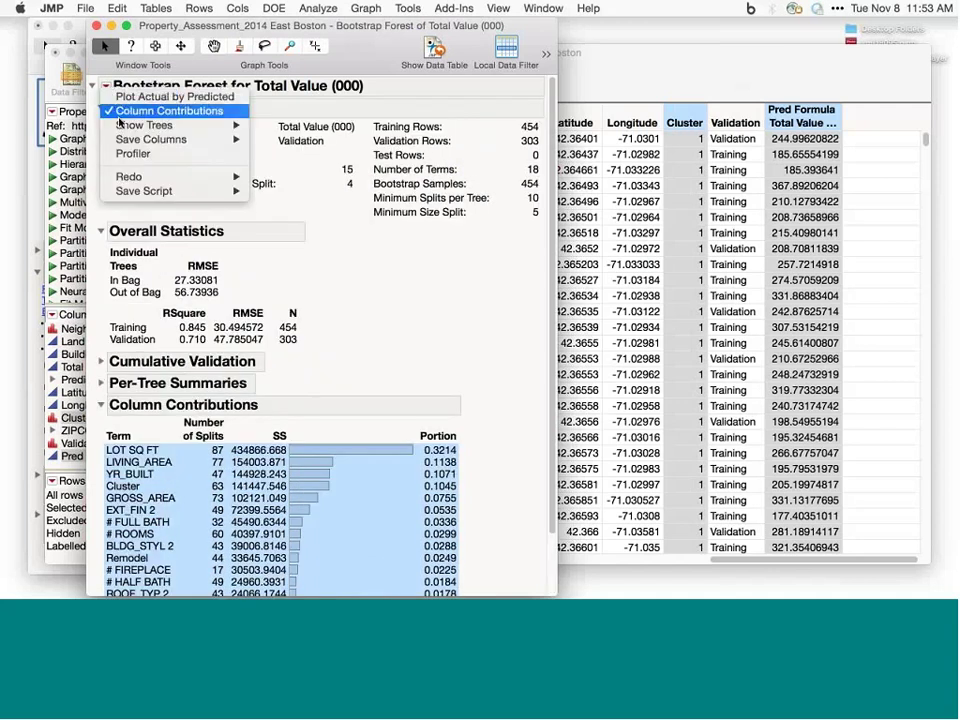
{"action": "mouse_move", "coordinate": [145, 125]}
{"action": "left_click", "coordinate": [296, 139]}
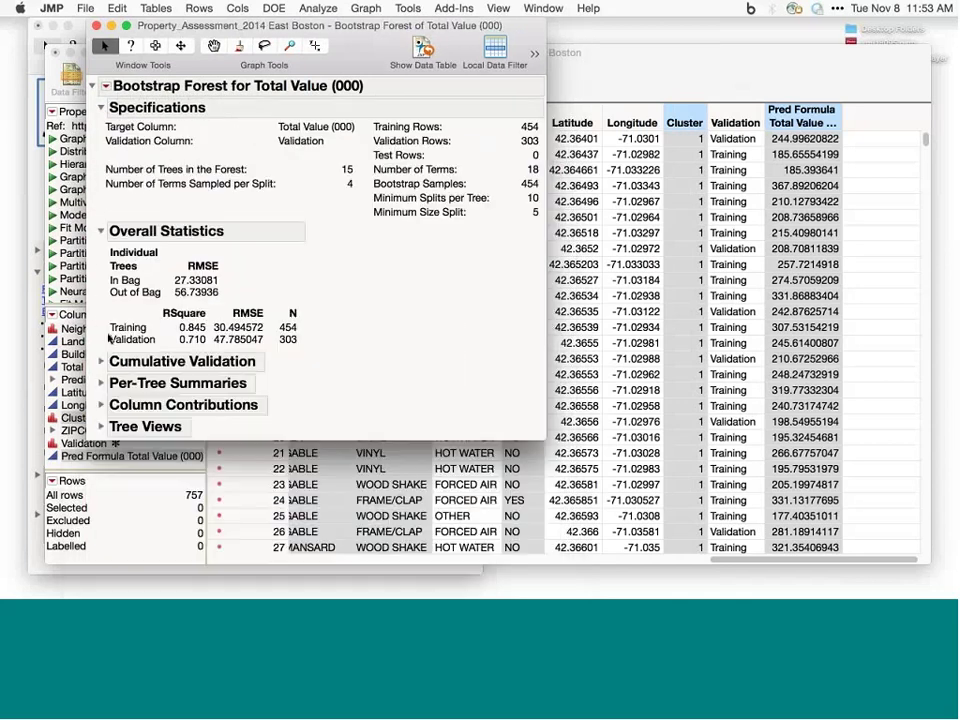
{"action": "left_click", "coordinate": [101, 424]}
{"action": "scroll", "coordinate": [101, 418], "scroll_direction": "down", "scroll_amount": 3}
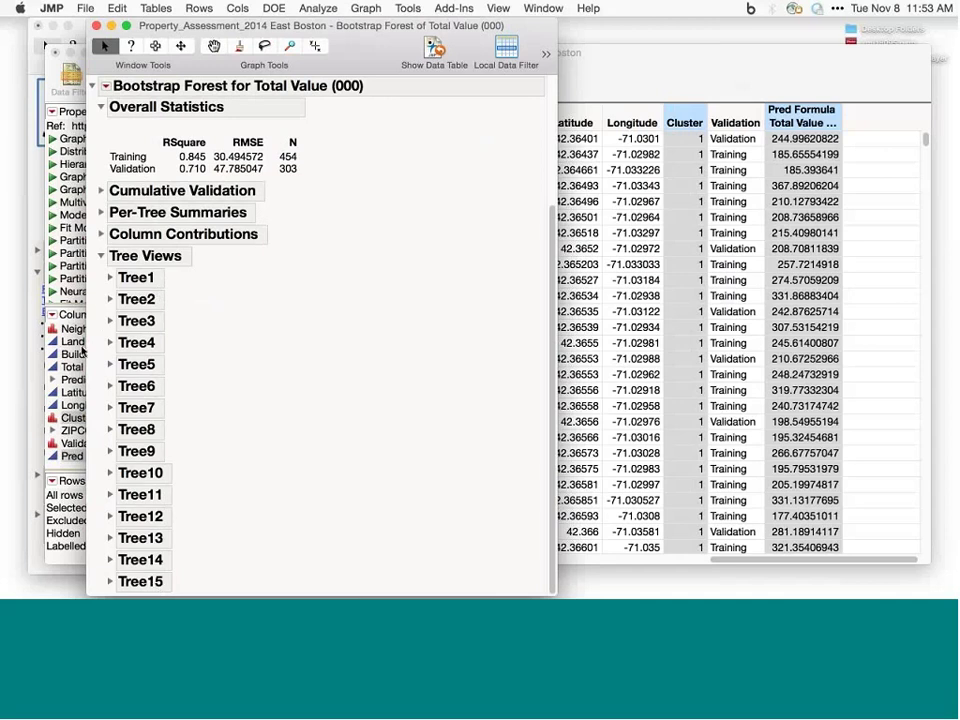
{"action": "left_click", "coordinate": [110, 277]}
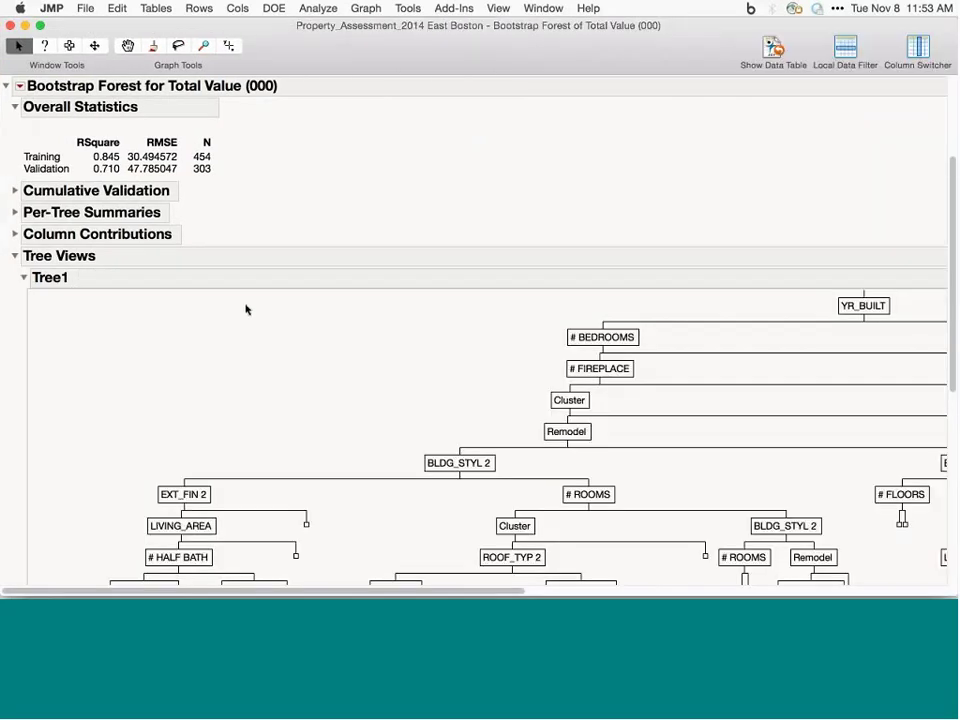
{"action": "scroll", "coordinate": [242, 310], "scroll_direction": "down", "scroll_amount": 2}
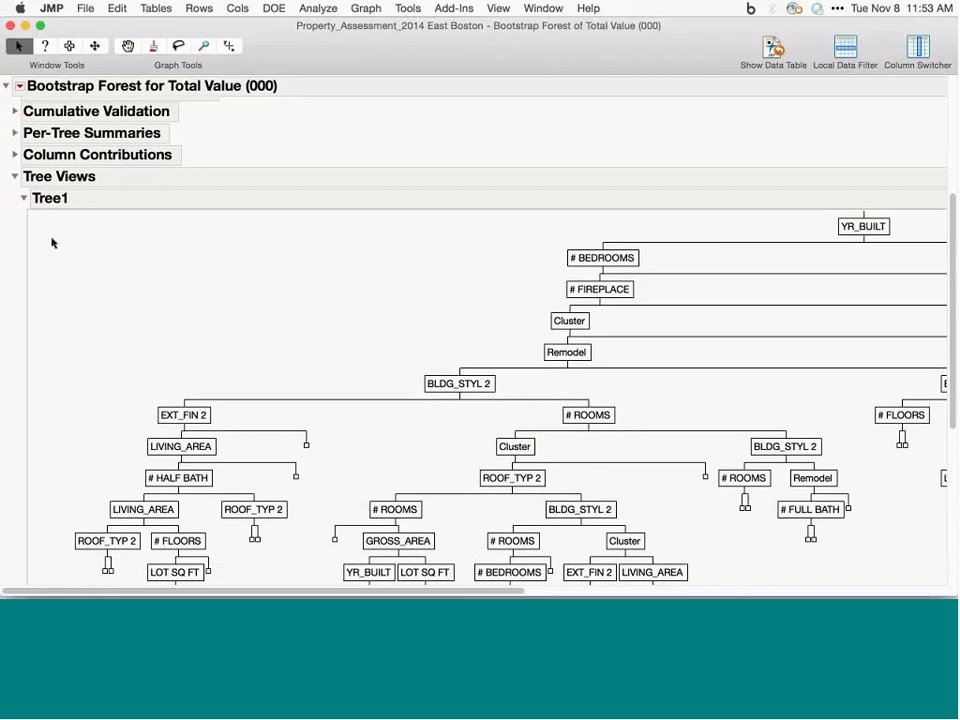
Step: Collapse Tree1, inspect the splits of Tree2, collapse Tree Views and close the Bootstrap Forest report
{"action": "scroll", "coordinate": [40, 255], "scroll_direction": "up", "scroll_amount": 2}
{"action": "left_click", "coordinate": [24, 266]}
{"action": "left_click", "coordinate": [23, 300]}
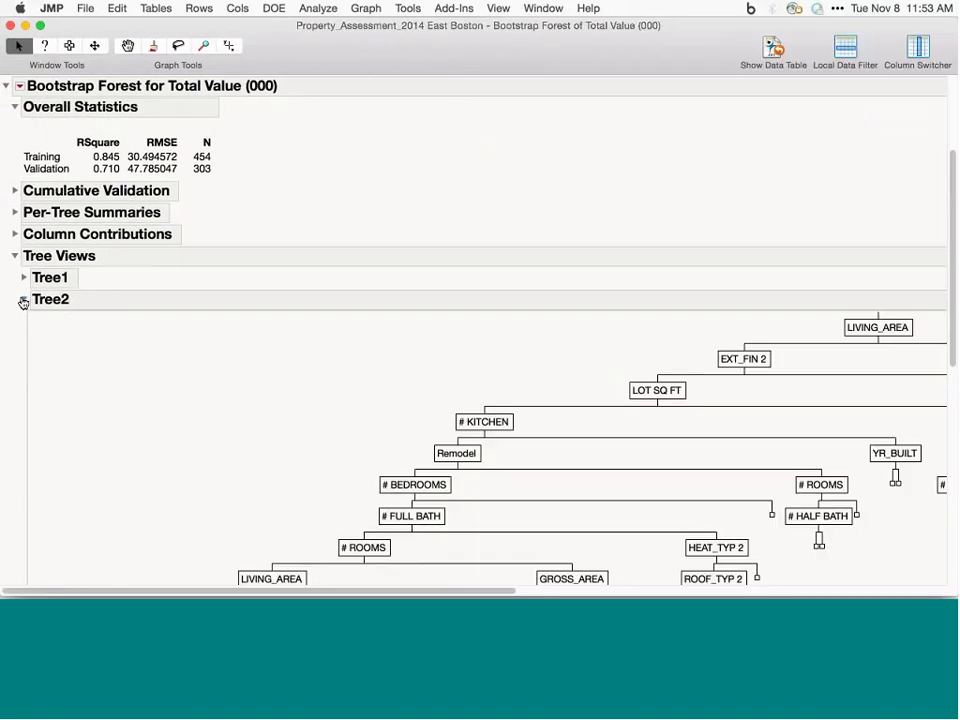
{"action": "left_click", "coordinate": [23, 301]}
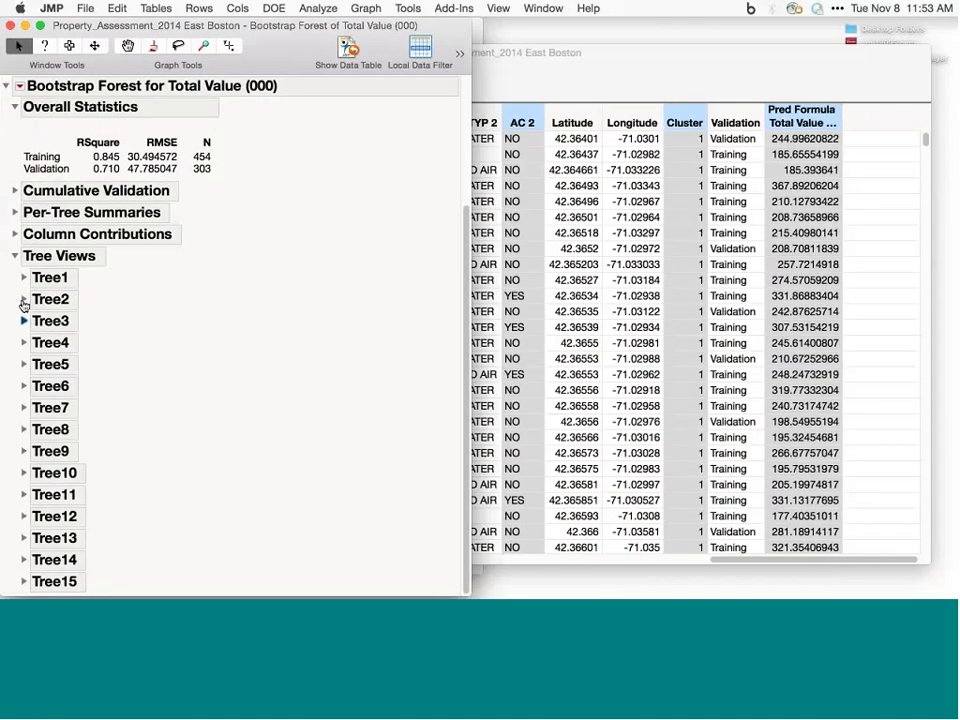
{"action": "left_click", "coordinate": [15, 256]}
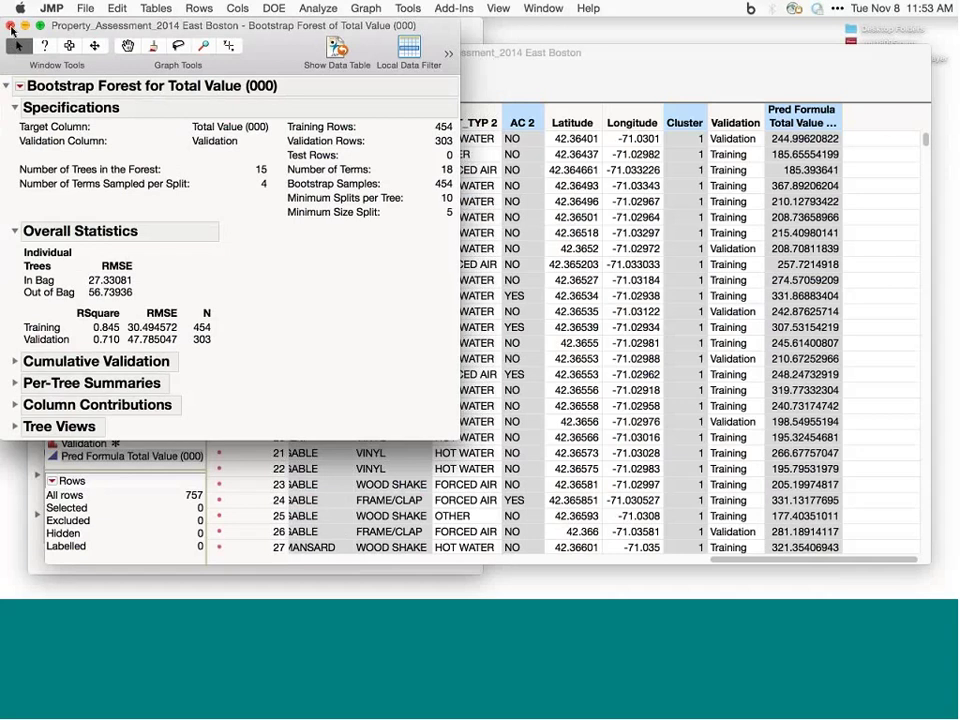
{"action": "left_click", "coordinate": [10, 26]}
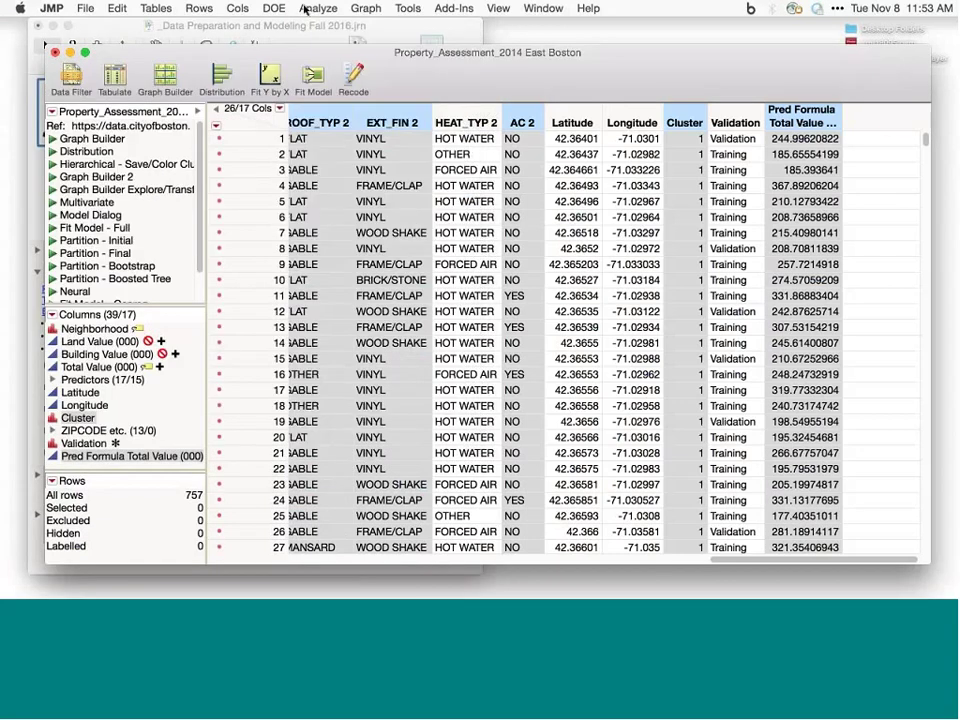
Step: Set up a Boosted Tree with the recalled roles: Total Value (000) as response, the same factors and Validation as the validation column
{"action": "left_click", "coordinate": [317, 8]}
{"action": "mouse_move", "coordinate": [375, 124]}
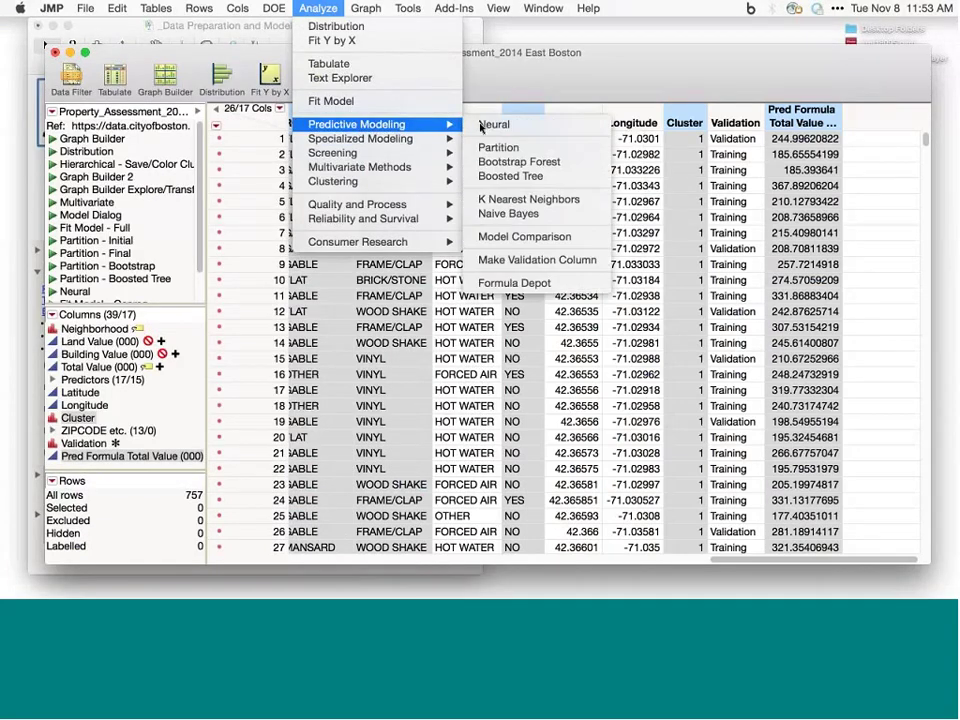
{"action": "left_click", "coordinate": [511, 176]}
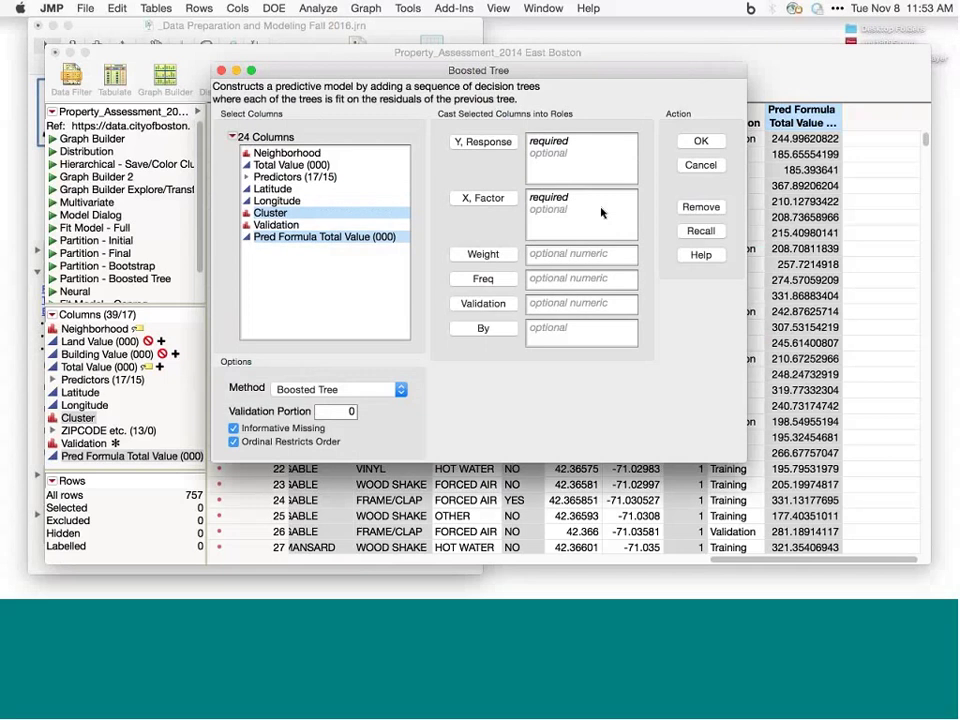
{"action": "left_click", "coordinate": [701, 230]}
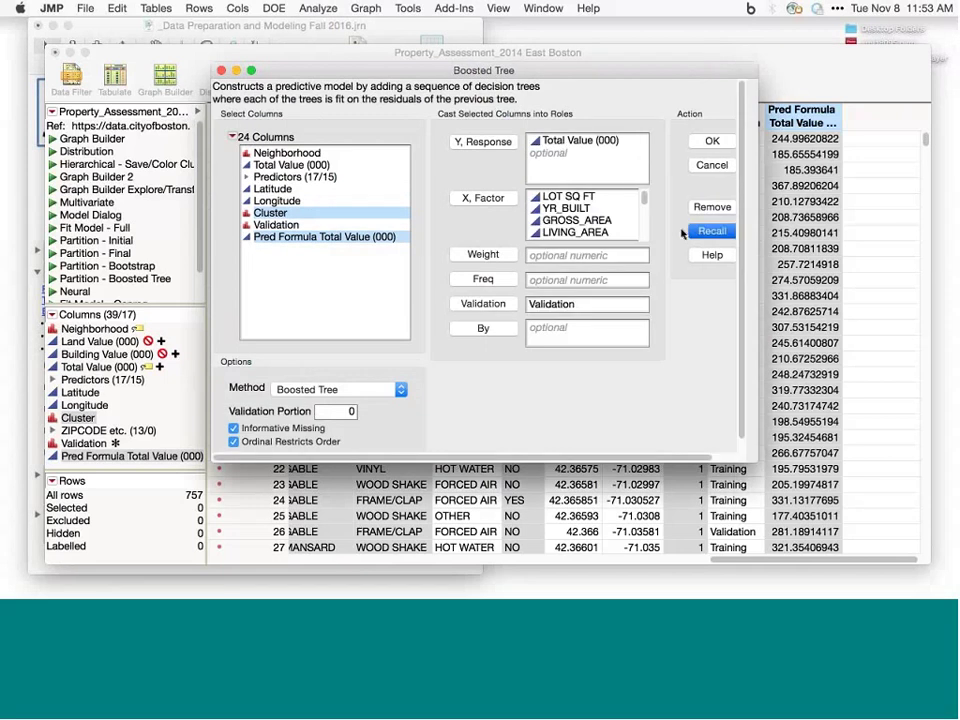
{"action": "left_click", "coordinate": [707, 148]}
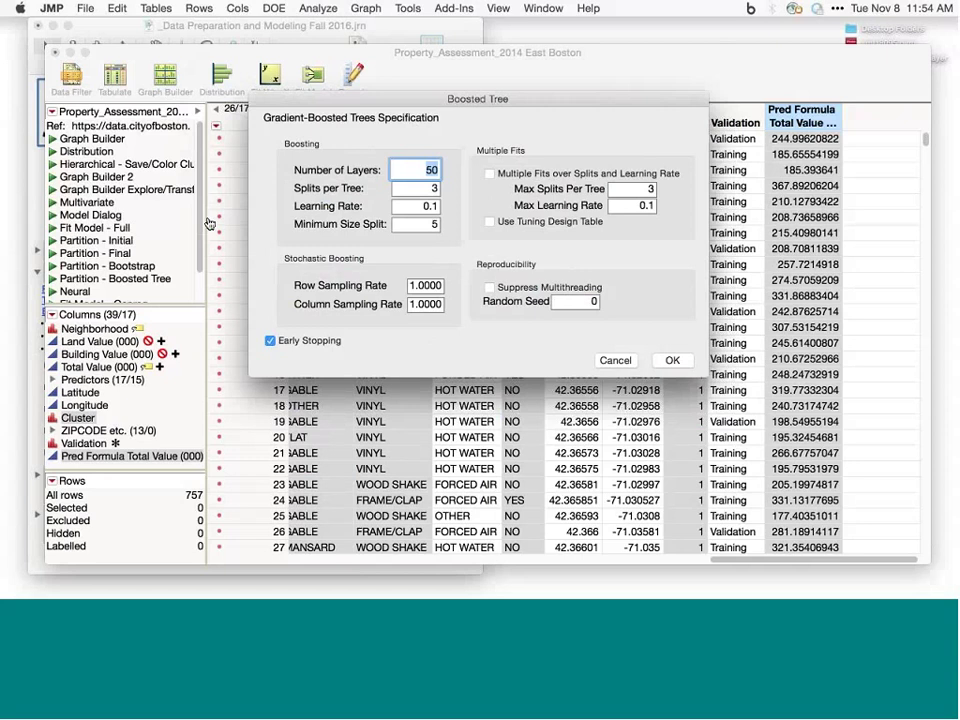
Step: Run the boosted tree with the default specification of 50 layers, 3 splits per tree, learning rate 0.1 and early stopping
{"action": "left_click", "coordinate": [300, 302]}
{"action": "left_click_drag", "start_coordinate": [294, 315], "coordinate": [405, 318]}
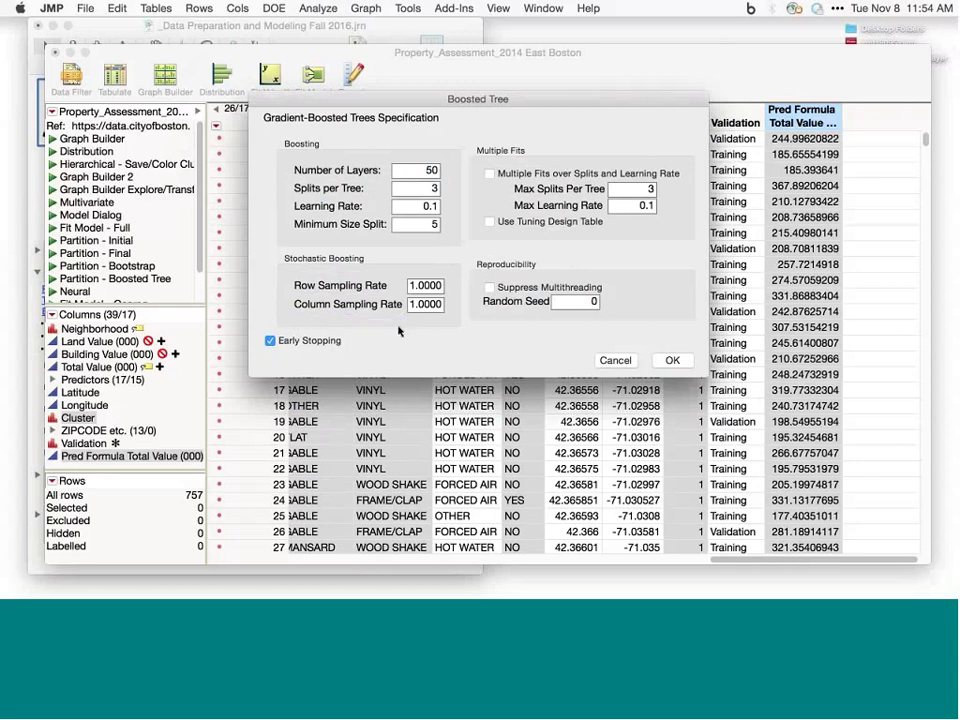
{"action": "left_click", "coordinate": [672, 362]}
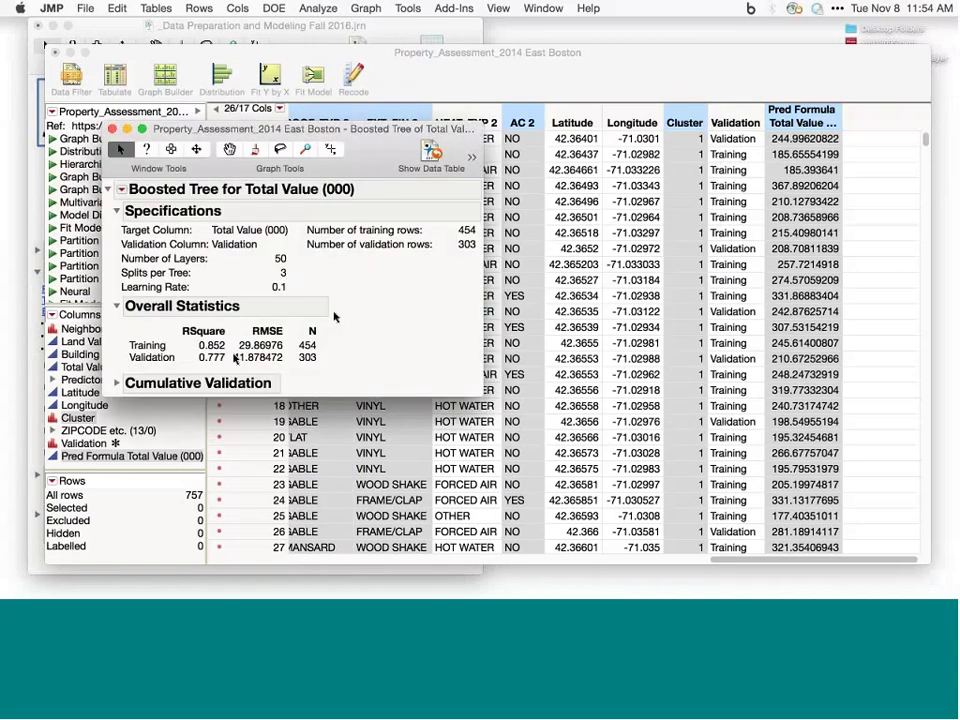
Step: Review the boosted tree's training and validation fit, show its Column Contributions and close the report
{"action": "left_click_drag", "start_coordinate": [345, 312], "coordinate": [338, 387]}
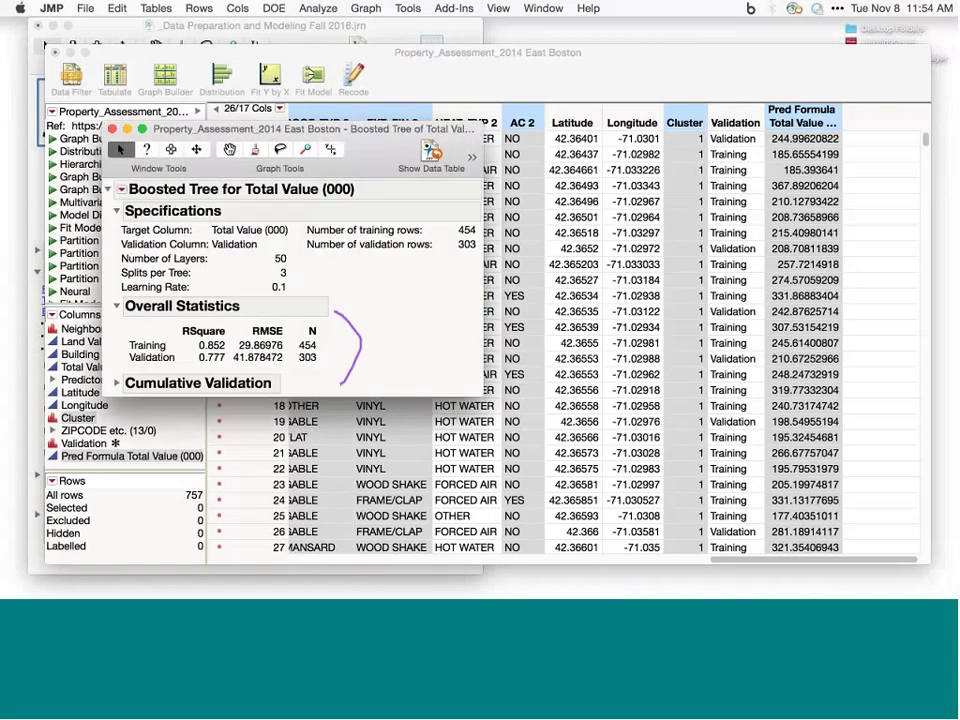
{"action": "left_click", "coordinate": [121, 189]}
{"action": "left_click", "coordinate": [190, 214]}
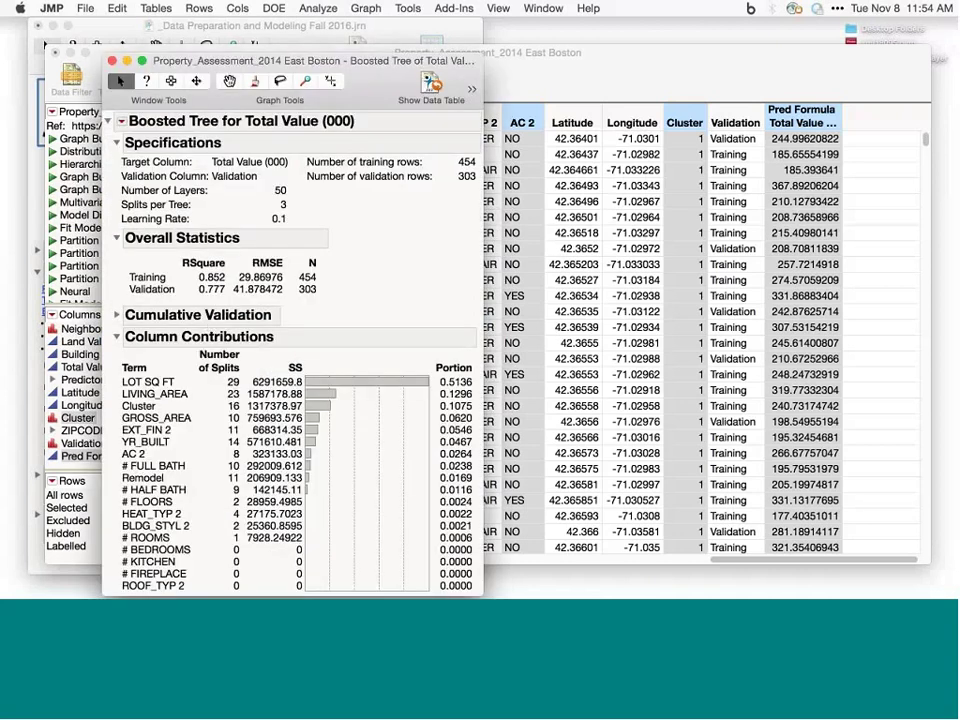
{"action": "left_click", "coordinate": [113, 73]}
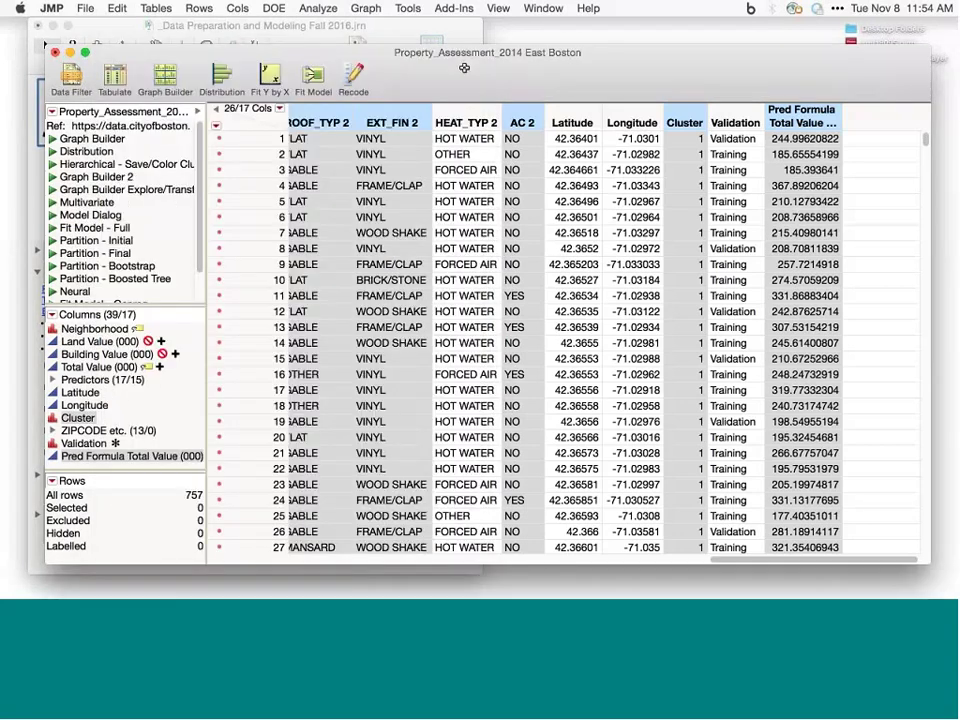
Step: Launch a Neural model with Total Value (000) as response, the Predictors group and Cluster as factors, and Validation as the validation column
{"action": "left_click", "coordinate": [314, 9]}
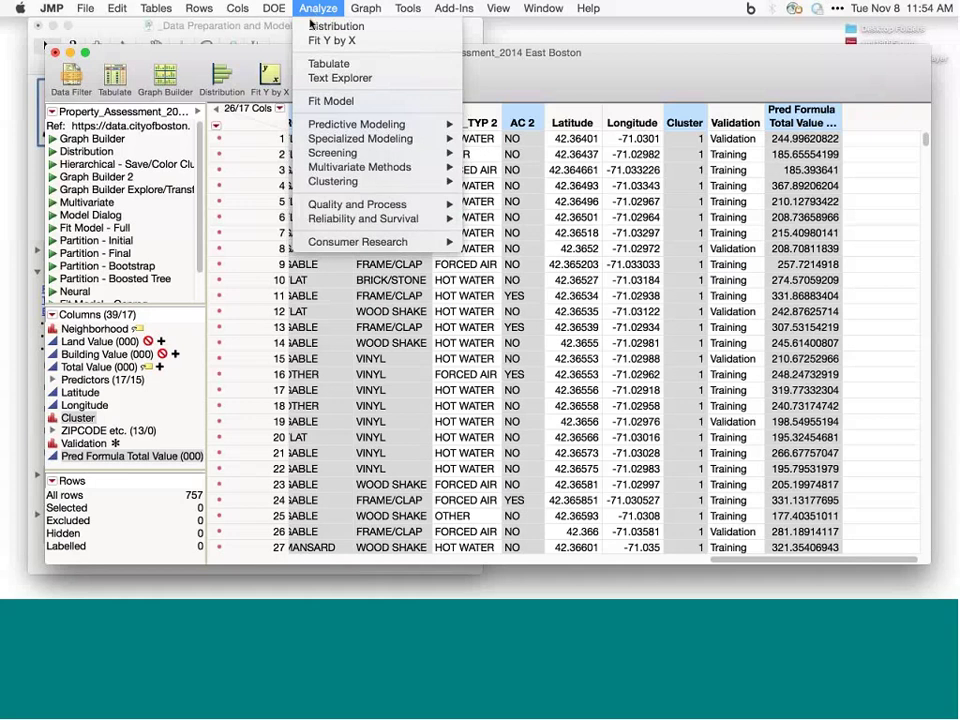
{"action": "mouse_move", "coordinate": [339, 128]}
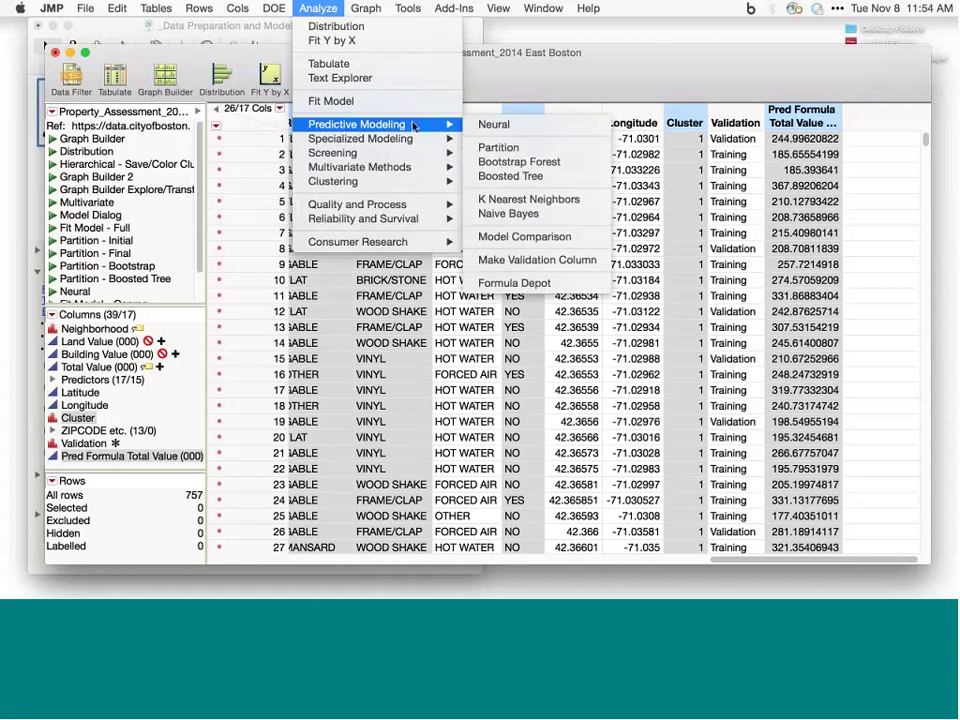
{"action": "left_click", "coordinate": [565, 238]}
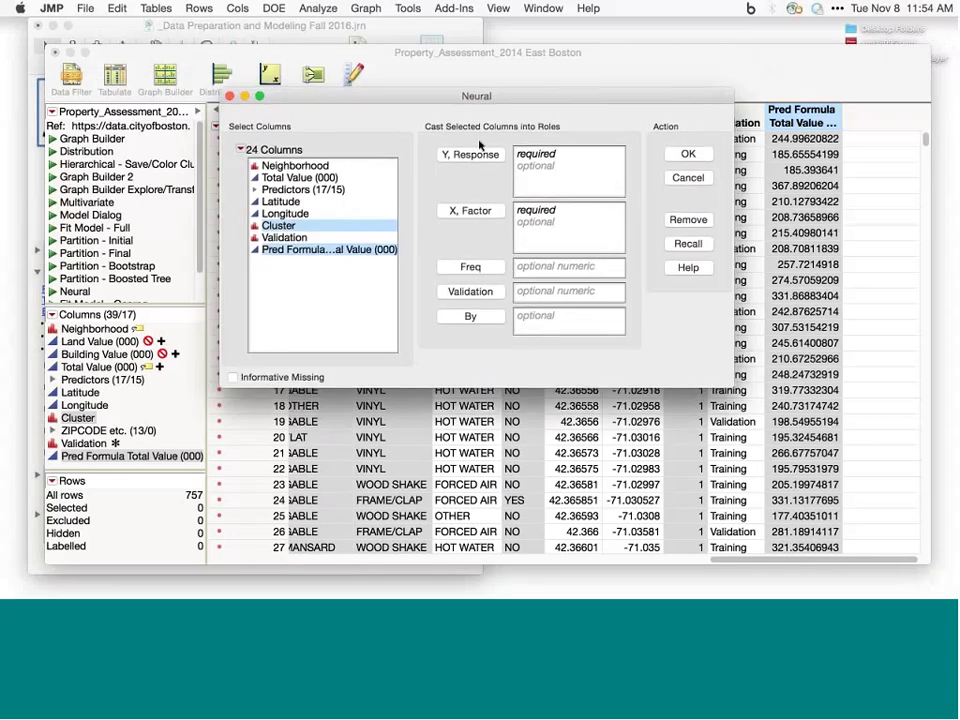
{"action": "left_click_drag", "start_coordinate": [546, 107], "coordinate": [445, 146]}
{"action": "left_click", "coordinate": [289, 214]}
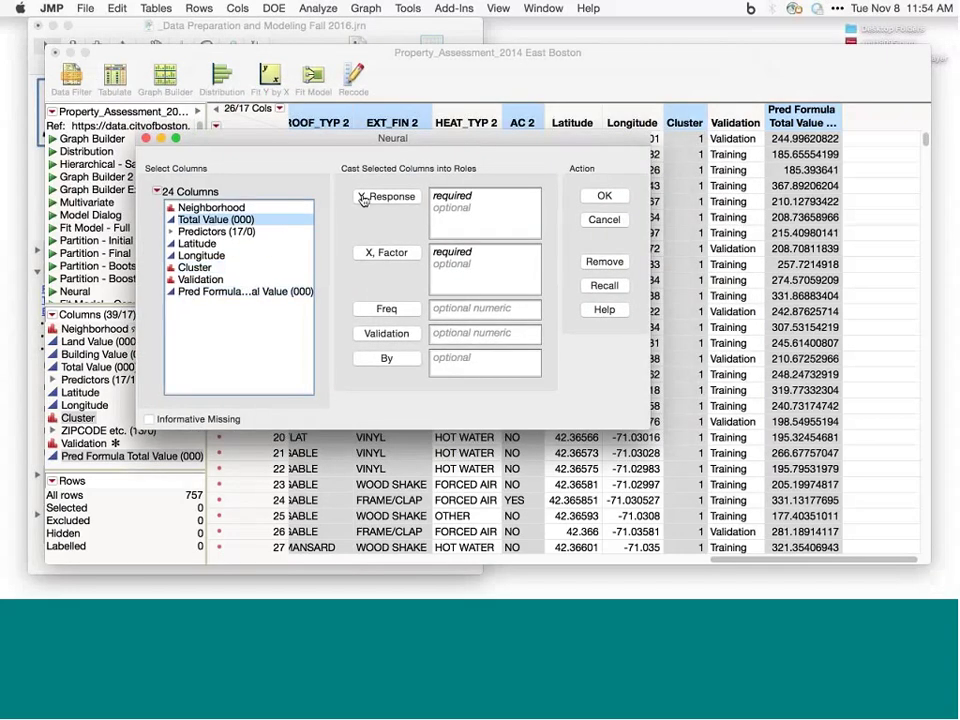
{"action": "left_click", "coordinate": [362, 196]}
{"action": "left_click", "coordinate": [266, 235]}
{"action": "left_click", "coordinate": [386, 252]}
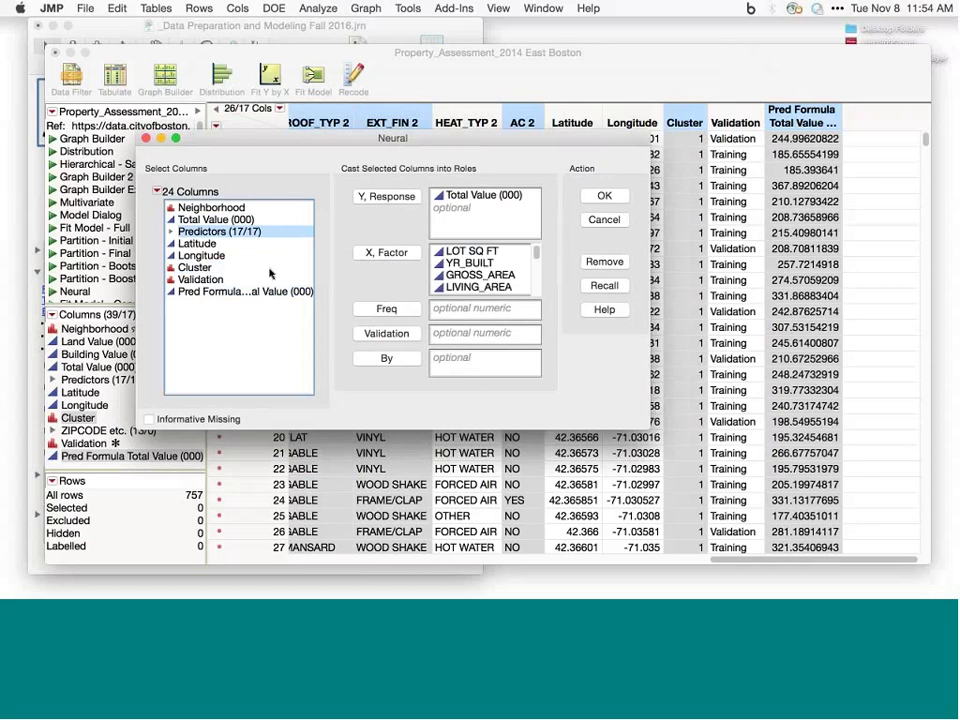
{"action": "left_click", "coordinate": [257, 270]}
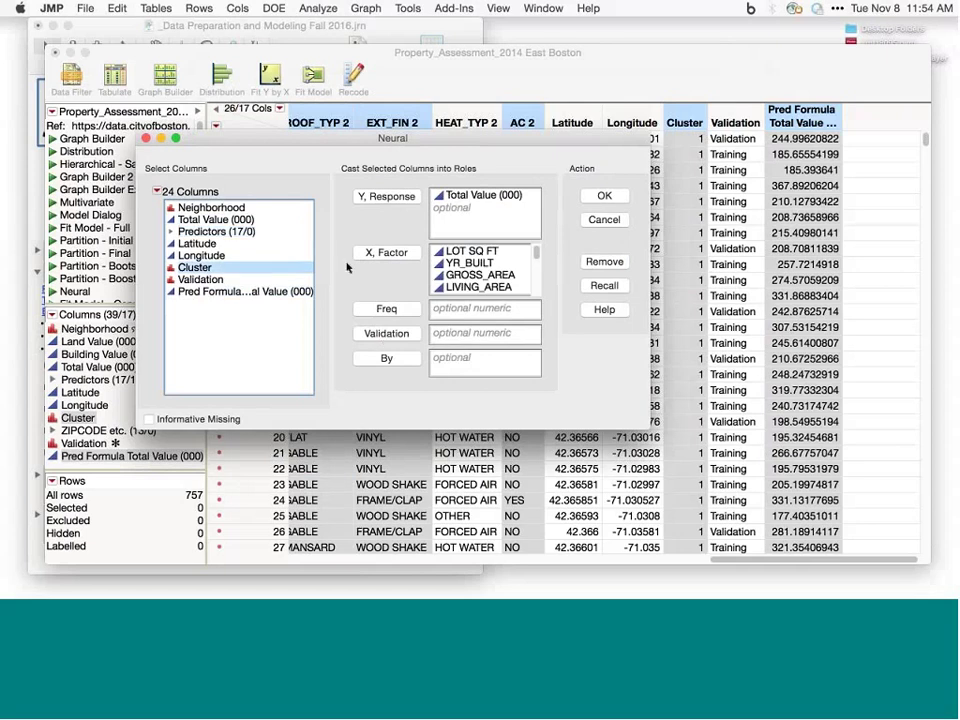
{"action": "left_click", "coordinate": [200, 279]}
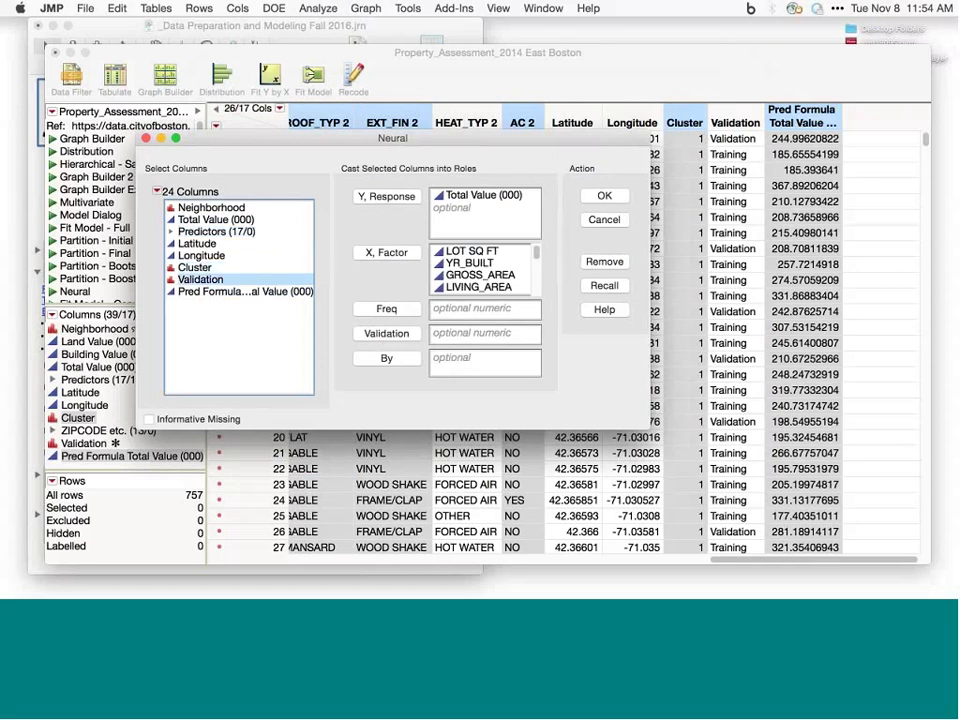
{"action": "left_click", "coordinate": [372, 333]}
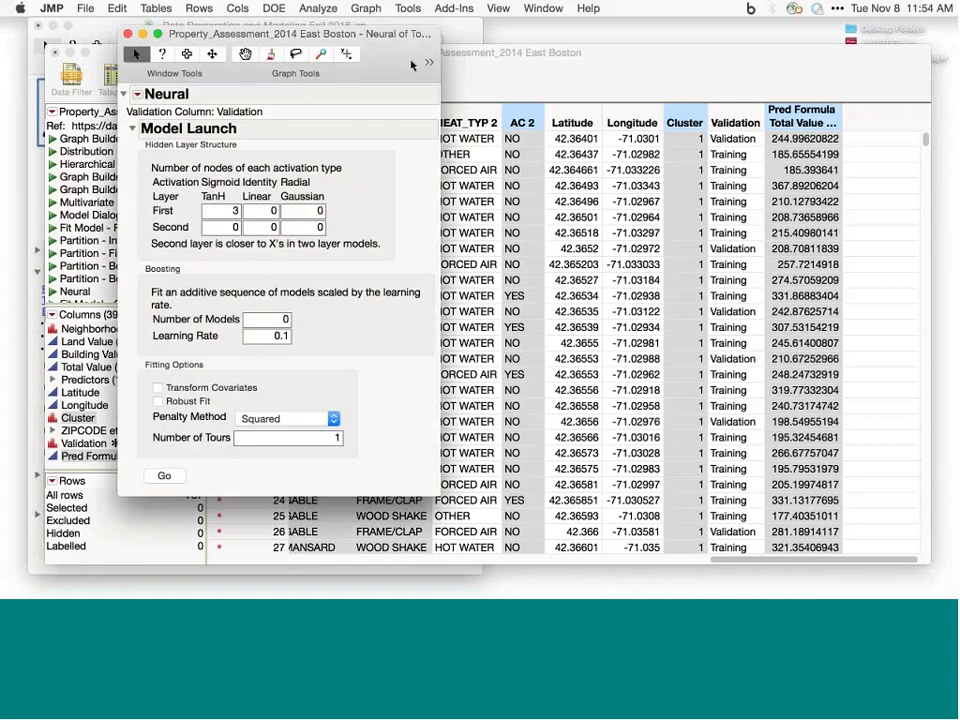
Step: Fit the neural network with 3 TanH nodes in the first layer and the Squared penalty, and show its diagram
{"action": "left_click_drag", "start_coordinate": [413, 62], "coordinate": [594, 102]}
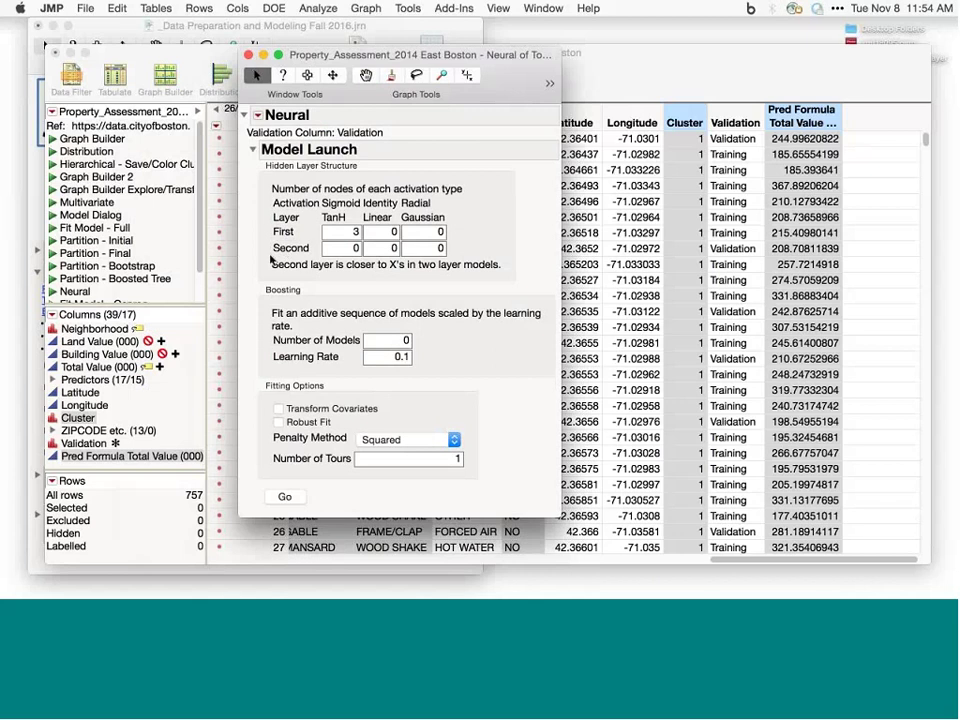
{"action": "left_click", "coordinate": [285, 497]}
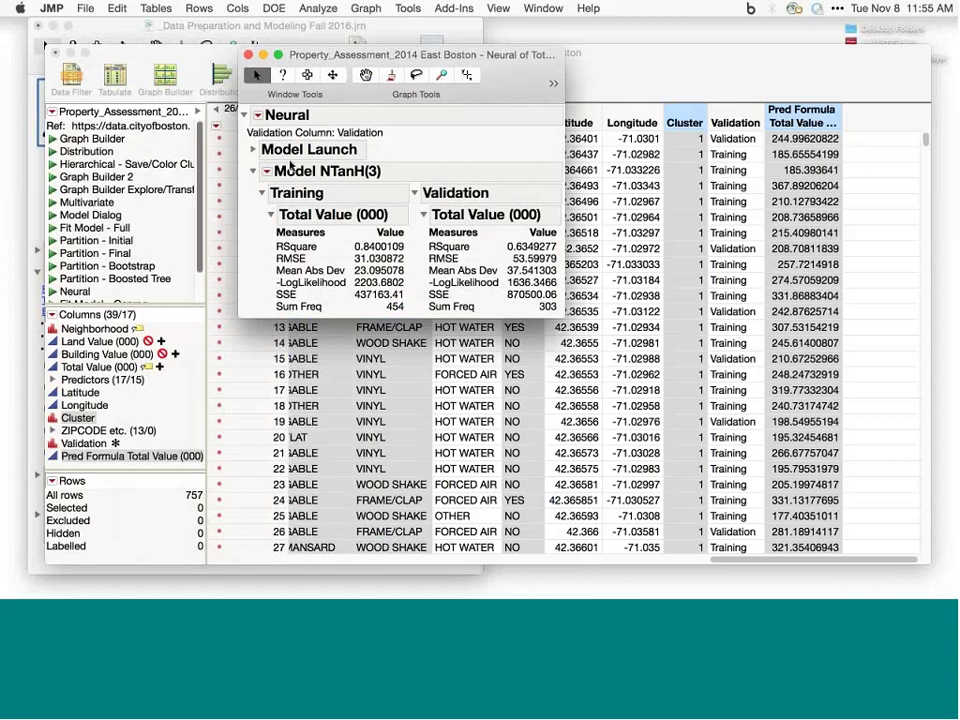
{"action": "left_click", "coordinate": [266, 171]}
{"action": "left_click", "coordinate": [272, 183]}
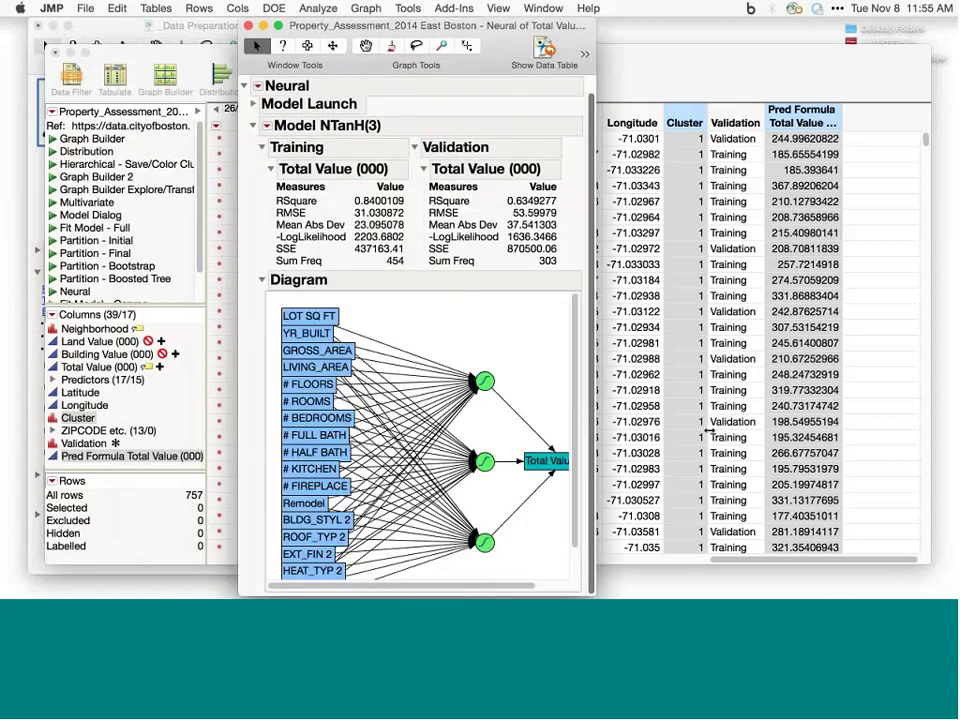
{"action": "left_click_drag", "start_coordinate": [594, 411], "coordinate": [708, 450]}
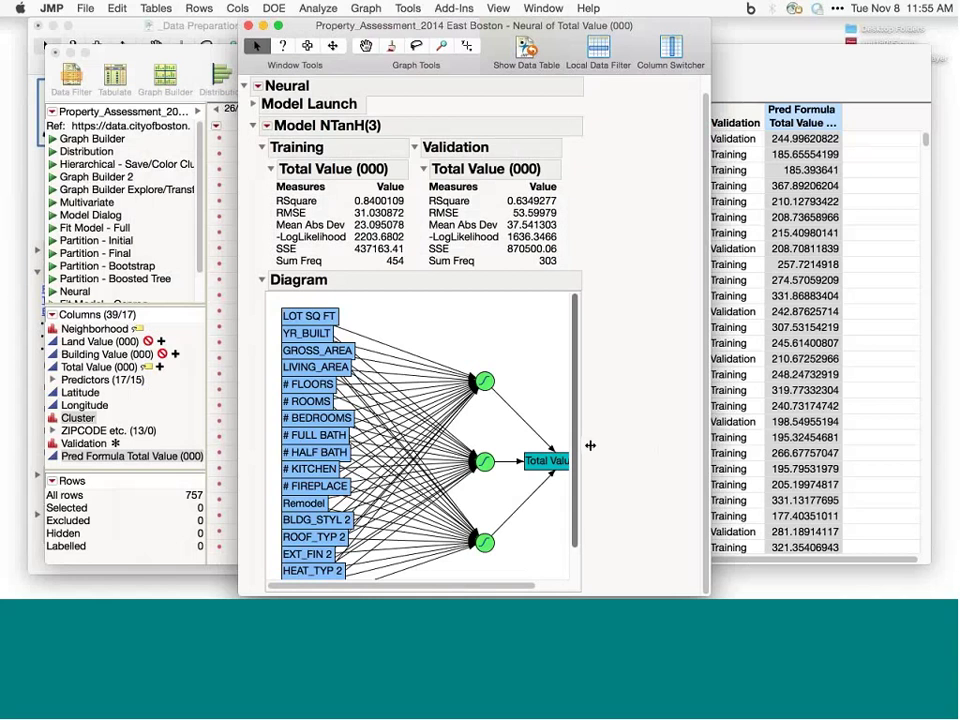
{"action": "scroll", "coordinate": [588, 452], "scroll_direction": "down", "scroll_amount": 2}
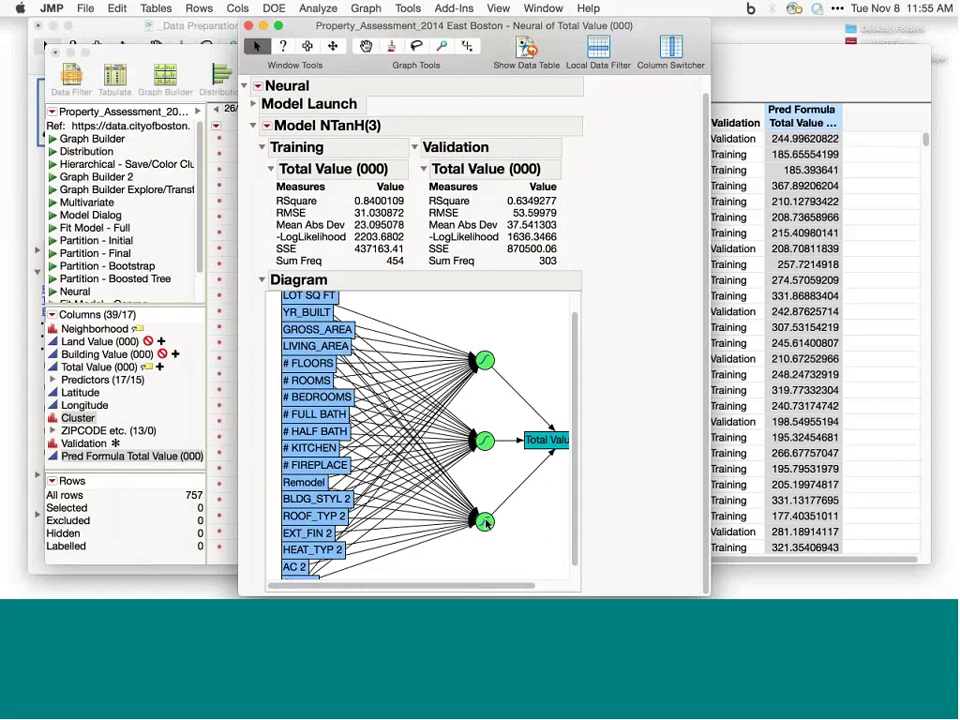
Step: Expand Model Launch and examine the hidden layer structure, boosting and fitting options alongside the network diagram
{"action": "left_click", "coordinate": [253, 105]}
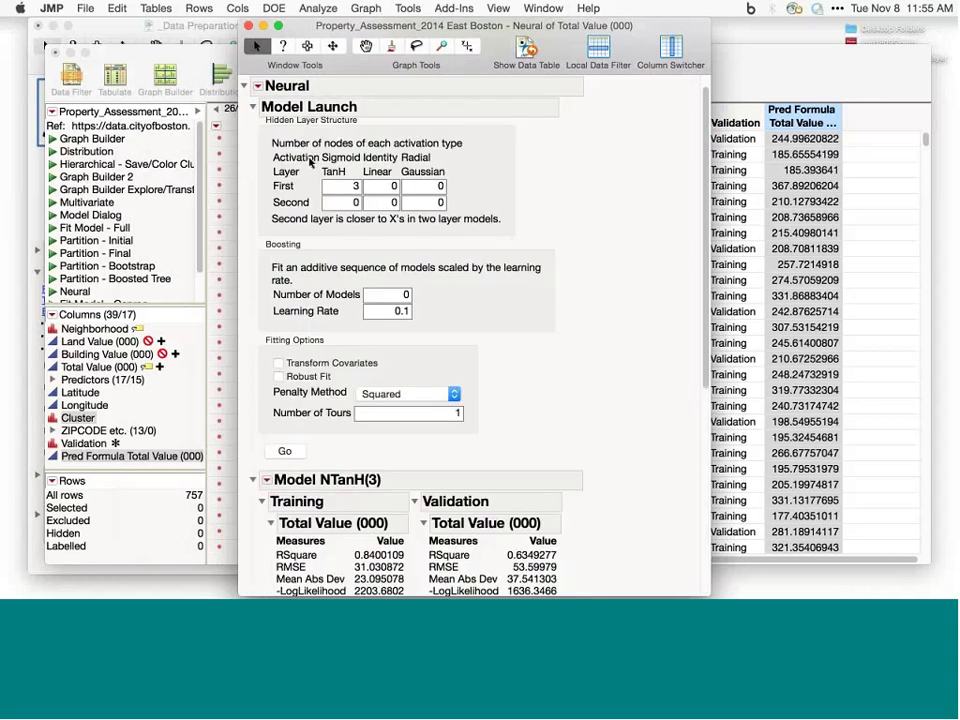
{"action": "mouse_move", "coordinate": [317, 177]}
{"action": "left_mouse_down"}
{"action": "mouse_move", "coordinate": [340, 182]}
{"action": "mouse_move", "coordinate": [320, 164]}
{"action": "left_mouse_up"}
{"action": "scroll", "coordinate": [512, 231], "scroll_direction": "down", "scroll_amount": 10}
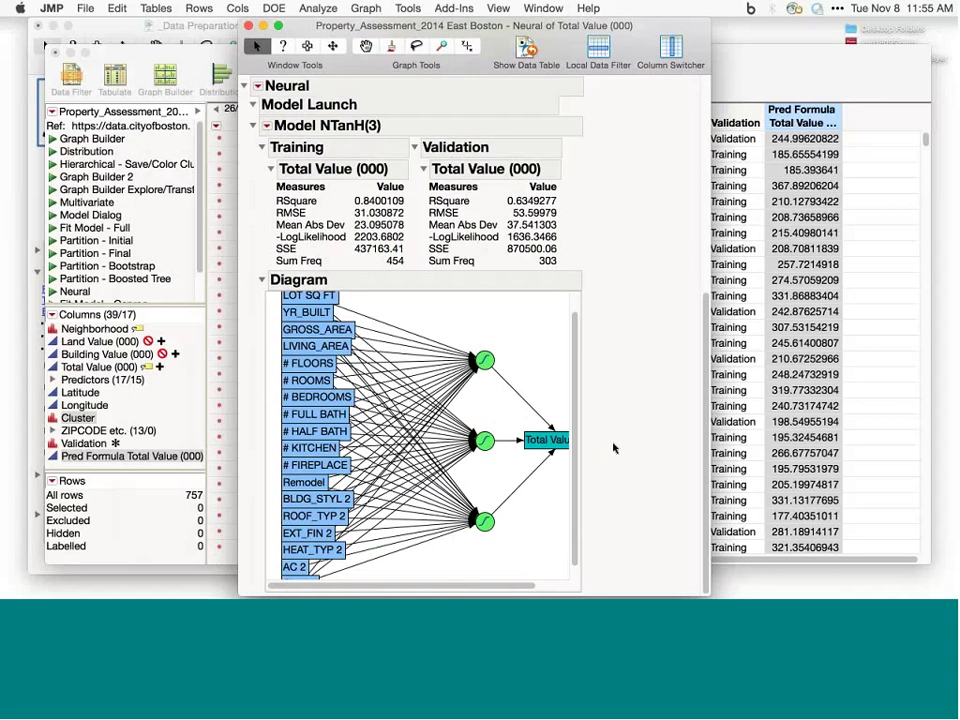
{"action": "left_click", "coordinate": [253, 104]}
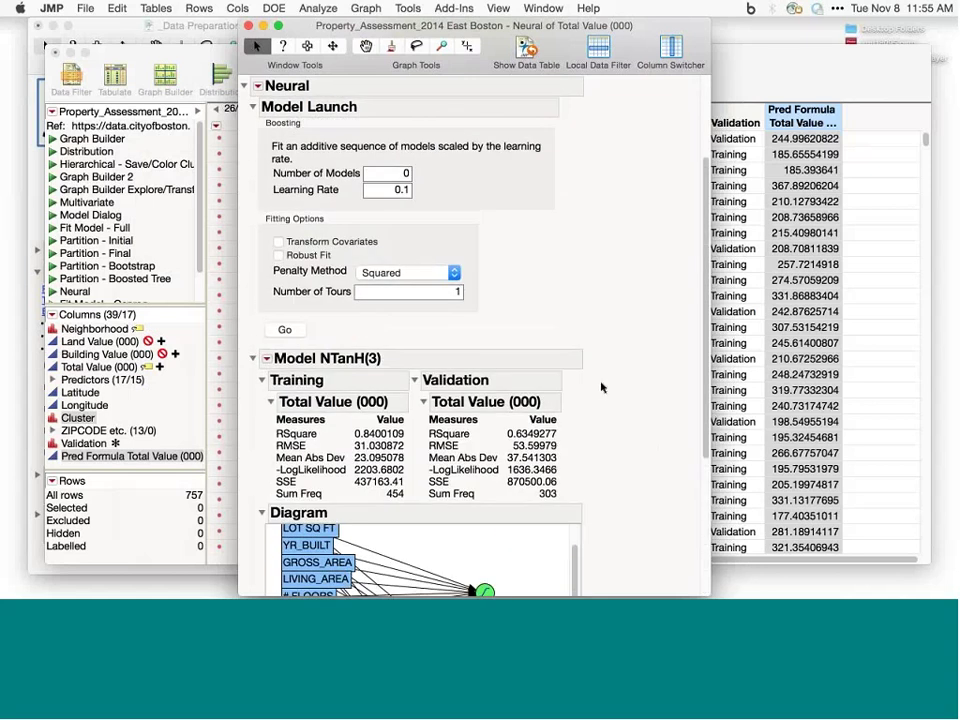
{"action": "left_click", "coordinate": [267, 358]}
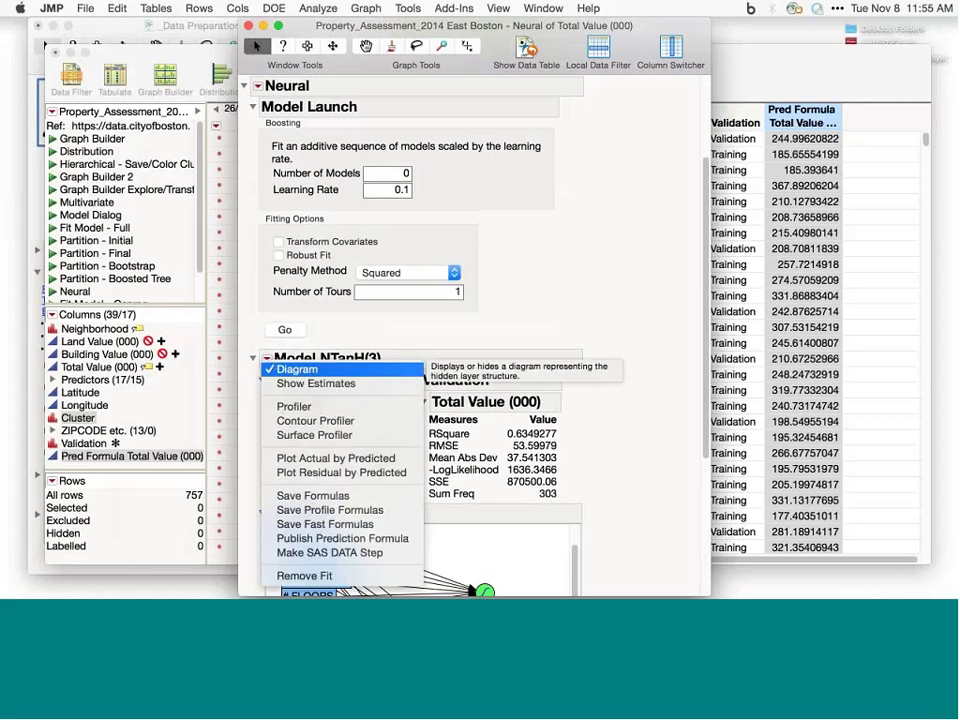
{"action": "left_click", "coordinate": [267, 358]}
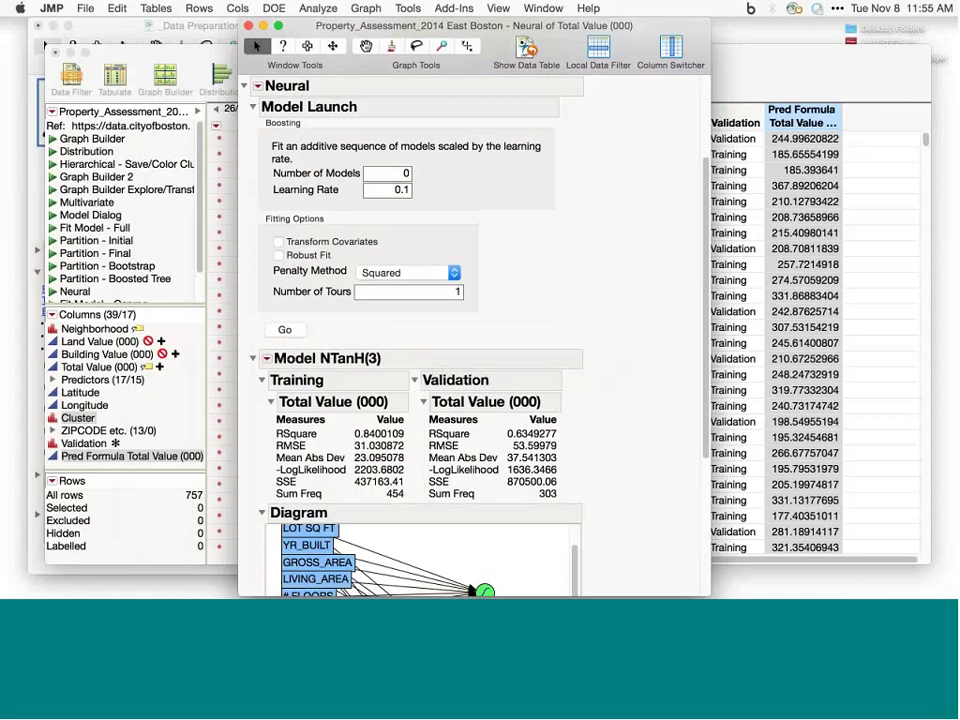
Step: Show the neural model's parameter estimates and read through them for all three hidden nodes
{"action": "left_click", "coordinate": [267, 358]}
{"action": "left_click", "coordinate": [310, 383]}
{"action": "scroll", "coordinate": [540, 340], "scroll_direction": "down", "scroll_amount": 6}
{"action": "scroll", "coordinate": [563, 327], "scroll_direction": "up", "scroll_amount": 2}
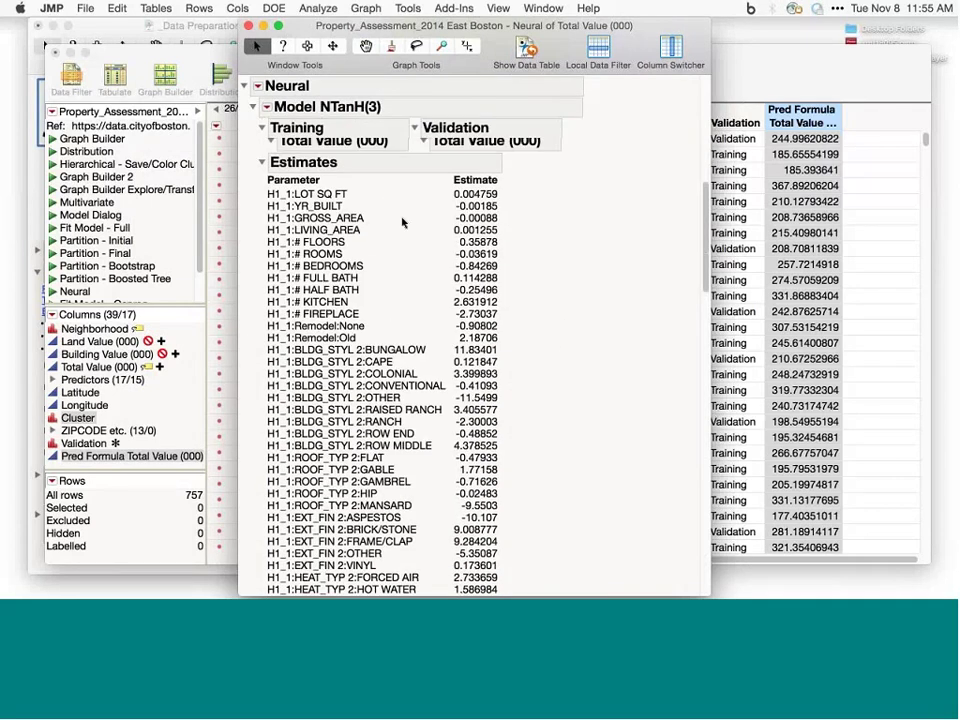
{"action": "left_click_drag", "start_coordinate": [525, 232], "coordinate": [508, 338]}
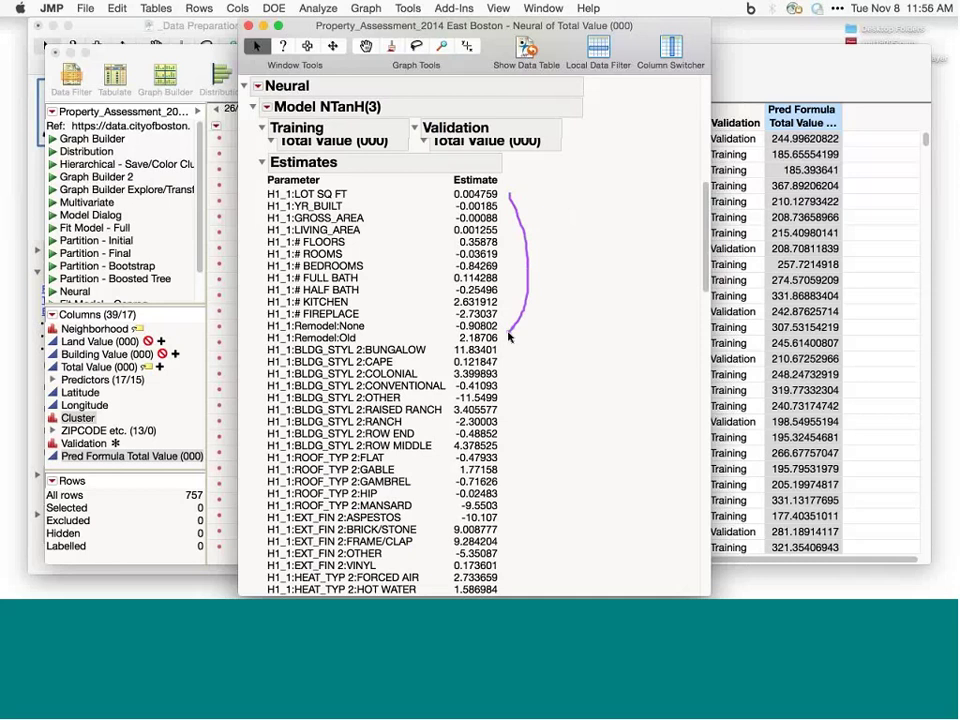
{"action": "scroll", "coordinate": [510, 337], "scroll_direction": "down", "scroll_amount": 10}
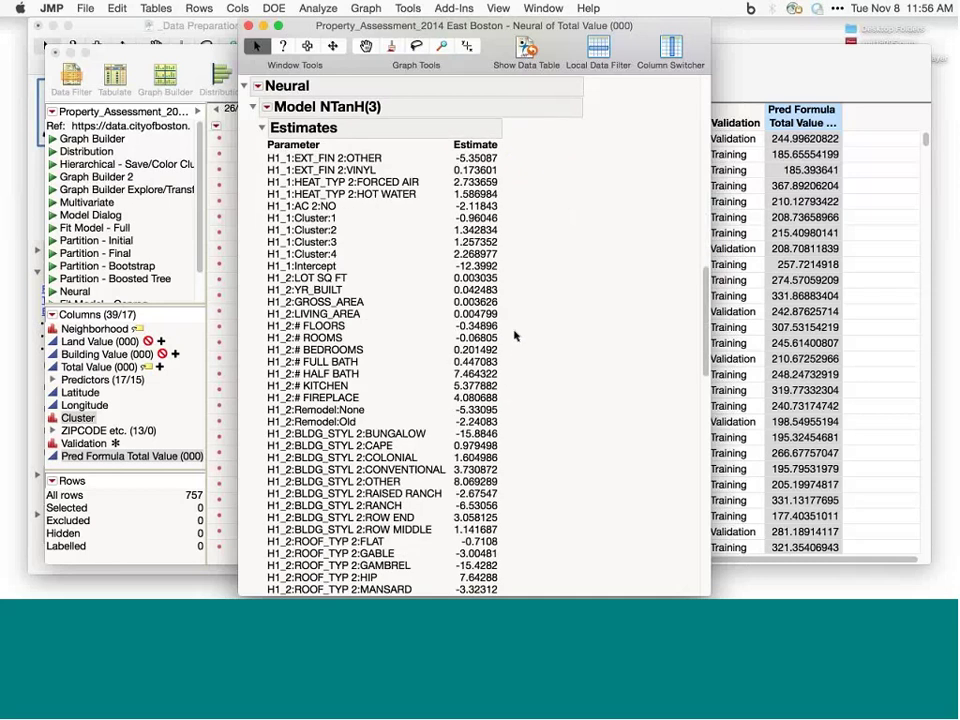
{"action": "scroll", "coordinate": [512, 339], "scroll_direction": "down", "scroll_amount": 20}
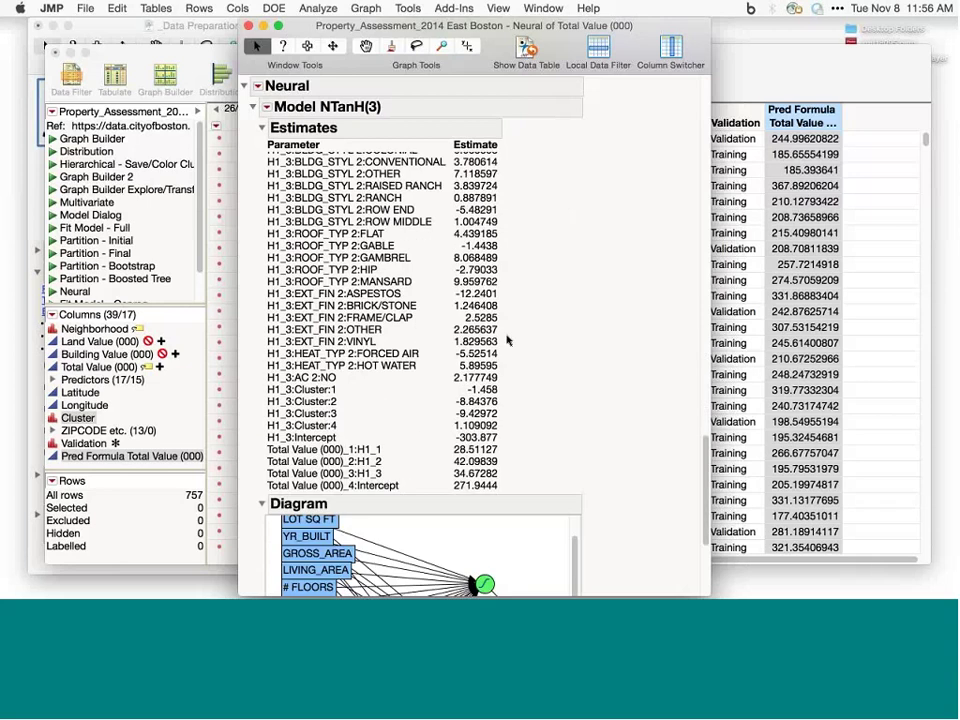
Step: Read the neural model's remaining parameter estimates for the third hidden node and the output layer, and close the Neural report
{"action": "scroll", "coordinate": [507, 340], "scroll_direction": "down", "scroll_amount": 3}
{"action": "left_click_drag", "start_coordinate": [403, 263], "coordinate": [384, 311]}
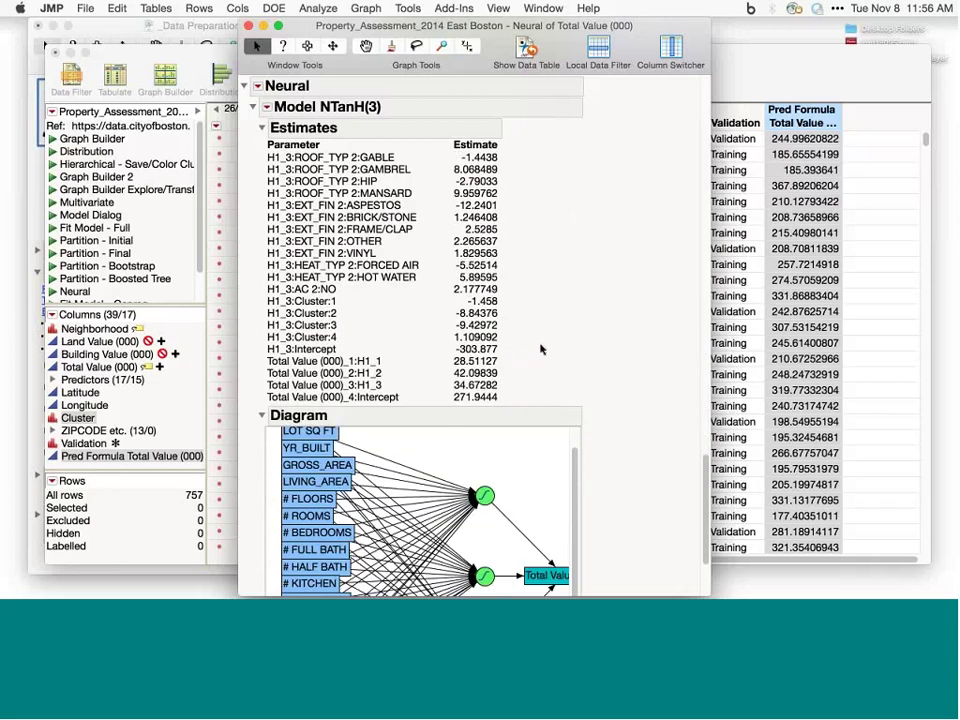
{"action": "scroll", "coordinate": [540, 349], "scroll_direction": "up", "scroll_amount": 20}
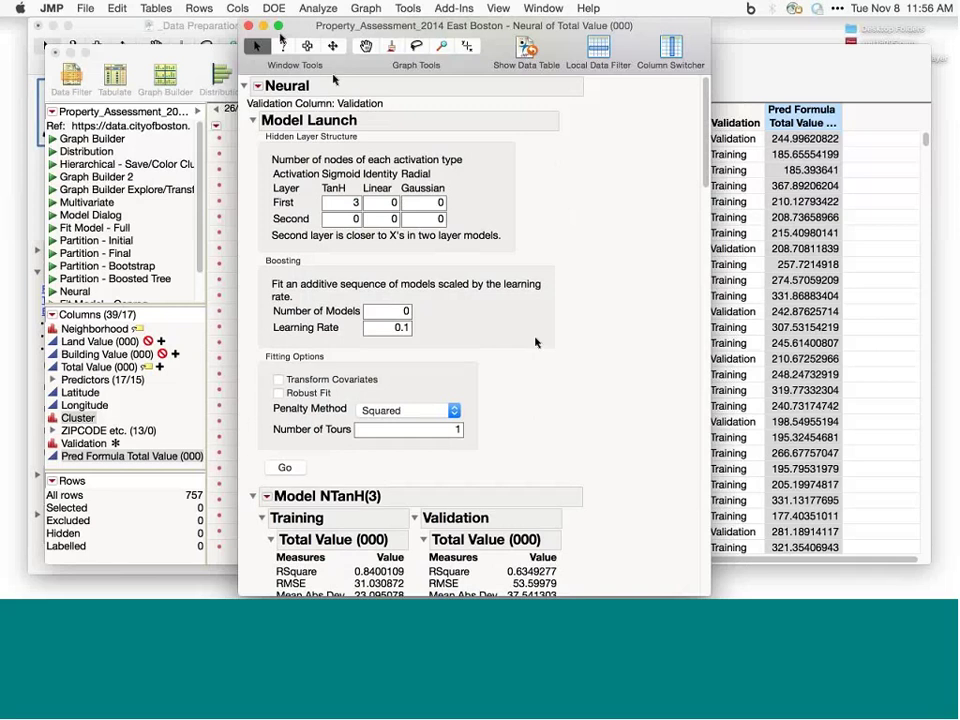
{"action": "left_click", "coordinate": [248, 25]}
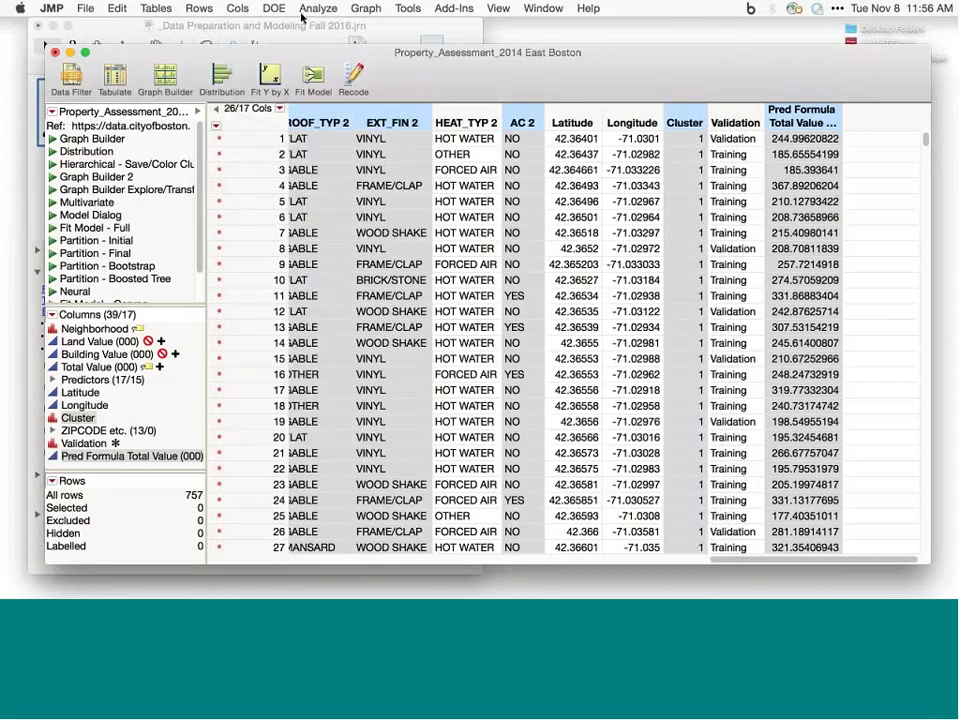
Step: Start a Fit Model analysis, recall the previous Total Value (000) specification with its Validation column, and choose the Generalized Regression personality
{"action": "left_click", "coordinate": [318, 8]}
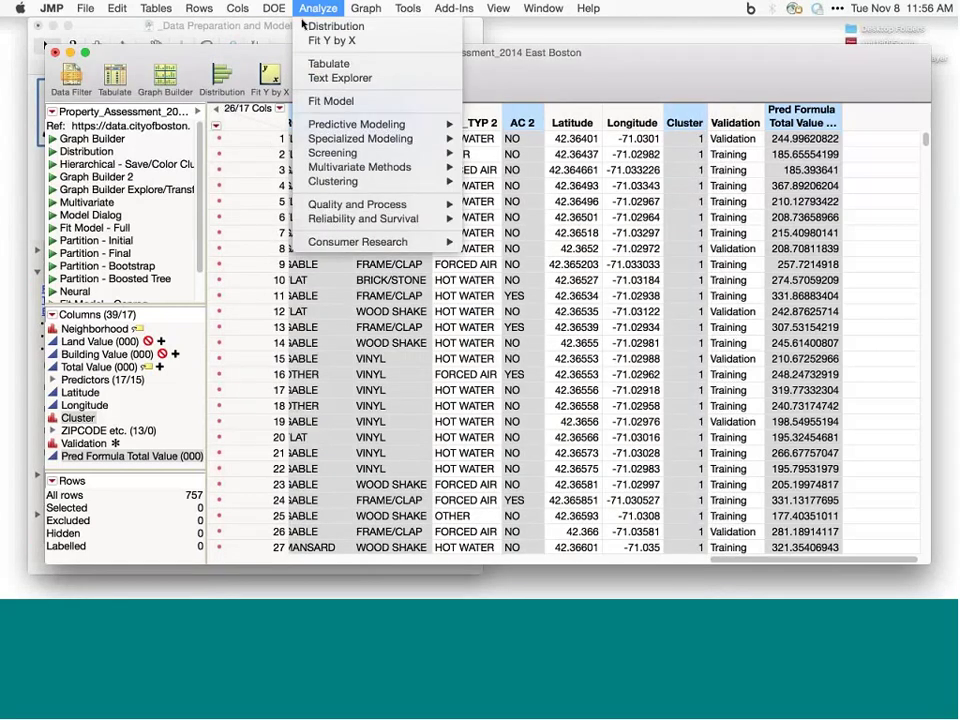
{"action": "left_click", "coordinate": [345, 101]}
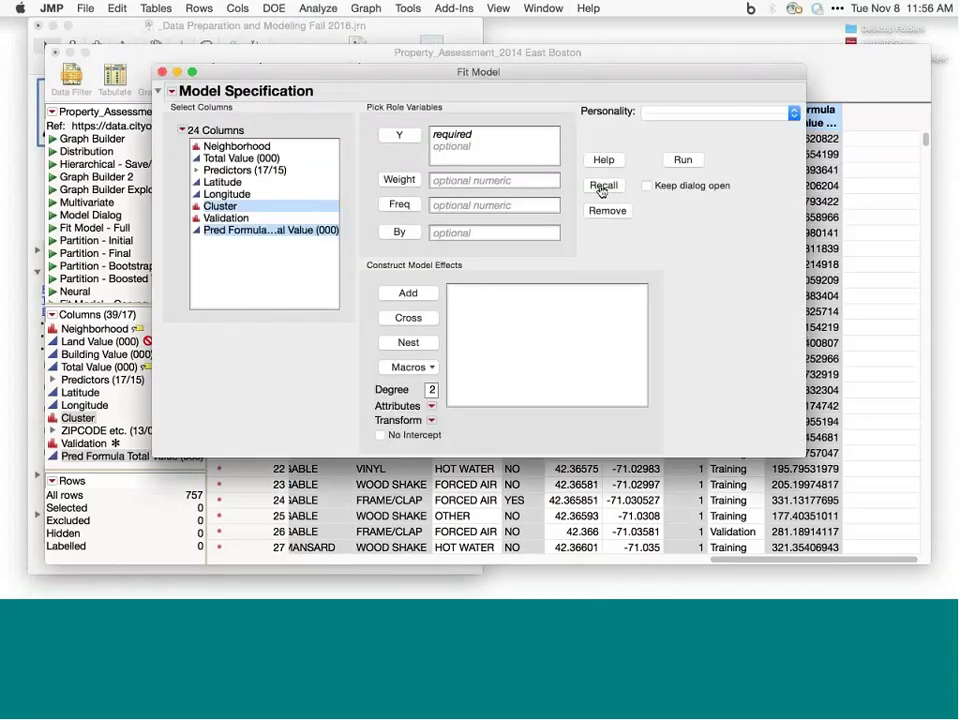
{"action": "left_click", "coordinate": [602, 187]}
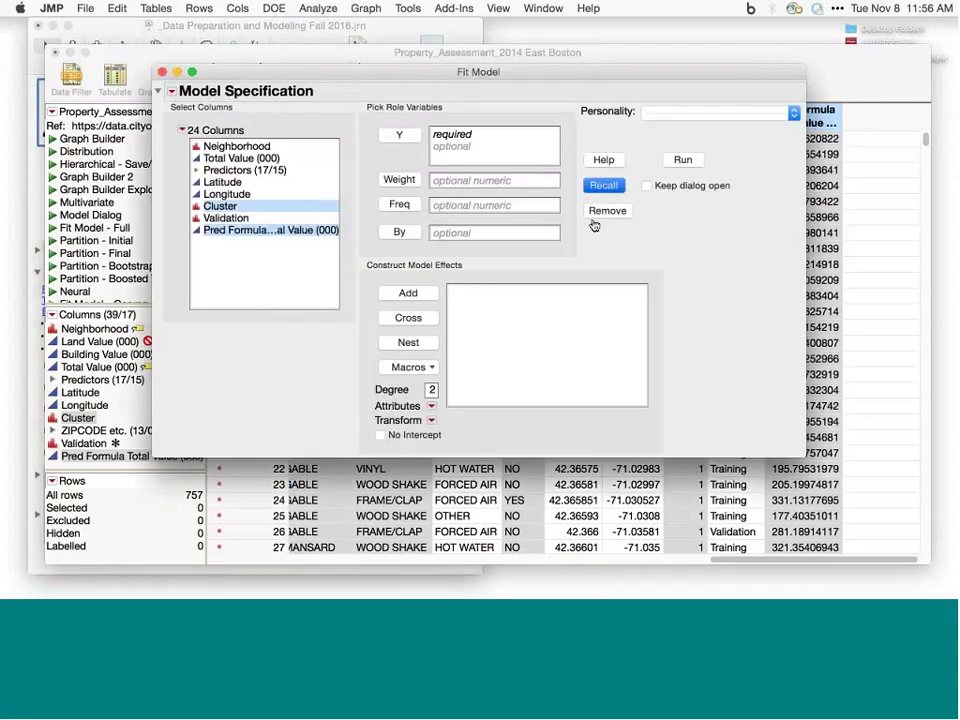
{"action": "left_click", "coordinate": [692, 114]}
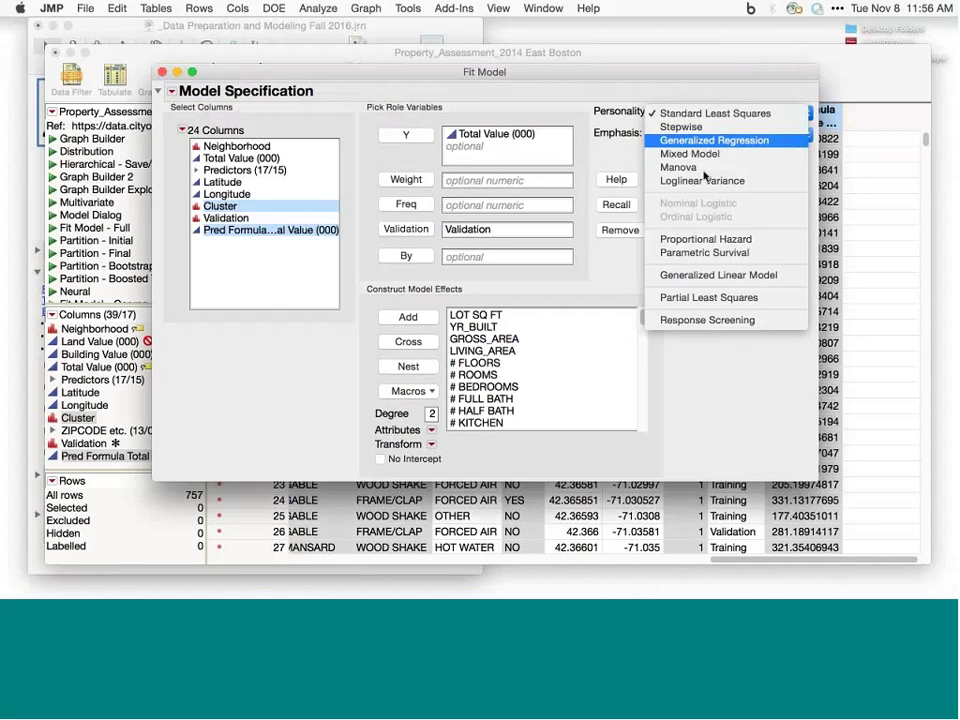
{"action": "left_click", "coordinate": [714, 140]}
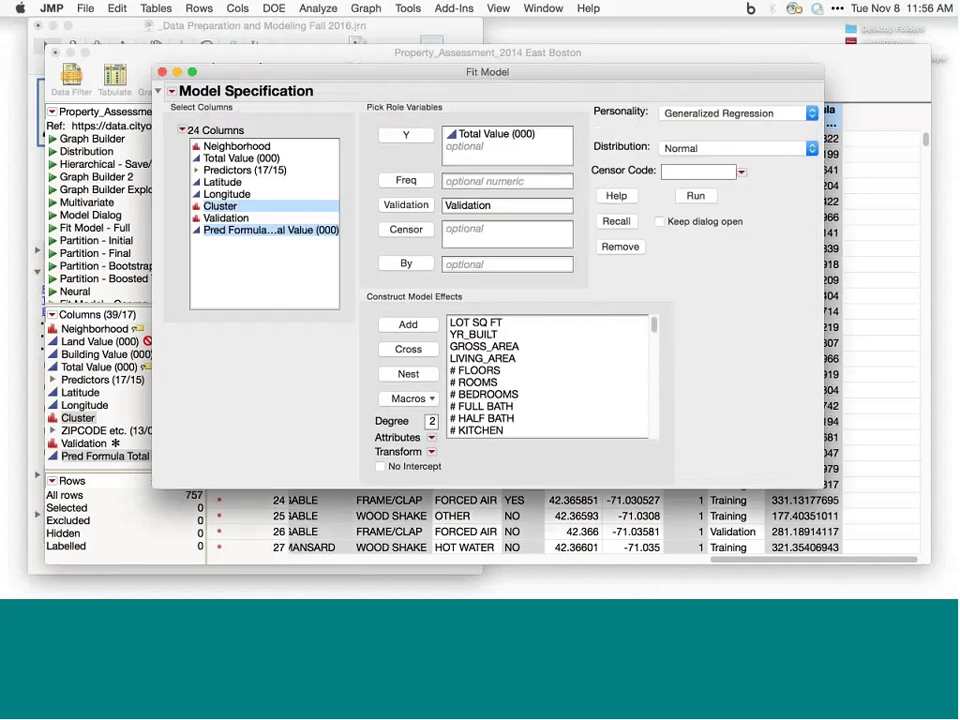
Step: Review the available personalities and response distributions, keep Generalized Regression with Normal, and run the model
{"action": "left_click", "coordinate": [738, 113]}
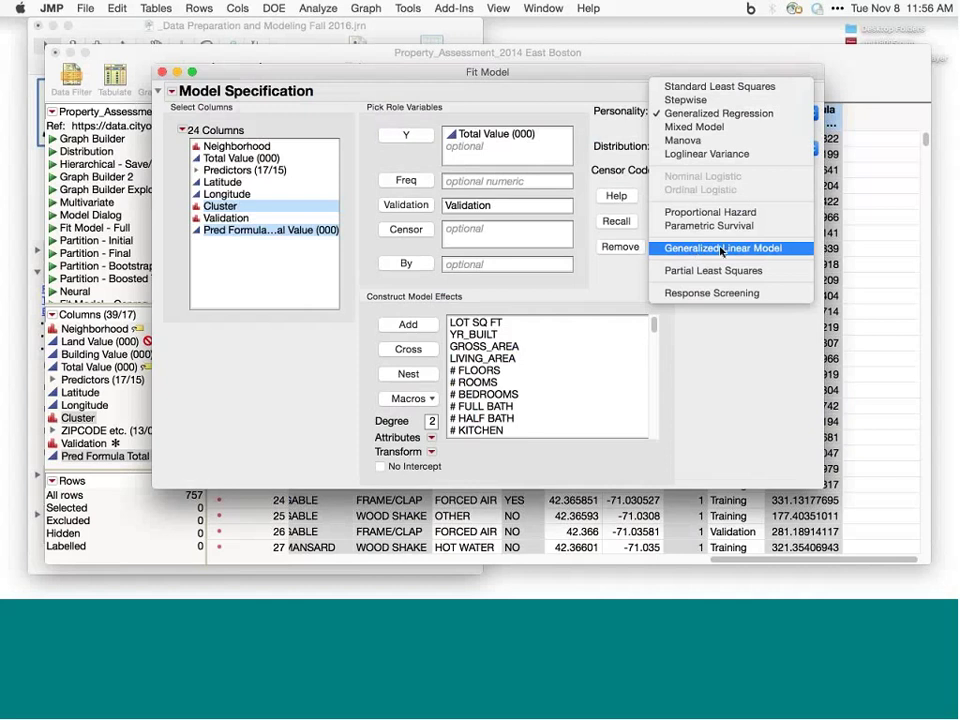
{"action": "left_click", "coordinate": [725, 330]}
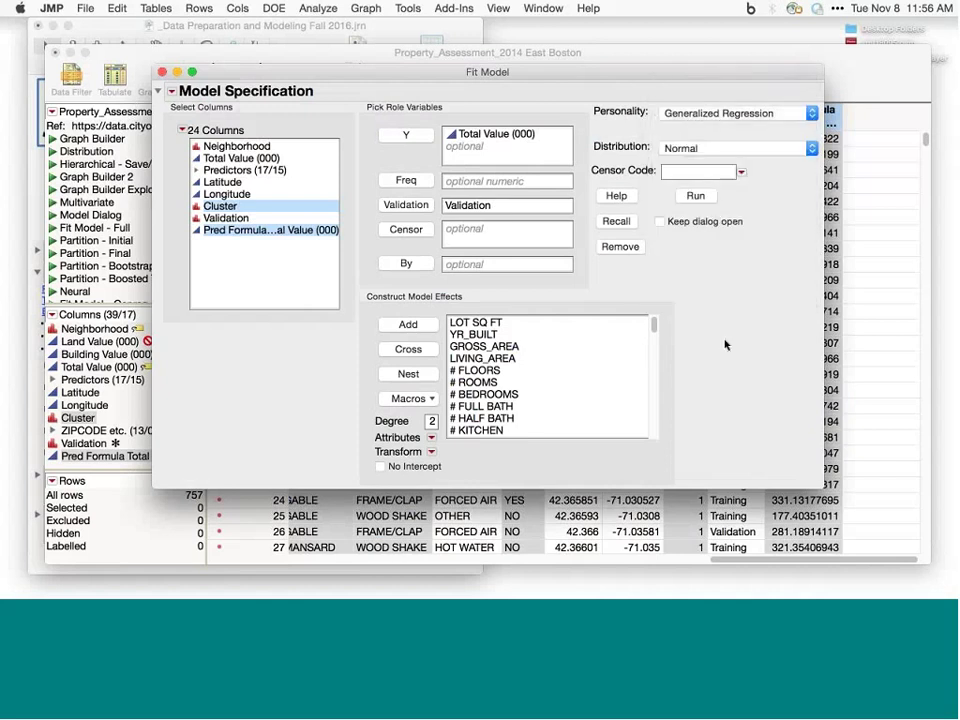
{"action": "left_click", "coordinate": [695, 148]}
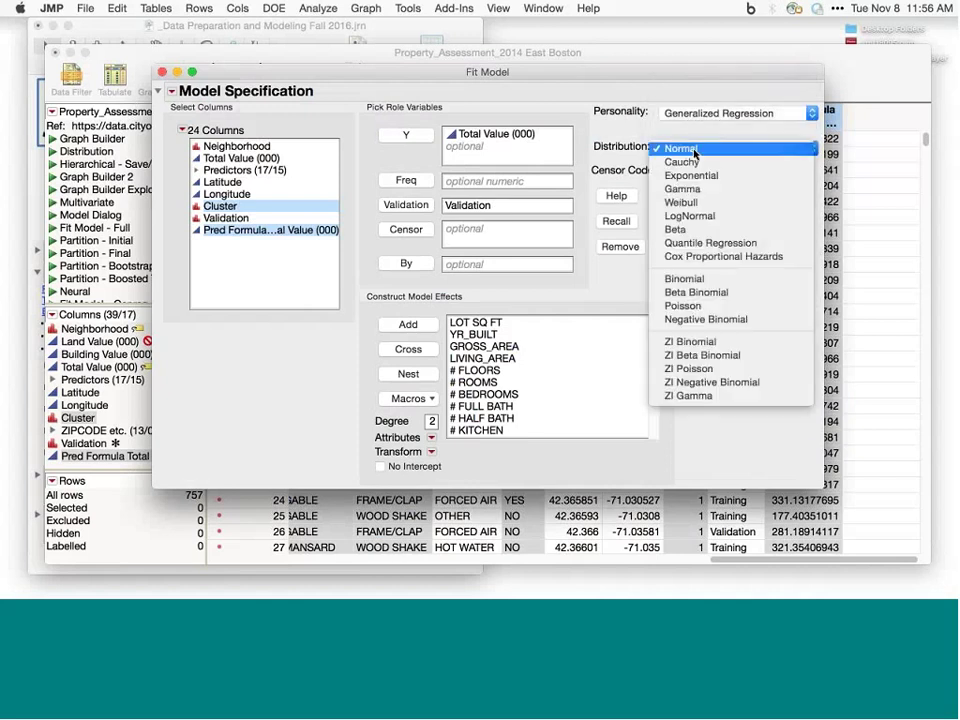
{"action": "left_click", "coordinate": [695, 149]}
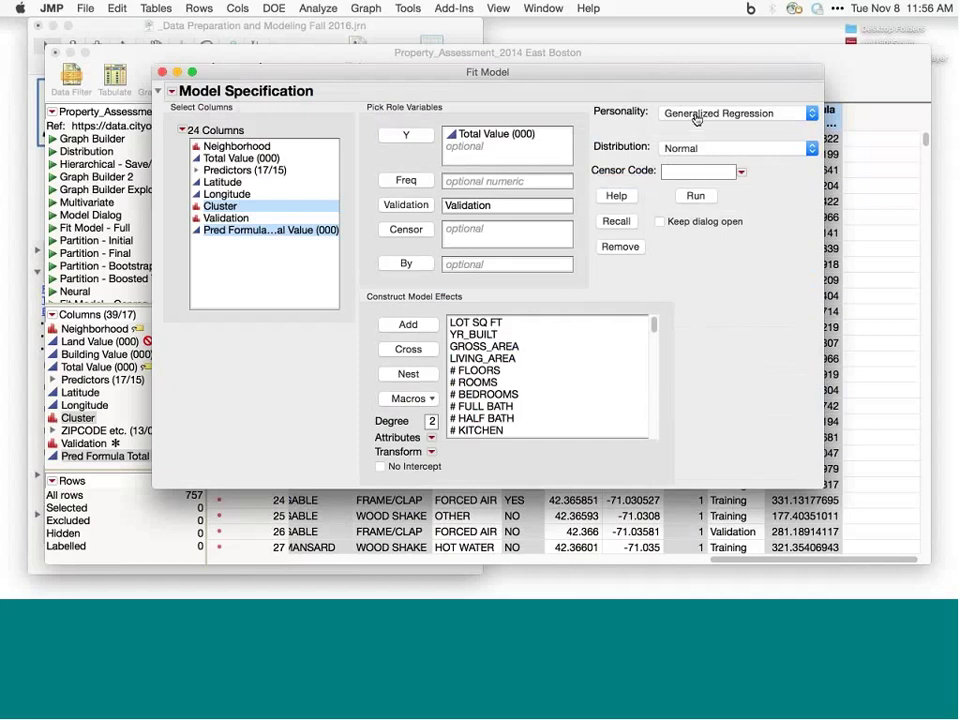
{"action": "left_click", "coordinate": [690, 199]}
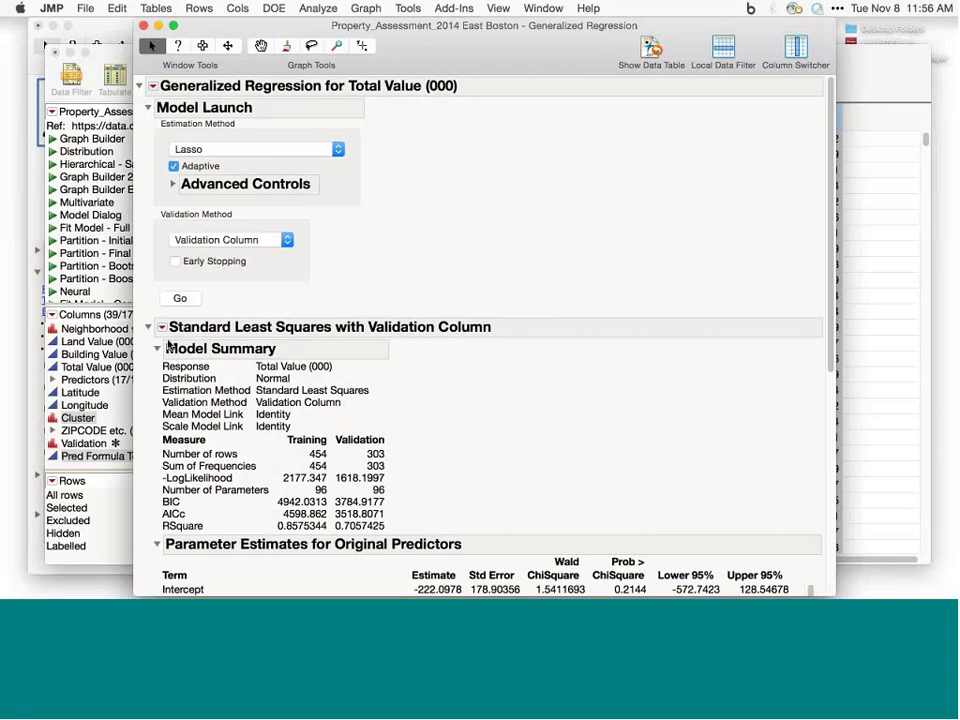
Step: Collapse the Standard Least Squares results and fit an adaptive Lasso using the Validation Column method
{"action": "mouse_move", "coordinate": [198, 338]}
{"action": "left_mouse_down"}
{"action": "mouse_move", "coordinate": [326, 340]}
{"action": "mouse_move", "coordinate": [184, 313]}
{"action": "mouse_move", "coordinate": [186, 341]}
{"action": "left_mouse_up"}
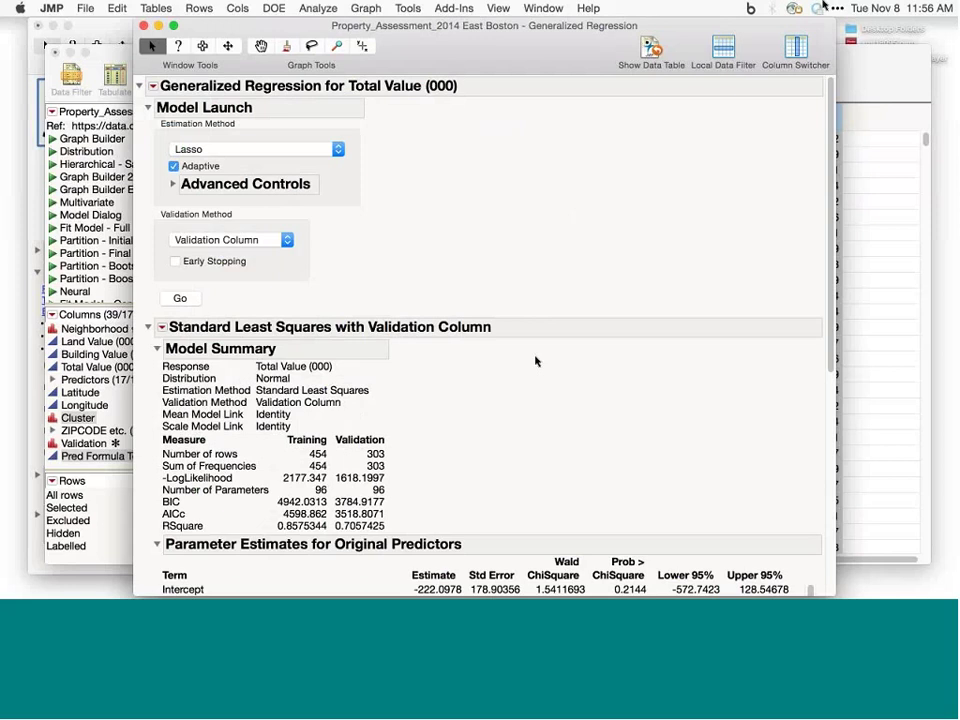
{"action": "left_click", "coordinate": [285, 152]}
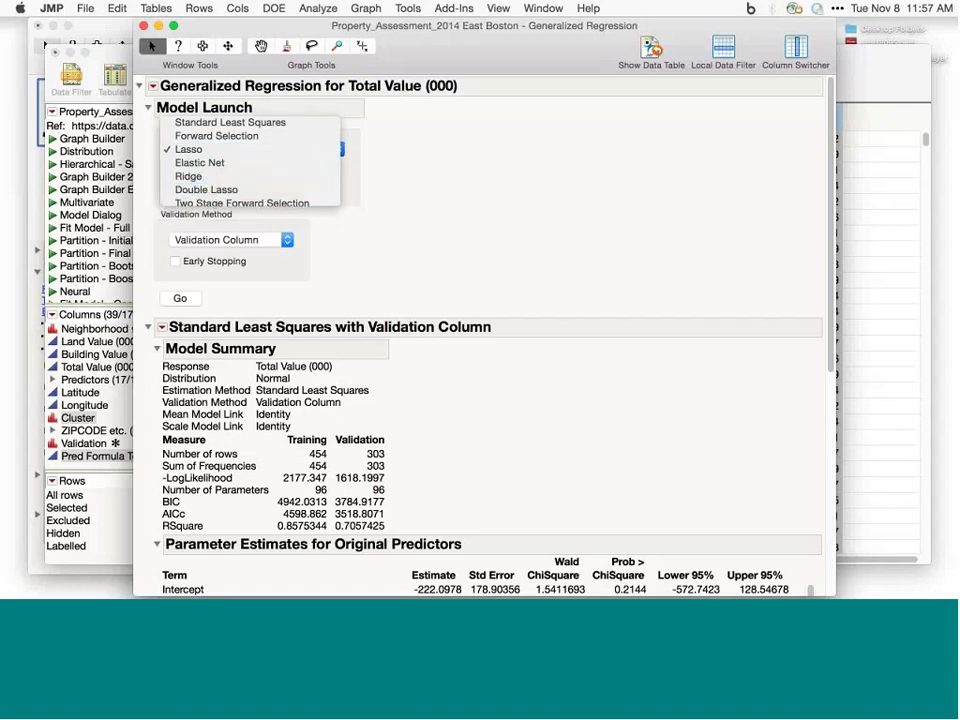
{"action": "left_click", "coordinate": [188, 149]}
{"action": "left_click", "coordinate": [150, 330]}
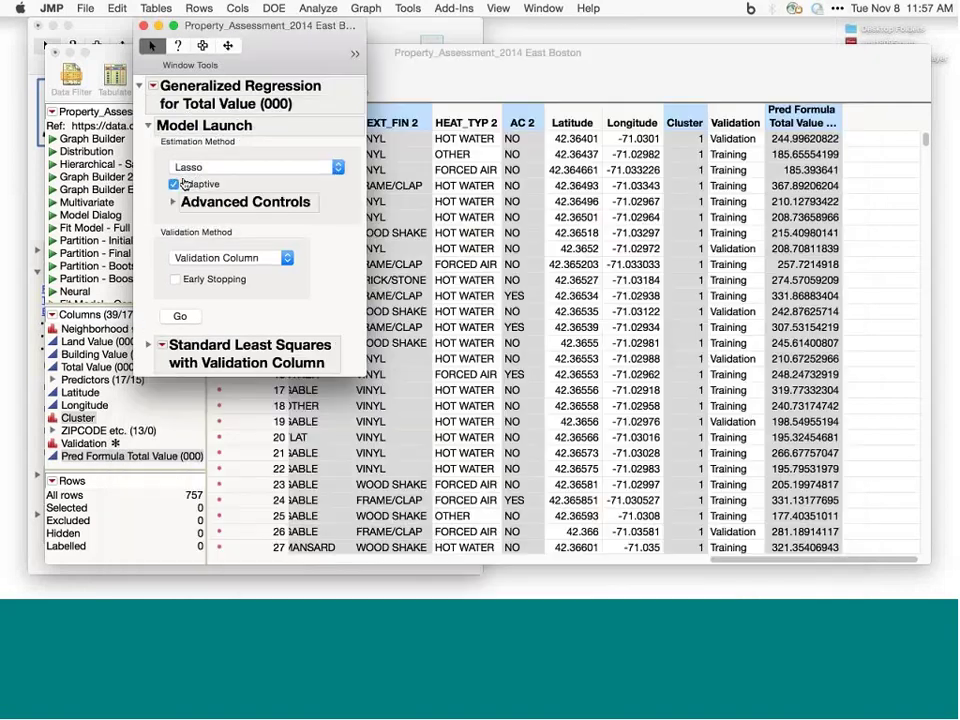
{"action": "left_click", "coordinate": [181, 318]}
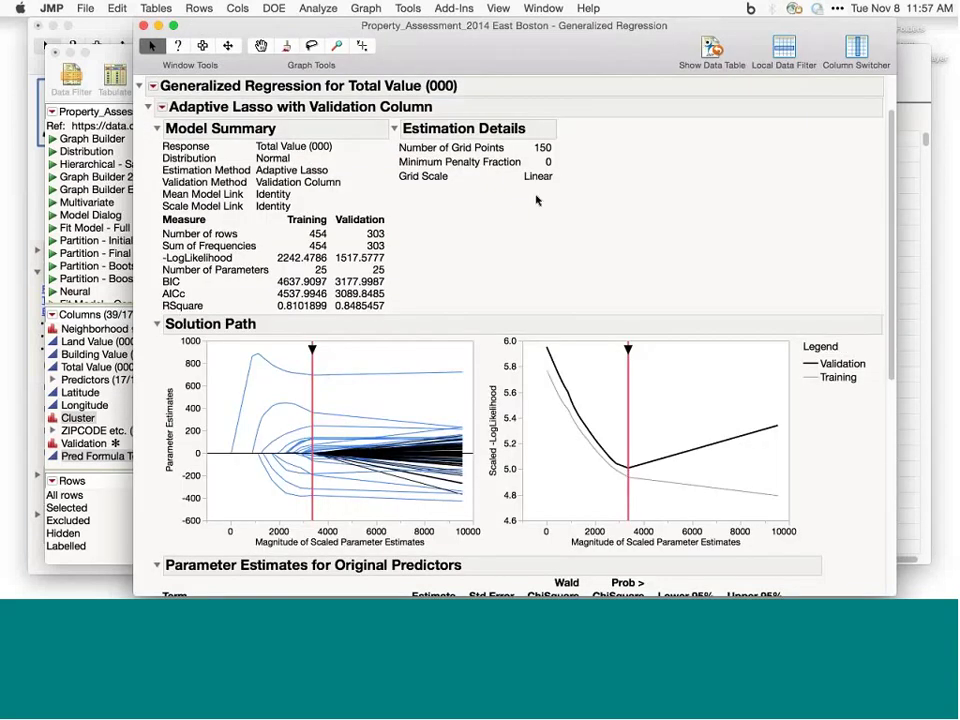
Step: Explore the adaptive lasso's solution path by moving its marker to the largest parameter magnitude and back to the best validation solution
{"action": "scroll", "coordinate": [536, 201], "scroll_direction": "down", "scroll_amount": 5}
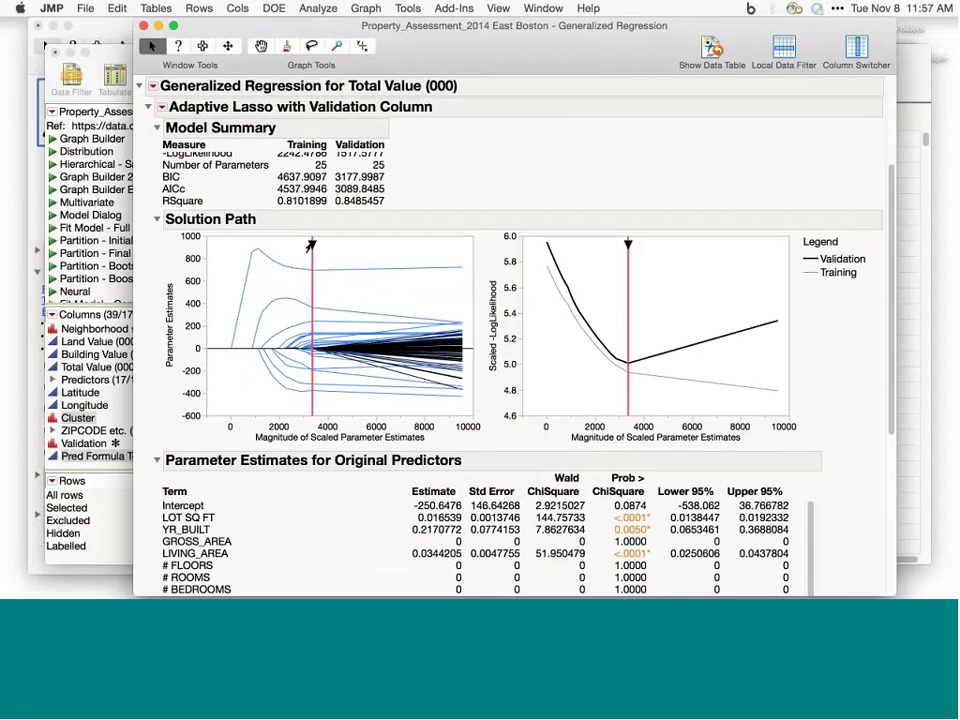
{"action": "left_click_drag", "start_coordinate": [310, 245], "coordinate": [456, 245]}
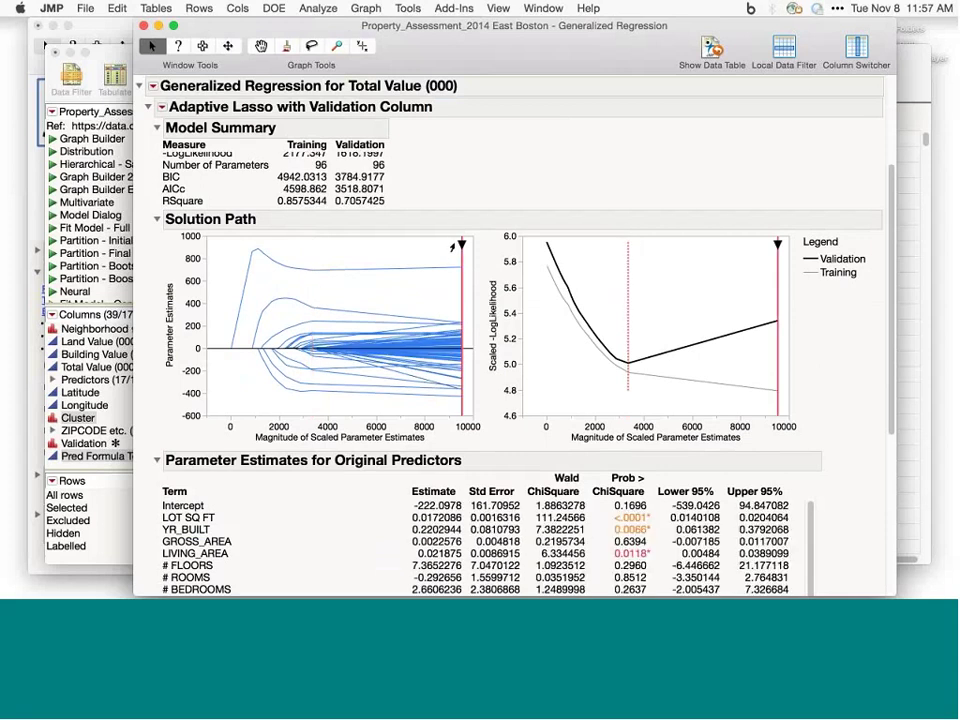
{"action": "scroll", "coordinate": [448, 247], "scroll_direction": "down", "scroll_amount": 1}
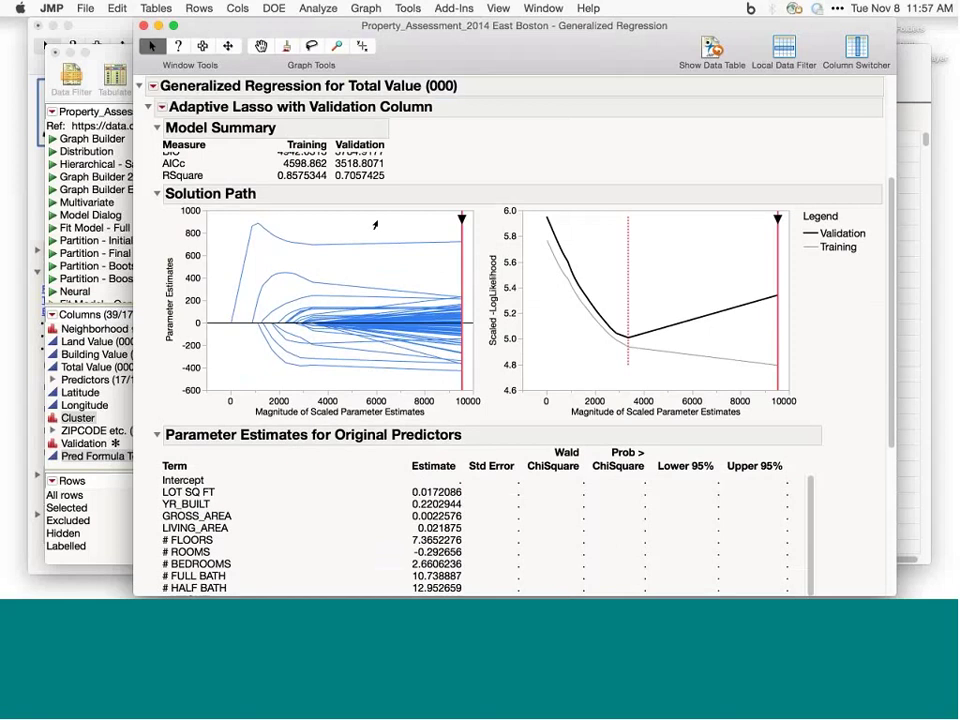
{"action": "mouse_move", "coordinate": [381, 223]}
{"action": "left_mouse_down"}
{"action": "mouse_move", "coordinate": [270, 224]}
{"action": "mouse_move", "coordinate": [462, 222]}
{"action": "left_mouse_up"}
{"action": "left_click", "coordinate": [307, 233]}
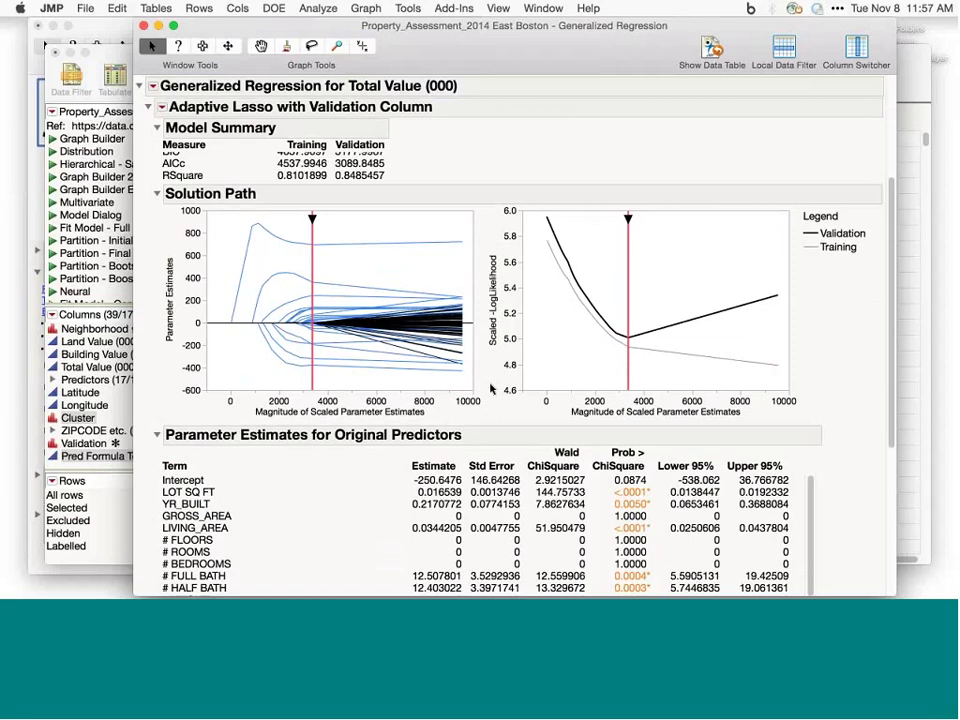
Step: Look through the adaptive lasso's parameter estimates and model summary, and close the Generalized Regression report
{"action": "scroll", "coordinate": [410, 500], "scroll_direction": "down", "scroll_amount": 10}
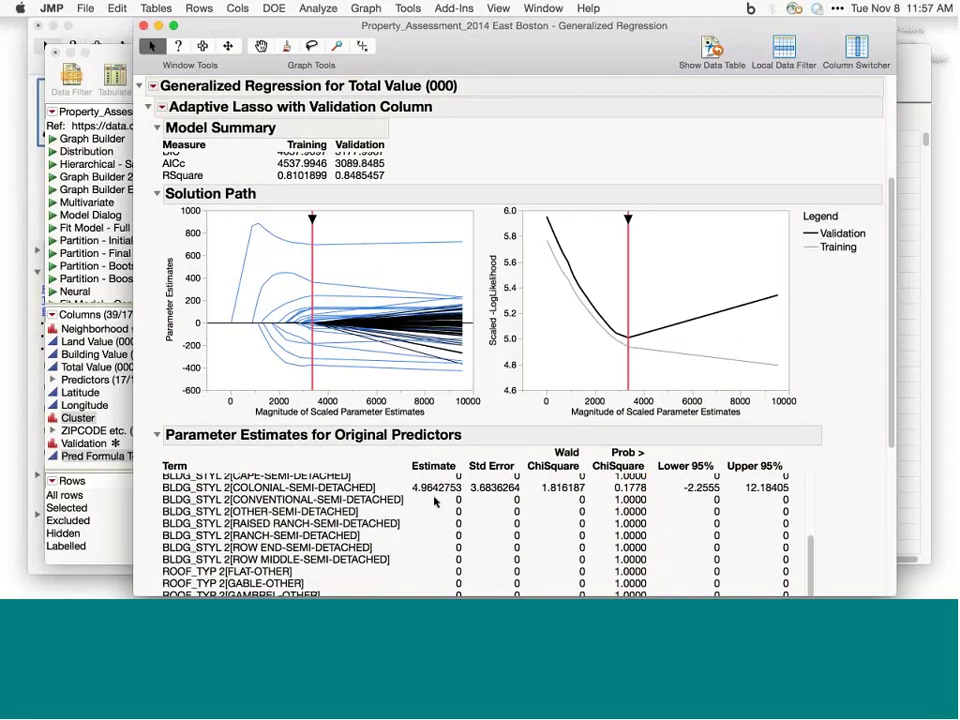
{"action": "scroll", "coordinate": [420, 472], "scroll_direction": "up", "scroll_amount": 10}
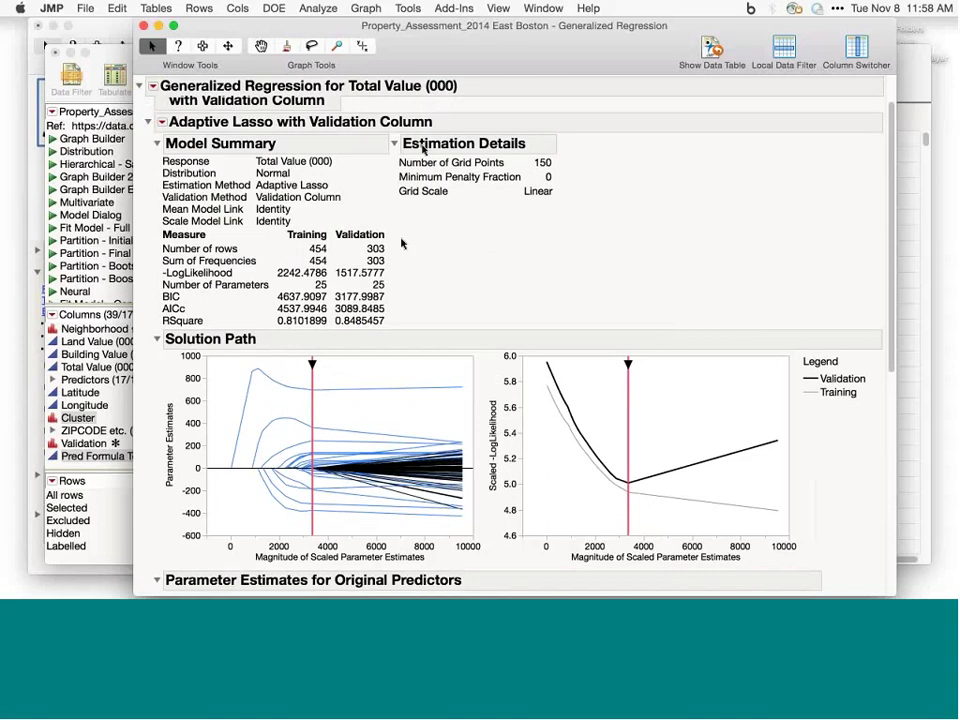
{"action": "left_click", "coordinate": [144, 26]}
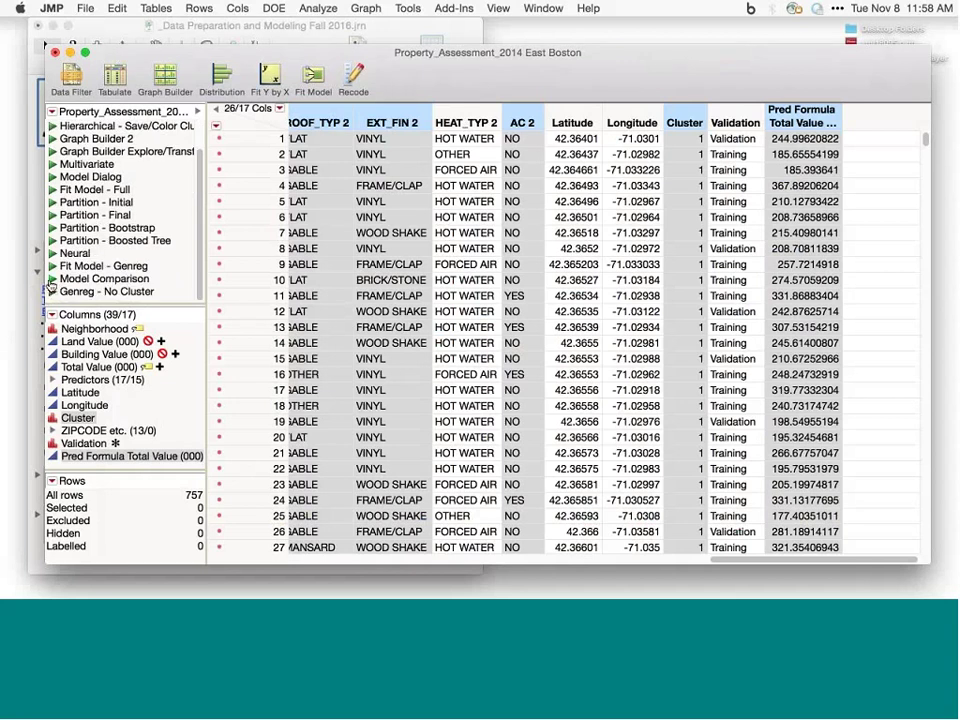
Step: Run the saved Model Comparison script, view the Formula Depot's stored models, and collapse the depot to uncover the validation fit measures
{"action": "left_click", "coordinate": [53, 279]}
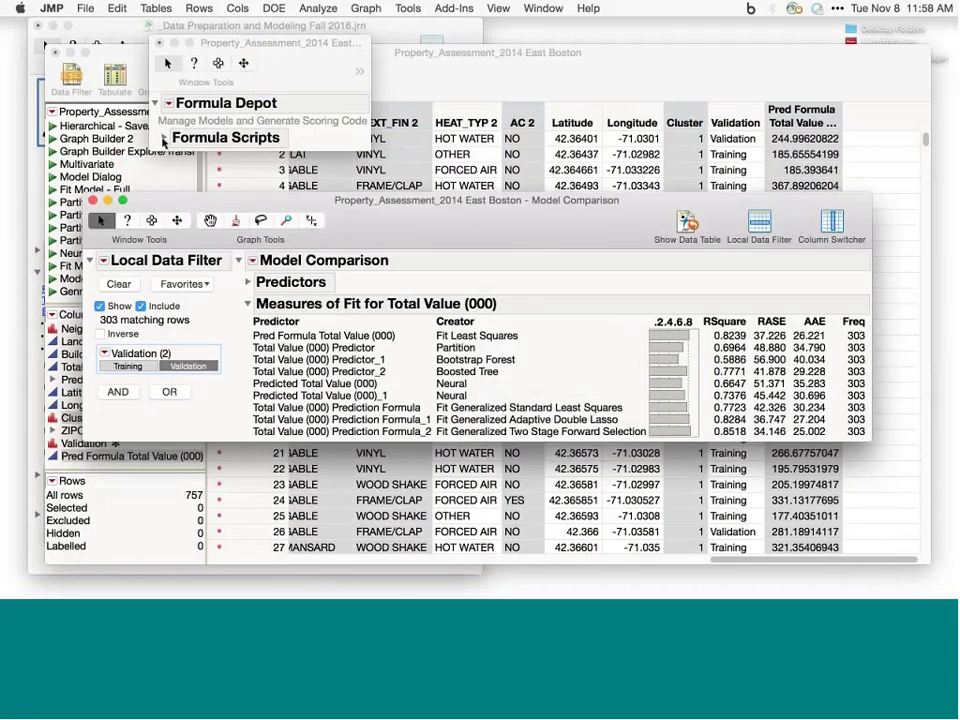
{"action": "left_click", "coordinate": [163, 141]}
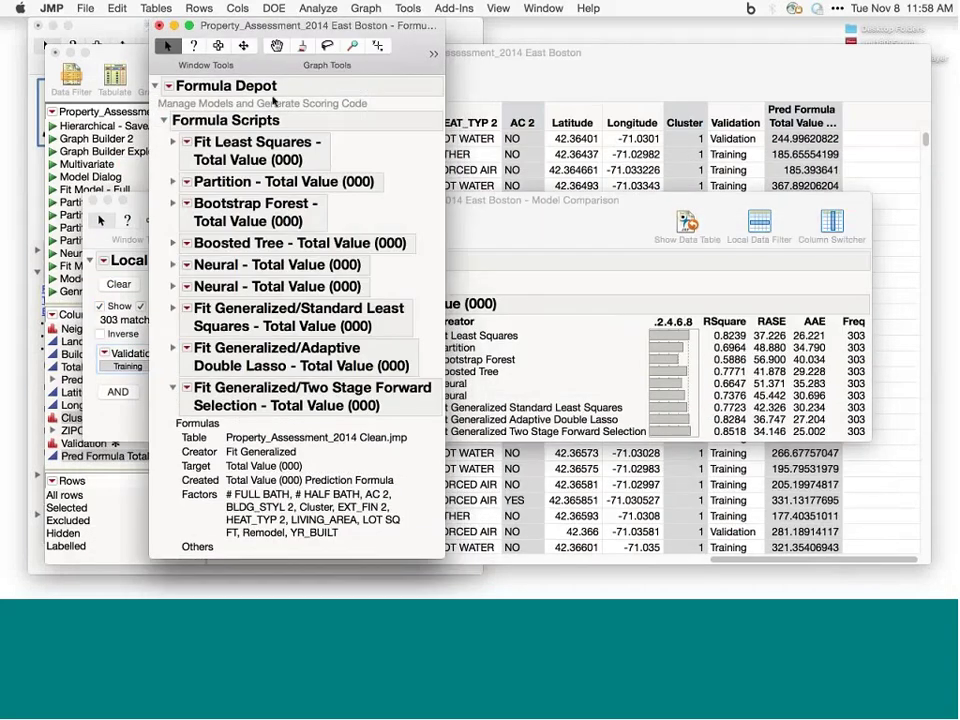
{"action": "left_click", "coordinate": [173, 387]}
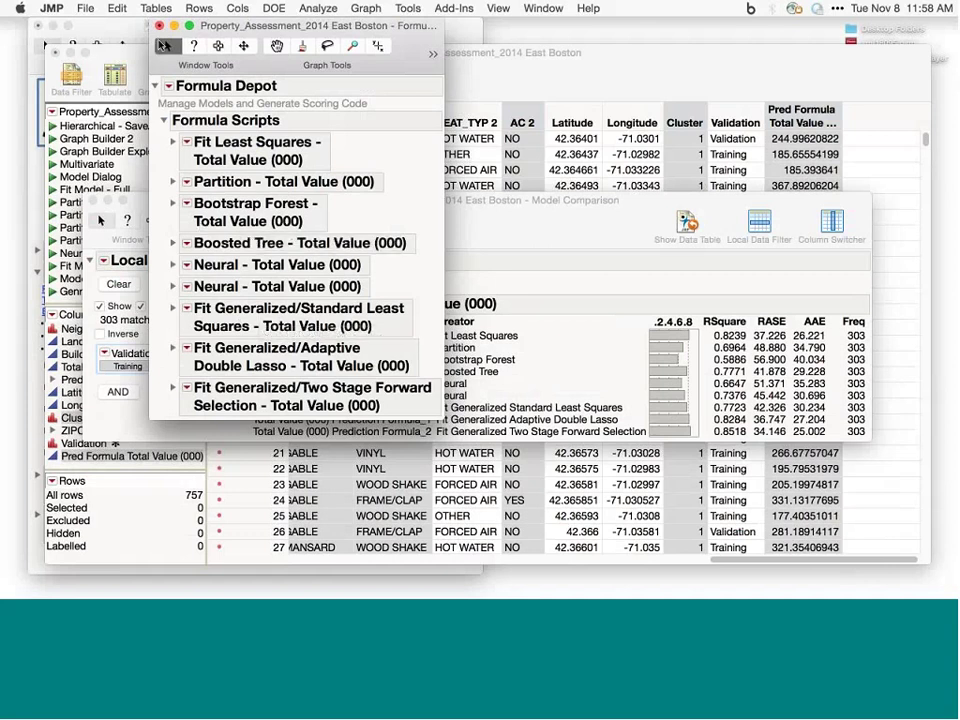
{"action": "left_click", "coordinate": [155, 86]}
{"action": "left_click_drag", "start_coordinate": [355, 200], "coordinate": [351, 182]}
Step: Examine the Formula Depot's scoring-code and Model Comparison commands and the available Predictive Modeling platforms
{"action": "left_click", "coordinate": [170, 88]}
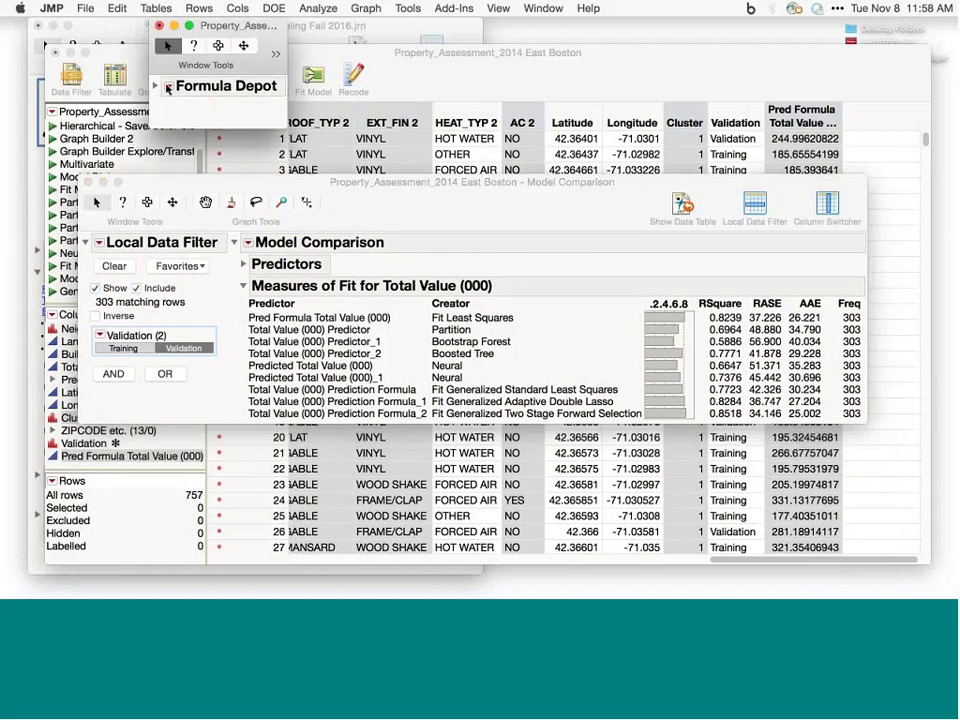
{"action": "left_click", "coordinate": [170, 88]}
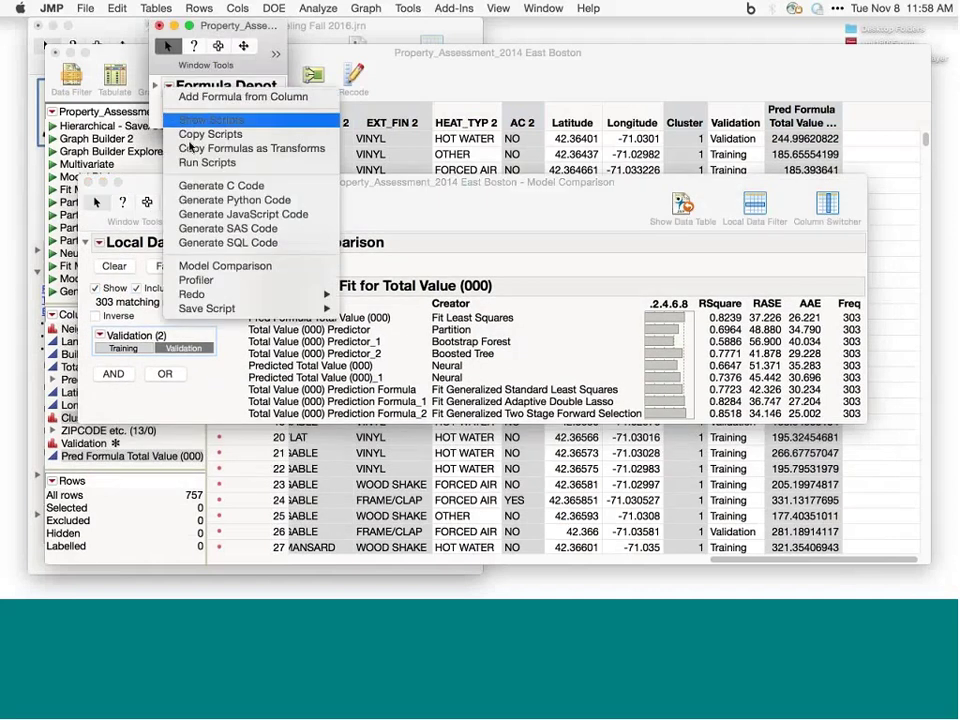
{"action": "left_click", "coordinate": [228, 266]}
{"action": "left_click", "coordinate": [330, 10]}
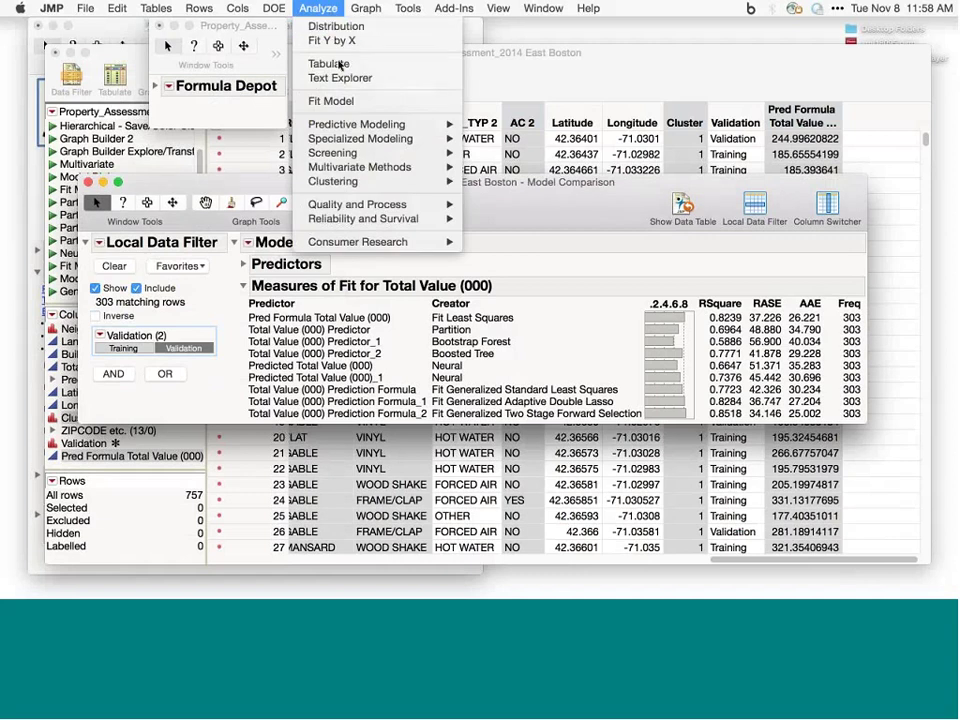
{"action": "mouse_move", "coordinate": [352, 125]}
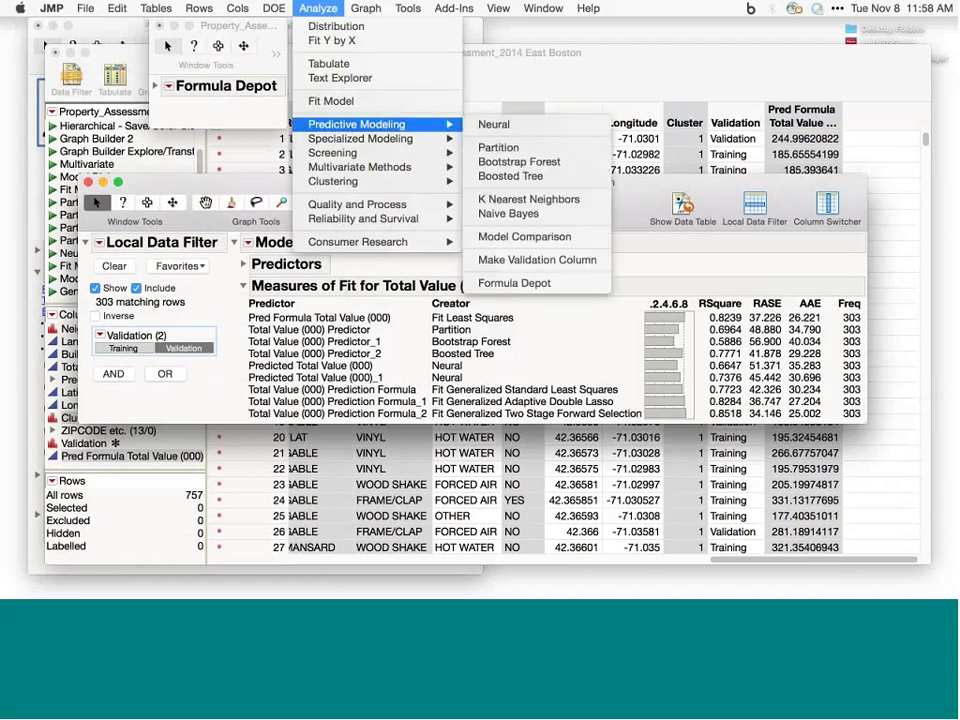
{"action": "left_click", "coordinate": [571, 197]}
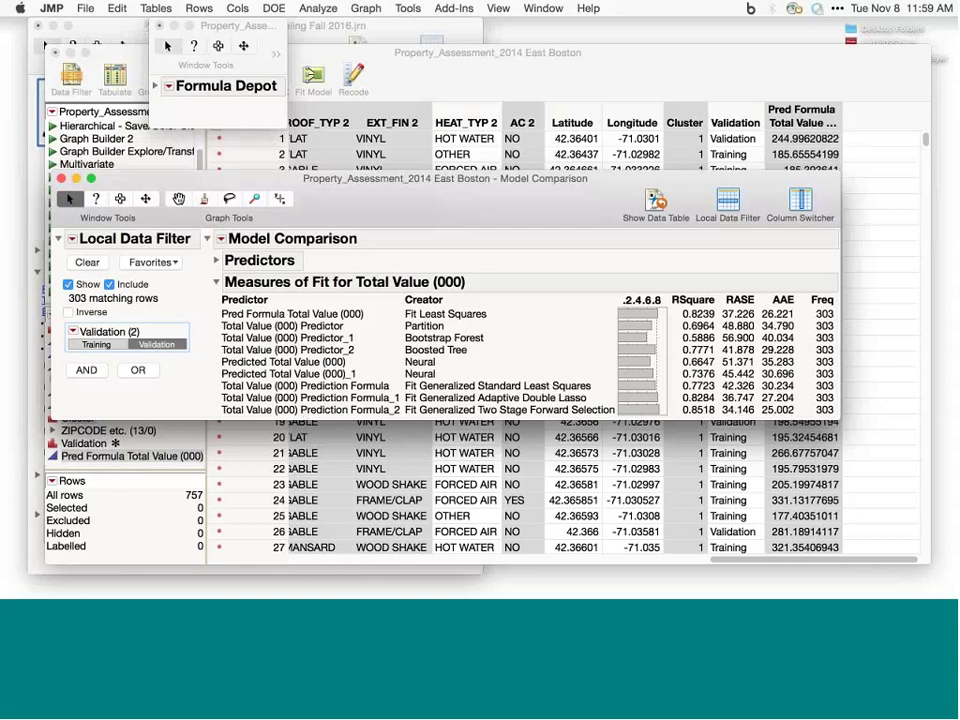
Step: Expand the Formula Depot, examine the scoring-code options for the Two Stage Forward Selection model, and return to the Model Comparison report
{"action": "left_click_drag", "start_coordinate": [150, 178], "coordinate": [164, 157]}
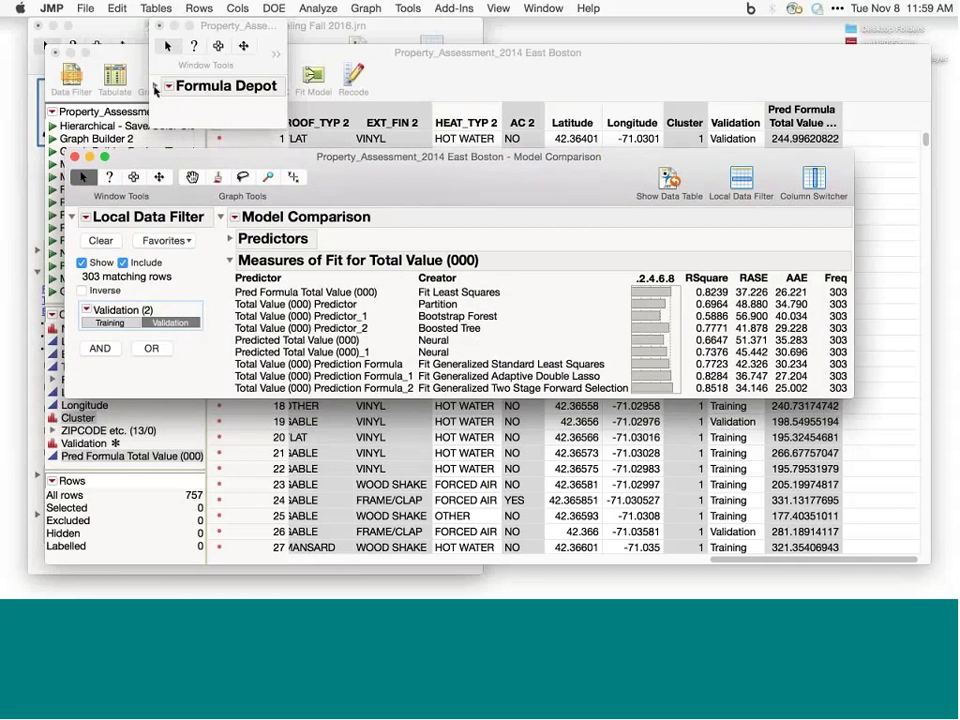
{"action": "left_click", "coordinate": [155, 90]}
{"action": "left_click", "coordinate": [155, 88]}
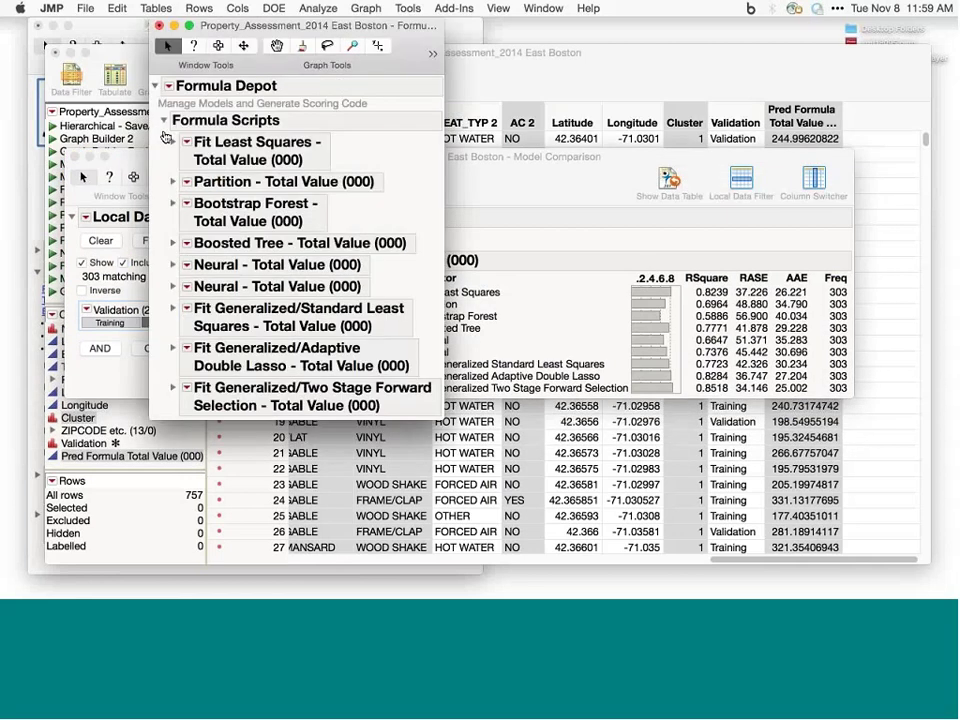
{"action": "left_click", "coordinate": [185, 389]}
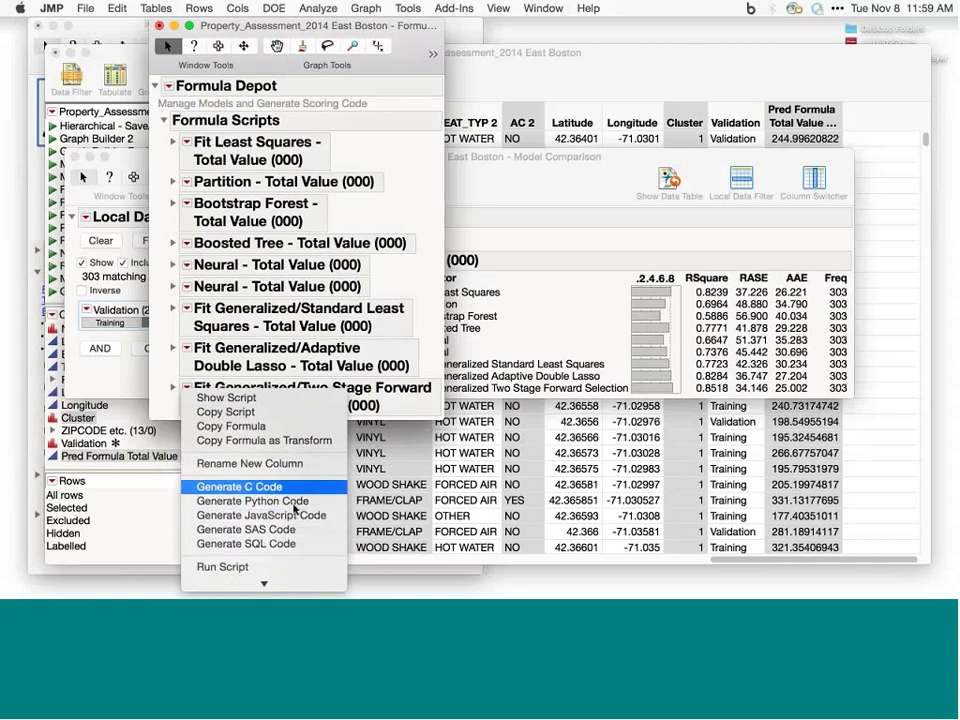
{"action": "left_click", "coordinate": [590, 181]}
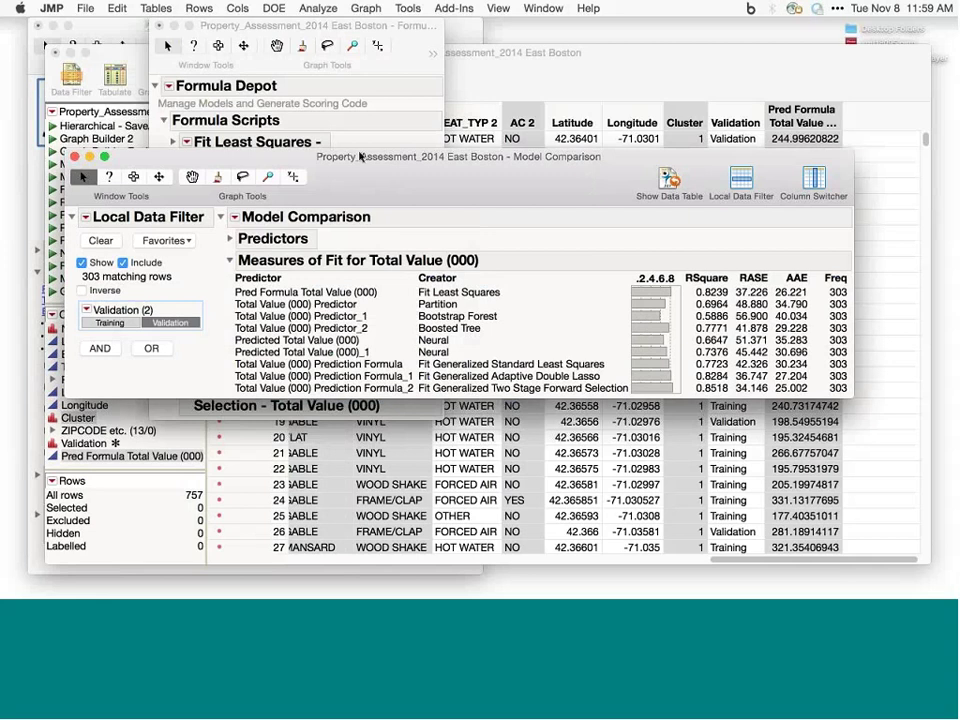
Step: Open the Titanic Passengers table from the modeling journal, look at its Survived and Passenger Class columns, and close it
{"action": "left_click", "coordinate": [542, 10]}
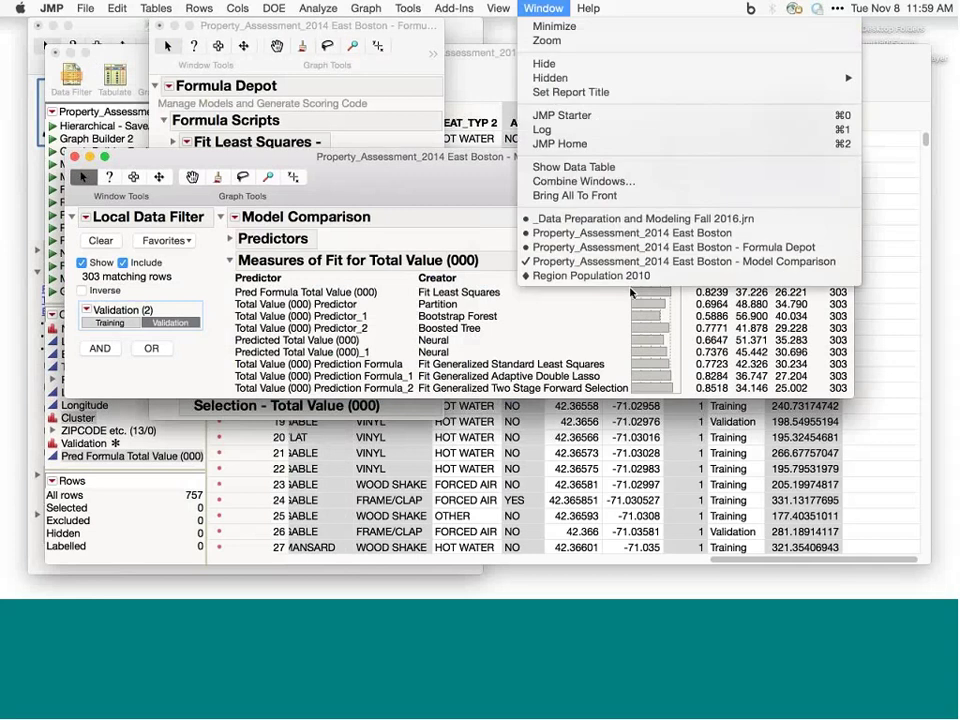
{"action": "left_click", "coordinate": [641, 219]}
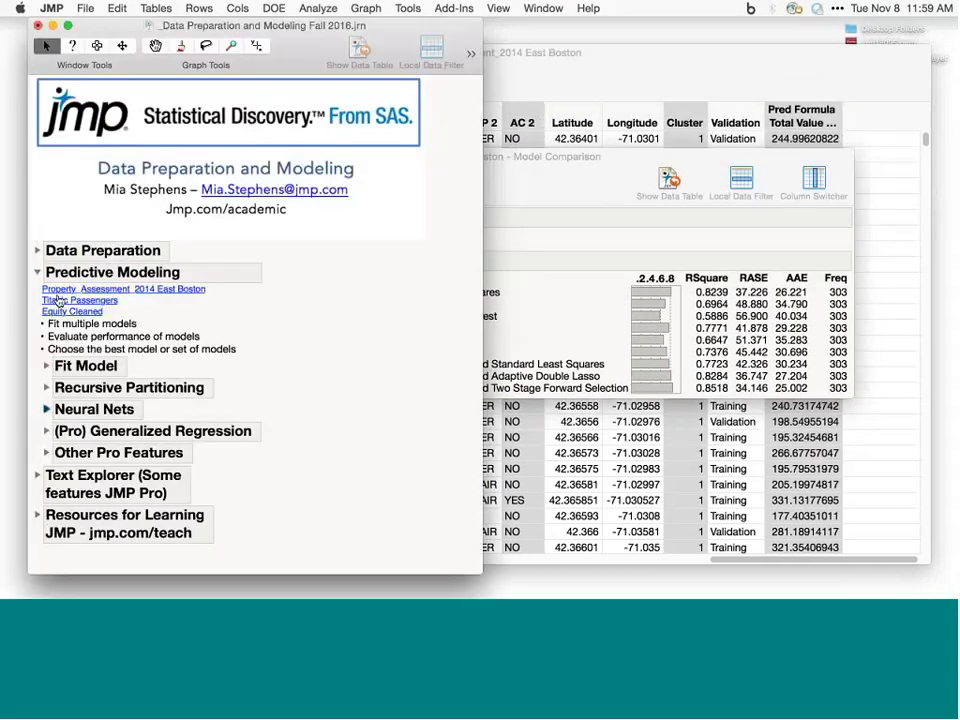
{"action": "left_click", "coordinate": [62, 301]}
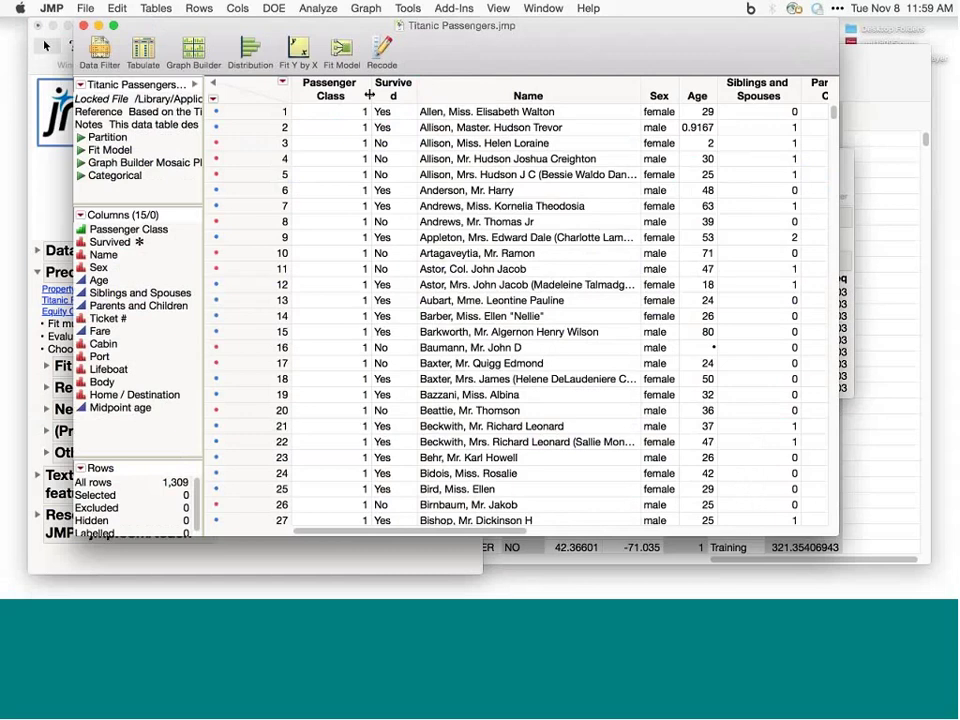
{"action": "left_click", "coordinate": [390, 90]}
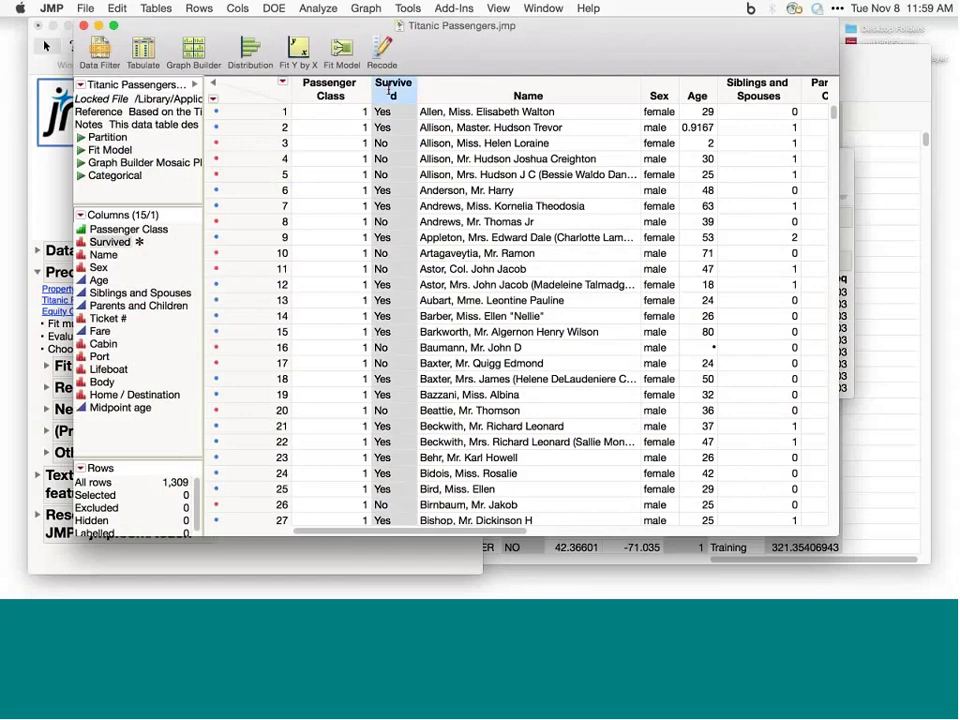
{"action": "left_click", "coordinate": [340, 90]}
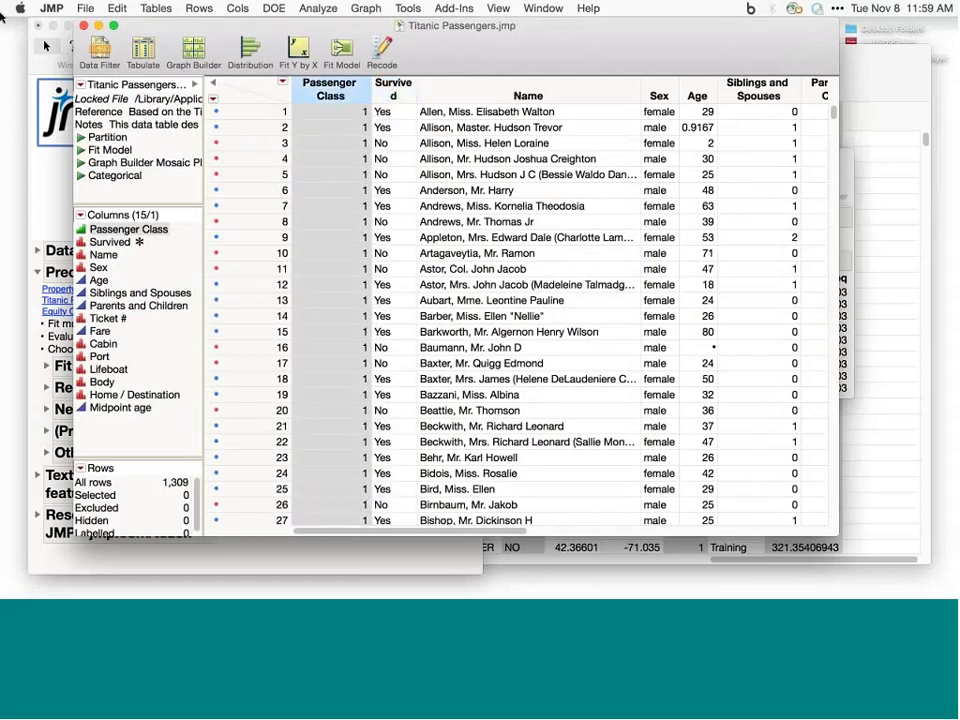
{"action": "left_click", "coordinate": [83, 25]}
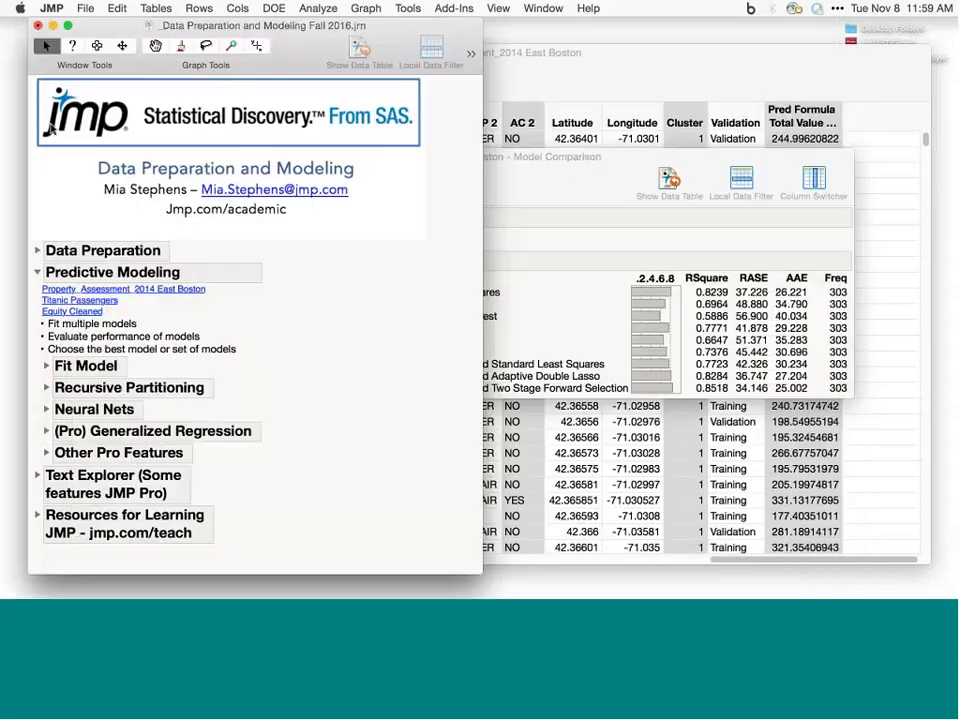
Step: Open the journal's Equity Cleaned table, run its Model Comparison 2 script for BAD, and collapse the training measures of fit
{"action": "left_click", "coordinate": [72, 312]}
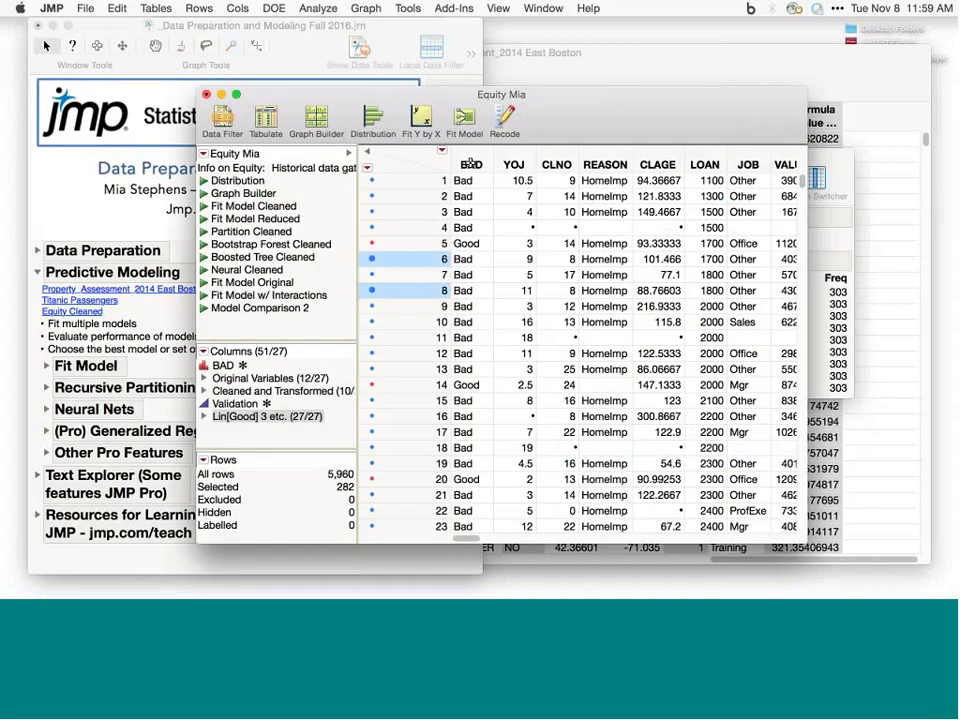
{"action": "left_click", "coordinate": [470, 165]}
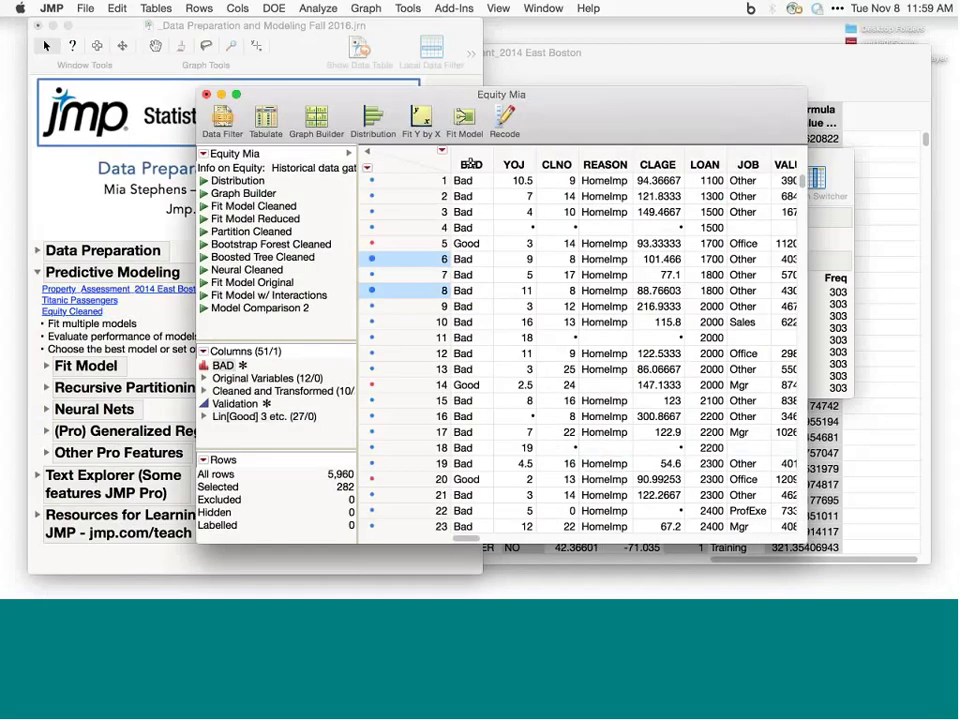
{"action": "left_click", "coordinate": [204, 311]}
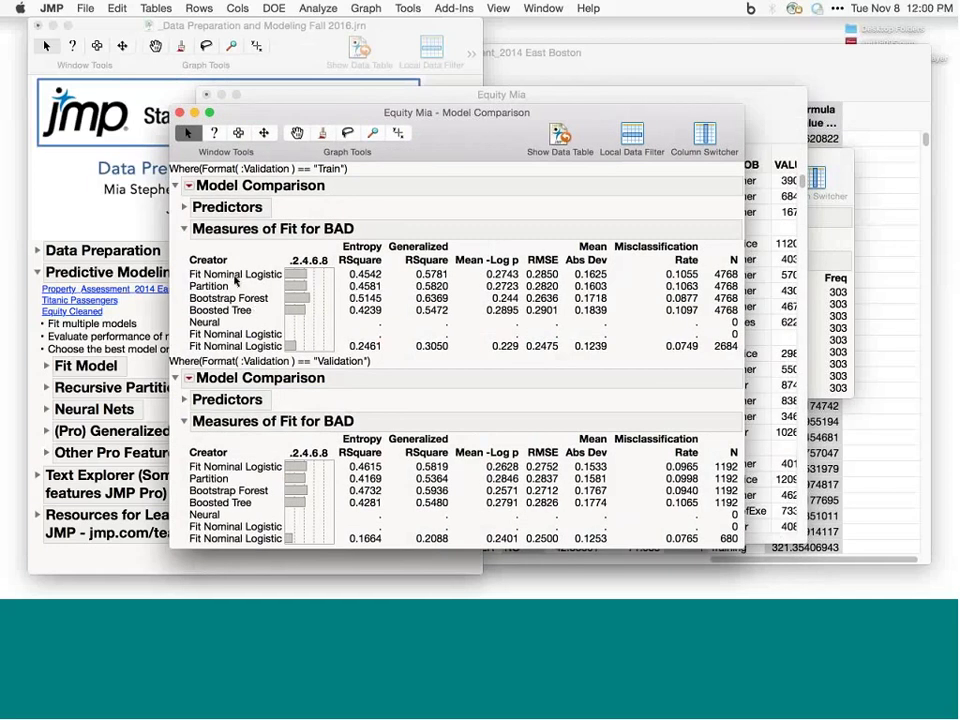
{"action": "left_click", "coordinate": [184, 228]}
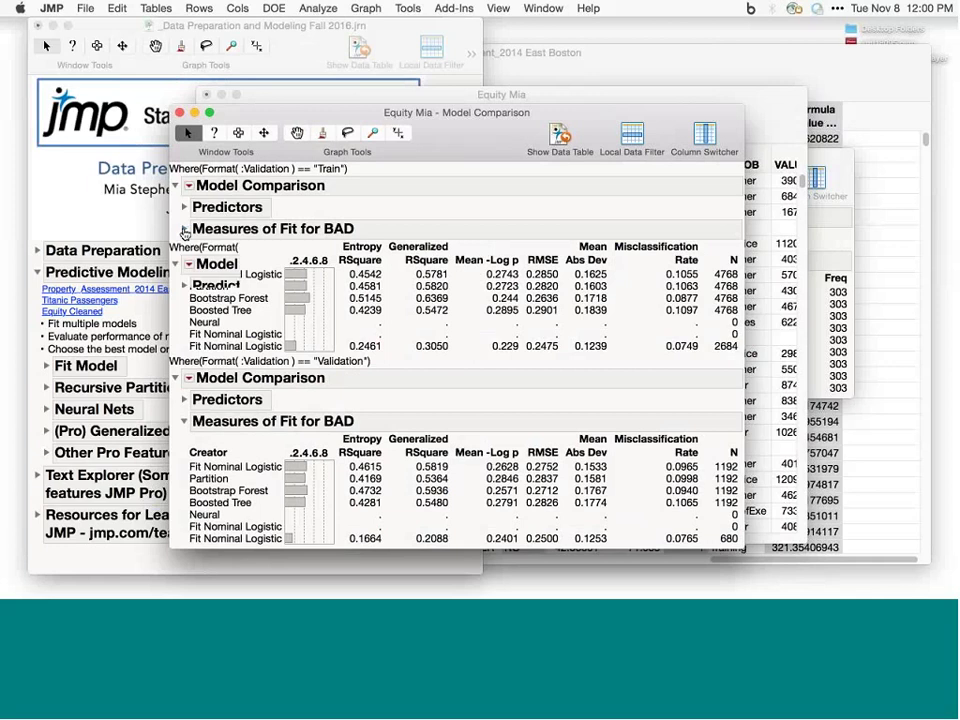